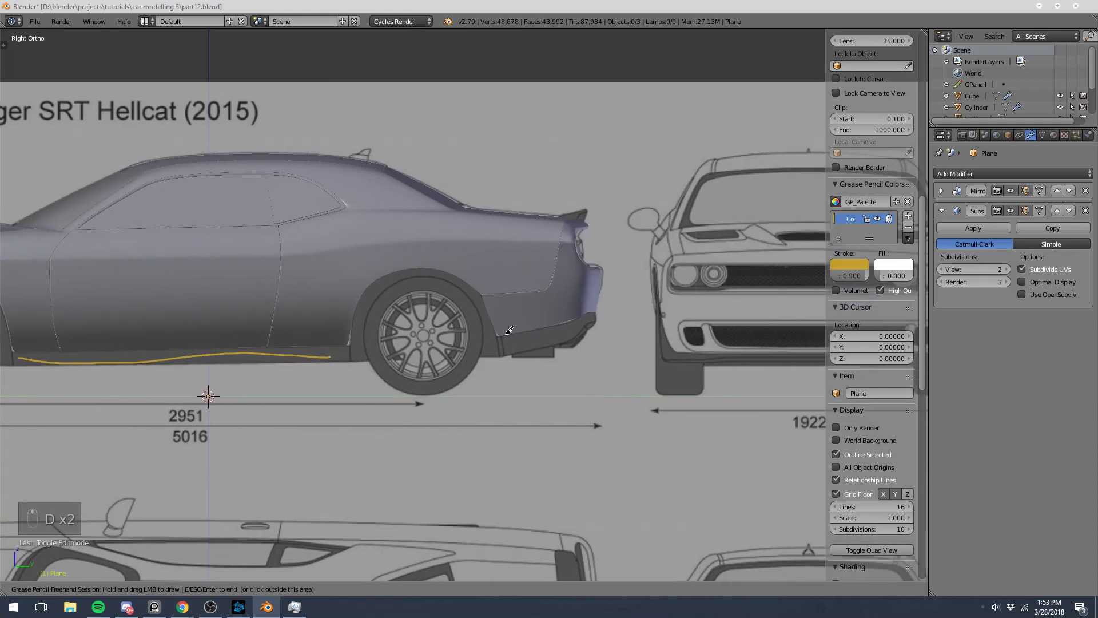
- Outline the rear lower bumper trim and the front lip up to the wheel arch with grease pencil strokes over the side view
{"action": "mouse_move", "coordinate": [511, 346]}
{"action": "left_mouse_down"}
{"action": "mouse_move", "coordinate": [577, 321]}
{"action": "mouse_move", "coordinate": [563, 343]}
{"action": "mouse_move", "coordinate": [515, 354]}
{"action": "left_mouse_up"}
{"action": "middle_click_drag", "start_coordinate": [364, 397], "coordinate": [701, 376], "text": "shift"}
{"action": "mouse_move", "coordinate": [130, 336]}
{"action": "left_mouse_down"}
{"action": "mouse_move", "coordinate": [194, 336]}
{"action": "mouse_move", "coordinate": [211, 287]}
{"action": "left_mouse_up"}
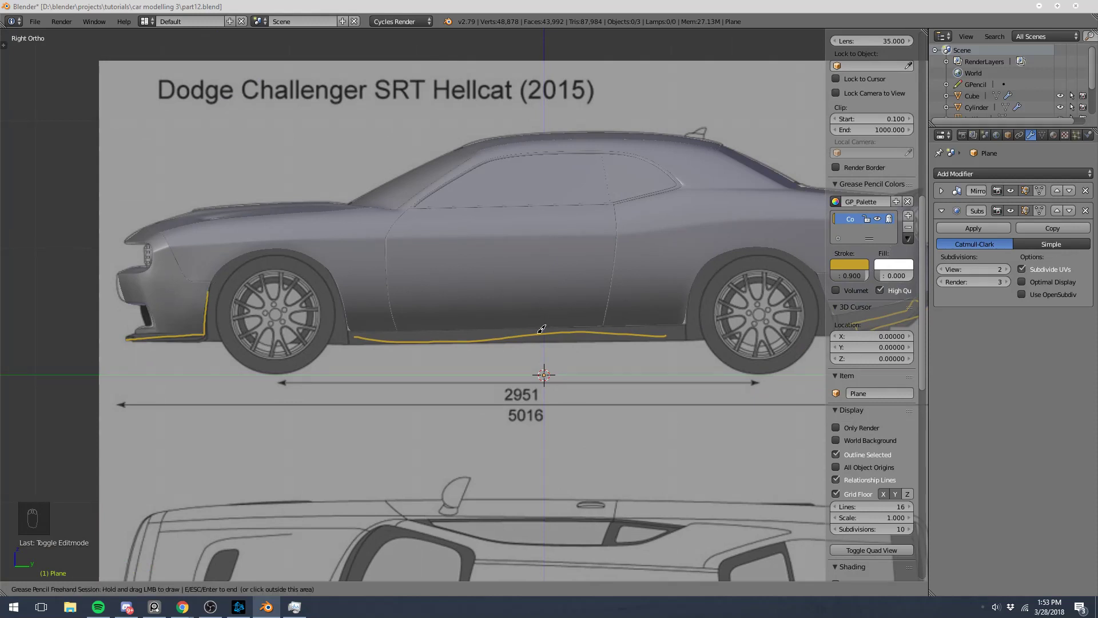
{"action": "middle_click_drag", "start_coordinate": [542, 329], "coordinate": [309, 327], "text": "shift"}
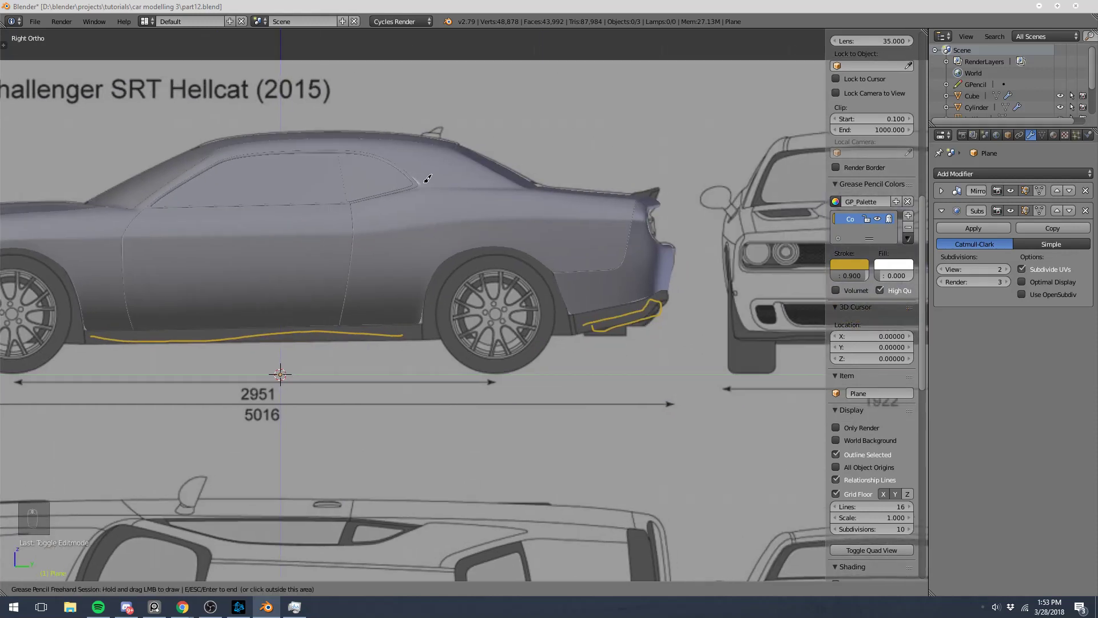
{"action": "middle_click_drag", "start_coordinate": [373, 278], "coordinate": [519, 272], "text": "shift"}
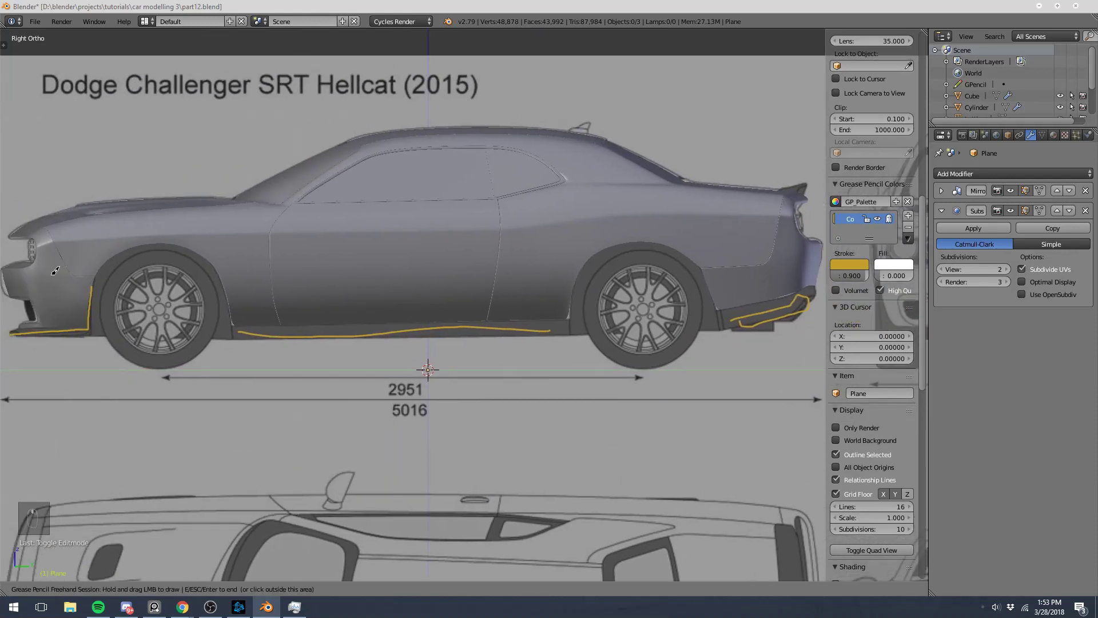
{"action": "middle_click_drag", "start_coordinate": [720, 261], "coordinate": [503, 292], "text": "shift"}
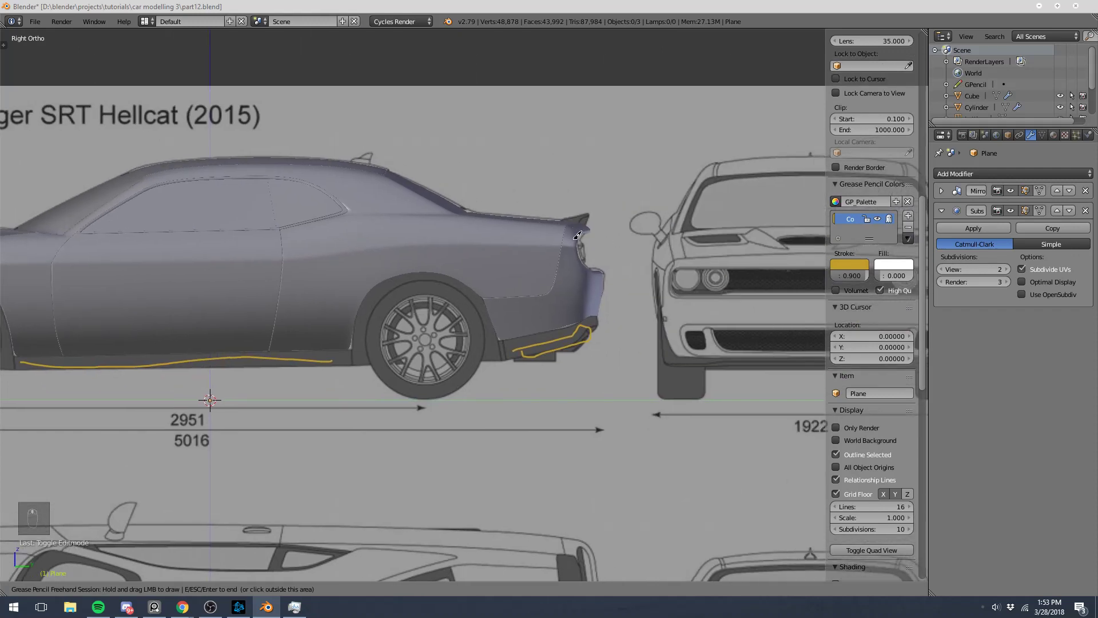
- Outline the tail light, rear spoiler and roof antenna with grease pencil strokes in the side view
{"action": "mouse_move", "coordinate": [587, 235]}
{"action": "left_mouse_down"}
{"action": "mouse_move", "coordinate": [591, 263]}
{"action": "mouse_move", "coordinate": [580, 234]}
{"action": "mouse_move", "coordinate": [589, 210]}
{"action": "left_mouse_up"}
{"action": "left_click_drag", "start_coordinate": [354, 160], "coordinate": [366, 164]}
{"action": "middle_click_drag", "start_coordinate": [233, 241], "coordinate": [468, 189], "text": "shift"}
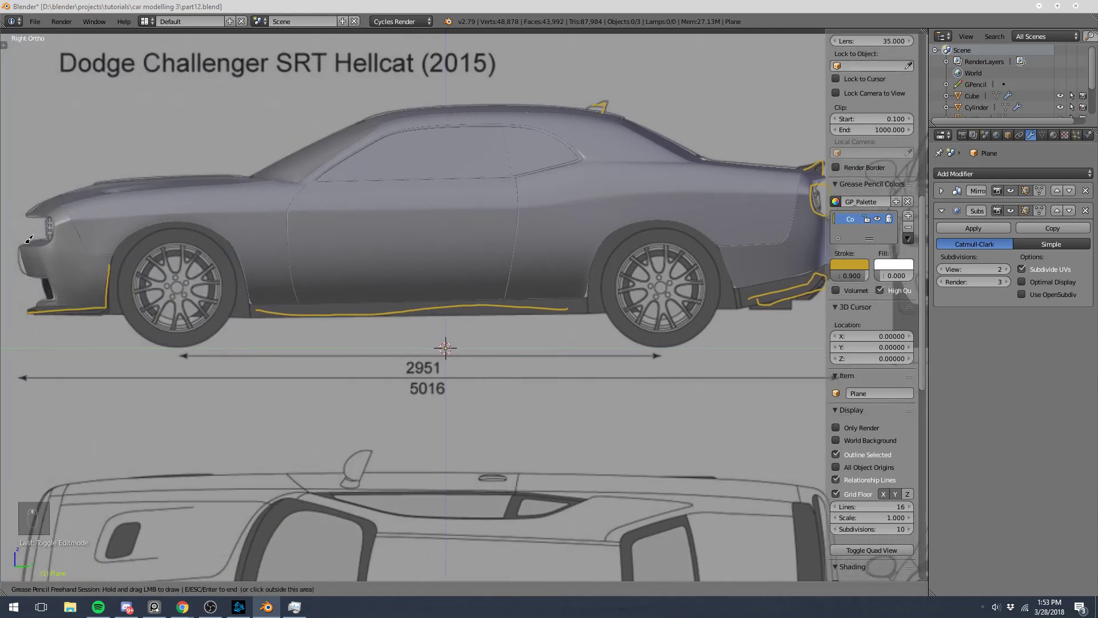
{"action": "middle_click_drag", "start_coordinate": [29, 238], "coordinate": [155, 185], "text": "shift"}
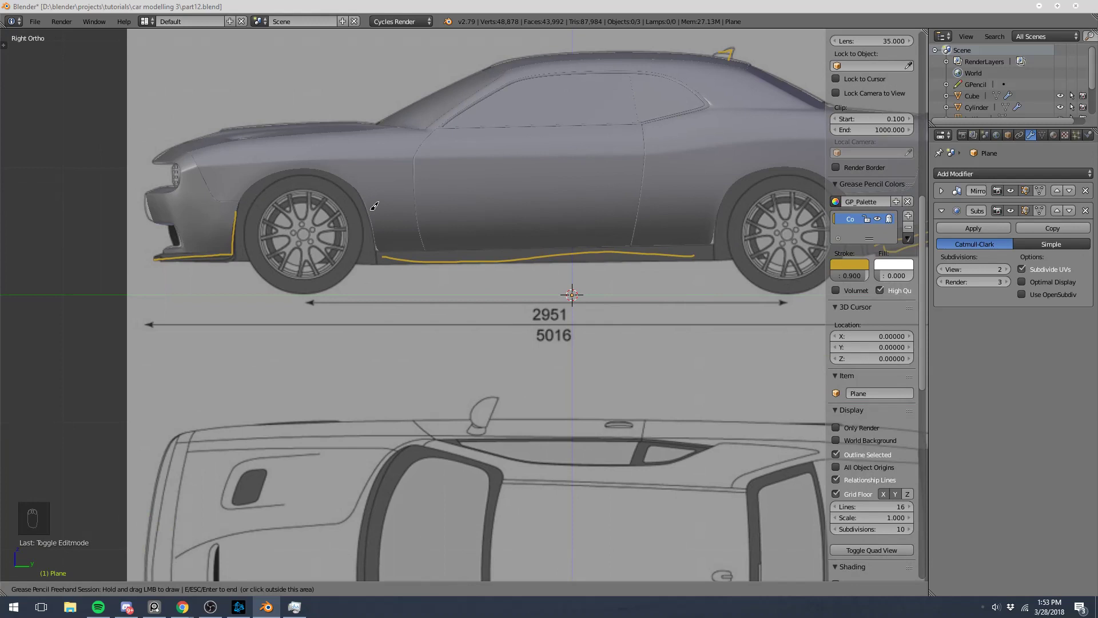
{"action": "middle_click_drag", "start_coordinate": [490, 208], "coordinate": [356, 285], "text": "shift"}
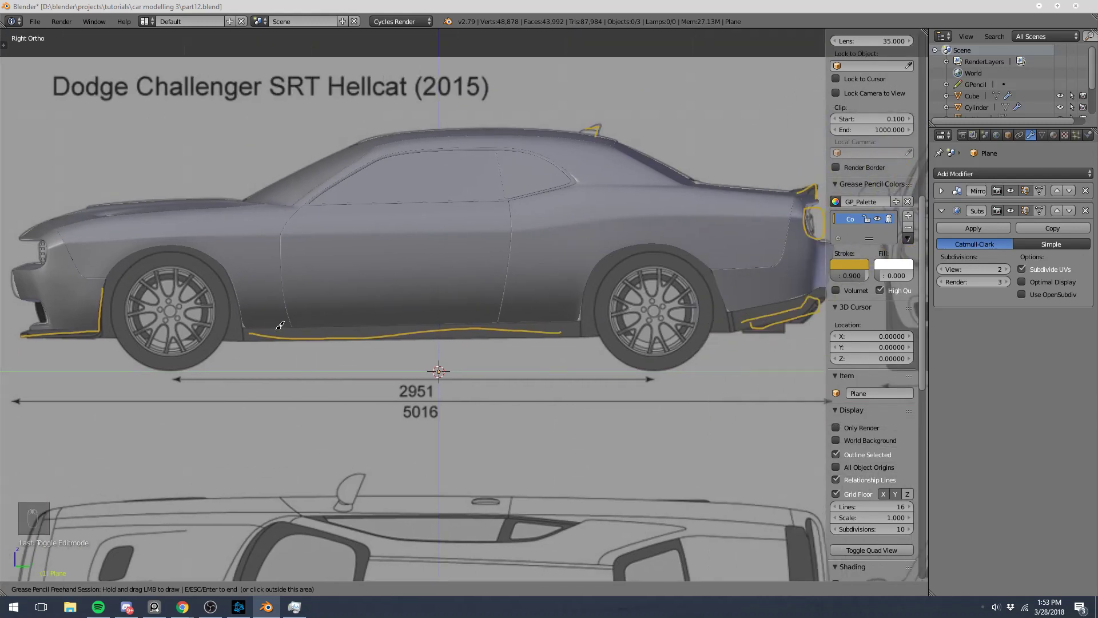
- Remove the grease pencil palette color to clear all the annotation strokes from the side view
{"action": "left_click", "coordinate": [907, 227]}
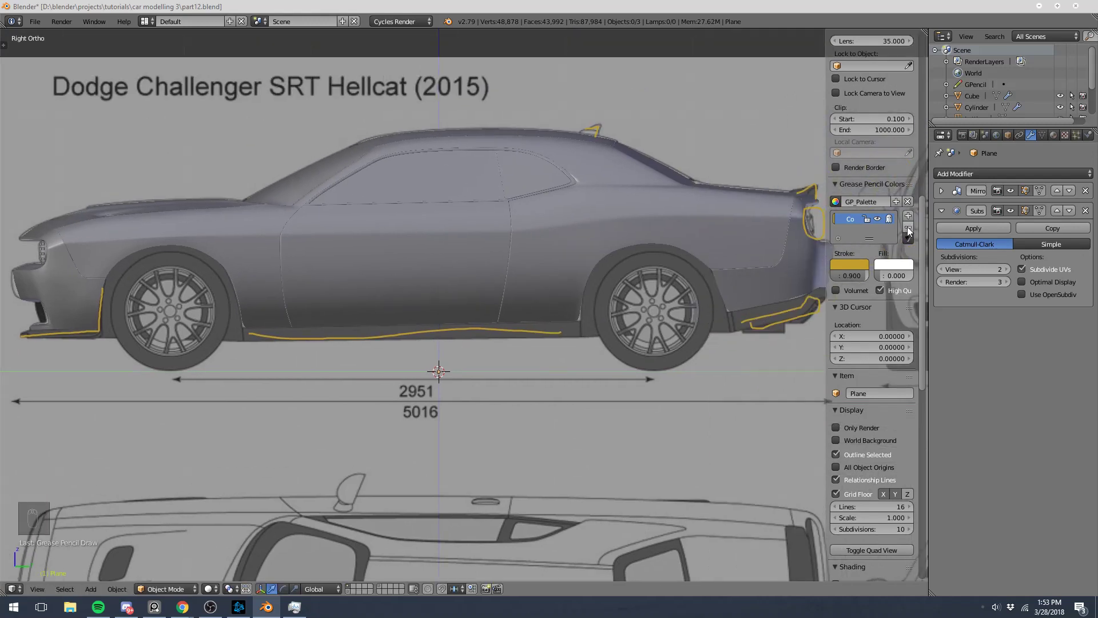
{"action": "left_click", "coordinate": [908, 227]}
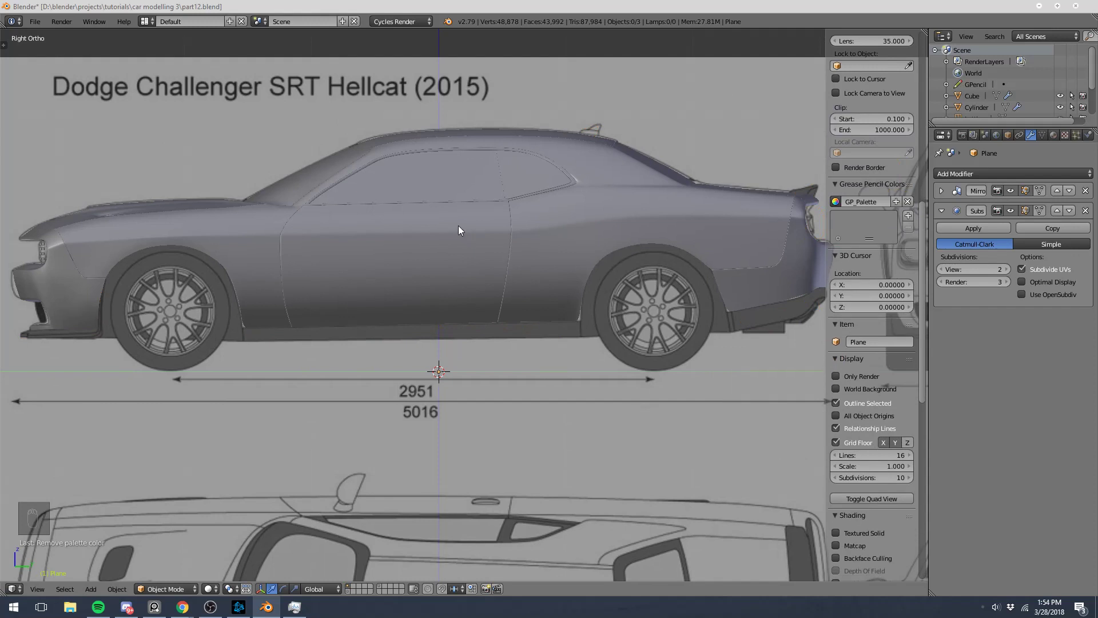
{"action": "scroll", "coordinate": [458, 230], "scroll_direction": "up", "scroll_amount": 1}
{"action": "scroll", "coordinate": [335, 260], "scroll_direction": "down", "scroll_amount": 2}
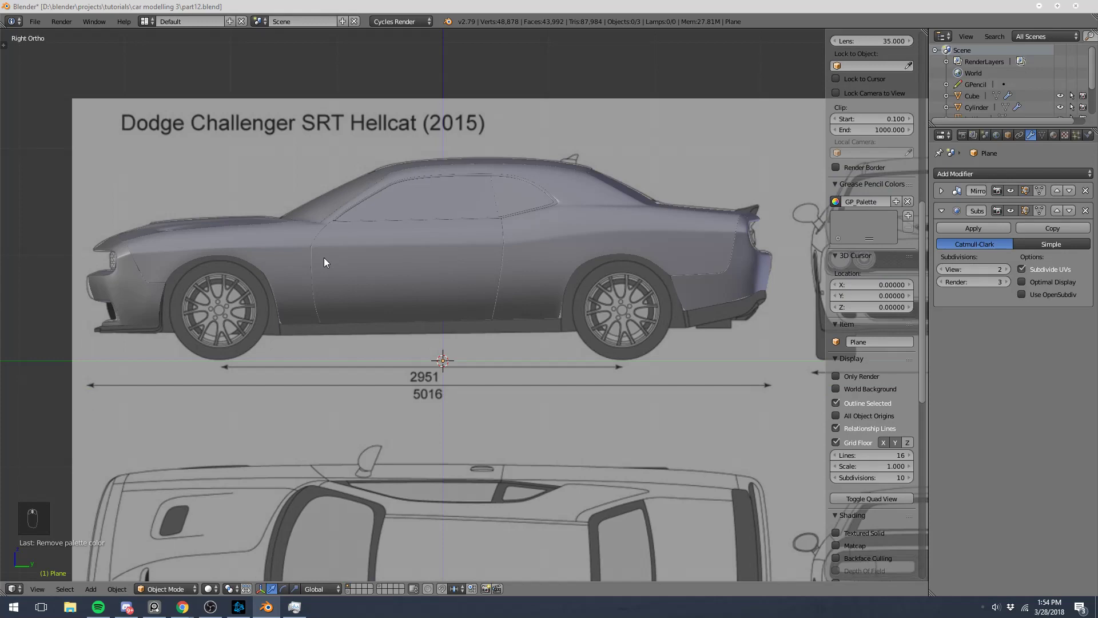
- Examine the car body from a front three-quarter angle, both as a smooth surface and as a mesh in Edit Mode
{"action": "middle_click_drag", "start_coordinate": [324, 262], "coordinate": [399, 277]}
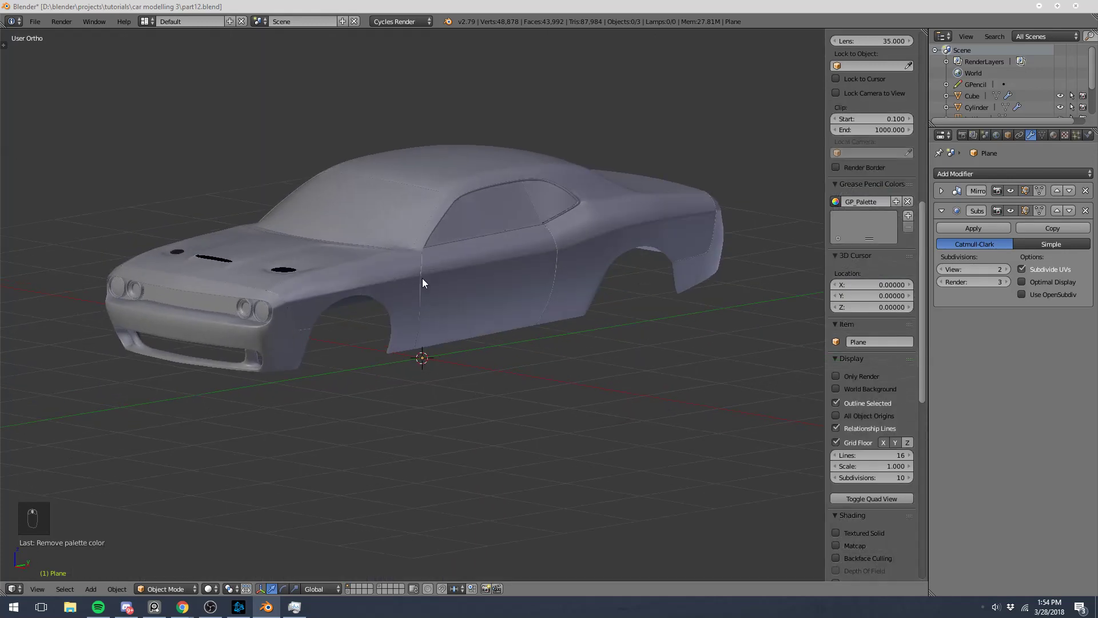
{"action": "scroll", "coordinate": [417, 280], "scroll_direction": "up", "scroll_amount": 2}
{"action": "right_click", "coordinate": [389, 296]}
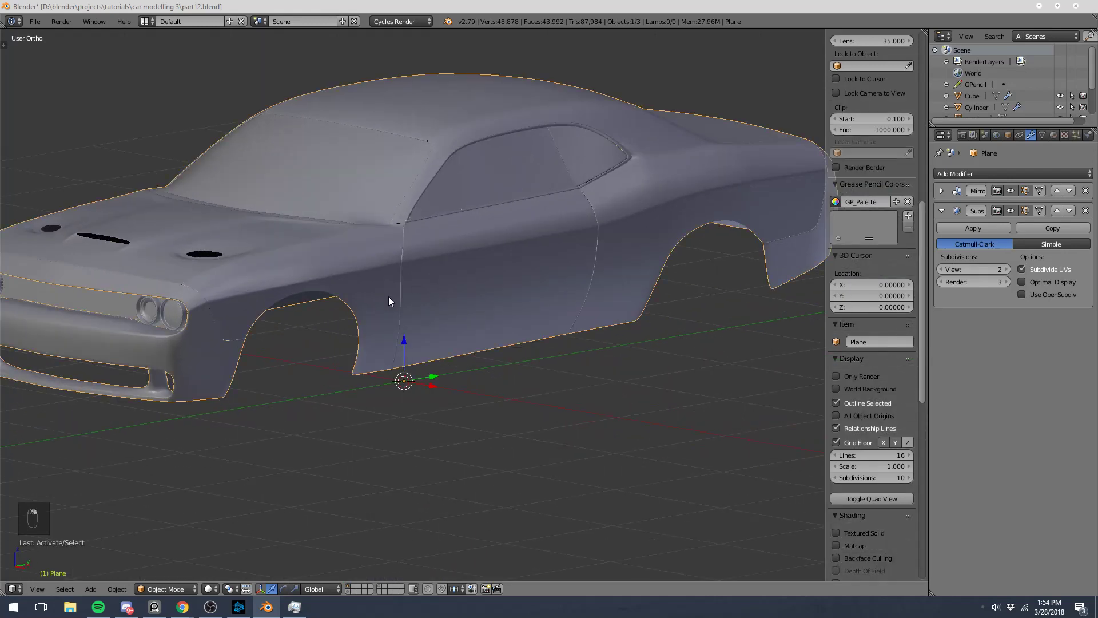
{"action": "key", "text": "Tab"}
{"action": "key", "text": "Tab"}
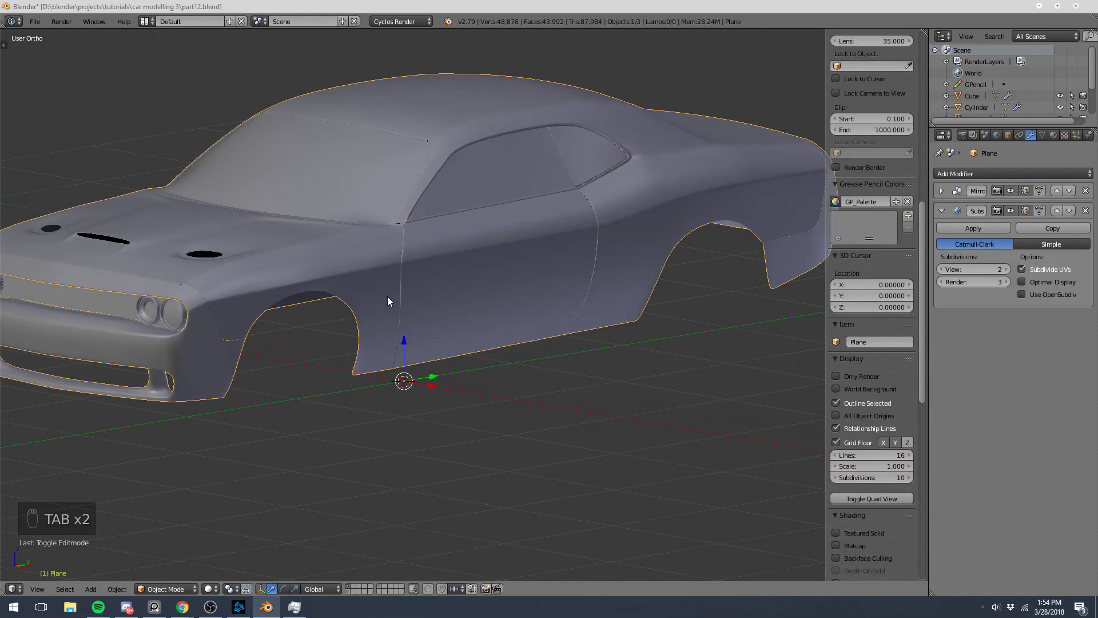
{"action": "key", "text": "a"}
{"action": "key", "text": "a"}
{"action": "key", "text": "a"}
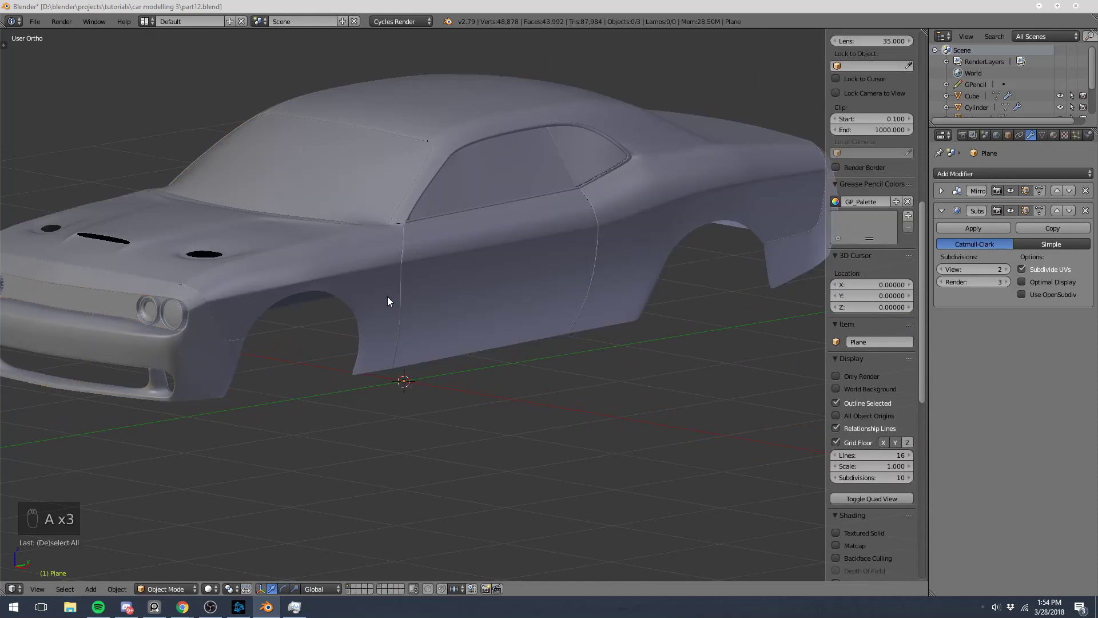
{"action": "key", "text": "Tab"}
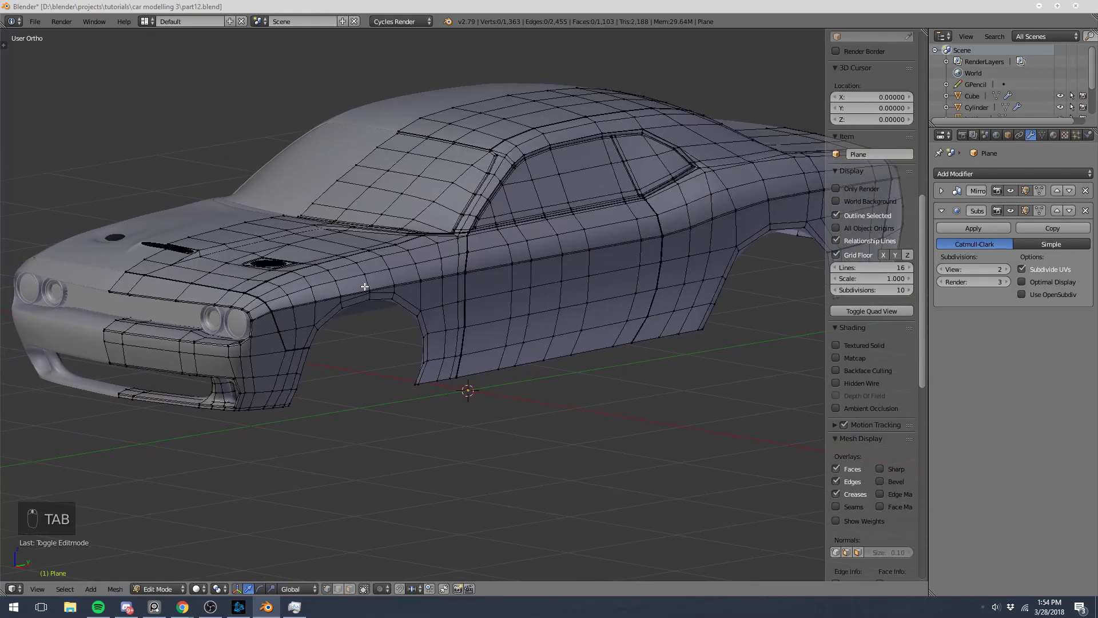
{"action": "key", "text": "Tab"}
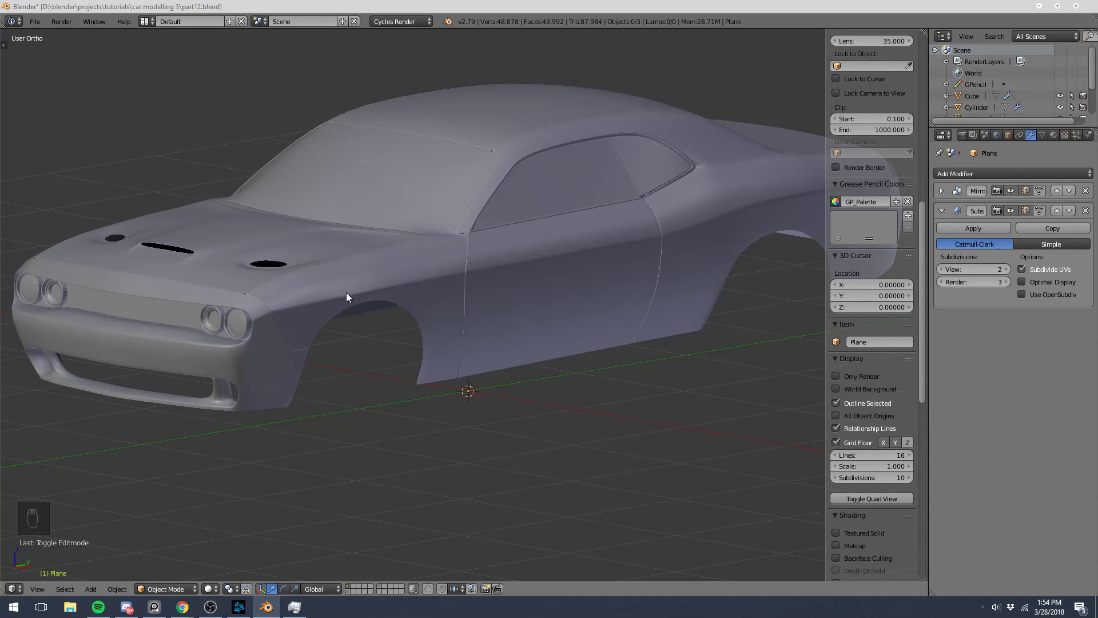
- Inspect the body mesh around the front wheel arch and bumper in Edit Mode, finishing in Object Mode with everything deselected
{"action": "middle_click_drag", "start_coordinate": [212, 348], "coordinate": [281, 326], "text": "shift"}
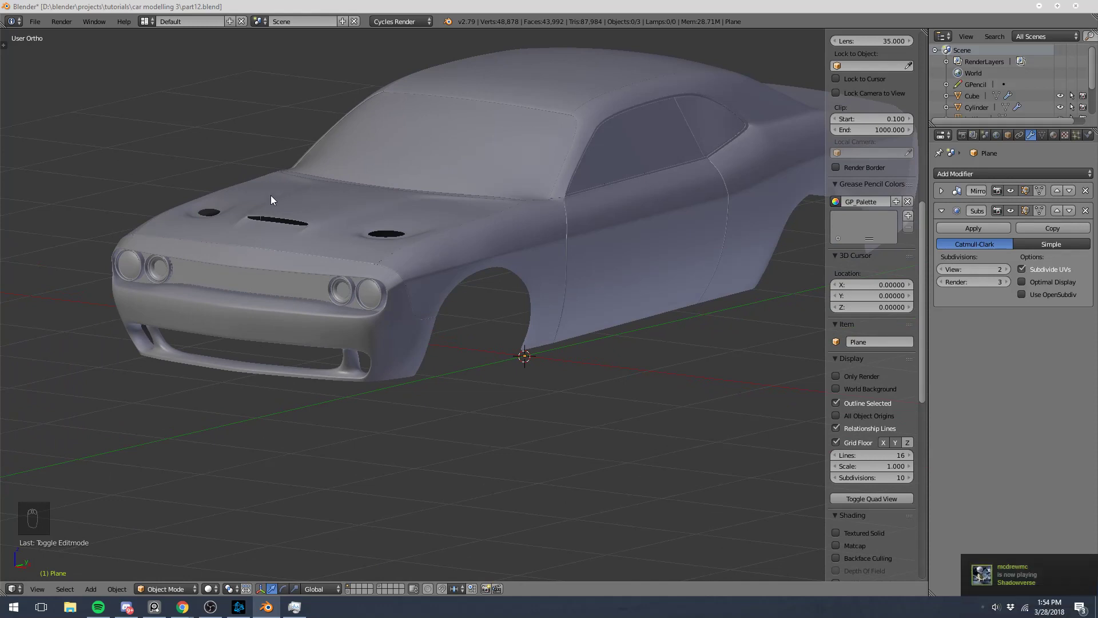
{"action": "middle_click_drag", "start_coordinate": [468, 239], "coordinate": [387, 291]}
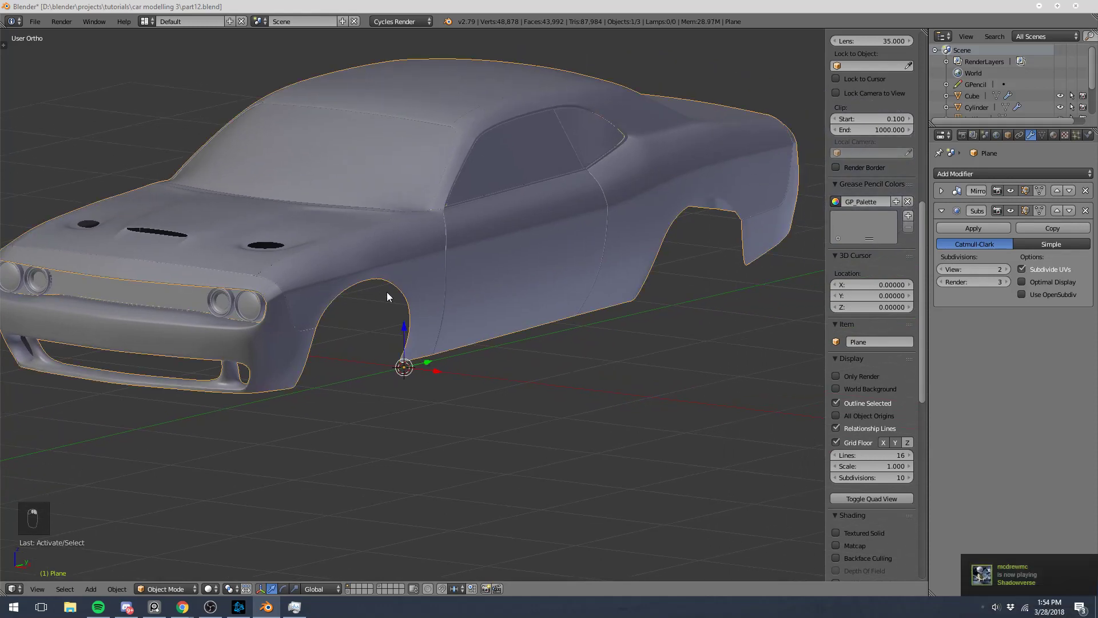
{"action": "key", "text": "Tab"}
{"action": "key", "text": "Tab"}
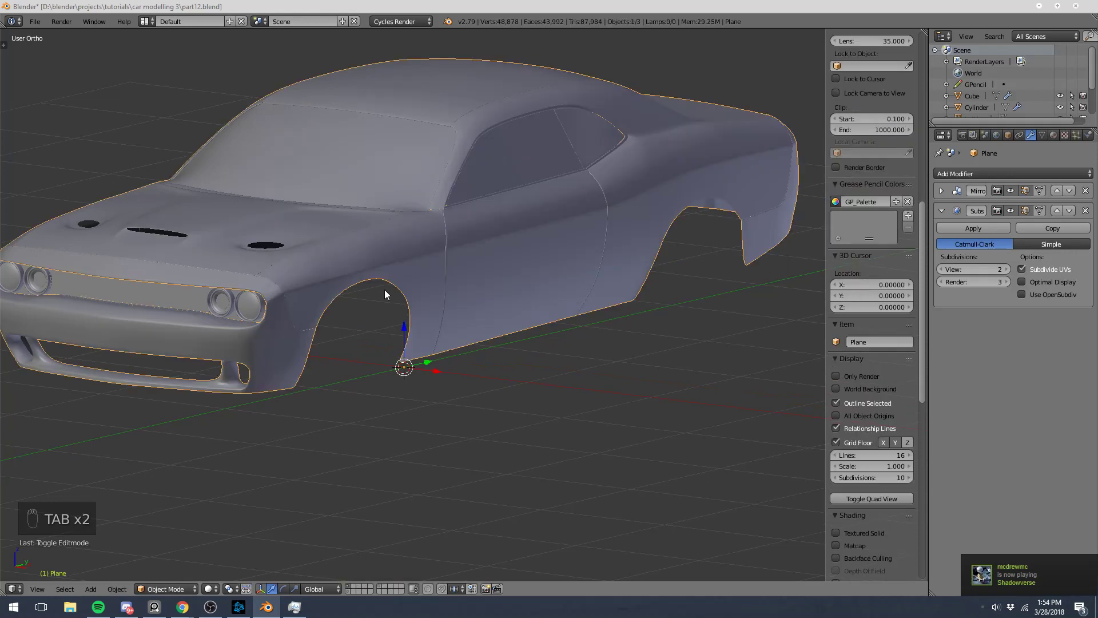
{"action": "scroll", "coordinate": [384, 289], "scroll_direction": "up", "scroll_amount": 4}
{"action": "key", "text": "Tab"}
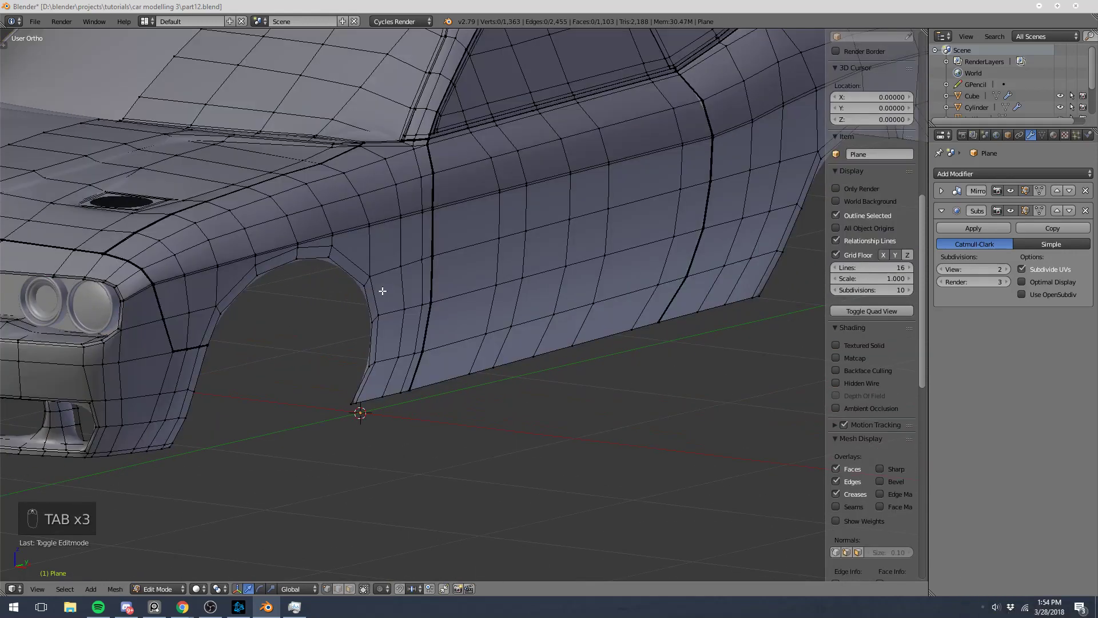
{"action": "scroll", "coordinate": [383, 291], "scroll_direction": "down", "scroll_amount": 4}
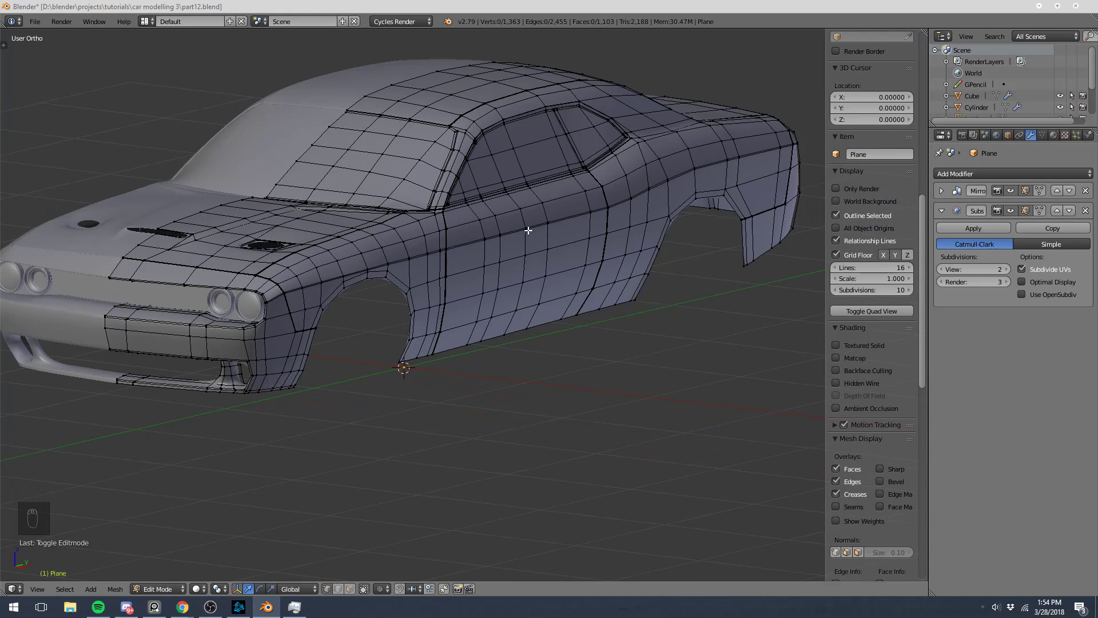
{"action": "middle_click_drag", "start_coordinate": [351, 337], "coordinate": [455, 301]}
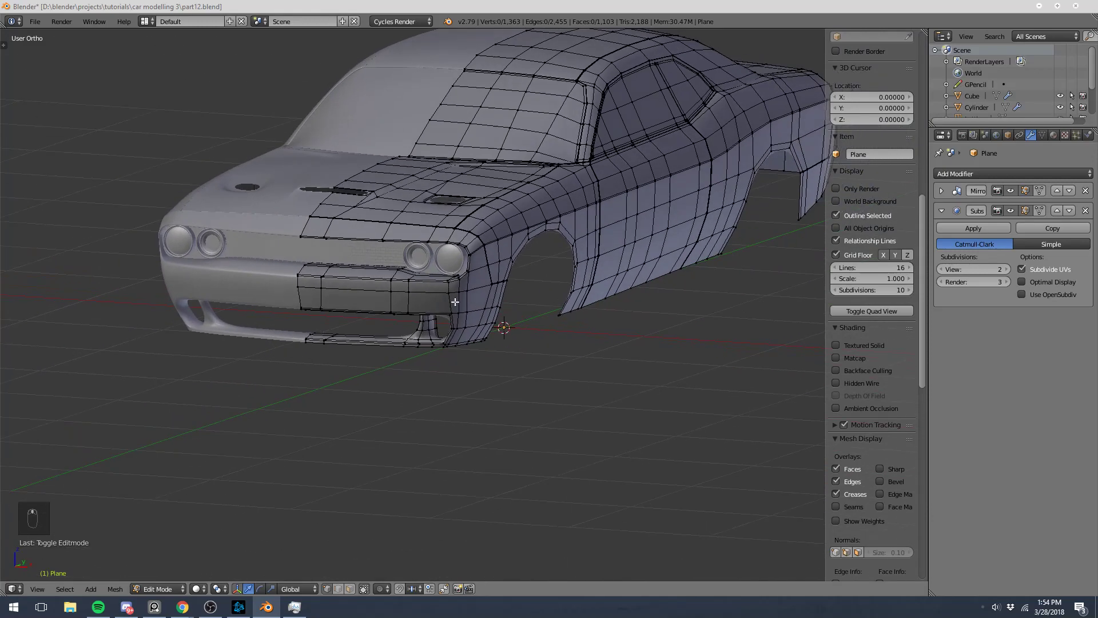
{"action": "key", "text": "Tab"}
{"action": "middle_click_drag", "start_coordinate": [705, 243], "coordinate": [533, 341]}
{"action": "scroll", "coordinate": [483, 338], "scroll_direction": "down", "scroll_amount": 2}
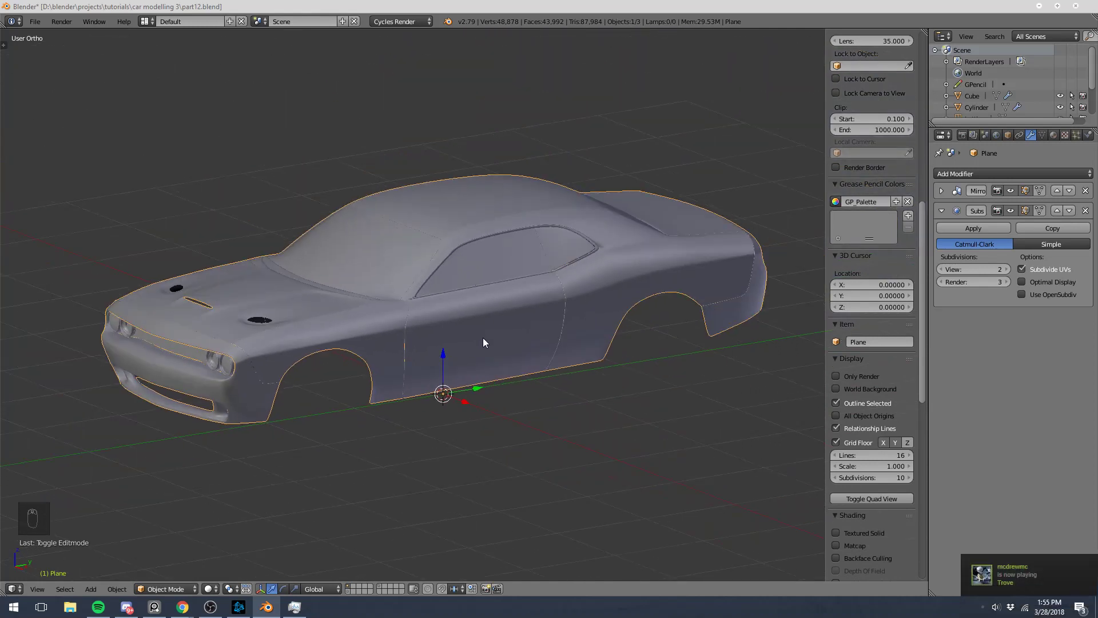
{"action": "key", "text": "a"}
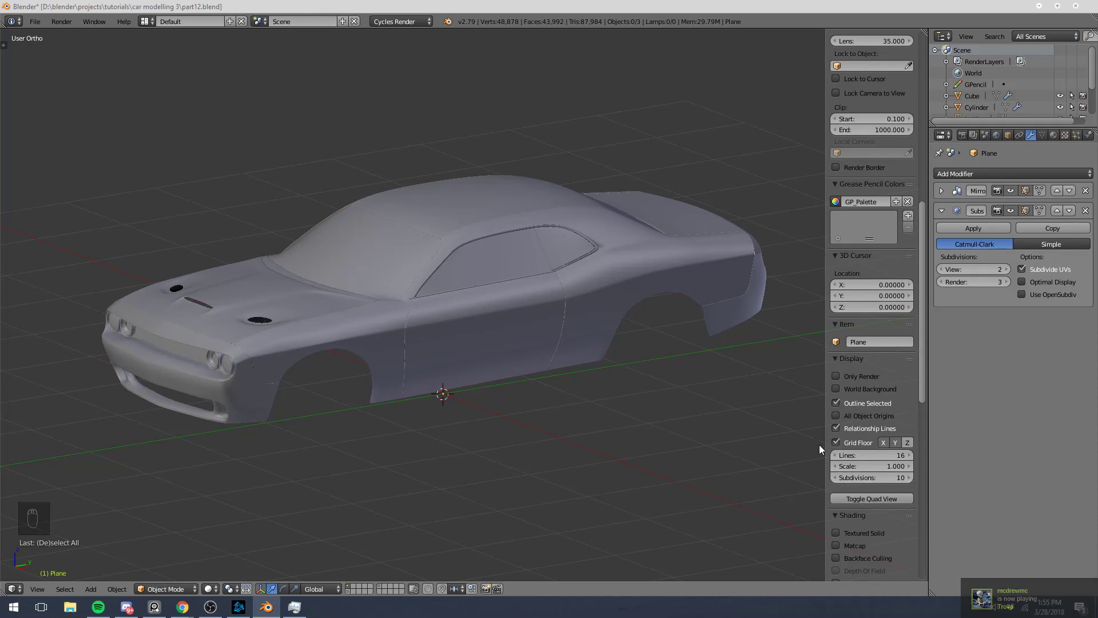
- Enable Matcap shading in the 3D viewport to show the car body with a reflective surface
{"action": "scroll", "coordinate": [867, 456], "scroll_direction": "down", "scroll_amount": 6}
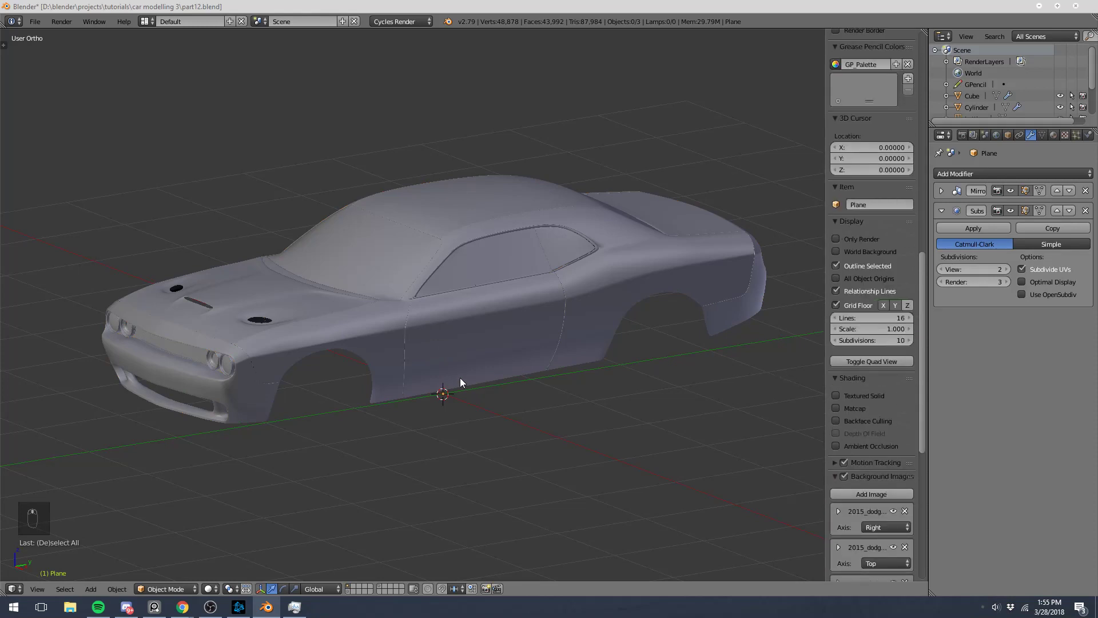
{"action": "key", "text": "n"}
{"action": "key", "text": "n"}
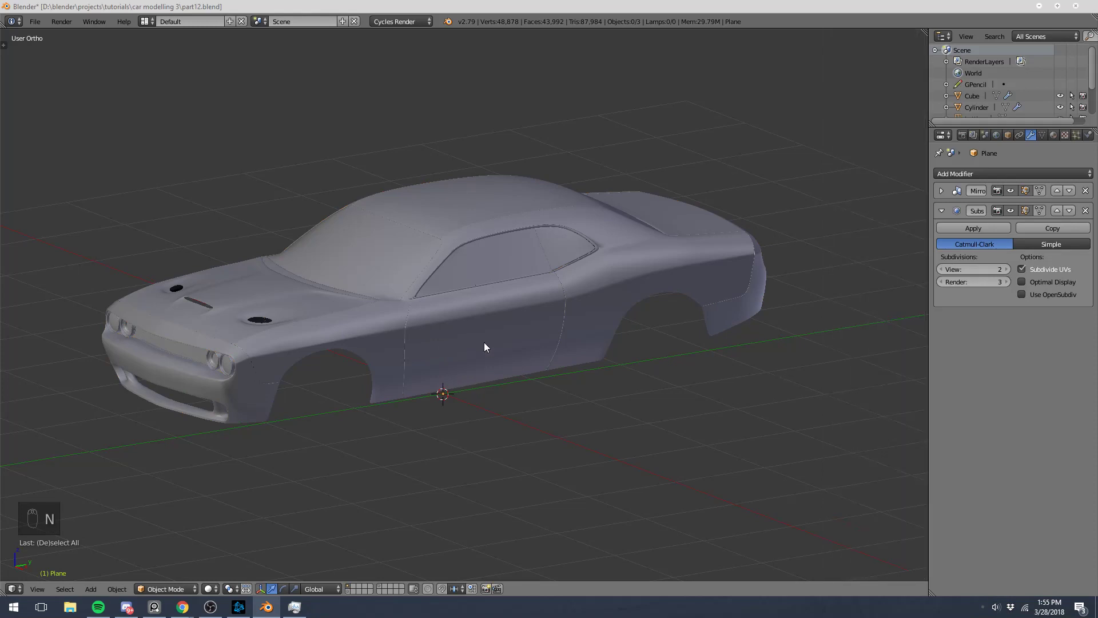
{"action": "scroll", "coordinate": [861, 276], "scroll_direction": "down", "scroll_amount": 7}
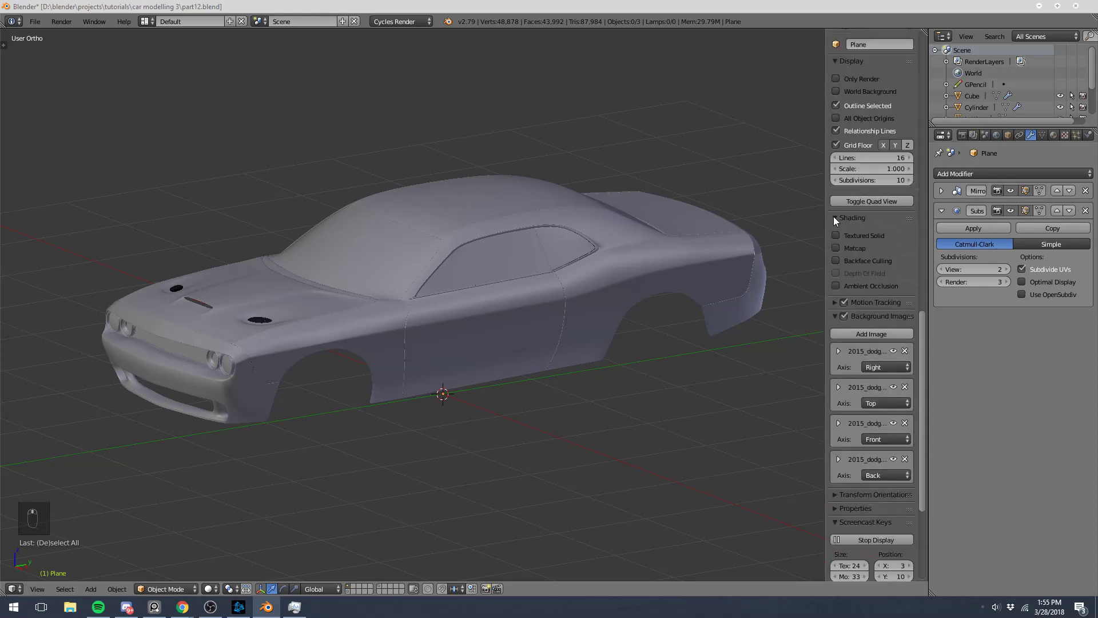
{"action": "scroll", "coordinate": [853, 222], "scroll_direction": "up", "scroll_amount": 4}
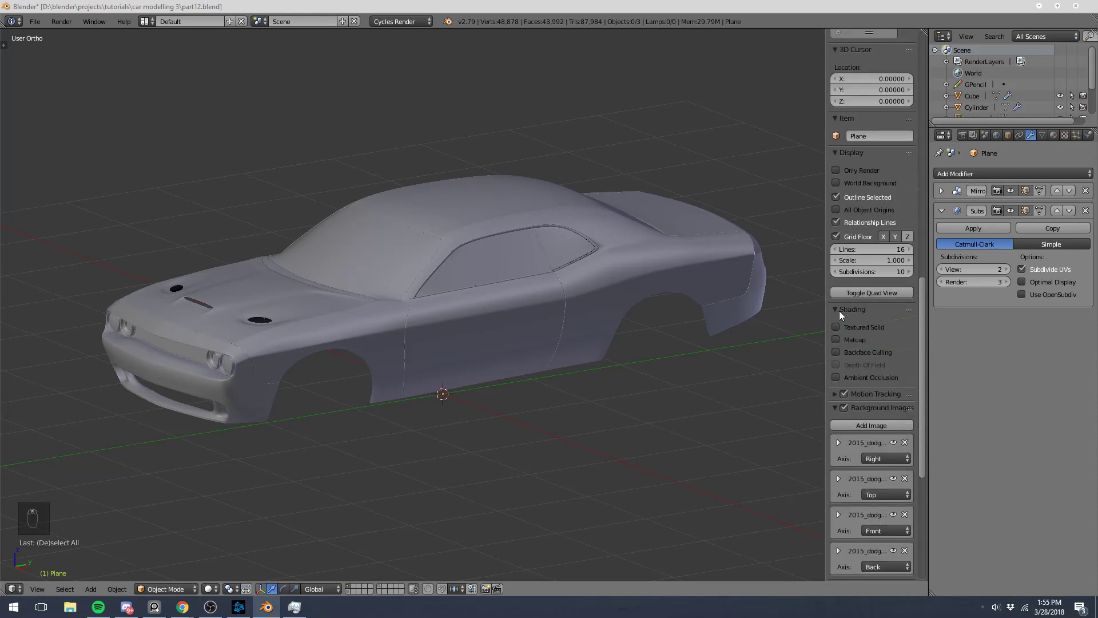
{"action": "left_click", "coordinate": [843, 311]}
{"action": "left_click", "coordinate": [843, 310]}
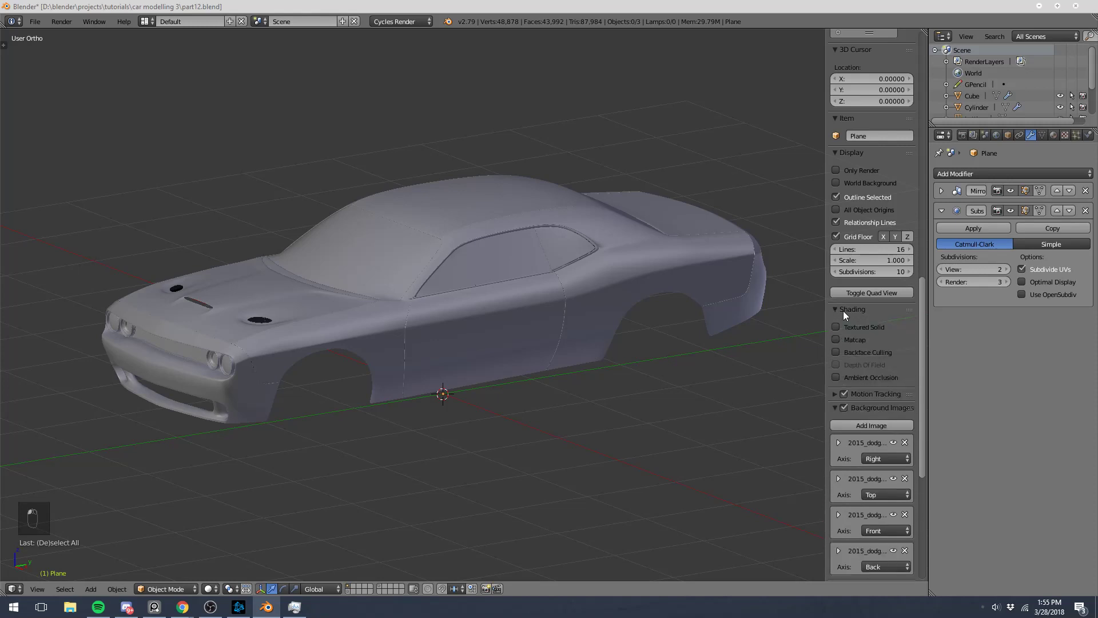
{"action": "left_click", "coordinate": [839, 342]}
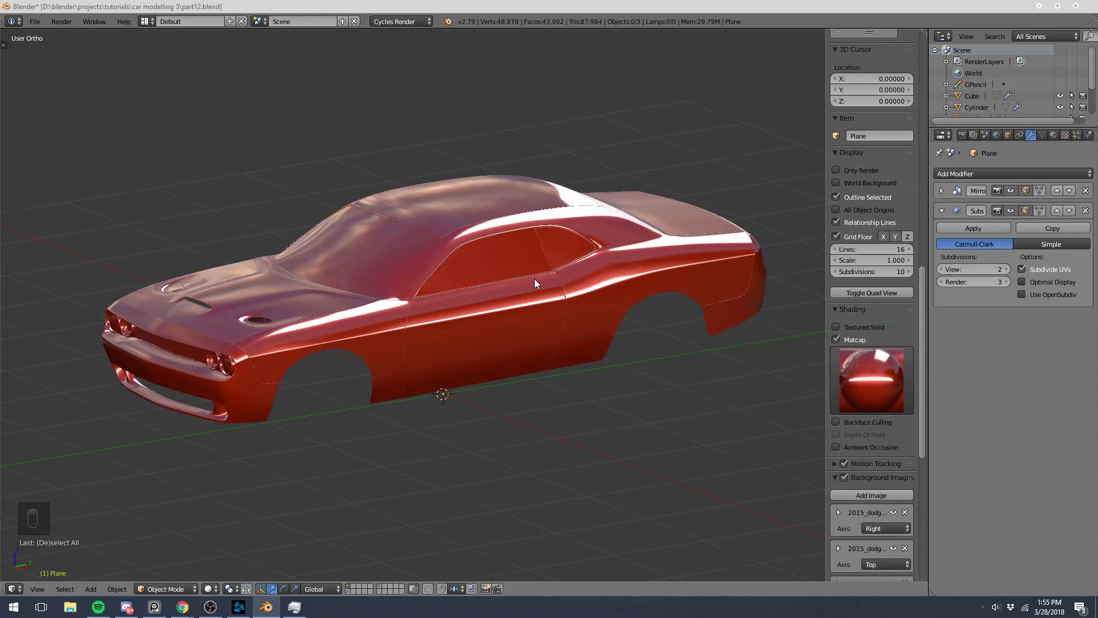
- Try the light grey, dark green-red and bright green matcaps on the car body, finishing with the glossy red one
{"action": "left_click", "coordinate": [852, 373]}
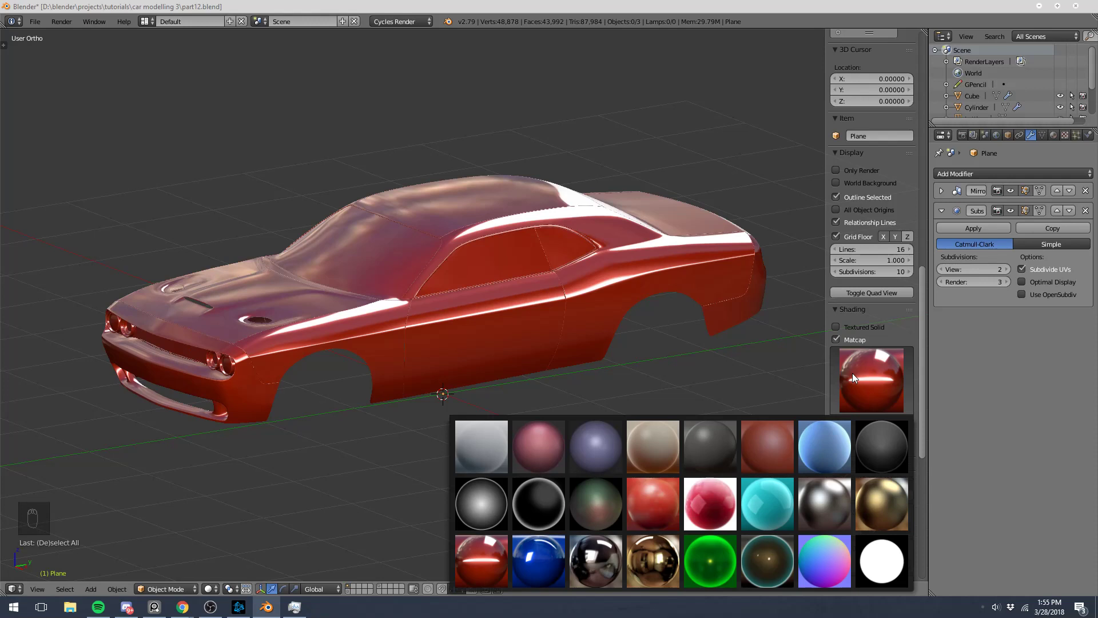
{"action": "left_click", "coordinate": [481, 446]}
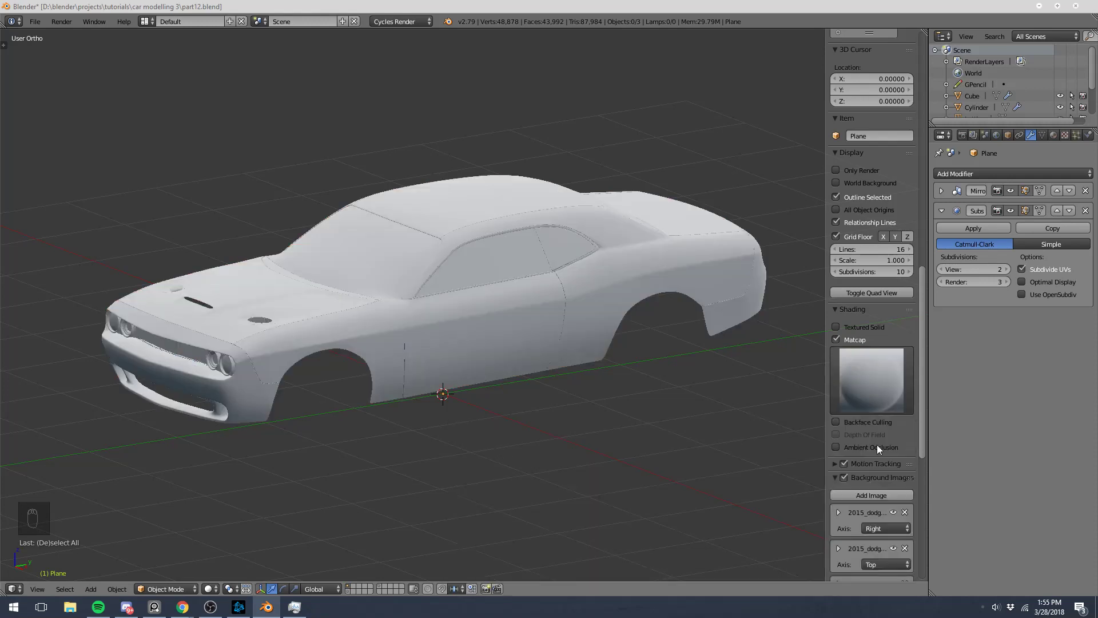
{"action": "left_click", "coordinate": [864, 395]}
{"action": "left_click", "coordinate": [596, 503]}
{"action": "left_click", "coordinate": [870, 389]}
{"action": "left_click", "coordinate": [709, 561]}
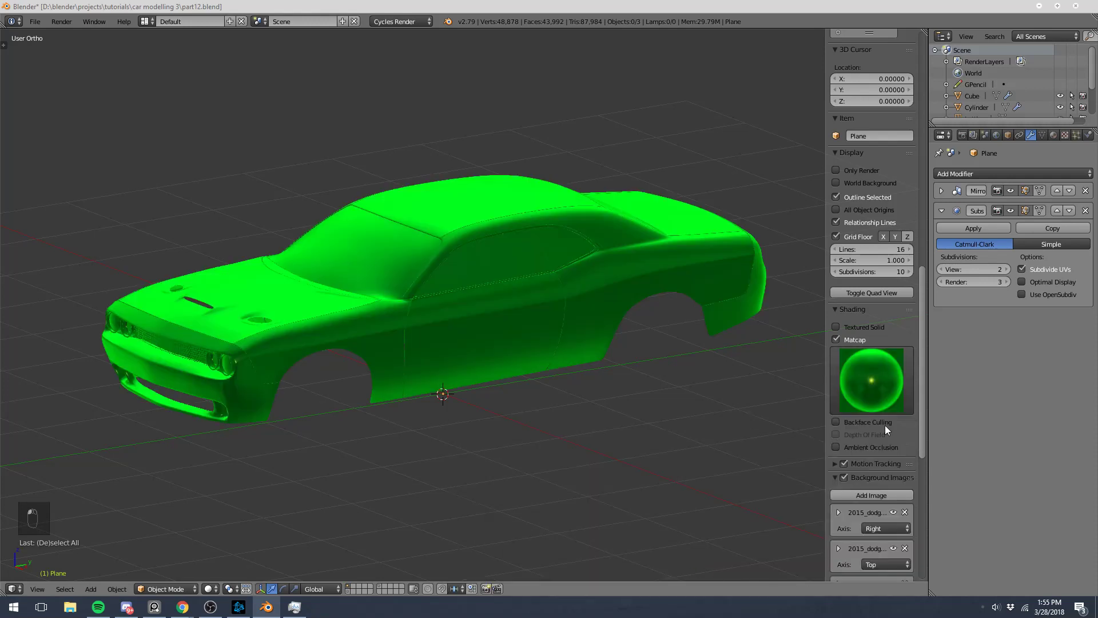
{"action": "left_click", "coordinate": [875, 400]}
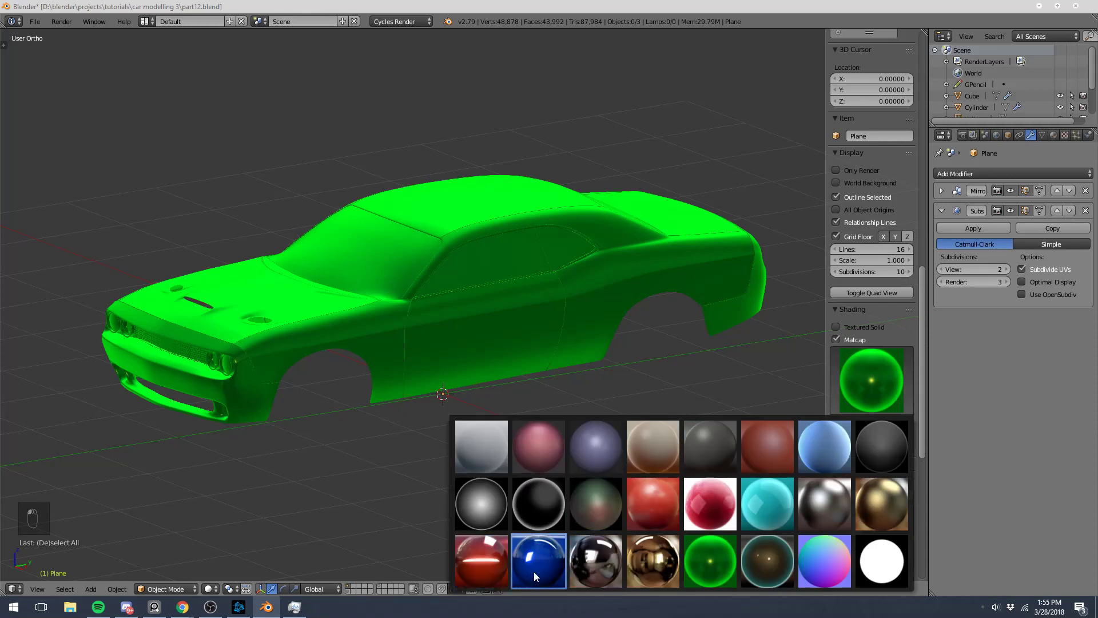
{"action": "left_click", "coordinate": [502, 564]}
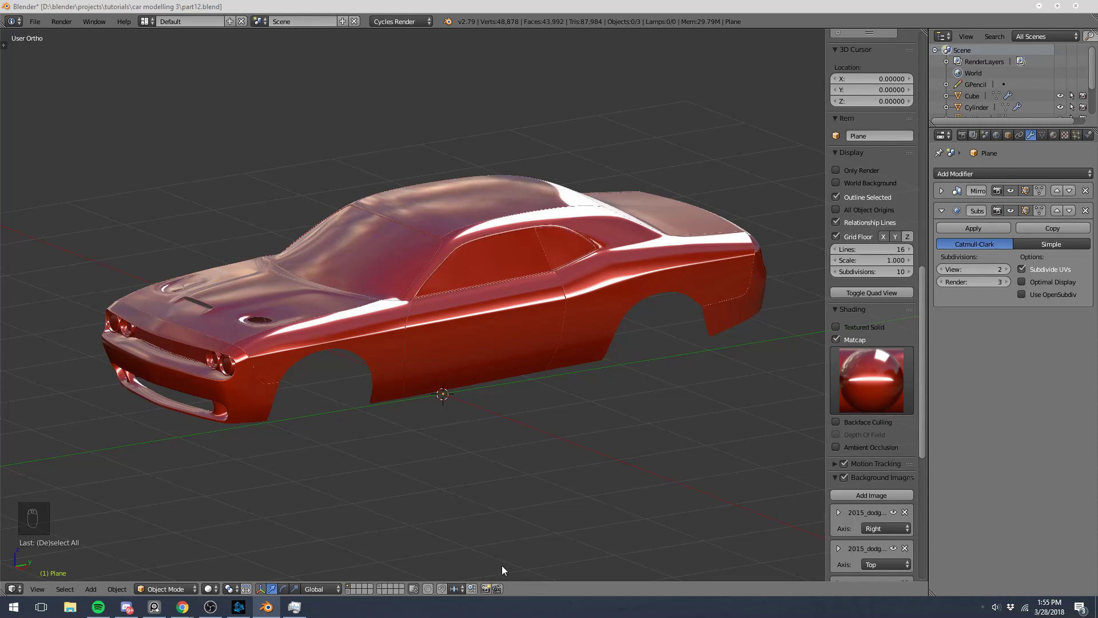
- Inspect the red matcap reflections along the car's side, windshield, roof and rear quarter for surface flaws
{"action": "scroll", "coordinate": [332, 402], "scroll_direction": "up", "scroll_amount": 3}
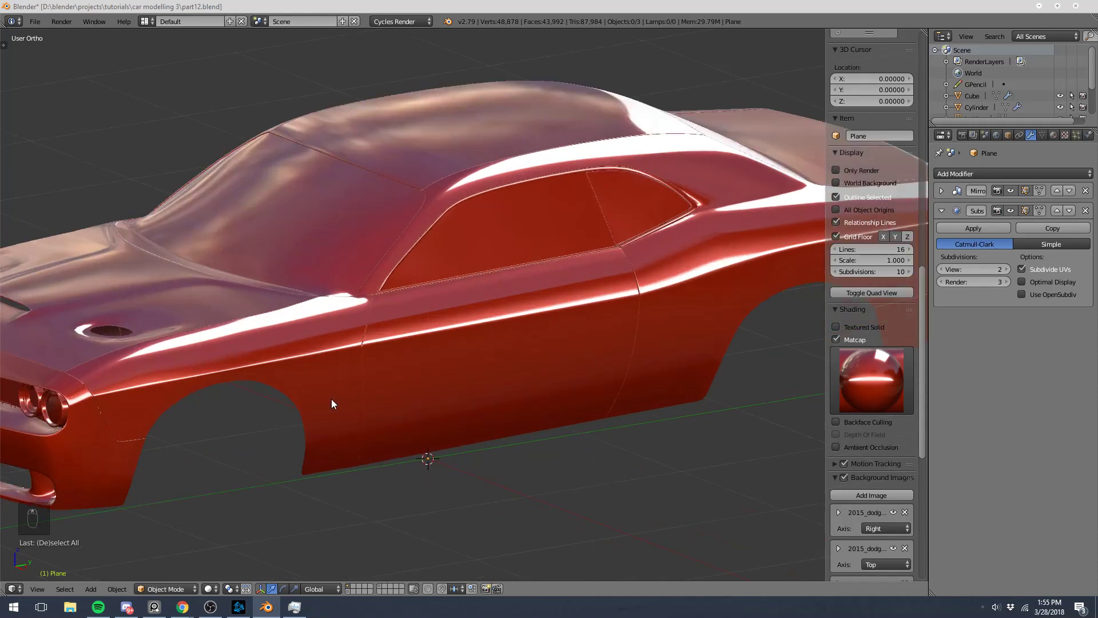
{"action": "scroll", "coordinate": [331, 400], "scroll_direction": "down", "scroll_amount": 3}
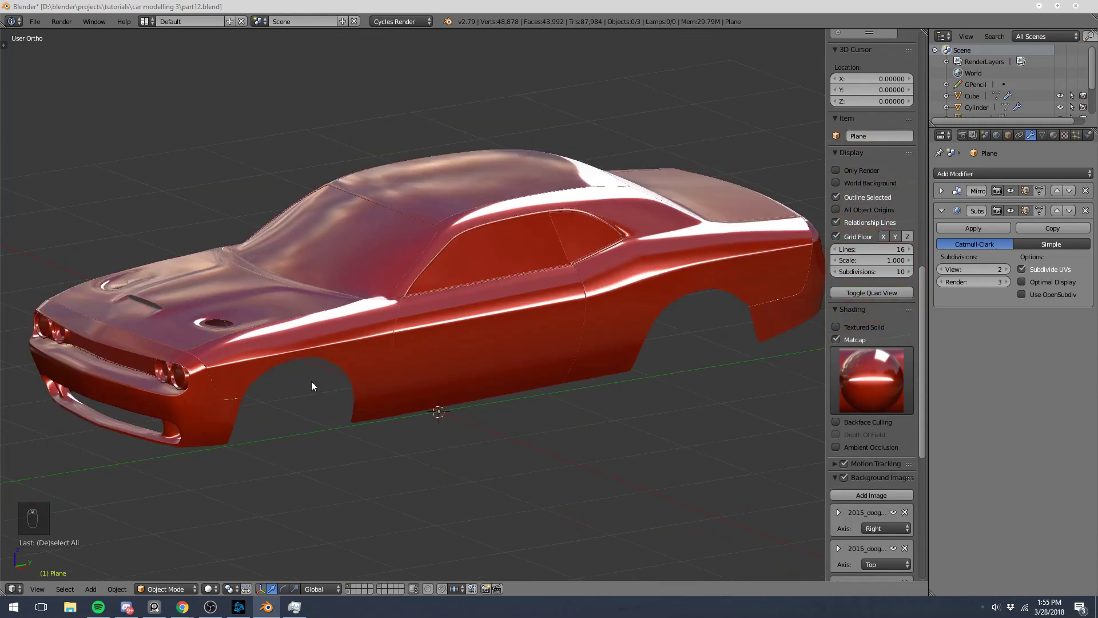
{"action": "middle_click_drag", "start_coordinate": [311, 381], "coordinate": [450, 311]}
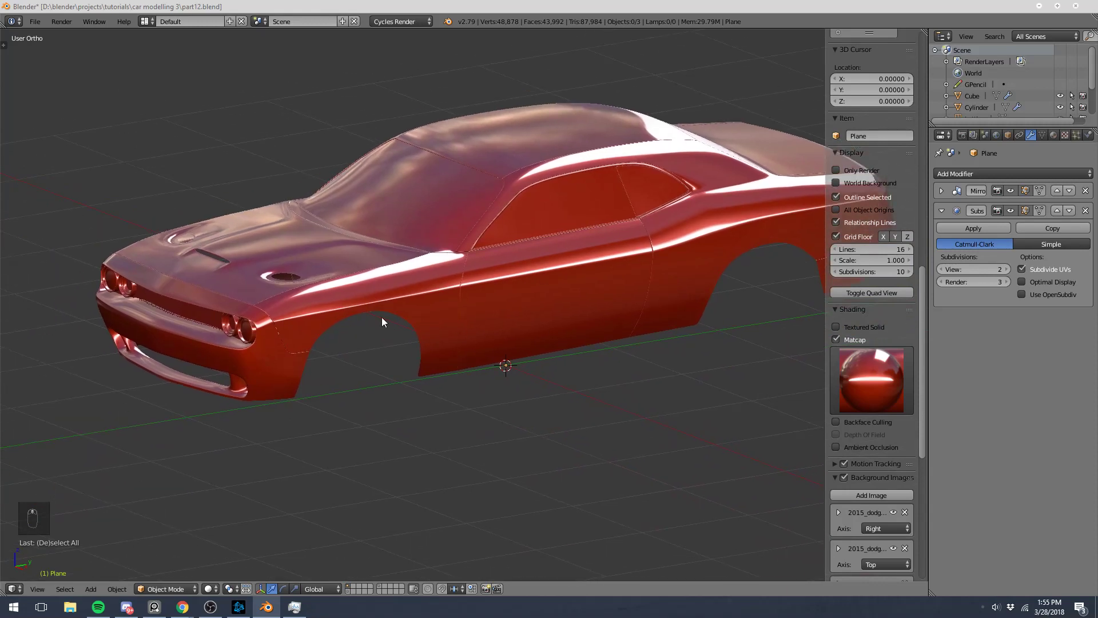
{"action": "middle_click_drag", "start_coordinate": [523, 269], "coordinate": [435, 303]}
{"action": "scroll", "coordinate": [435, 303], "scroll_direction": "up", "scroll_amount": 5}
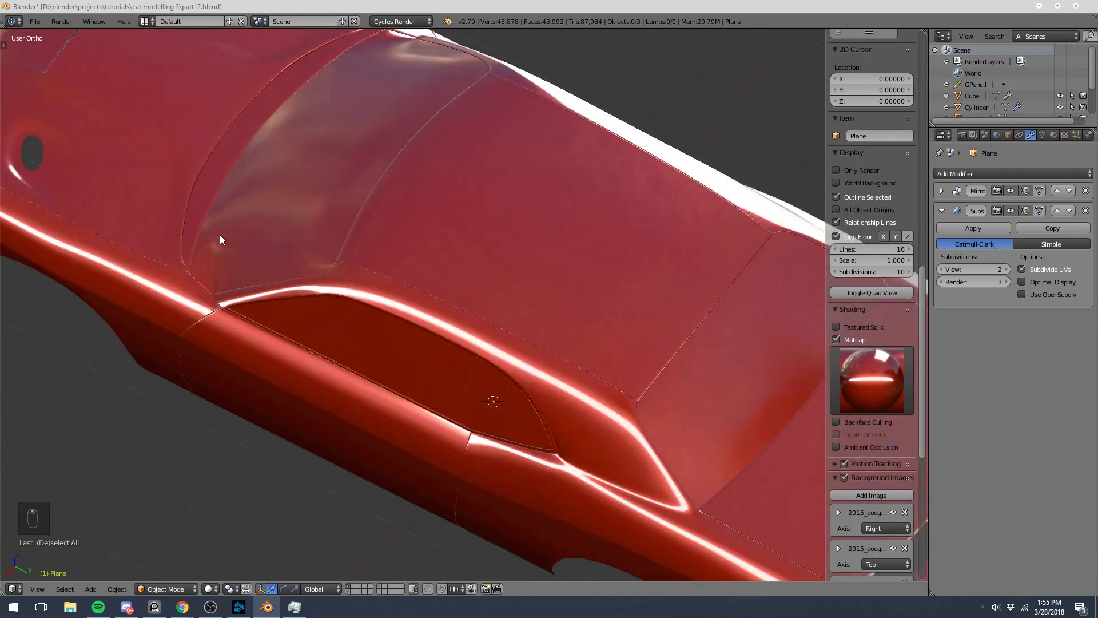
{"action": "middle_click_drag", "start_coordinate": [231, 359], "coordinate": [141, 392]}
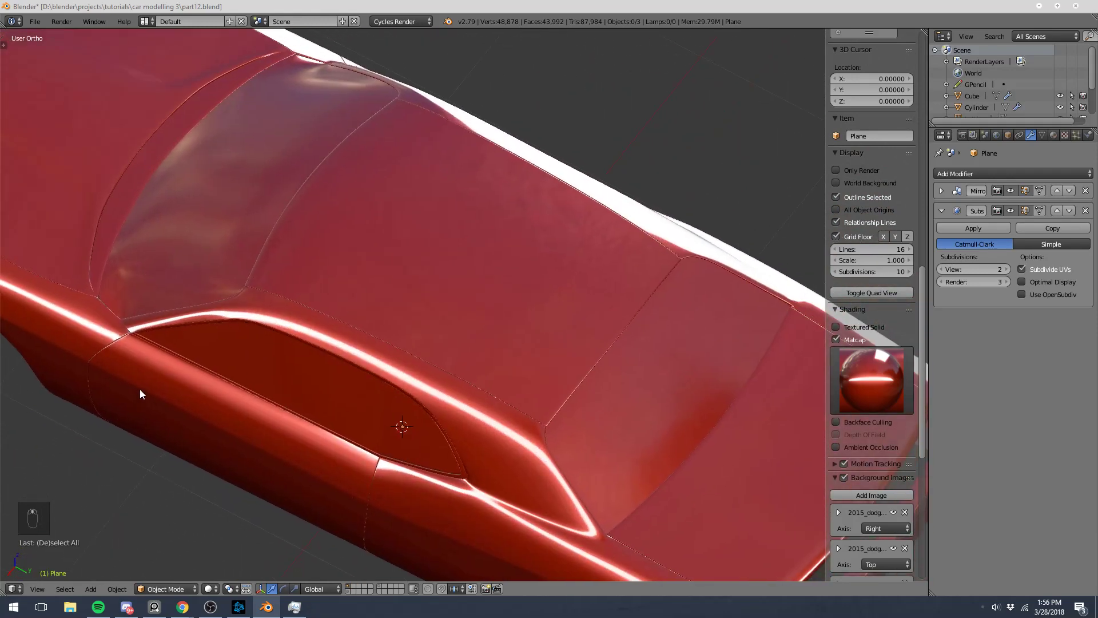
{"action": "middle_click_drag", "start_coordinate": [350, 508], "coordinate": [354, 306], "text": "shift"}
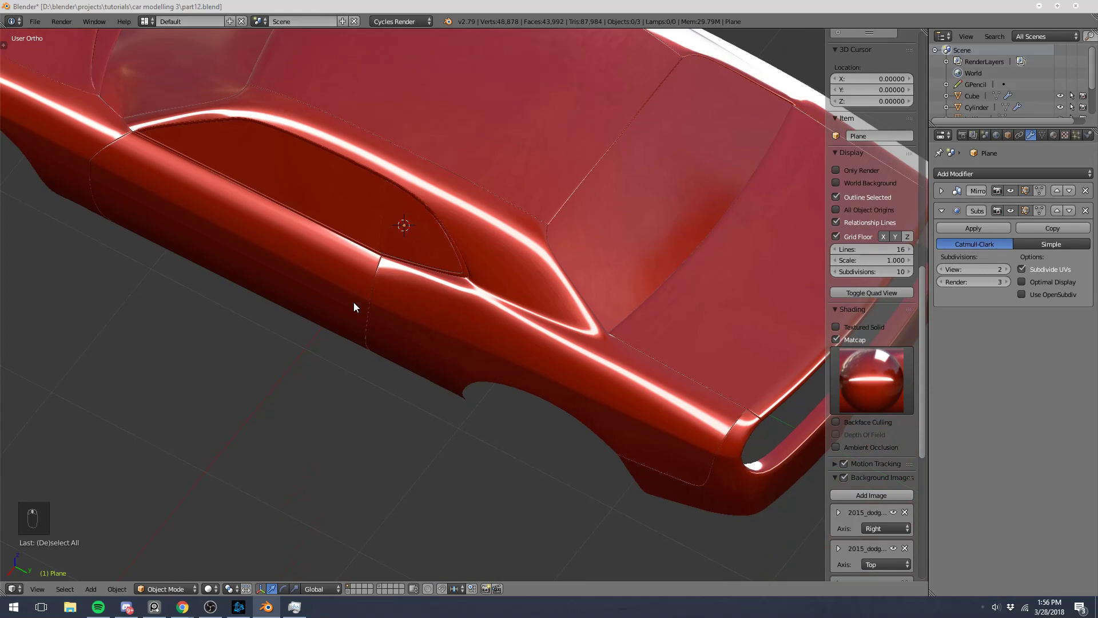
{"action": "scroll", "coordinate": [353, 307], "scroll_direction": "down", "scroll_amount": 4}
- Examine the hood, front fender, headlights and front bumper from a front three-quarter angle in Object Mode
{"action": "middle_click_drag", "start_coordinate": [453, 326], "coordinate": [481, 326]}
{"action": "scroll", "coordinate": [457, 337], "scroll_direction": "up", "scroll_amount": 4}
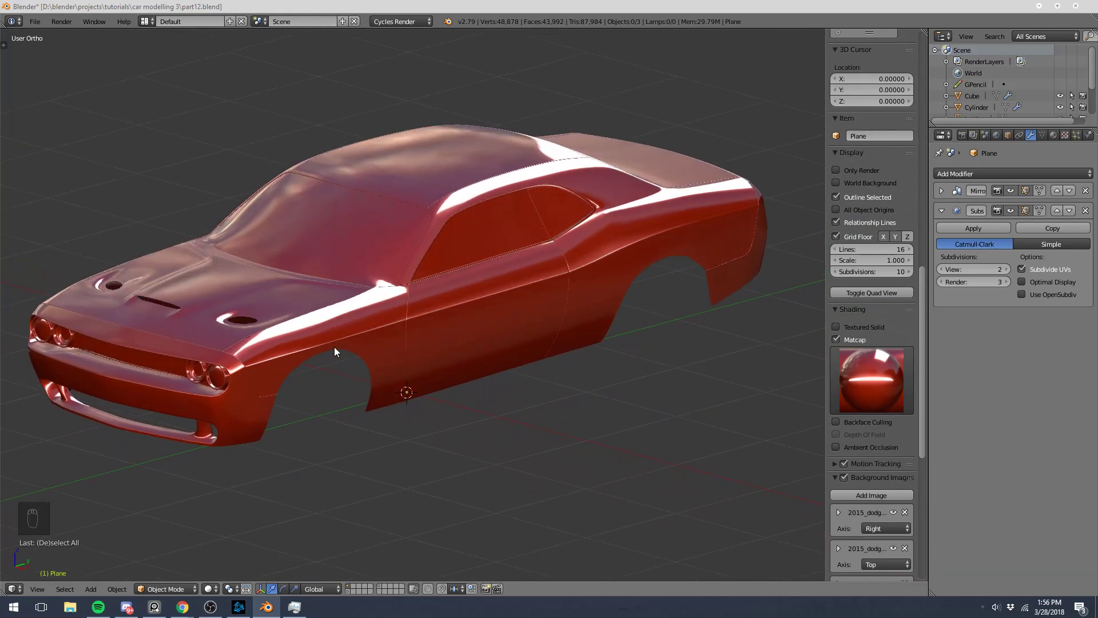
{"action": "middle_click_drag", "start_coordinate": [334, 347], "coordinate": [375, 322], "text": "shift"}
{"action": "scroll", "coordinate": [348, 324], "scroll_direction": "up", "scroll_amount": 2}
{"action": "key", "text": "Tab"}
{"action": "key", "text": "Tab"}
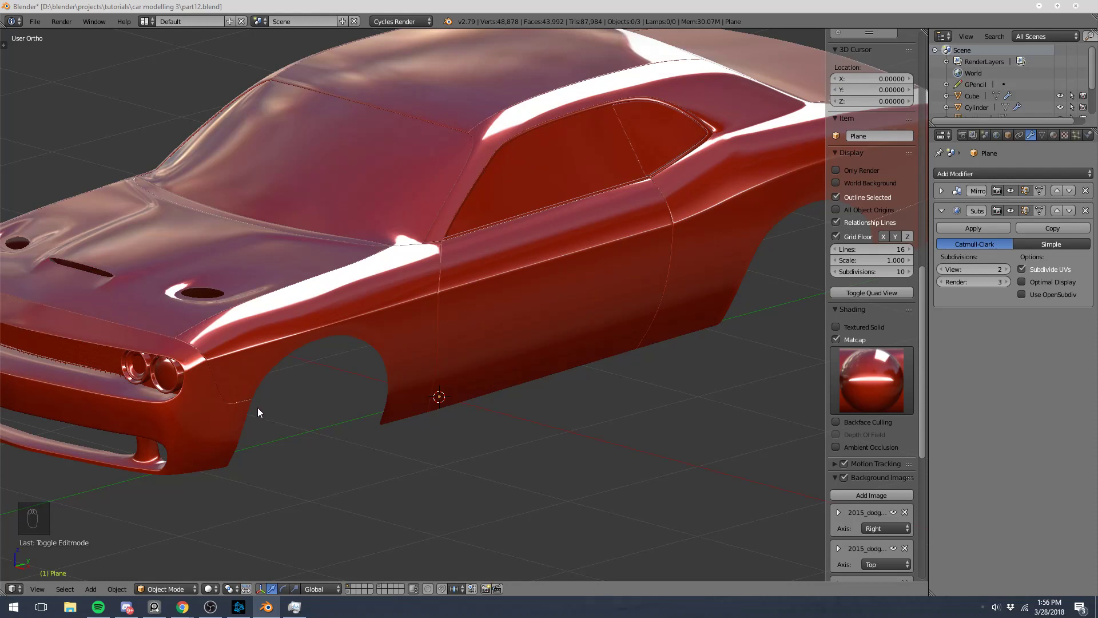
{"action": "middle_click_drag", "start_coordinate": [258, 412], "coordinate": [408, 348], "text": "shift"}
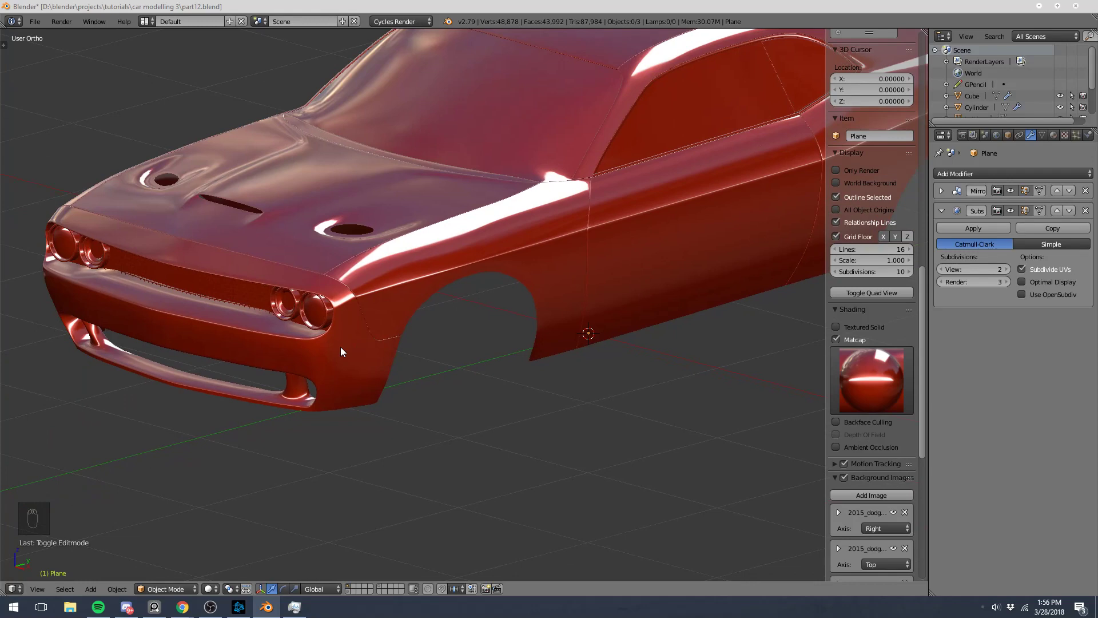
- Preview the car body with the glossy blue and dark chrome matcaps, finishing with the glossy blue one
{"action": "left_click", "coordinate": [835, 369]}
{"action": "left_click", "coordinate": [541, 575]}
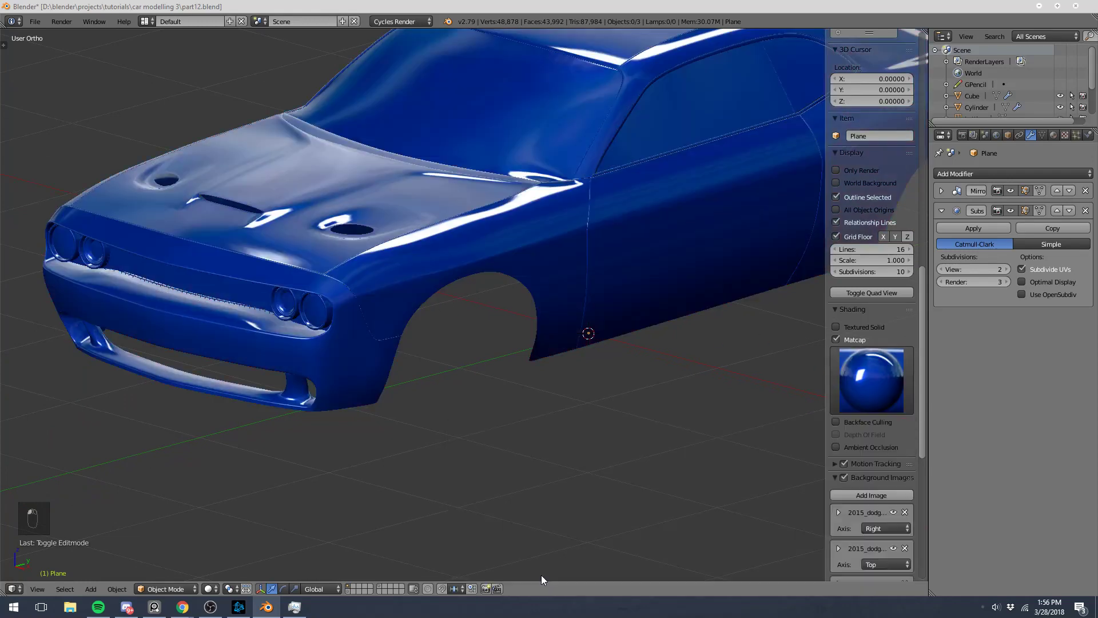
{"action": "left_click", "coordinate": [873, 369]}
{"action": "left_click", "coordinate": [595, 580]}
{"action": "left_click", "coordinate": [872, 369]}
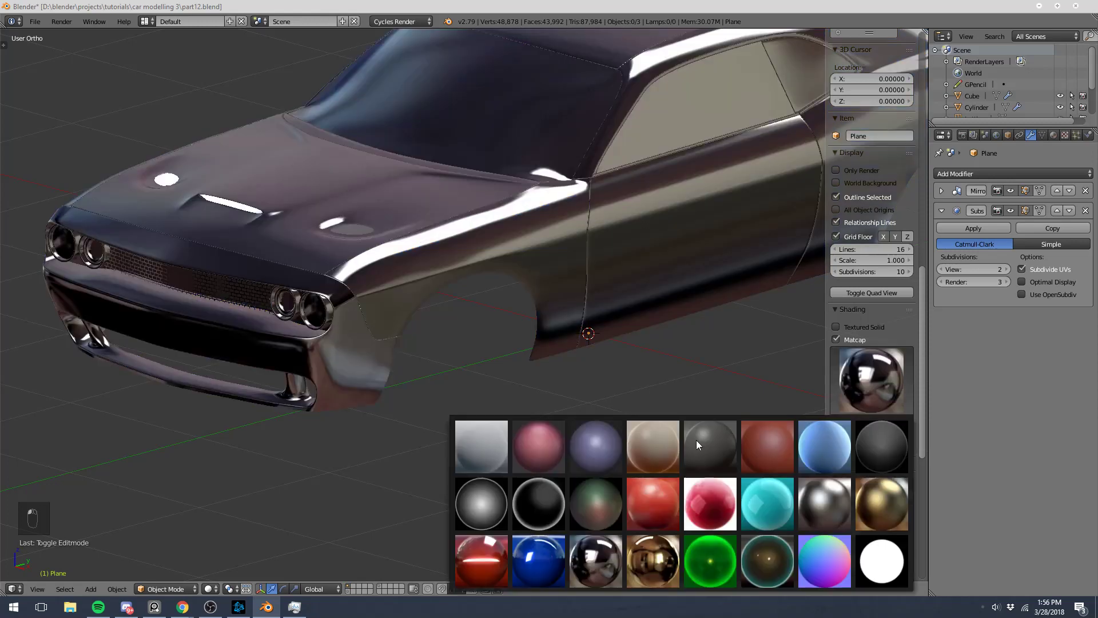
{"action": "left_click", "coordinate": [513, 576]}
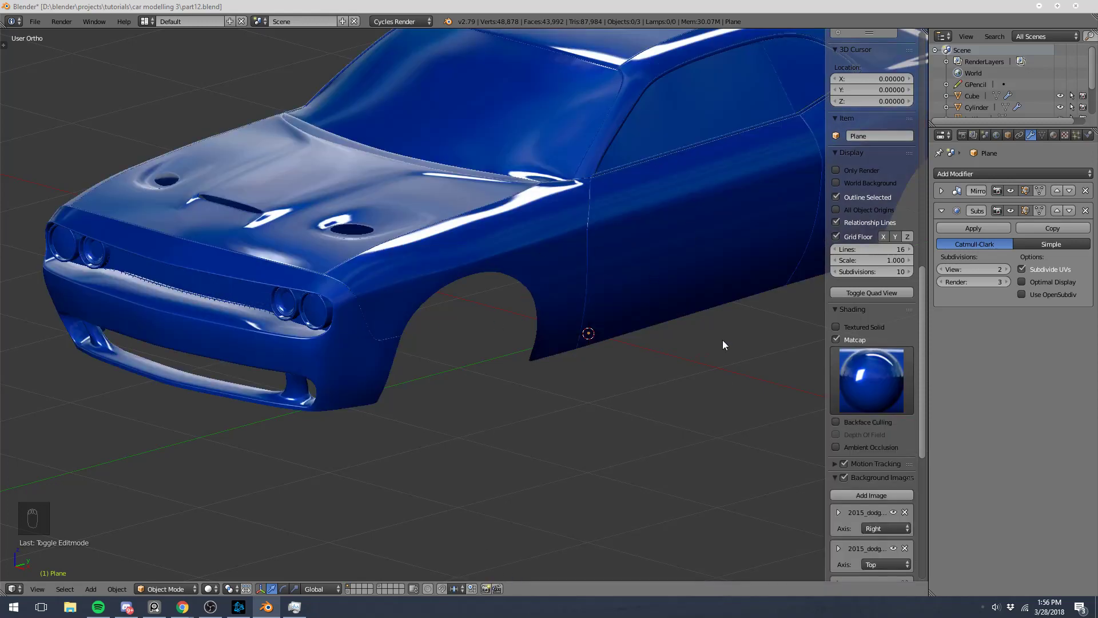
- Turn off Matcap shading and show the car in the right orthographic view against the blueprint
{"action": "left_click", "coordinate": [838, 339]}
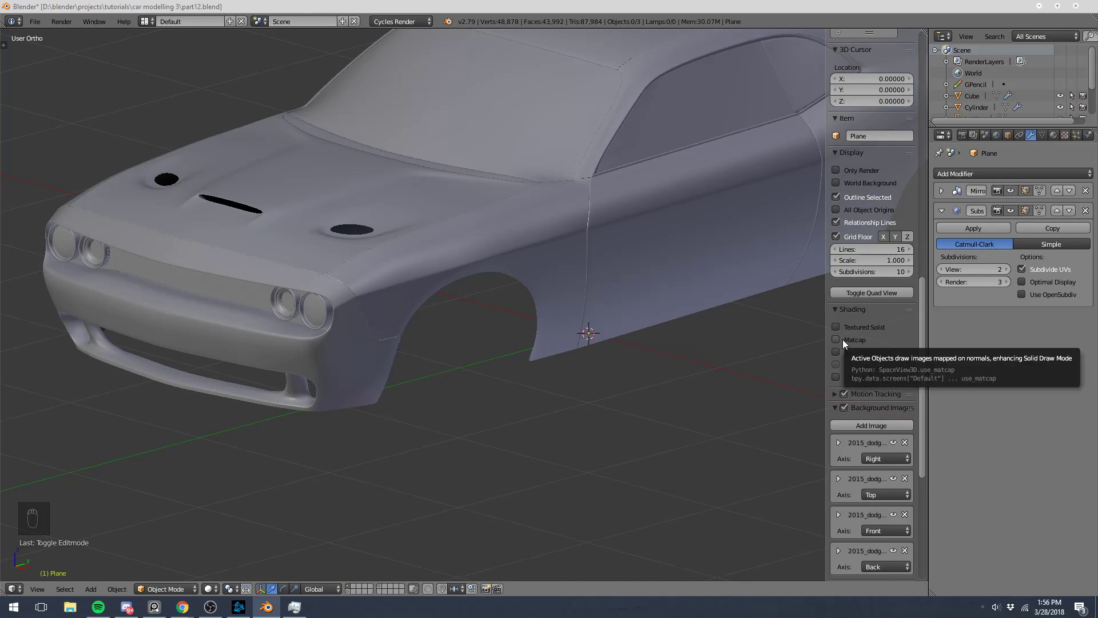
{"action": "scroll", "coordinate": [569, 284], "scroll_direction": "down", "scroll_amount": 4}
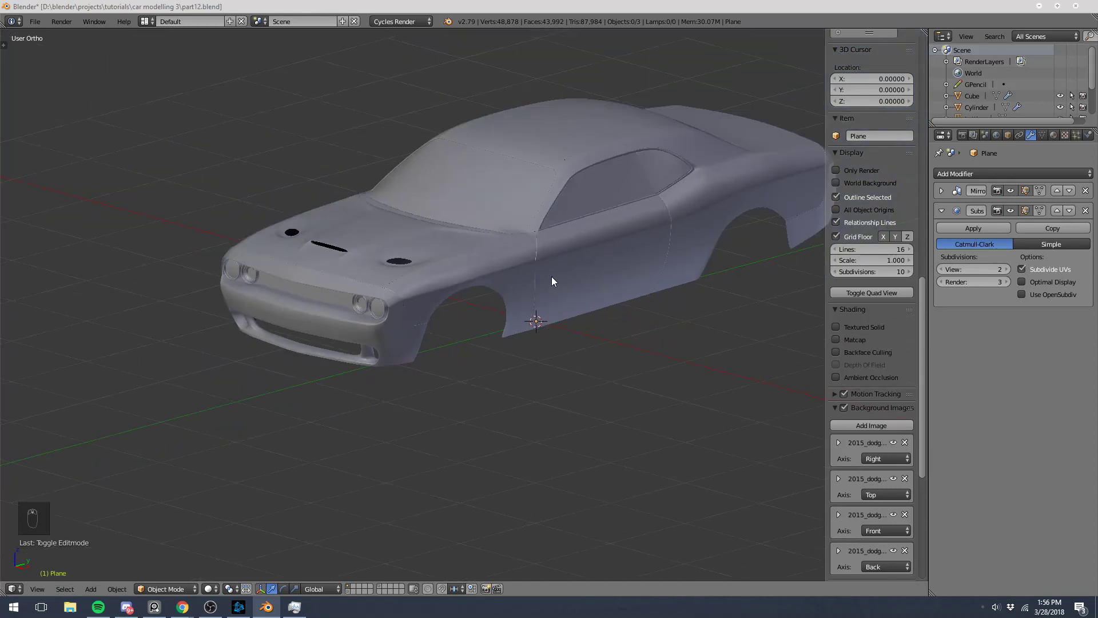
{"action": "key", "text": "KP_3"}
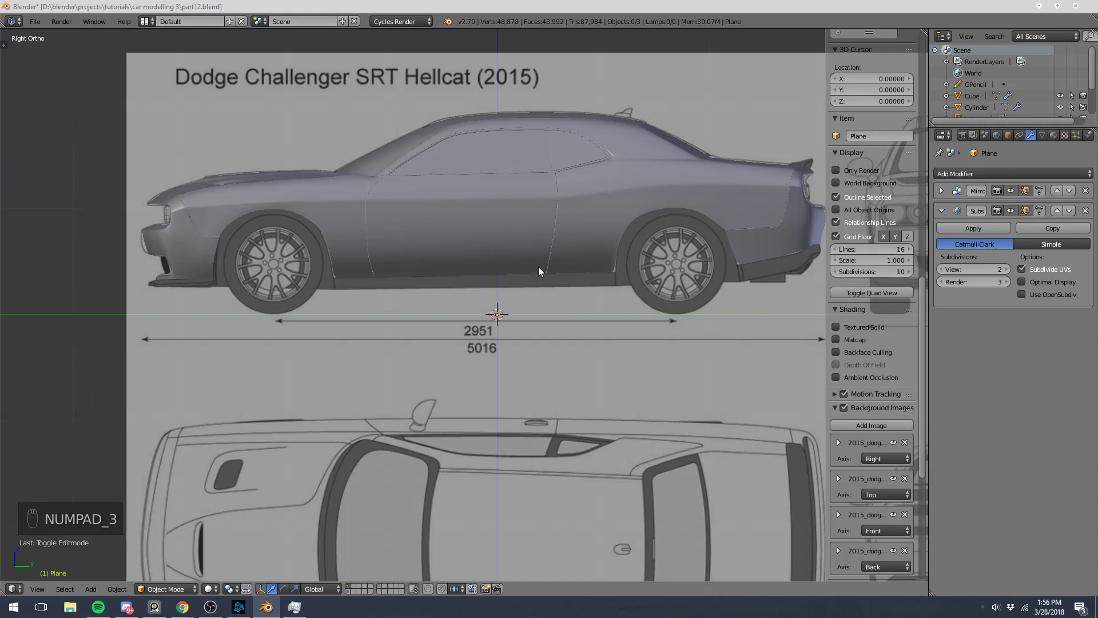
{"action": "scroll", "coordinate": [395, 314], "scroll_direction": "up", "scroll_amount": 3}
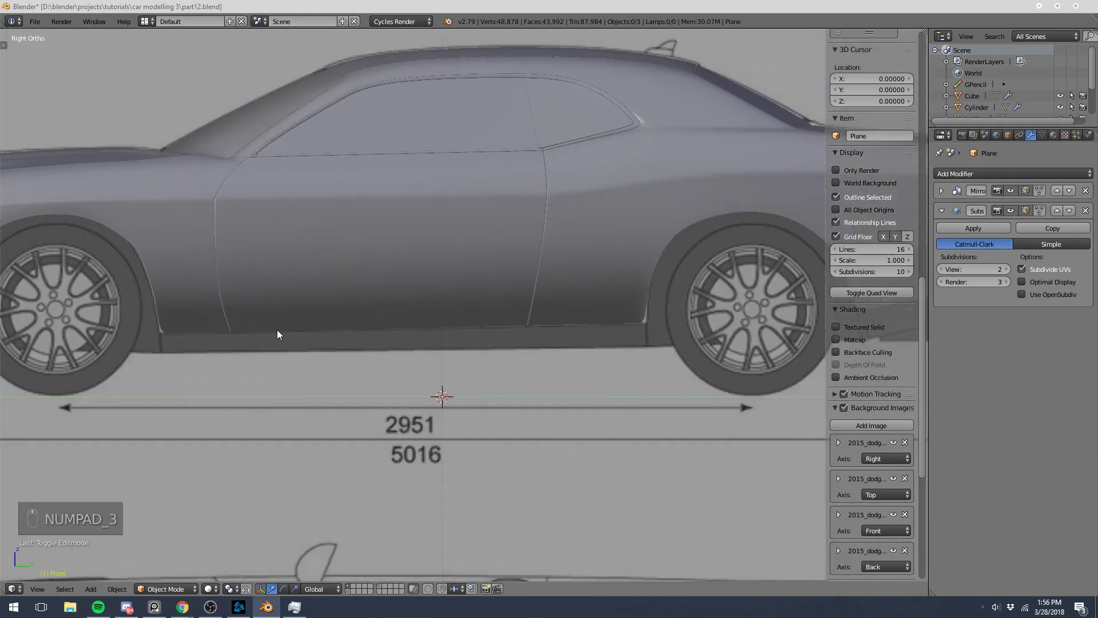
- In Edit Mode, select the body's lower edges between the wheels, along the front fender, the door and the rear quarter
{"action": "right_click", "coordinate": [311, 329]}
{"action": "key", "text": "Tab"}
{"action": "key", "text": "a"}
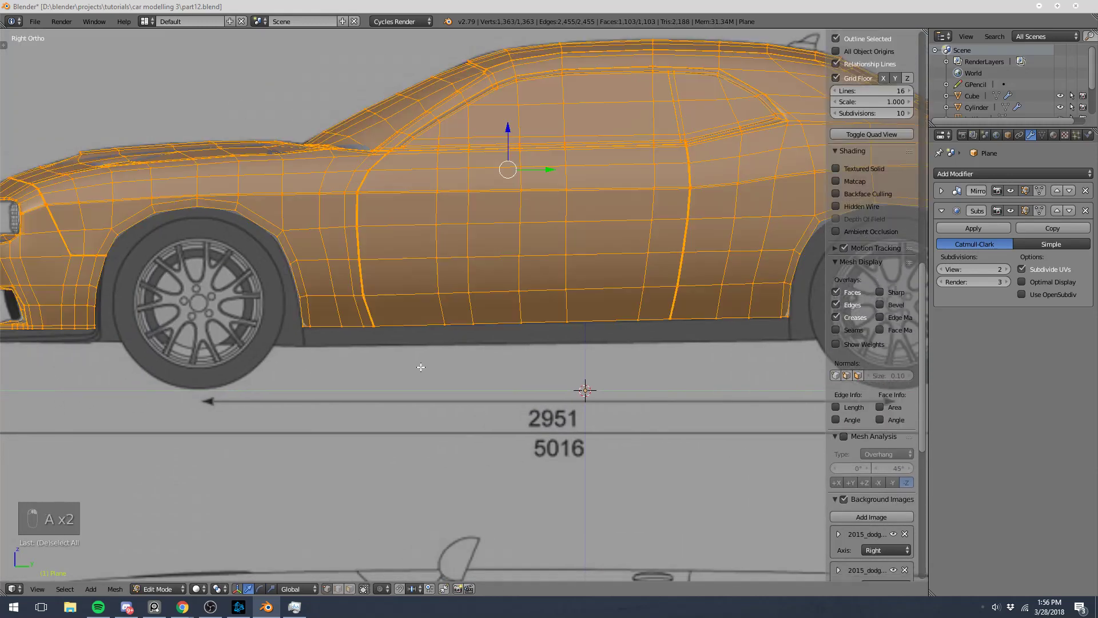
{"action": "key", "text": "a"}
{"action": "middle_click_drag", "start_coordinate": [599, 386], "coordinate": [489, 390], "text": "shift"}
{"action": "middle_click_drag", "start_coordinate": [231, 354], "coordinate": [530, 360], "text": "shift"}
{"action": "middle_click_drag", "start_coordinate": [424, 377], "coordinate": [372, 388], "text": "shift"}
{"action": "scroll", "coordinate": [360, 388], "scroll_direction": "up", "scroll_amount": 3}
{"action": "right_click", "coordinate": [195, 378], "text": "alt"}
{"action": "right_click", "coordinate": [347, 381], "text": "alt+shift"}
{"action": "middle_click_drag", "start_coordinate": [606, 384], "coordinate": [295, 393], "text": "shift"}
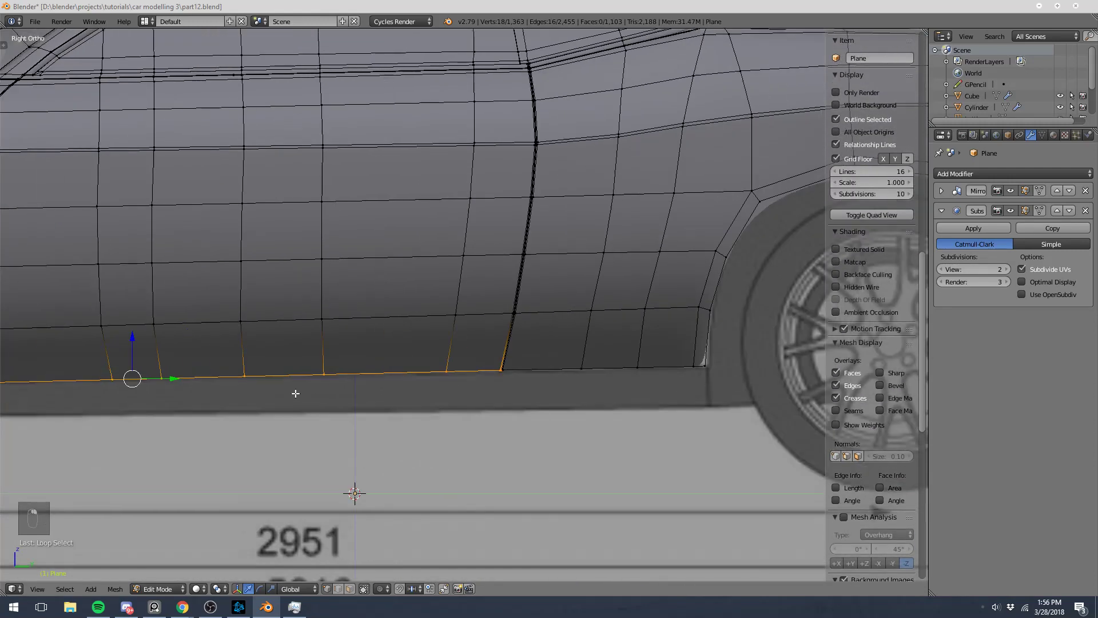
{"action": "right_click", "coordinate": [605, 370], "text": "alt+shift"}
{"action": "middle_click_drag", "start_coordinate": [429, 400], "coordinate": [687, 348], "text": "shift"}
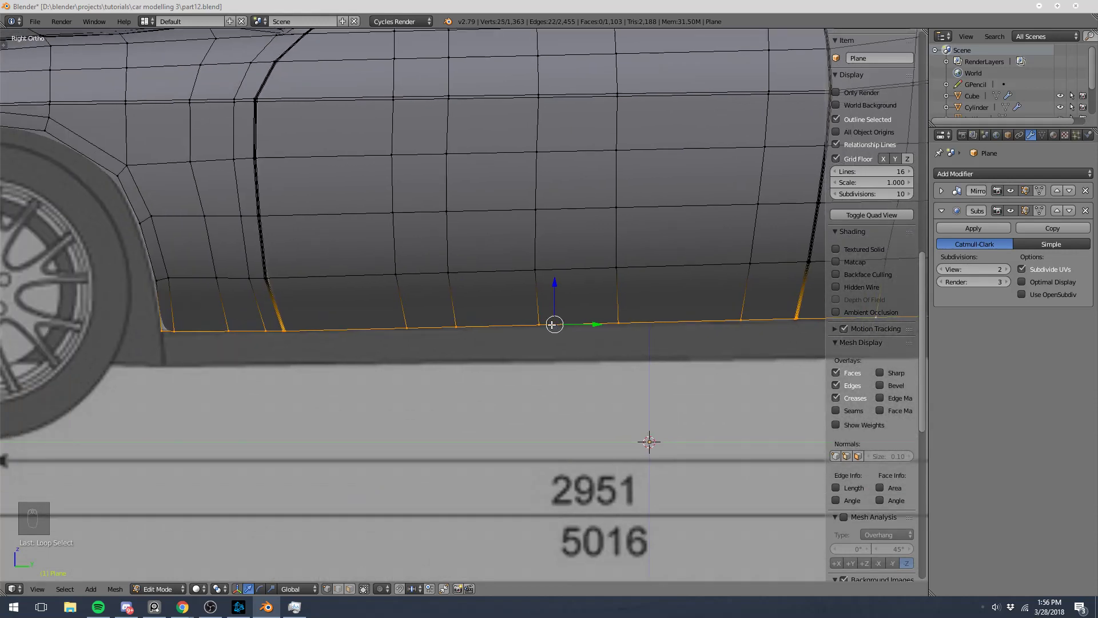
- Duplicate the selected lower edges in place and hide the rest of the body mesh
{"action": "key", "text": "shift+d"}
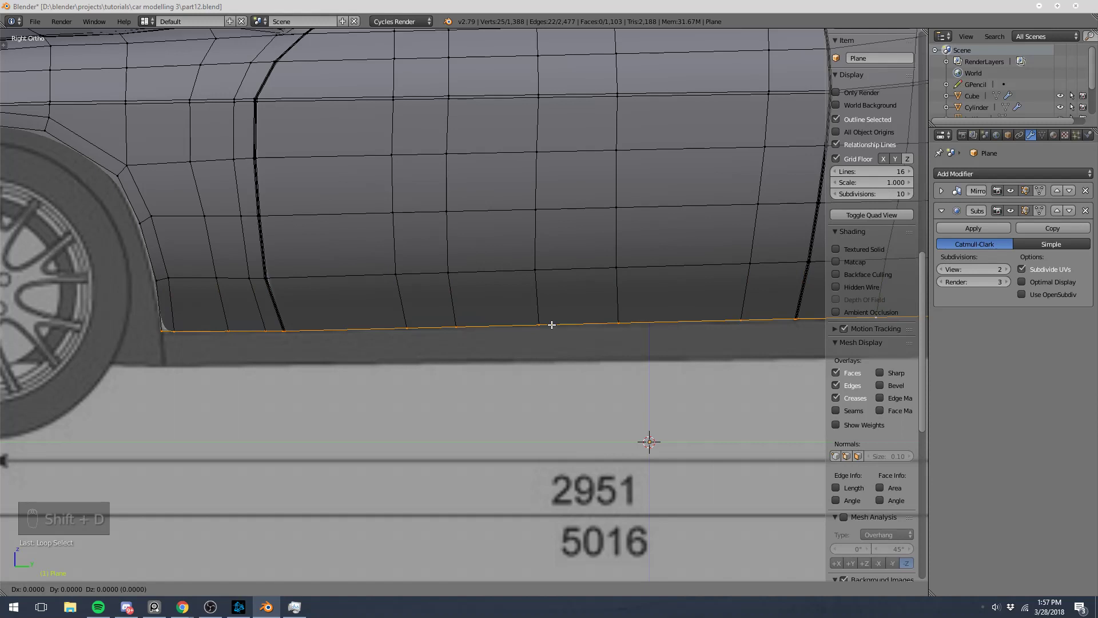
{"action": "left_click", "coordinate": [551, 325]}
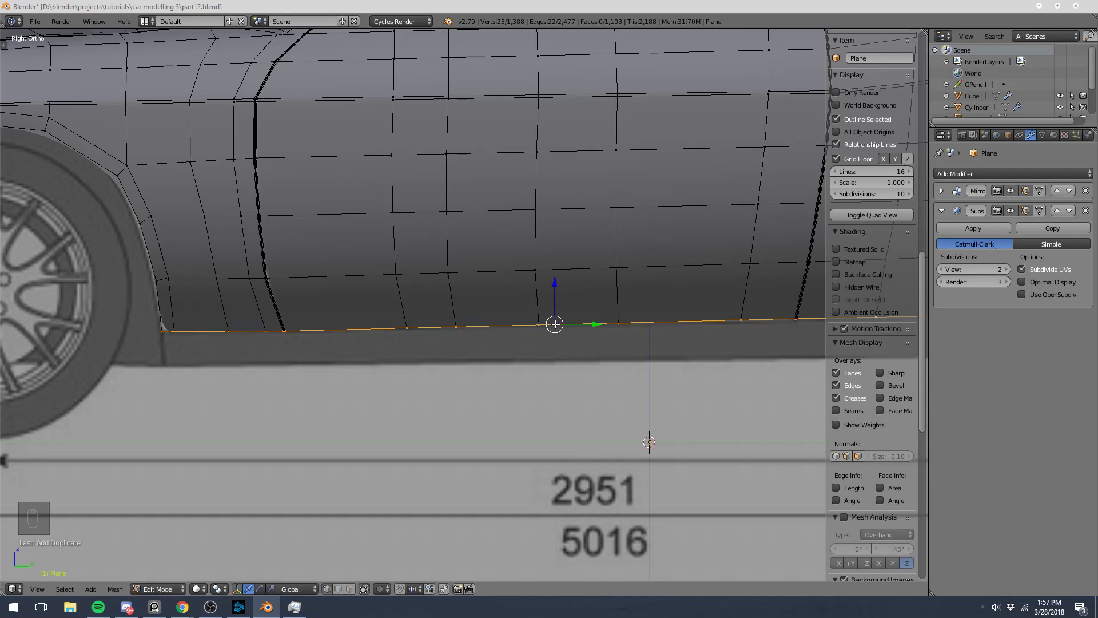
{"action": "key", "text": "ctrl+i"}
{"action": "key", "text": "h"}
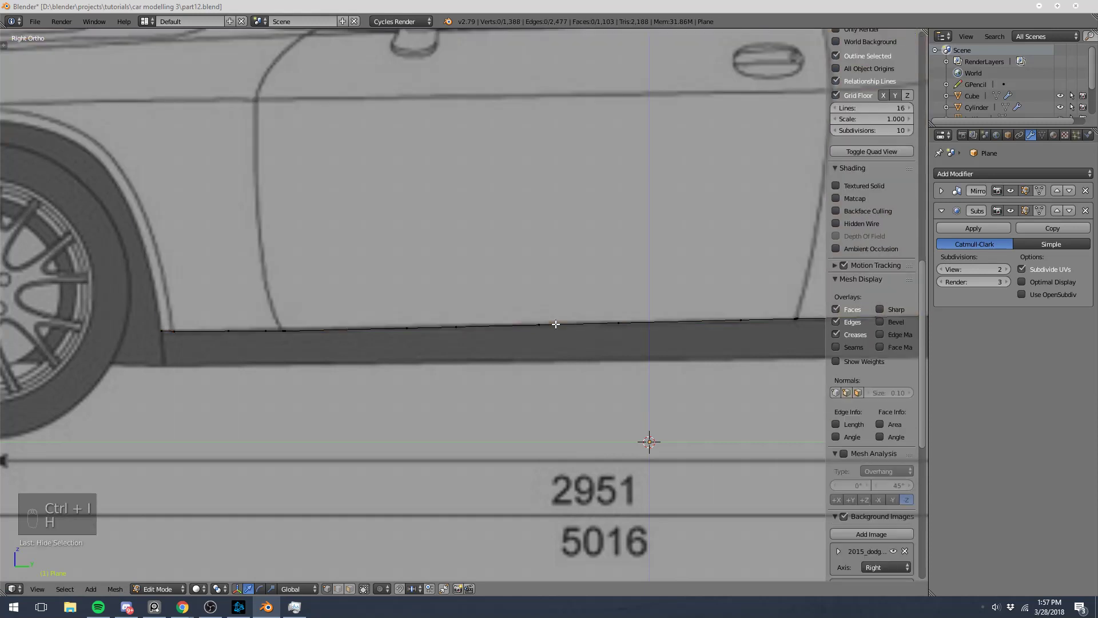
- Delete the four closely spaced vertices of the duplicated strip at the door's front seam
{"action": "scroll", "coordinate": [558, 324], "scroll_direction": "down", "scroll_amount": 3}
{"action": "scroll", "coordinate": [540, 238], "scroll_direction": "up", "scroll_amount": 8}
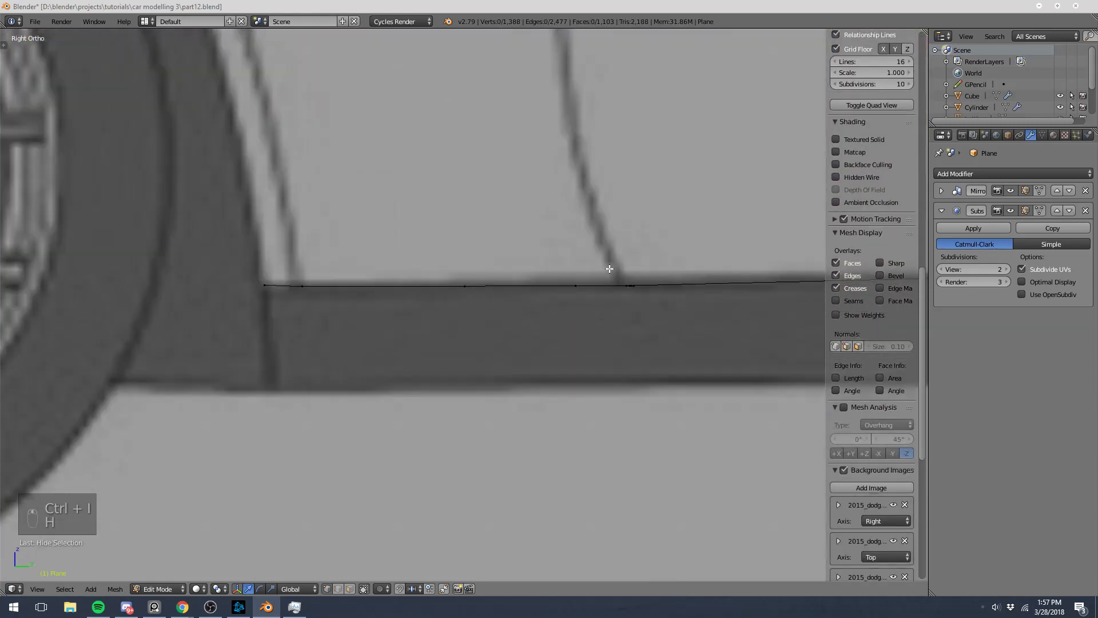
{"action": "scroll", "coordinate": [400, 308], "scroll_direction": "up", "scroll_amount": 2}
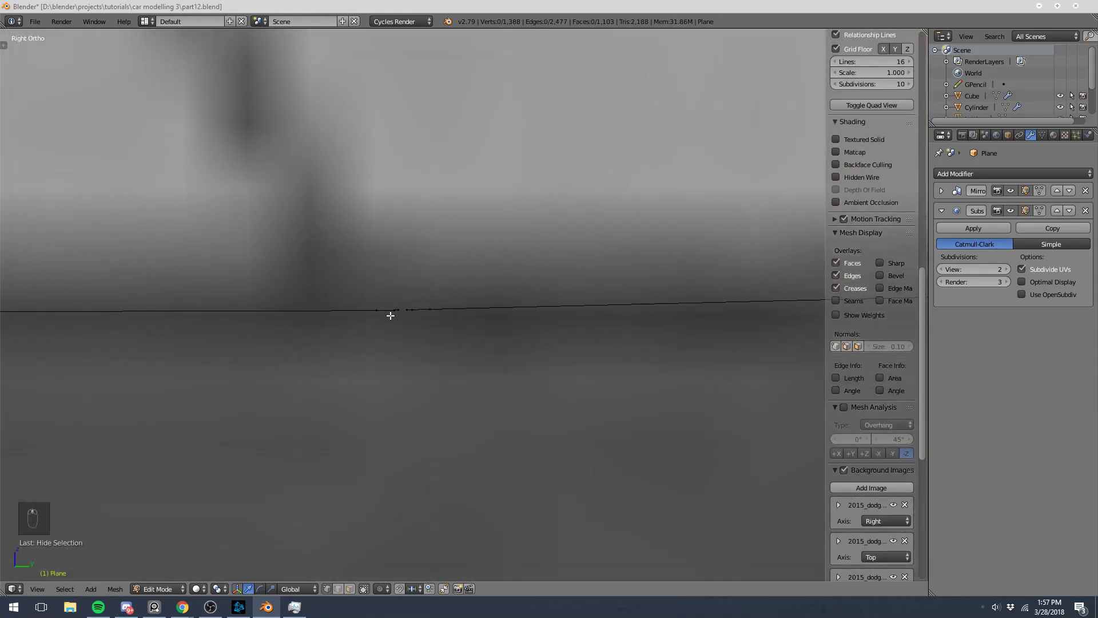
{"action": "scroll", "coordinate": [381, 289], "scroll_direction": "down", "scroll_amount": 6}
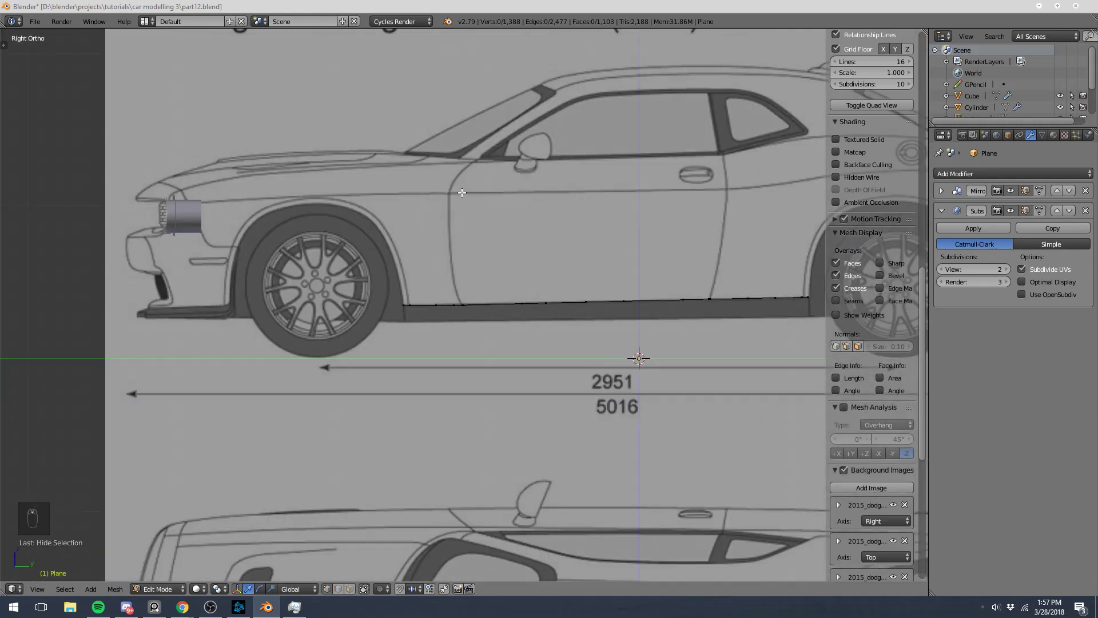
{"action": "scroll", "coordinate": [442, 324], "scroll_direction": "up", "scroll_amount": 7}
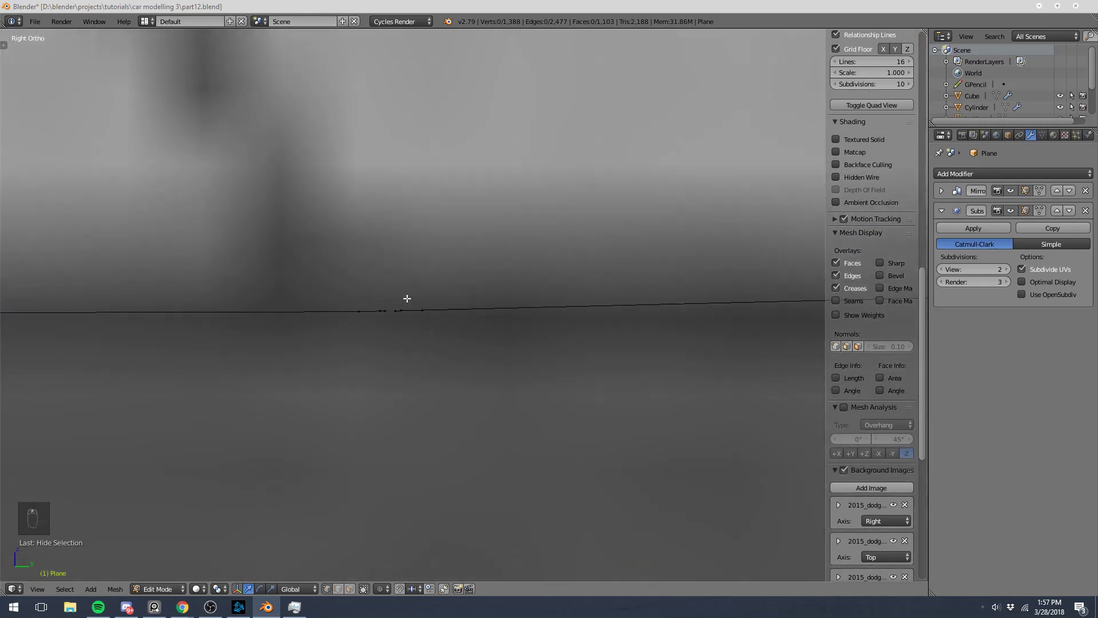
{"action": "key", "text": "b"}
{"action": "left_click_drag", "start_coordinate": [374, 296], "coordinate": [426, 318]}
{"action": "key", "text": "b"}
{"action": "middle_click_drag", "start_coordinate": [417, 296], "coordinate": [441, 314]}
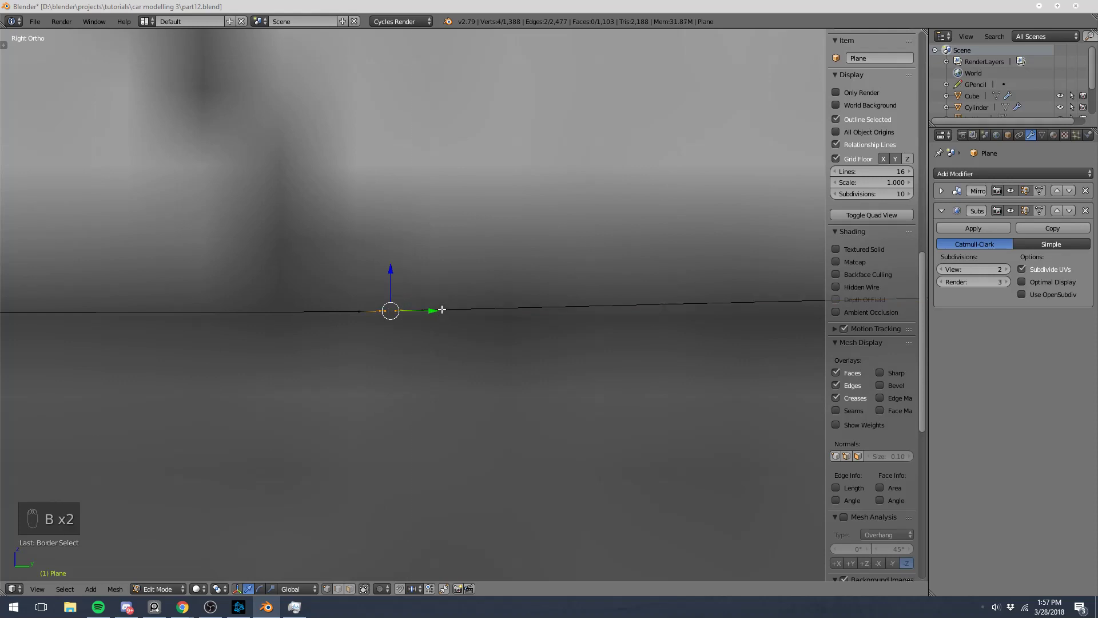
{"action": "key", "text": "x"}
{"action": "left_click", "coordinate": [437, 298]}
- Merge the two open end vertices at the door's front seam into one and deselect everything
{"action": "right_click", "coordinate": [359, 312]}
{"action": "right_click", "coordinate": [424, 309], "text": "shift"}
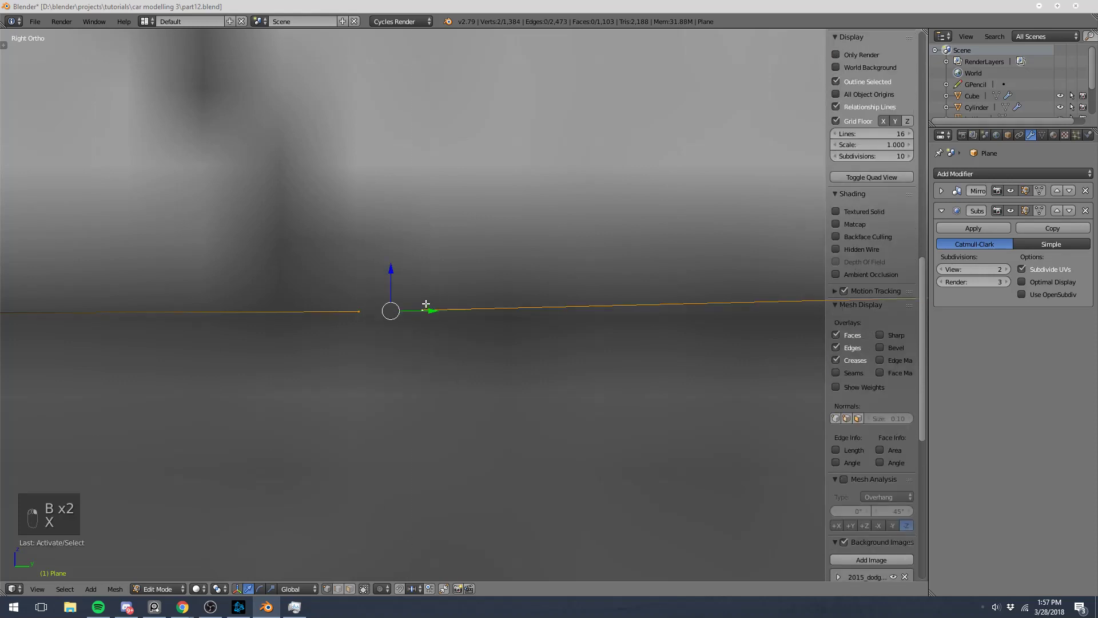
{"action": "key", "text": "alt+m"}
{"action": "left_click", "coordinate": [434, 325]}
{"action": "key", "text": "a"}
{"action": "scroll", "coordinate": [497, 307], "scroll_direction": "down", "scroll_amount": 4}
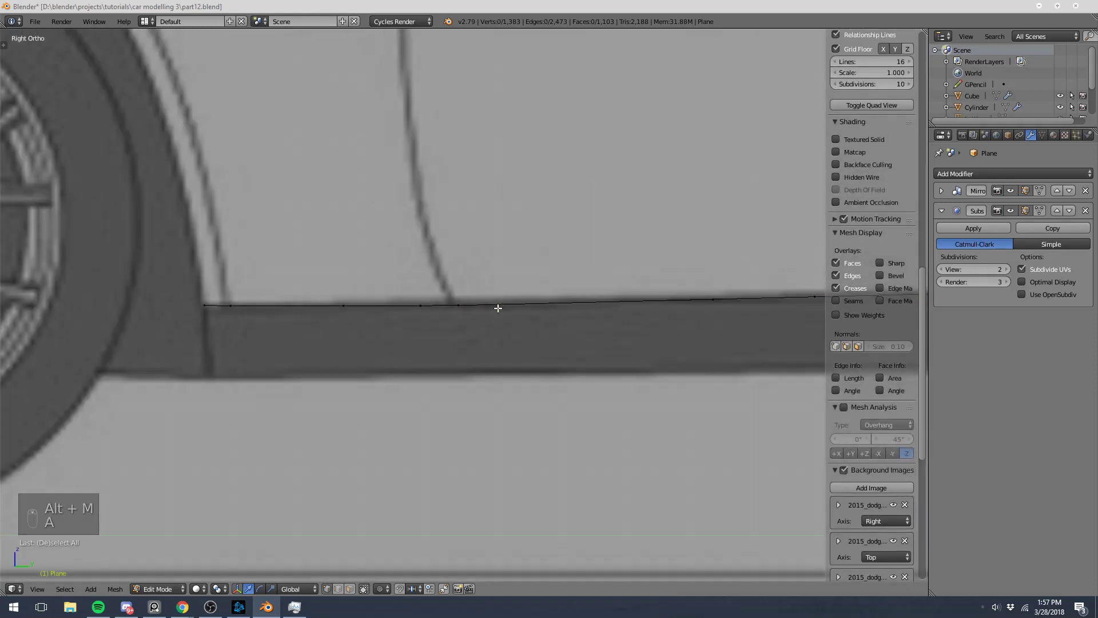
- Delete the four closely spaced vertices of the duplicated strip at the door's rear seam
{"action": "middle_click_drag", "start_coordinate": [497, 308], "coordinate": [199, 338], "text": "shift"}
{"action": "middle_click_drag", "start_coordinate": [772, 330], "coordinate": [191, 351], "text": "shift"}
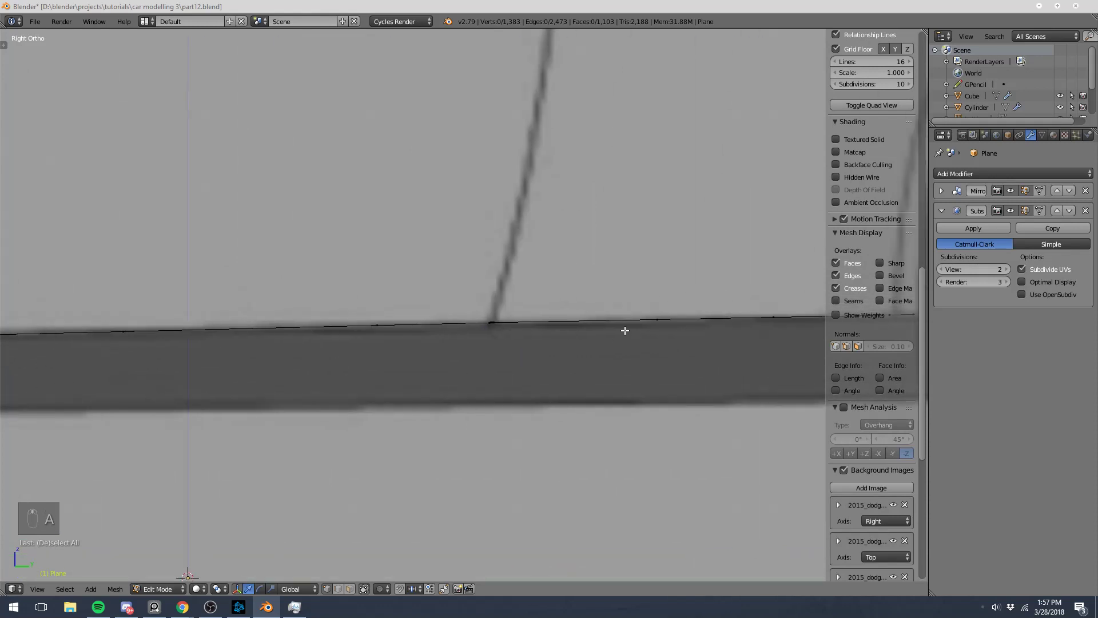
{"action": "scroll", "coordinate": [404, 326], "scroll_direction": "up", "scroll_amount": 9}
{"action": "middle_click_drag", "start_coordinate": [549, 353], "coordinate": [474, 353], "text": "shift"}
{"action": "key", "text": "b"}
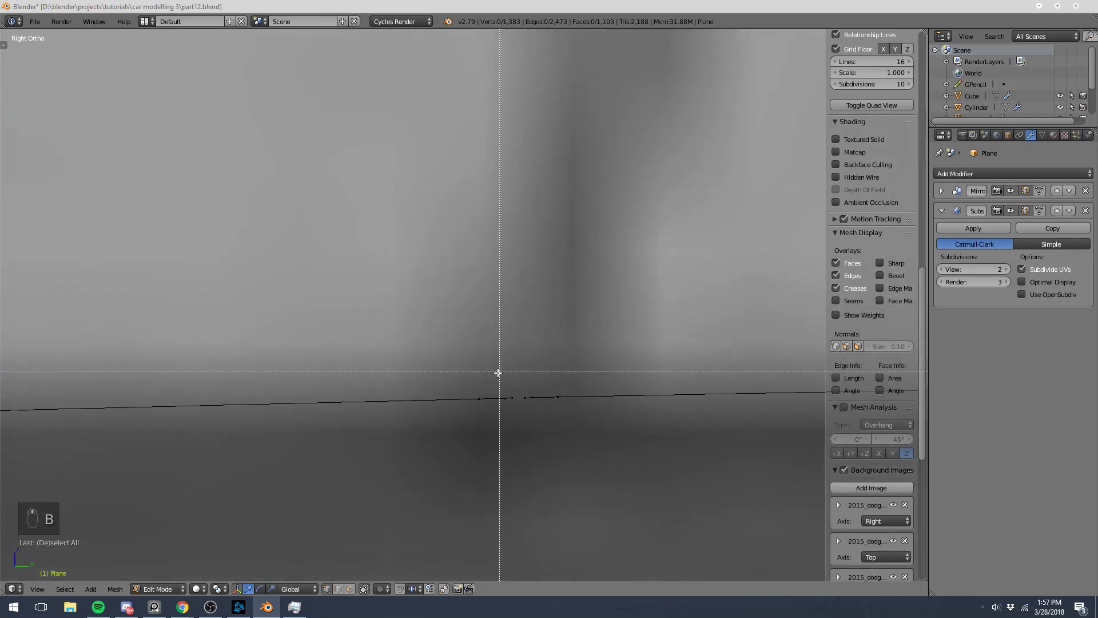
{"action": "left_click_drag", "start_coordinate": [495, 373], "coordinate": [539, 439]}
{"action": "key", "text": "x"}
{"action": "left_click", "coordinate": [539, 439]}
- Merge the two open end vertices at the door's rear seam into one and select the whole edge strip
{"action": "right_click", "coordinate": [479, 399]}
{"action": "right_click", "coordinate": [555, 393], "text": "shift"}
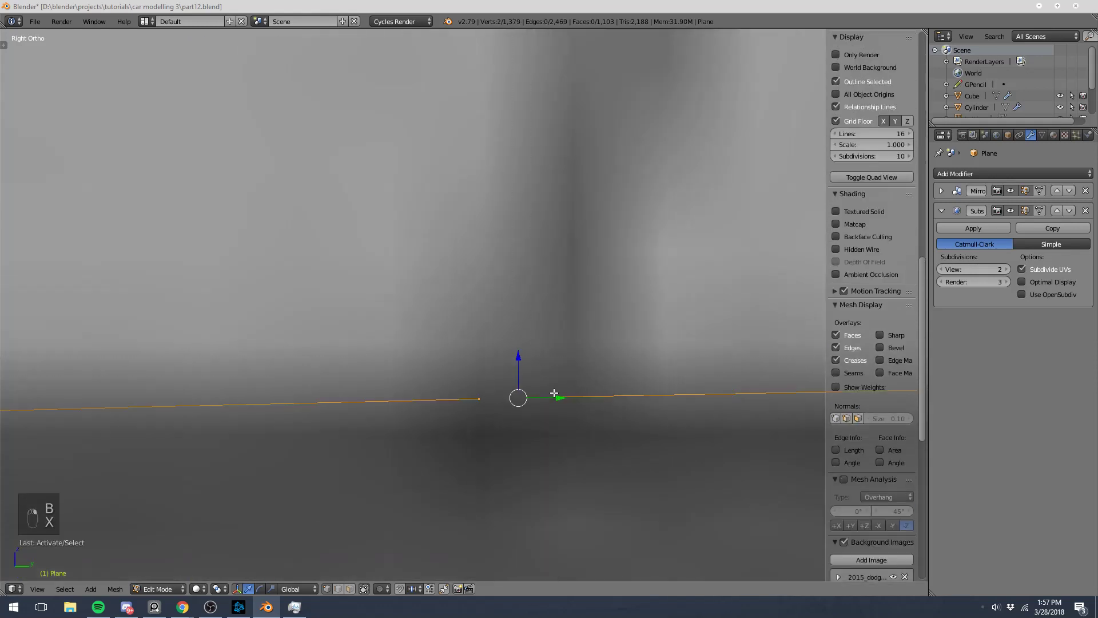
{"action": "key", "text": "alt+m"}
{"action": "left_click", "coordinate": [552, 388]}
{"action": "key", "text": "a"}
{"action": "key", "text": "a"}
{"action": "key", "text": "a"}
{"action": "scroll", "coordinate": [551, 389], "scroll_direction": "down", "scroll_amount": 5}
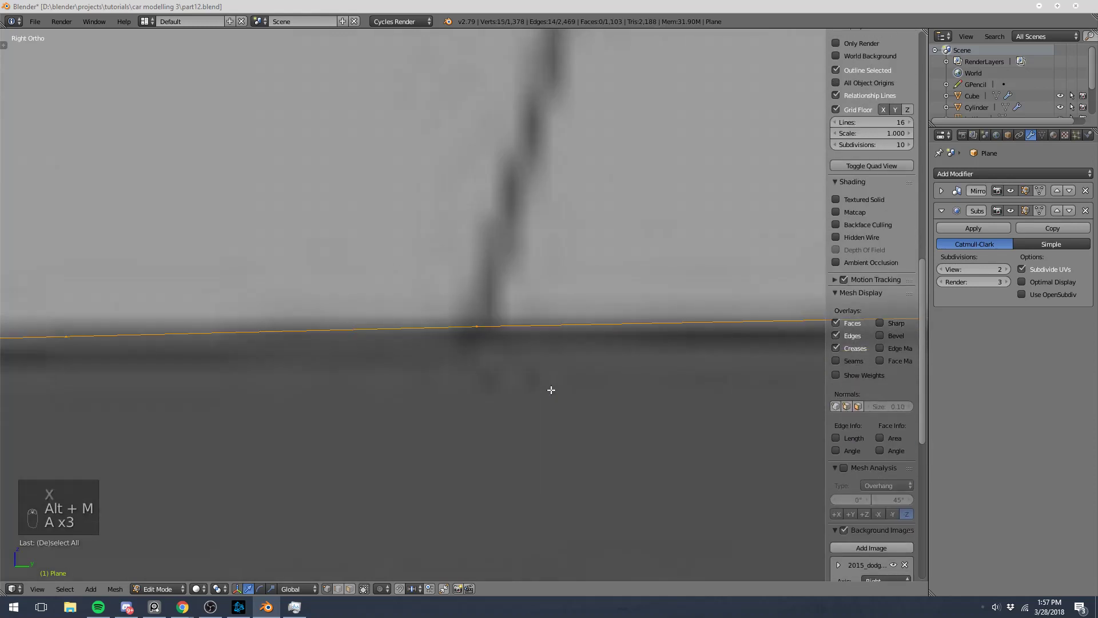
- Extrude the selected edge strip straight down to the lower edge of the side skirt in the blueprint
{"action": "scroll", "coordinate": [550, 393], "scroll_direction": "down", "scroll_amount": 3}
{"action": "middle_click_drag", "start_coordinate": [418, 381], "coordinate": [629, 376], "text": "shift"}
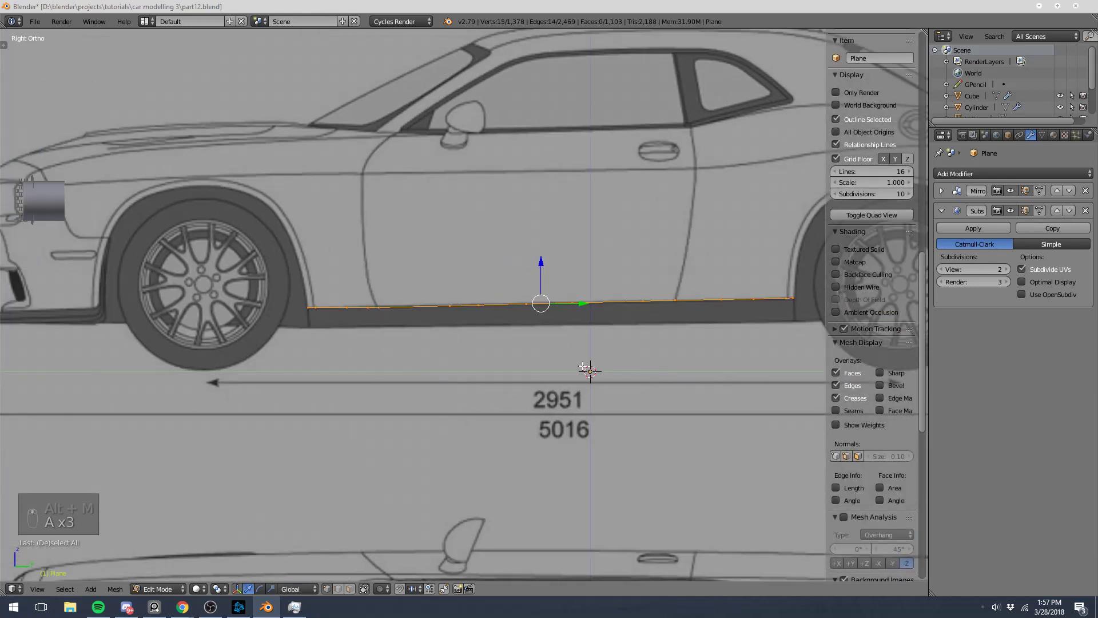
{"action": "scroll", "coordinate": [583, 366], "scroll_direction": "up", "scroll_amount": 3}
{"action": "key", "text": "e"}
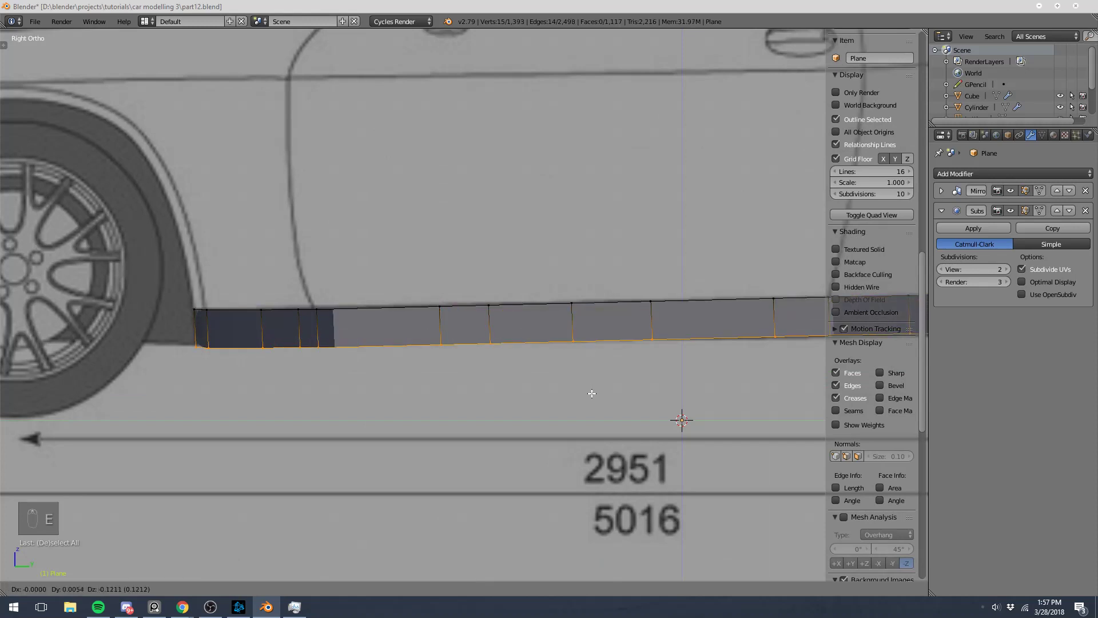
{"action": "left_click", "coordinate": [595, 380]}
{"action": "key", "text": "z"}
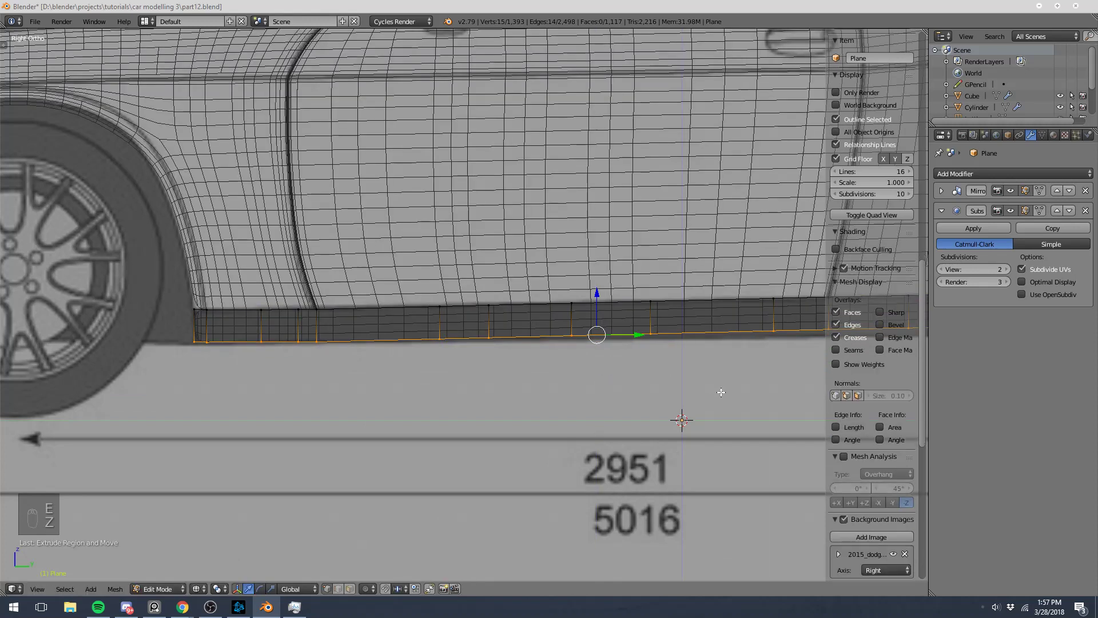
{"action": "middle_click_drag", "start_coordinate": [676, 377], "coordinate": [455, 372], "text": "shift"}
{"action": "scroll", "coordinate": [456, 372], "scroll_direction": "down", "scroll_amount": 1}
{"action": "key", "text": "z"}
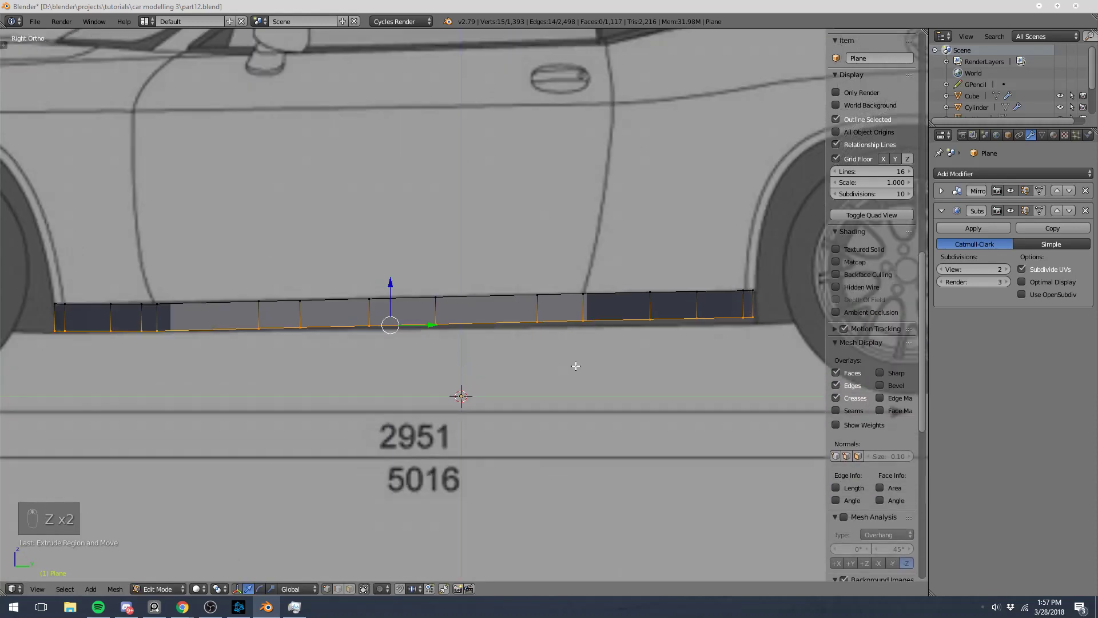
- Flatten the strip's extruded lower edge by scaling it to 0 along the Z axis
{"action": "key", "text": "s"}
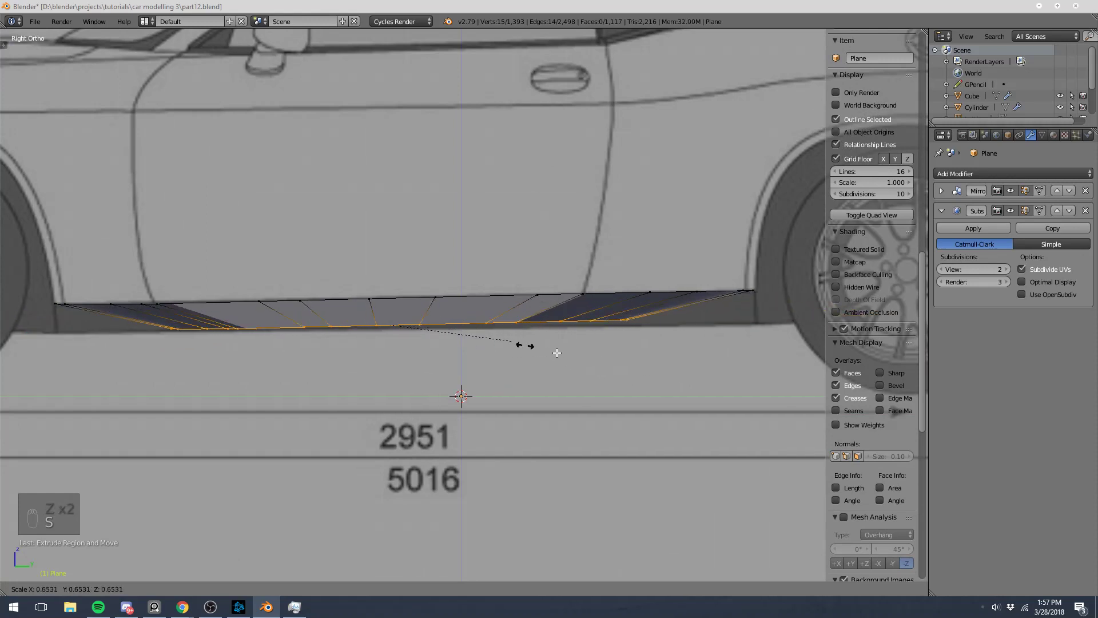
{"action": "key", "text": "z"}
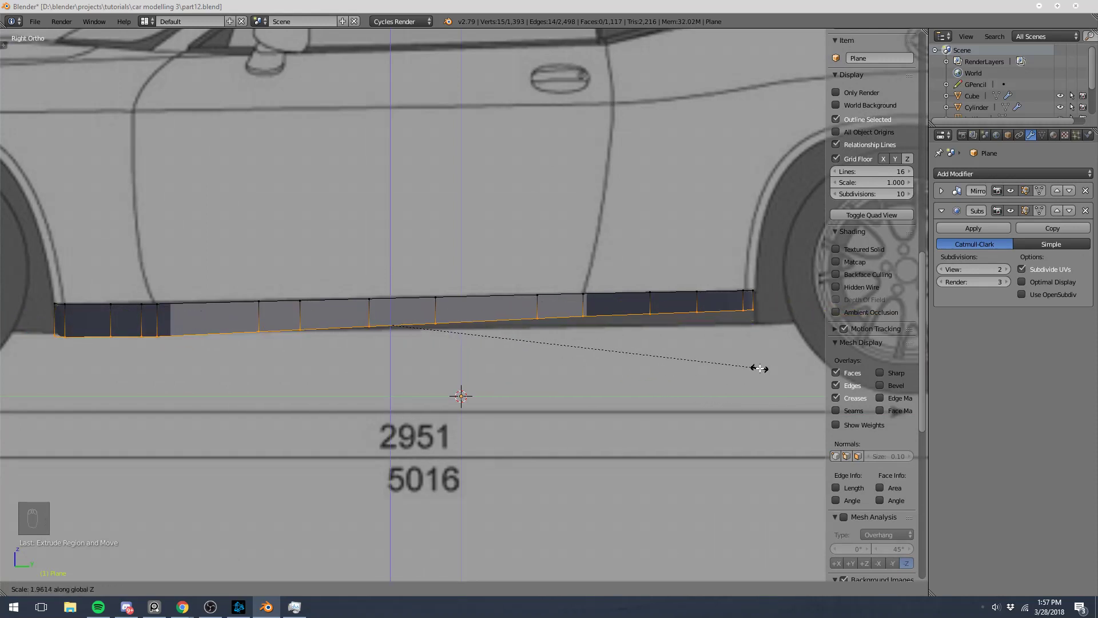
{"action": "key", "text": "0"}
{"action": "key", "text": "Return"}
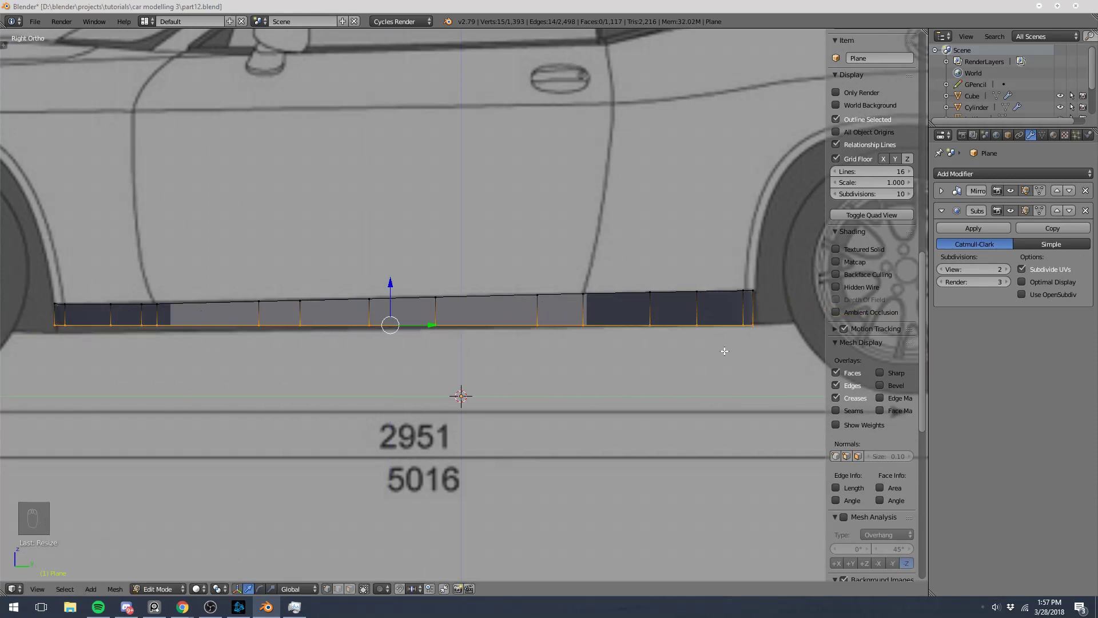
- Rotate the flattened lower edge to the skirt's slope in the blueprint and lower it about 0.009 along Z
{"action": "key", "text": "r"}
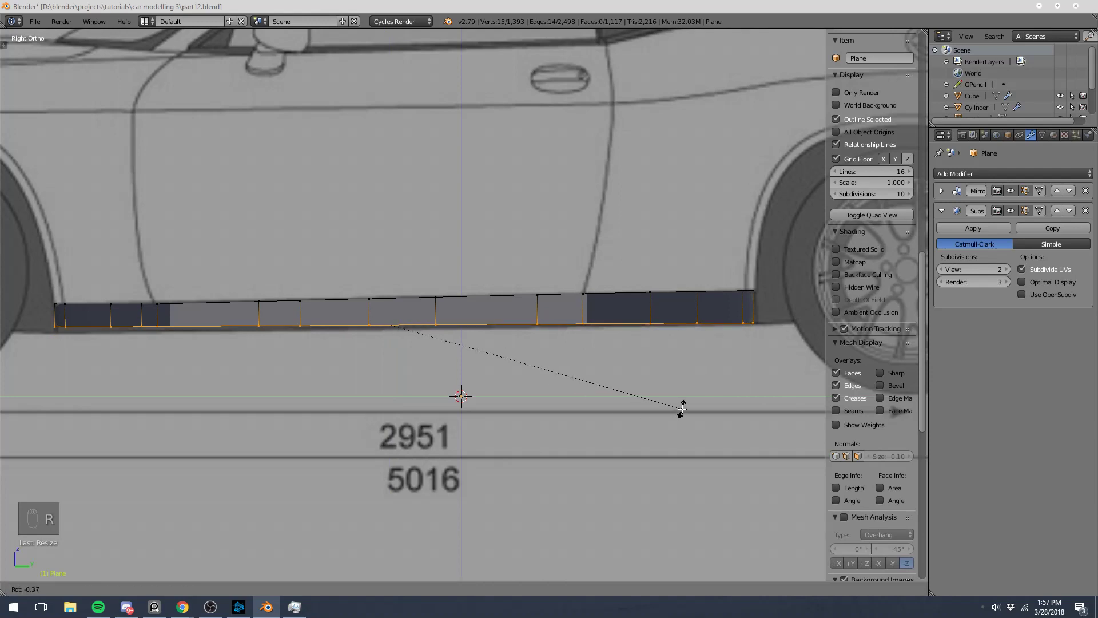
{"action": "left_click", "coordinate": [686, 407]}
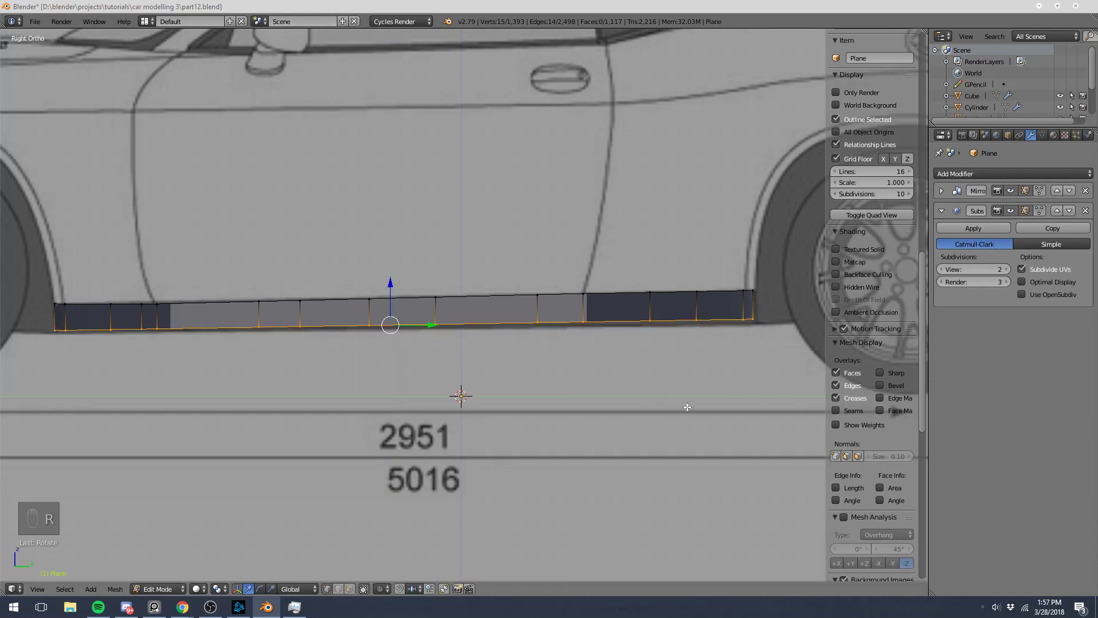
{"action": "key", "text": "g"}
{"action": "key", "text": "z"}
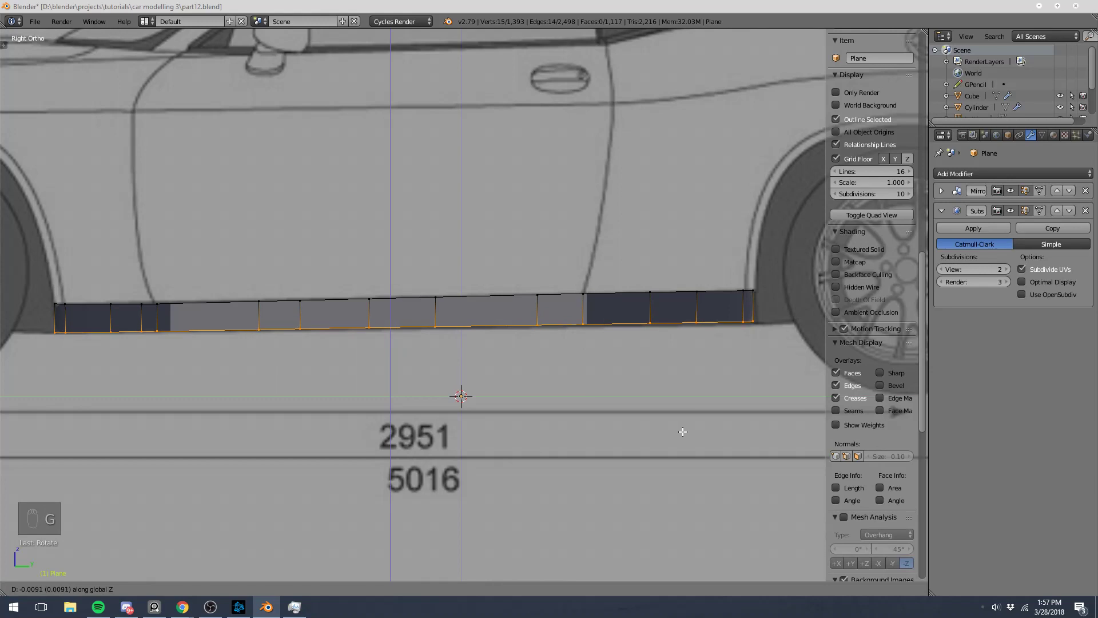
{"action": "left_click", "coordinate": [681, 433]}
- Recalculate the normals of the whole skirt strip and check the shaded car in Object Mode
{"action": "key", "text": "a"}
{"action": "key", "text": "a"}
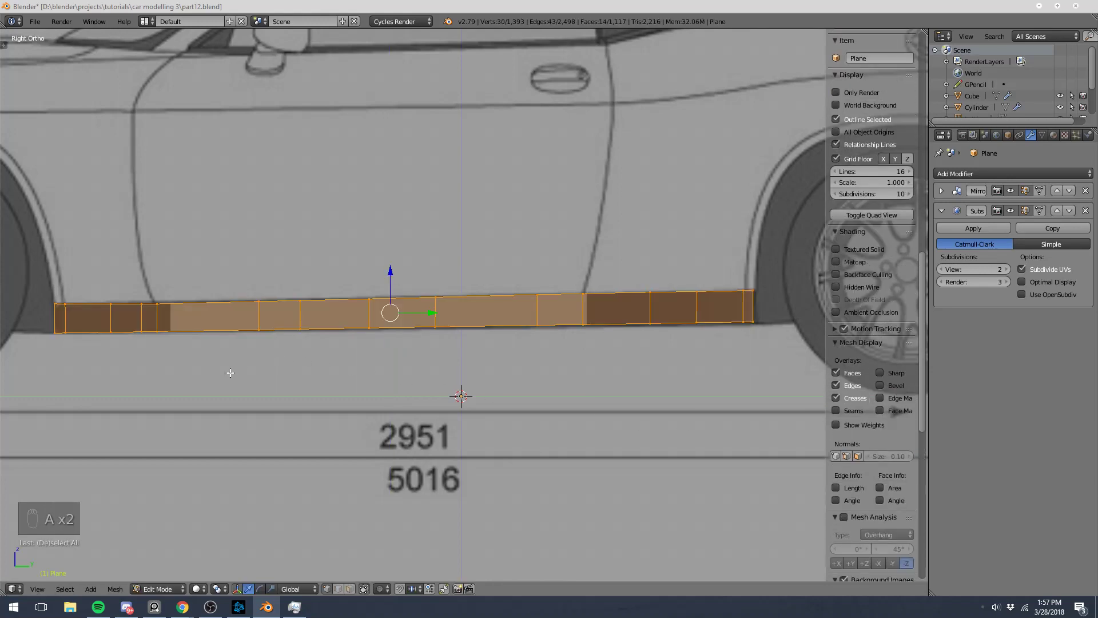
{"action": "middle_click_drag", "start_coordinate": [202, 375], "coordinate": [275, 376], "text": "shift"}
{"action": "key", "text": "ctrl+n"}
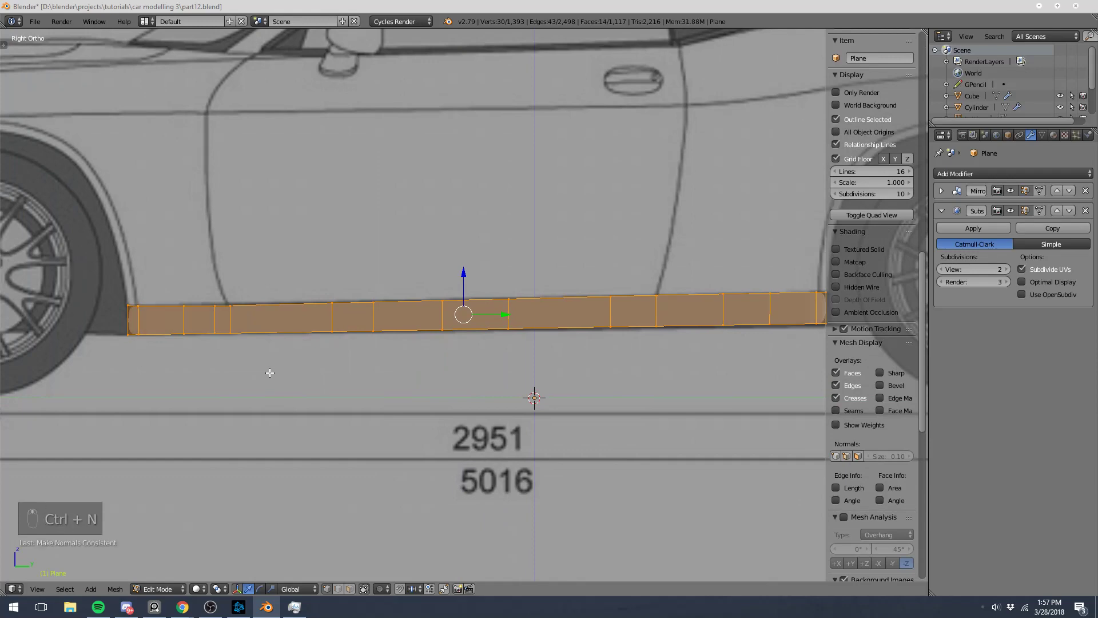
{"action": "key", "text": "Tab"}
{"action": "scroll", "coordinate": [261, 373], "scroll_direction": "down", "scroll_amount": 4}
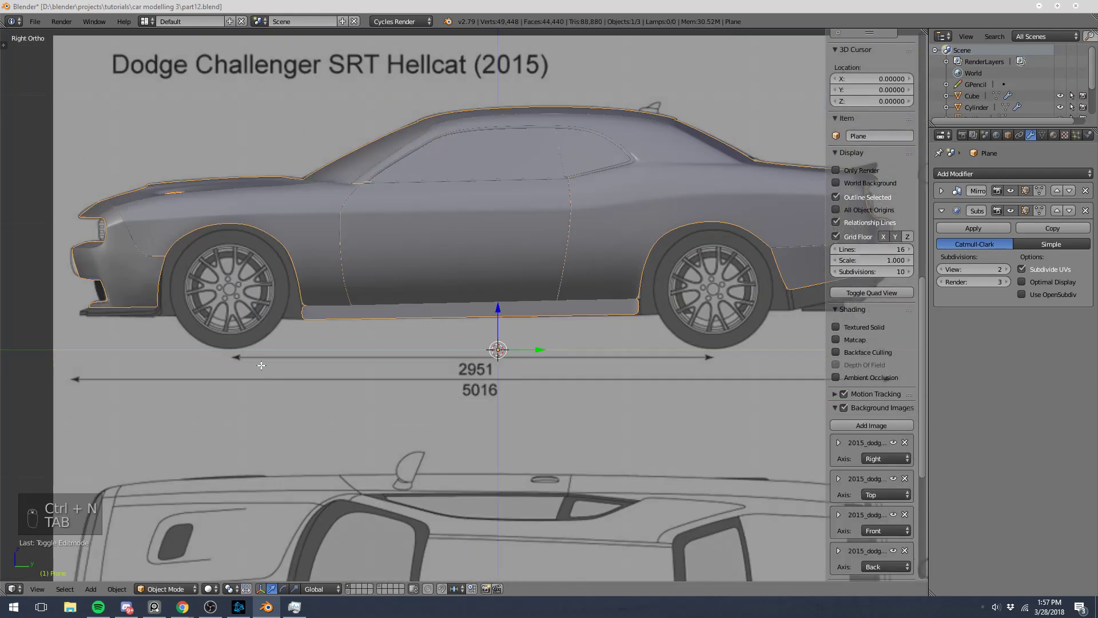
- Examine the skirt strip's edge loop from the front against the blueprint and in perspective, in wireframe and solid shading
{"action": "key", "text": "Tab"}
{"action": "scroll", "coordinate": [278, 351], "scroll_direction": "up", "scroll_amount": 7}
{"action": "key", "text": "a"}
{"action": "key", "text": "a"}
{"action": "key", "text": "a"}
{"action": "right_click", "coordinate": [278, 350], "text": "alt"}
{"action": "scroll", "coordinate": [278, 350], "scroll_direction": "down", "scroll_amount": 6}
{"action": "middle_click_drag", "start_coordinate": [277, 350], "coordinate": [334, 331]}
{"action": "key", "text": "KP_1"}
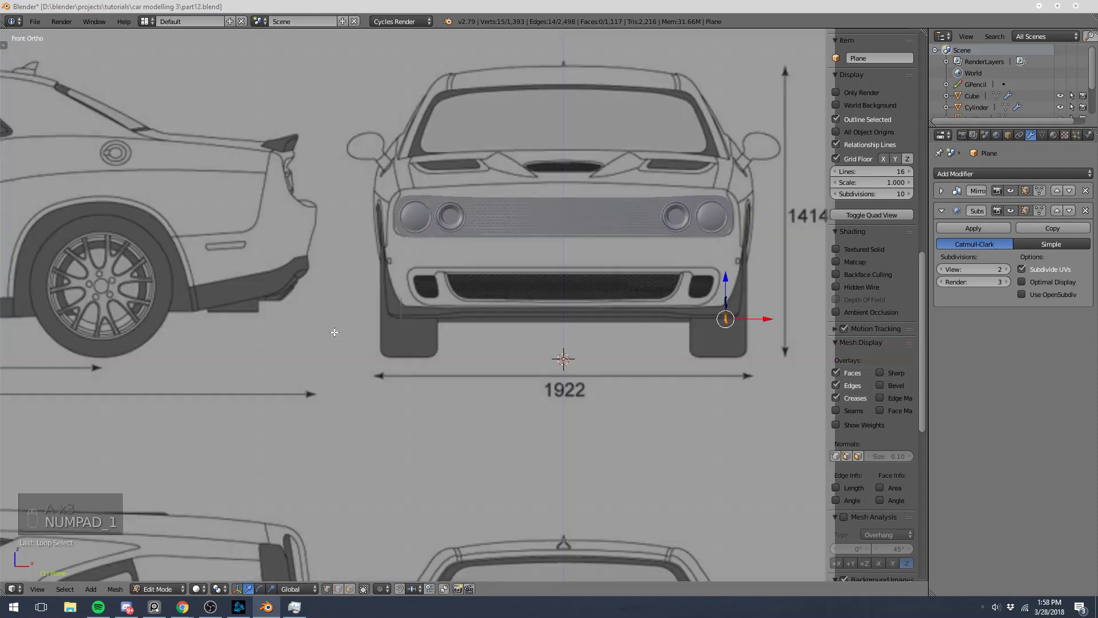
{"action": "middle_click_drag", "start_coordinate": [625, 387], "coordinate": [389, 376], "text": "shift"}
{"action": "key", "text": "z"}
{"action": "middle_click_drag", "start_coordinate": [458, 337], "coordinate": [457, 335]}
{"action": "key", "text": "z"}
{"action": "key", "text": "a"}
{"action": "scroll", "coordinate": [379, 284], "scroll_direction": "up", "scroll_amount": 5}
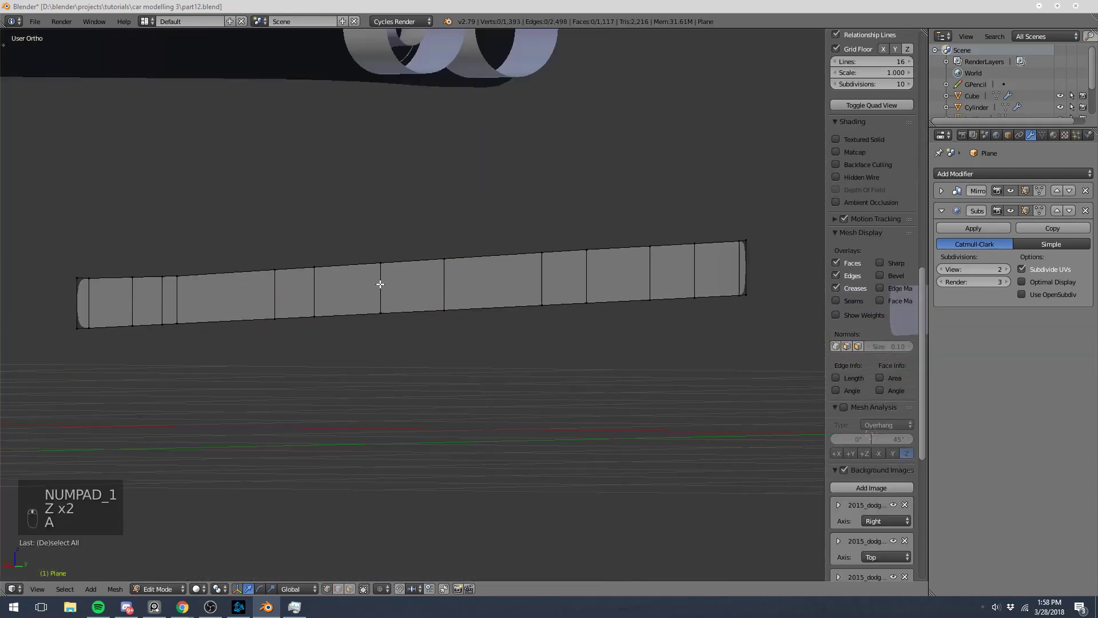
- Slide the skirt strip's upper edge loop slightly downward to leave a narrow gap below the body, then deselect it
{"action": "scroll", "coordinate": [380, 277], "scroll_direction": "down", "scroll_amount": 5}
{"action": "scroll", "coordinate": [419, 291], "scroll_direction": "up", "scroll_amount": 5}
{"action": "right_click", "coordinate": [416, 275], "text": "alt"}
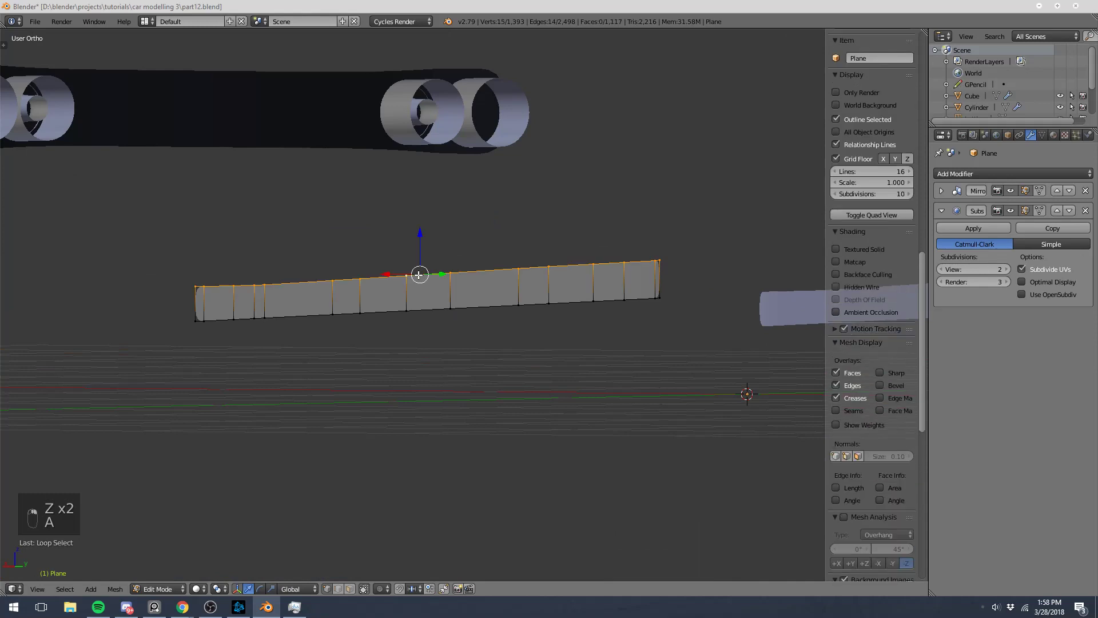
{"action": "key", "text": "KP_3"}
{"action": "scroll", "coordinate": [564, 410], "scroll_direction": "up", "scroll_amount": 3}
{"action": "scroll", "coordinate": [529, 337], "scroll_direction": "up", "scroll_amount": 5}
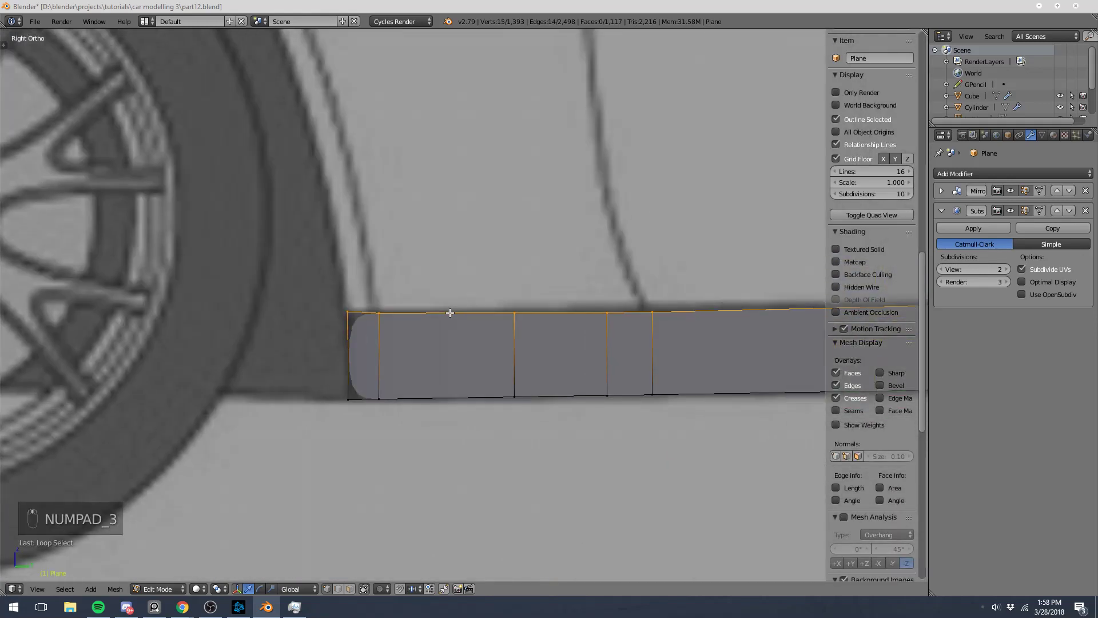
{"action": "key", "text": "g"}
{"action": "key", "text": "g"}
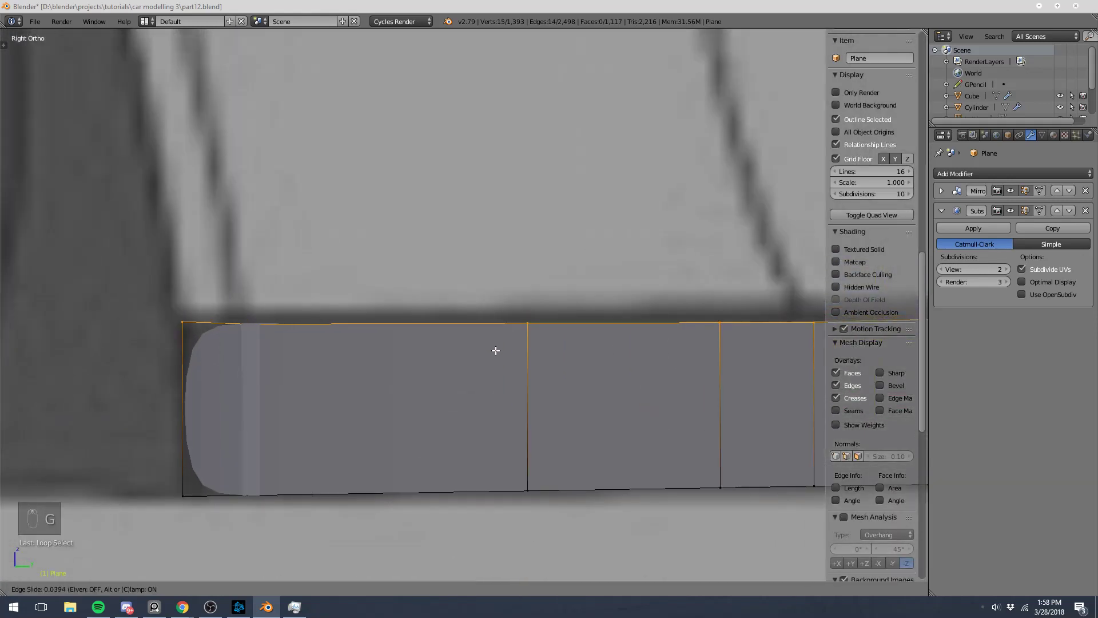
{"action": "left_click", "coordinate": [495, 343]}
{"action": "scroll", "coordinate": [229, 395], "scroll_direction": "down", "scroll_amount": 5}
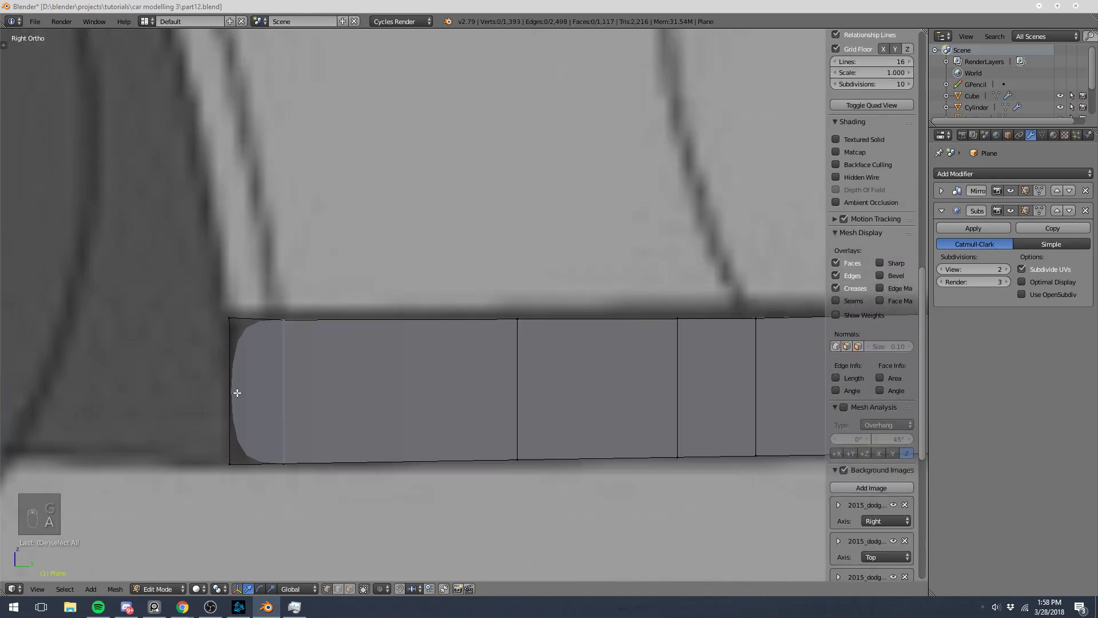
{"action": "key", "text": "a"}
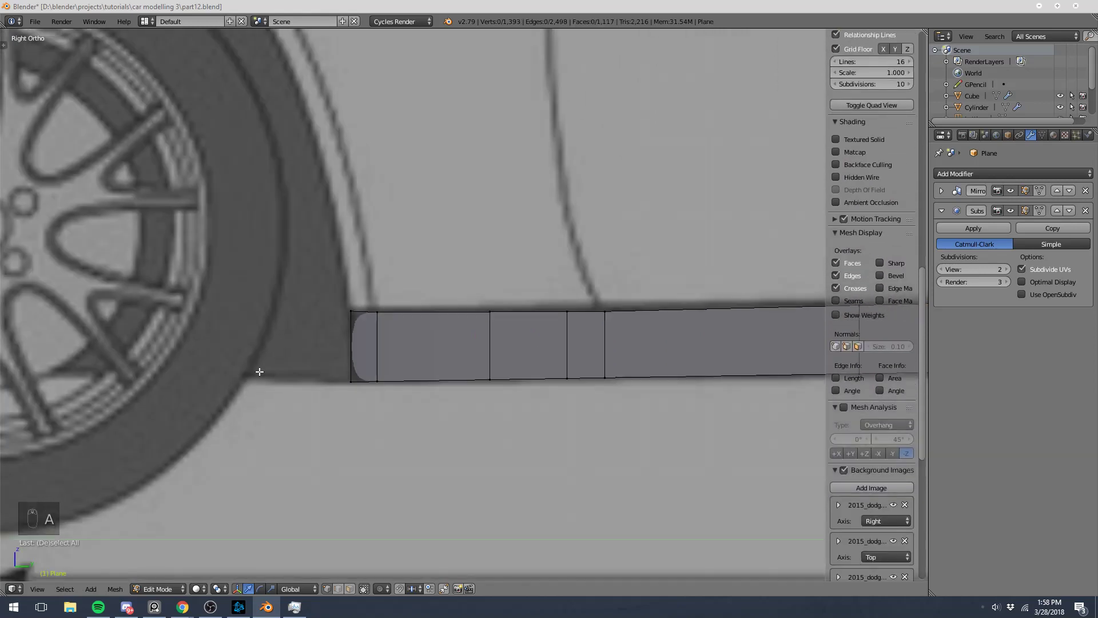
- Unhide the body mesh, deselect everything and inspect the gap between the body and the skirt at the front wheel arch
{"action": "key", "text": "alt+h"}
{"action": "key", "text": "a"}
{"action": "scroll", "coordinate": [379, 314], "scroll_direction": "up", "scroll_amount": 5}
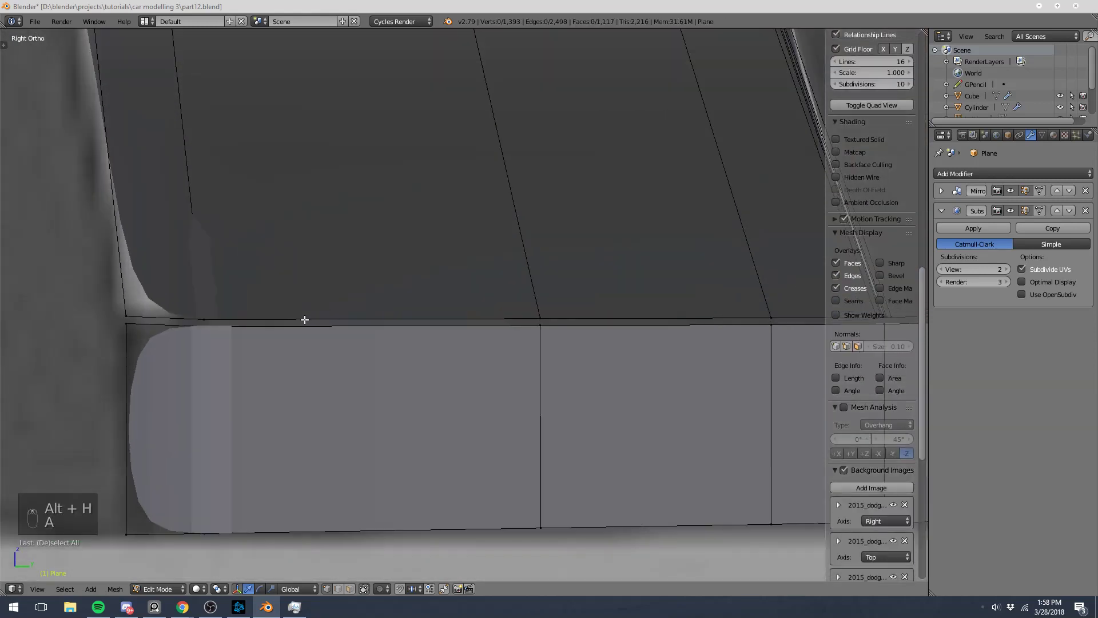
{"action": "scroll", "coordinate": [279, 328], "scroll_direction": "down", "scroll_amount": 5}
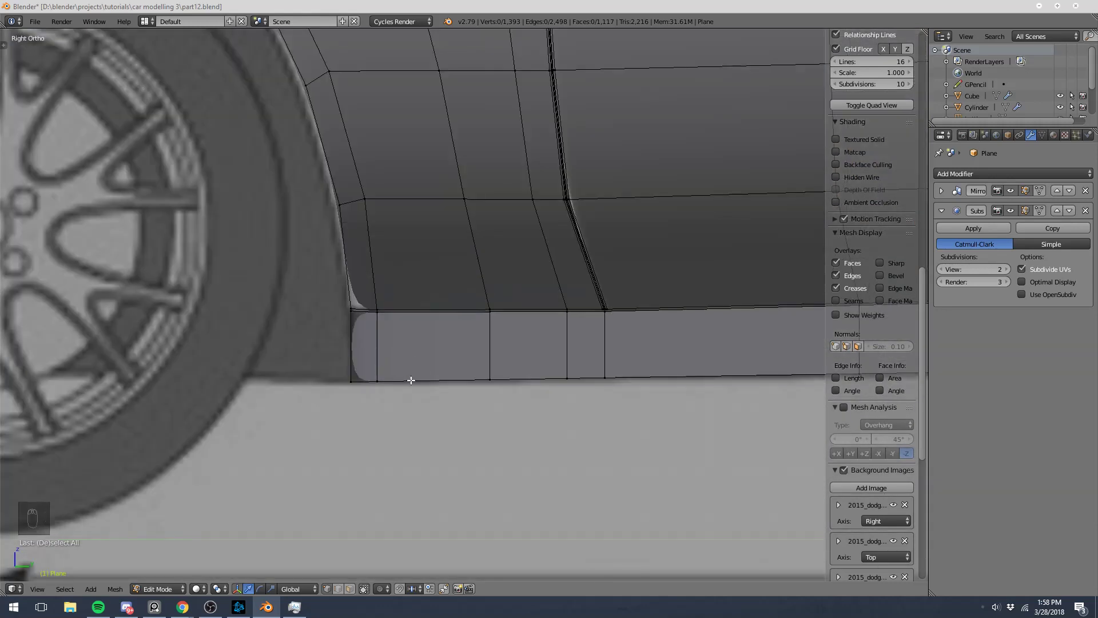
- Move the skirt's lower edge loop inward along X in the front view, then deselect it
{"action": "right_click", "coordinate": [410, 380], "text": "alt"}
{"action": "key", "text": "KP_1"}
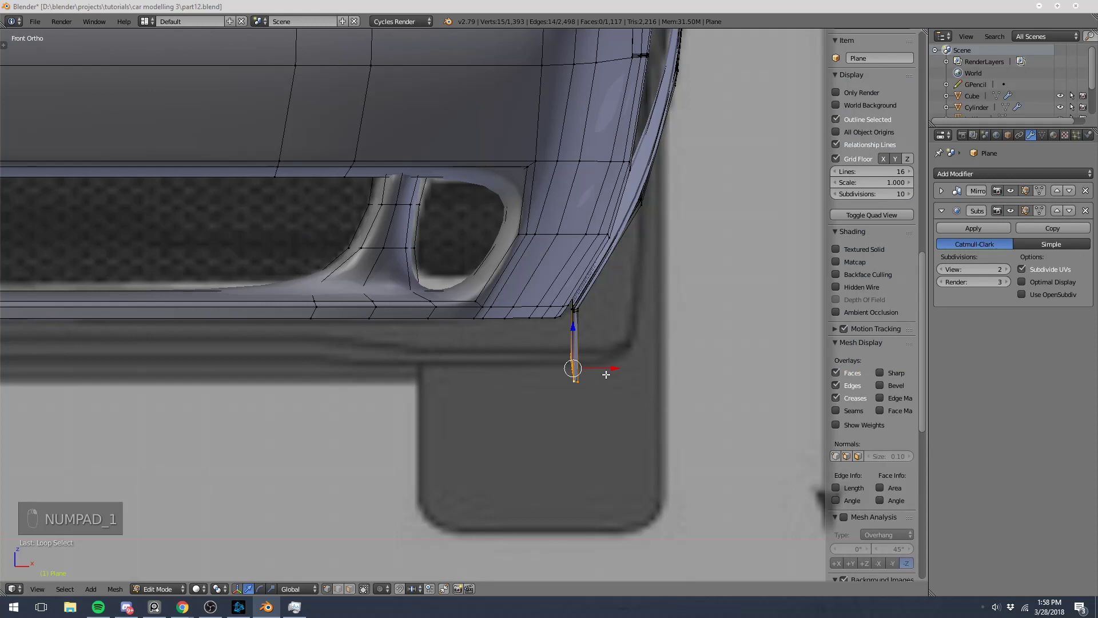
{"action": "left_click_drag", "start_coordinate": [615, 369], "coordinate": [571, 365]}
{"action": "middle_click_drag", "start_coordinate": [633, 349], "coordinate": [524, 349]}
{"action": "key", "text": "a"}
{"action": "scroll", "coordinate": [531, 344], "scroll_direction": "down", "scroll_amount": 6}
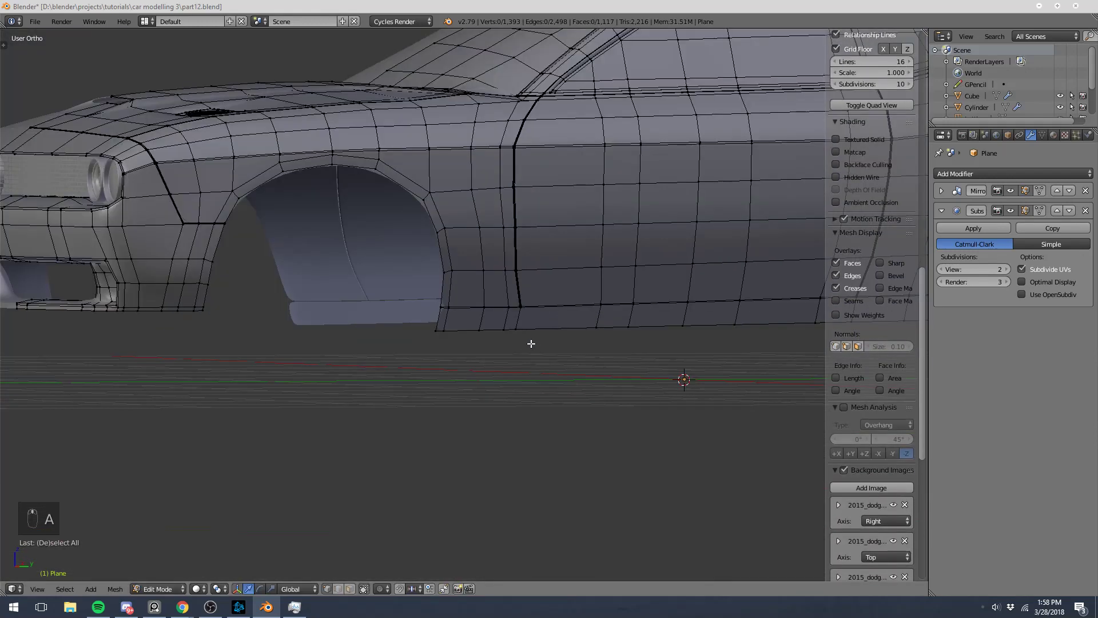
- Add a supporting edge loop along the skirt close to its upper edge and deselect it
{"action": "key", "text": "KP_3"}
{"action": "scroll", "coordinate": [327, 363], "scroll_direction": "up", "scroll_amount": 6}
{"action": "key", "text": "ctrl+r"}
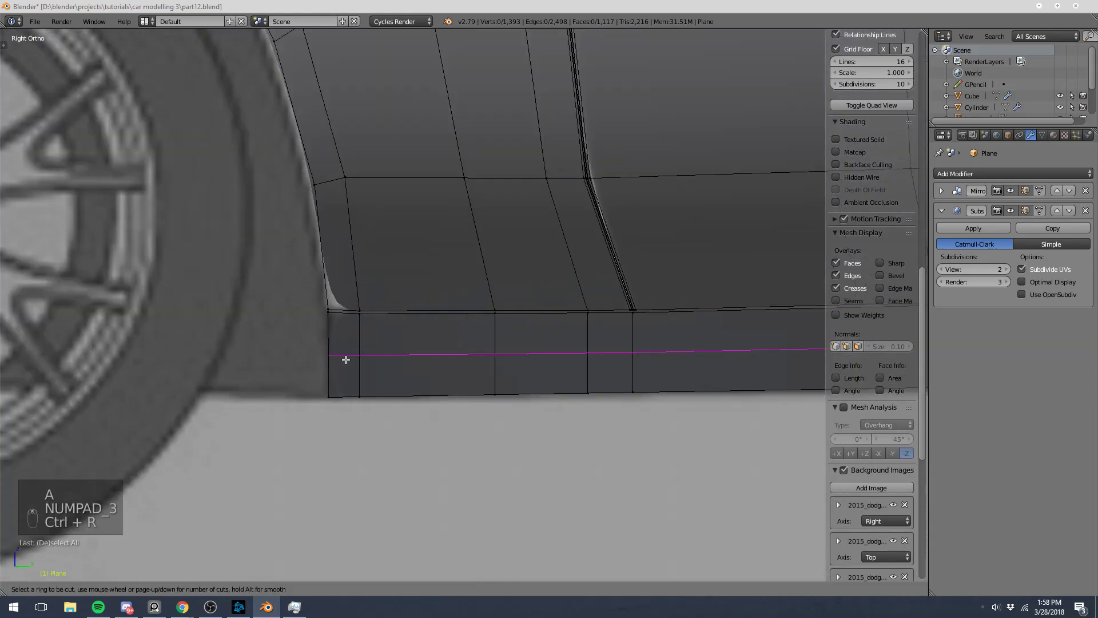
{"action": "left_click", "coordinate": [346, 359]}
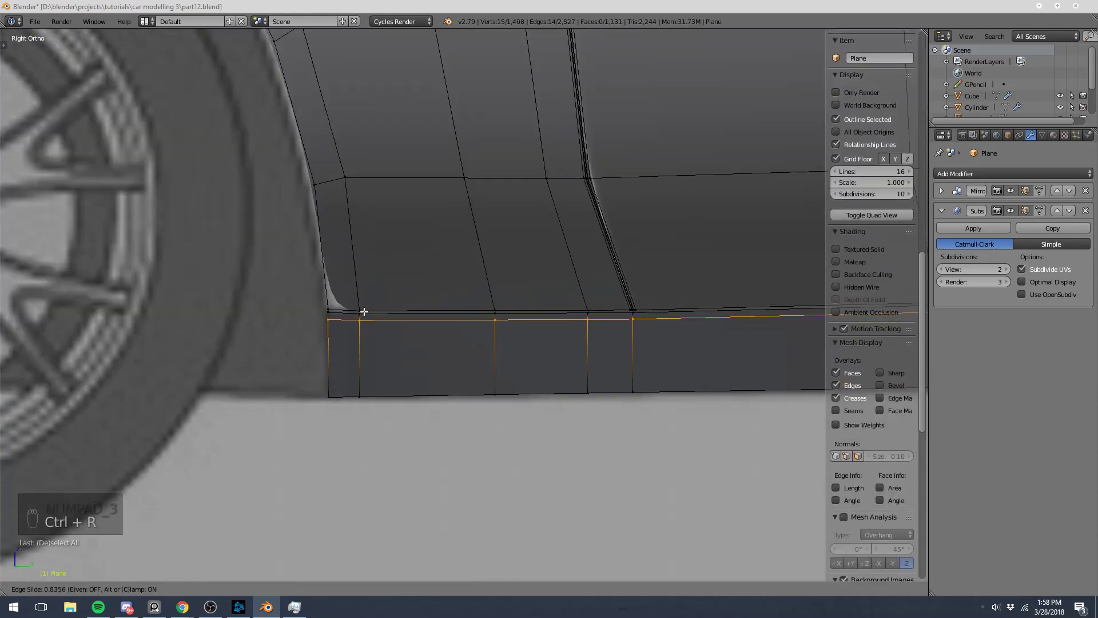
{"action": "left_click", "coordinate": [364, 312]}
{"action": "key", "text": "a"}
- Add a supporting edge loop along the skirt close to its lower edge and check the smoothed result in Object Mode
{"action": "key", "text": "ctrl+r"}
{"action": "left_click", "coordinate": [375, 362]}
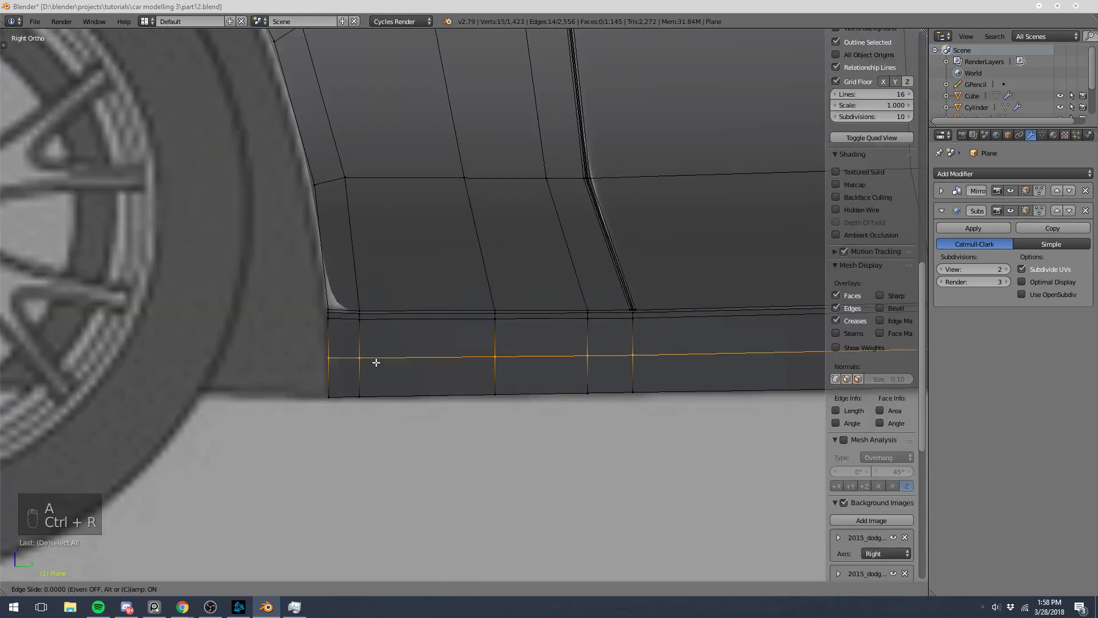
{"action": "left_click", "coordinate": [371, 423]}
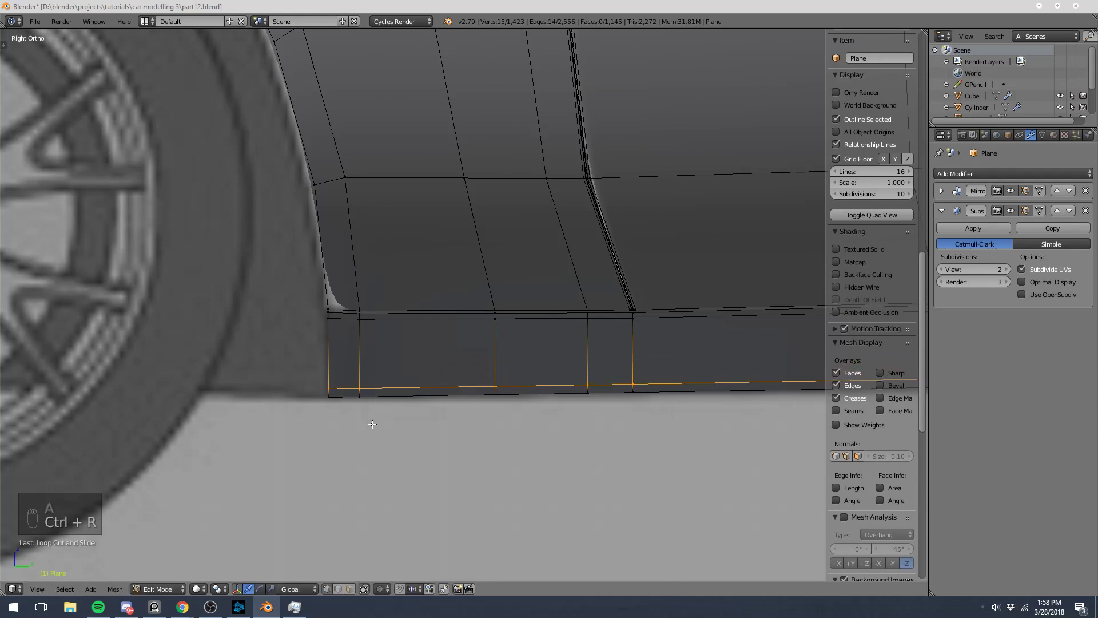
{"action": "key", "text": "Tab"}
{"action": "scroll", "coordinate": [479, 357], "scroll_direction": "down", "scroll_amount": 7}
{"action": "key", "text": "Tab"}
- Add a supporting edge loop close to the lower edge of the front fender panel, between the wheel arch and the door seam
{"action": "scroll", "coordinate": [479, 354], "scroll_direction": "up", "scroll_amount": 5}
{"action": "key", "text": "a"}
{"action": "key", "text": "a"}
{"action": "key", "text": "a"}
{"action": "middle_click_drag", "start_coordinate": [510, 284], "coordinate": [314, 305], "text": "shift"}
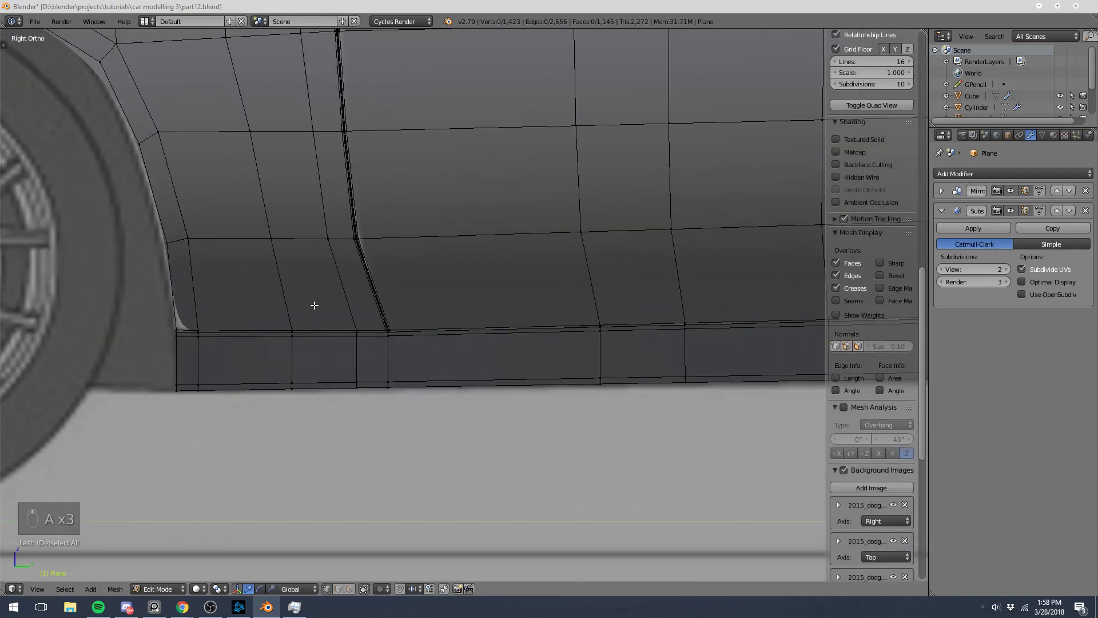
{"action": "scroll", "coordinate": [314, 305], "scroll_direction": "down", "scroll_amount": 6}
{"action": "scroll", "coordinate": [320, 309], "scroll_direction": "up", "scroll_amount": 8}
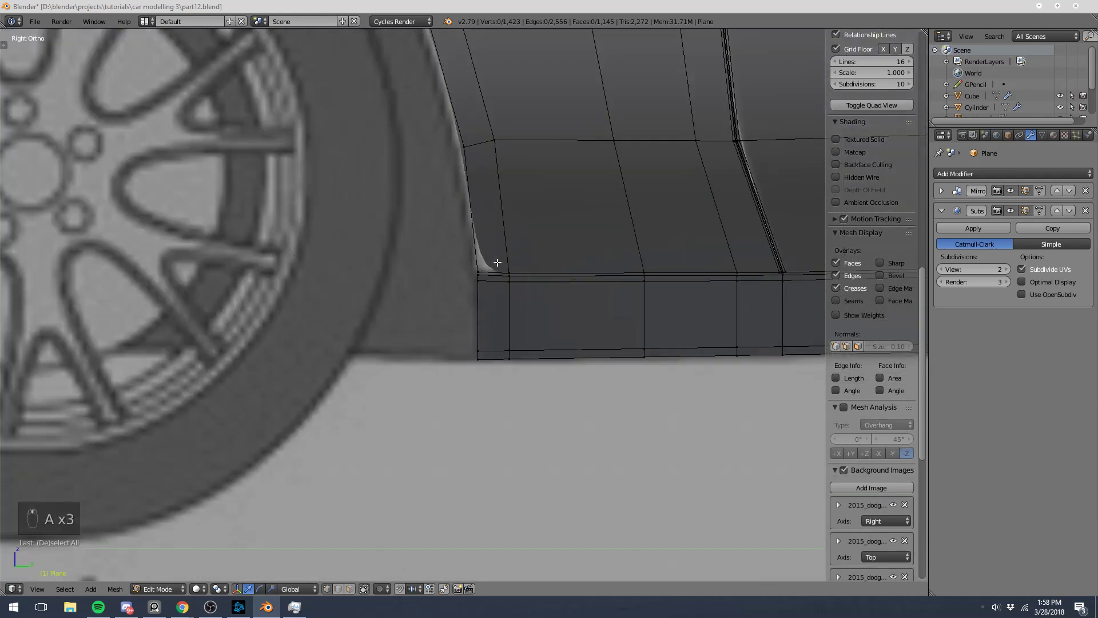
{"action": "key", "text": "ctrl+r"}
{"action": "left_click", "coordinate": [514, 240]}
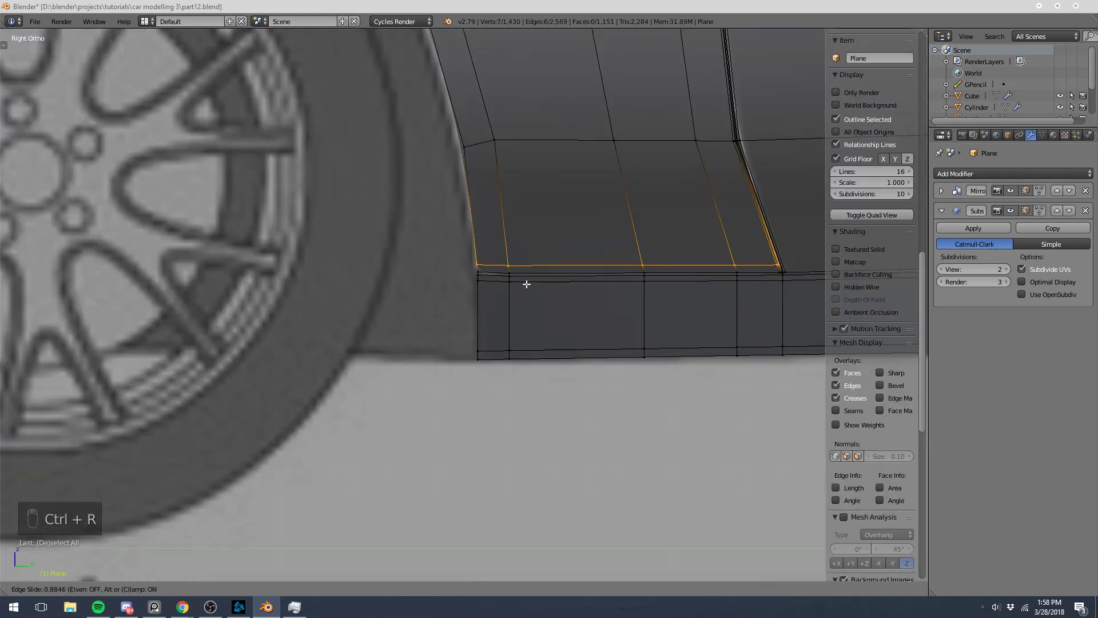
{"action": "left_click", "coordinate": [523, 284]}
{"action": "key", "text": "a"}
- Add a supporting edge loop across the door panel close to its lower edge
{"action": "scroll", "coordinate": [302, 317], "scroll_direction": "up", "scroll_amount": 4}
{"action": "key", "text": "ctrl+r"}
{"action": "left_click", "coordinate": [309, 343]}
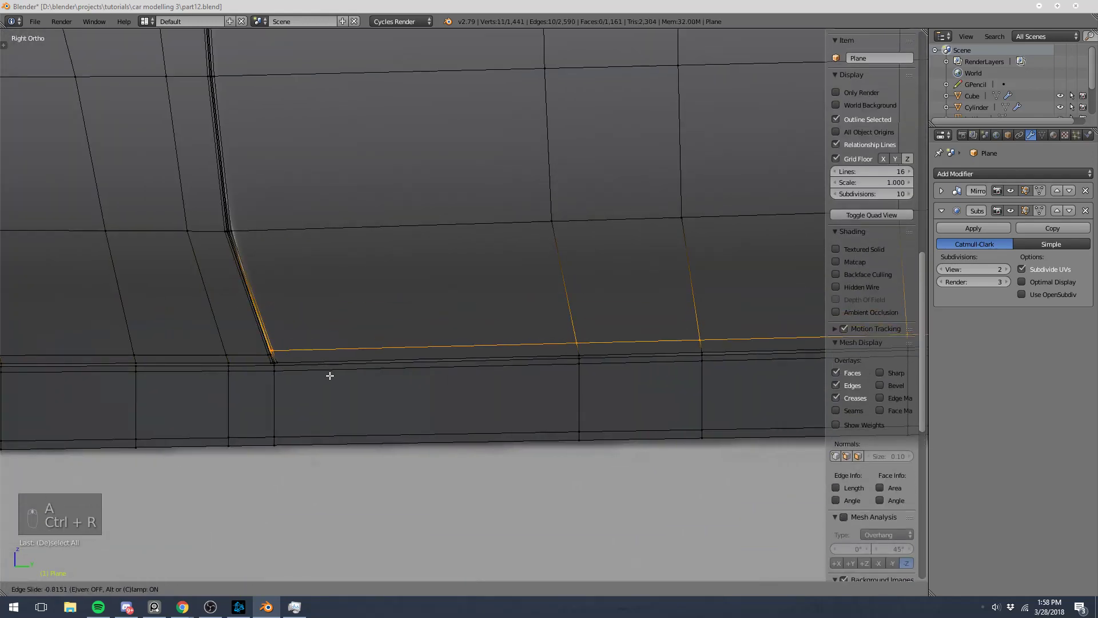
{"action": "left_click", "coordinate": [338, 384]}
{"action": "scroll", "coordinate": [321, 354], "scroll_direction": "up", "scroll_amount": 5}
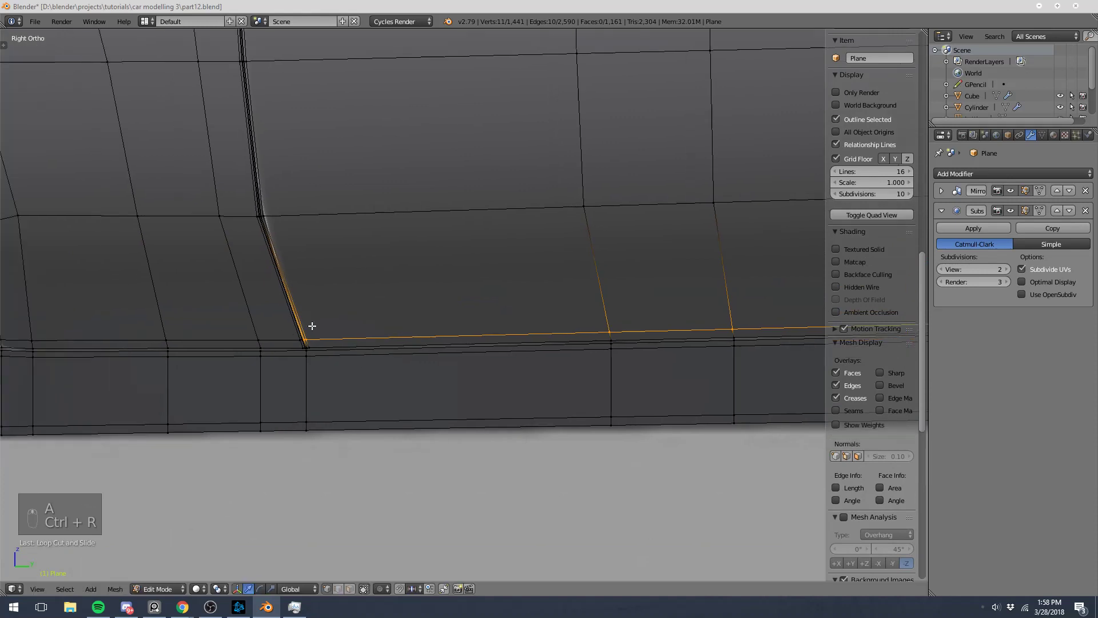
{"action": "scroll", "coordinate": [340, 352], "scroll_direction": "down", "scroll_amount": 5}
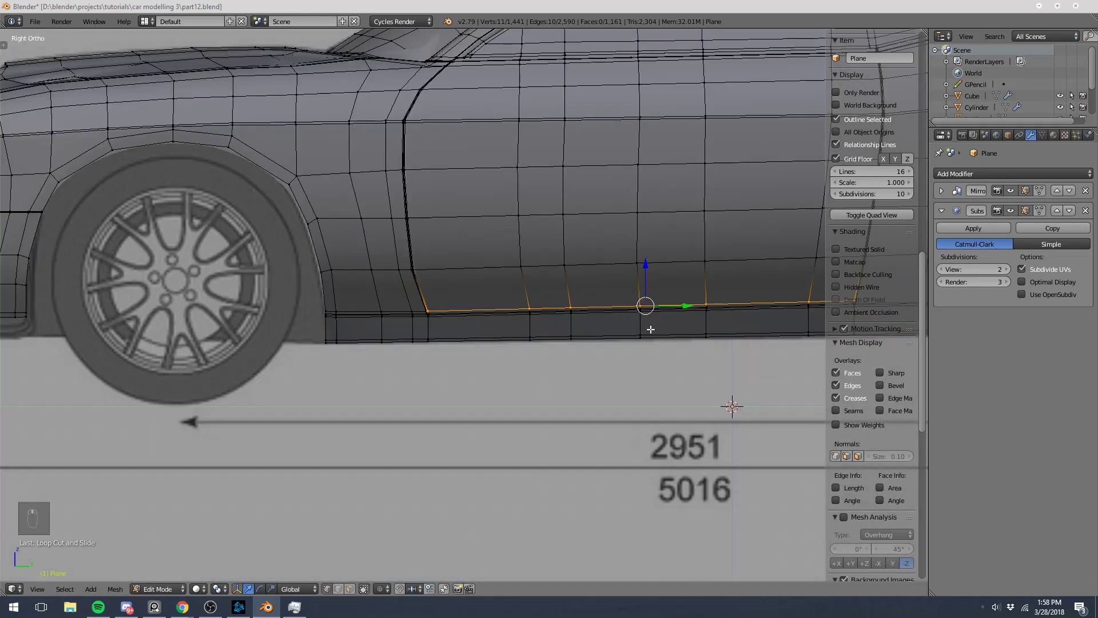
- Add a supporting edge loop close to the rear quarter panel's lower edge, between the door seam and the rear wheel arch
{"action": "middle_click_drag", "start_coordinate": [730, 404], "coordinate": [270, 385], "text": "shift"}
{"action": "scroll", "coordinate": [269, 385], "scroll_direction": "up", "scroll_amount": 5}
{"action": "key", "text": "a"}
{"action": "key", "text": "ctrl+r"}
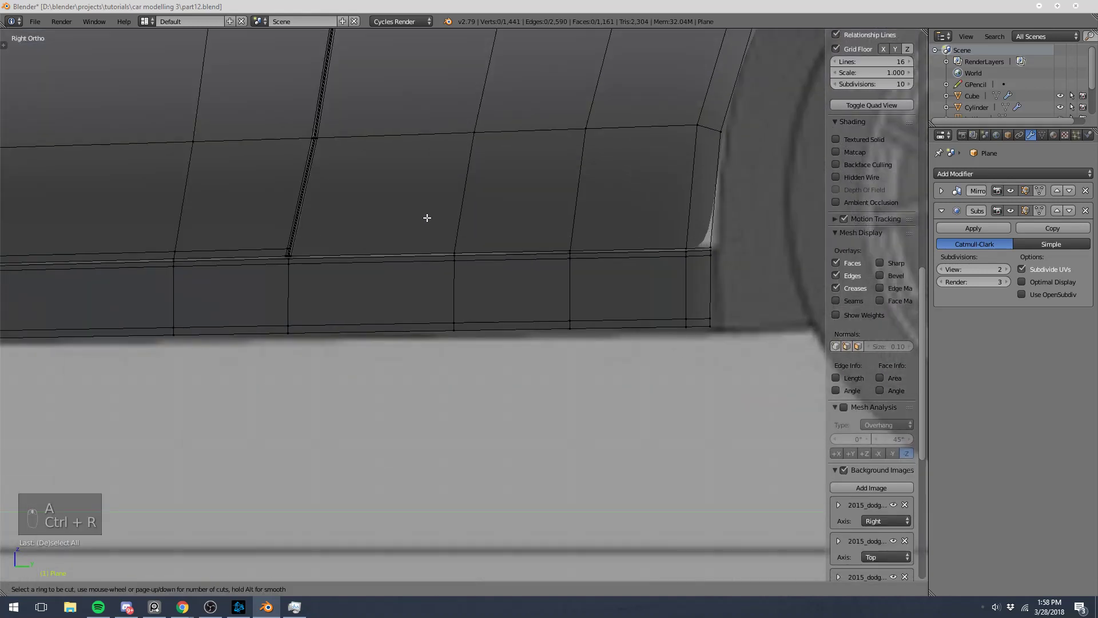
{"action": "left_click", "coordinate": [457, 225]}
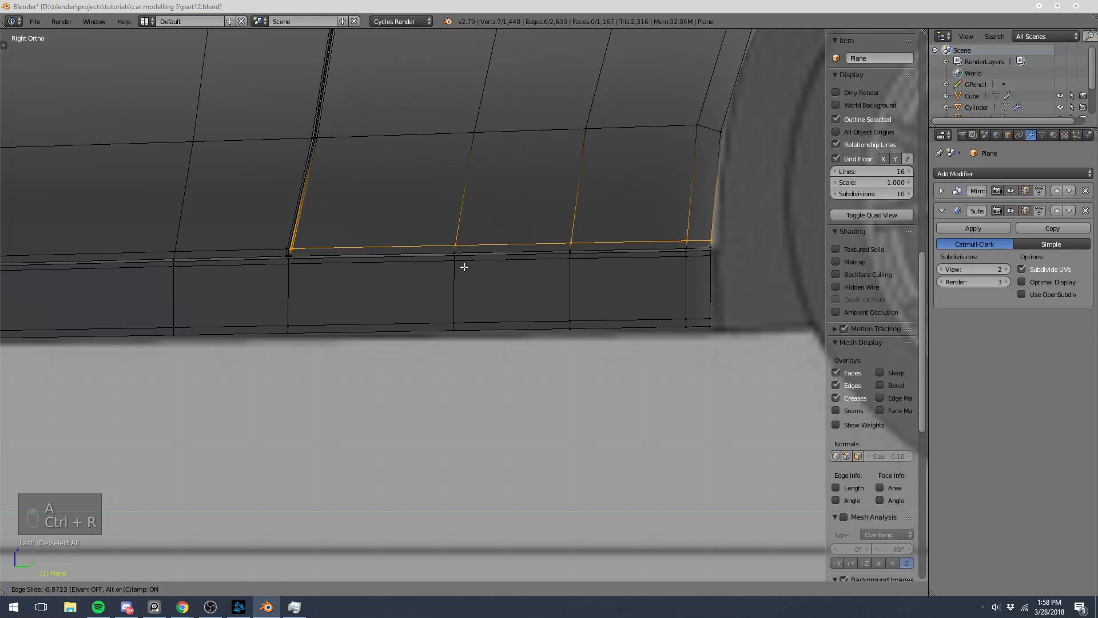
{"action": "left_click", "coordinate": [463, 258]}
{"action": "key", "text": "a"}
{"action": "key", "text": "Tab"}
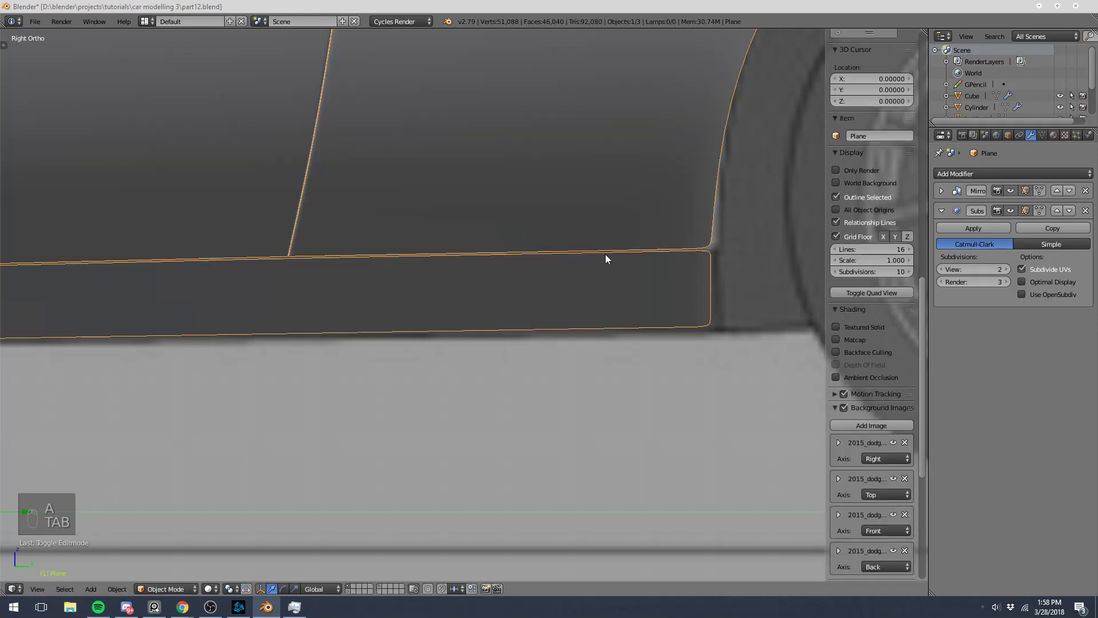
{"action": "scroll", "coordinate": [275, 277], "scroll_direction": "down", "scroll_amount": 6}
{"action": "middle_click_drag", "start_coordinate": [276, 277], "coordinate": [466, 264], "text": "shift"}
- Extrude the skirt's upper edges and the adjoining body panels' lower edges inward along X by about 0.008
{"action": "key", "text": "Tab"}
{"action": "scroll", "coordinate": [299, 289], "scroll_direction": "up", "scroll_amount": 5}
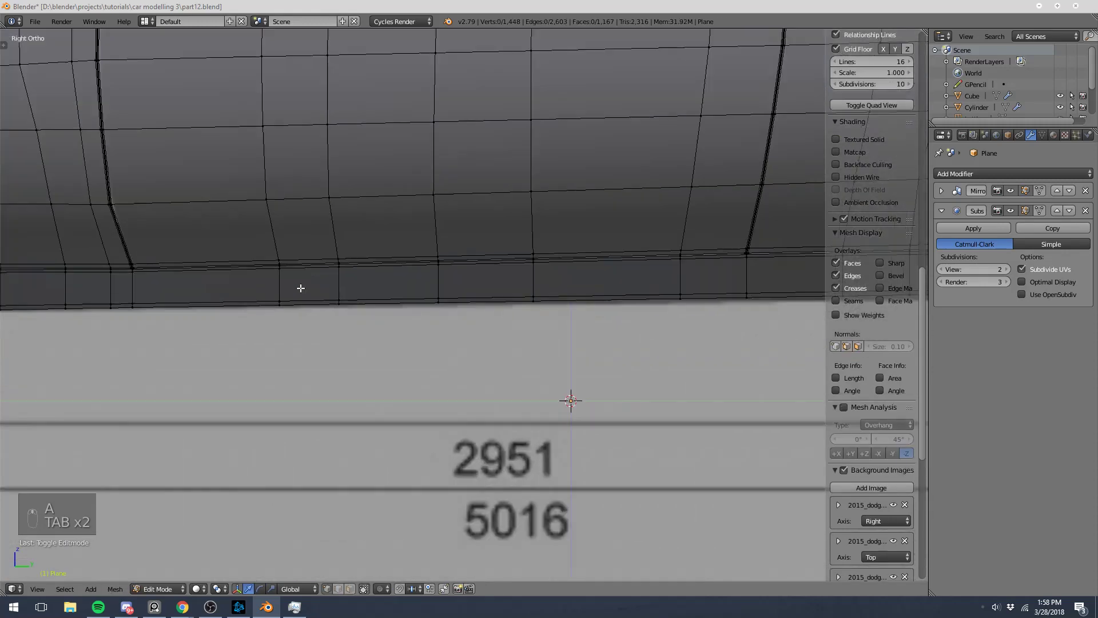
{"action": "key", "text": "a"}
{"action": "key", "text": "a"}
{"action": "key", "text": "a"}
{"action": "key", "text": "a"}
{"action": "scroll", "coordinate": [478, 300], "scroll_direction": "up", "scroll_amount": 3}
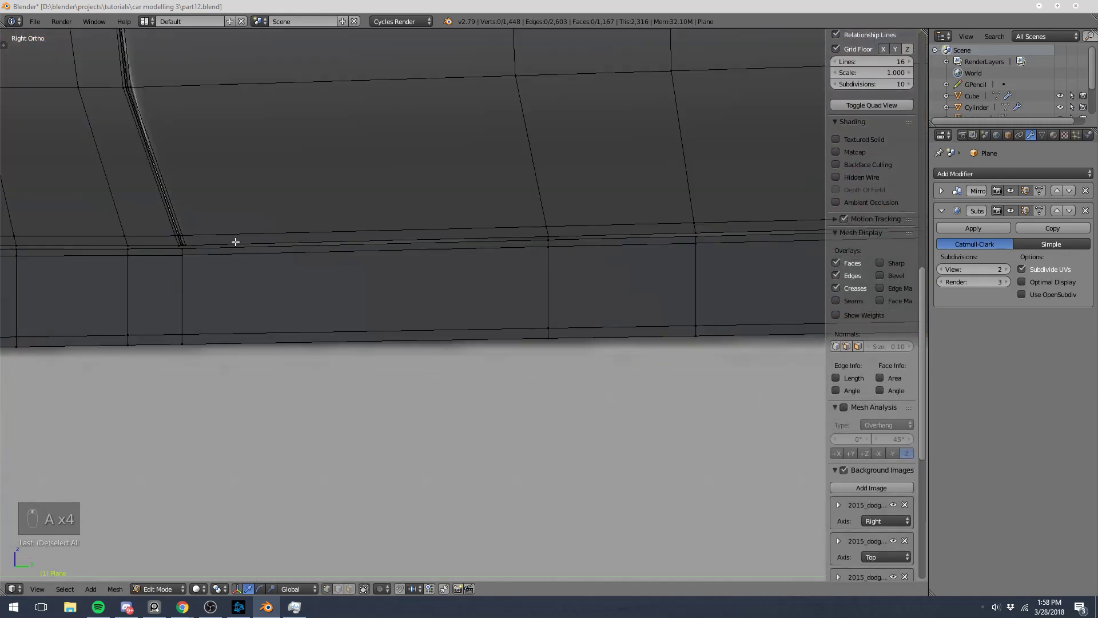
{"action": "left_click", "coordinate": [197, 244], "text": "alt"}
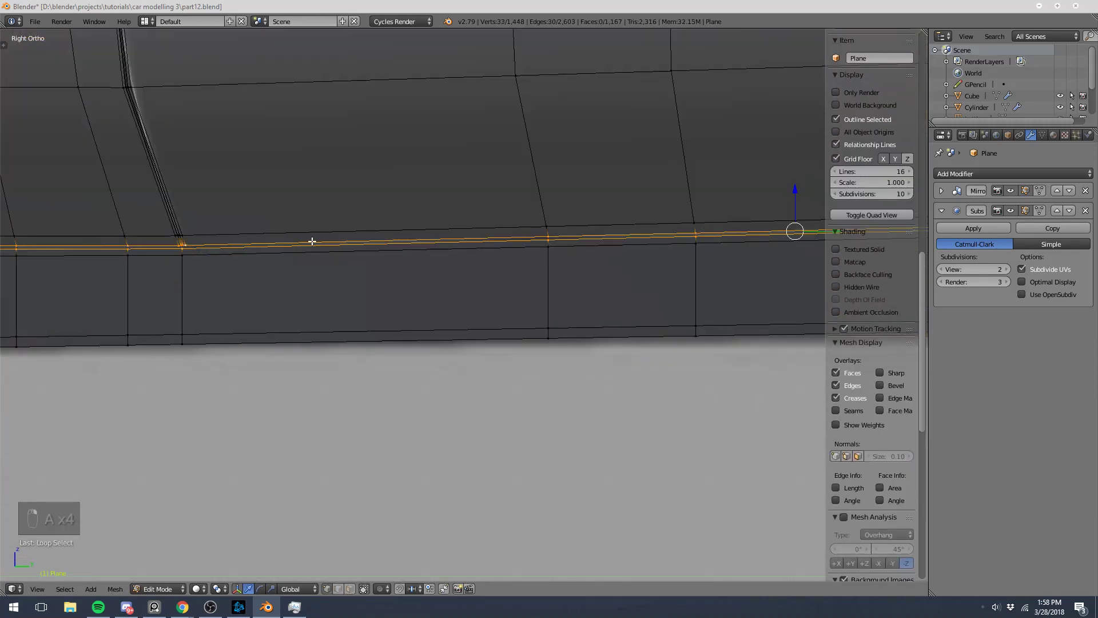
{"action": "scroll", "coordinate": [255, 257], "scroll_direction": "down", "scroll_amount": 3}
{"action": "middle_click_drag", "start_coordinate": [615, 260], "coordinate": [99, 264], "text": "shift"}
{"action": "scroll", "coordinate": [555, 257], "scroll_direction": "up", "scroll_amount": 1}
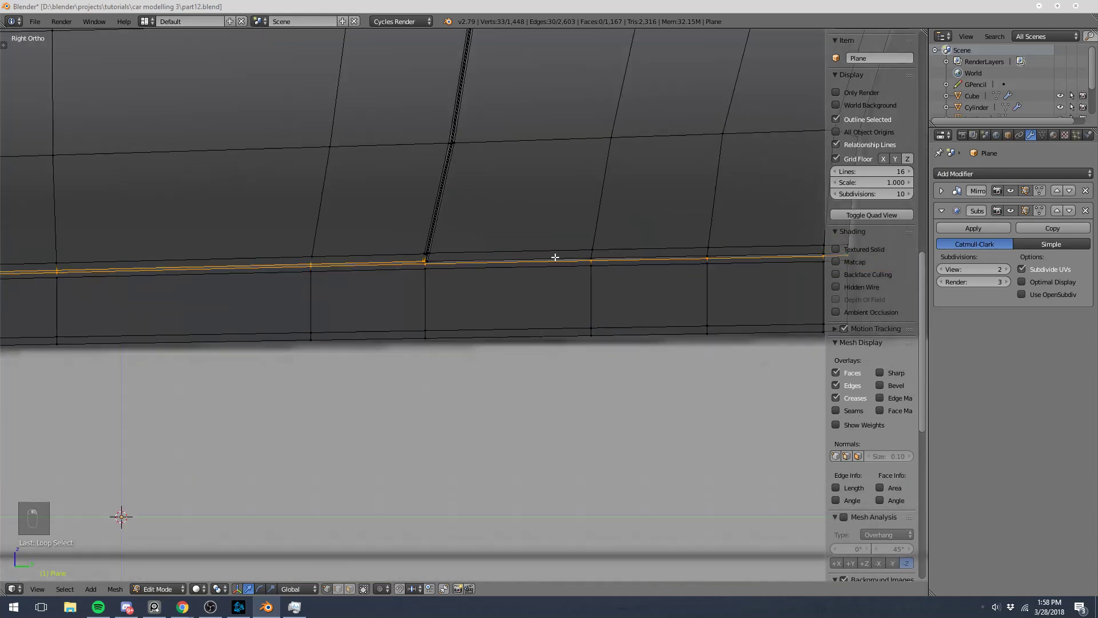
{"action": "right_click", "coordinate": [457, 259], "text": "alt+shift"}
{"action": "scroll", "coordinate": [456, 259], "scroll_direction": "down", "scroll_amount": 6}
{"action": "key", "text": "KP_1"}
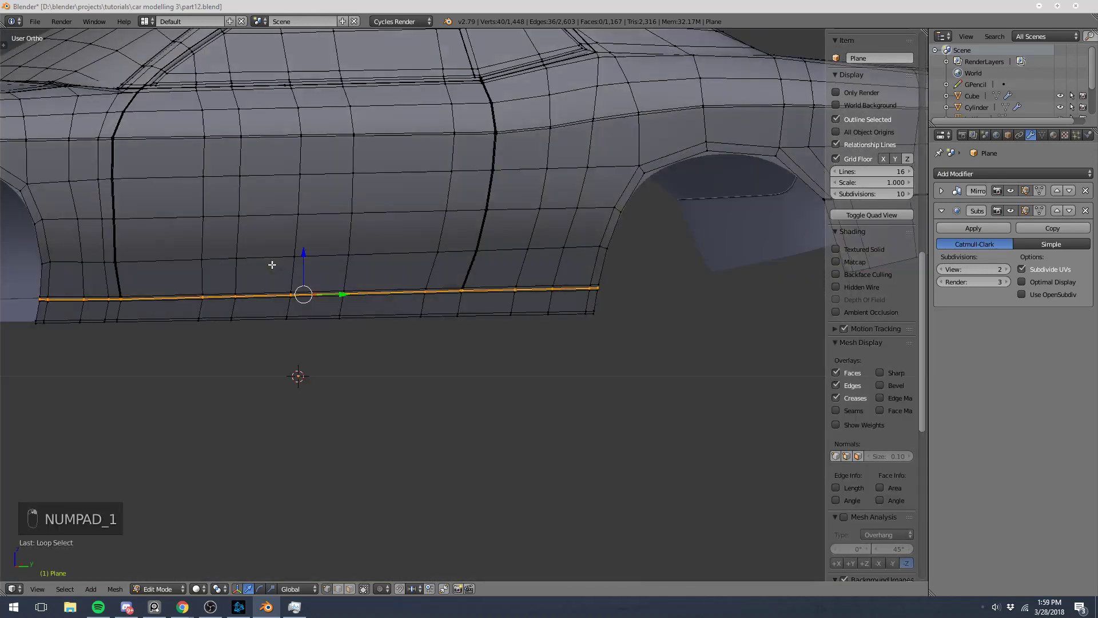
{"action": "scroll", "coordinate": [514, 355], "scroll_direction": "up", "scroll_amount": 5}
{"action": "key", "text": "z"}
{"action": "key", "text": "e"}
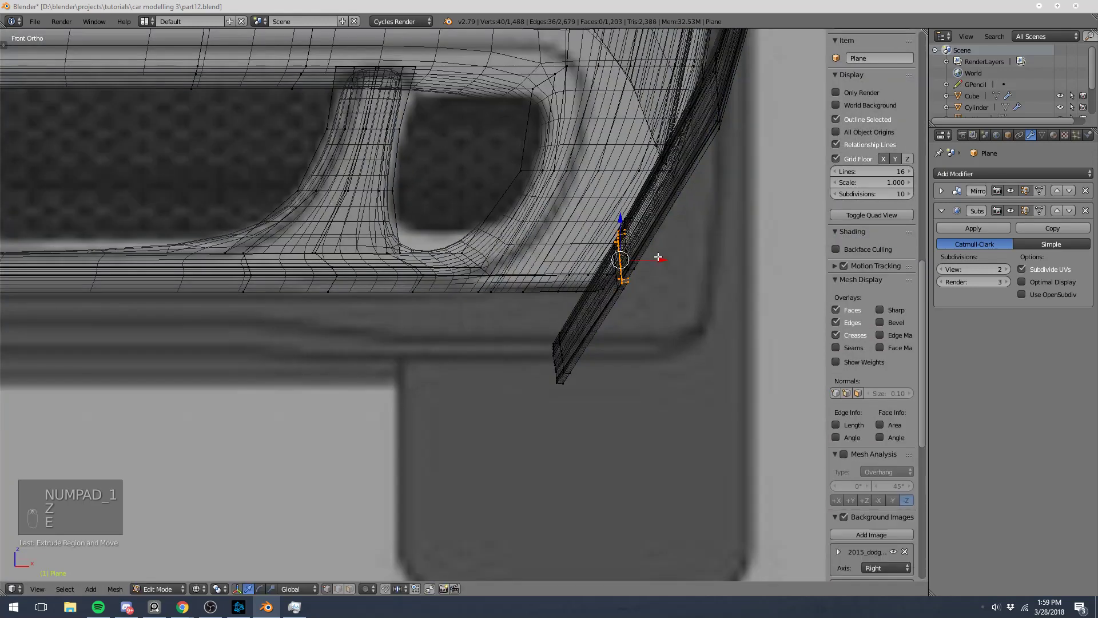
{"action": "key", "text": "x"}
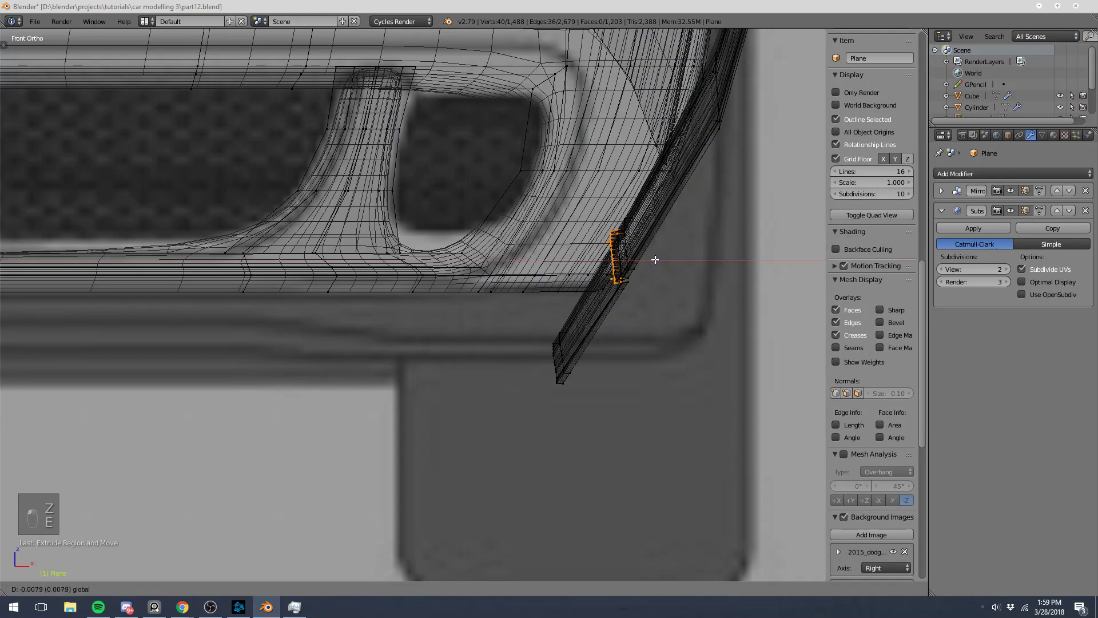
{"action": "left_click", "coordinate": [656, 259]}
- Inspect the seam between the skirt and the body panels in Object Mode with solid shading
{"action": "key", "text": "Tab"}
{"action": "key", "text": "z"}
{"action": "middle_click_drag", "start_coordinate": [657, 259], "coordinate": [509, 264]}
{"action": "key", "text": "a"}
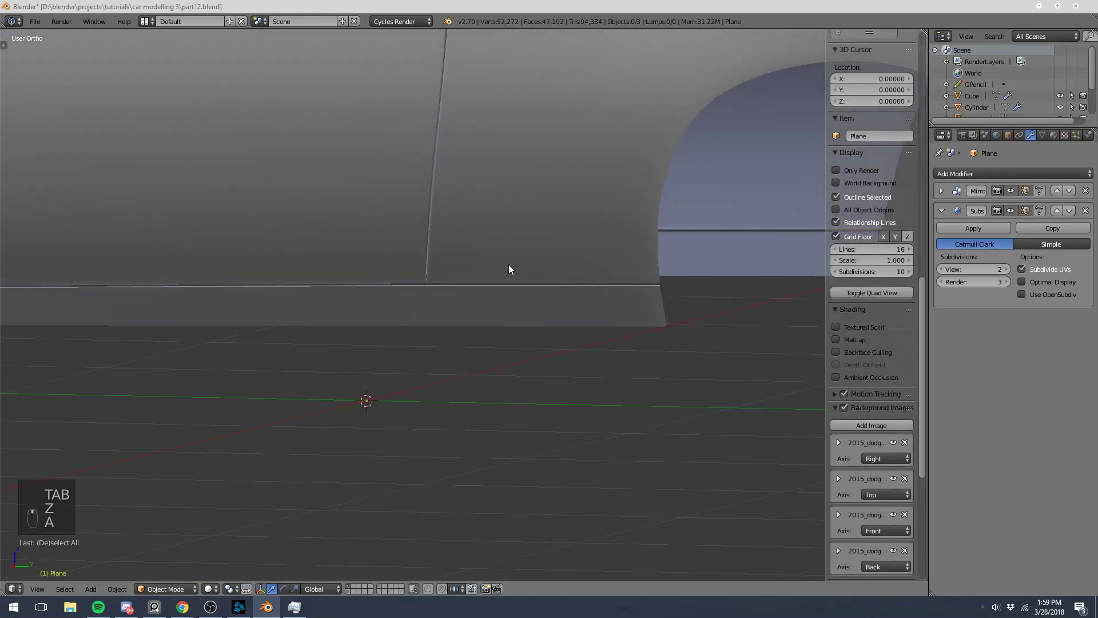
{"action": "scroll", "coordinate": [506, 271], "scroll_direction": "down", "scroll_amount": 5}
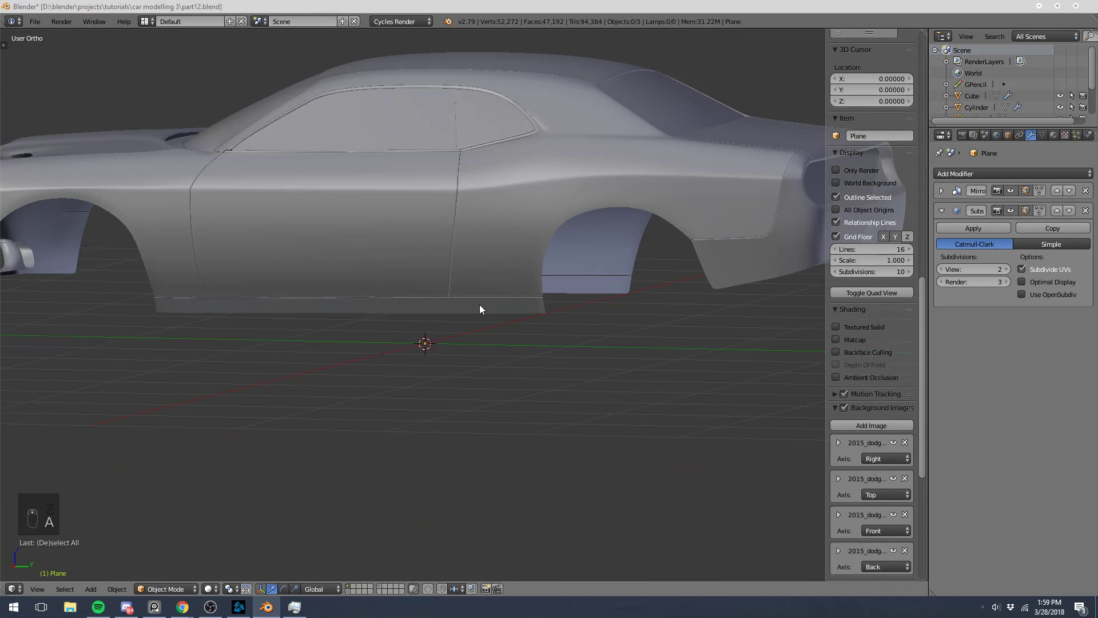
{"action": "key", "text": "KP_3"}
{"action": "middle_click_drag", "start_coordinate": [479, 309], "coordinate": [502, 272], "text": "shift"}
{"action": "scroll", "coordinate": [535, 299], "scroll_direction": "up", "scroll_amount": 5}
- Apply smooth shading to the car body object and deselect it
{"action": "right_click", "coordinate": [502, 273]}
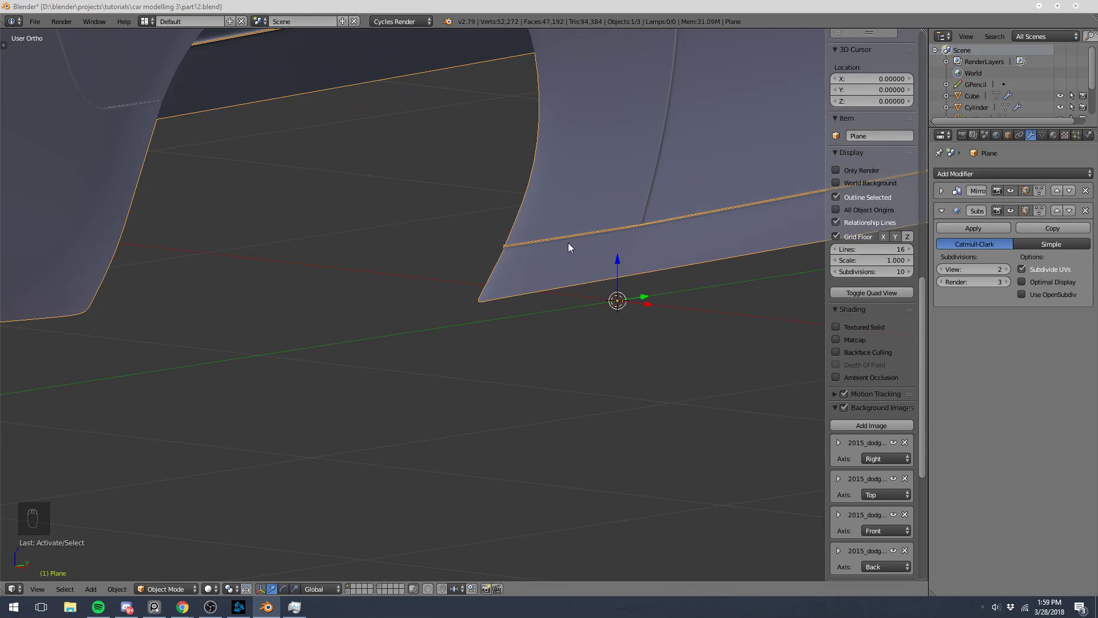
{"action": "scroll", "coordinate": [566, 244], "scroll_direction": "down", "scroll_amount": 2}
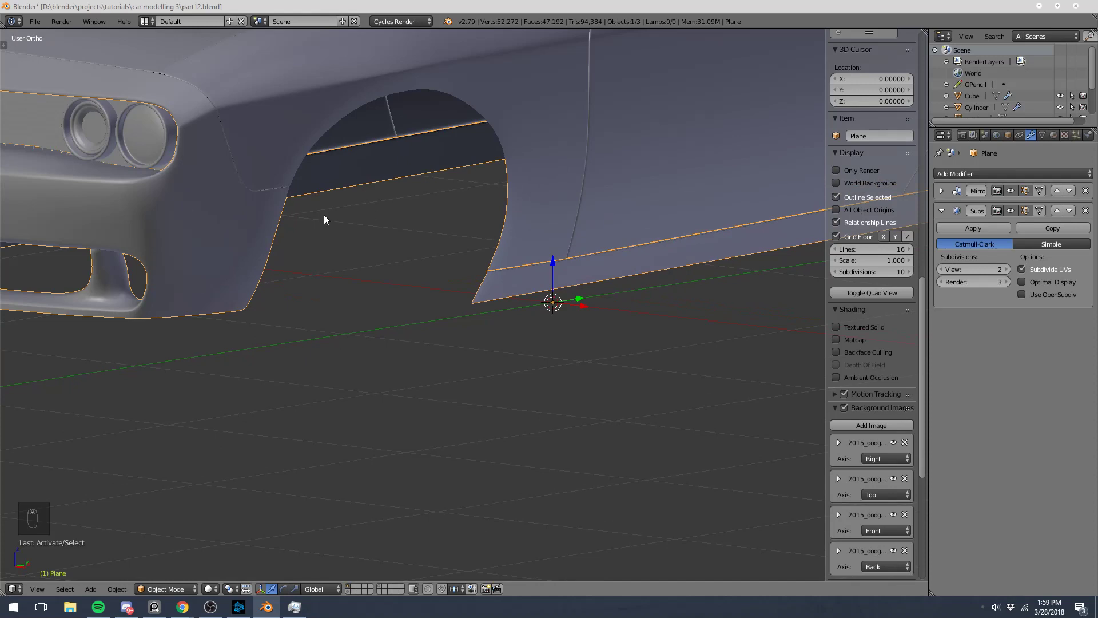
{"action": "key", "text": "t"}
{"action": "left_click", "coordinate": [44, 205]}
{"action": "key", "text": "t"}
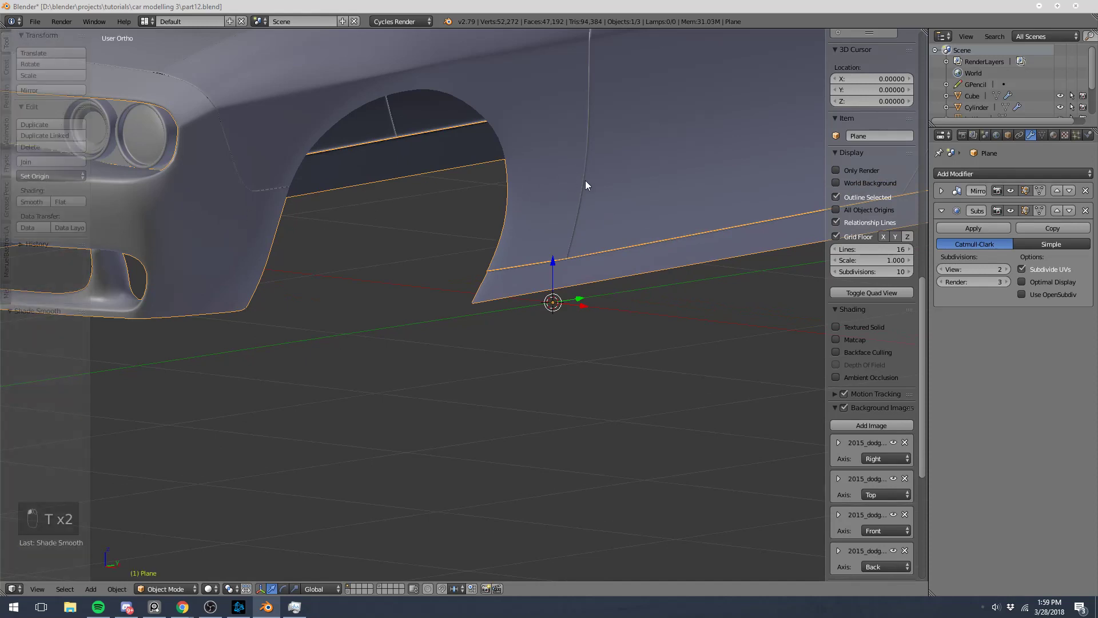
{"action": "middle_click_drag", "start_coordinate": [657, 183], "coordinate": [563, 199]}
{"action": "scroll", "coordinate": [563, 199], "scroll_direction": "down", "scroll_amount": 4}
{"action": "key", "text": "a"}
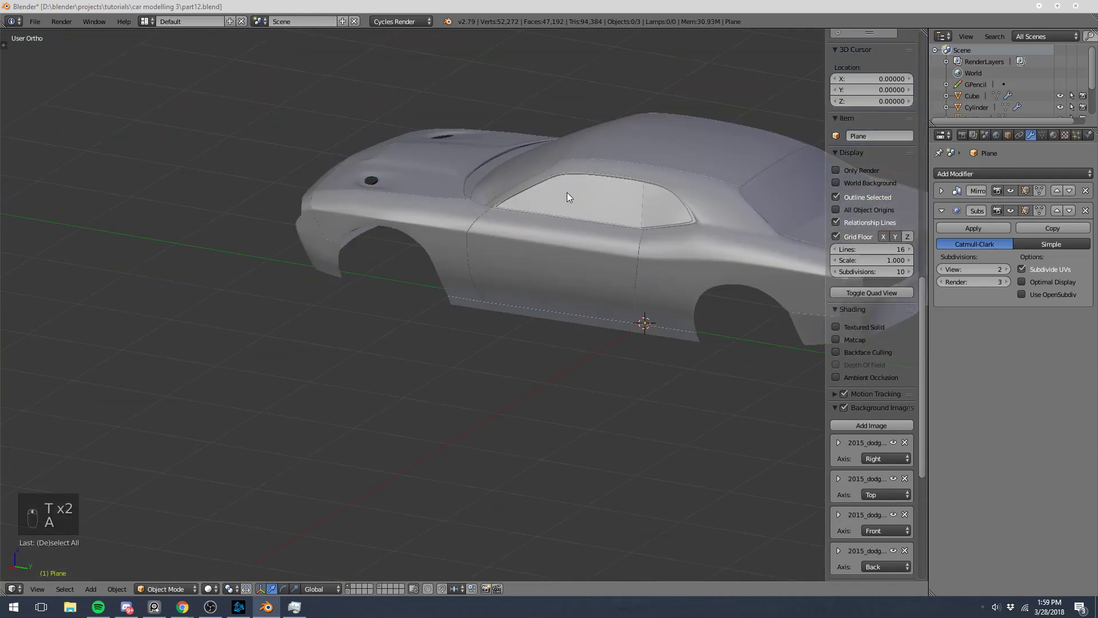
- Select the whole linked side skirt mesh and move it up along Z by about 0.0018 to narrow the gap
{"action": "key", "text": "KP_3"}
{"action": "scroll", "coordinate": [630, 224], "scroll_direction": "up", "scroll_amount": 8}
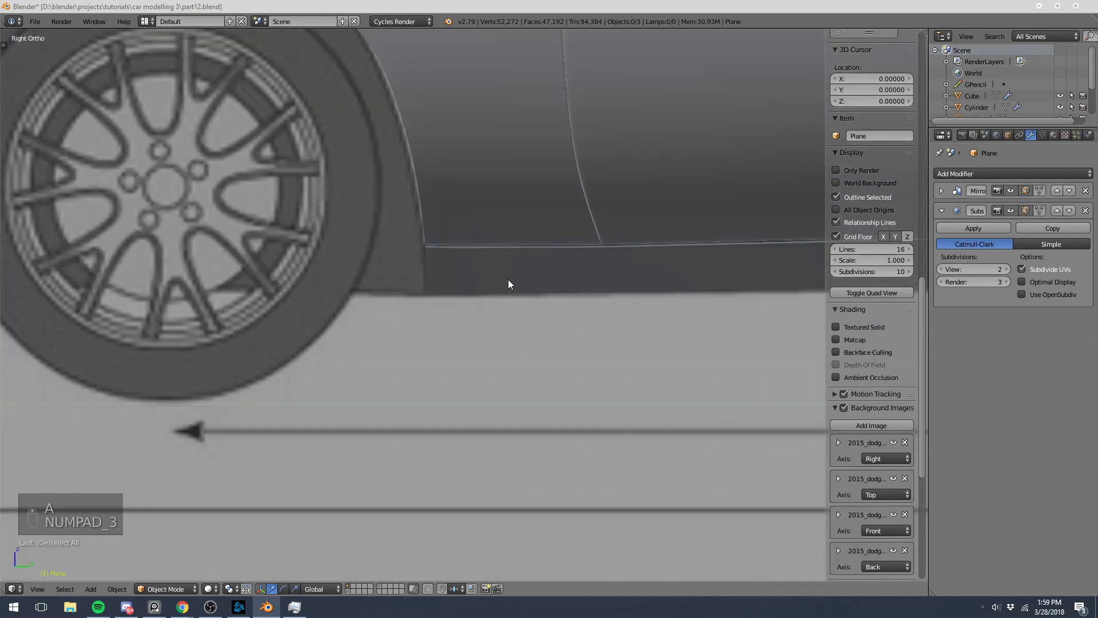
{"action": "key", "text": "Tab"}
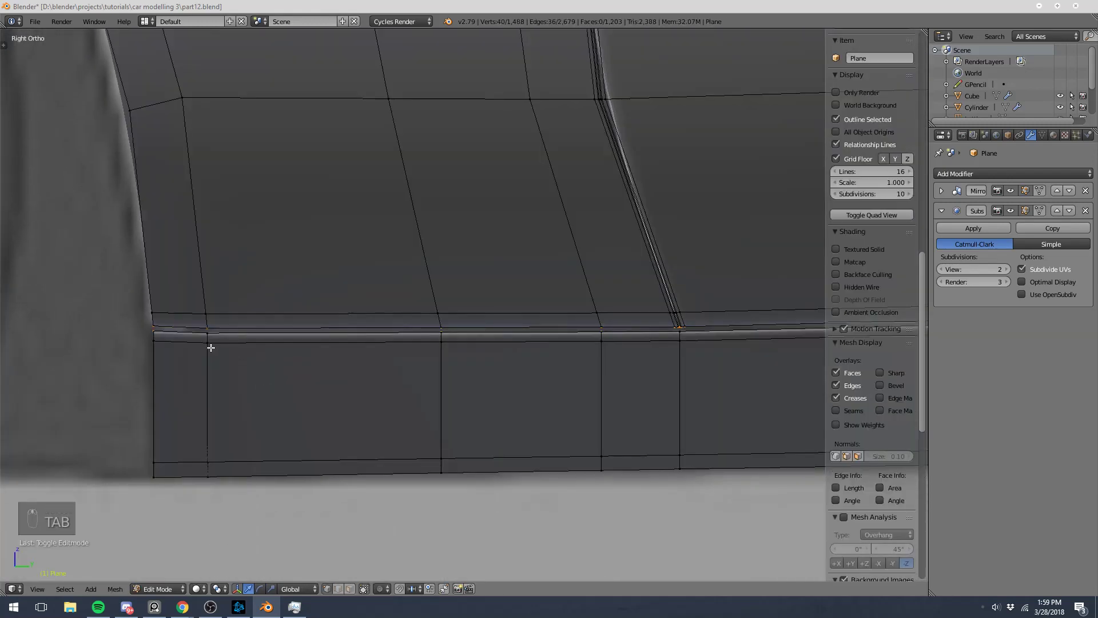
{"action": "key", "text": "a"}
{"action": "key", "text": "a"}
{"action": "key", "text": "l"}
{"action": "key", "text": "g"}
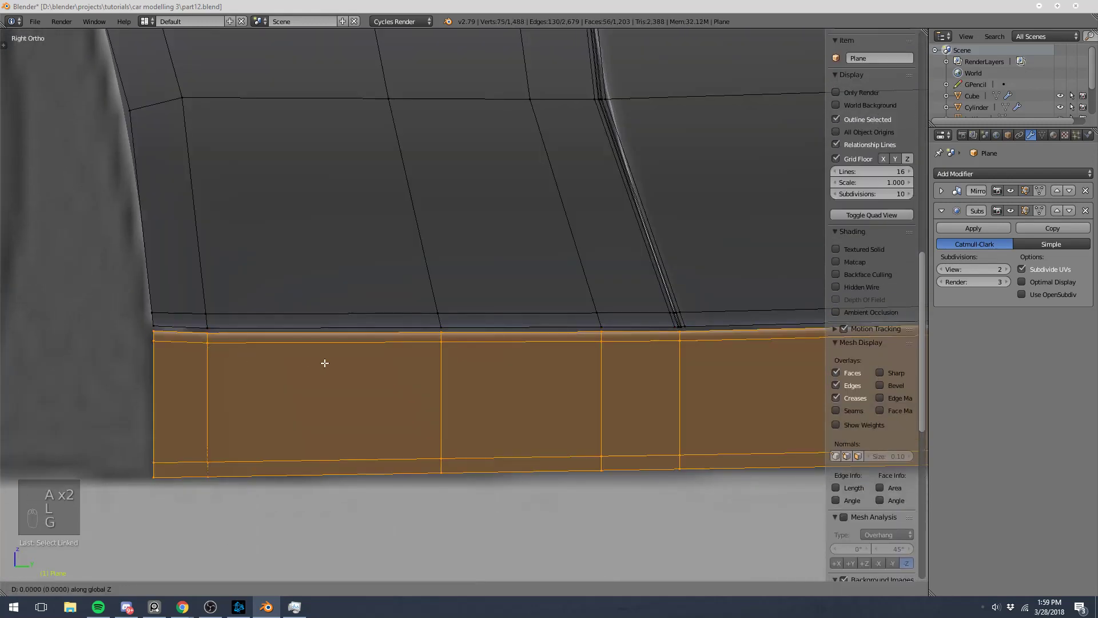
{"action": "left_click", "coordinate": [332, 341]}
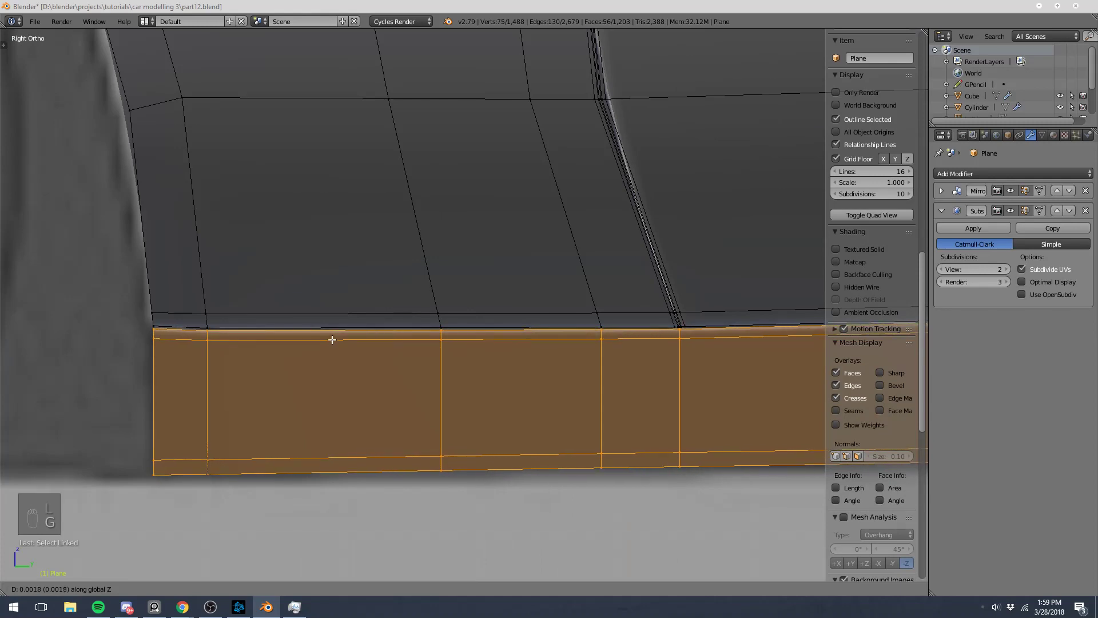
{"action": "key", "text": "Tab"}
- Examine the skirt's fit against the side blueprint near the rear wheel and the whole body in perspective
{"action": "scroll", "coordinate": [338, 342], "scroll_direction": "down", "scroll_amount": 8}
{"action": "middle_click_drag", "start_coordinate": [344, 341], "coordinate": [171, 337], "text": "shift"}
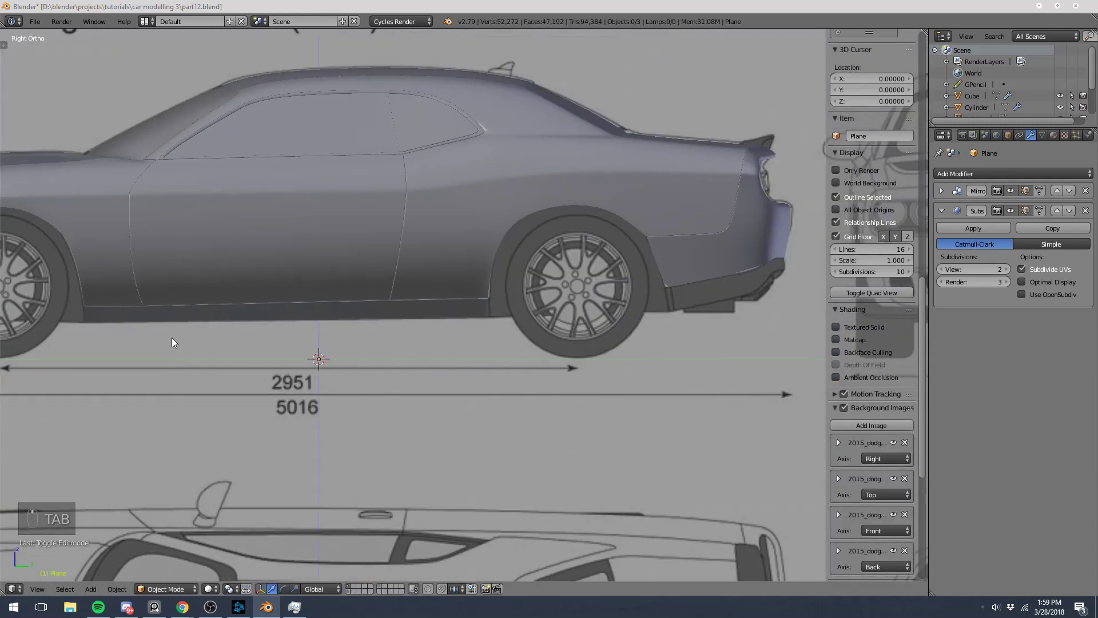
{"action": "scroll", "coordinate": [344, 343], "scroll_direction": "up", "scroll_amount": 8}
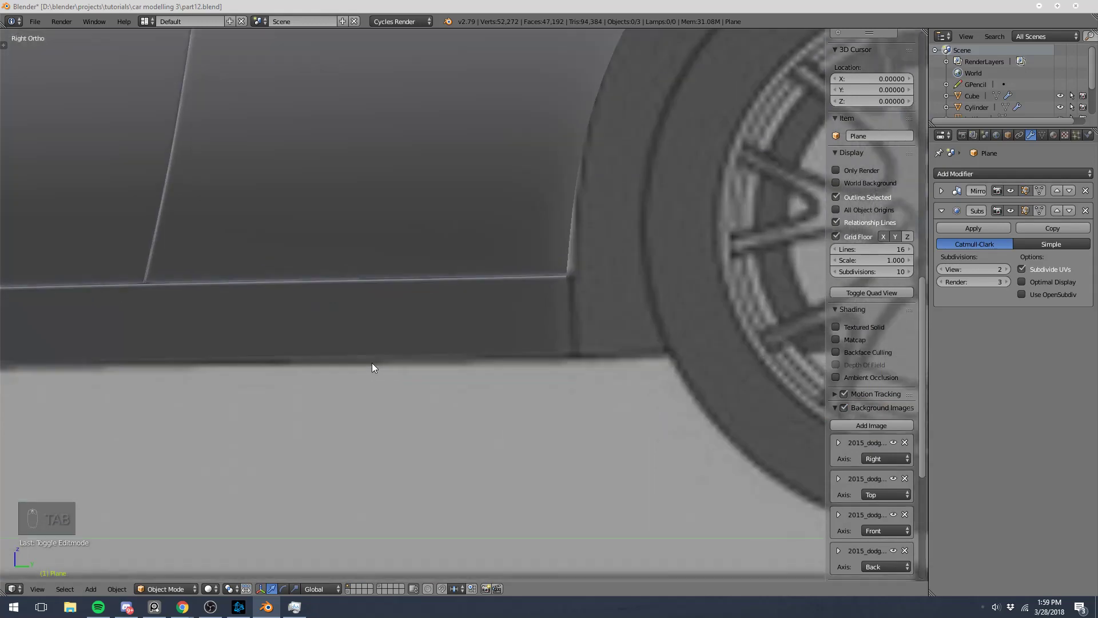
{"action": "left_click", "coordinate": [536, 335]}
{"action": "key", "text": "Tab"}
{"action": "key", "text": "Tab"}
{"action": "scroll", "coordinate": [536, 329], "scroll_direction": "down", "scroll_amount": 8}
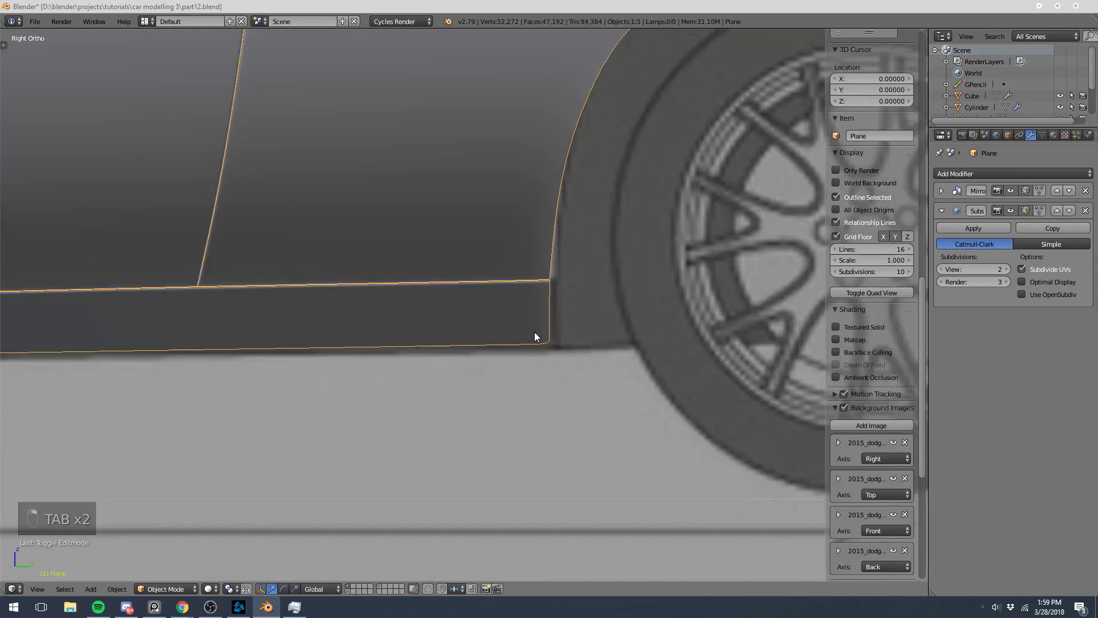
{"action": "key", "text": "a"}
{"action": "key", "text": "a"}
{"action": "key", "text": "a"}
{"action": "middle_click_drag", "start_coordinate": [593, 317], "coordinate": [453, 315], "text": "shift"}
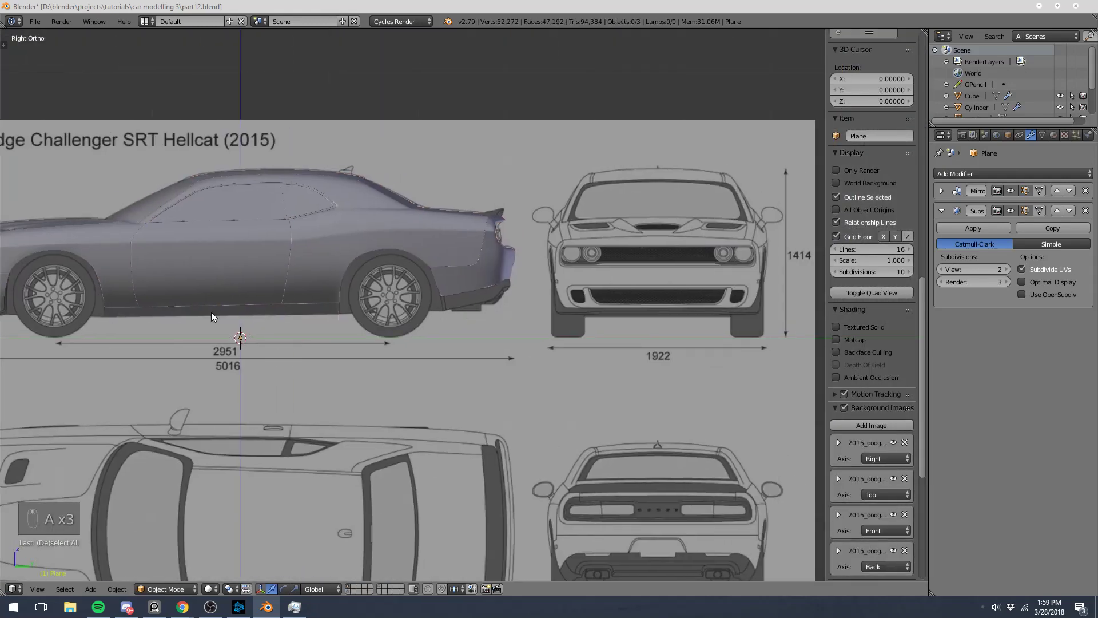
{"action": "middle_click_drag", "start_coordinate": [211, 311], "coordinate": [266, 324]}
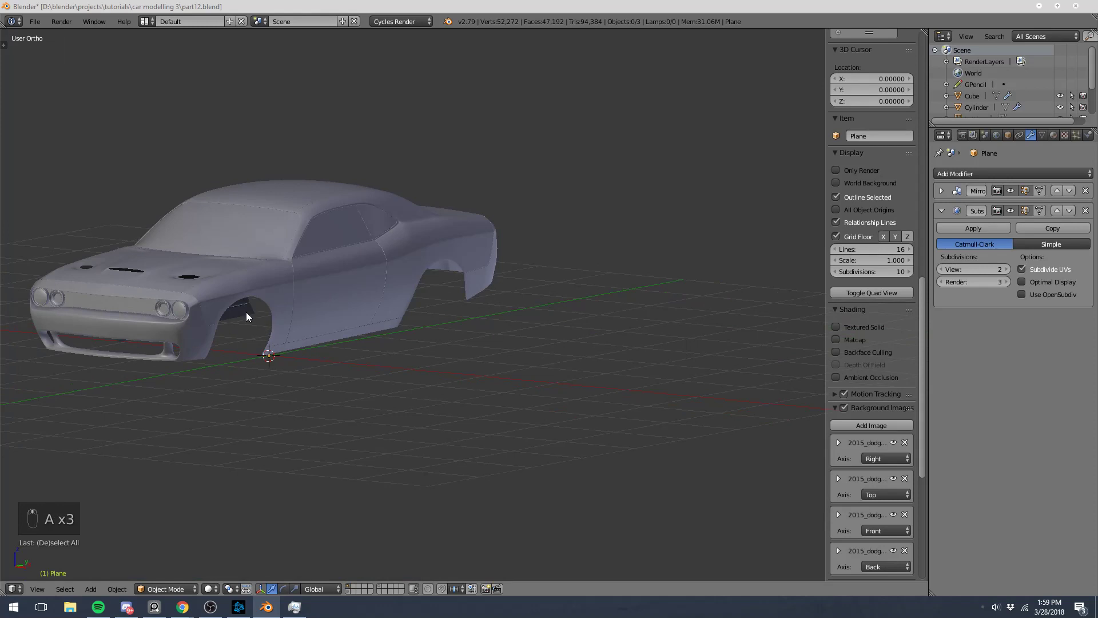
- Preview the car body from the side in rendered shading, checking the skirt and door seams, and return to solid shading
{"action": "key", "text": "shift+z"}
{"action": "key", "text": "KP_3"}
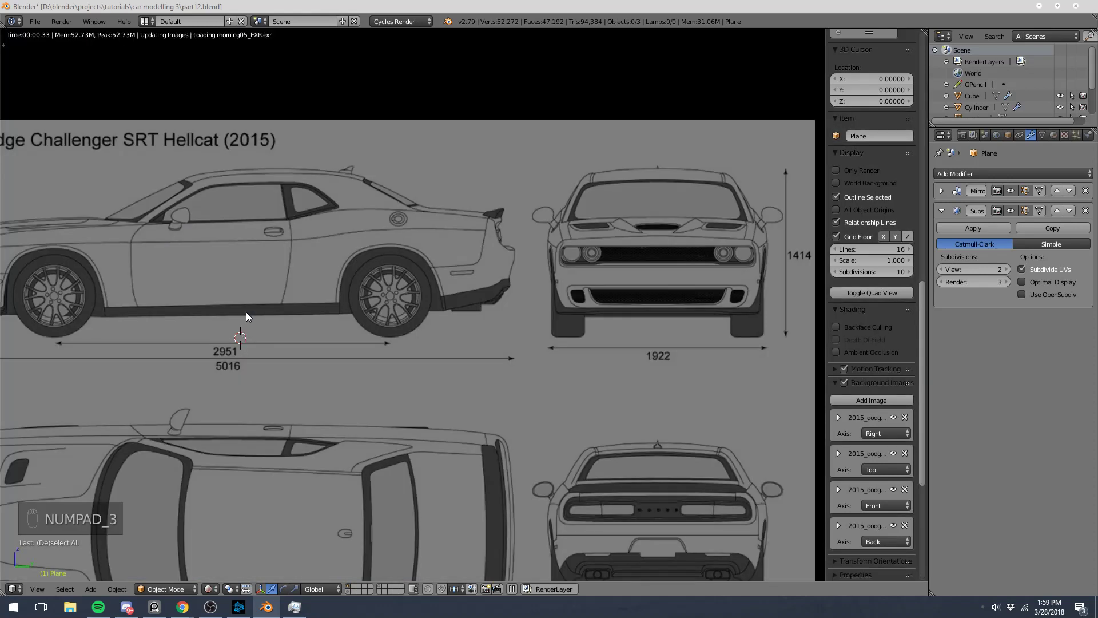
{"action": "middle_click_drag", "start_coordinate": [135, 273], "coordinate": [387, 336], "text": "shift"}
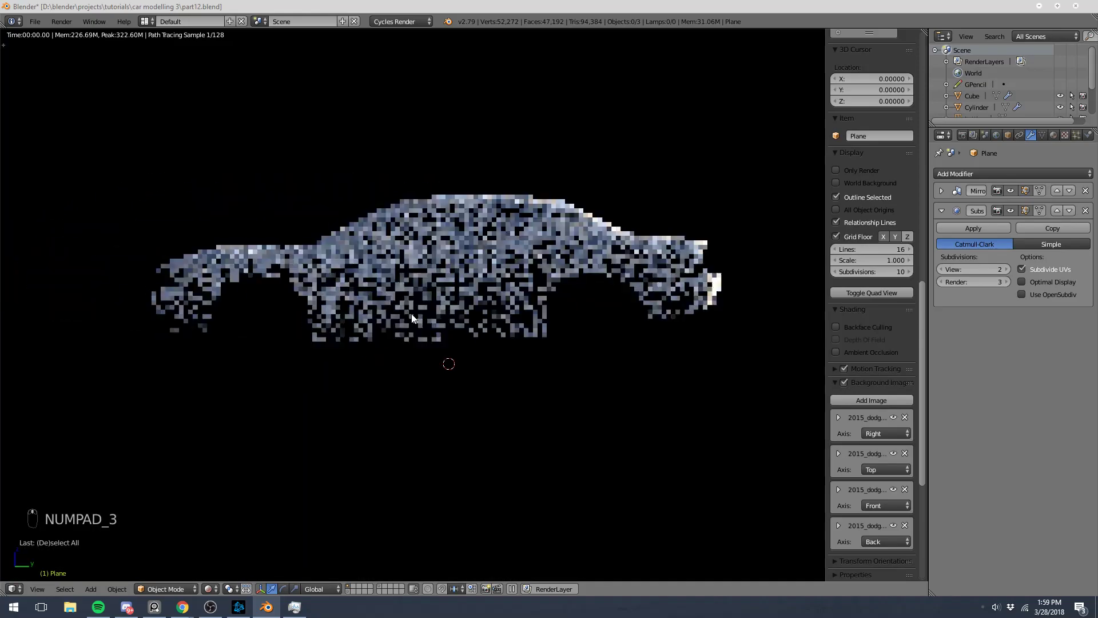
{"action": "scroll", "coordinate": [382, 341], "scroll_direction": "up", "scroll_amount": 7}
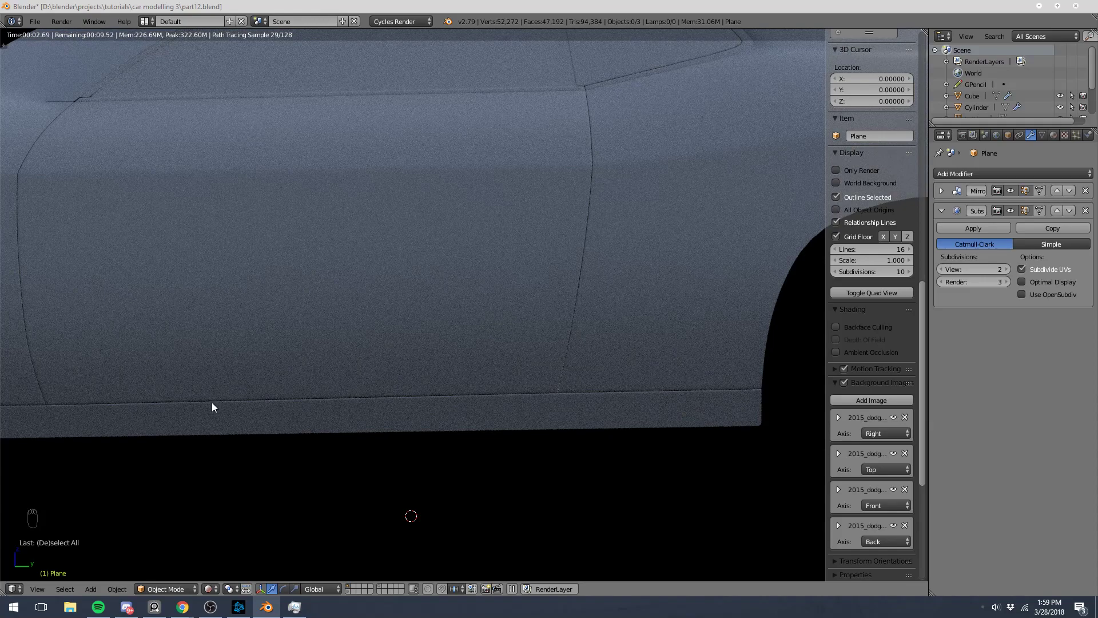
{"action": "scroll", "coordinate": [213, 399], "scroll_direction": "down", "scroll_amount": 6}
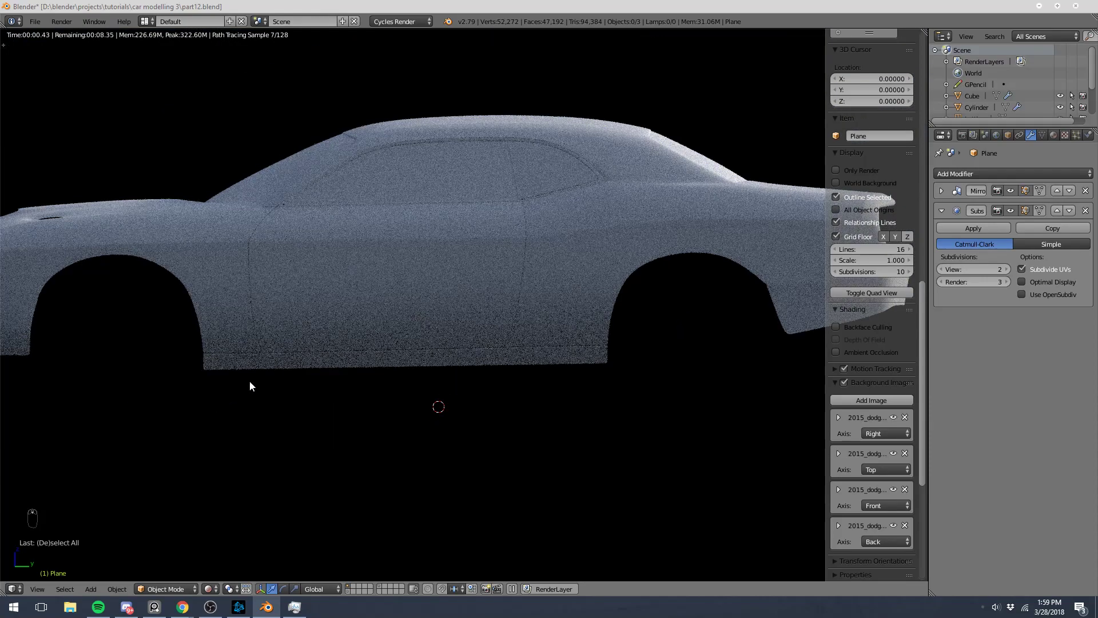
{"action": "key", "text": "shift+z"}
- Duplicate the lower edge loop behind the rear wheel and around the rear bumper in place, and hide the rest of the mesh
{"action": "middle_click_drag", "start_coordinate": [541, 313], "coordinate": [369, 348], "text": "shift"}
{"action": "middle_click_drag", "start_coordinate": [535, 385], "coordinate": [443, 386], "text": "shift"}
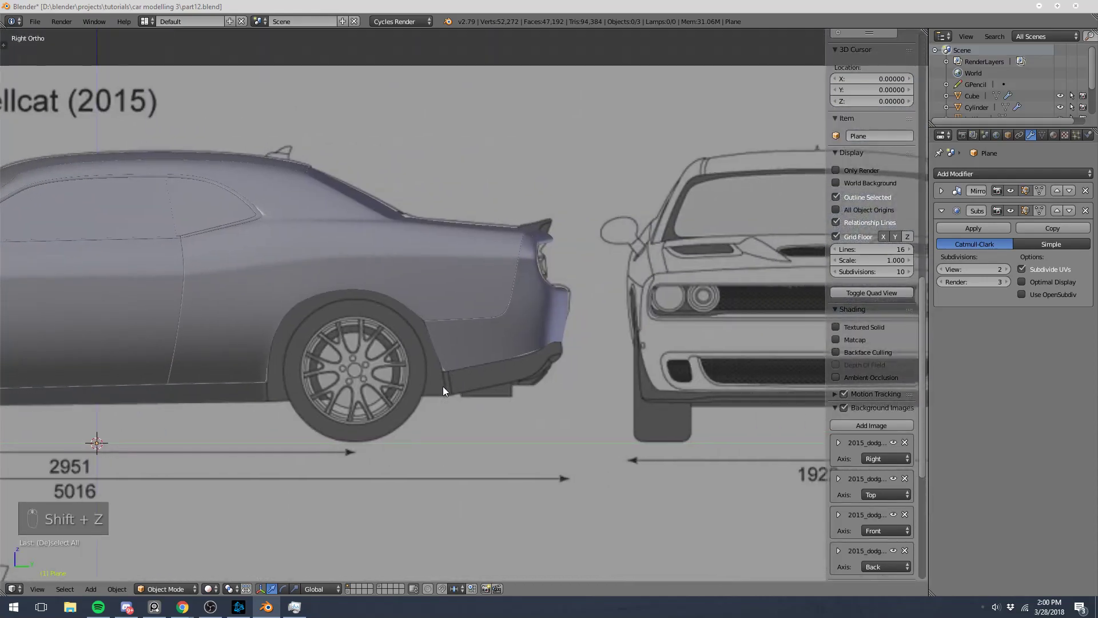
{"action": "right_click", "coordinate": [480, 338]}
{"action": "key", "text": "Tab"}
{"action": "scroll", "coordinate": [523, 381], "scroll_direction": "up", "scroll_amount": 4}
{"action": "key", "text": "a"}
{"action": "key", "text": "a"}
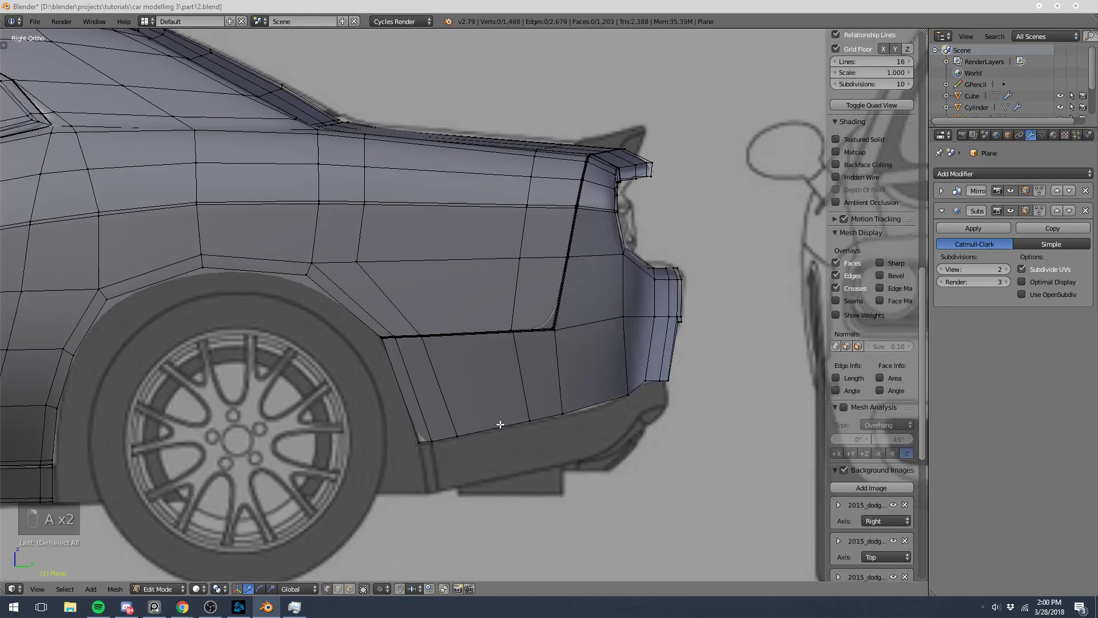
{"action": "right_click", "coordinate": [546, 426], "text": "alt"}
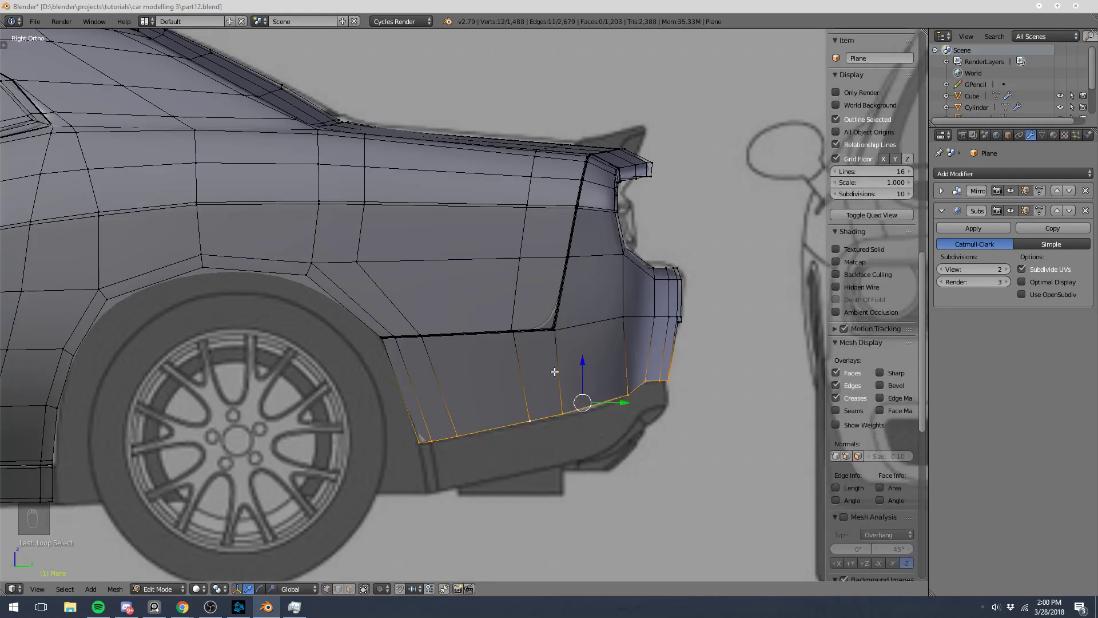
{"action": "middle_click_drag", "start_coordinate": [413, 285], "coordinate": [378, 208], "text": "shift"}
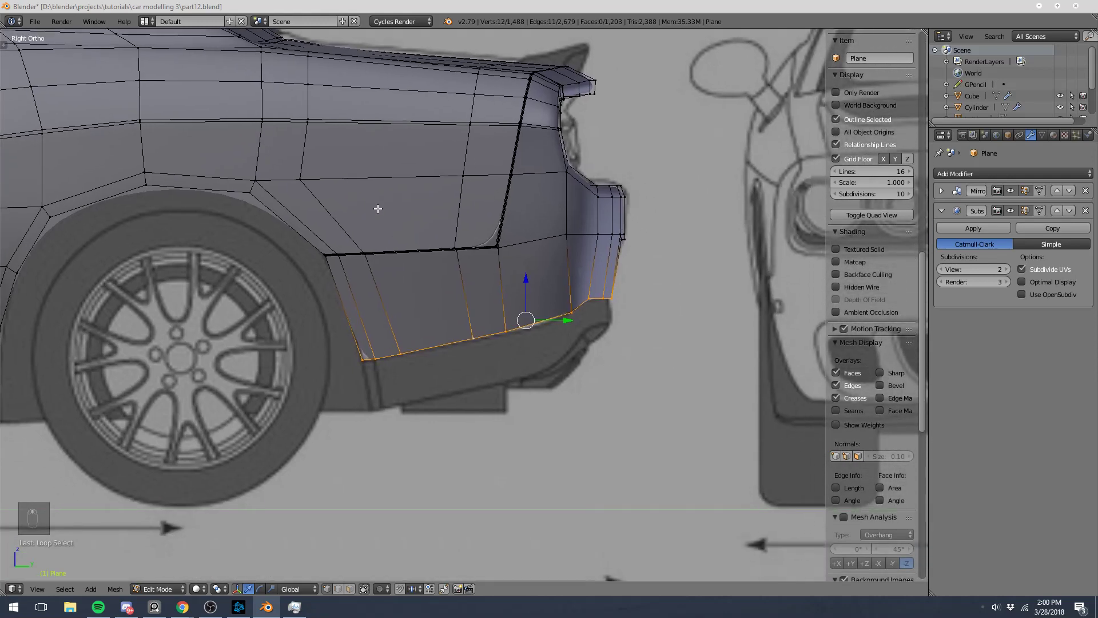
{"action": "key", "text": "shift+d"}
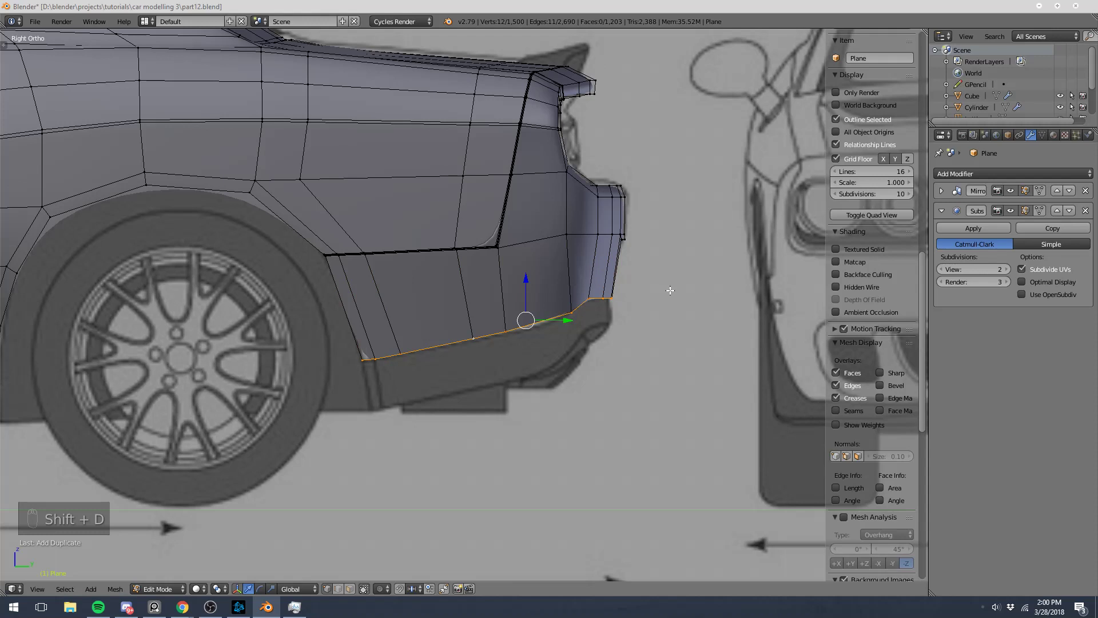
{"action": "key", "text": "ctrl+i"}
{"action": "key", "text": "h"}
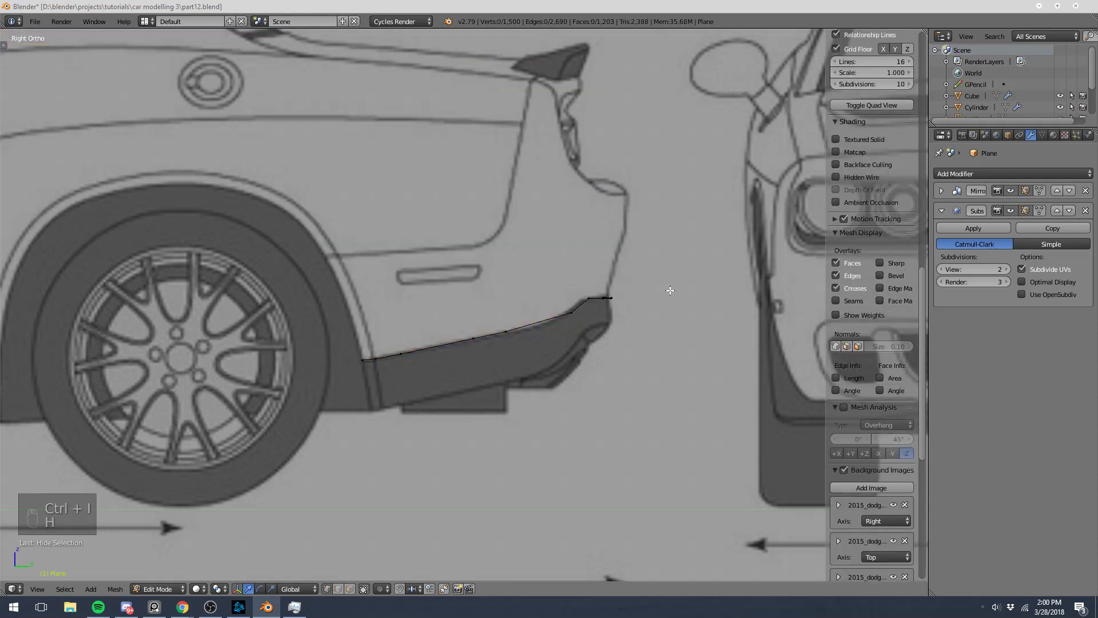
- Select the six duplicated edge vertices behind the rear wheel and extrude them down by about 0.07 as the bumper's side strip
{"action": "scroll", "coordinate": [497, 366], "scroll_direction": "up", "scroll_amount": 3}
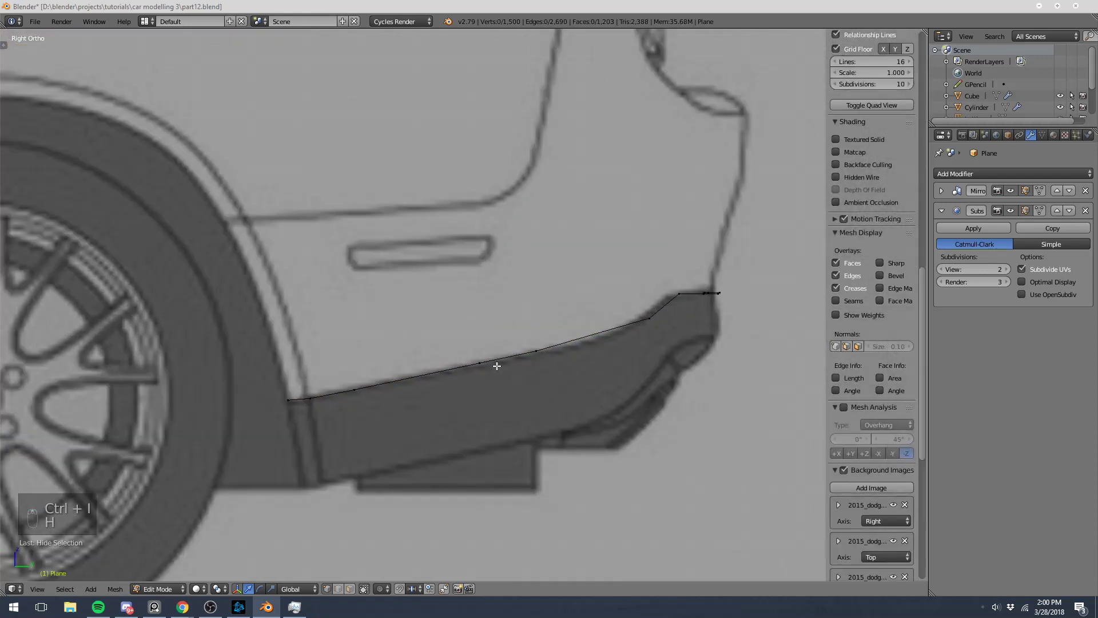
{"action": "right_click", "coordinate": [289, 400]}
{"action": "right_click", "coordinate": [310, 398], "text": "shift"}
{"action": "right_click", "coordinate": [355, 389], "text": "shift"}
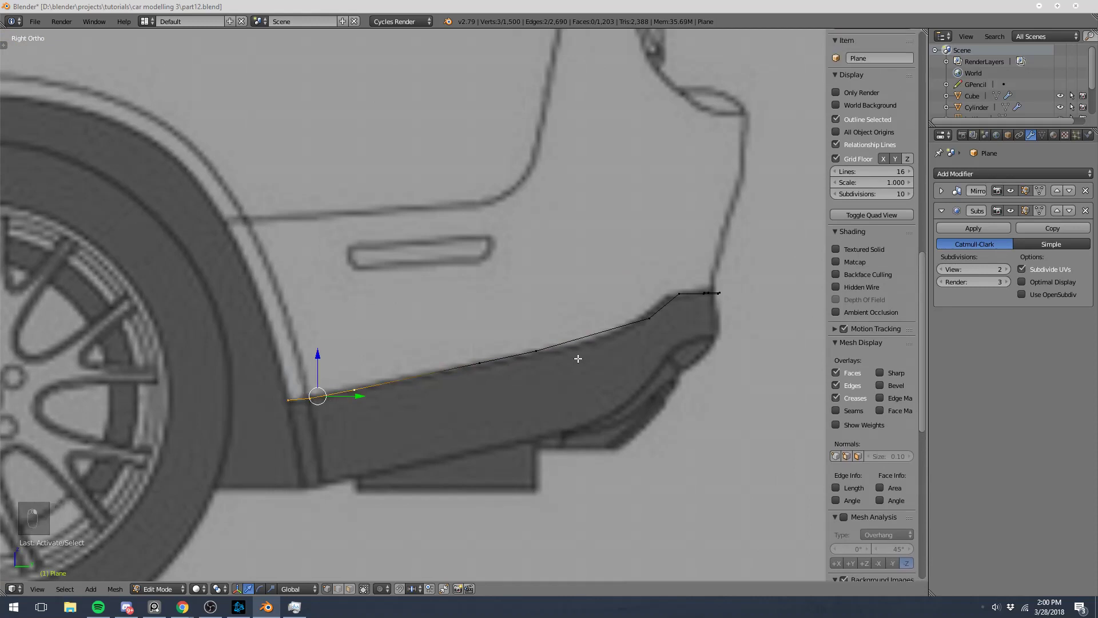
{"action": "key", "text": "c"}
{"action": "left_click_drag", "start_coordinate": [471, 380], "coordinate": [646, 325]}
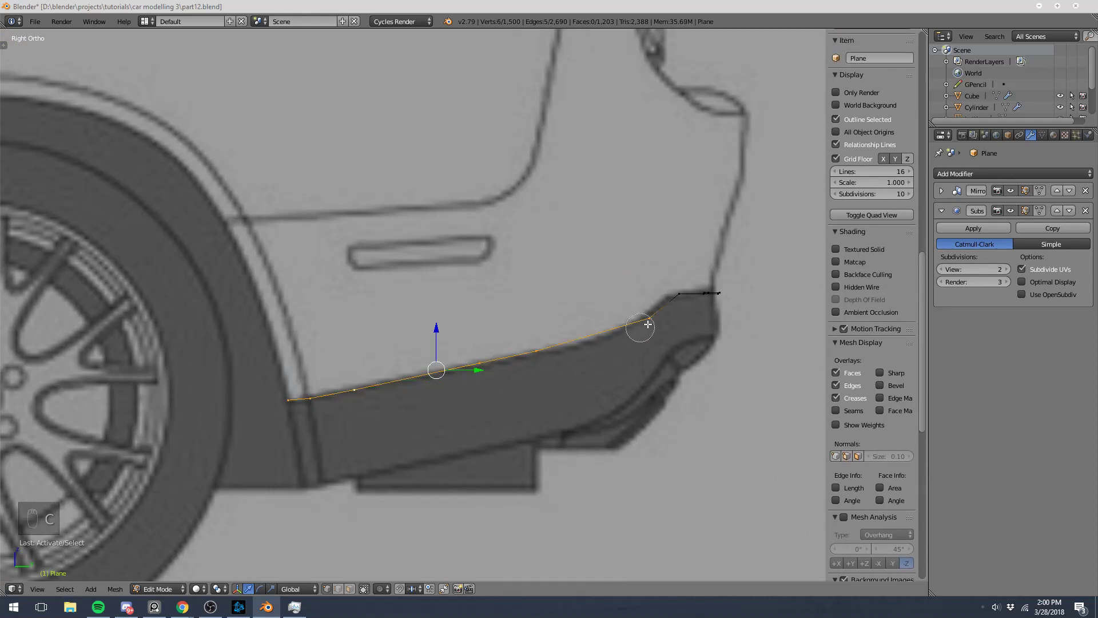
{"action": "right_click", "coordinate": [652, 327]}
{"action": "middle_click_drag", "start_coordinate": [677, 418], "coordinate": [599, 358], "text": "shift"}
{"action": "key", "text": "e"}
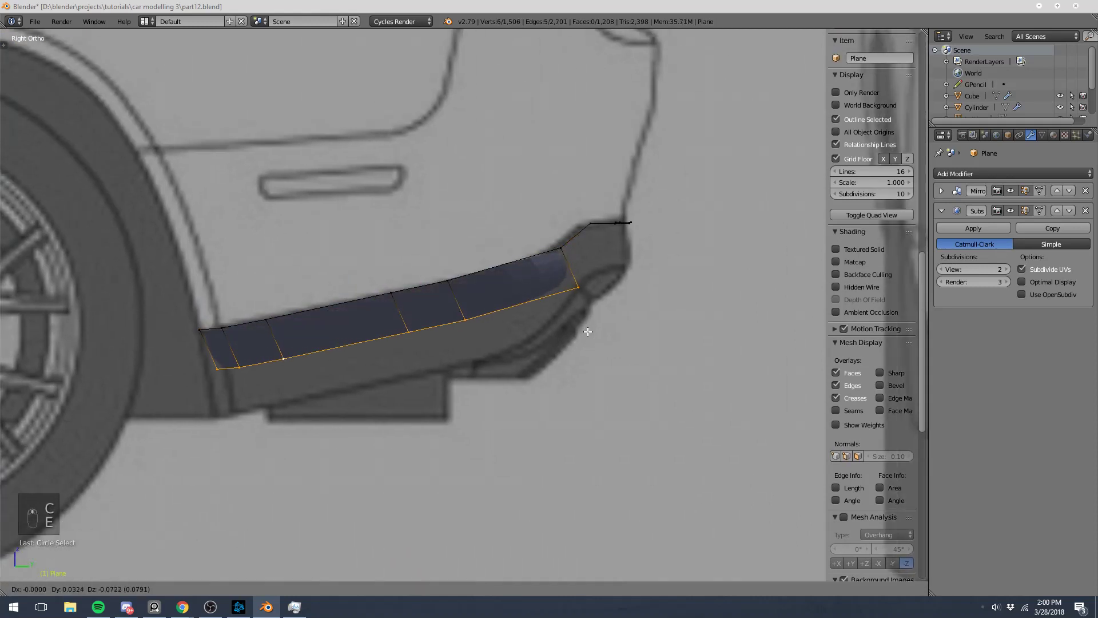
{"action": "left_click", "coordinate": [572, 295]}
- Exclude the rearmost lower vertex and move the other five lower vertices down about 0.07 to the bumper's blueprint bottom line
{"action": "right_click", "coordinate": [572, 296], "text": "shift"}
{"action": "key", "text": "g"}
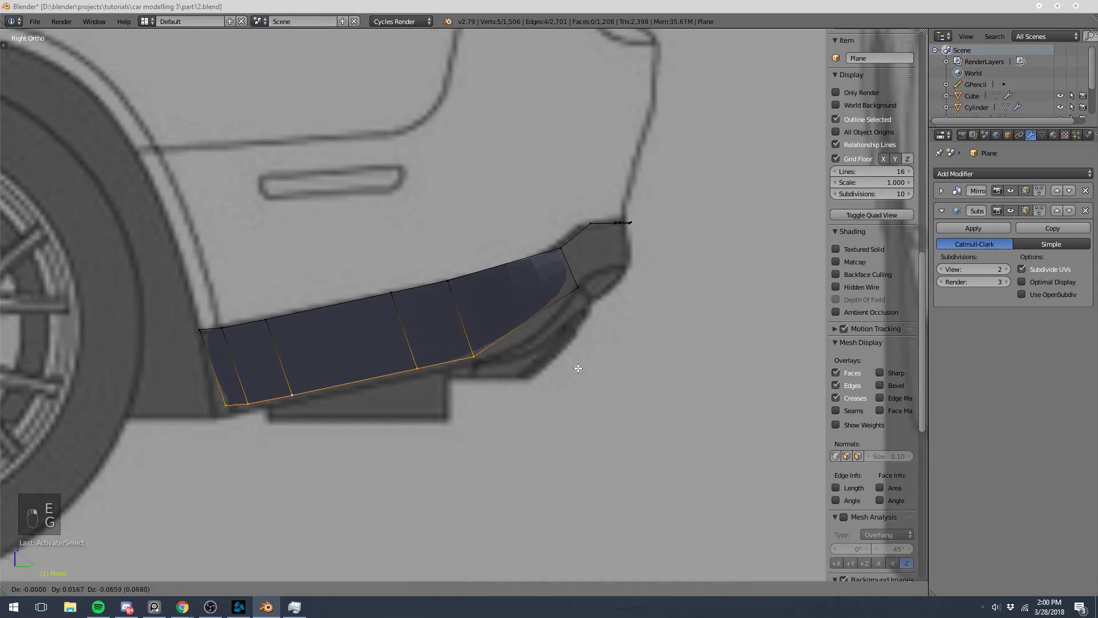
{"action": "left_click", "coordinate": [549, 338]}
{"action": "key", "text": "a"}
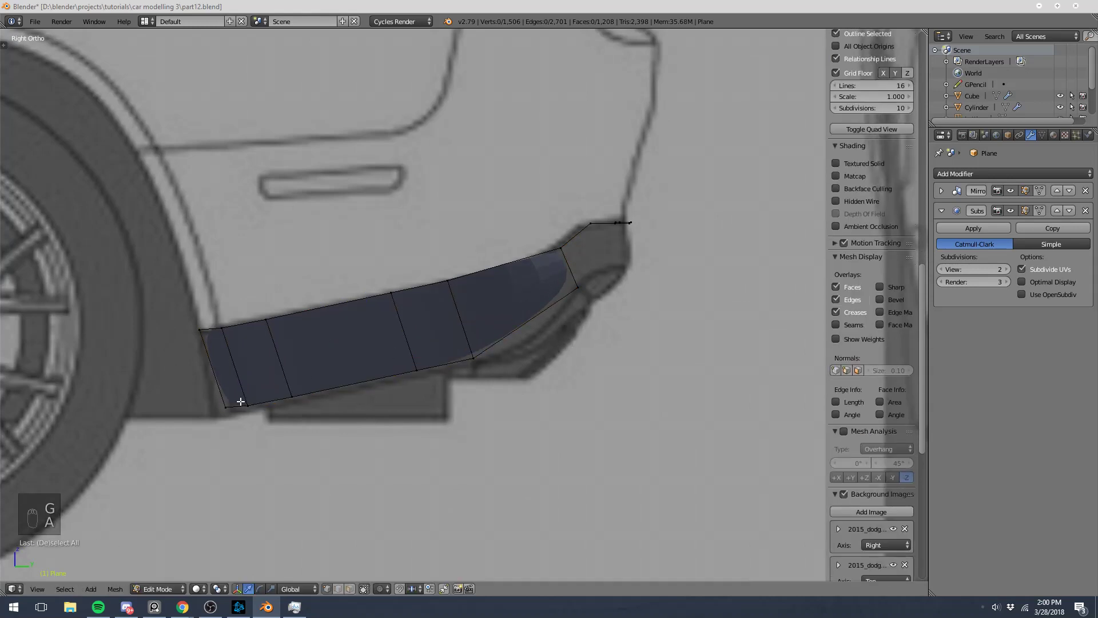
- Adjust the side strip's lower front corner and its neighbouring lower vertices to follow the bumper's bottom line in the side blueprint
{"action": "right_click", "coordinate": [248, 400]}
{"action": "key", "text": "g"}
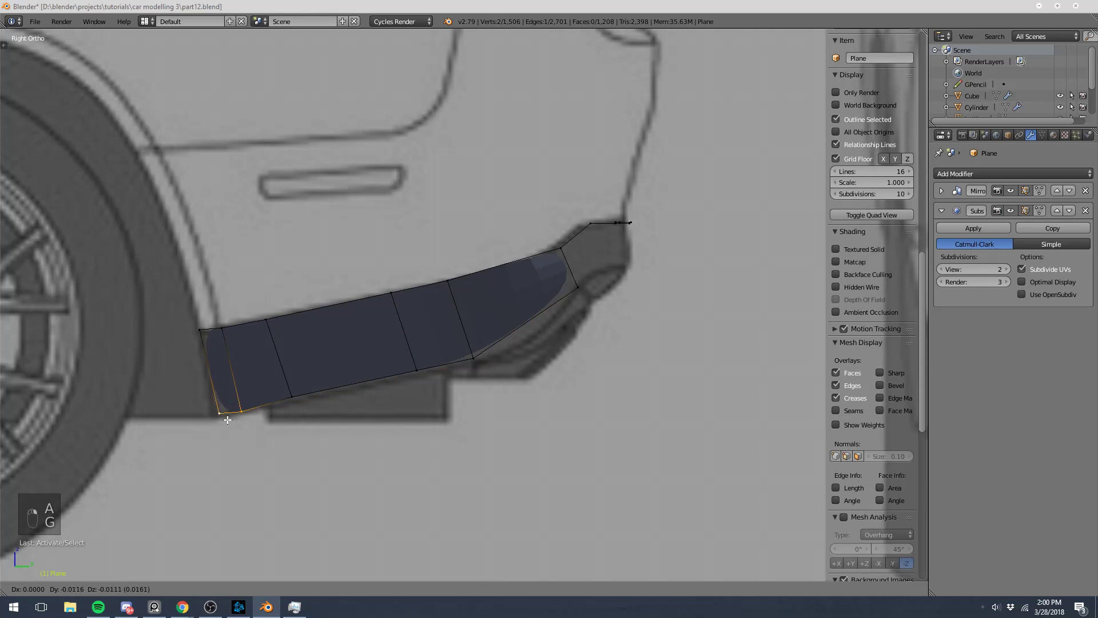
{"action": "left_click", "coordinate": [227, 420]}
{"action": "key", "text": "g"}
{"action": "left_click", "coordinate": [319, 393]}
{"action": "right_click", "coordinate": [296, 395]}
{"action": "key", "text": "g"}
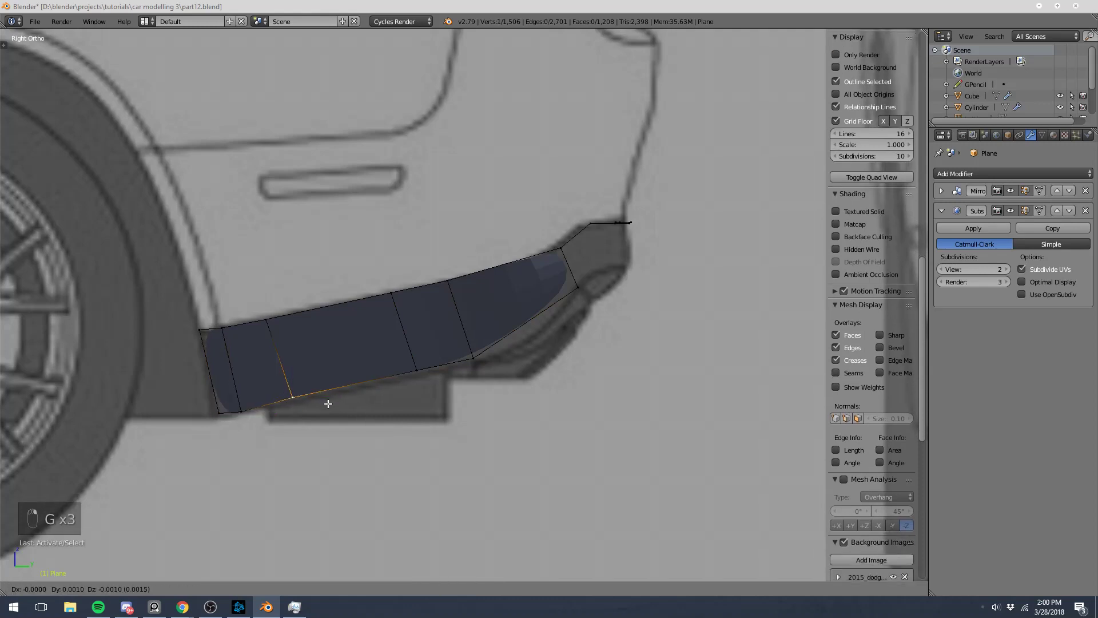
{"action": "left_click", "coordinate": [360, 431]}
{"action": "right_click", "coordinate": [430, 374]}
{"action": "key", "text": "g"}
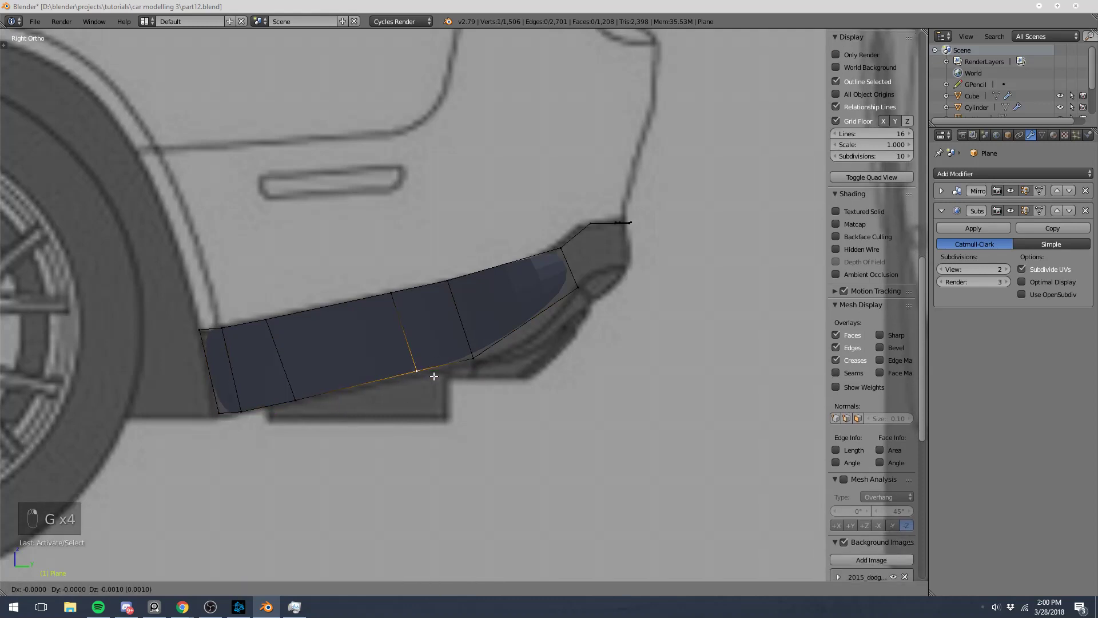
{"action": "right_click", "coordinate": [431, 390]}
{"action": "right_click", "coordinate": [473, 357]}
- Select the remaining duplicated edge across the rear and extrude it down along Z by about 0.136 against the back blueprint
{"action": "right_click", "coordinate": [616, 222]}
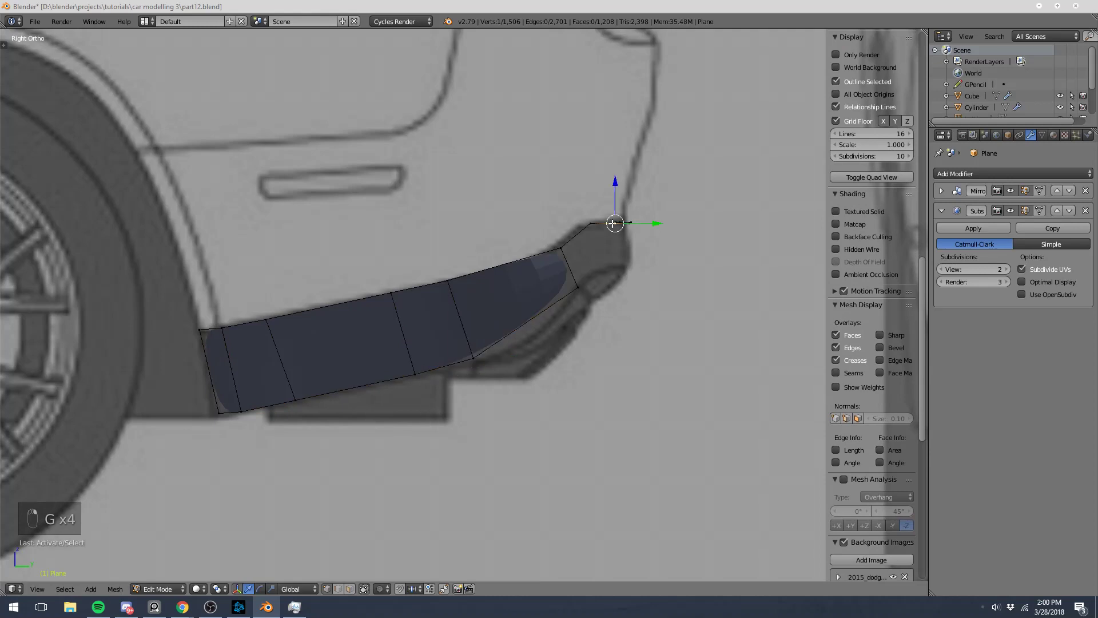
{"action": "mouse_move", "coordinate": [614, 224]}
{"action": "middle_mouse_down"}
{"action": "mouse_move", "coordinate": [602, 258]}
{"action": "mouse_move", "coordinate": [536, 302]}
{"action": "mouse_move", "coordinate": [497, 303]}
{"action": "middle_mouse_up"}
{"action": "key", "text": "c"}
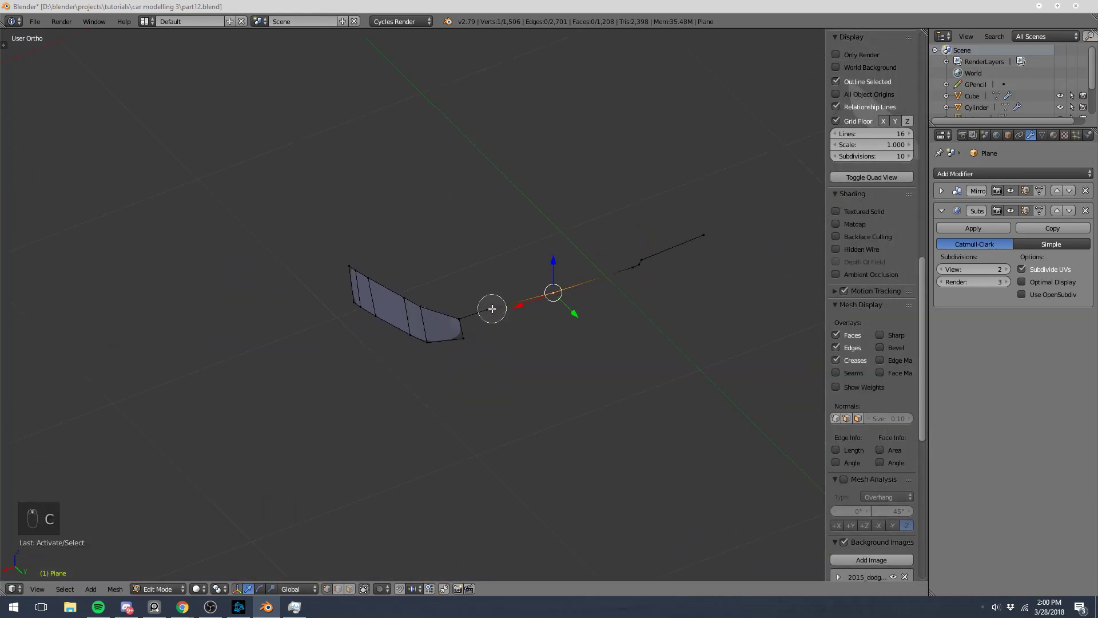
{"action": "mouse_move", "coordinate": [490, 307]}
{"action": "left_mouse_down"}
{"action": "mouse_move", "coordinate": [701, 255]}
{"action": "mouse_move", "coordinate": [579, 275]}
{"action": "left_mouse_up"}
{"action": "right_click", "coordinate": [610, 253]}
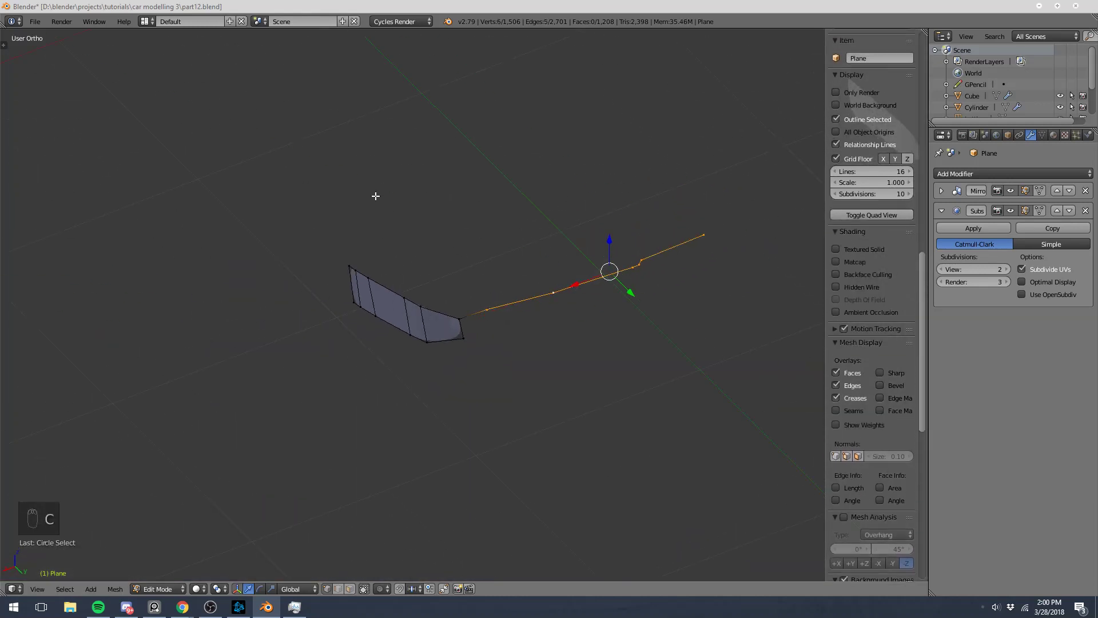
{"action": "key", "text": "ctrl+KP_1"}
{"action": "scroll", "coordinate": [701, 441], "scroll_direction": "up", "scroll_amount": 5}
{"action": "key", "text": "e"}
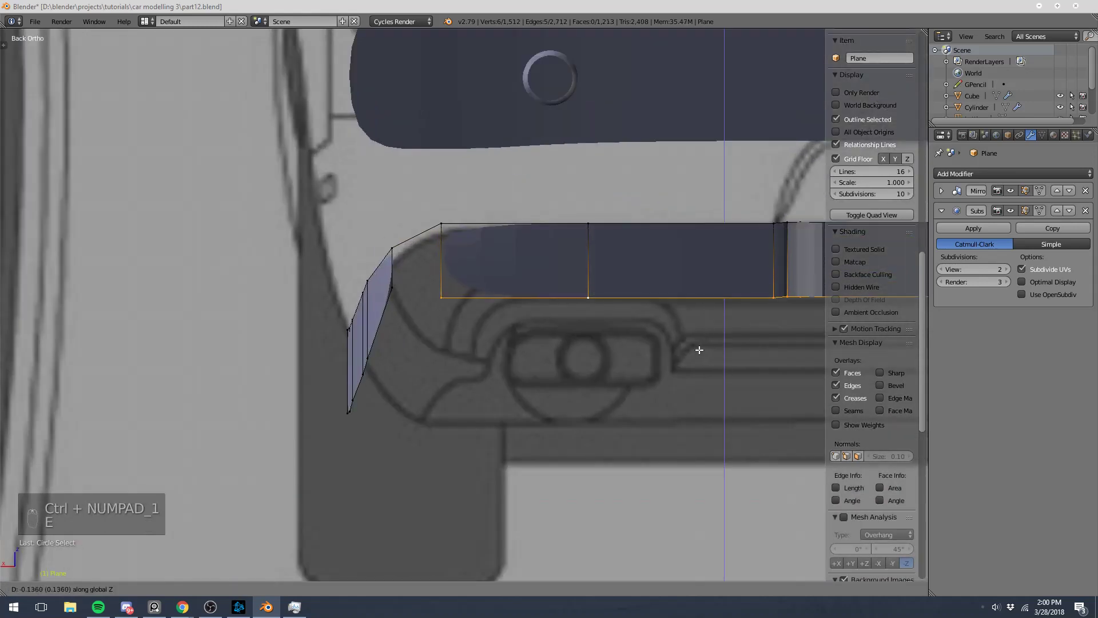
{"action": "left_click", "coordinate": [699, 350]}
- Slide the rear strip's outer lower vertex inward along its bottom edge to slant the strip's end
{"action": "right_click", "coordinate": [441, 297]}
{"action": "key", "text": "g"}
{"action": "key", "text": "g"}
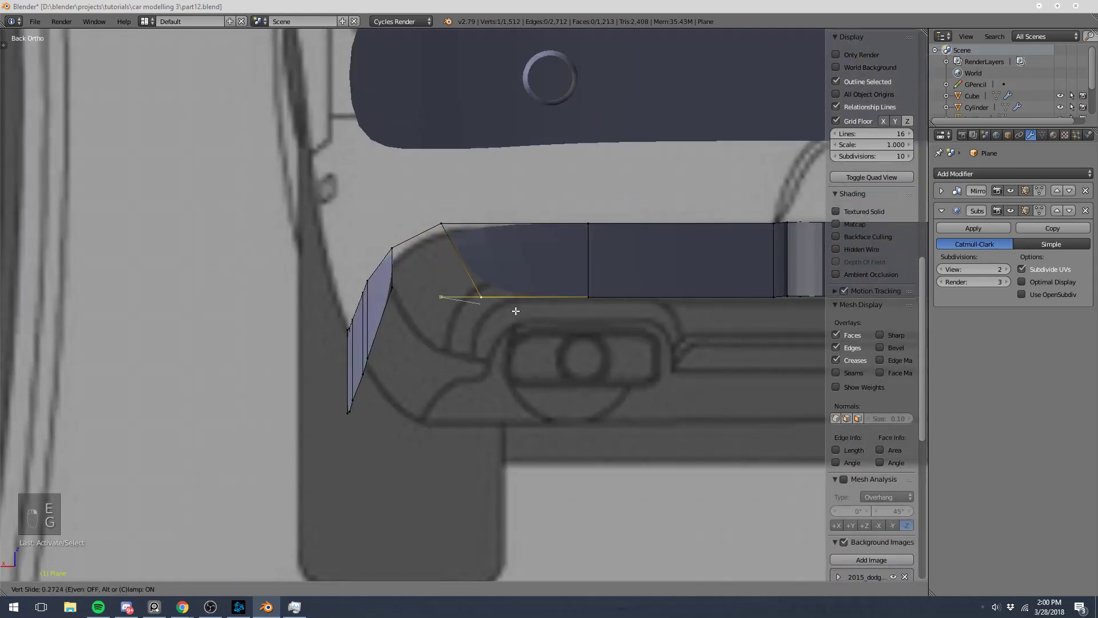
{"action": "left_click", "coordinate": [526, 313]}
- Move the side strip's lower edge loop inward in the back view to match the bumper corner in the blueprint
{"action": "right_click", "coordinate": [327, 371], "text": "alt"}
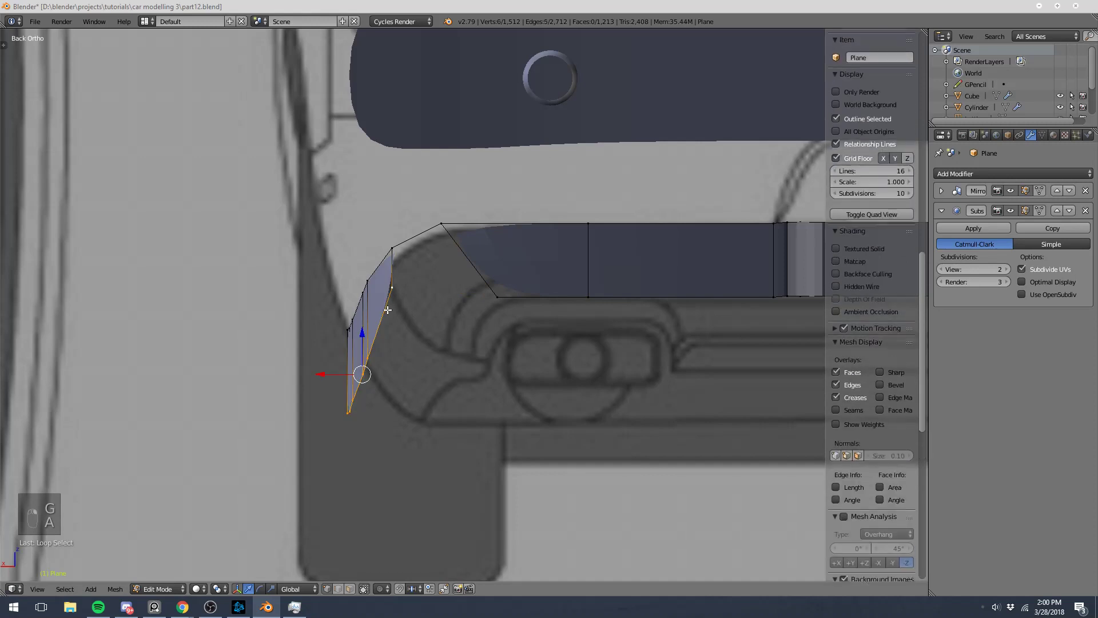
{"action": "key", "text": "g"}
{"action": "left_click", "coordinate": [389, 374]}
{"action": "key", "text": "g"}
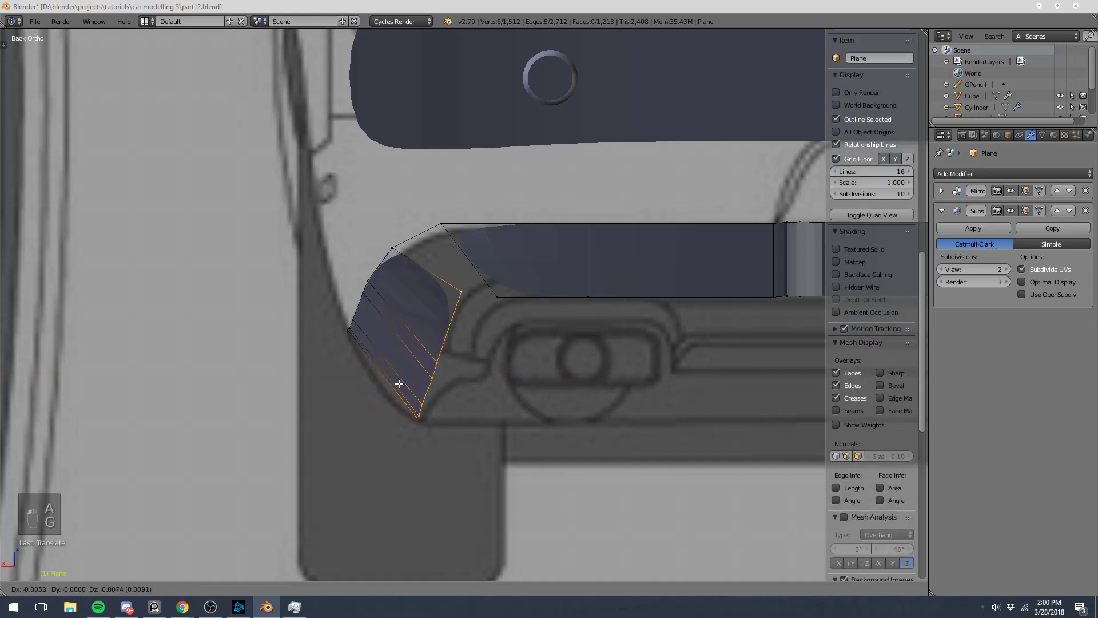
{"action": "left_click", "coordinate": [398, 397]}
- Slide the side strip's rearmost lower vertex about 0.31 down along the strip's lower edge
{"action": "right_click", "coordinate": [461, 293]}
{"action": "key", "text": "g"}
{"action": "key", "text": "g"}
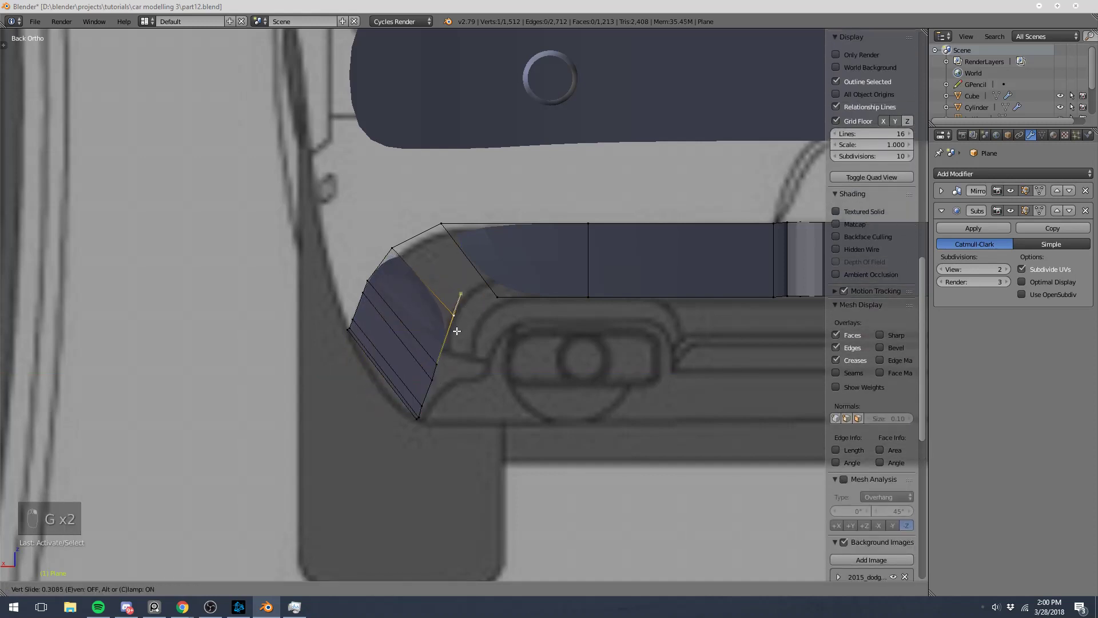
{"action": "left_click", "coordinate": [396, 280]}
- Fill the gap between the side and rear strips with a four-sided face and check the corner on the whole car
{"action": "right_click", "coordinate": [390, 252], "text": "shift"}
{"action": "right_click", "coordinate": [445, 223], "text": "shift"}
{"action": "right_click", "coordinate": [500, 302], "text": "shift"}
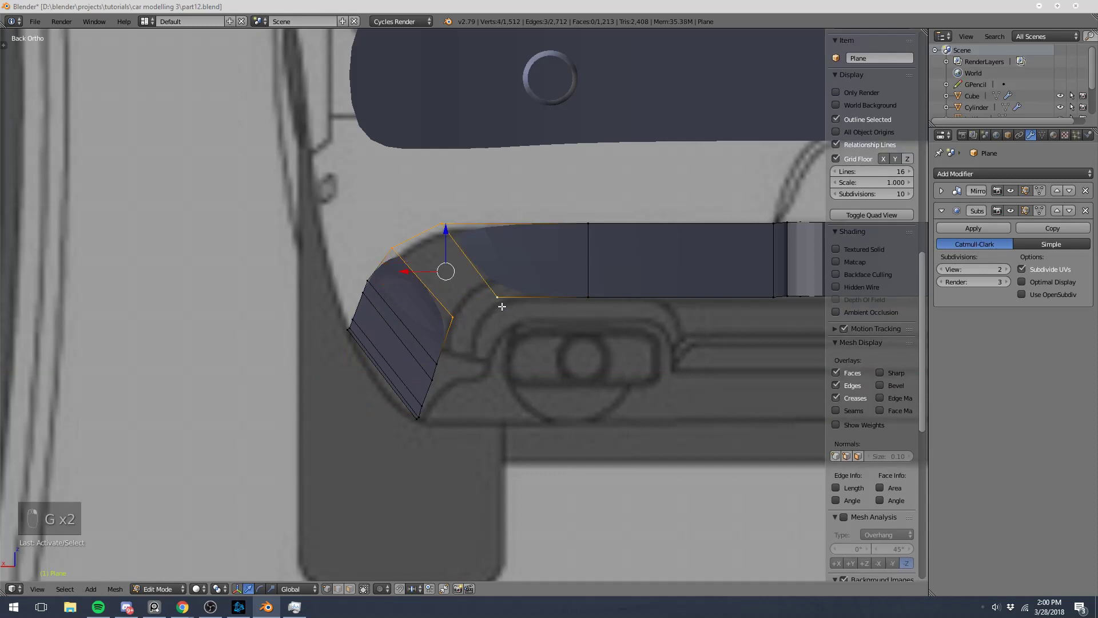
{"action": "right_click", "coordinate": [454, 321], "text": "shift"}
{"action": "key", "text": "f"}
{"action": "scroll", "coordinate": [535, 318], "scroll_direction": "down", "scroll_amount": 8}
{"action": "key", "text": "Tab"}
{"action": "middle_click_drag", "start_coordinate": [537, 324], "coordinate": [606, 315]}
{"action": "key", "text": "Tab"}
- Select the rear strip's lower vertices and move them up to the cutout line in the back blueprint
{"action": "key", "text": "KP_3"}
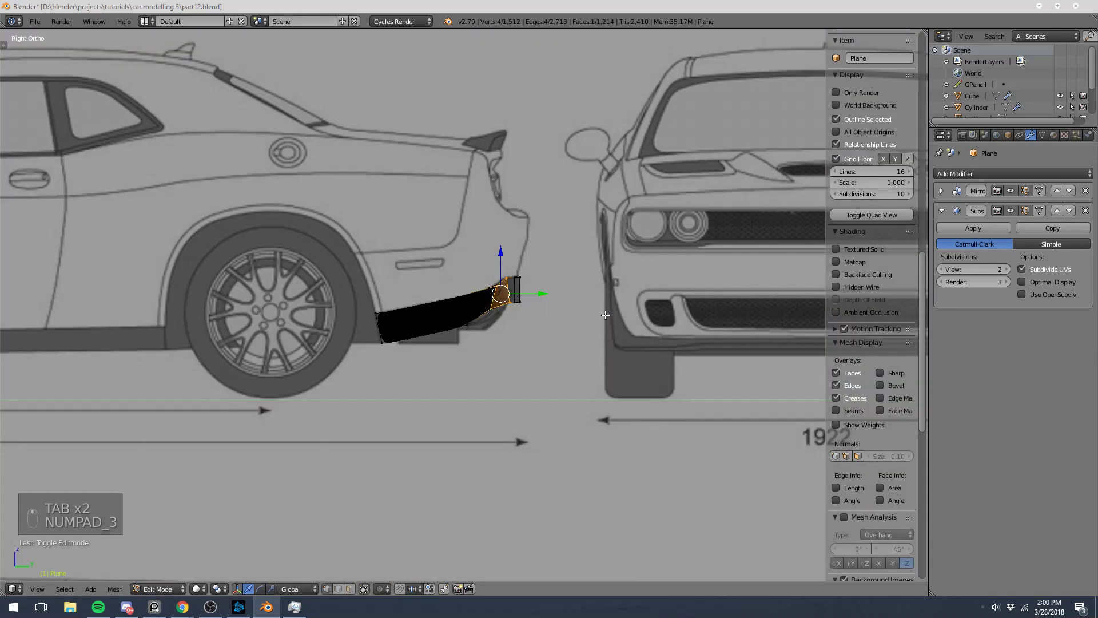
{"action": "scroll", "coordinate": [606, 315], "scroll_direction": "up", "scroll_amount": 7}
{"action": "key", "text": "z"}
{"action": "key", "text": "a"}
{"action": "key", "text": "b"}
{"action": "left_click_drag", "start_coordinate": [614, 275], "coordinate": [681, 295]}
{"action": "key", "text": "ctrl+KP_1"}
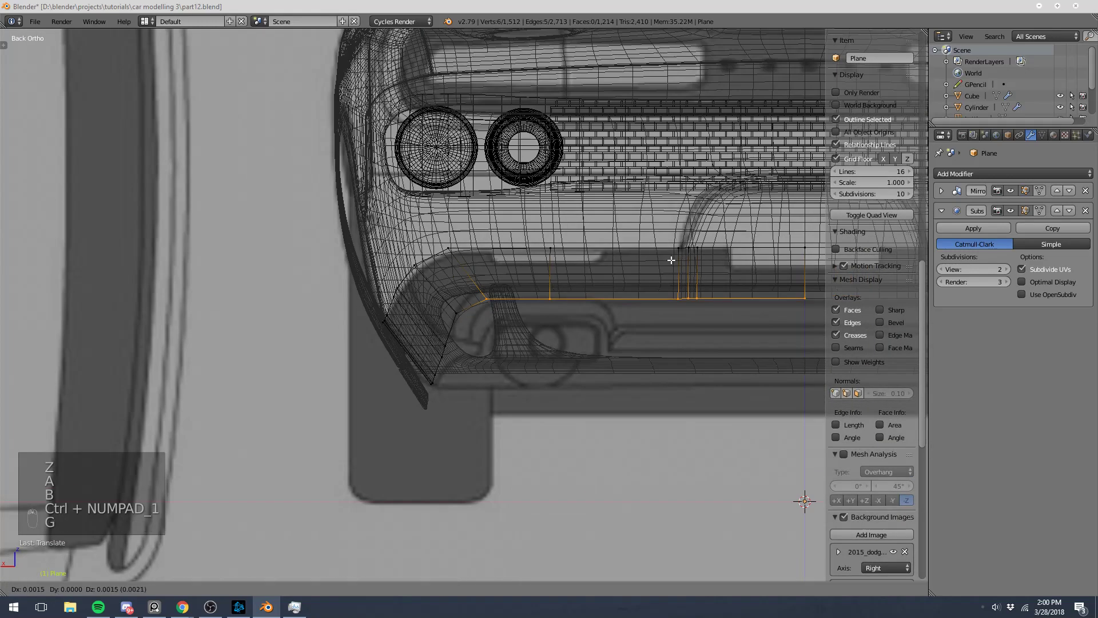
{"action": "key", "text": "g"}
{"action": "left_click", "coordinate": [669, 208]}
- Slide the lower vertex at the bumper's rear corner to smooth the curve above the exhaust cutout
{"action": "key", "text": "z"}
{"action": "right_click", "coordinate": [493, 285]}
{"action": "key", "text": "g"}
{"action": "key", "text": "g"}
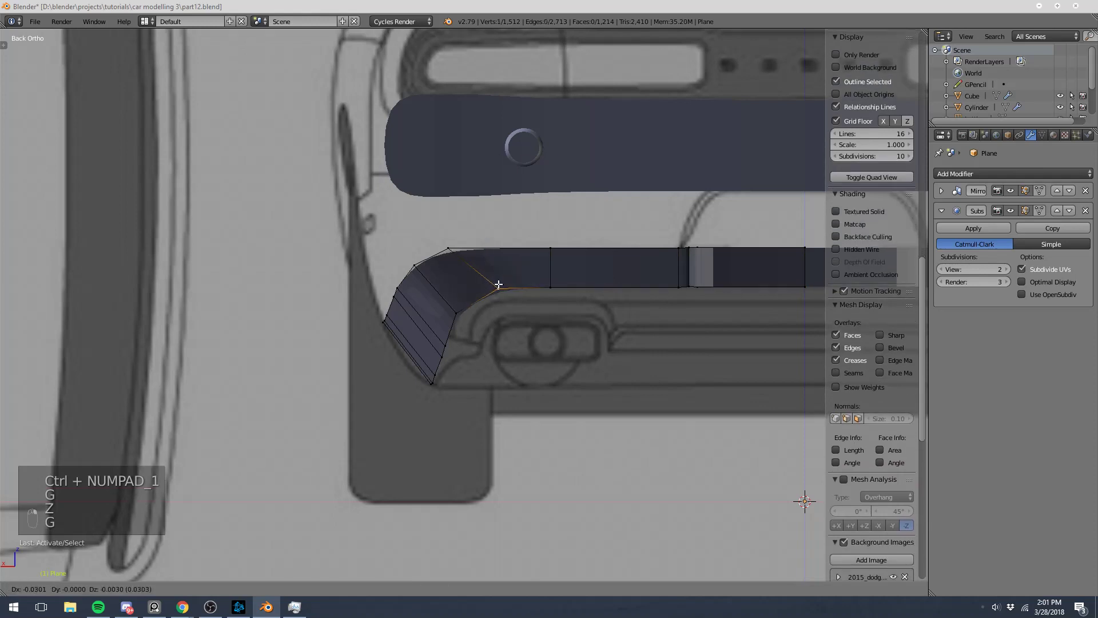
{"action": "left_click", "coordinate": [485, 286]}
- Recalculate the normals of the whole lower bumper strip and check its shading on the car body
{"action": "key", "text": "KP_3"}
{"action": "scroll", "coordinate": [538, 303], "scroll_direction": "up", "scroll_amount": 4}
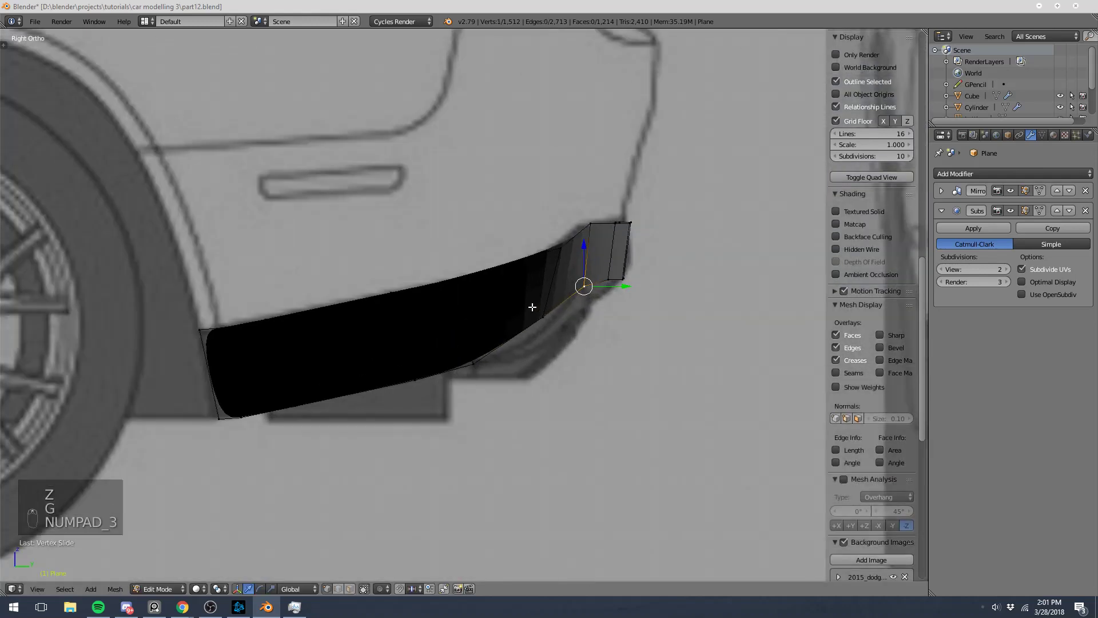
{"action": "key", "text": "z"}
{"action": "key", "text": "a"}
{"action": "key", "text": "a"}
{"action": "key", "text": "z"}
{"action": "key", "text": "a"}
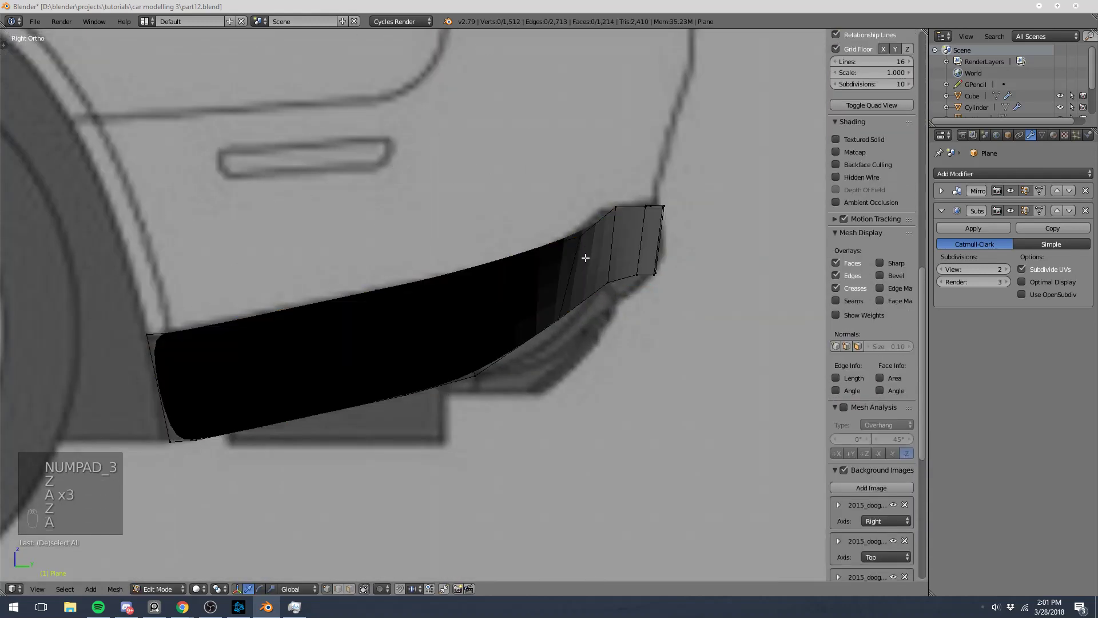
{"action": "key", "text": "a"}
{"action": "key", "text": "ctrl+n"}
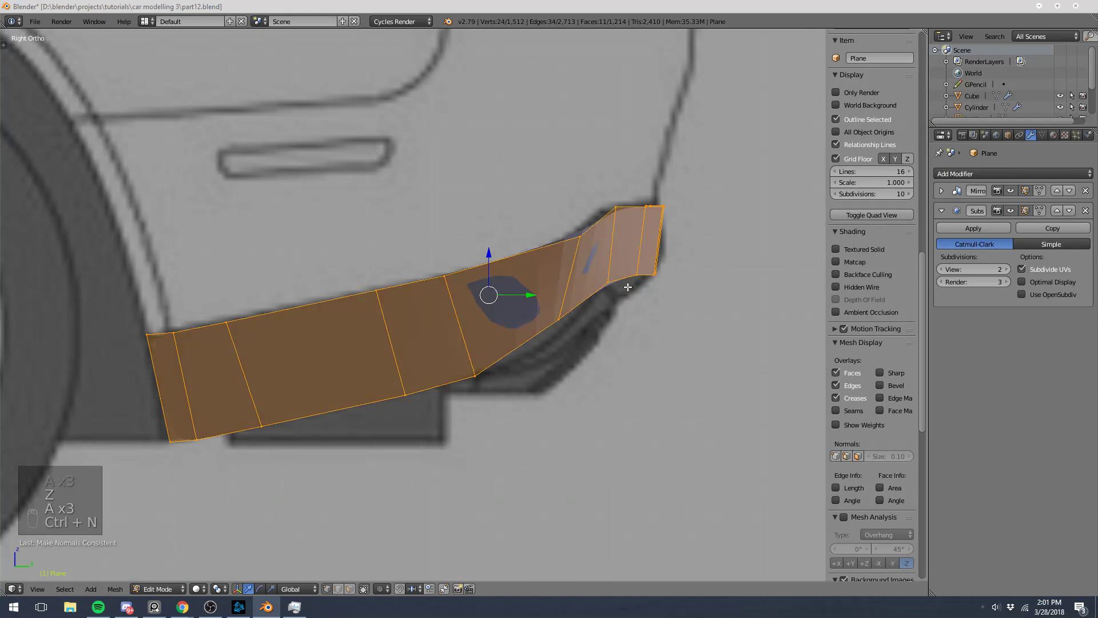
{"action": "key", "text": "Tab"}
{"action": "scroll", "coordinate": [622, 283], "scroll_direction": "down", "scroll_amount": 6}
{"action": "middle_click_drag", "start_coordinate": [619, 279], "coordinate": [512, 281]}
- Slide the lower bumper's upper edge loop down by about 0.03 to open a narrow seam below the body
{"action": "key", "text": "KP_3"}
{"action": "key", "text": "Tab"}
{"action": "scroll", "coordinate": [511, 285], "scroll_direction": "up", "scroll_amount": 10}
{"action": "key", "text": "a"}
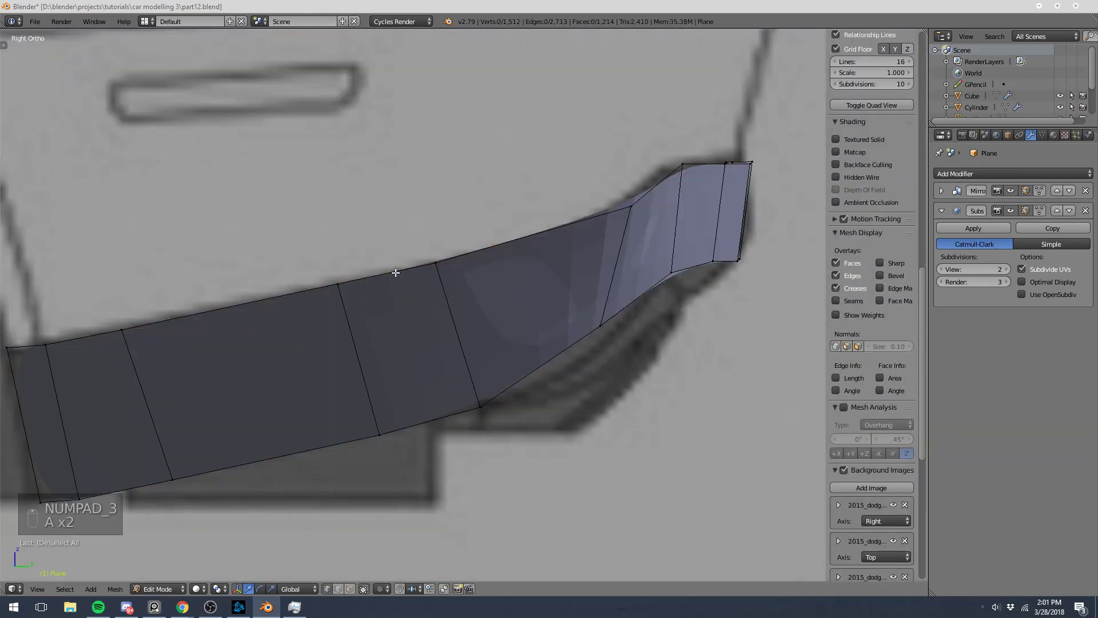
{"action": "right_click", "coordinate": [395, 272], "text": "alt"}
{"action": "key", "text": "g"}
{"action": "key", "text": "g"}
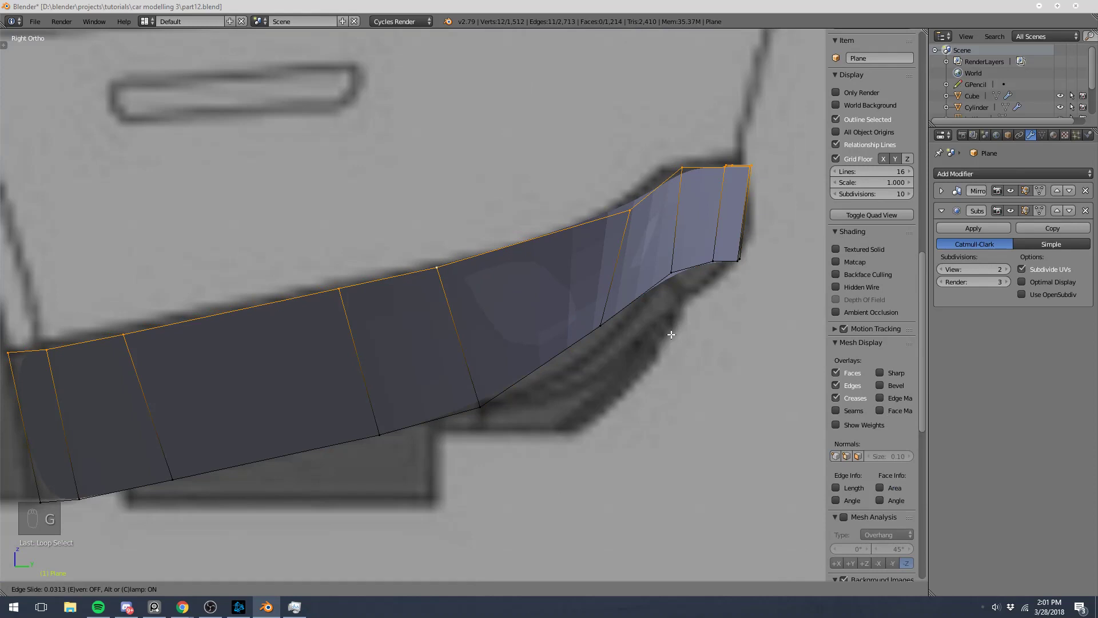
{"action": "left_click", "coordinate": [671, 334]}
- Examine the seam between the lower bumper and the body in the side view
{"action": "key", "text": "Tab"}
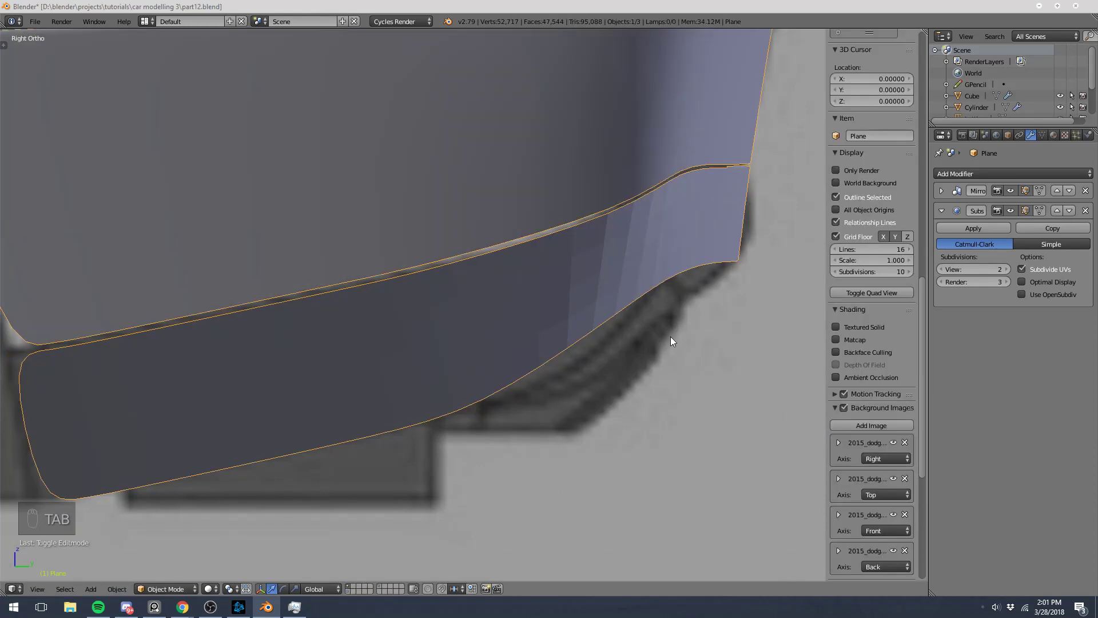
{"action": "scroll", "coordinate": [670, 337], "scroll_direction": "down", "scroll_amount": 5}
{"action": "scroll", "coordinate": [671, 338], "scroll_direction": "down", "scroll_amount": 3}
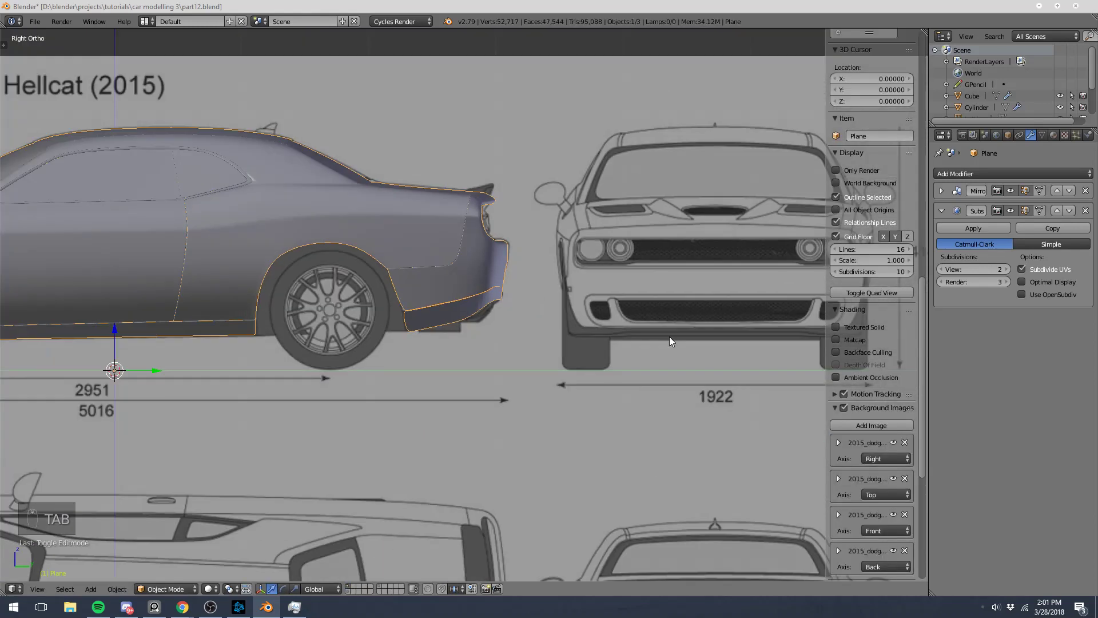
{"action": "scroll", "coordinate": [669, 336], "scroll_direction": "up", "scroll_amount": 8}
{"action": "key", "text": "Tab"}
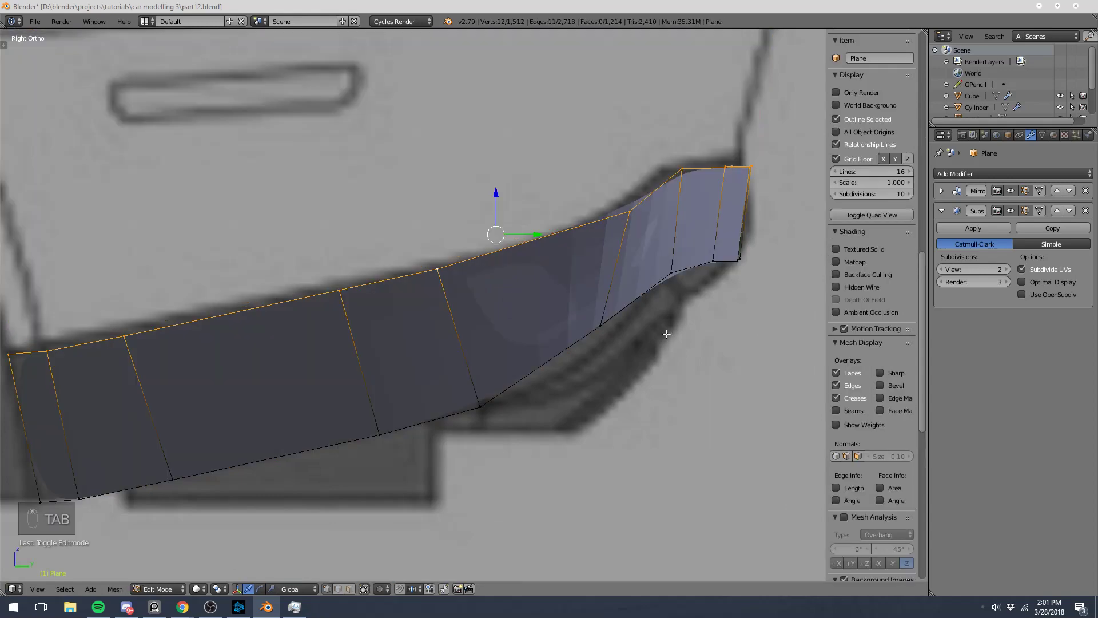
{"action": "key", "text": "Tab"}
{"action": "key", "text": "Tab"}
{"action": "key", "text": "a"}
{"action": "key", "text": "a"}
{"action": "key", "text": "a"}
{"action": "key", "text": "a"}
{"action": "scroll", "coordinate": [320, 294], "scroll_direction": "down", "scroll_amount": 5}
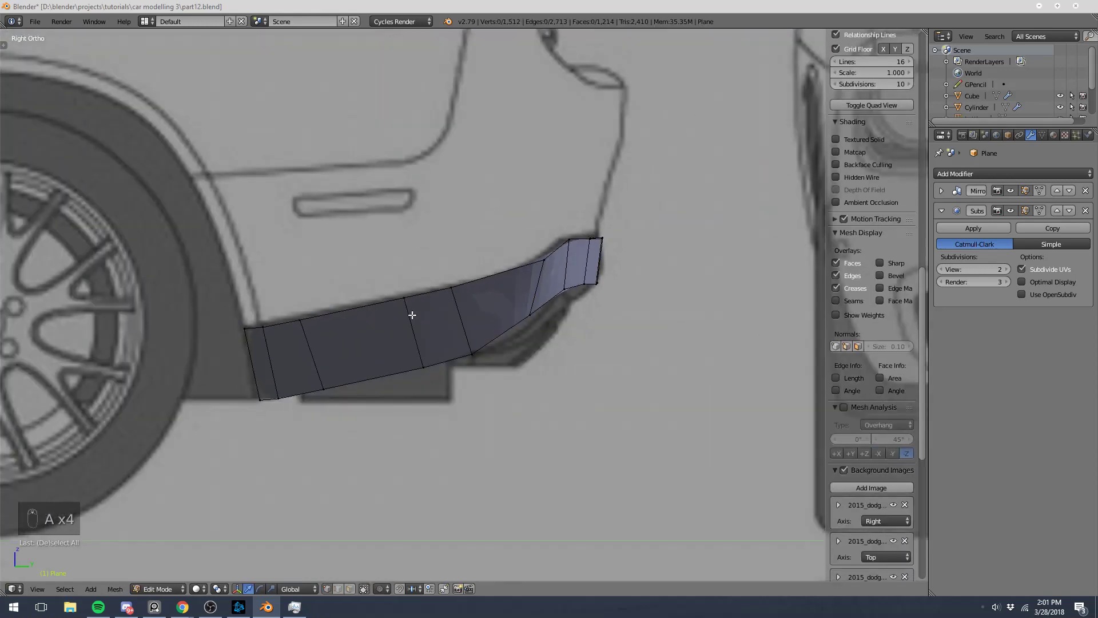
- Examine the lower bumper's shape and corner against the back blueprint
{"action": "key", "text": "Tab"}
{"action": "middle_click_drag", "start_coordinate": [412, 314], "coordinate": [439, 304]}
{"action": "key", "text": "ctrl+KP_1"}
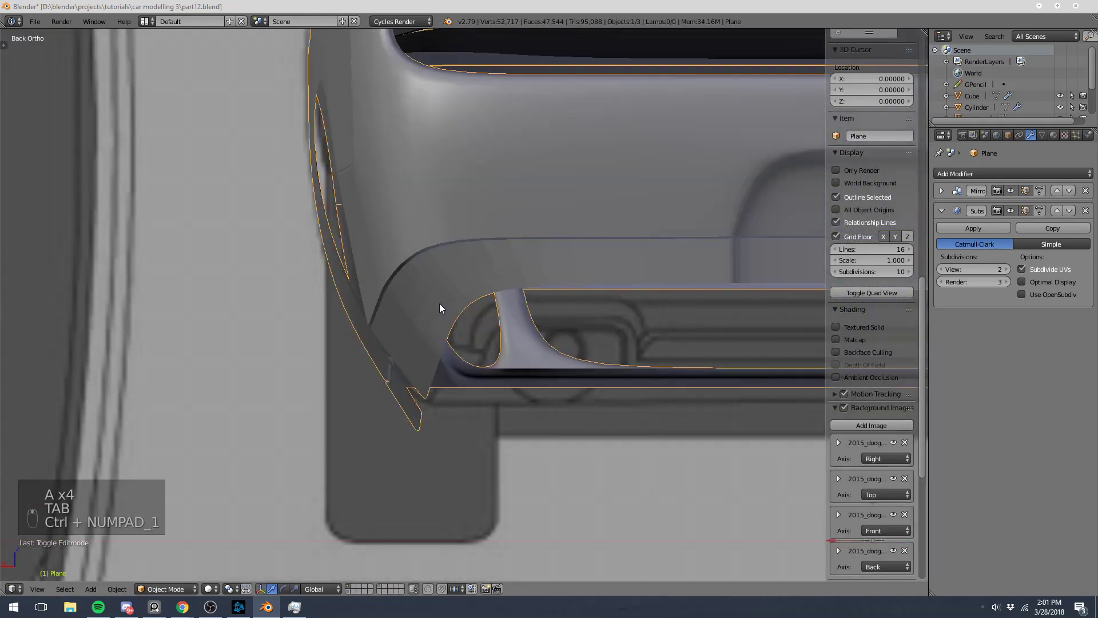
{"action": "key", "text": "Tab"}
{"action": "scroll", "coordinate": [552, 275], "scroll_direction": "up", "scroll_amount": 2}
{"action": "scroll", "coordinate": [570, 276], "scroll_direction": "down", "scroll_amount": 2}
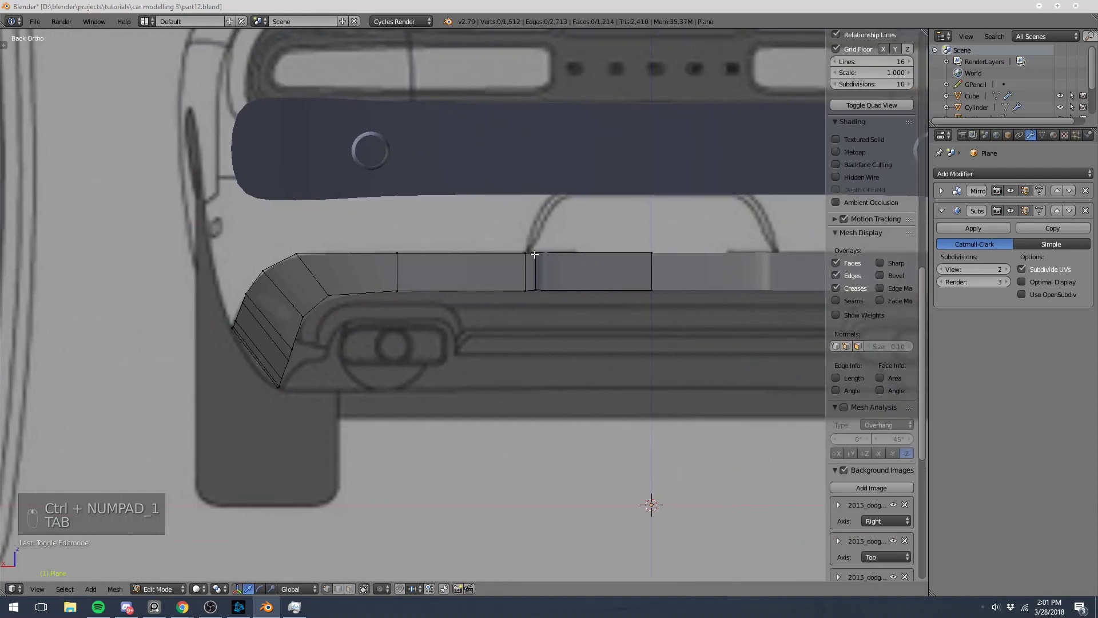
{"action": "middle_click_drag", "start_coordinate": [428, 270], "coordinate": [495, 279]}
- Pull the lower bumper's centre and recess edges rearward in the top view to straighten the strip's inward dip
{"action": "key", "text": "KP_7"}
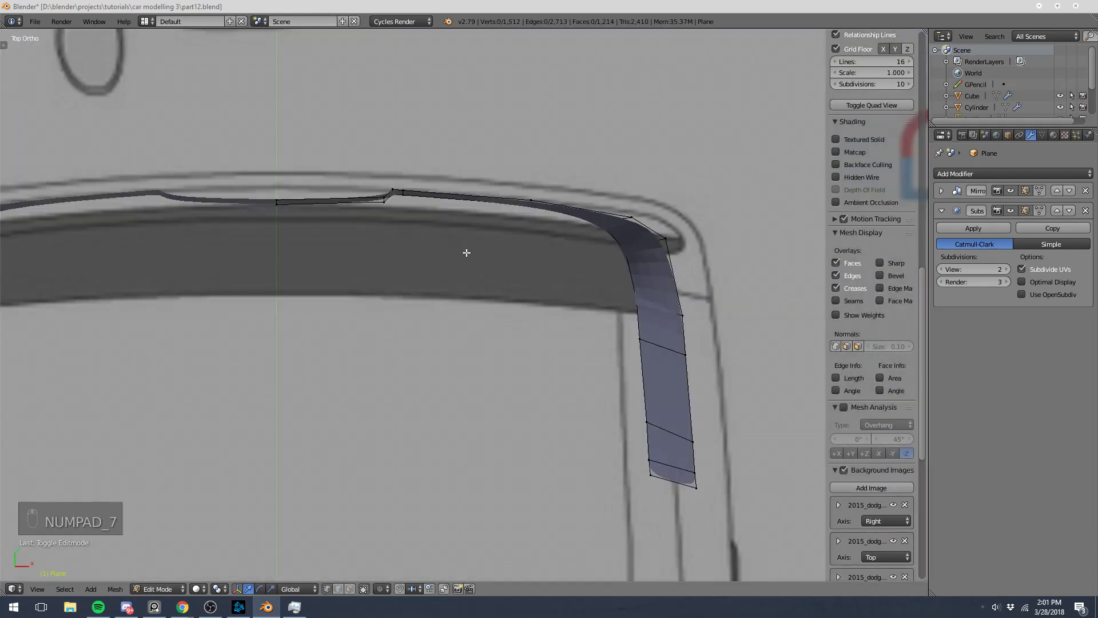
{"action": "key", "text": "b"}
{"action": "left_click_drag", "start_coordinate": [261, 174], "coordinate": [294, 222]}
{"action": "key", "text": "z"}
{"action": "key", "text": "b"}
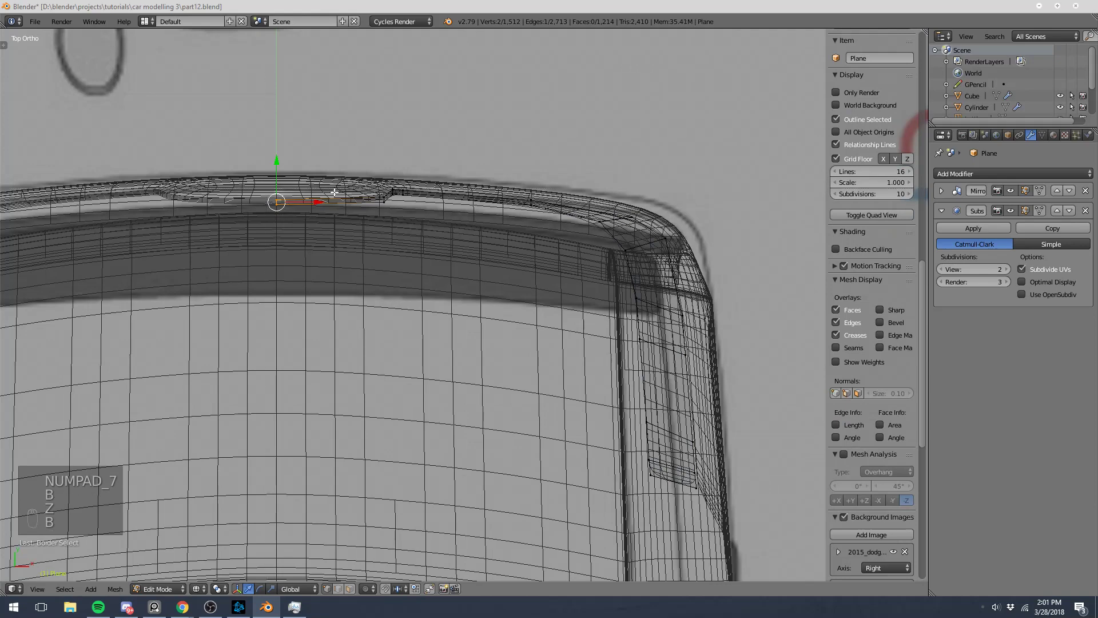
{"action": "middle_click_drag", "start_coordinate": [332, 191], "coordinate": [409, 258], "text": "shift"}
{"action": "scroll", "coordinate": [454, 248], "scroll_direction": "up", "scroll_amount": 5}
{"action": "key", "text": "z"}
{"action": "key", "text": "b"}
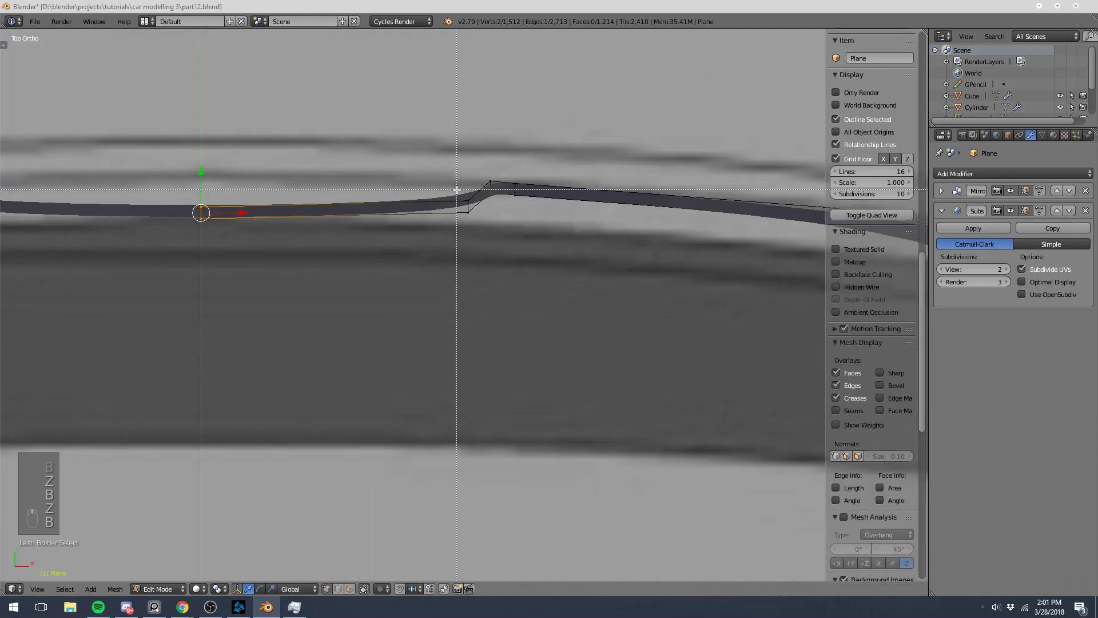
{"action": "left_click_drag", "start_coordinate": [457, 189], "coordinate": [478, 221]}
{"action": "left_click_drag", "start_coordinate": [341, 174], "coordinate": [330, 151]}
- Nudge the lower bumper's centre edge slightly rearward to smooth its curve and check the gap at the licence-plate recess
{"action": "key", "text": "b"}
{"action": "middle_click_drag", "start_coordinate": [473, 159], "coordinate": [403, 196]}
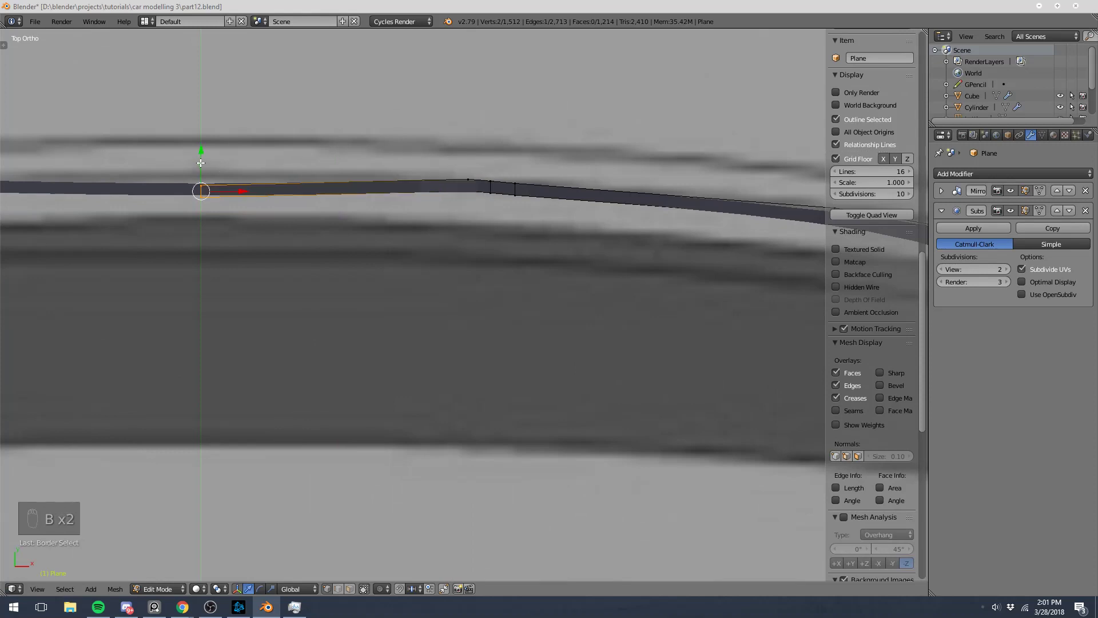
{"action": "left_click_drag", "start_coordinate": [200, 162], "coordinate": [201, 152]}
{"action": "scroll", "coordinate": [416, 182], "scroll_direction": "down", "scroll_amount": 5}
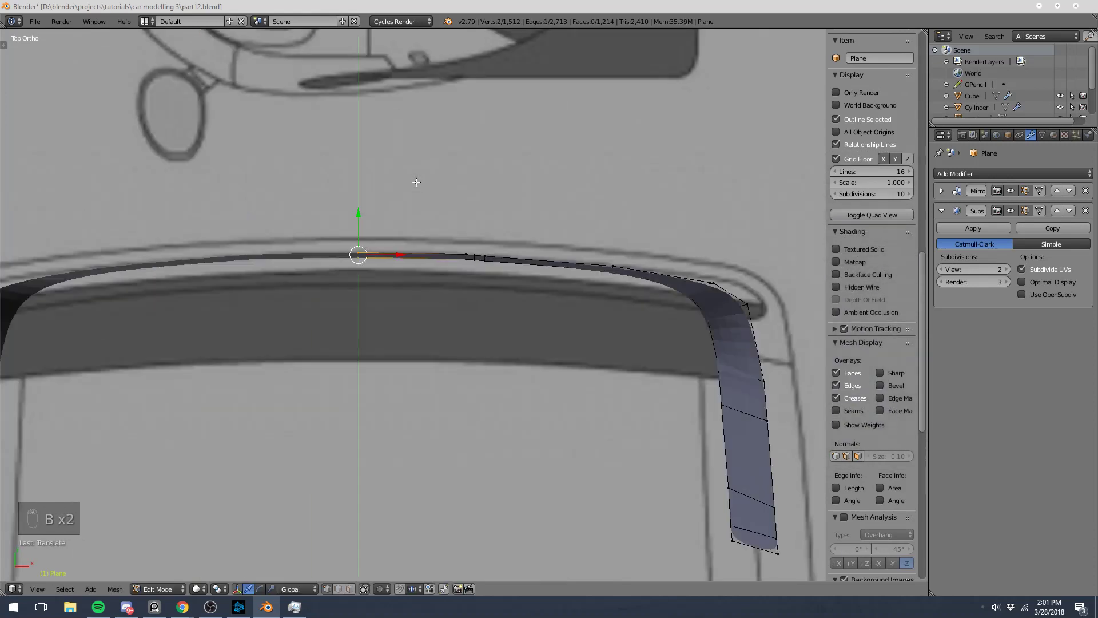
{"action": "key", "text": "Tab"}
{"action": "middle_click_drag", "start_coordinate": [583, 232], "coordinate": [242, 147]}
{"action": "scroll", "coordinate": [351, 229], "scroll_direction": "up", "scroll_amount": 5}
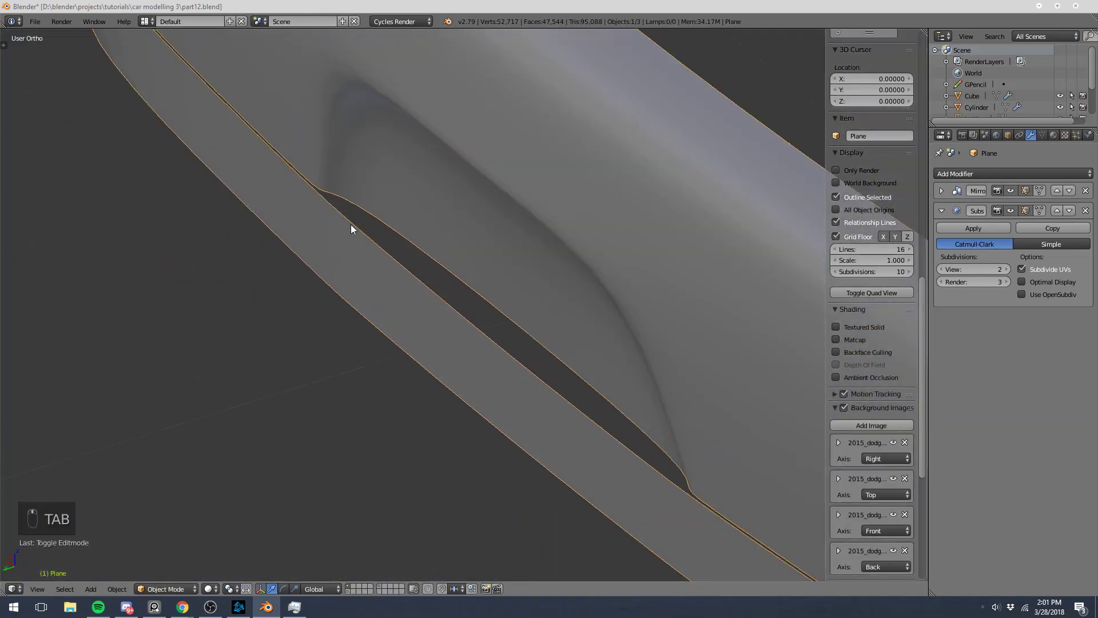
- Examine the straightened lower bumper's edge loops against the back blueprint
{"action": "key", "text": "Tab"}
{"action": "key", "text": "a"}
{"action": "key", "text": "a"}
{"action": "key", "text": "a"}
{"action": "scroll", "coordinate": [374, 233], "scroll_direction": "down", "scroll_amount": 4}
{"action": "middle_click_drag", "start_coordinate": [375, 233], "coordinate": [458, 159]}
{"action": "key", "text": "ctrl+KP_1"}
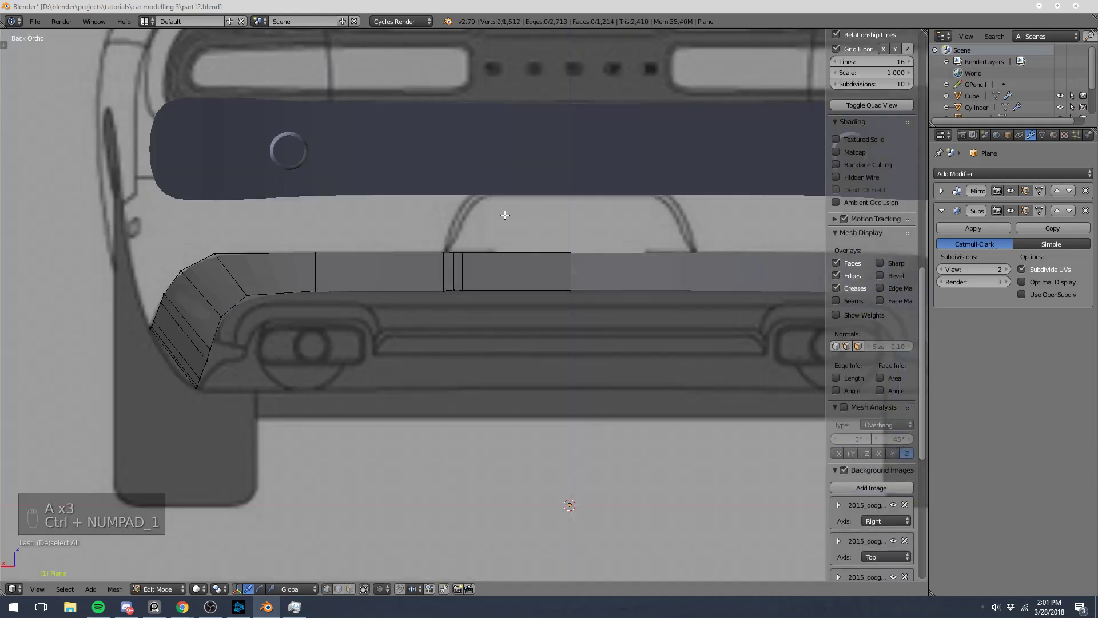
{"action": "scroll", "coordinate": [505, 215], "scroll_direction": "up", "scroll_amount": 4}
- Try to remove the middle of the three closely spaced edge loops at the recess, and undo it
{"action": "right_click", "coordinate": [442, 240], "text": "alt"}
{"action": "key", "text": "x"}
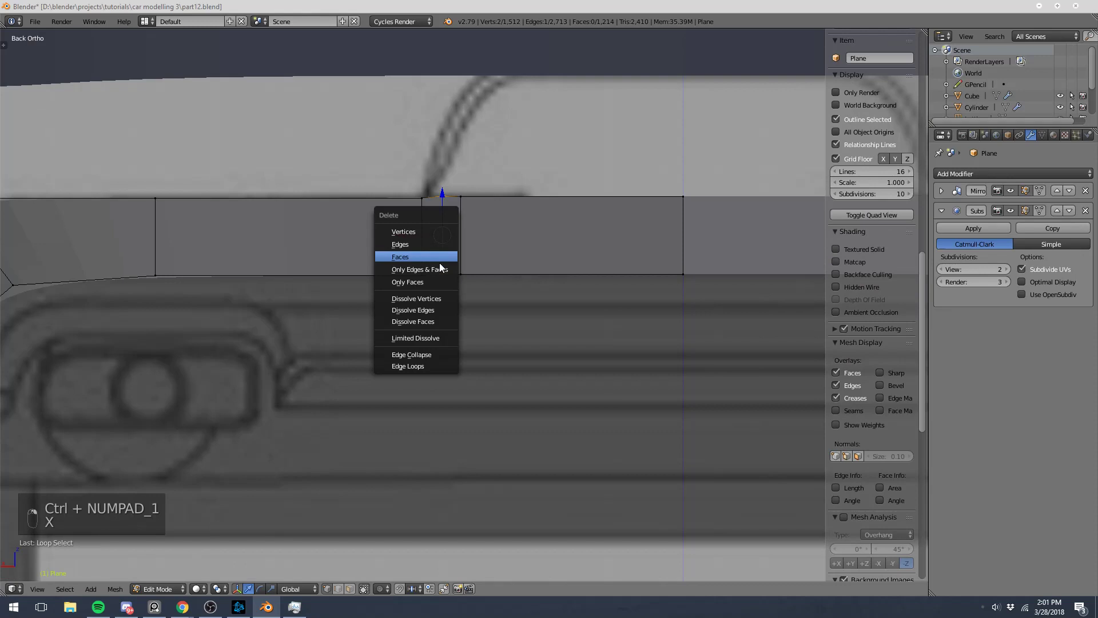
{"action": "left_click", "coordinate": [413, 365]}
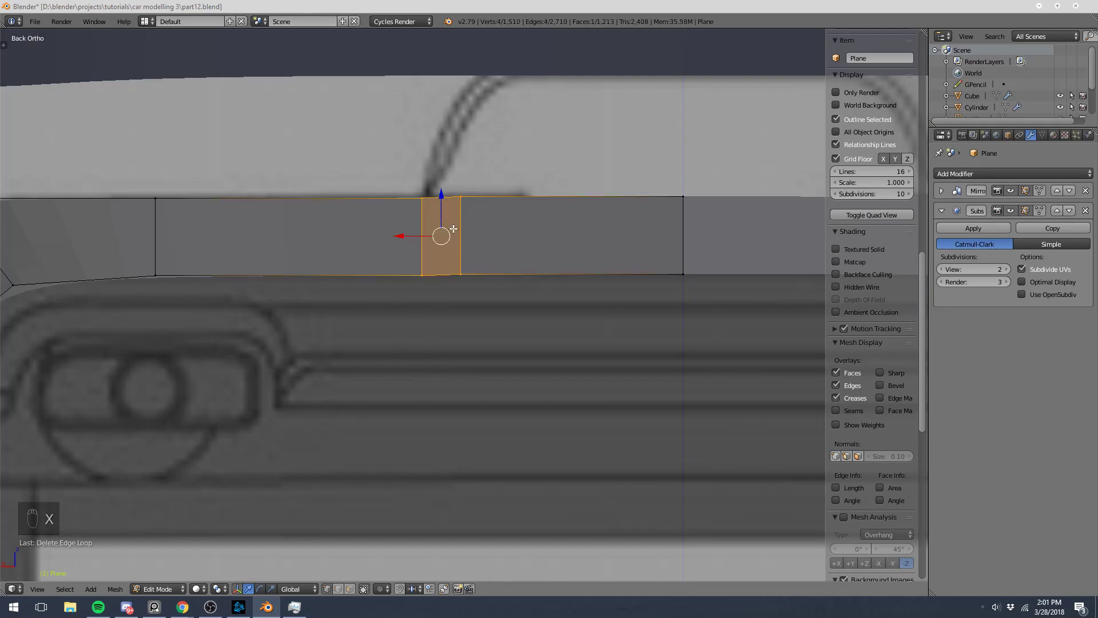
{"action": "key", "text": "ctrl+z"}
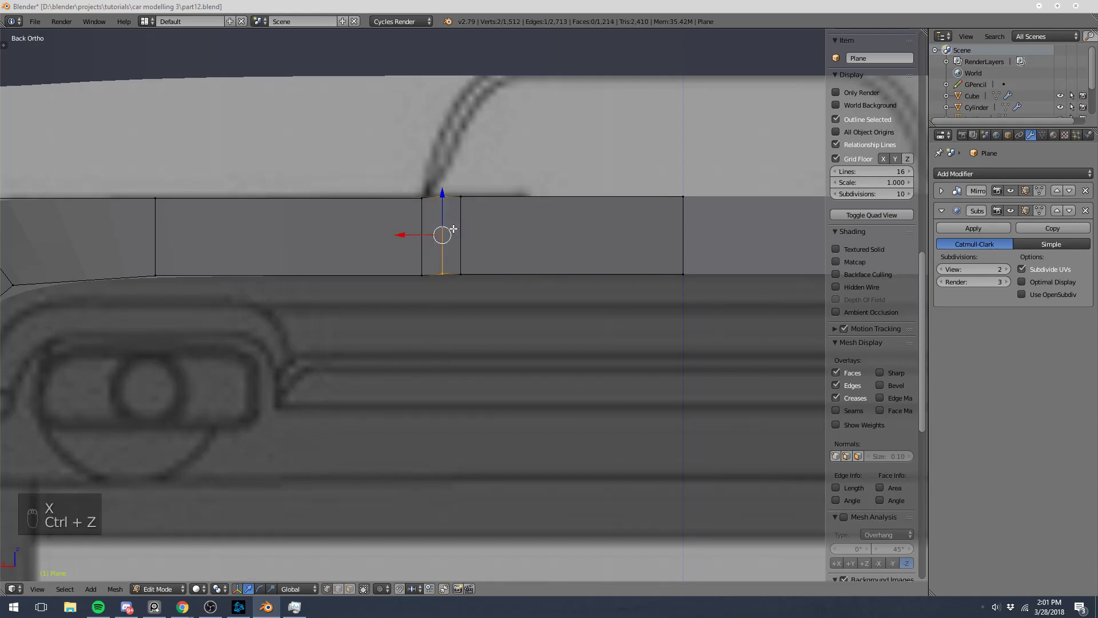
- Delete the two surplus vertical edge loops at the recess edge, keeping the one aligned with the licence-plate outline
{"action": "key", "text": "a"}
{"action": "right_click", "coordinate": [445, 246]}
{"action": "key", "text": "x"}
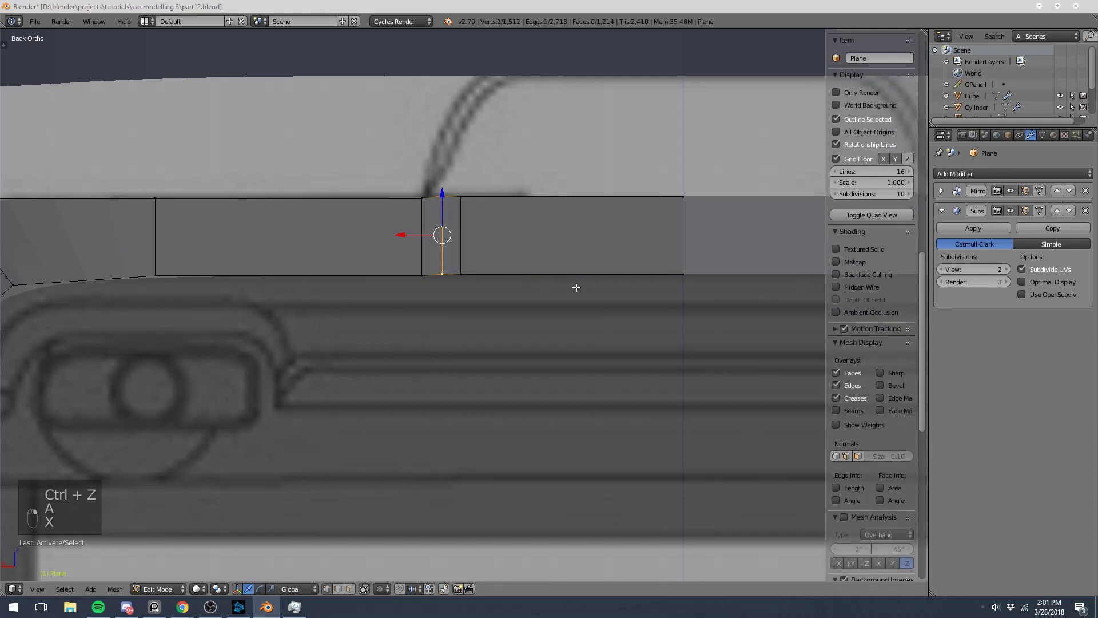
{"action": "key", "text": "x"}
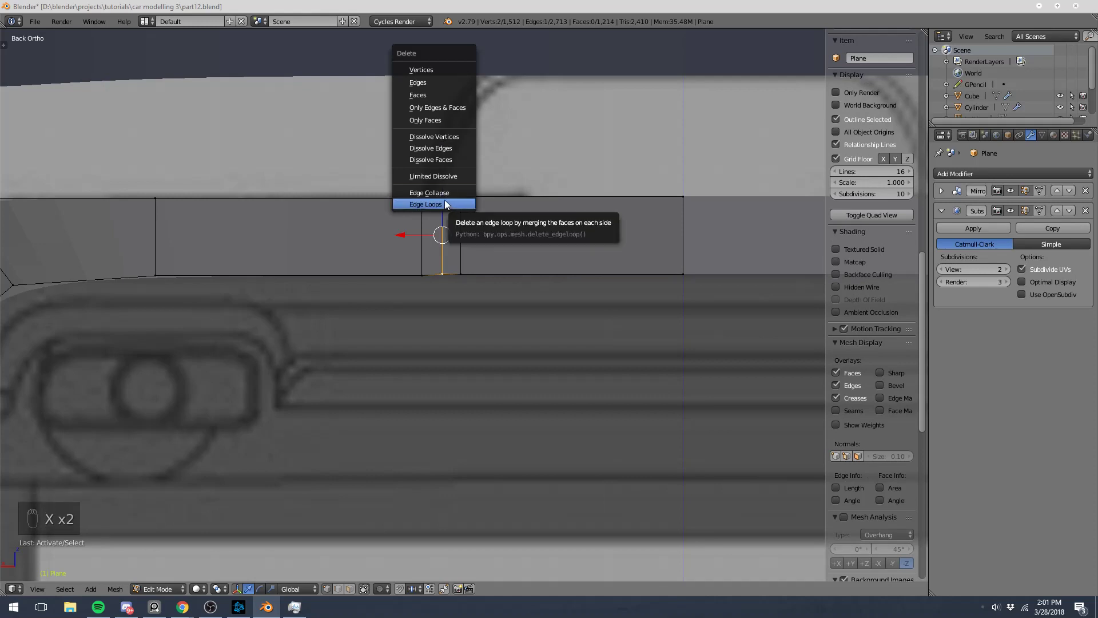
{"action": "left_click", "coordinate": [446, 203]}
{"action": "right_click", "coordinate": [460, 246]}
{"action": "key", "text": "x"}
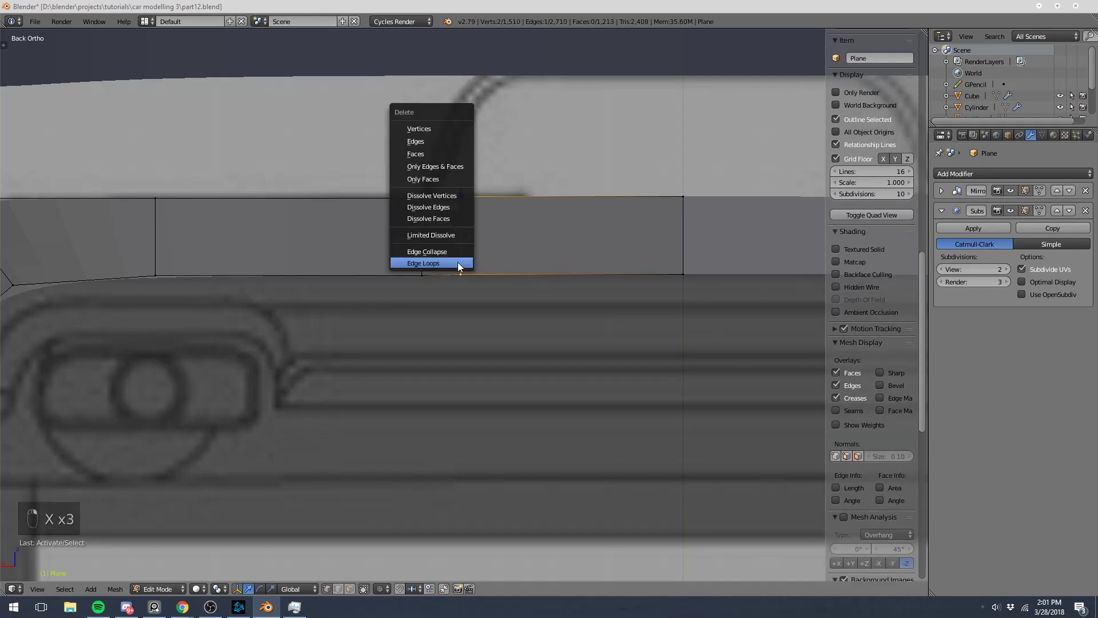
{"action": "left_click", "coordinate": [458, 262]}
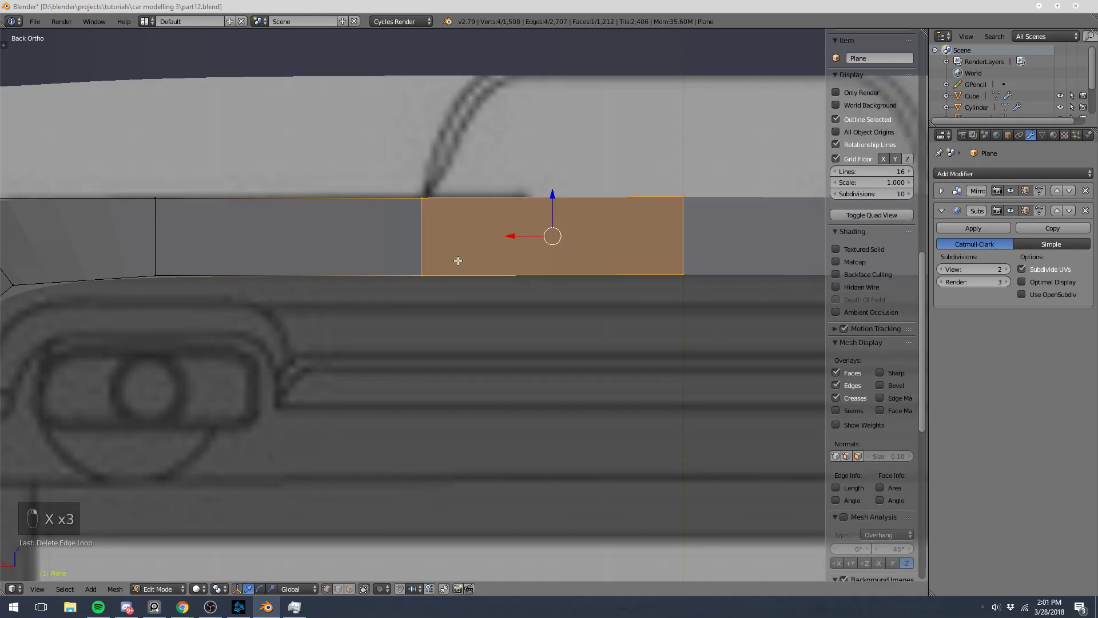
{"action": "key", "text": "a"}
- Add a centred loop cut along the full length of the lower bumper
{"action": "scroll", "coordinate": [457, 261], "scroll_direction": "down", "scroll_amount": 4}
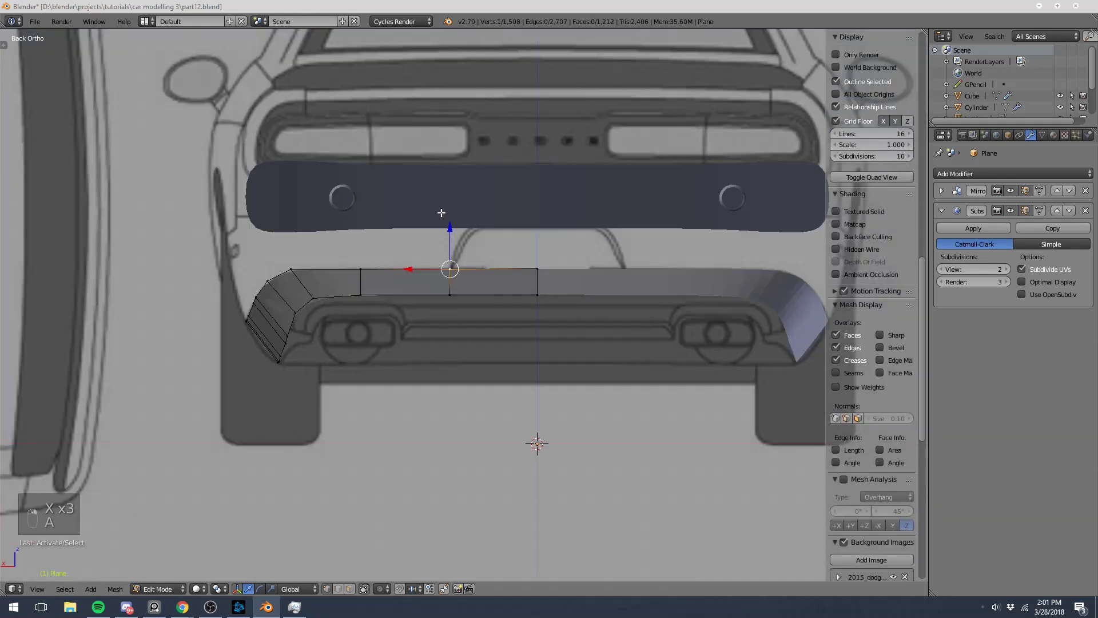
{"action": "scroll", "coordinate": [509, 194], "scroll_direction": "up", "scroll_amount": 3}
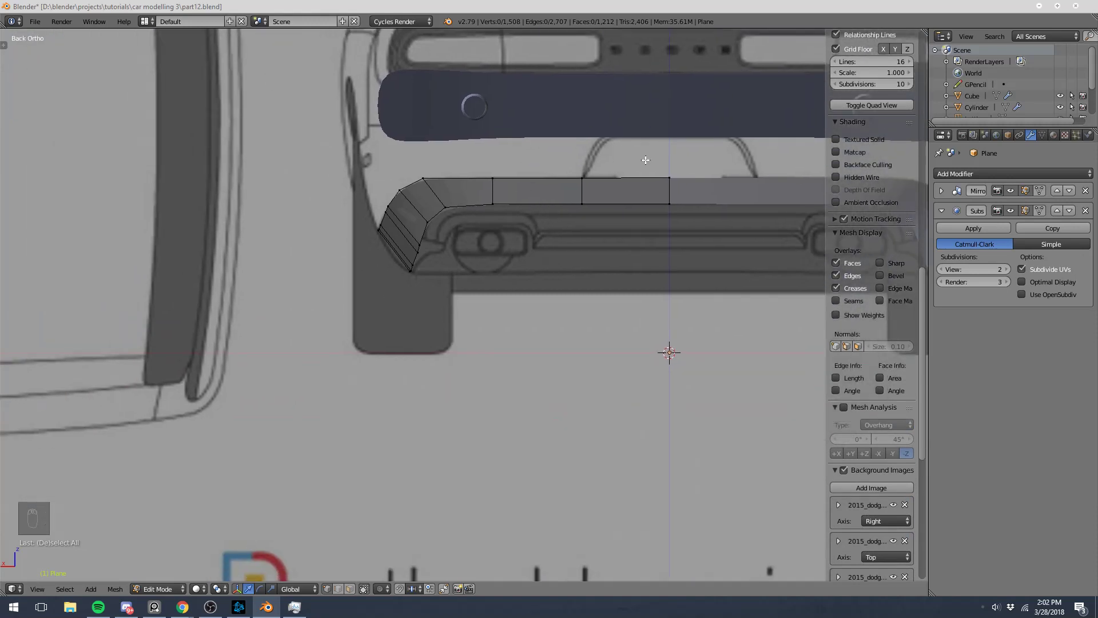
{"action": "scroll", "coordinate": [608, 218], "scroll_direction": "up", "scroll_amount": 1}
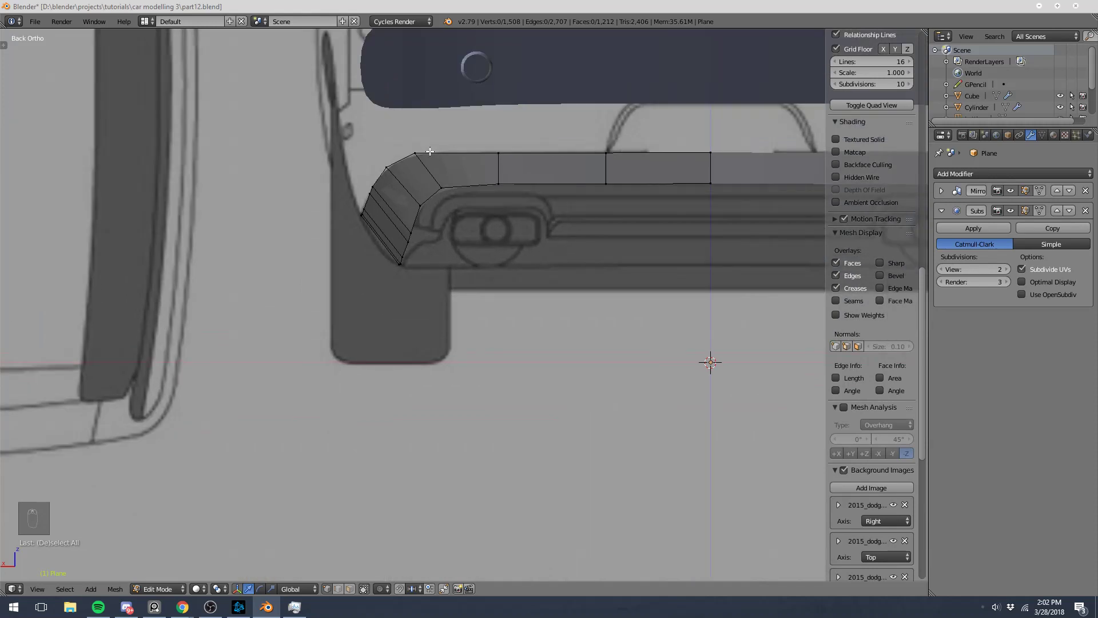
{"action": "key", "text": "ctrl+r"}
{"action": "left_click", "coordinate": [431, 167]}
{"action": "right_click", "coordinate": [431, 167]}
{"action": "scroll", "coordinate": [403, 160], "scroll_direction": "up", "scroll_amount": 2}
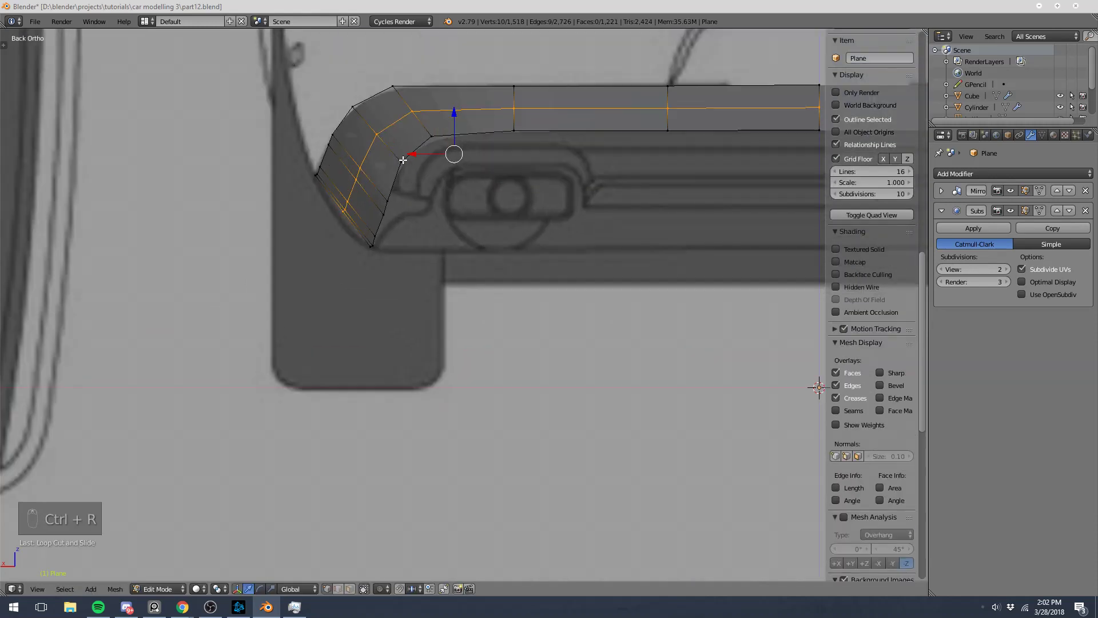
- Move the middle loop's vertices on the bumper's side section slightly outward and down to bulge it
{"action": "right_click", "coordinate": [365, 170]}
{"action": "right_click", "coordinate": [359, 180], "text": "shift"}
{"action": "right_click", "coordinate": [350, 201], "text": "shift"}
{"action": "right_click", "coordinate": [346, 210], "text": "shift"}
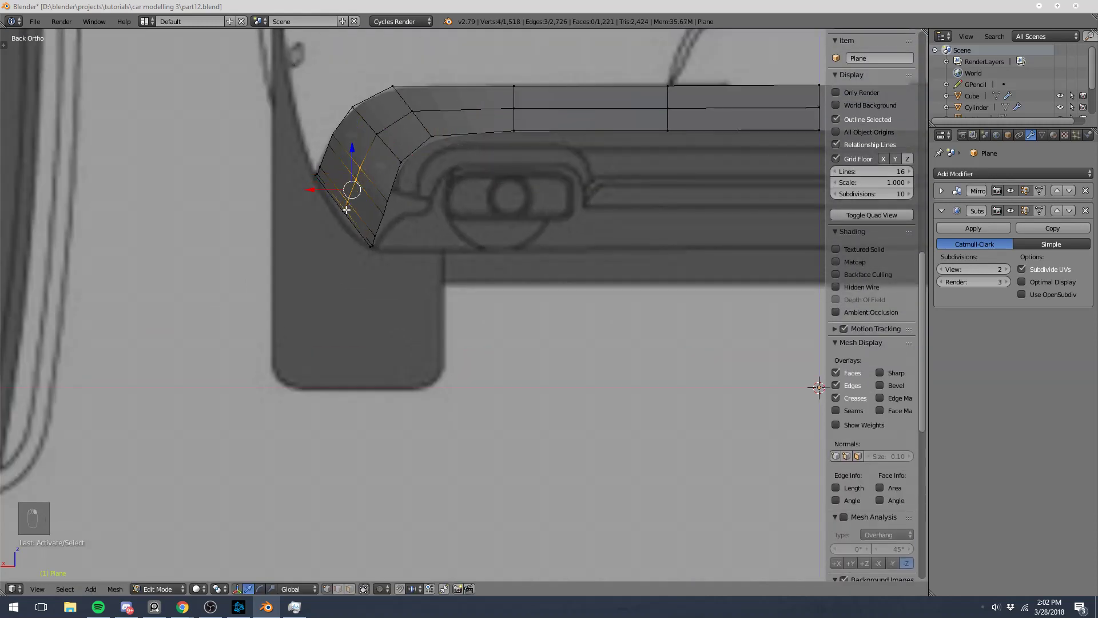
{"action": "key", "text": "g"}
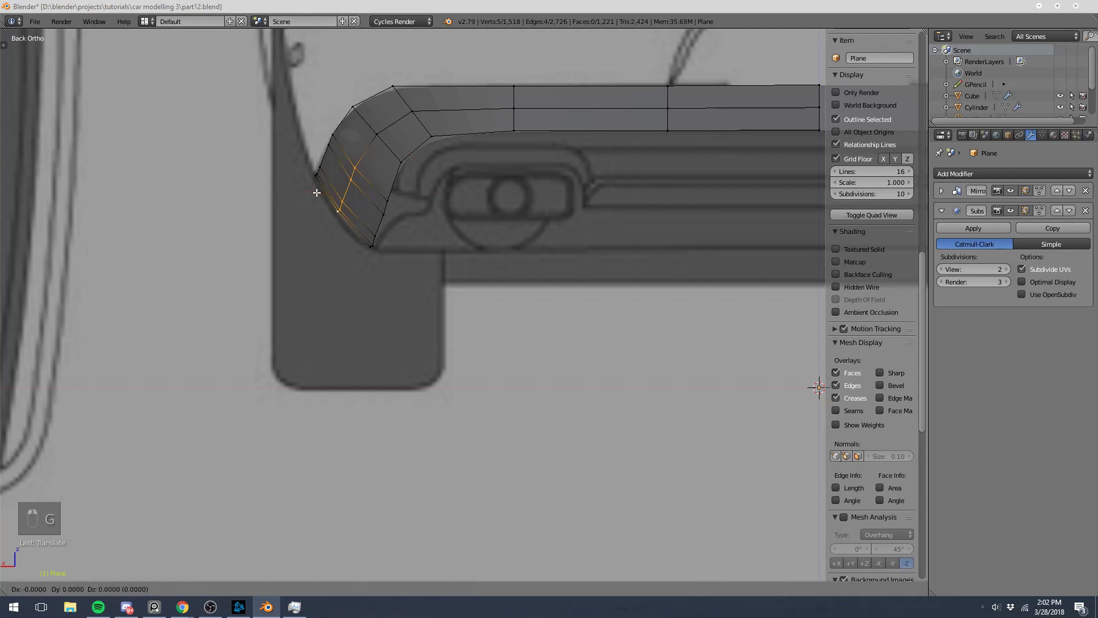
{"action": "left_click", "coordinate": [306, 207]}
- Examine the lower bumper's profile in the side view, both on its own and together with the car body
{"action": "key", "text": "KP_1"}
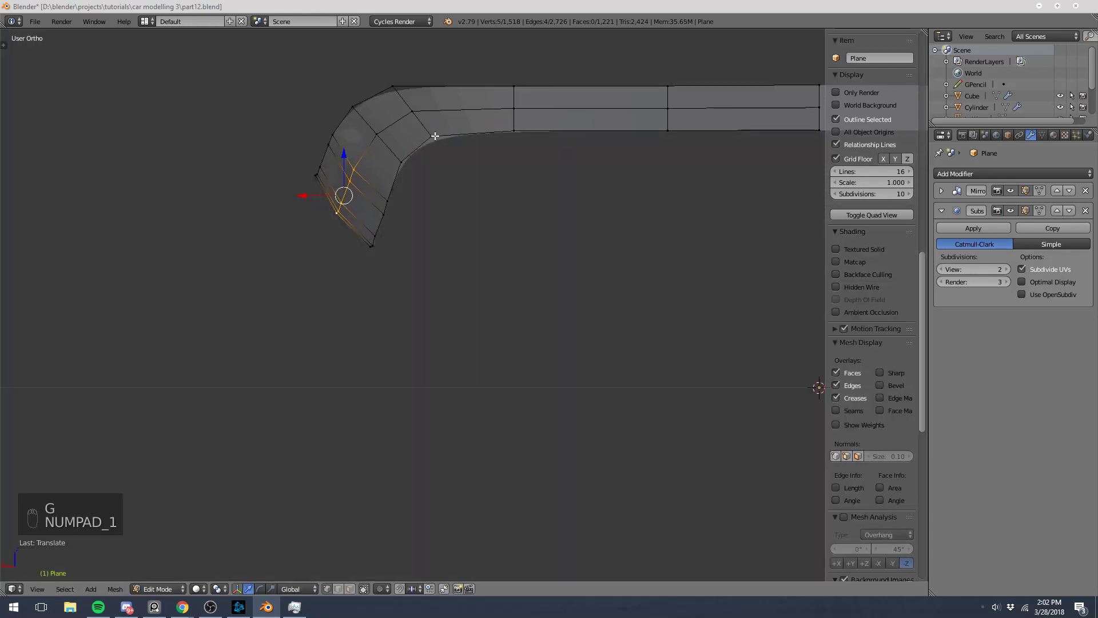
{"action": "key", "text": "KP_3"}
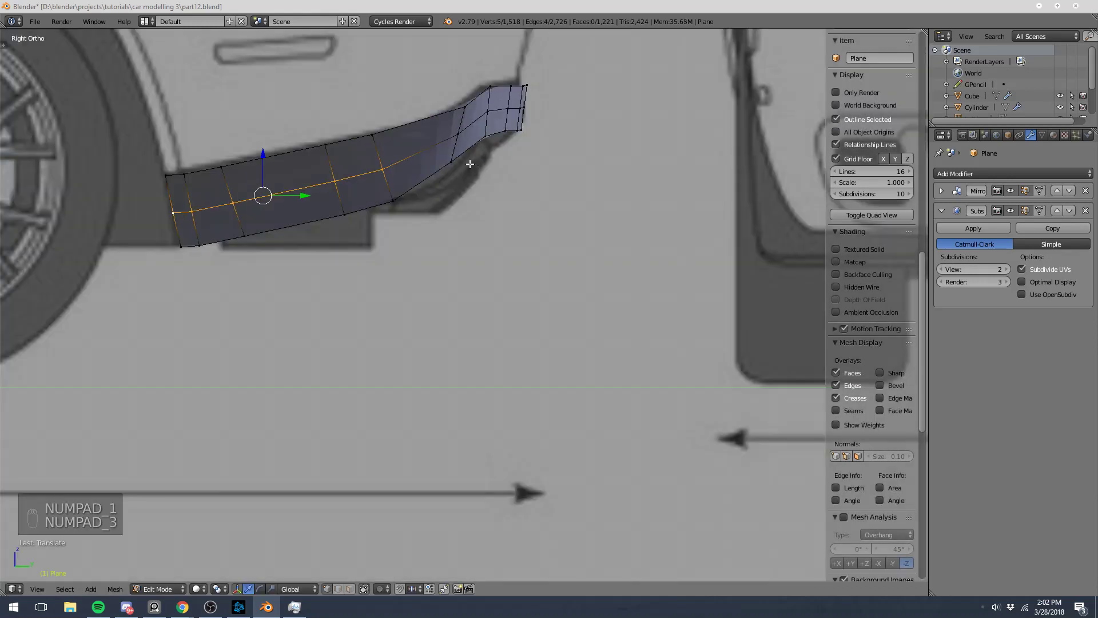
{"action": "right_click", "coordinate": [480, 114]}
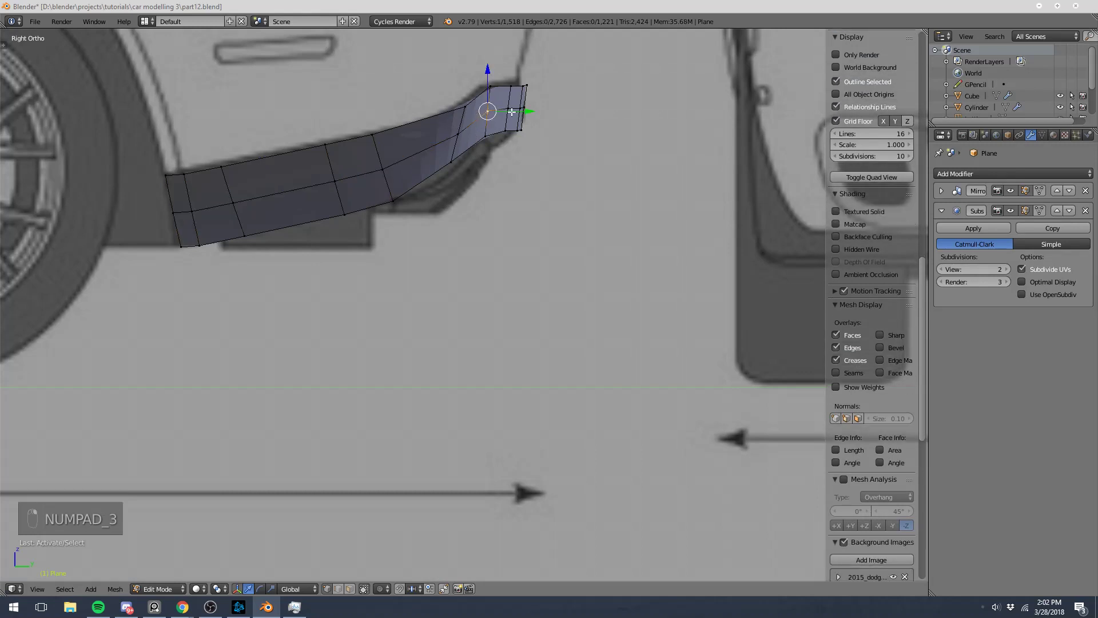
{"action": "key", "text": "z"}
{"action": "key", "text": "z"}
{"action": "key", "text": "Tab"}
{"action": "scroll", "coordinate": [580, 172], "scroll_direction": "down", "scroll_amount": 3}
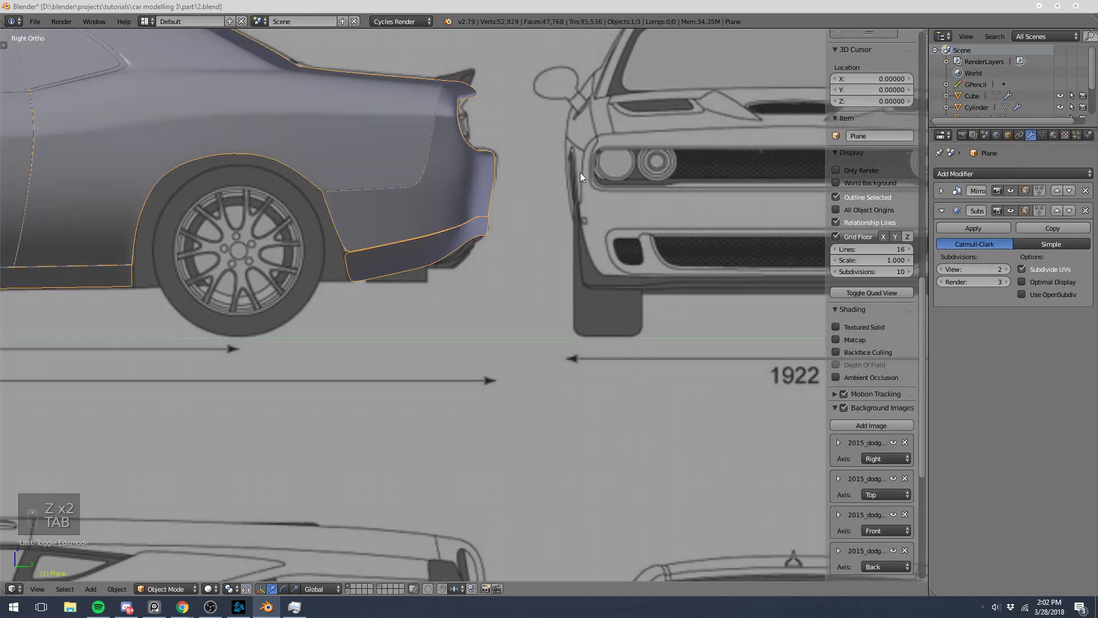
- Switch to Chrome to study the lower bumper in the Challenger's rear photo, and return to Blender
{"action": "mouse_move", "coordinate": [182, 606]}
{"action": "left_click", "coordinate": [102, 557]}
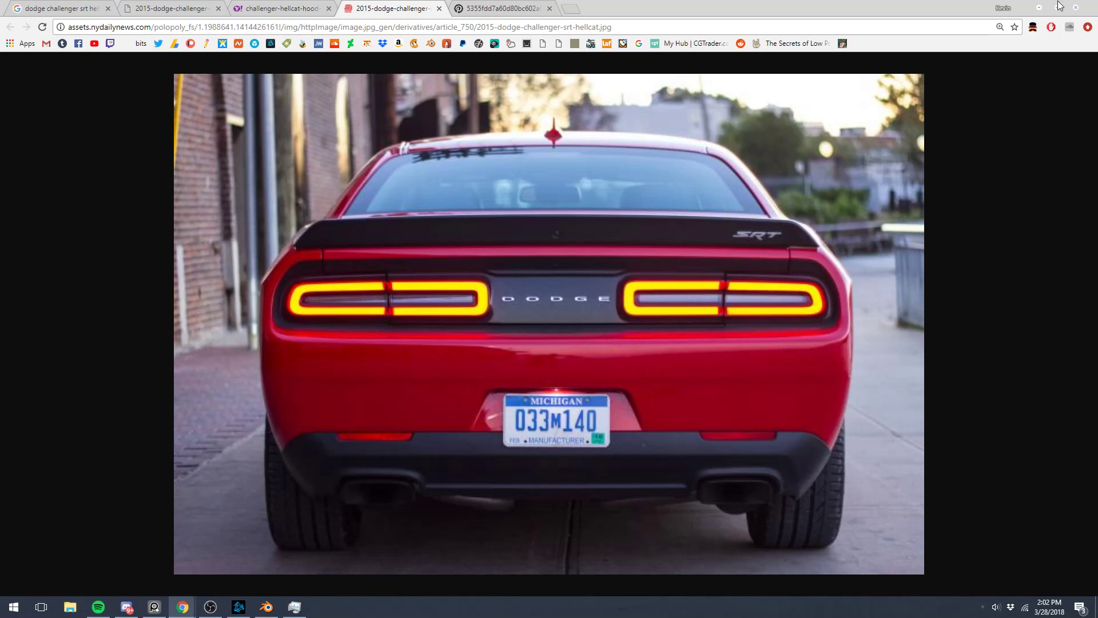
{"action": "left_click", "coordinate": [1040, 7]}
- Examine the lower bumper's end behind the rear wheel against the side blueprint
{"action": "scroll", "coordinate": [229, 226], "scroll_direction": "up", "scroll_amount": 4}
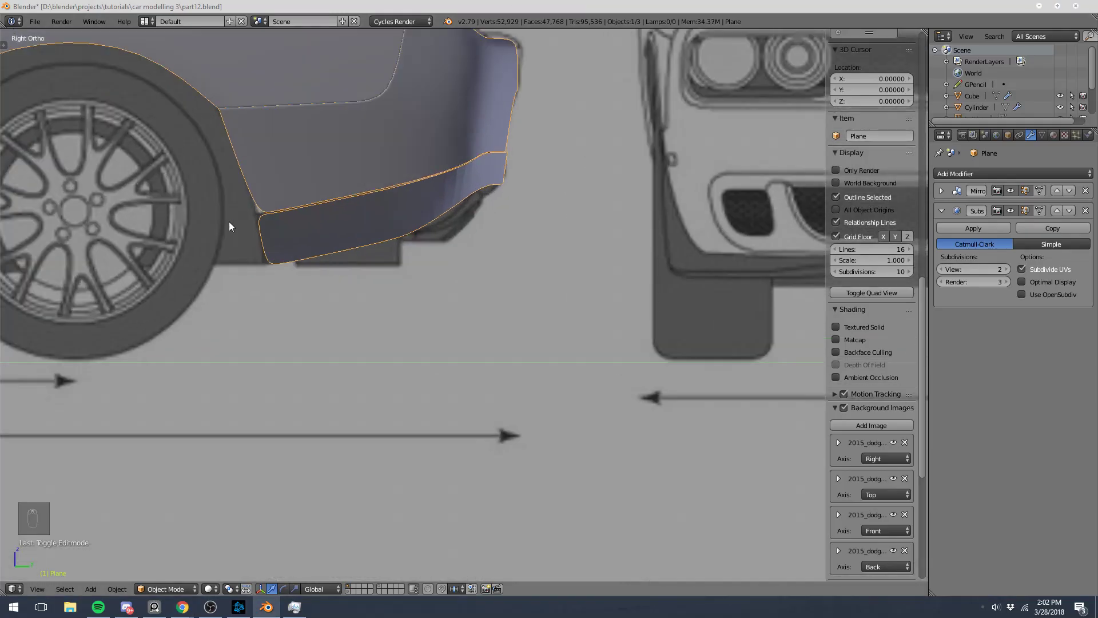
{"action": "key", "text": "Tab"}
{"action": "scroll", "coordinate": [503, 321], "scroll_direction": "down", "scroll_amount": 4}
{"action": "scroll", "coordinate": [502, 321], "scroll_direction": "up", "scroll_amount": 3}
{"action": "key", "text": "a"}
{"action": "key", "text": "a"}
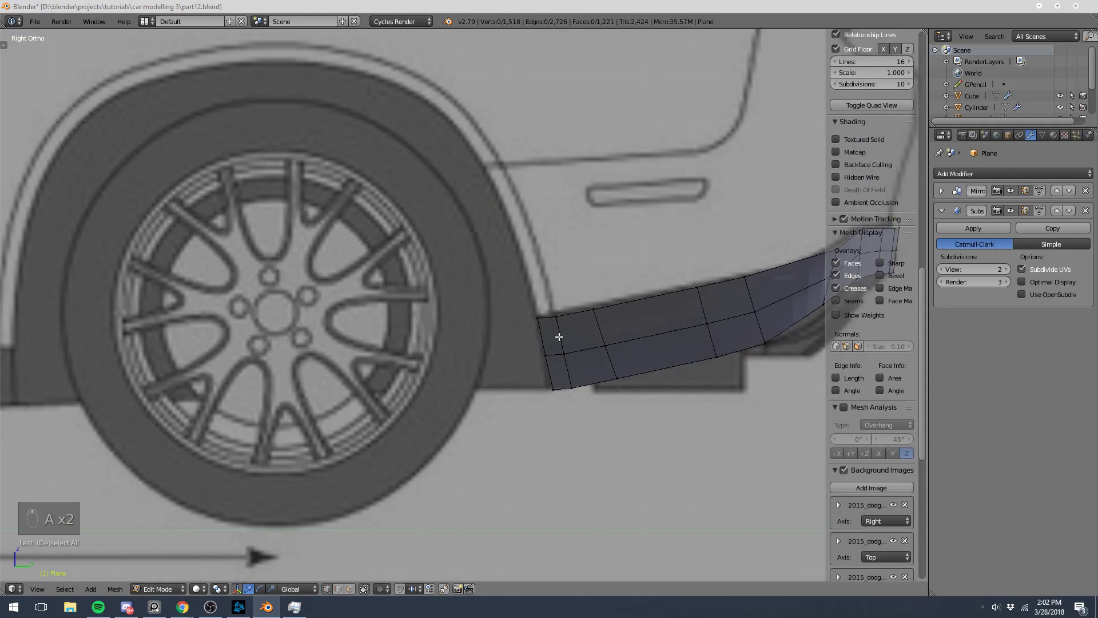
{"action": "key", "text": "Tab"}
{"action": "scroll", "coordinate": [558, 336], "scroll_direction": "down", "scroll_amount": 3}
{"action": "key", "text": "Tab"}
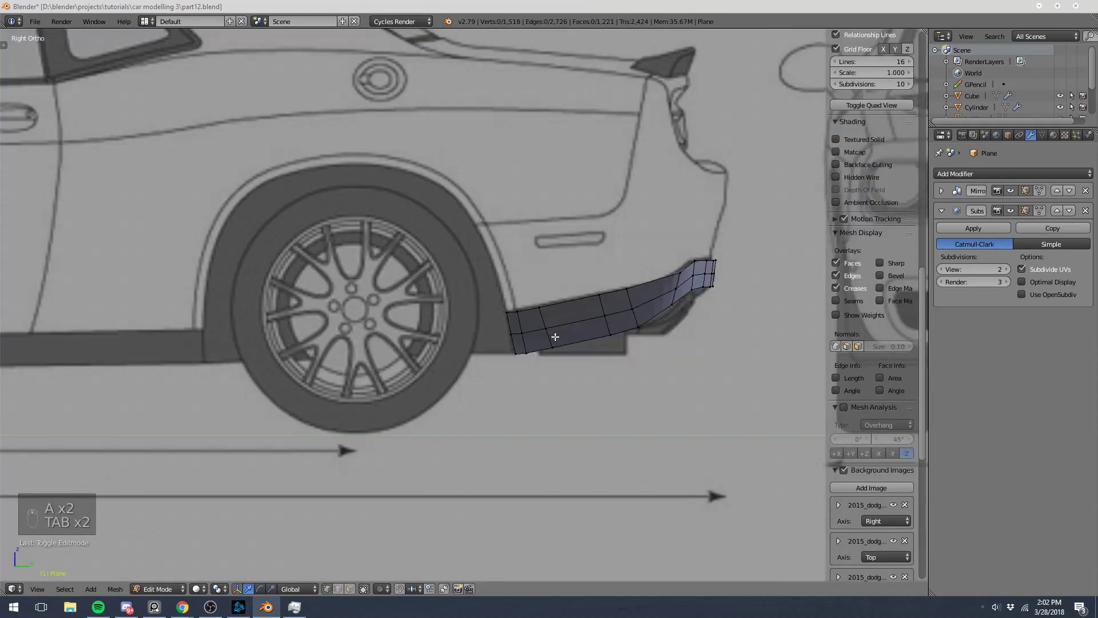
{"action": "key", "text": "alt+h"}
{"action": "key", "text": "ctrl+z"}
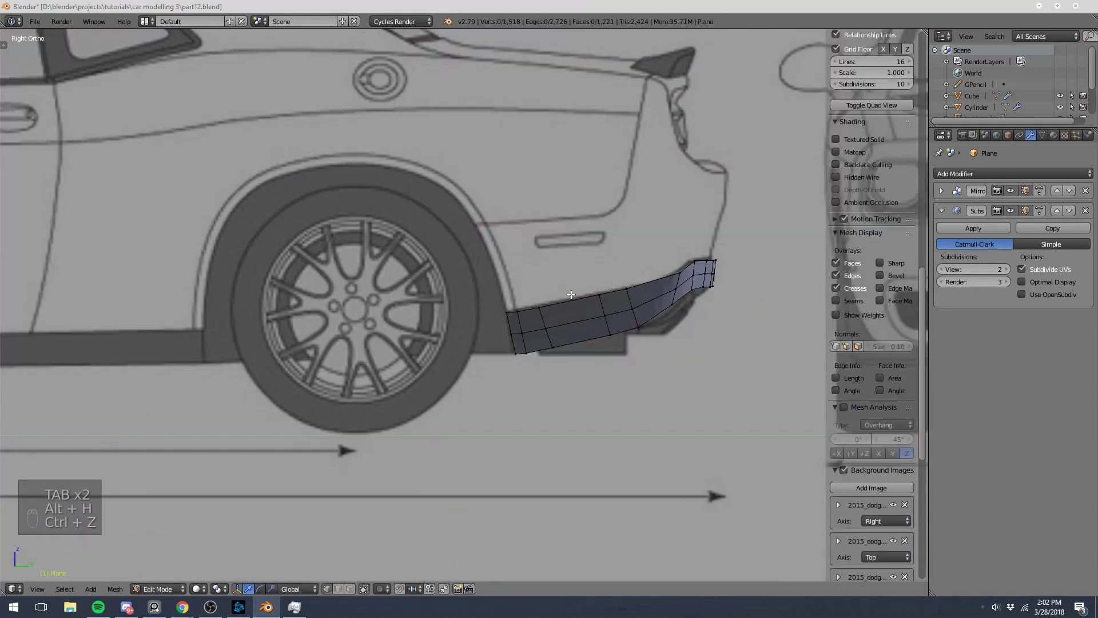
- Select the lower bumper's upper edge loop, compare it with the top blueprint, and examine the bumper on the whole body
{"action": "left_click", "coordinate": [571, 294], "text": "alt"}
{"action": "middle_click_drag", "start_coordinate": [571, 294], "coordinate": [789, 275]}
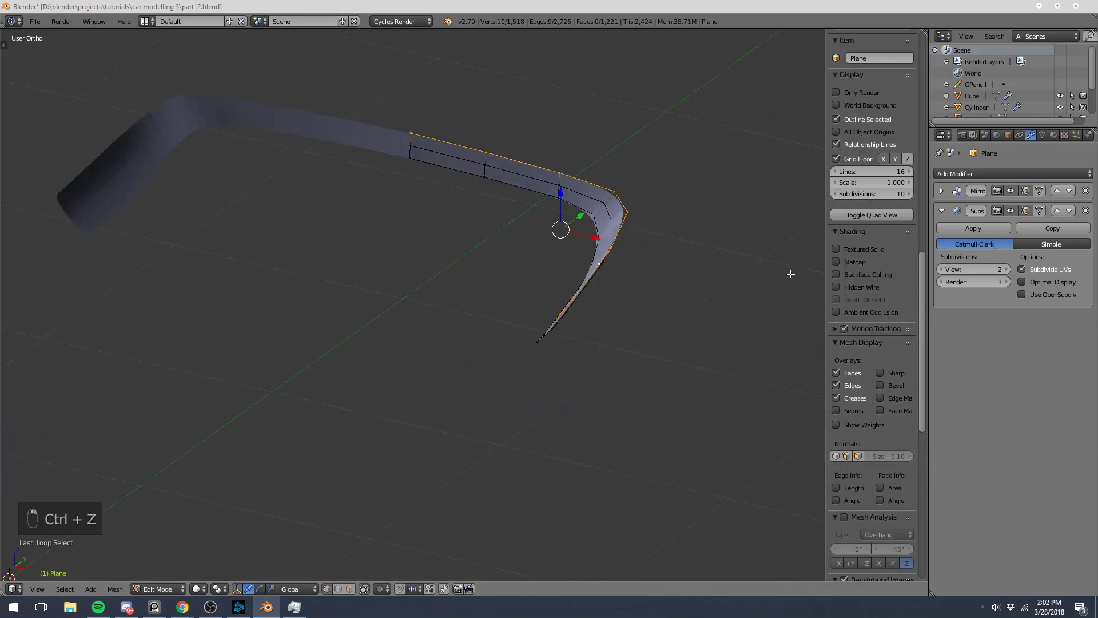
{"action": "key", "text": "KP_7"}
{"action": "scroll", "coordinate": [794, 274], "scroll_direction": "down", "scroll_amount": 2}
{"action": "scroll", "coordinate": [669, 317], "scroll_direction": "up", "scroll_amount": 5}
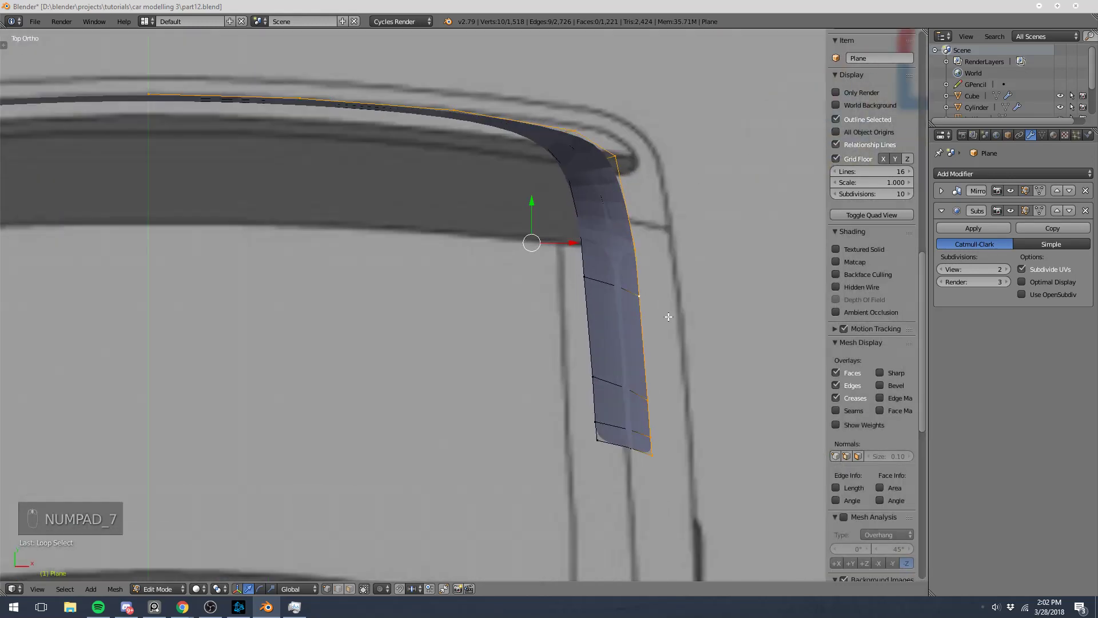
{"action": "key", "text": "Tab"}
{"action": "middle_click_drag", "start_coordinate": [669, 316], "coordinate": [470, 204]}
{"action": "scroll", "coordinate": [495, 203], "scroll_direction": "down", "scroll_amount": 4}
{"action": "key", "text": "Tab"}
{"action": "key", "text": "Tab"}
{"action": "scroll", "coordinate": [495, 204], "scroll_direction": "down", "scroll_amount": 2}
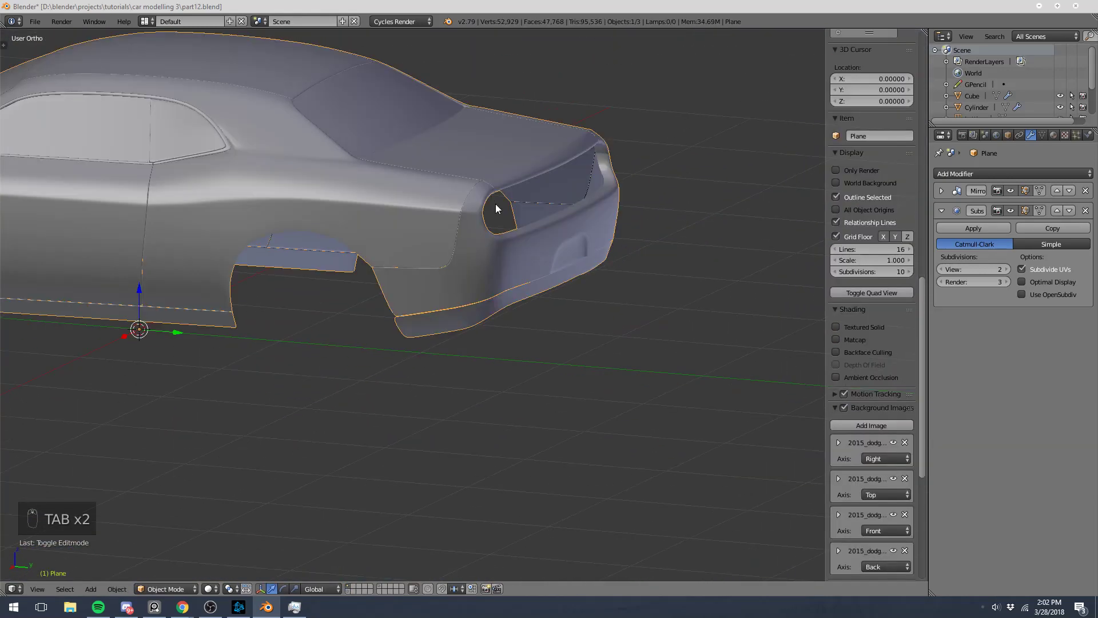
- Compare the lower bumper mesh in the back view with the Challenger's rear reference photo in Chrome
{"action": "key", "text": "Tab"}
{"action": "scroll", "coordinate": [496, 203], "scroll_direction": "up", "scroll_amount": 4}
{"action": "key", "text": "a"}
{"action": "key", "text": "a"}
{"action": "key", "text": "a"}
{"action": "key", "text": "a"}
{"action": "key", "text": "ctrl+KP_1"}
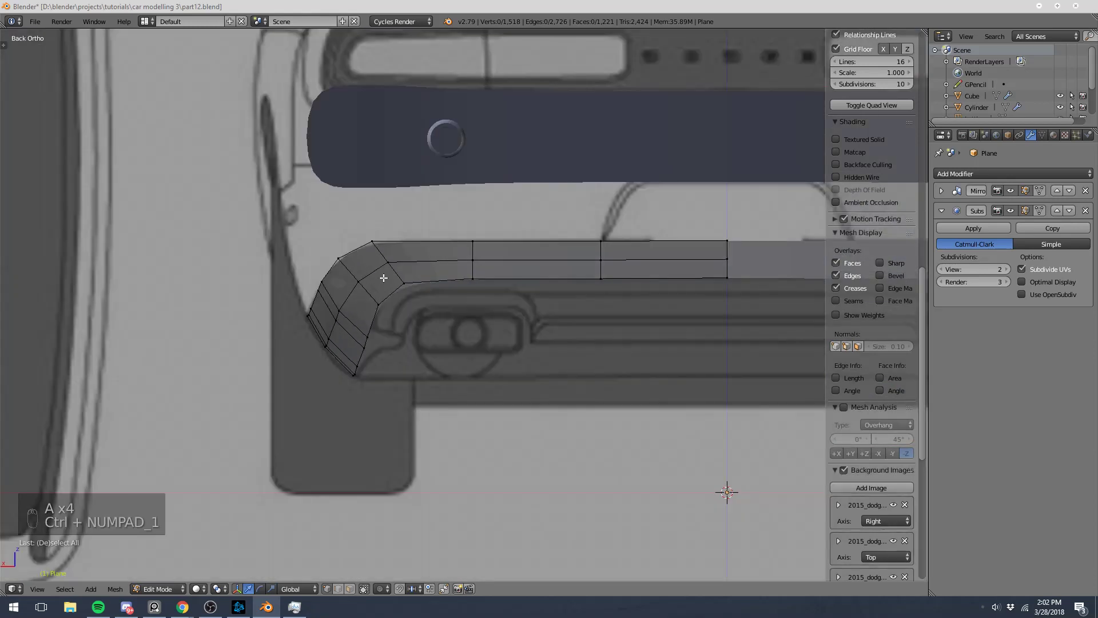
{"action": "mouse_move", "coordinate": [182, 607]}
{"action": "left_click", "coordinate": [123, 549]}
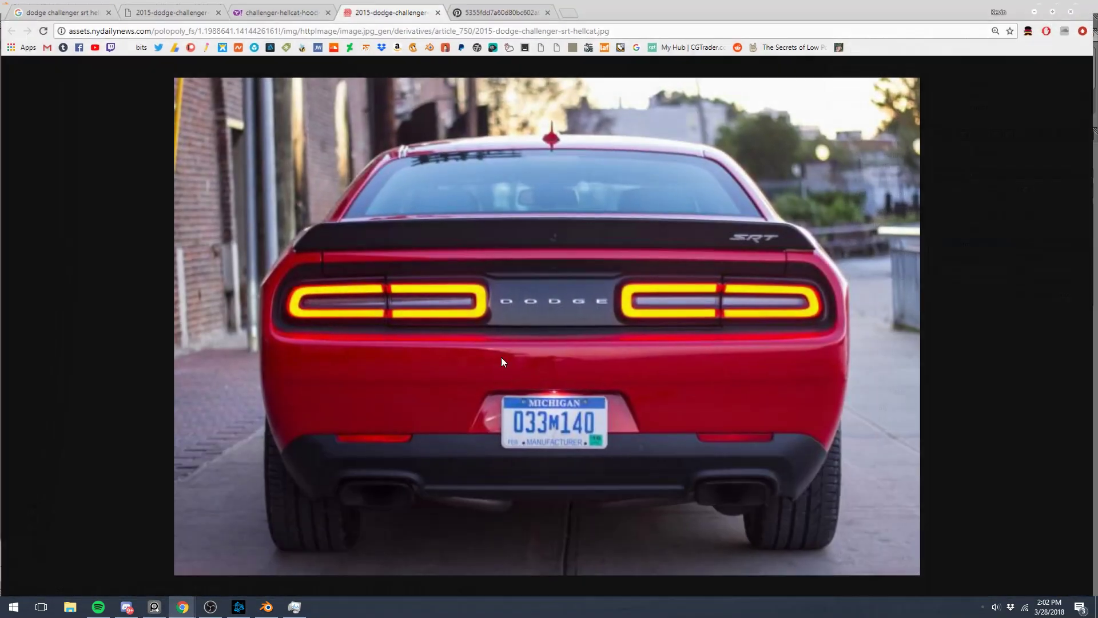
{"action": "left_click_drag", "start_coordinate": [658, 2], "coordinate": [1001, 617]}
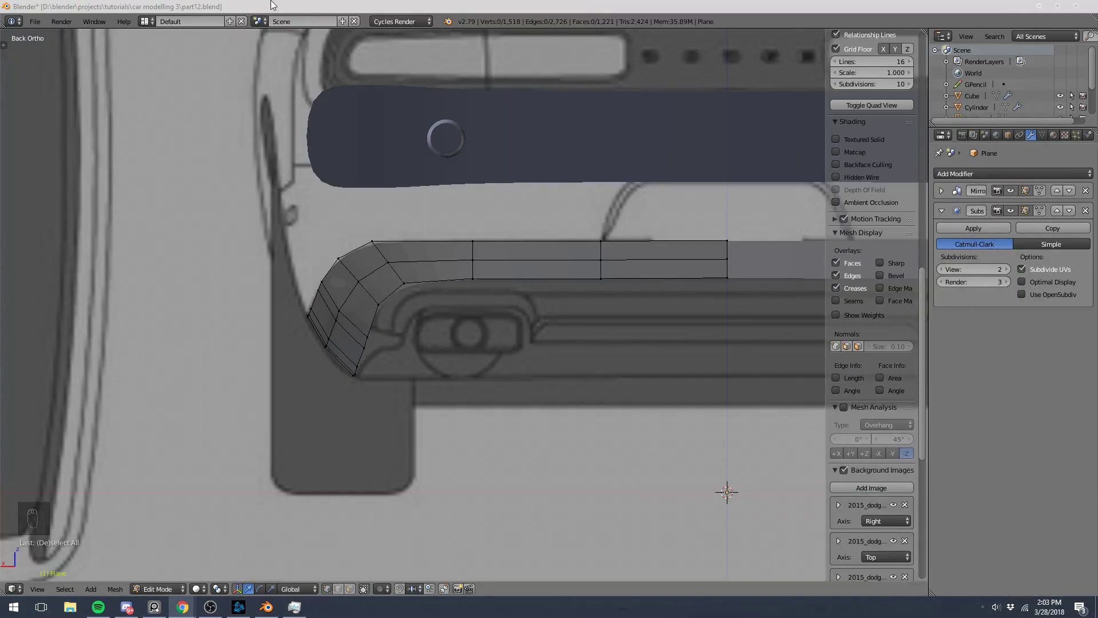
- Select the short edge on the lower bumper's bottom rim beside the exhaust outline
{"action": "middle_click_drag", "start_coordinate": [537, 350], "coordinate": [513, 218], "text": "shift"}
{"action": "scroll", "coordinate": [446, 206], "scroll_direction": "up", "scroll_amount": 1}
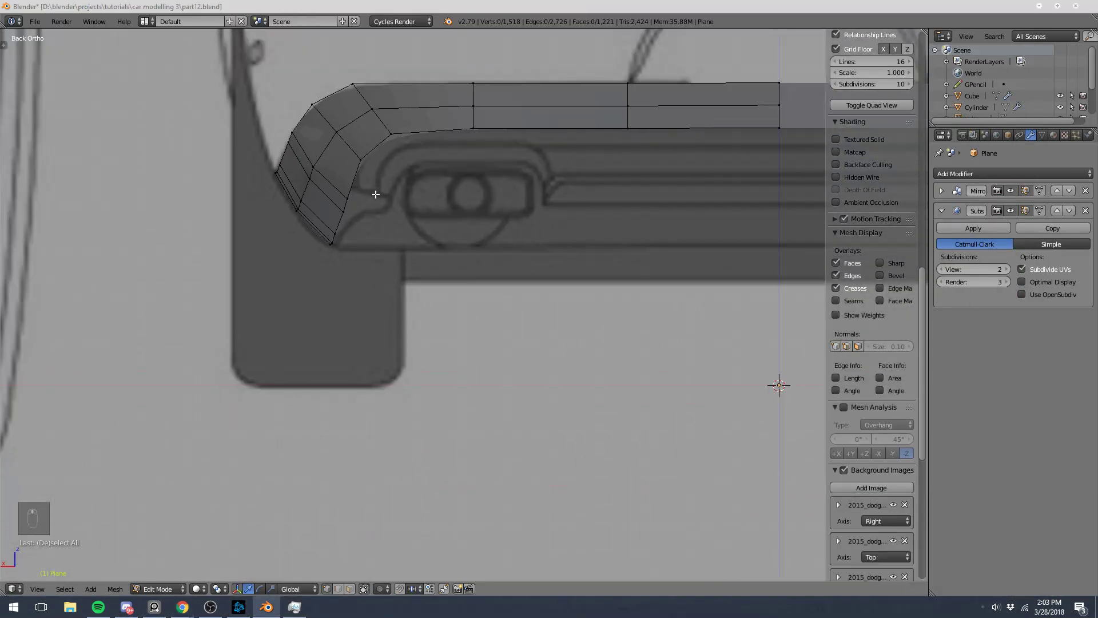
{"action": "key", "text": "KP_3"}
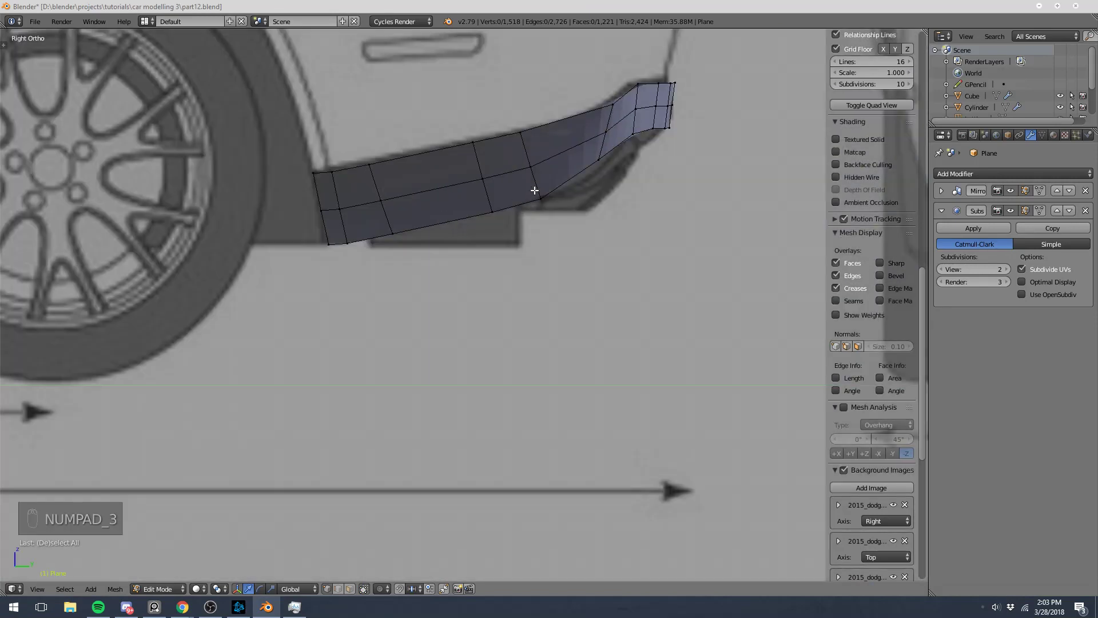
{"action": "right_click", "coordinate": [539, 201]}
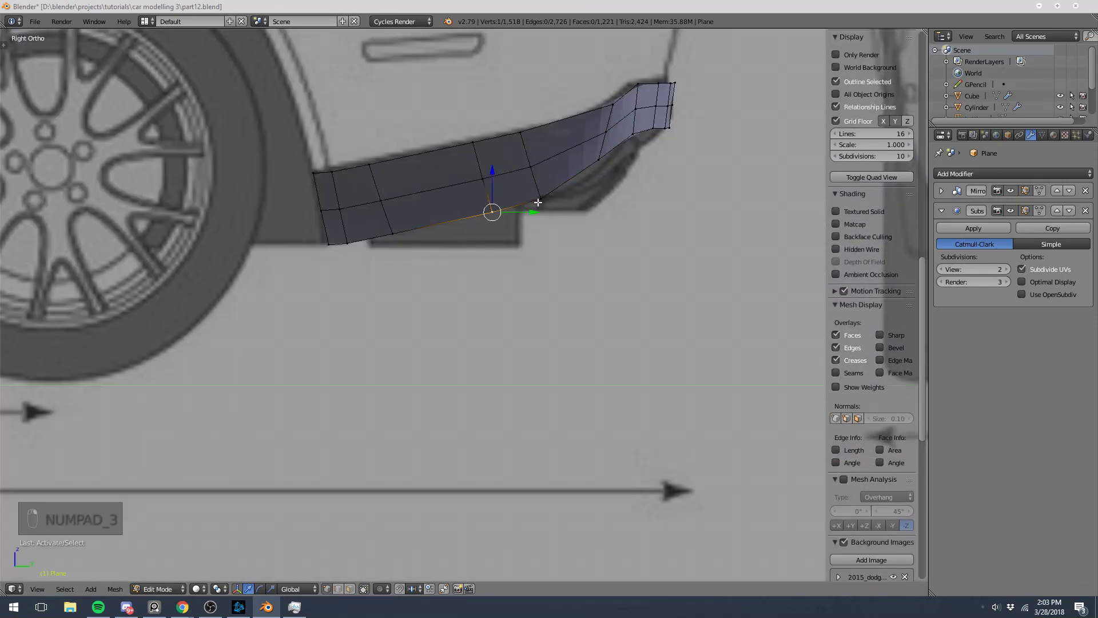
{"action": "key", "text": "ctrl+KP_1"}
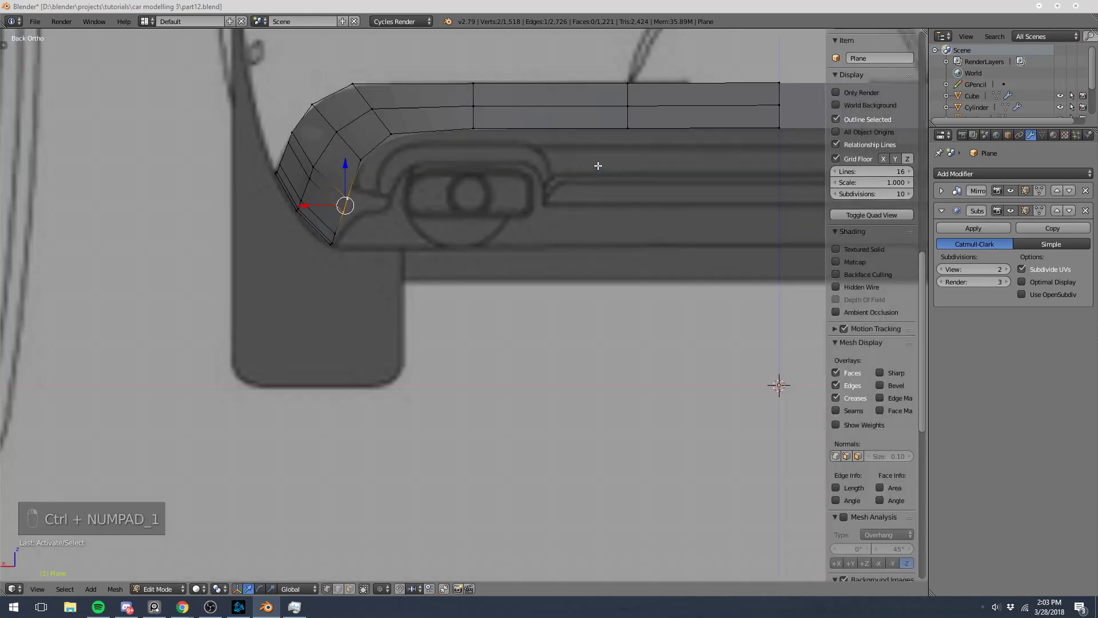
{"action": "key", "text": "e"}
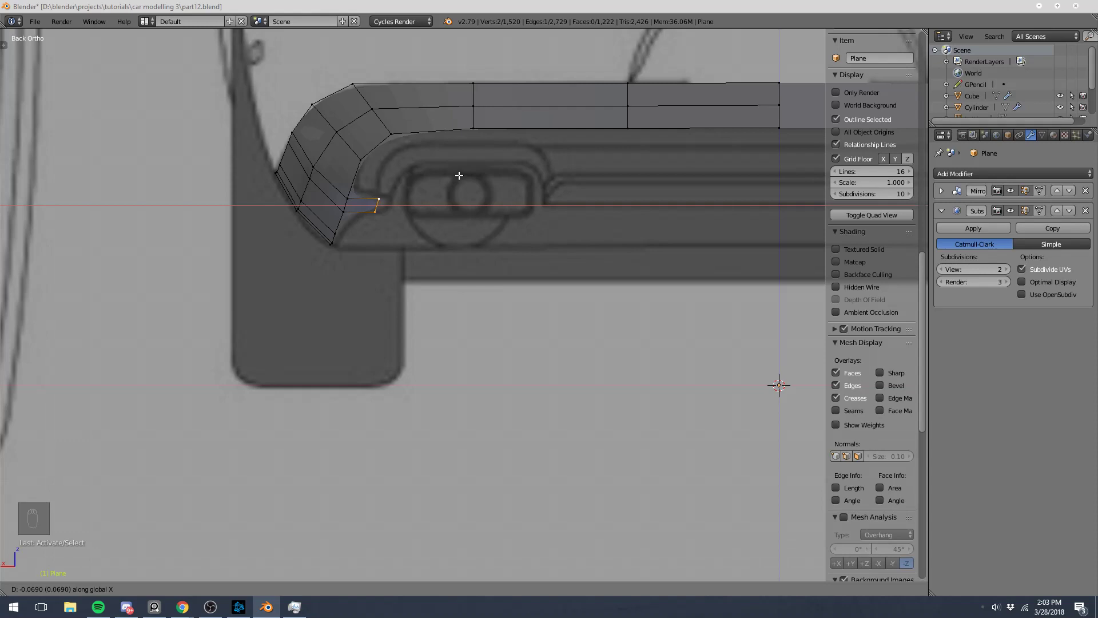
{"action": "right_click", "coordinate": [458, 175]}
{"action": "key", "text": "ctrl+z"}
{"action": "middle_click_drag", "start_coordinate": [458, 175], "coordinate": [526, 177]}
- Extrude the selected rim edge inward about 0.093 along X, and slide the new face's upper end vertex back toward the bumper
{"action": "key", "text": "KP_3"}
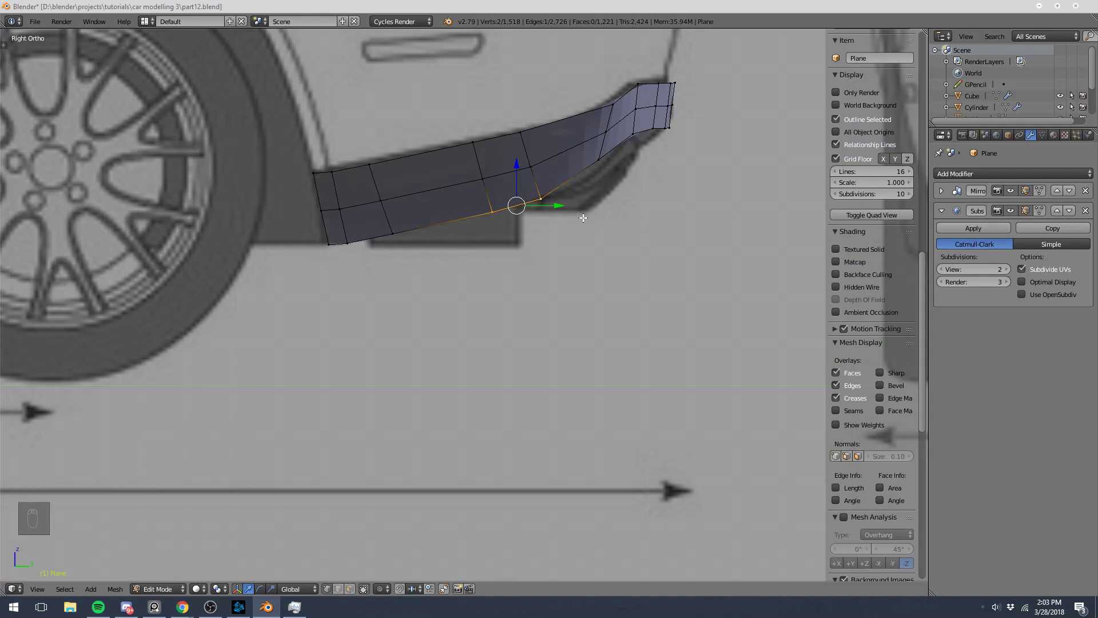
{"action": "key", "text": "ctrl+KP_1"}
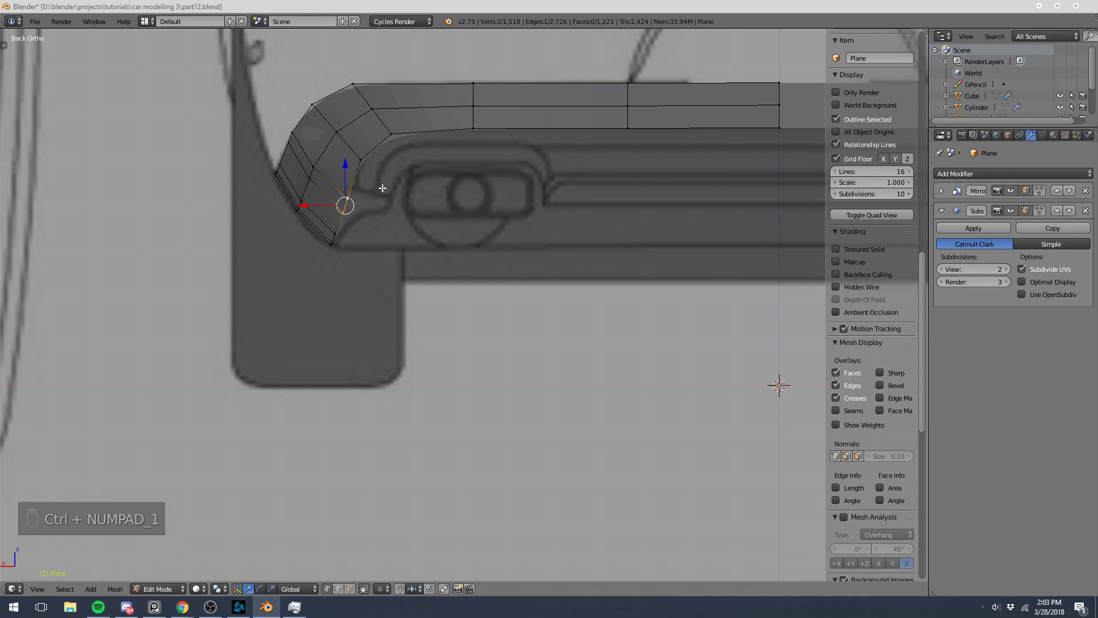
{"action": "key", "text": "e"}
{"action": "left_click", "coordinate": [421, 187]}
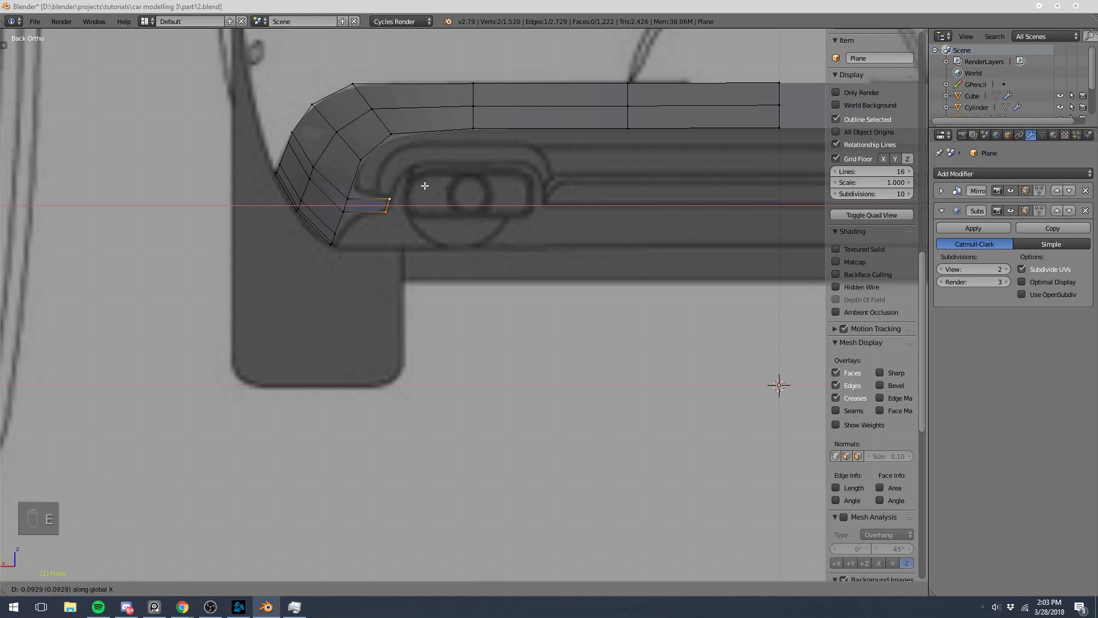
{"action": "right_click", "coordinate": [387, 200]}
{"action": "key", "text": "g"}
{"action": "key", "text": "g"}
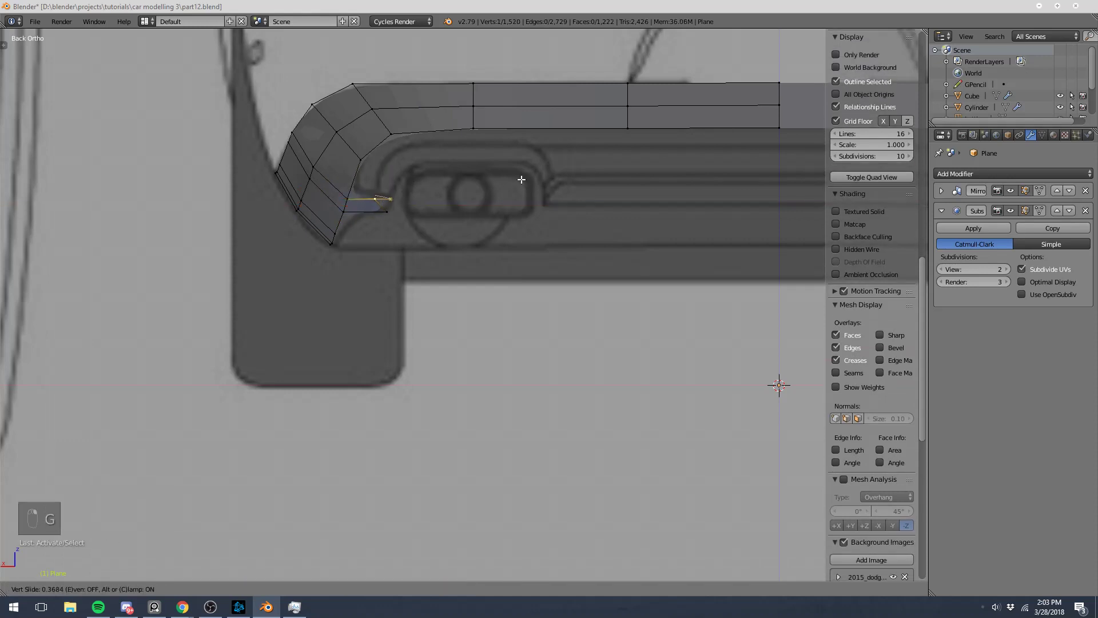
{"action": "left_click", "coordinate": [522, 180]}
- Extrude the new strip's end edge twice up around the exhaust outline, rotating and repositioning the second segment to follow the blueprint curve
{"action": "right_click", "coordinate": [387, 211], "text": "shift"}
{"action": "scroll", "coordinate": [403, 206], "scroll_direction": "up", "scroll_amount": 2}
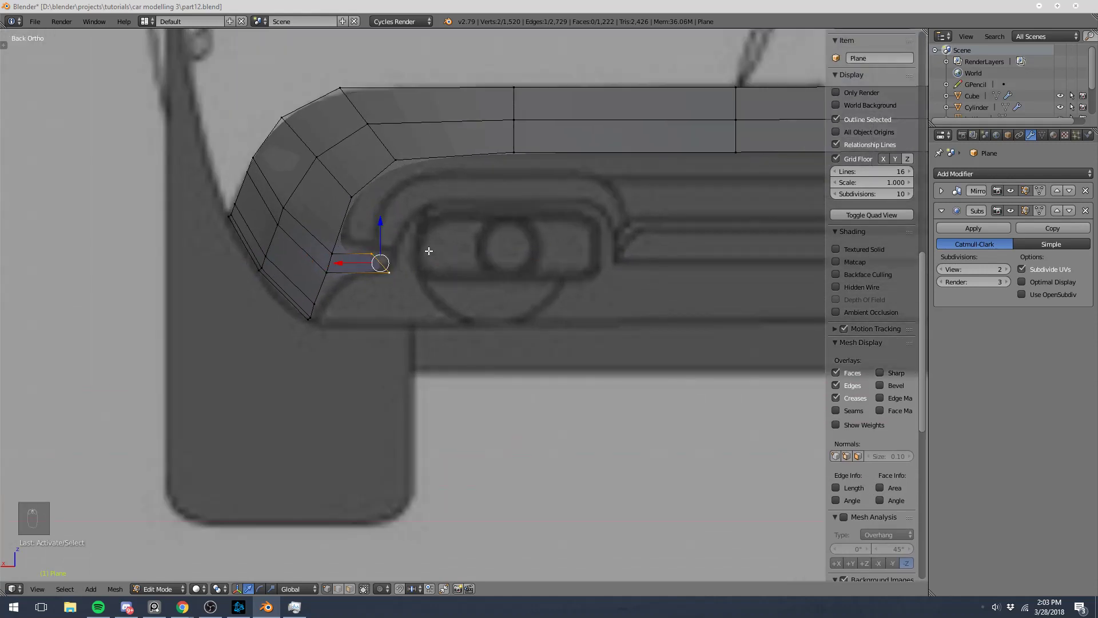
{"action": "key", "text": "e"}
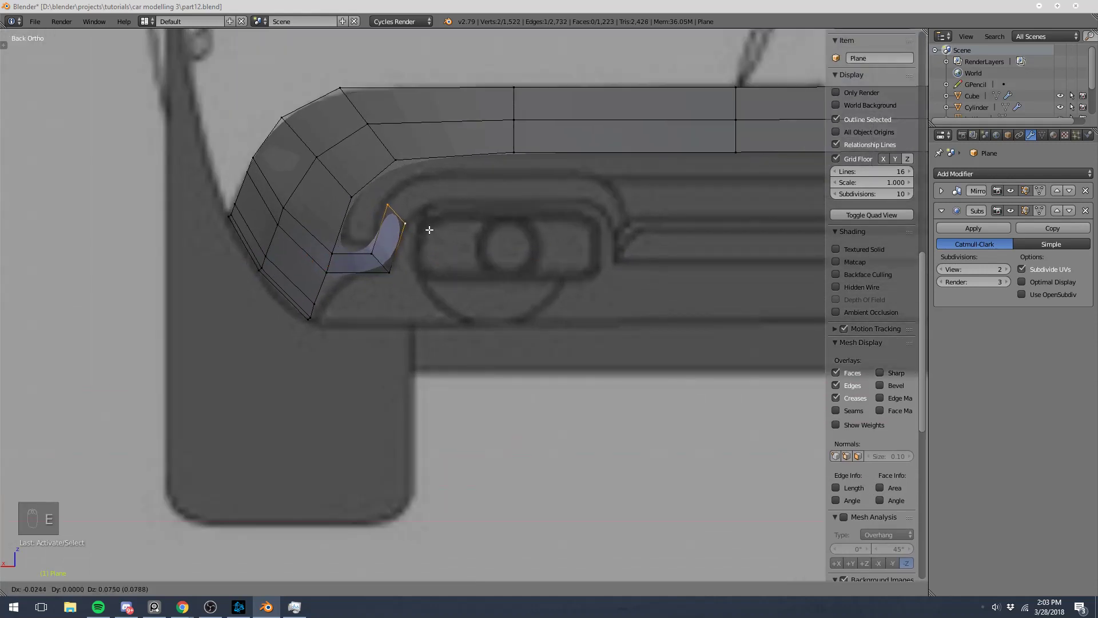
{"action": "left_click", "coordinate": [427, 229]}
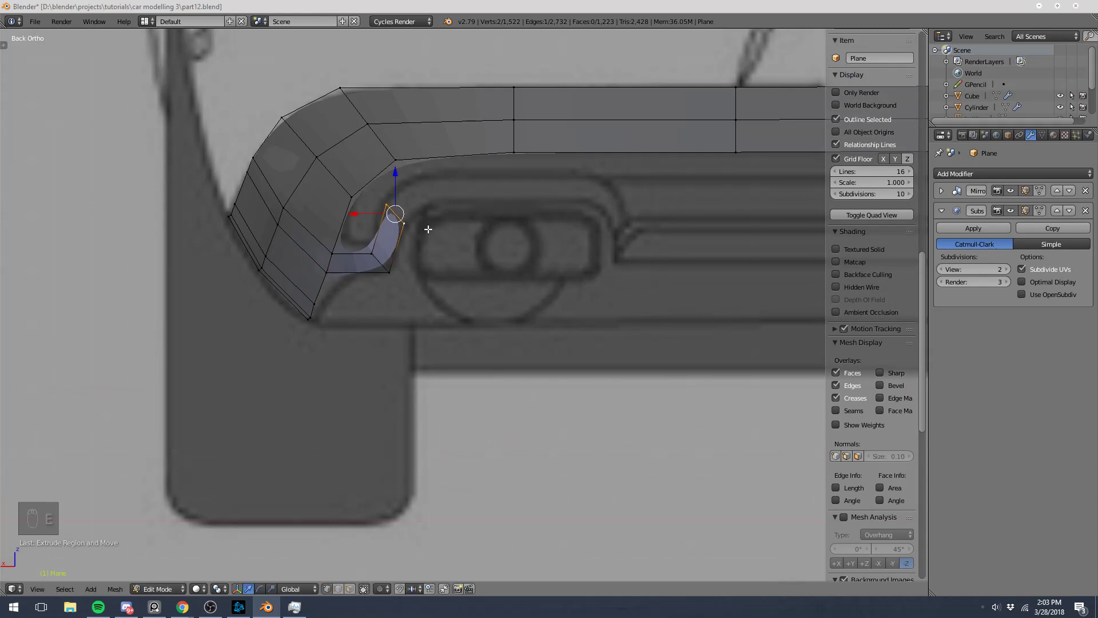
{"action": "key", "text": "e"}
{"action": "left_click", "coordinate": [461, 210]}
{"action": "key", "text": "r"}
{"action": "left_click", "coordinate": [457, 216]}
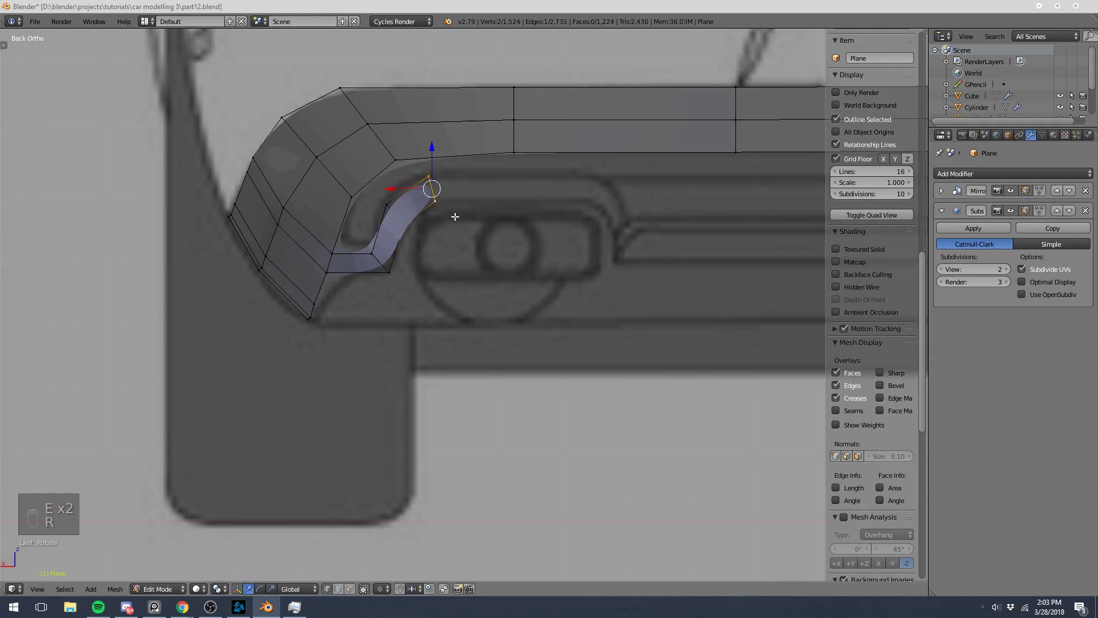
{"action": "key", "text": "g"}
{"action": "left_click", "coordinate": [458, 221]}
- Extrude the strip along the top of the exhaust outline, flatten its end edge along X, and shift it over the exhaust's middle
{"action": "key", "text": "e"}
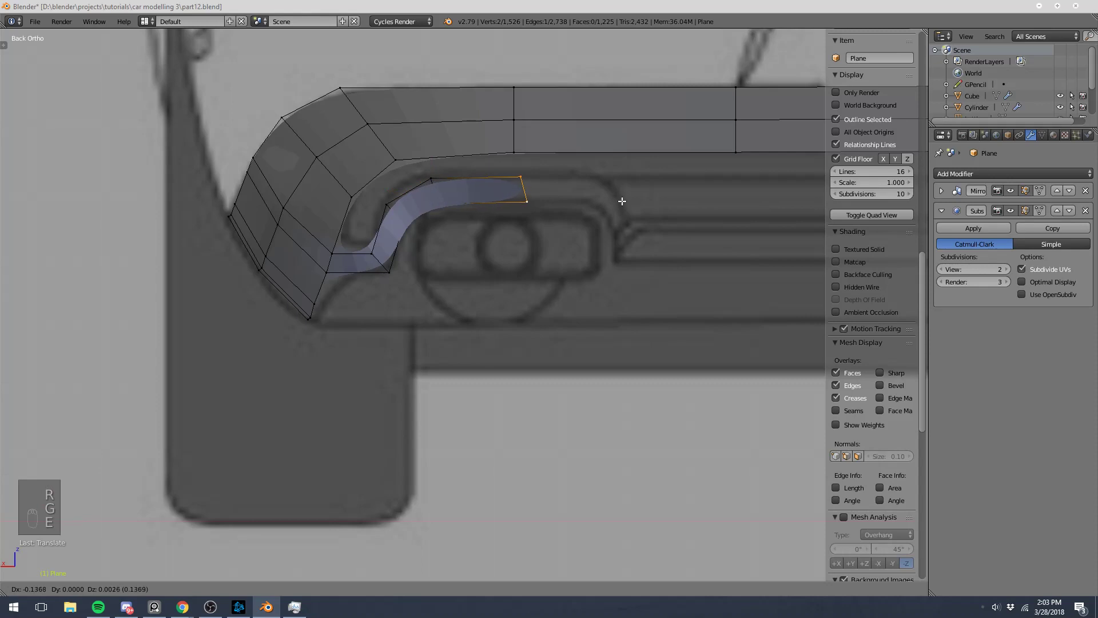
{"action": "key", "text": "y"}
{"action": "left_click", "coordinate": [618, 201]}
{"action": "key", "text": "ctrl+z"}
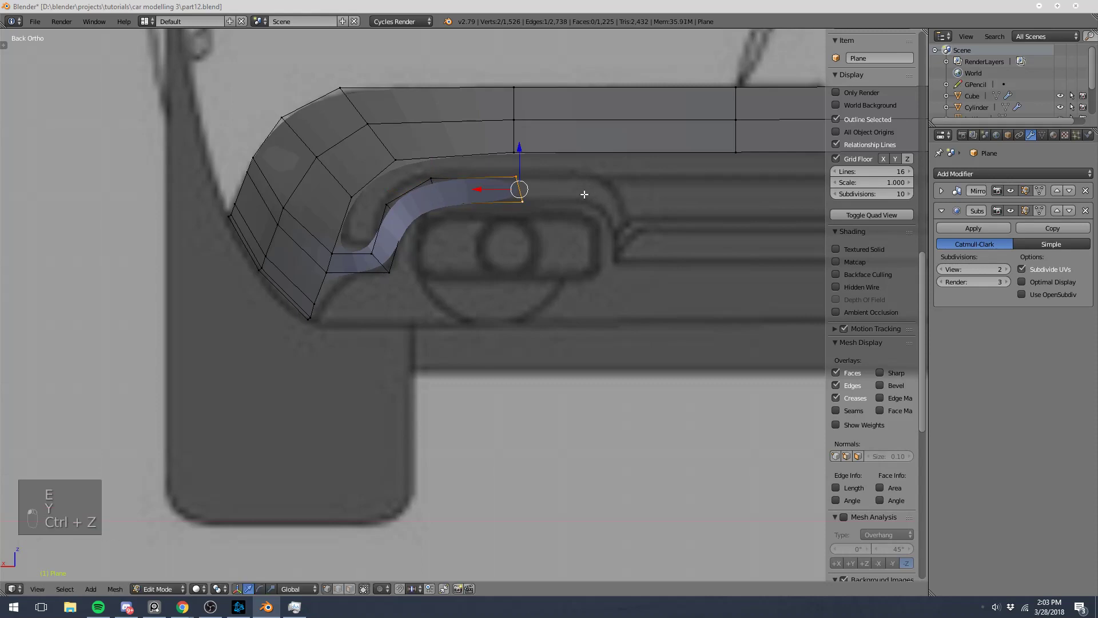
{"action": "key", "text": "s"}
{"action": "key", "text": "x"}
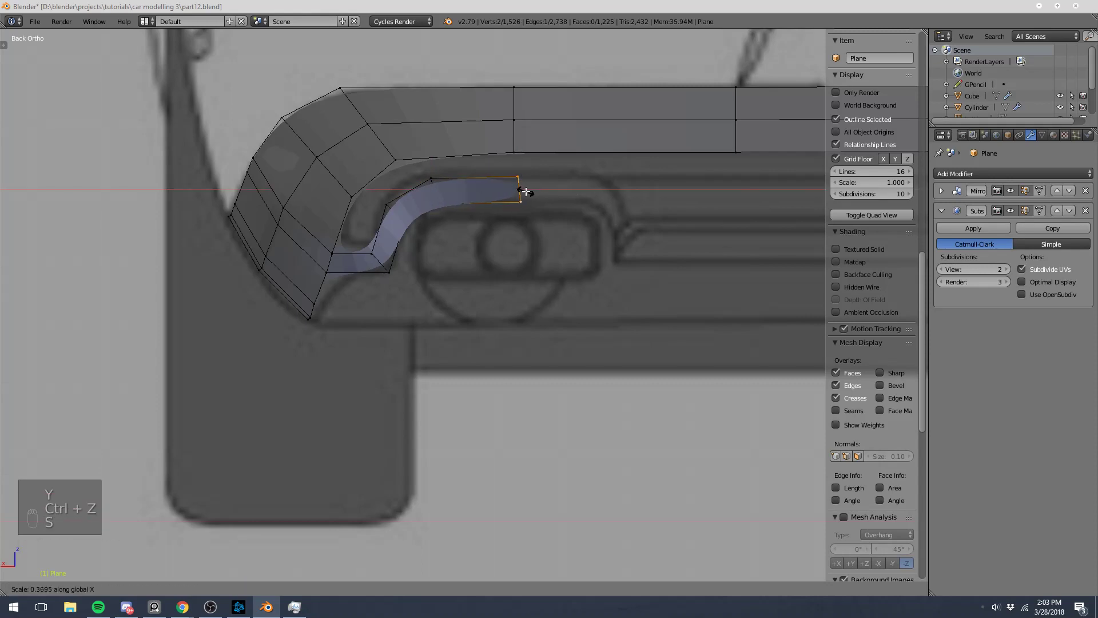
{"action": "key", "text": "Return"}
{"action": "key", "text": "g"}
{"action": "key", "text": "x"}
{"action": "left_click", "coordinate": [471, 186]}
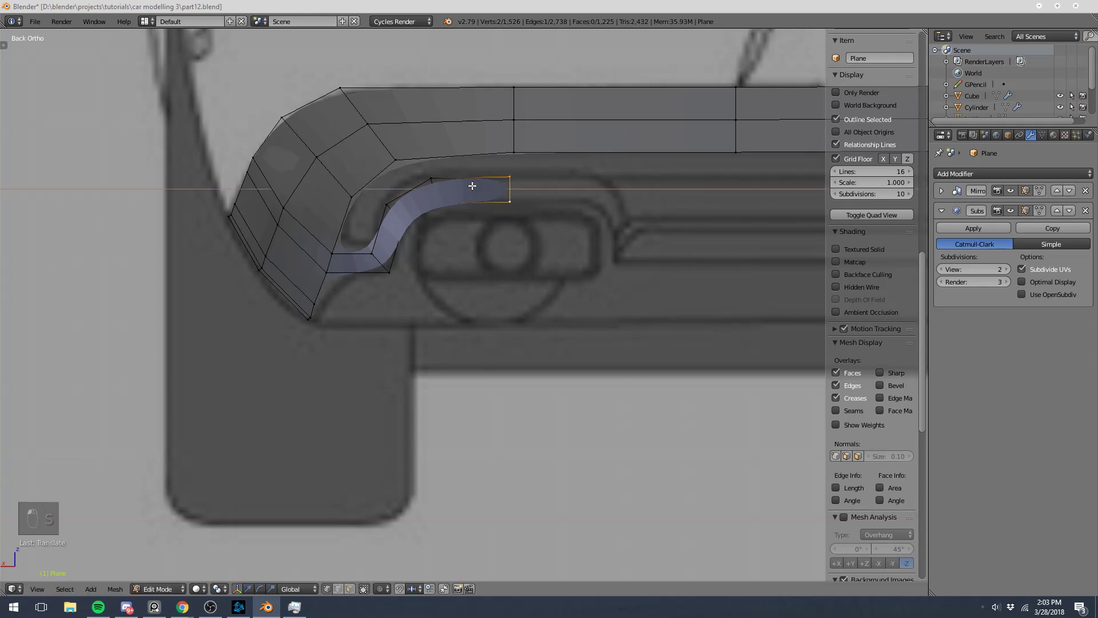
- Extrude the strip about 0.12 along X toward the exhaust outline's inner corner, and tilt its end edge to start the bend
{"action": "key", "text": "e"}
{"action": "left_click", "coordinate": [641, 186]}
{"action": "key", "text": "r"}
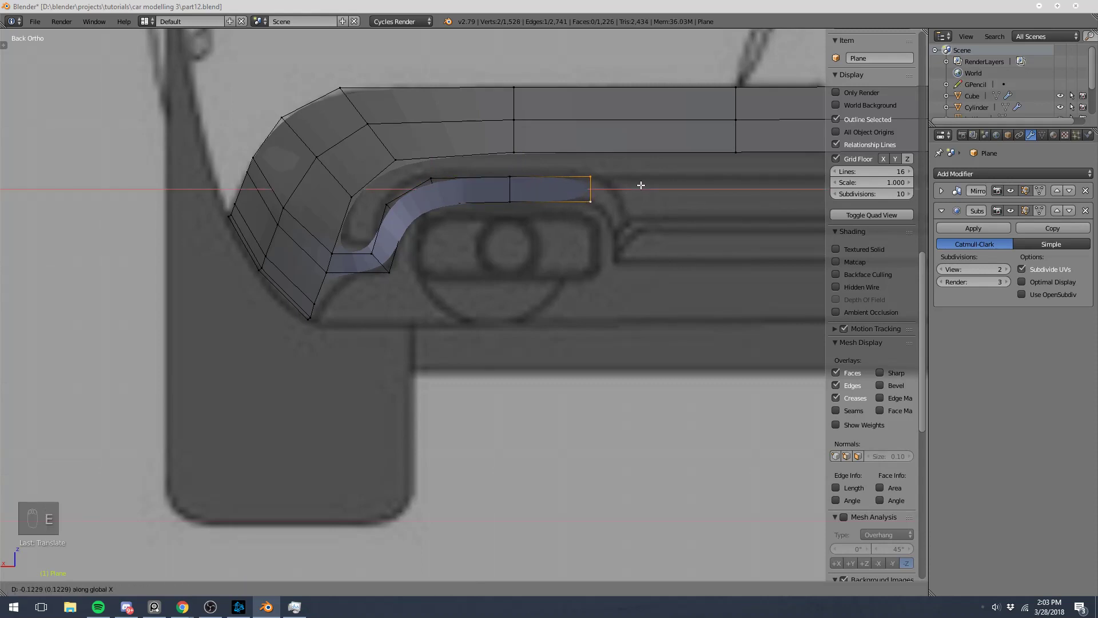
{"action": "key", "text": "g"}
{"action": "left_click", "coordinate": [640, 204]}
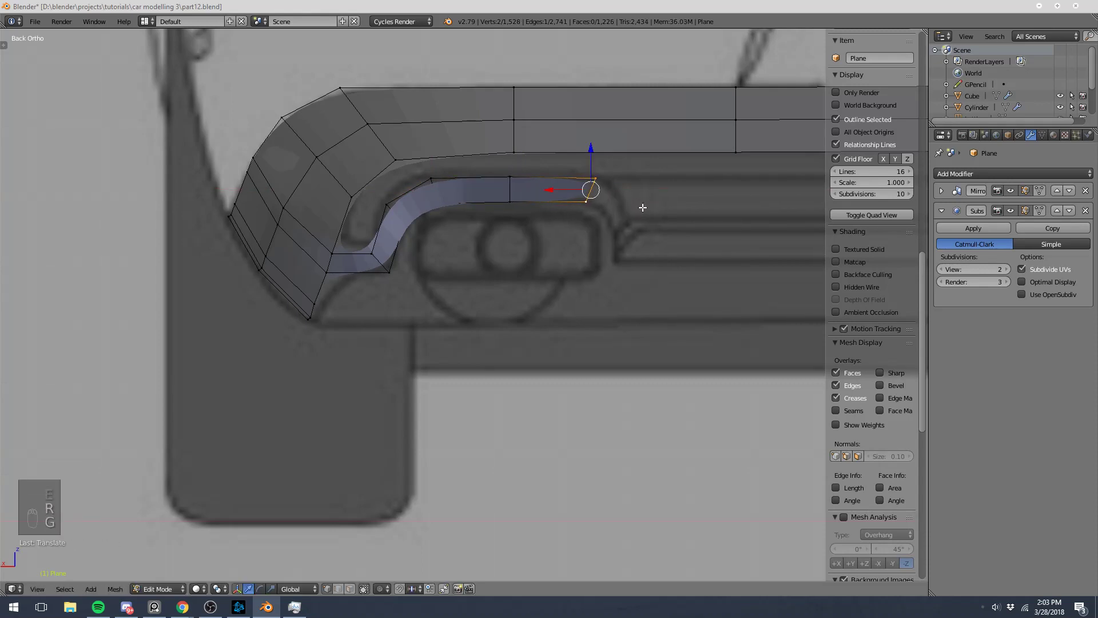
- Extrude the strip down around the exhaust outline's inner corner, rotating and moving the end edge onto the blueprint curve
{"action": "key", "text": "e"}
{"action": "left_click", "coordinate": [671, 236]}
{"action": "key", "text": "r"}
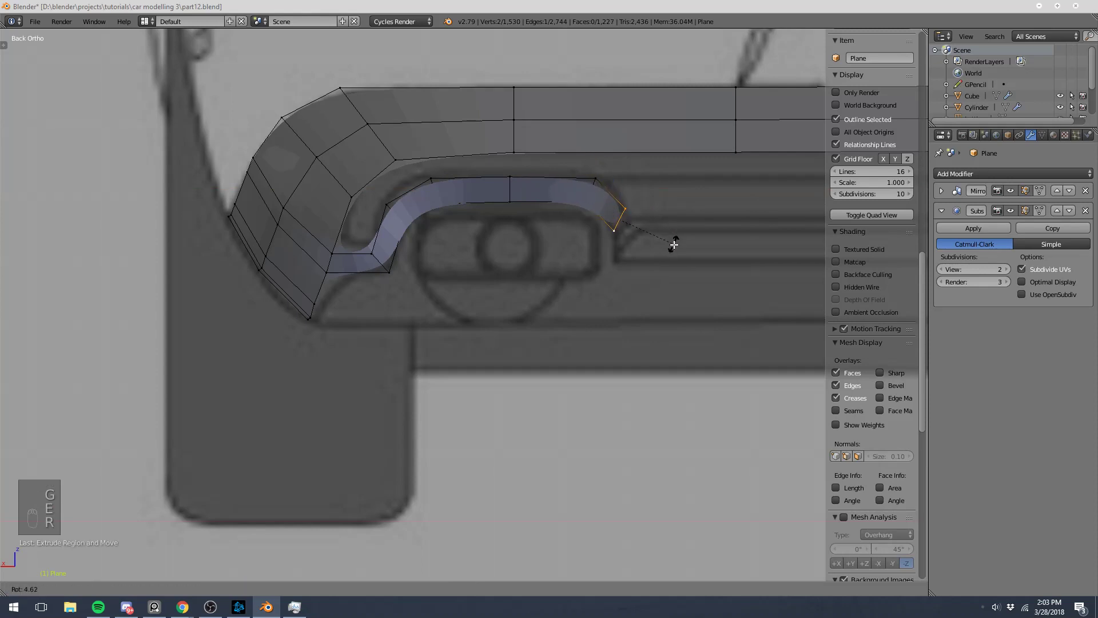
{"action": "left_click", "coordinate": [662, 250]}
{"action": "key", "text": "g"}
{"action": "left_click", "coordinate": [664, 257]}
- Extrude the strip down to the lower end of the exhaust curve, and select the two vertices of its inward-facing edge
{"action": "middle_click_drag", "start_coordinate": [707, 228], "coordinate": [566, 231], "text": "shift"}
{"action": "key", "text": "e"}
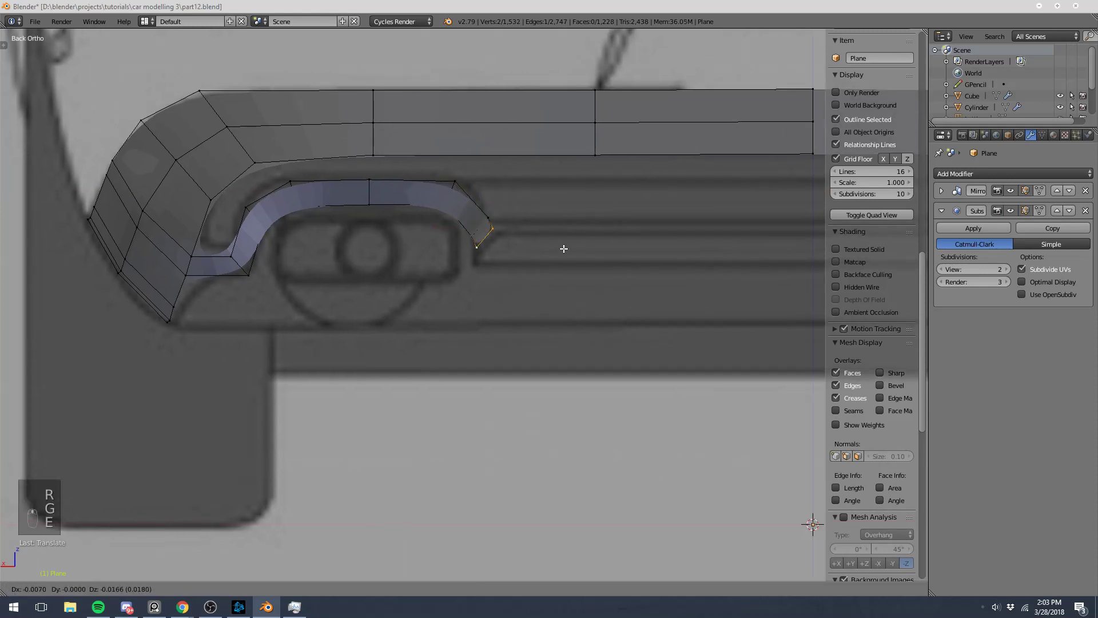
{"action": "middle_click", "coordinate": [559, 261]}
{"action": "left_click", "coordinate": [557, 265]}
{"action": "right_click", "coordinate": [498, 251]}
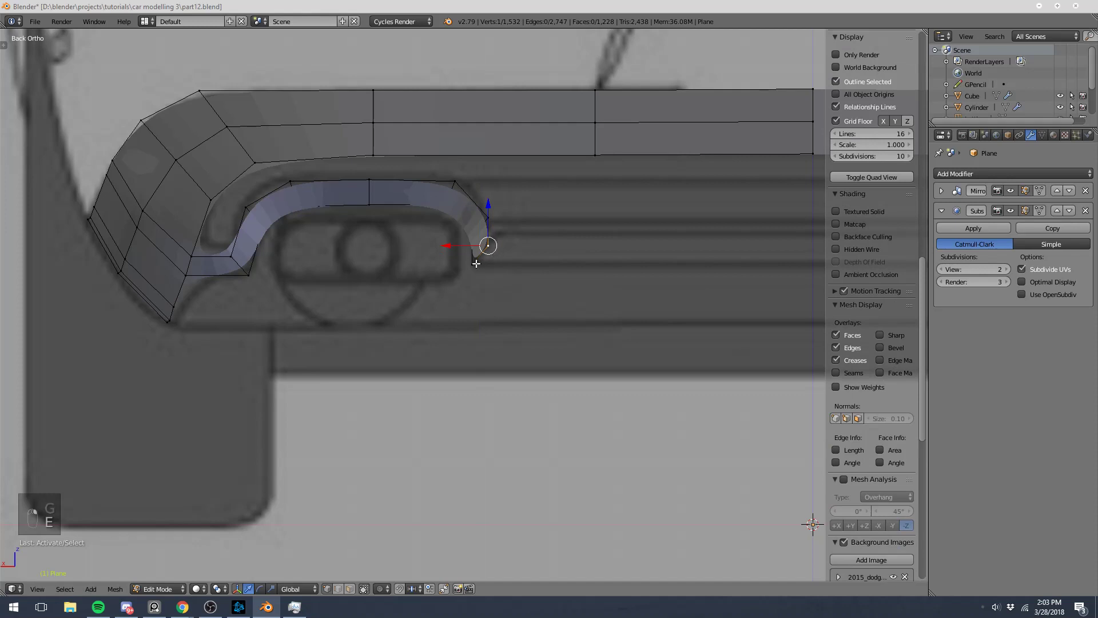
{"action": "right_click", "coordinate": [476, 263], "text": "shift"}
{"action": "scroll", "coordinate": [633, 227], "scroll_direction": "down", "scroll_amount": 4}
{"action": "middle_click_drag", "start_coordinate": [632, 228], "coordinate": [515, 231], "text": "shift"}
{"action": "key", "text": "e"}
{"action": "middle_click", "coordinate": [589, 262]}
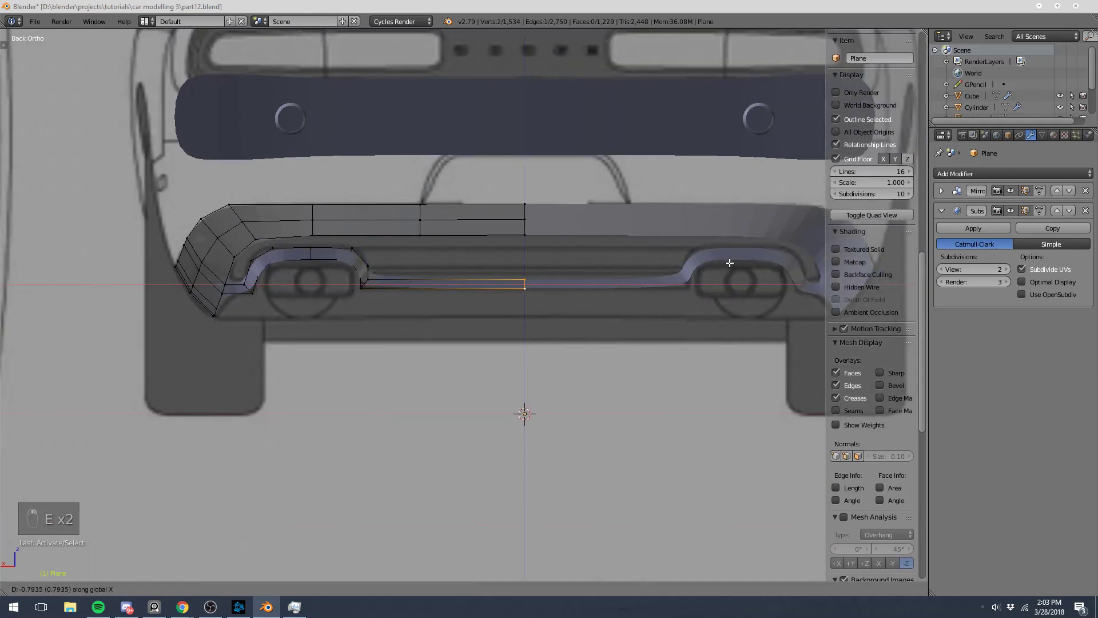
{"action": "left_click", "coordinate": [729, 263]}
{"action": "key", "text": "ctrl+z"}
- Extrude the selected edge beside the exhaust inward along X to the car's centre line, closing the lower strip
{"action": "scroll", "coordinate": [398, 265], "scroll_direction": "up", "scroll_amount": 3}
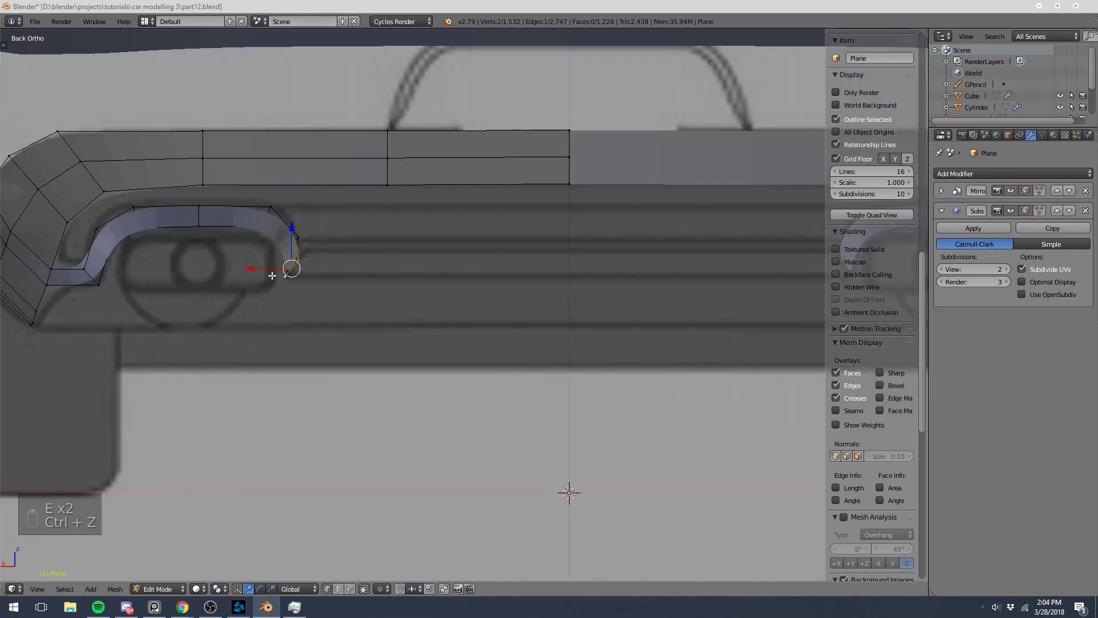
{"action": "middle_click_drag", "start_coordinate": [272, 275], "coordinate": [469, 269], "text": "shift"}
{"action": "scroll", "coordinate": [474, 268], "scroll_direction": "up", "scroll_amount": 2}
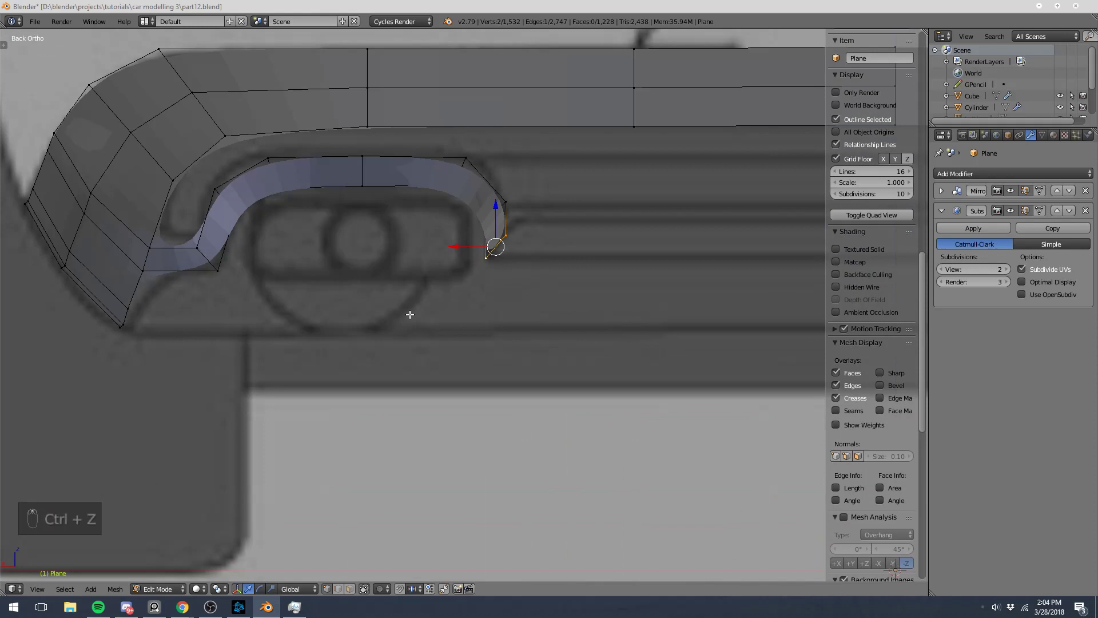
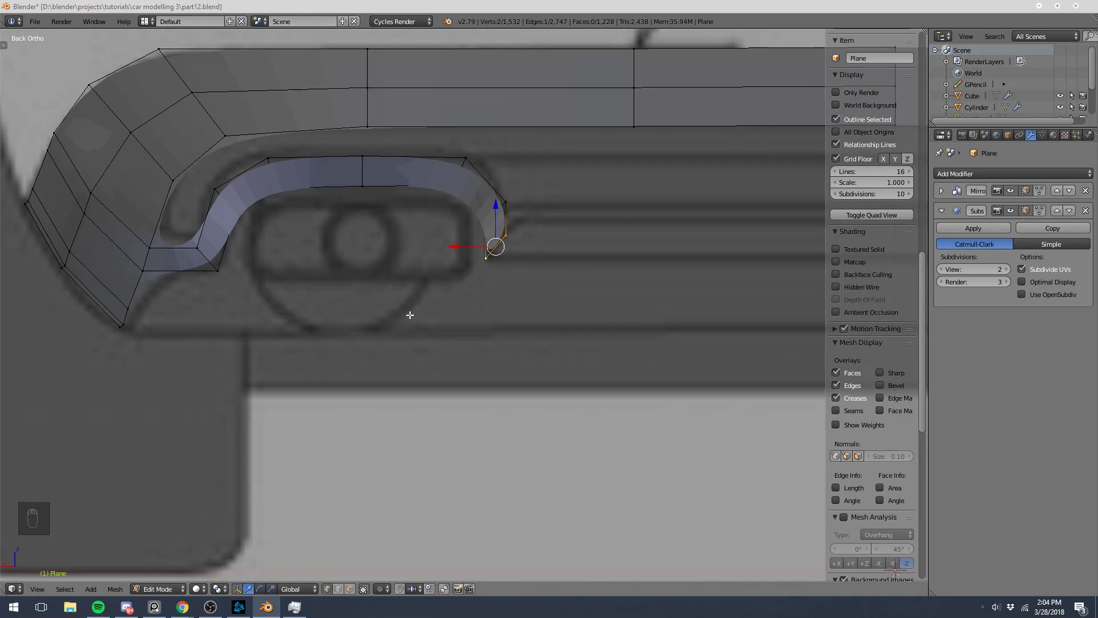
{"action": "middle_click_drag", "start_coordinate": [426, 309], "coordinate": [297, 356], "text": "shift"}
{"action": "key", "text": "e"}
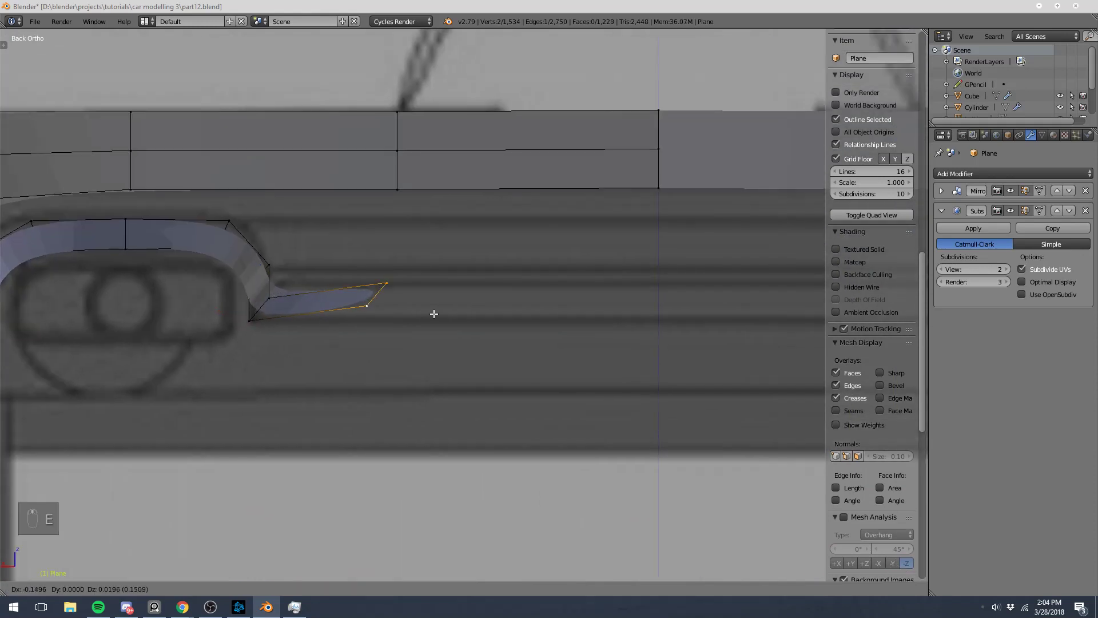
{"action": "left_click", "coordinate": [816, 315]}
- Leave Edit Mode and examine the new exhaust strip on the whole body, from below and in wireframe from the side
{"action": "key", "text": "Tab"}
{"action": "scroll", "coordinate": [456, 269], "scroll_direction": "down", "scroll_amount": 4}
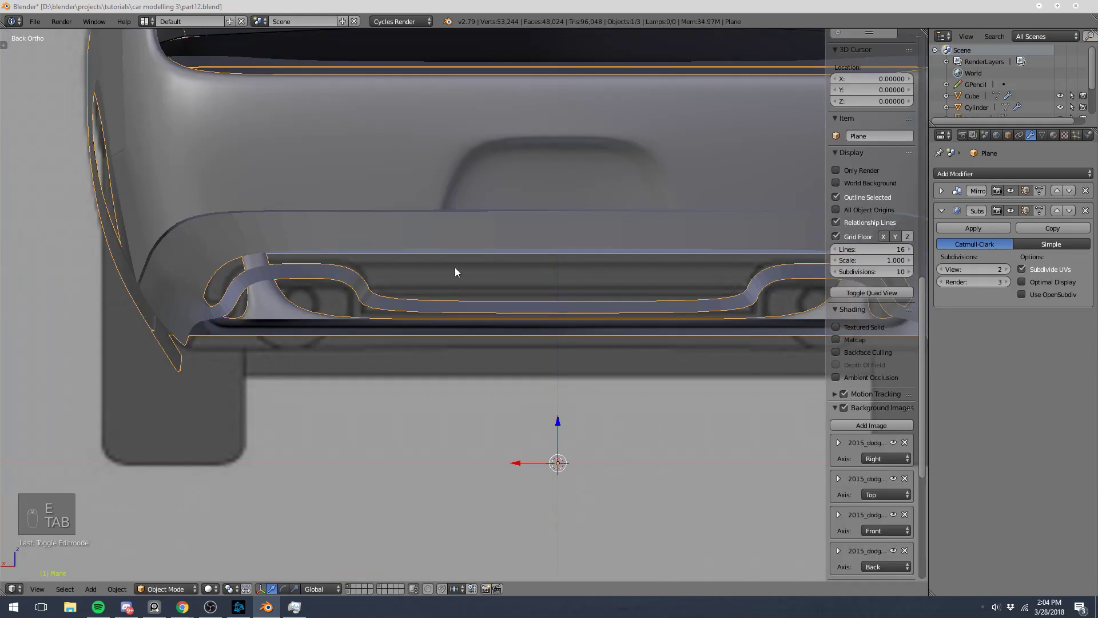
{"action": "middle_click_drag", "start_coordinate": [354, 291], "coordinate": [468, 231]}
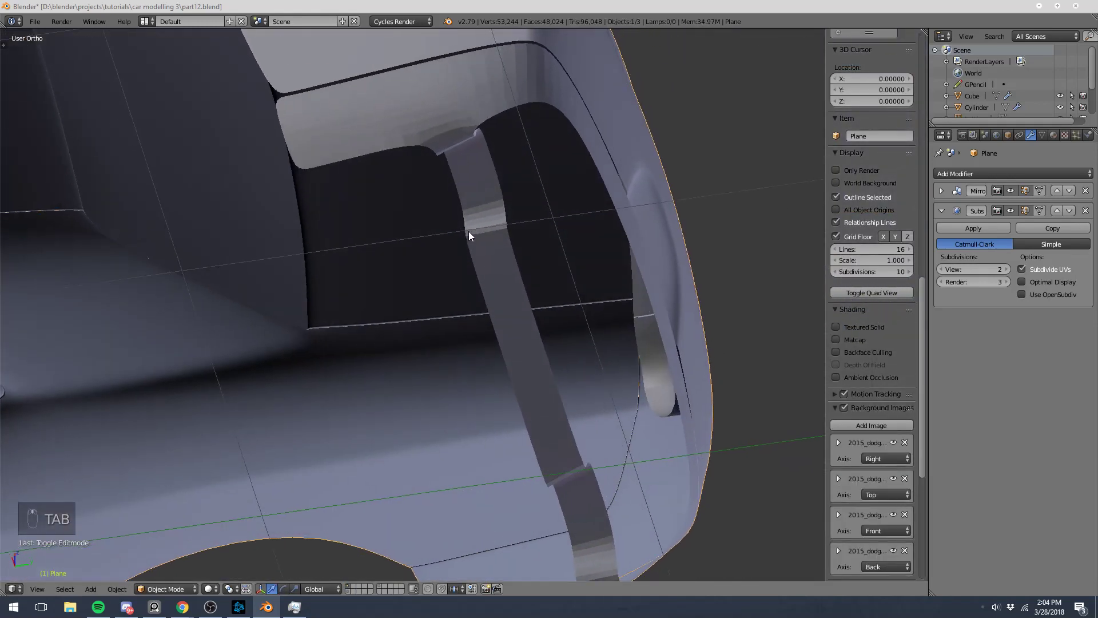
{"action": "key", "text": "KP_3"}
{"action": "key", "text": "z"}
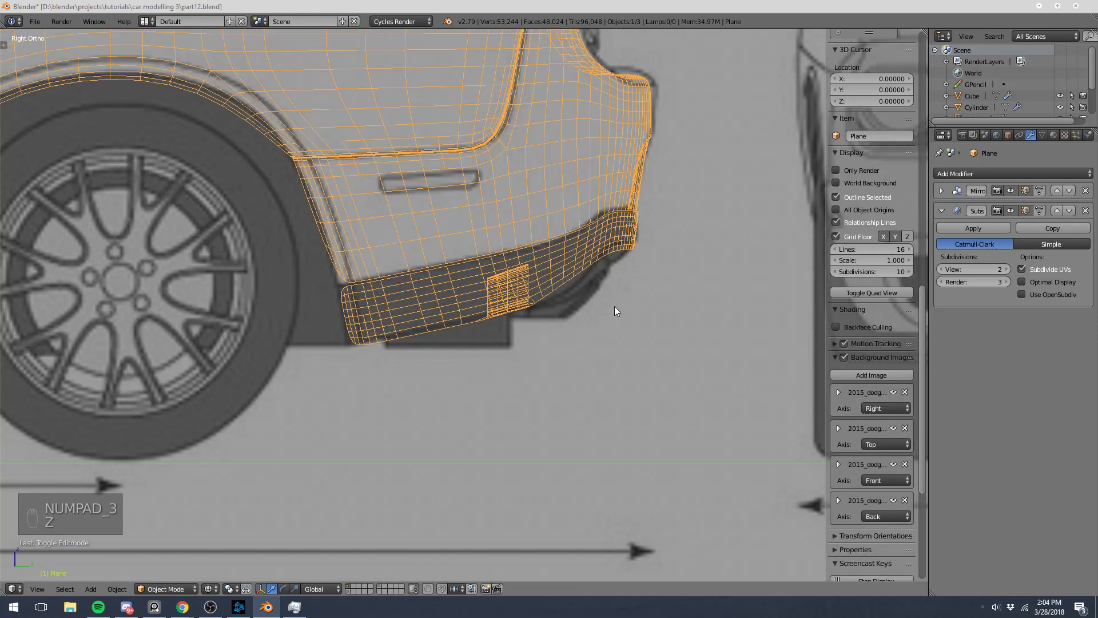
- Examine the exhaust strip's mesh in Edit Mode against the side blueprint and from below, and select its lower corner vertex beside the bumper's side
{"action": "key", "text": "Tab"}
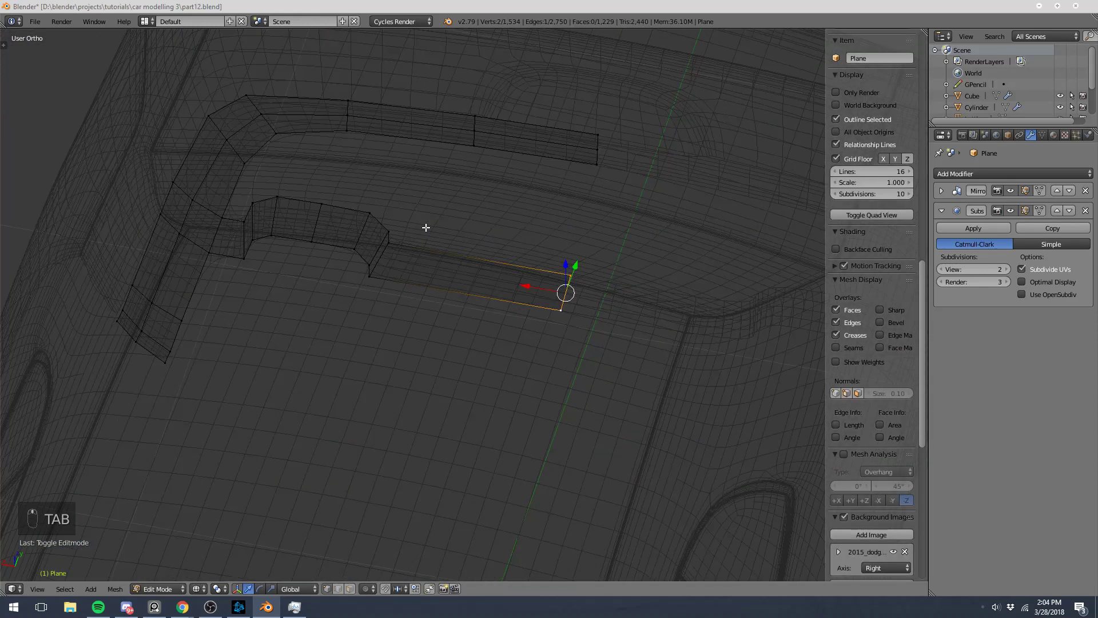
{"action": "key", "text": "z"}
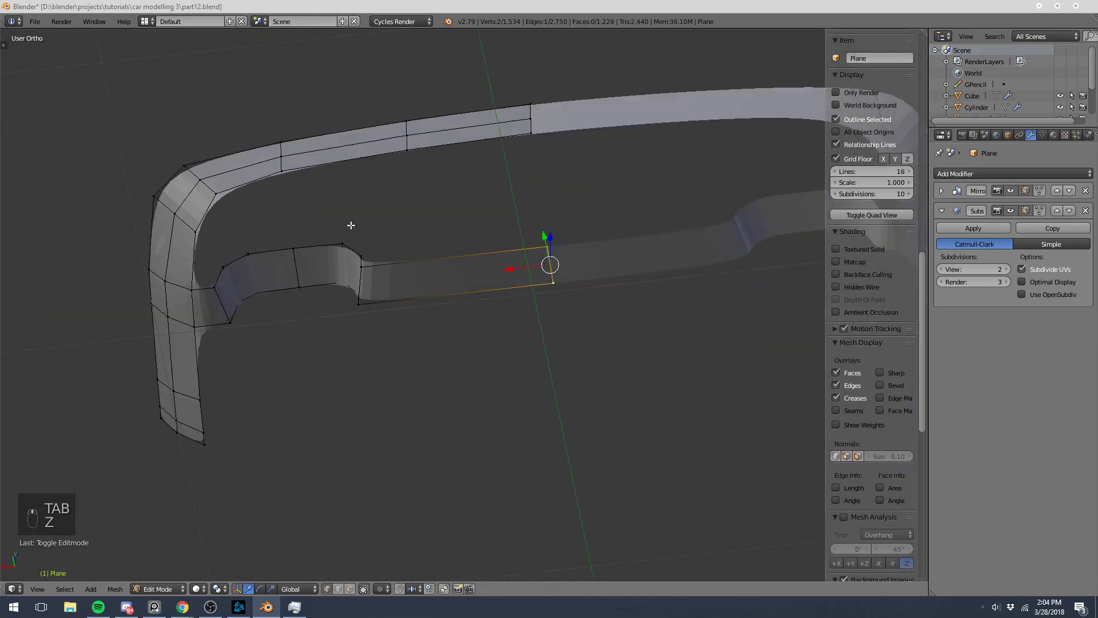
{"action": "middle_click_drag", "start_coordinate": [351, 224], "coordinate": [299, 273]}
{"action": "key", "text": "KP_3"}
{"action": "key", "text": "z"}
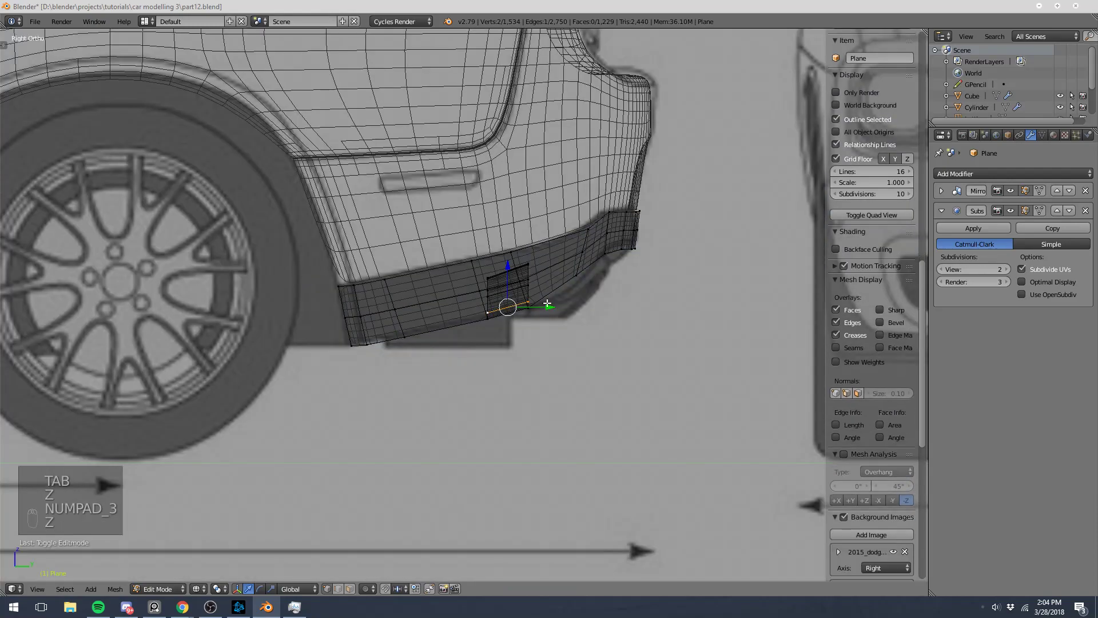
{"action": "mouse_move", "coordinate": [547, 303]}
{"action": "middle_mouse_down"}
{"action": "mouse_move", "coordinate": [385, 263]}
{"action": "mouse_move", "coordinate": [348, 265]}
{"action": "mouse_move", "coordinate": [355, 226]}
{"action": "middle_mouse_up"}
{"action": "key", "text": "z"}
{"action": "key", "text": "ctrl+KP_7"}
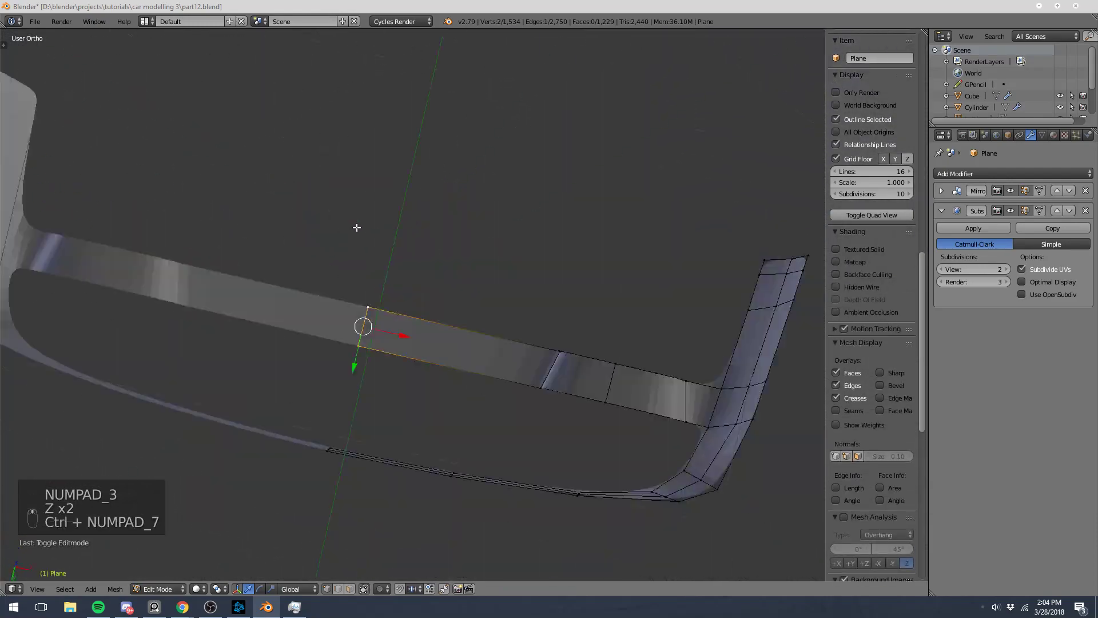
{"action": "middle_click_drag", "start_coordinate": [522, 275], "coordinate": [333, 298]}
{"action": "right_click", "coordinate": [374, 362]}
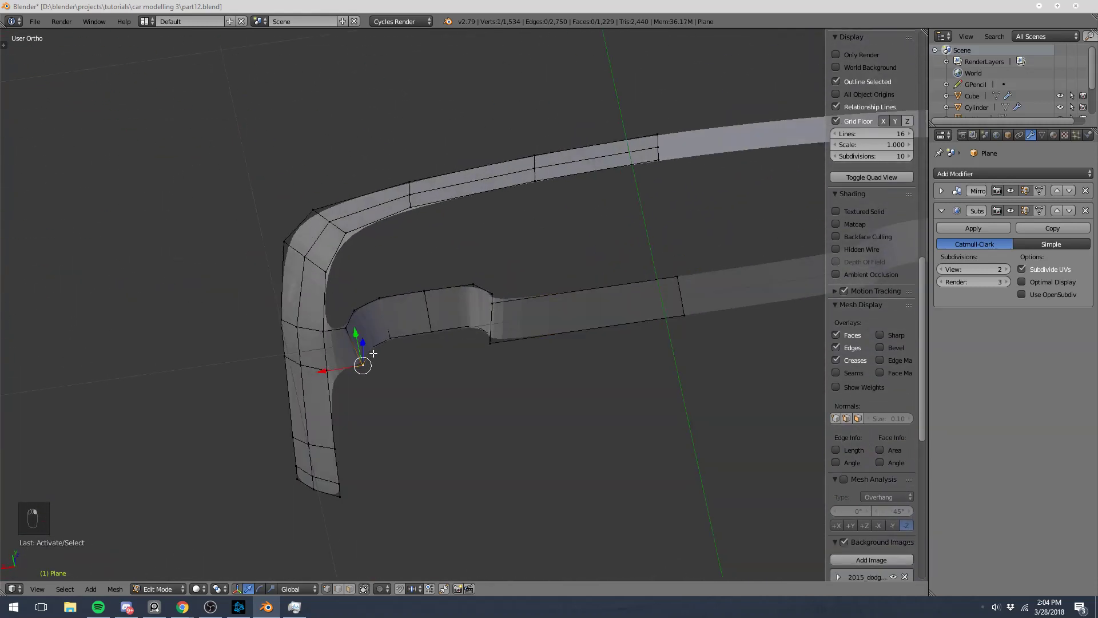
{"action": "right_click", "coordinate": [390, 340], "text": "shift"}
{"action": "right_click", "coordinate": [348, 328]}
{"action": "right_click", "coordinate": [355, 311], "text": "shift"}
{"action": "right_click", "coordinate": [380, 296], "text": "shift"}
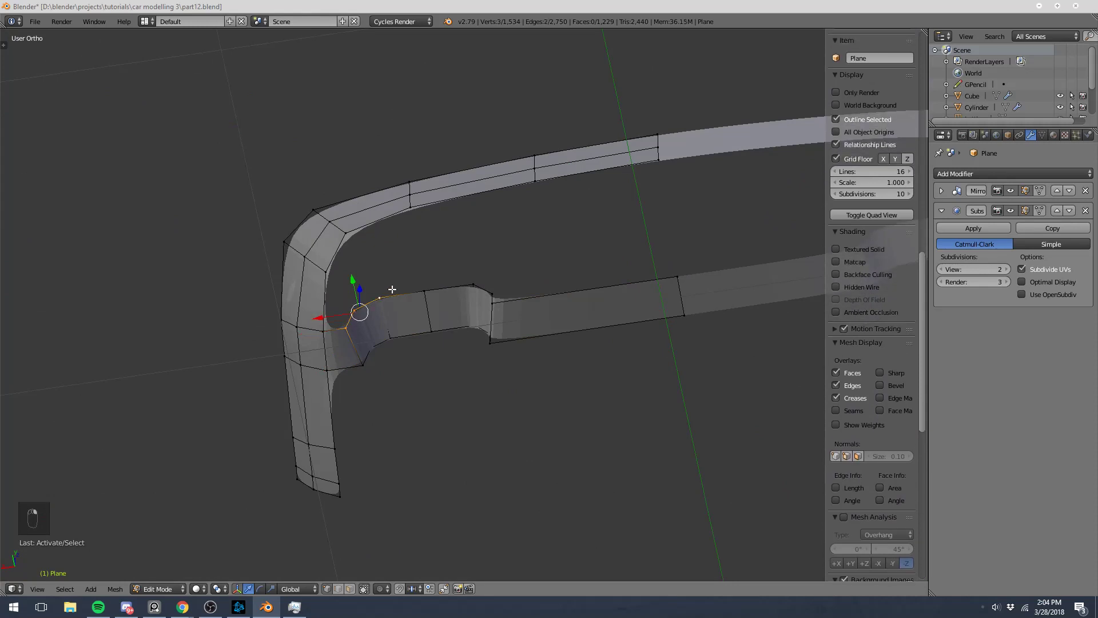
{"action": "right_click", "coordinate": [495, 298], "text": "shift"}
{"action": "middle_click_drag", "start_coordinate": [495, 298], "coordinate": [543, 308]}
{"action": "key", "text": "a"}
- Delete the vertices along one long edge of the exhaust strip, from the bumper's side to the centre line, keeping only the exhaust outline edge
{"action": "right_click", "coordinate": [347, 328]}
{"action": "right_click", "coordinate": [355, 310], "text": "shift"}
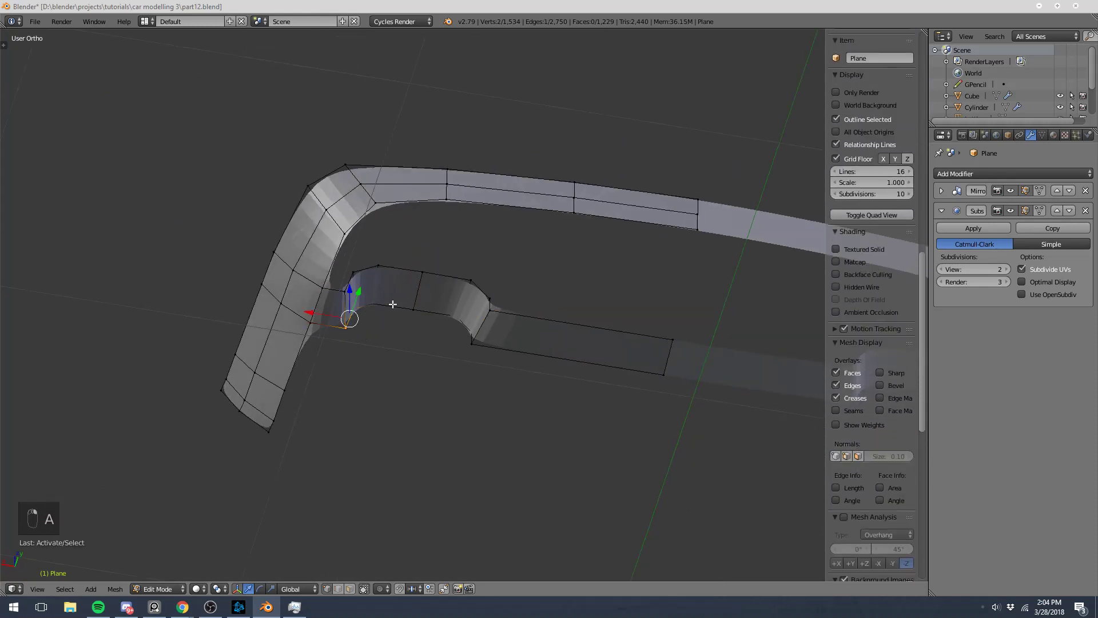
{"action": "key", "text": "z"}
{"action": "right_click", "coordinate": [413, 309], "text": "shift"}
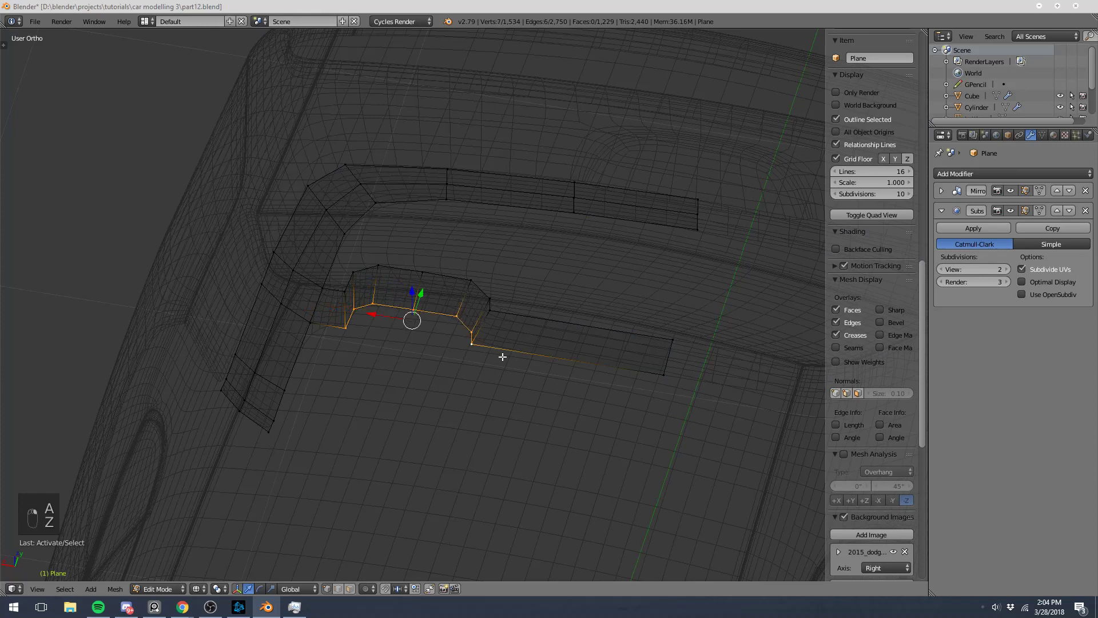
{"action": "key", "text": "z"}
{"action": "right_click", "coordinate": [663, 375], "text": "shift"}
{"action": "key", "text": "x"}
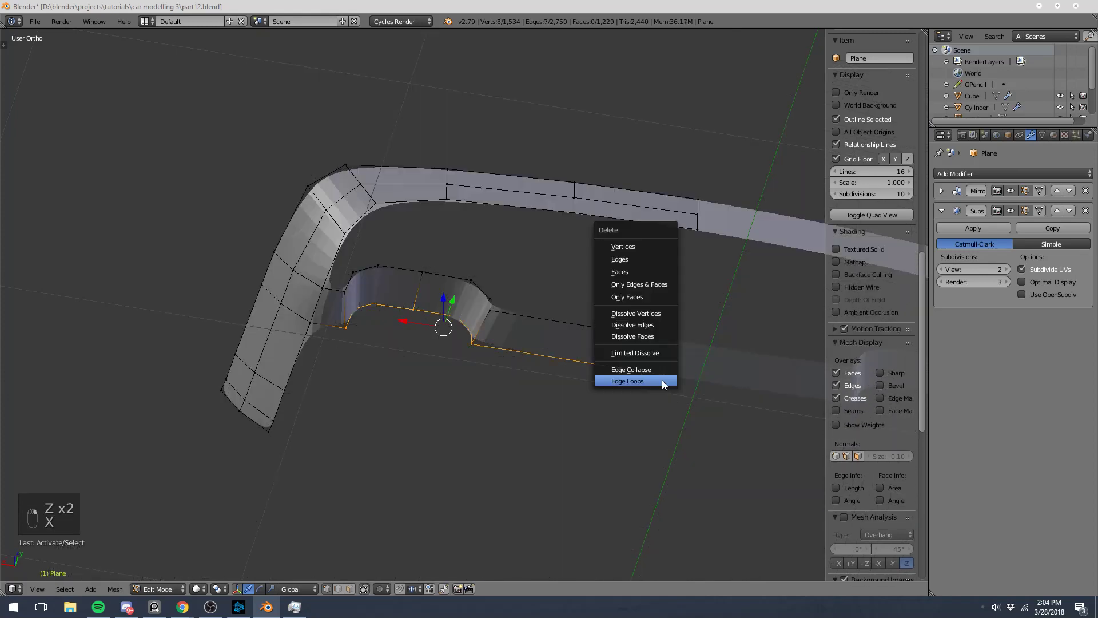
{"action": "left_click", "coordinate": [662, 246]}
- Select the exhaust outline's vertices and move them about 0.05 rearward along Y in the side view
{"action": "middle_click_drag", "start_coordinate": [473, 307], "coordinate": [361, 303]}
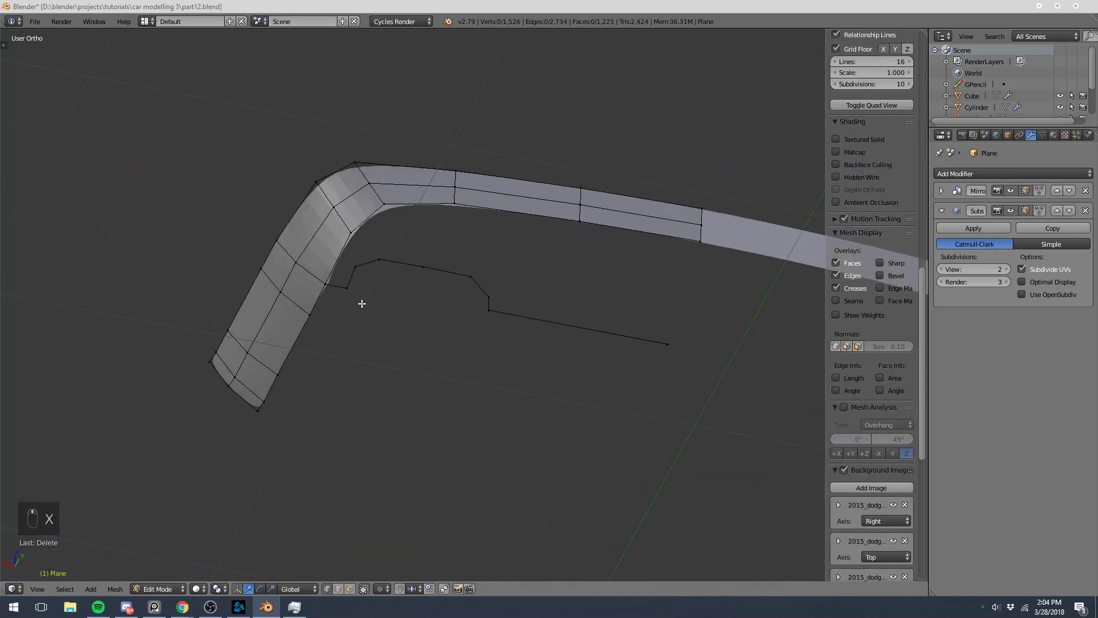
{"action": "middle_click_drag", "start_coordinate": [486, 319], "coordinate": [455, 361]}
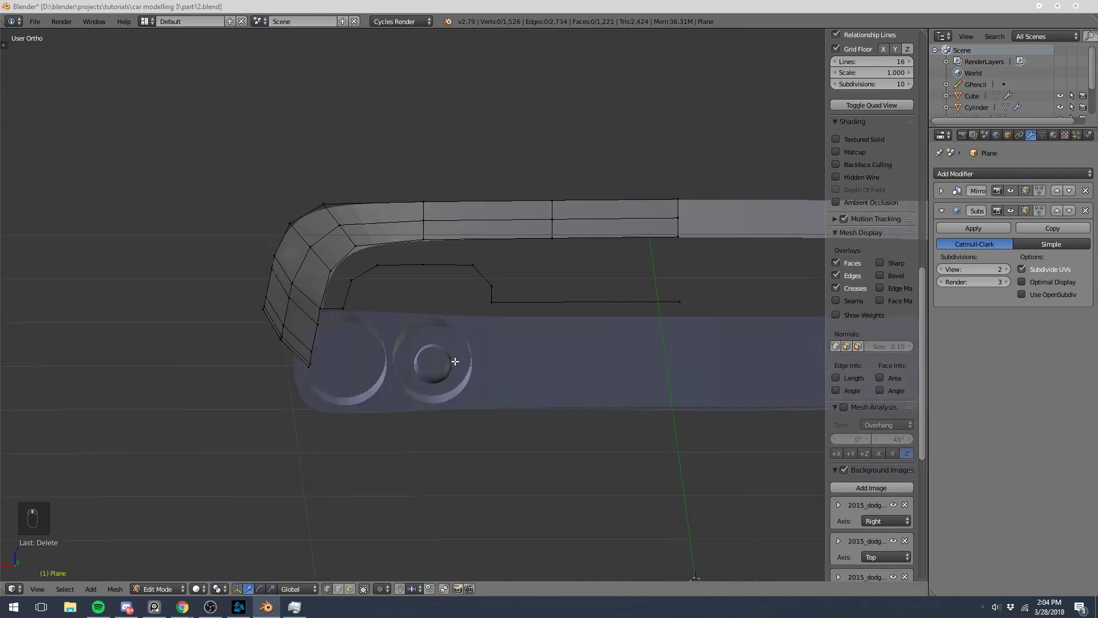
{"action": "right_click", "coordinate": [345, 298]}
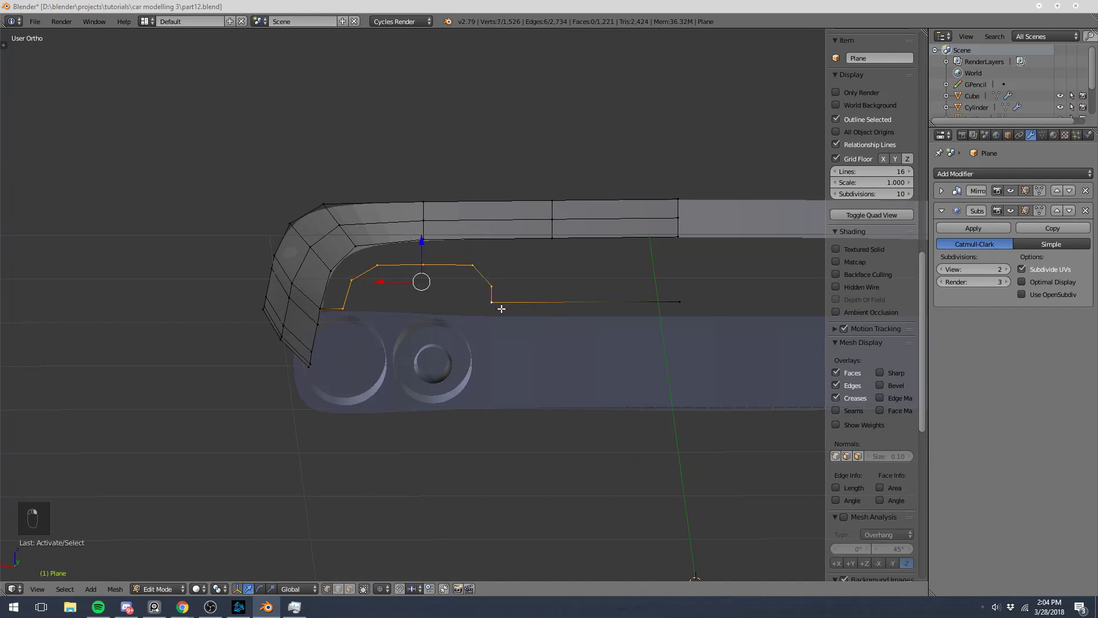
{"action": "key", "text": "KP_3"}
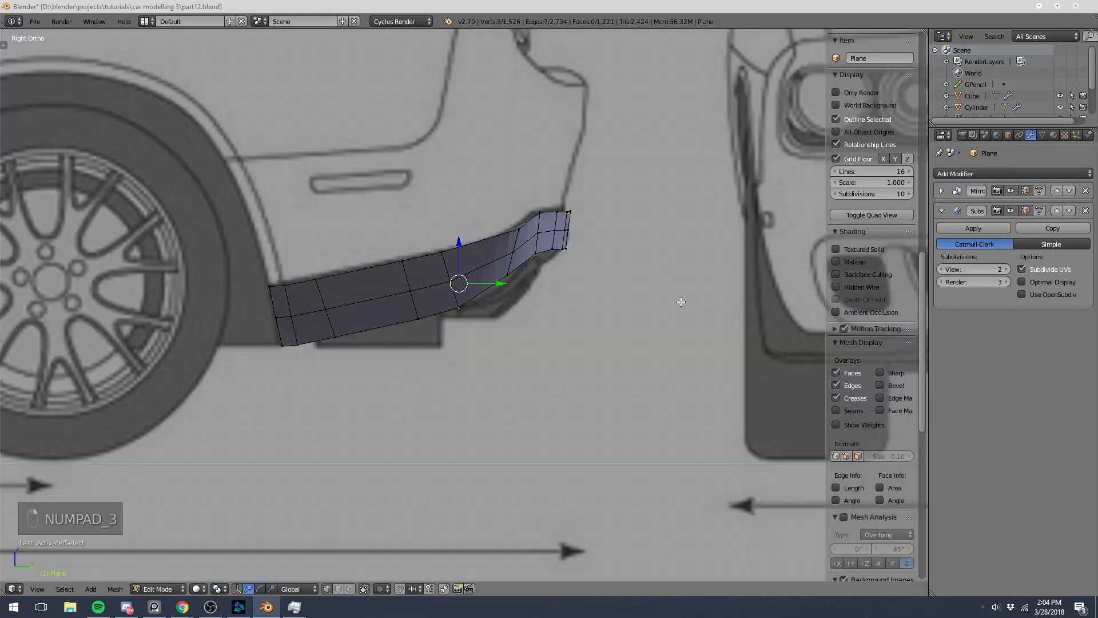
{"action": "scroll", "coordinate": [513, 263], "scroll_direction": "up", "scroll_amount": 3}
{"action": "key", "text": "g"}
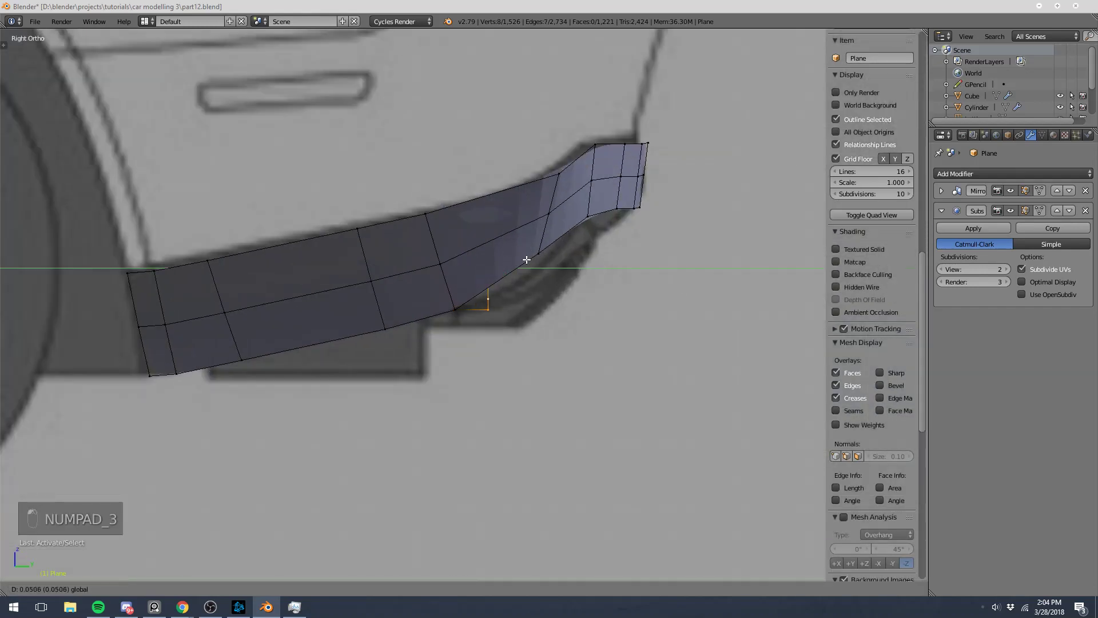
{"action": "left_click", "coordinate": [526, 260]}
- Leave the outermost outline vertex in place and move the remaining seven further rearward along Y against the side blueprint
{"action": "middle_click_drag", "start_coordinate": [527, 259], "coordinate": [470, 176]}
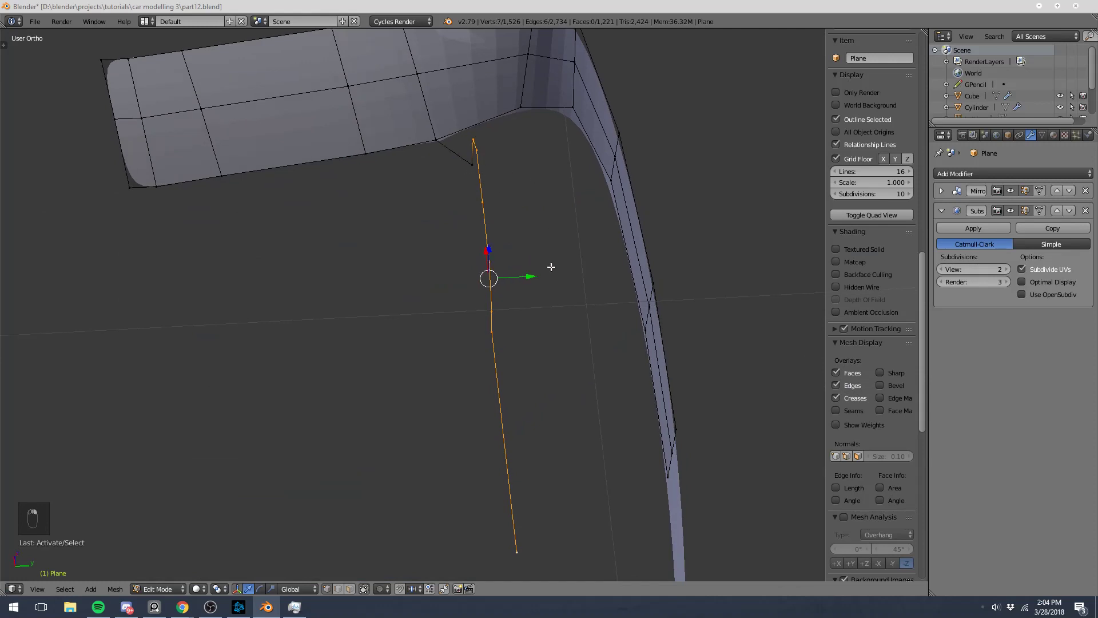
{"action": "key", "text": "KP_3"}
{"action": "left_click_drag", "start_coordinate": [527, 257], "coordinate": [544, 261]}
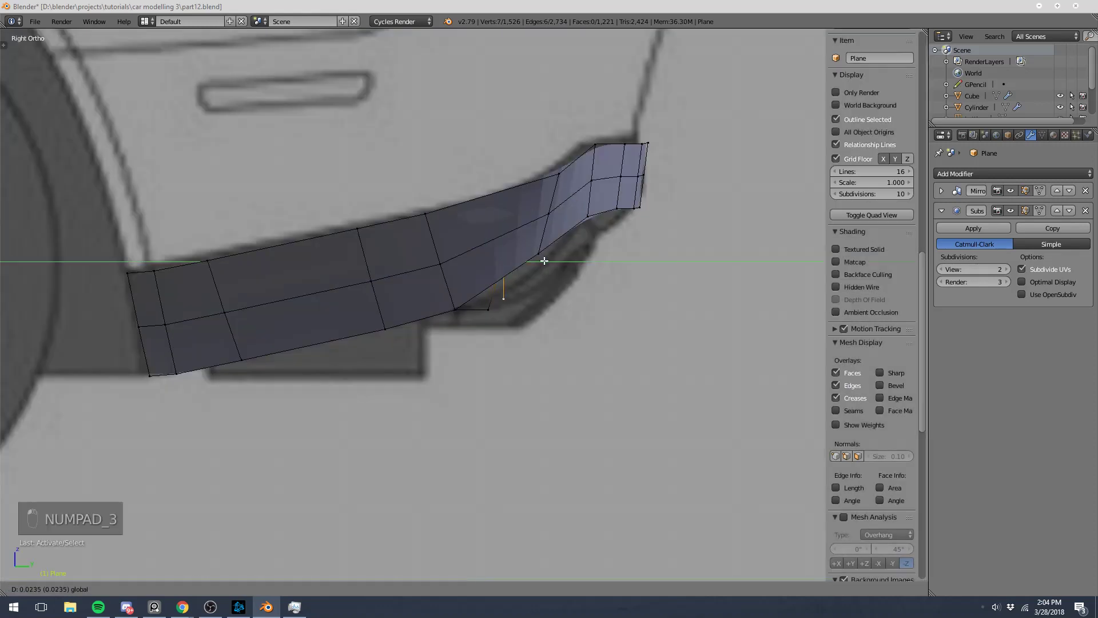
{"action": "left_click", "coordinate": [589, 276]}
- Exclude the next outline vertex from the selection and move the remaining six further rearward along Y
{"action": "middle_click_drag", "start_coordinate": [590, 276], "coordinate": [507, 250]}
{"action": "right_click", "coordinate": [505, 250], "text": "shift"}
{"action": "key", "text": "KP_3"}
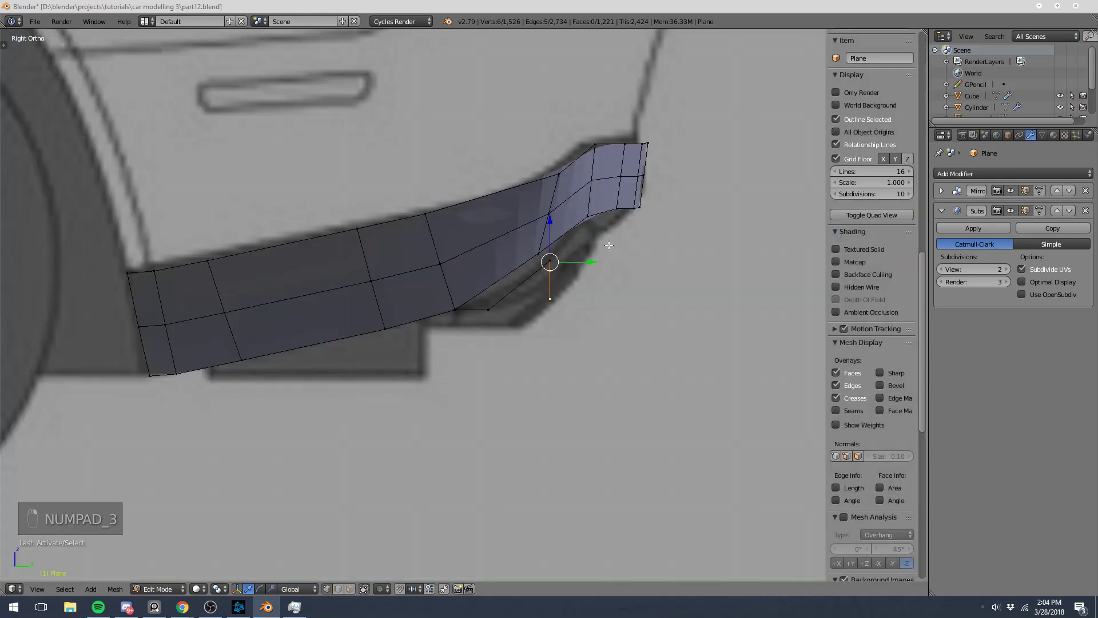
{"action": "left_click_drag", "start_coordinate": [589, 261], "coordinate": [621, 265]}
- Exclude the outline's next corner vertex and move the remaining five slightly rearward along Y in the bottom view
{"action": "middle_click_drag", "start_coordinate": [437, 292], "coordinate": [356, 363], "text": "shift"}
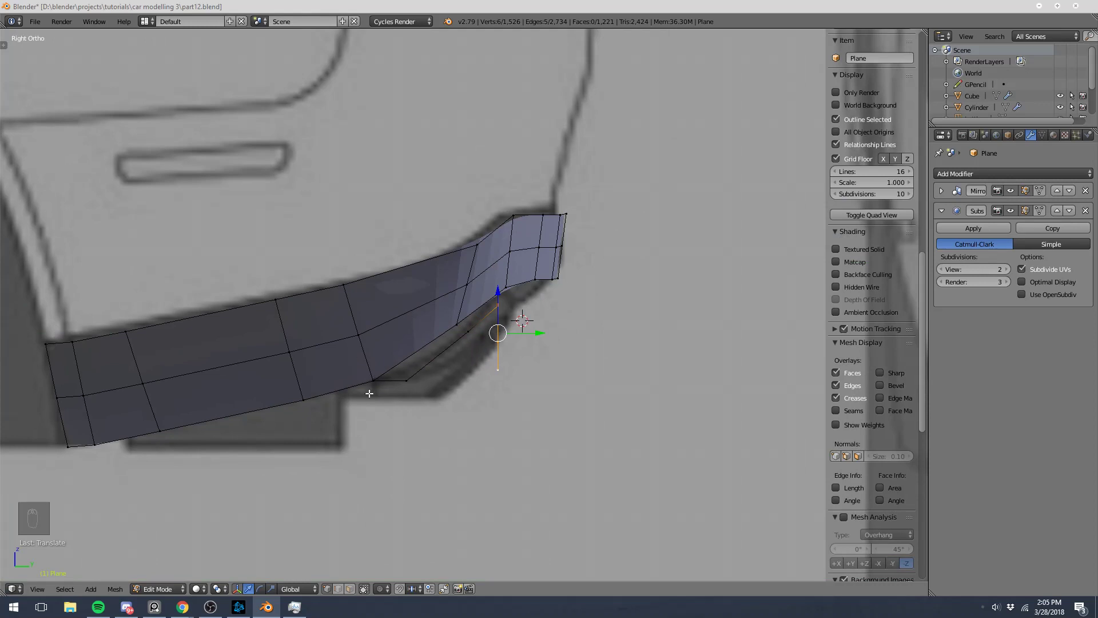
{"action": "middle_click_drag", "start_coordinate": [628, 242], "coordinate": [507, 133]}
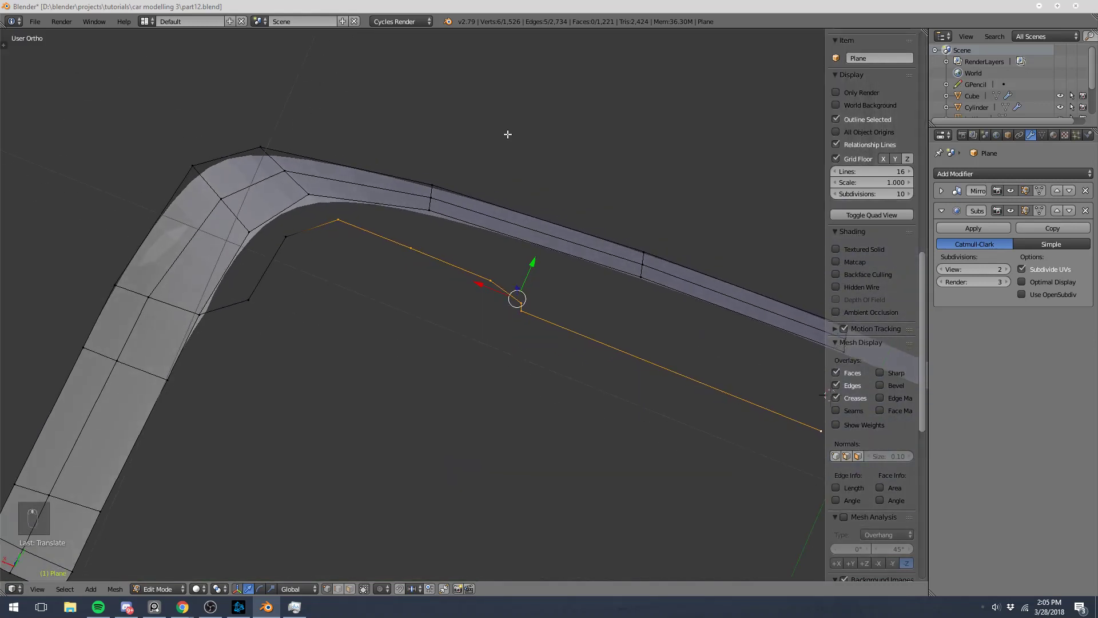
{"action": "key", "text": "ctrl+KP_7"}
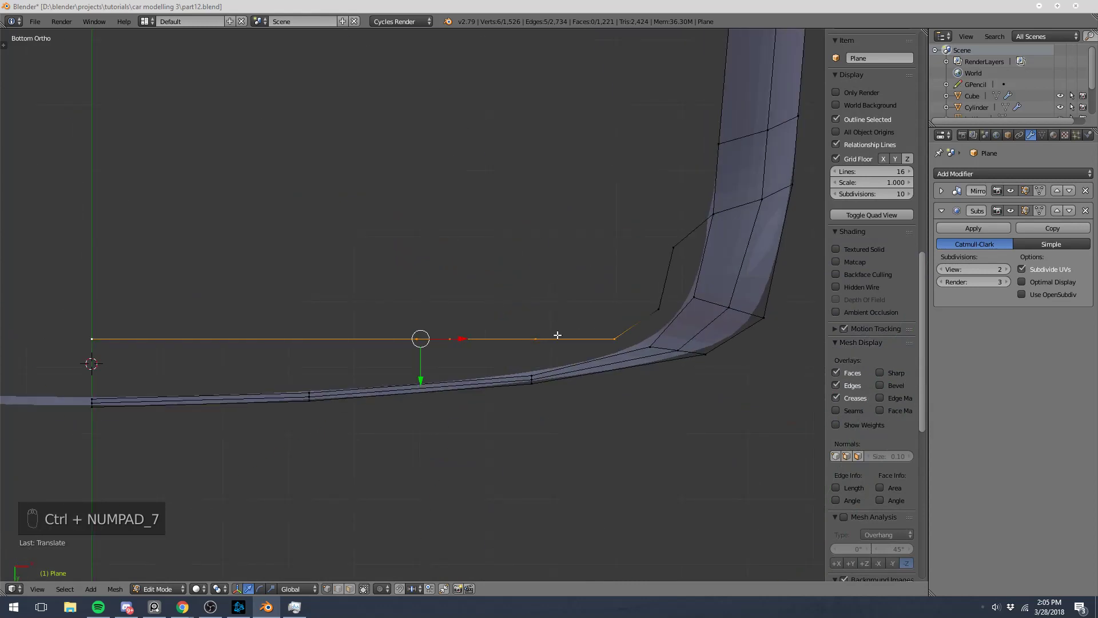
{"action": "left_click", "coordinate": [543, 338], "text": "shift"}
{"action": "key", "text": "ctrl+z"}
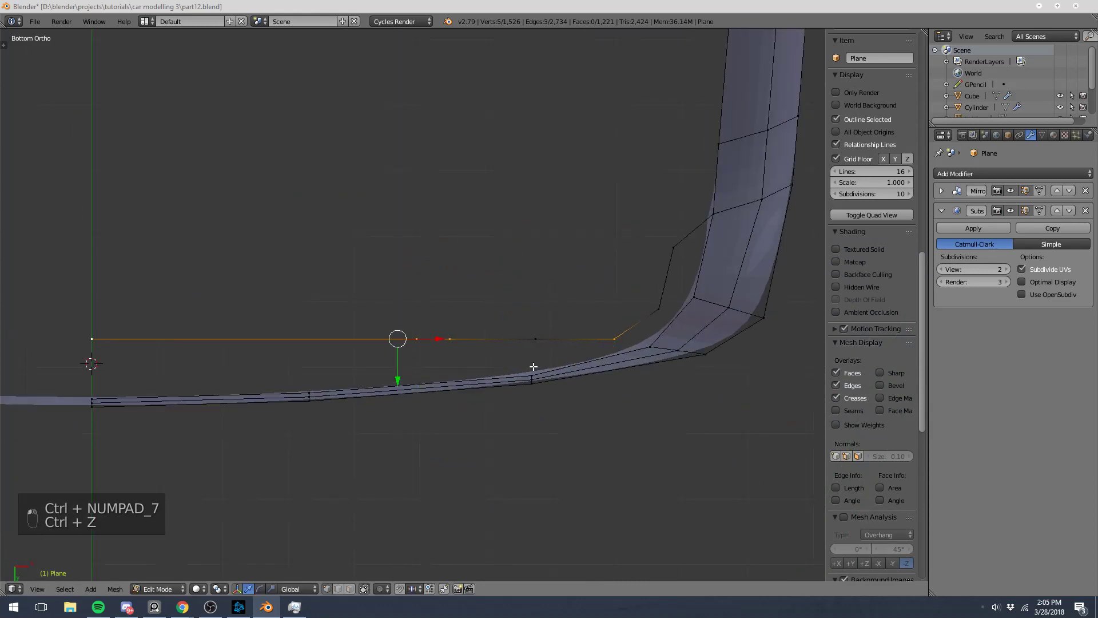
{"action": "left_click", "coordinate": [537, 339], "text": "shift"}
{"action": "left_click_drag", "start_coordinate": [382, 380], "coordinate": [379, 390]}
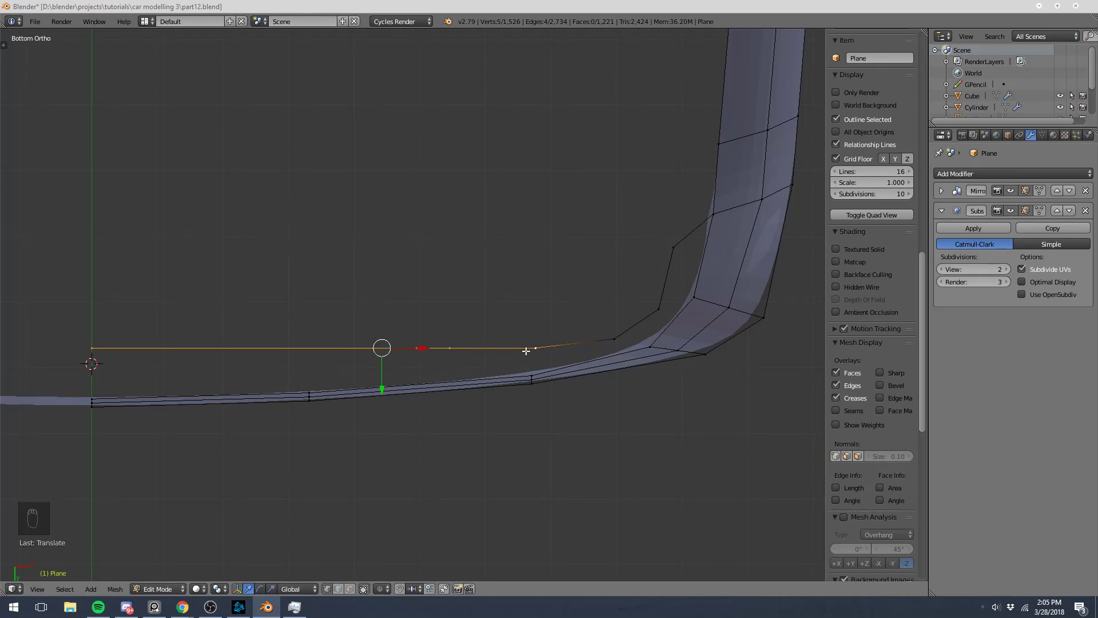
- Move the vertices at the outline's inner exhaust end forward along Y, setting the lowest two, including the centre-line one, furthest forward
{"action": "left_click", "coordinate": [526, 350], "text": "shift"}
{"action": "key", "text": "KP_3"}
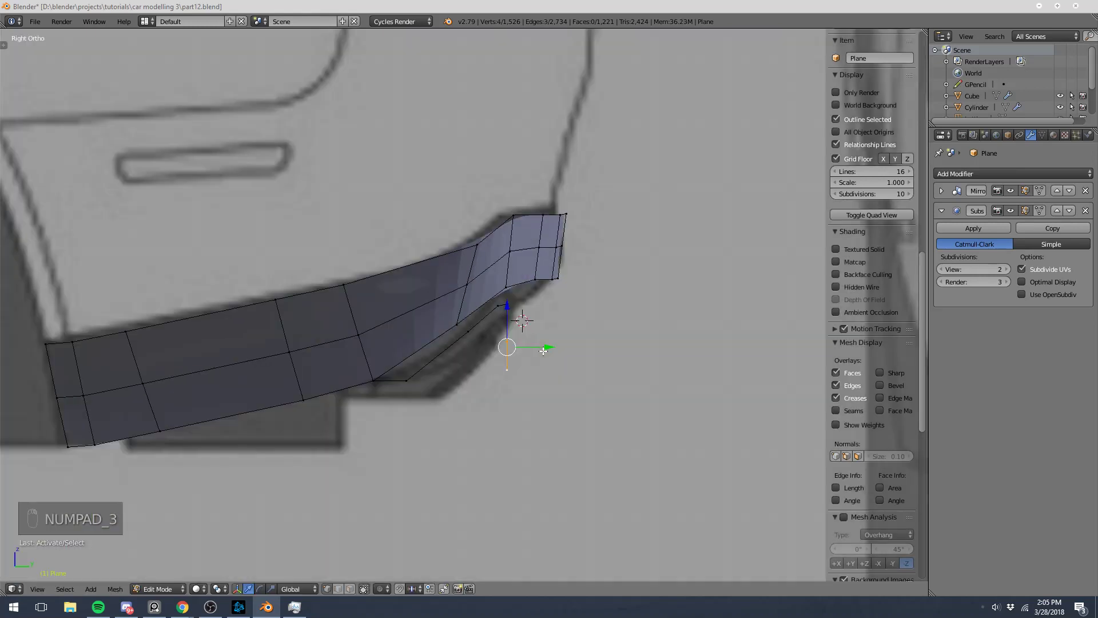
{"action": "left_click_drag", "start_coordinate": [543, 350], "coordinate": [542, 350]}
{"action": "key", "text": "ctrl+z"}
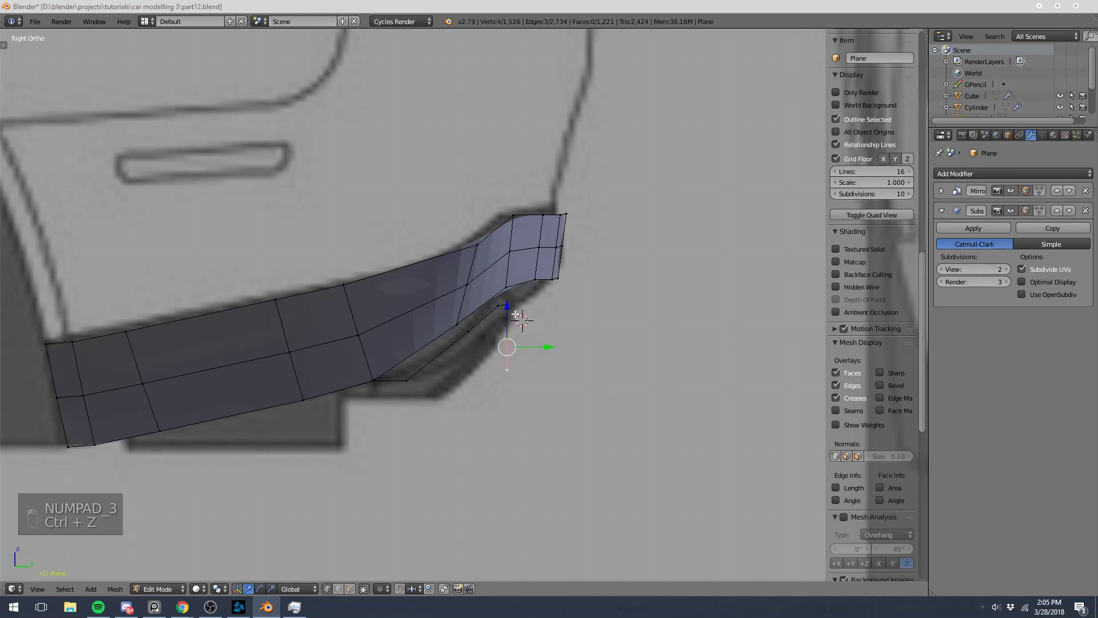
{"action": "key", "text": "b"}
{"action": "middle_click_drag", "start_coordinate": [502, 290], "coordinate": [525, 324]}
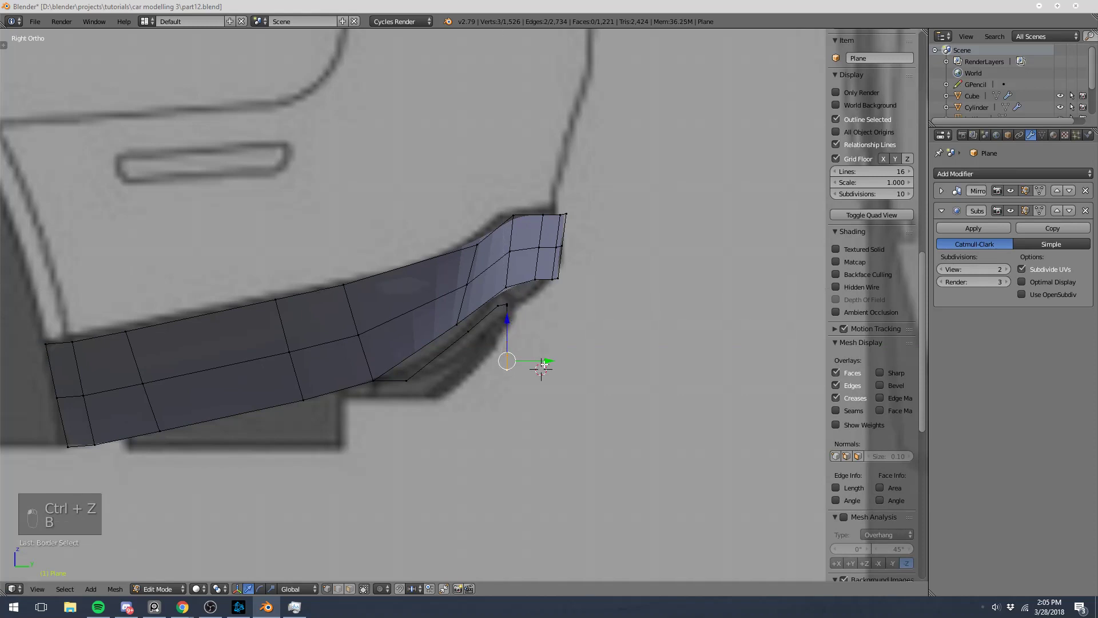
{"action": "mouse_move", "coordinate": [541, 362]}
{"action": "left_mouse_down"}
{"action": "mouse_move", "coordinate": [532, 362]}
{"action": "mouse_move", "coordinate": [540, 369]}
{"action": "left_mouse_up"}
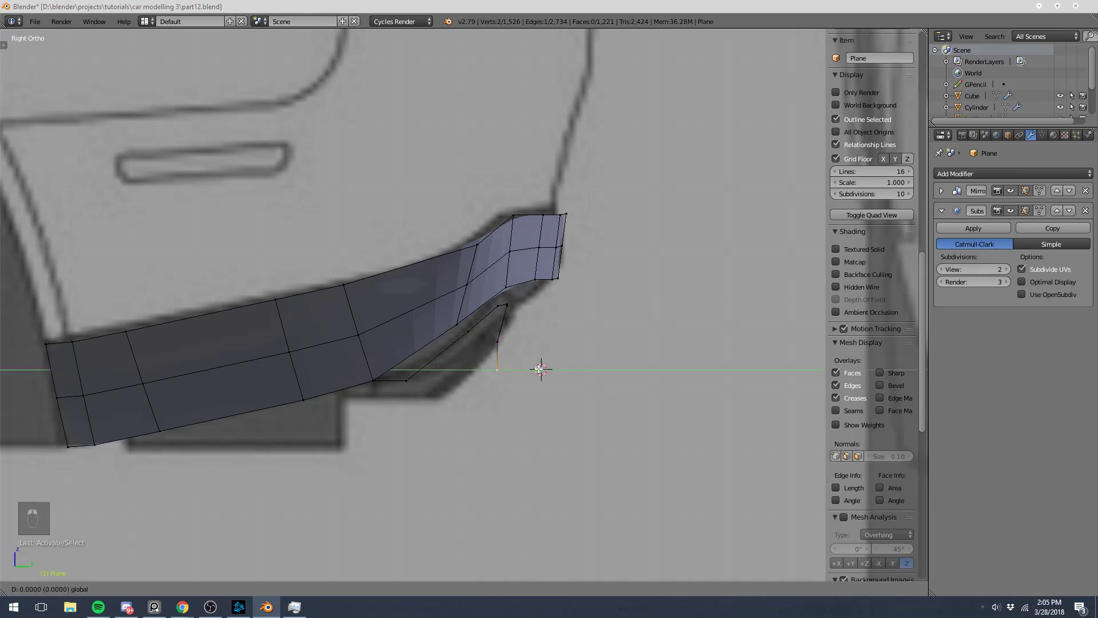
{"action": "left_click", "coordinate": [517, 368]}
- Check the exhaust outline on the body from below and try to move its centre-line vertex
{"action": "scroll", "coordinate": [509, 343], "scroll_direction": "down", "scroll_amount": 5}
{"action": "key", "text": "Tab"}
{"action": "middle_click_drag", "start_coordinate": [507, 338], "coordinate": [439, 184]}
{"action": "scroll", "coordinate": [389, 346], "scroll_direction": "up", "scroll_amount": 4}
{"action": "key", "text": "Tab"}
{"action": "key", "text": "ctrl+KP_7"}
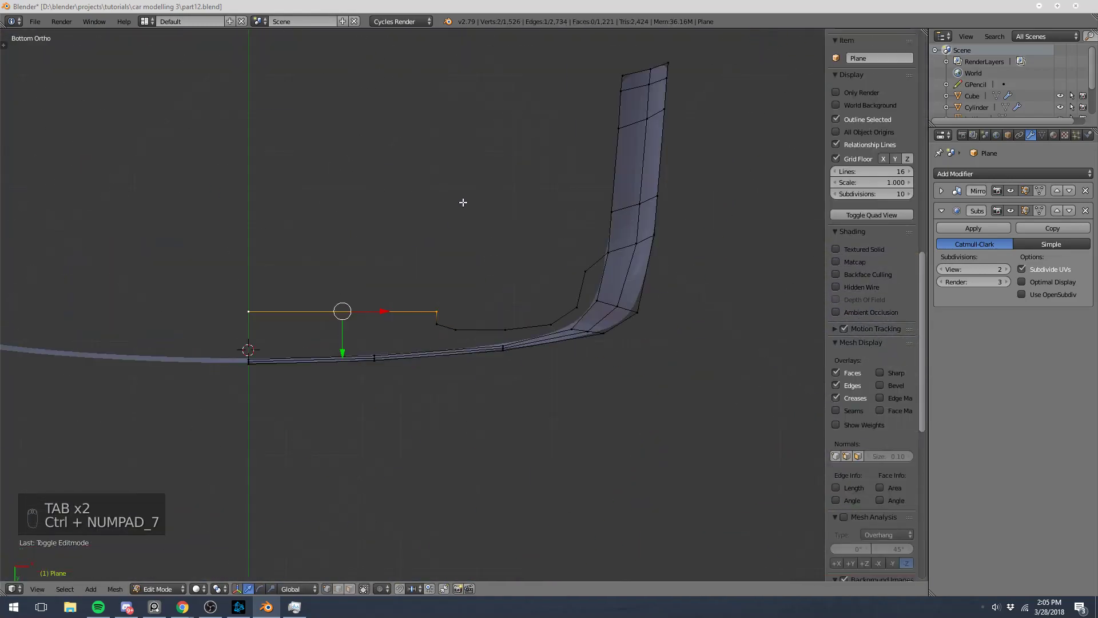
{"action": "right_click", "coordinate": [259, 321]}
{"action": "key", "text": "g"}
{"action": "key", "text": "ctrl+z"}
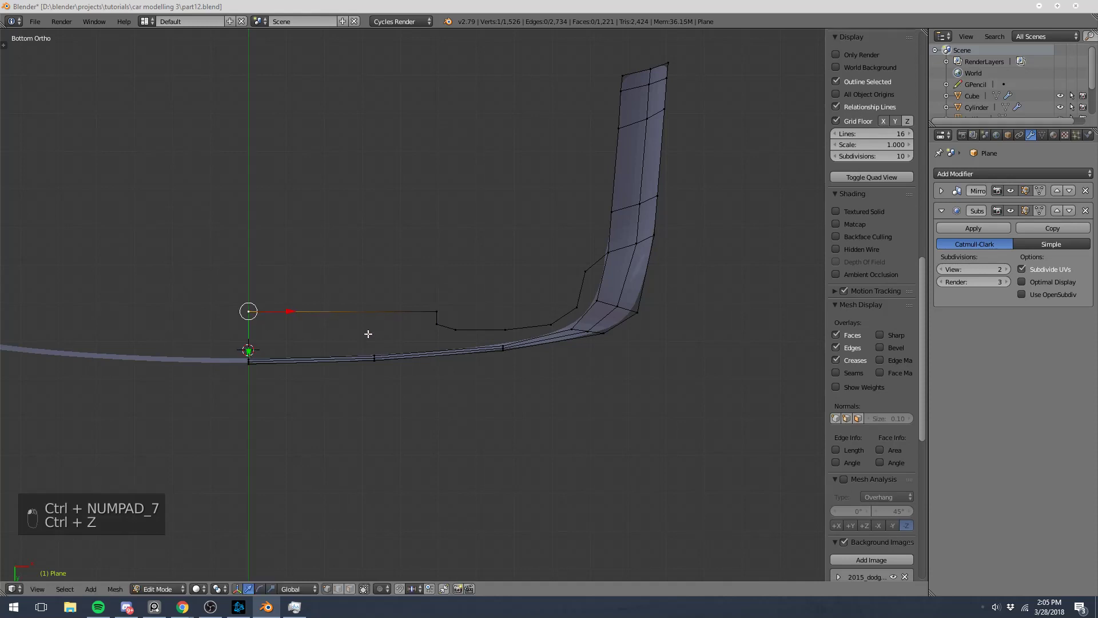
{"action": "key", "text": "a"}
- Fill a face between the bumper side's inner edge and the outermost segment of the exhaust outline in the back view
{"action": "middle_click_drag", "start_coordinate": [528, 318], "coordinate": [276, 431]}
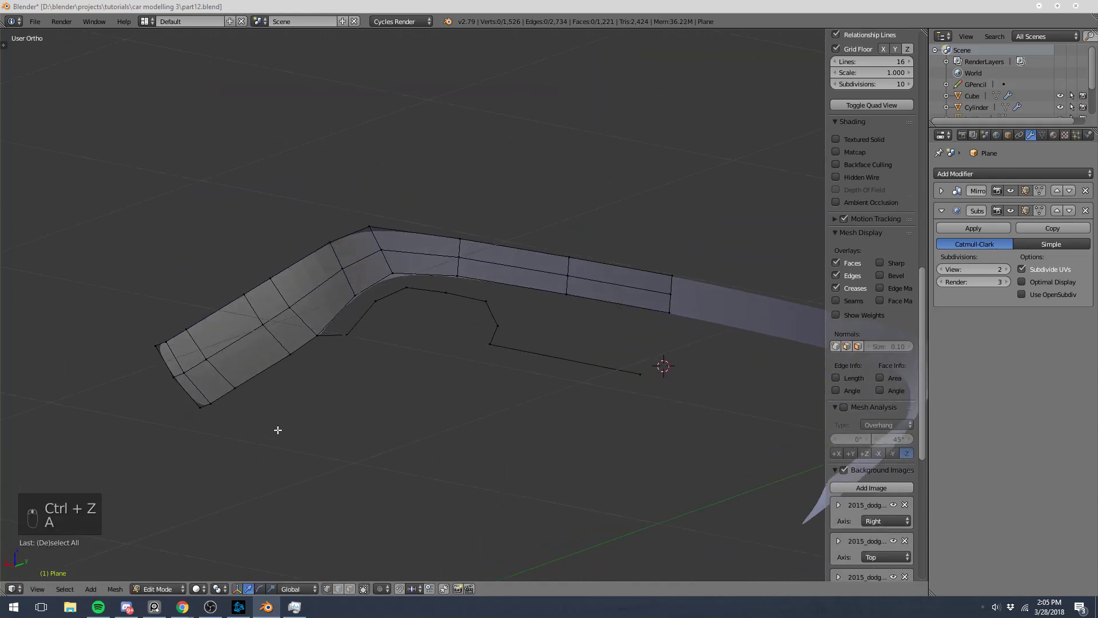
{"action": "key", "text": "KP_3"}
{"action": "key", "text": "ctrl+KP_1"}
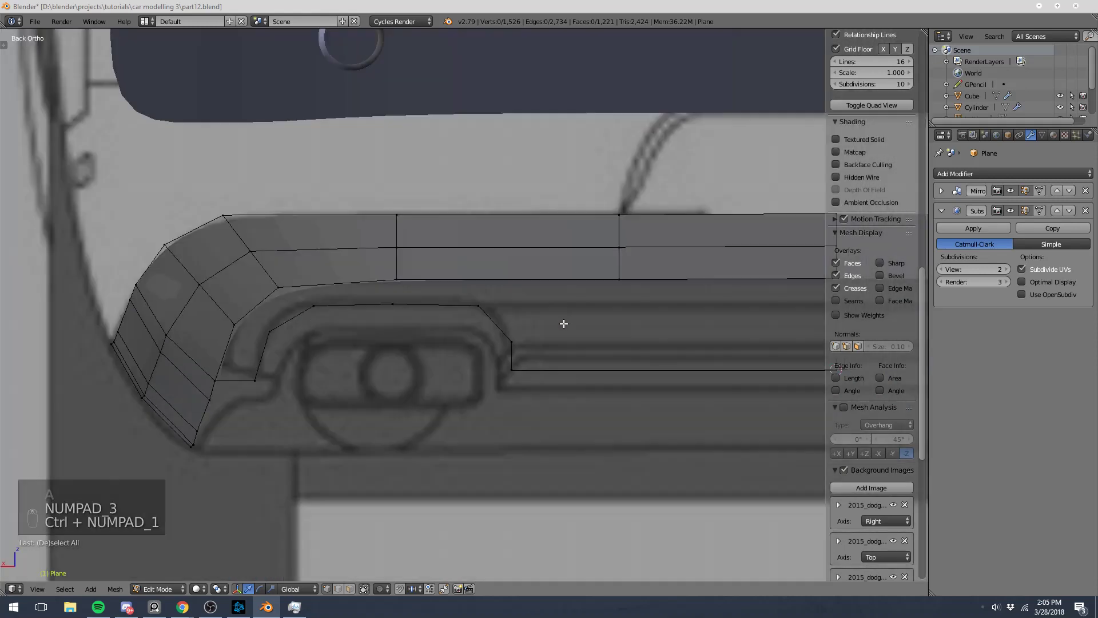
{"action": "key", "text": "a"}
{"action": "key", "text": "a"}
{"action": "right_click", "coordinate": [226, 323]}
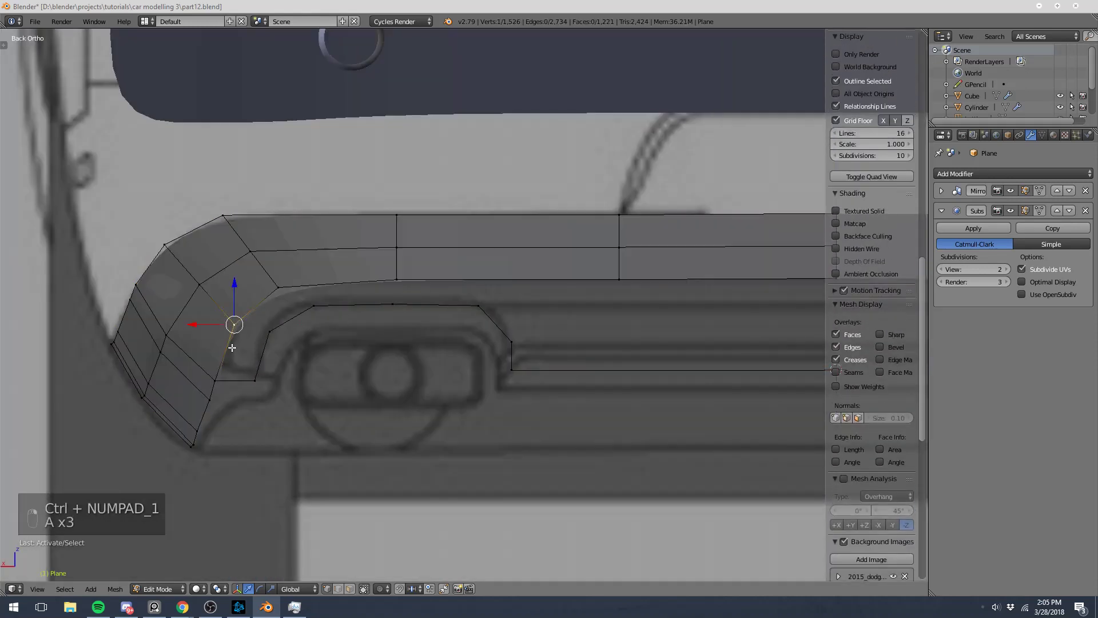
{"action": "right_click", "coordinate": [246, 372], "text": "shift"}
{"action": "right_click", "coordinate": [220, 376], "text": "shift"}
{"action": "right_click", "coordinate": [269, 331], "text": "shift"}
{"action": "key", "text": "f"}
- Fill the next two faces between the bumper's inner edge and the exhaust outline, around the corner to the exhaust's middle
{"action": "right_click", "coordinate": [269, 331]}
{"action": "right_click", "coordinate": [236, 324], "text": "shift"}
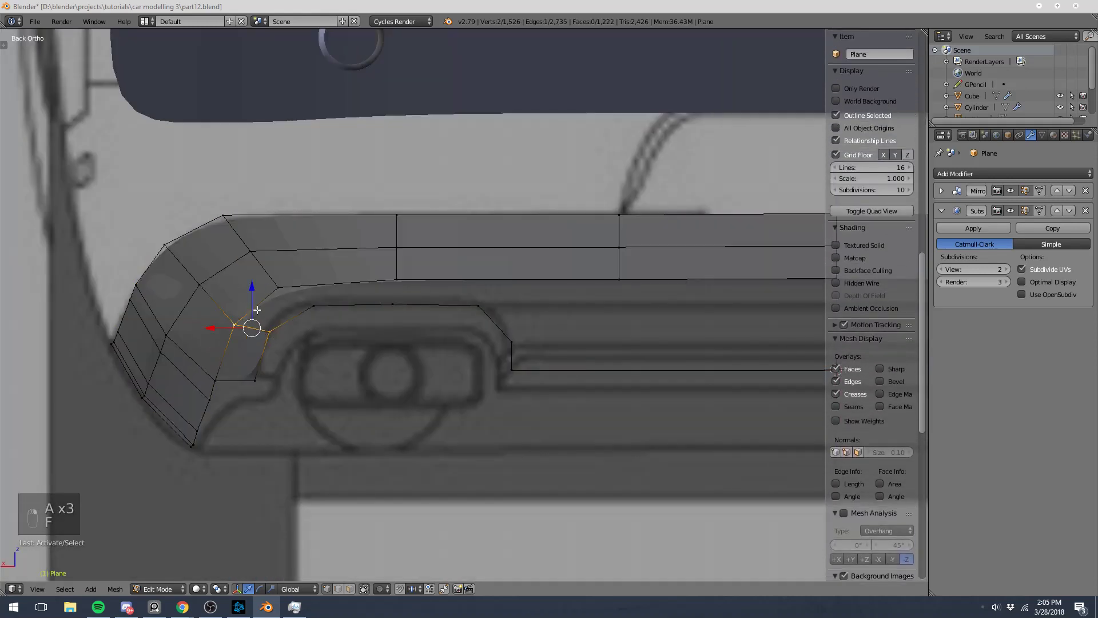
{"action": "right_click", "coordinate": [278, 289], "text": "shift"}
{"action": "right_click", "coordinate": [313, 307], "text": "shift"}
{"action": "key", "text": "f"}
{"action": "right_click", "coordinate": [313, 307]}
{"action": "right_click", "coordinate": [278, 289], "text": "shift"}
{"action": "right_click", "coordinate": [396, 279], "text": "shift"}
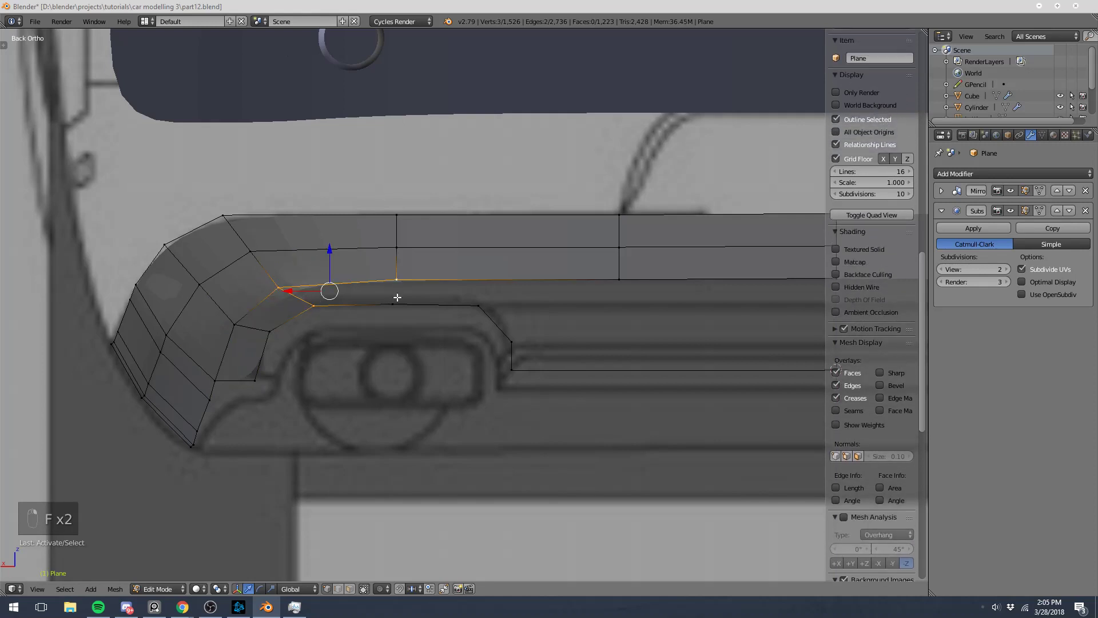
{"action": "right_click", "coordinate": [393, 303], "text": "shift"}
{"action": "key", "text": "f"}
{"action": "key", "text": "a"}
- Slide the bumper's lower edge vertex above the exhaust slightly outward, in line with the outline vertex beneath it
{"action": "scroll", "coordinate": [421, 300], "scroll_direction": "down", "scroll_amount": 2}
{"action": "right_click", "coordinate": [392, 280]}
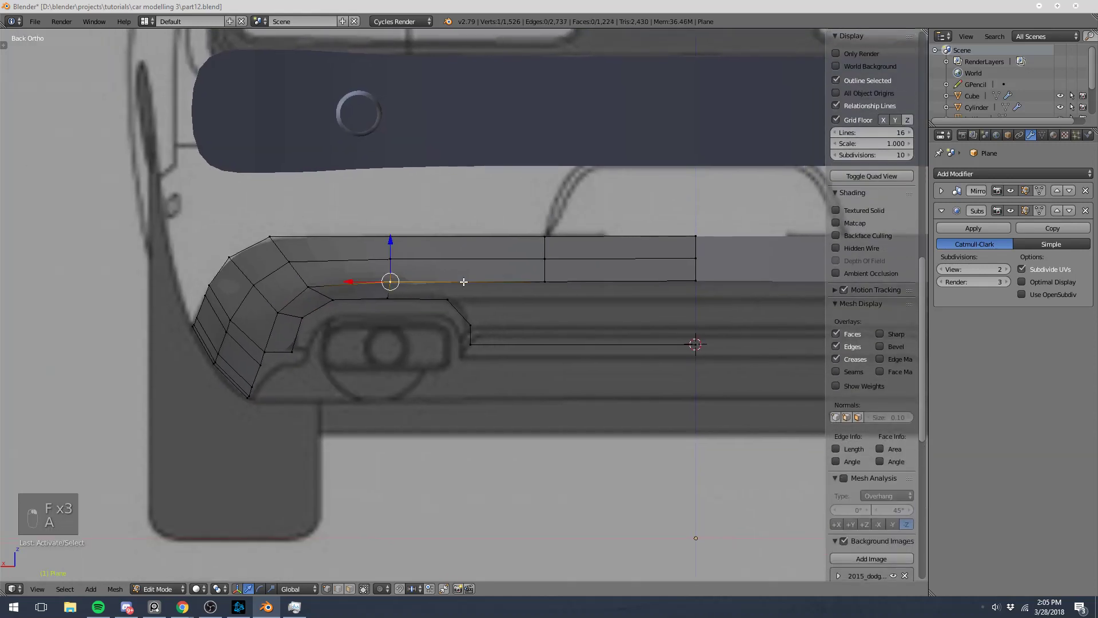
{"action": "key", "text": "g"}
{"action": "key", "text": "g"}
{"action": "left_click", "coordinate": [495, 281]}
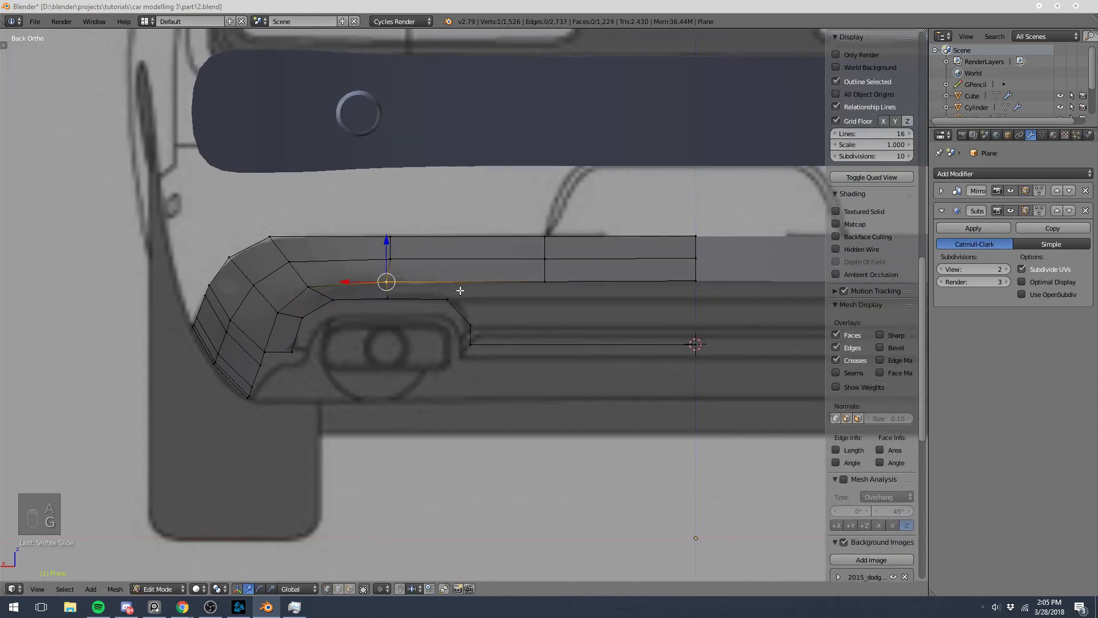
{"action": "key", "text": "a"}
- Add a vertical loop cut through the bumper strip, aligned with the upper inner corner of the exhaust outline
{"action": "scroll", "coordinate": [442, 294], "scroll_direction": "up", "scroll_amount": 1}
{"action": "key", "text": "ctrl+r"}
{"action": "left_click", "coordinate": [463, 238]}
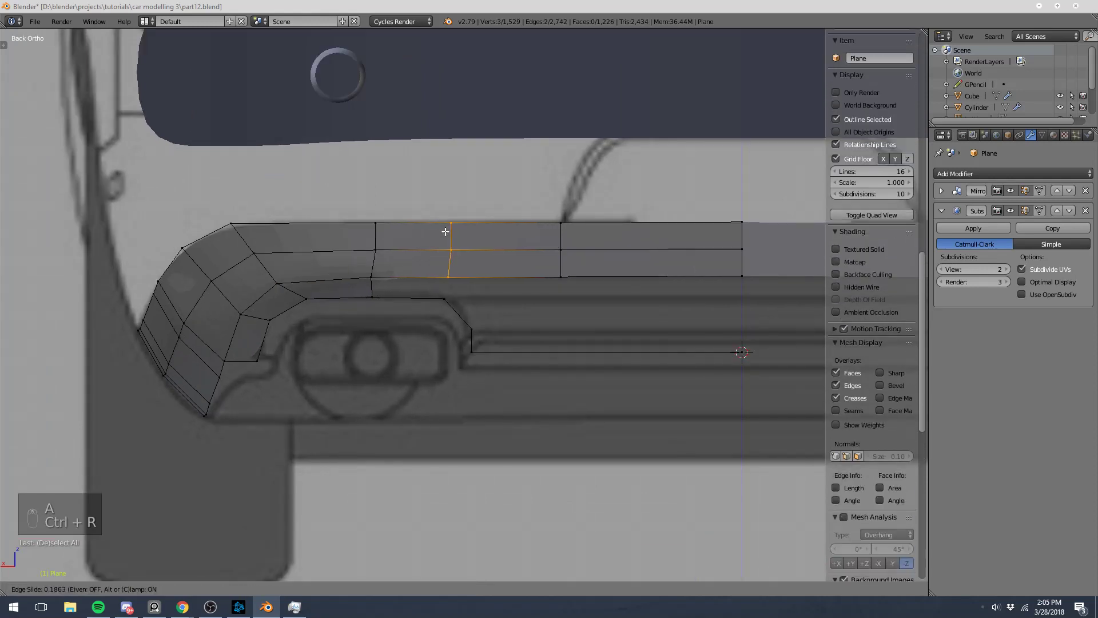
{"action": "left_click", "coordinate": [444, 235]}
- Fill the face between the new loop's lower vertex and the upper inner segment of the exhaust outline
{"action": "right_click", "coordinate": [376, 292]}
{"action": "right_click", "coordinate": [376, 292], "text": "shift"}
{"action": "right_click", "coordinate": [444, 296], "text": "shift"}
{"action": "right_click", "coordinate": [446, 280], "text": "shift"}
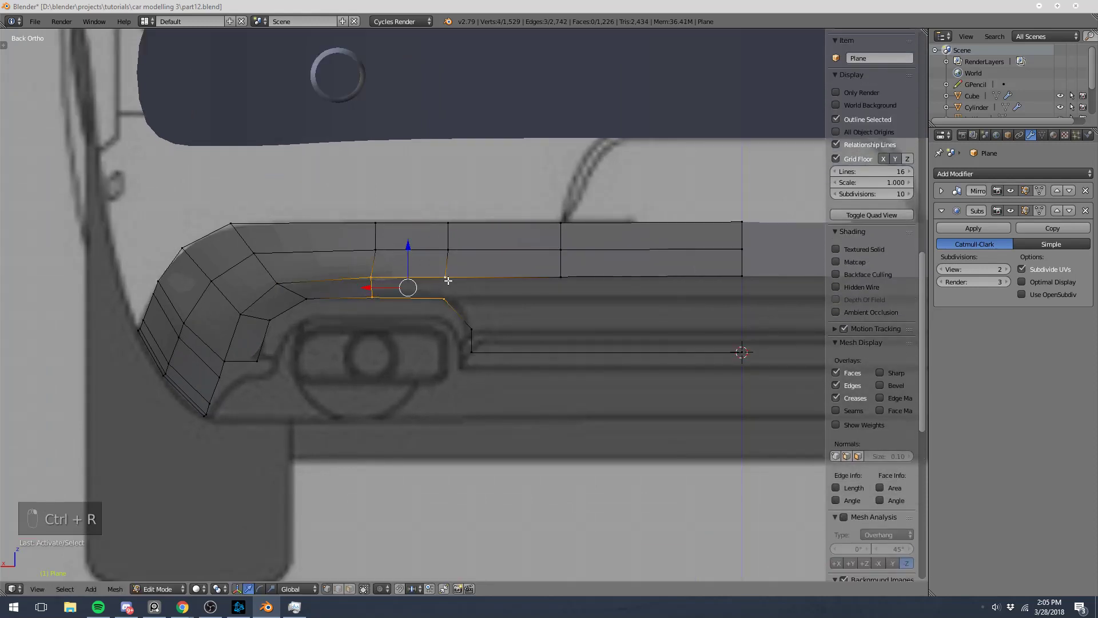
{"action": "key", "text": "f"}
{"action": "key", "text": "a"}
- Extrude the vertex at the exhaust outline's inner bend horizontally to the car's centre line
{"action": "right_click", "coordinate": [484, 330]}
{"action": "middle_click_drag", "start_coordinate": [606, 323], "coordinate": [405, 329], "text": "shift"}
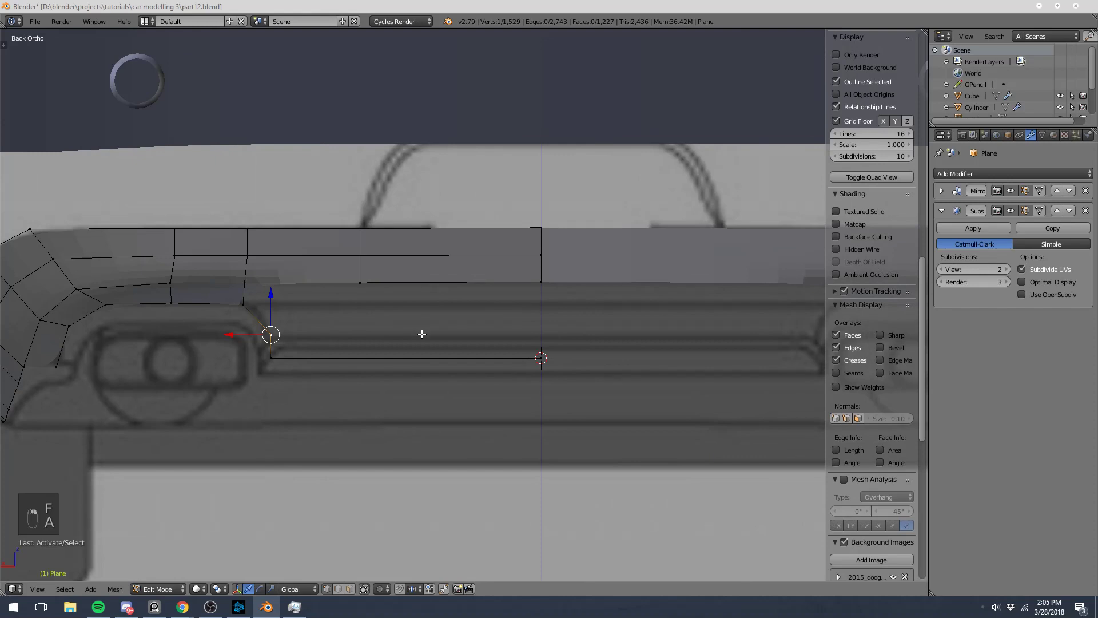
{"action": "key", "text": "e"}
{"action": "left_click", "coordinate": [700, 333]}
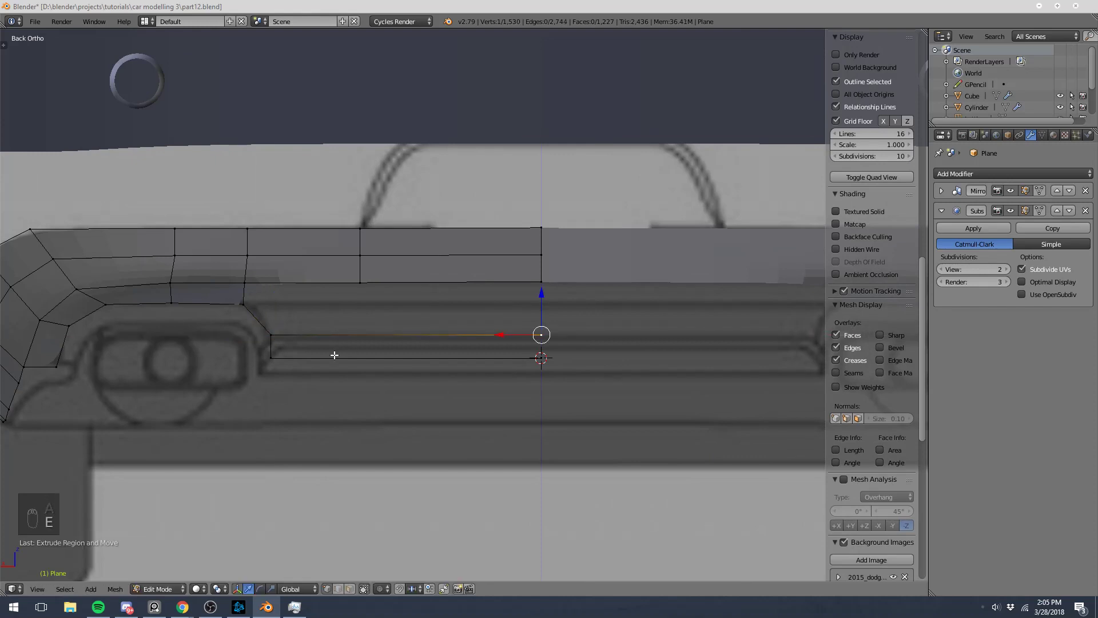
- Fill the face between the extruded edge and the outline's lower edge, from the exhaust to the centre line
{"action": "right_click", "coordinate": [271, 335], "text": "shift"}
{"action": "right_click", "coordinate": [271, 359], "text": "shift"}
{"action": "right_click", "coordinate": [541, 359], "text": "shift"}
{"action": "key", "text": "f"}
{"action": "key", "text": "a"}
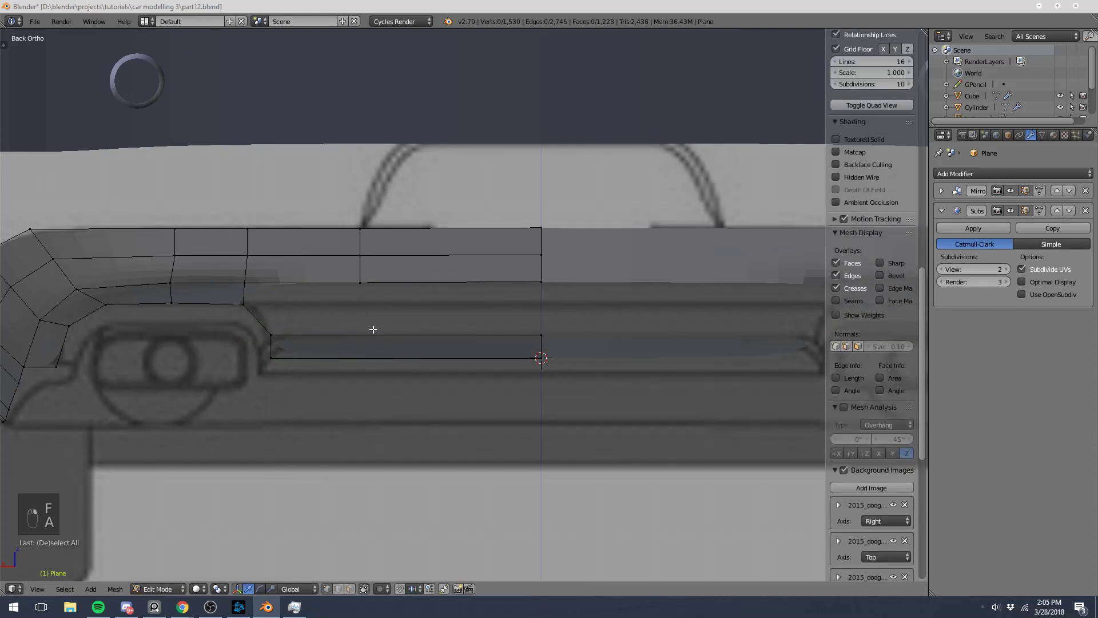
- Cut a vertical loop through the lower strip in line with the bumper's loop and fill the face joining both towards the centre line
{"action": "key", "text": "ctrl+r"}
{"action": "left_click", "coordinate": [368, 330]}
{"action": "left_click", "coordinate": [326, 333]}
{"action": "key", "text": "a"}
{"action": "right_click", "coordinate": [362, 284]}
{"action": "right_click", "coordinate": [361, 333], "text": "shift"}
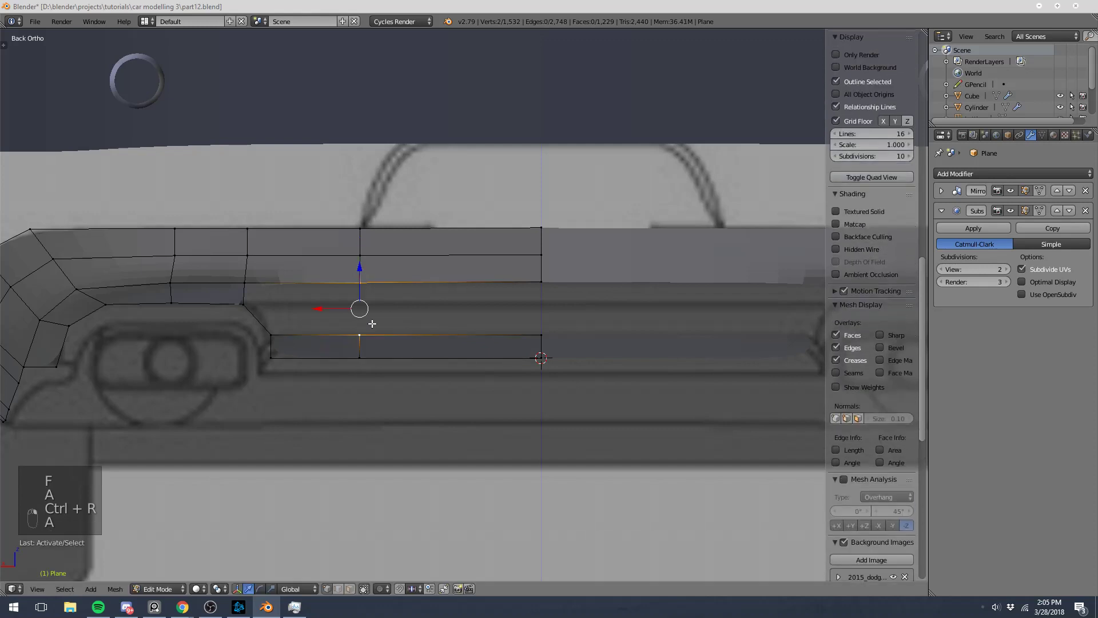
{"action": "key", "text": "f"}
{"action": "key", "text": "a"}
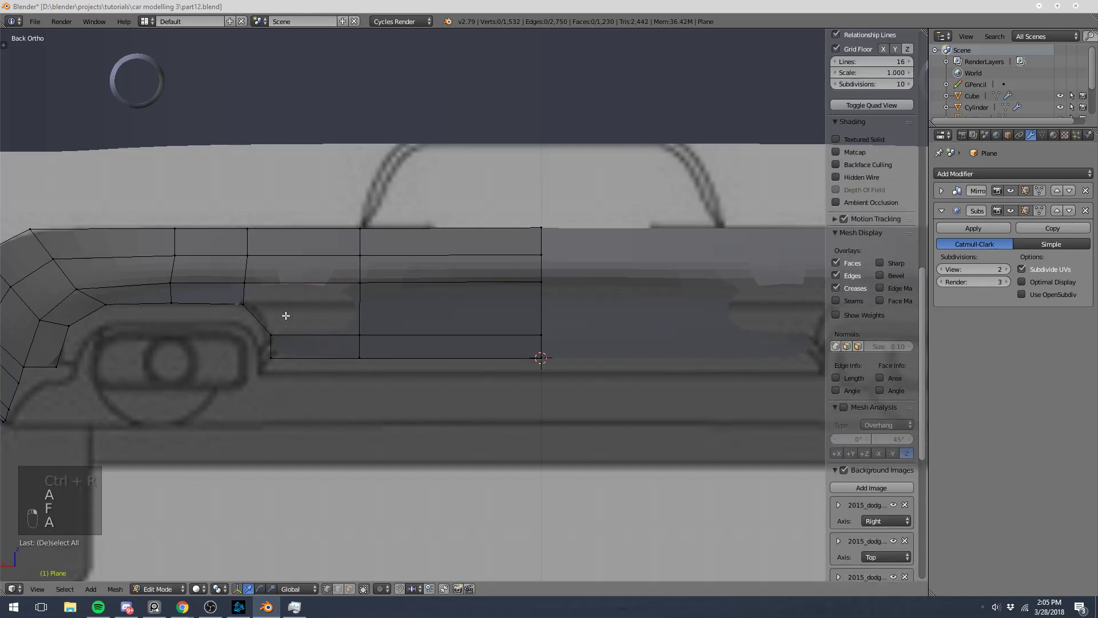
{"action": "key", "text": "ctrl+r"}
{"action": "left_click", "coordinate": [366, 307]}
{"action": "left_click", "coordinate": [366, 308]}
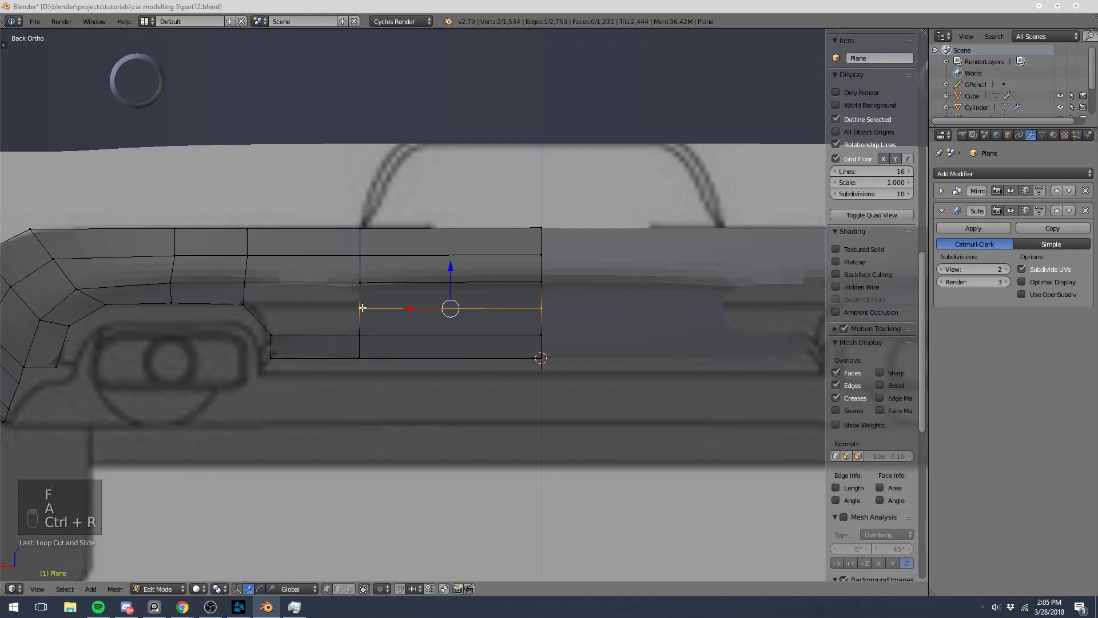
{"action": "key", "text": "ctrl+z"}
{"action": "key", "text": "ctrl+z"}
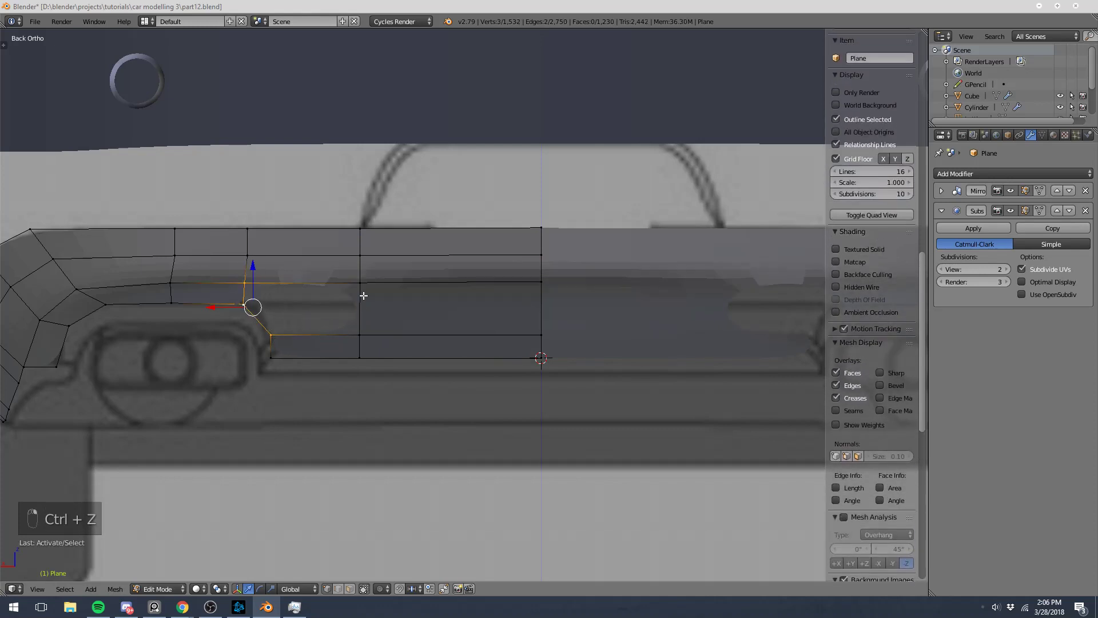
- Add a vertical loop cut through the lower strip, close to its exhaust end
{"action": "key", "text": "a"}
{"action": "key", "text": "ctrl+r"}
{"action": "left_click", "coordinate": [314, 344]}
{"action": "left_click", "coordinate": [300, 348]}
{"action": "key", "text": "a"}
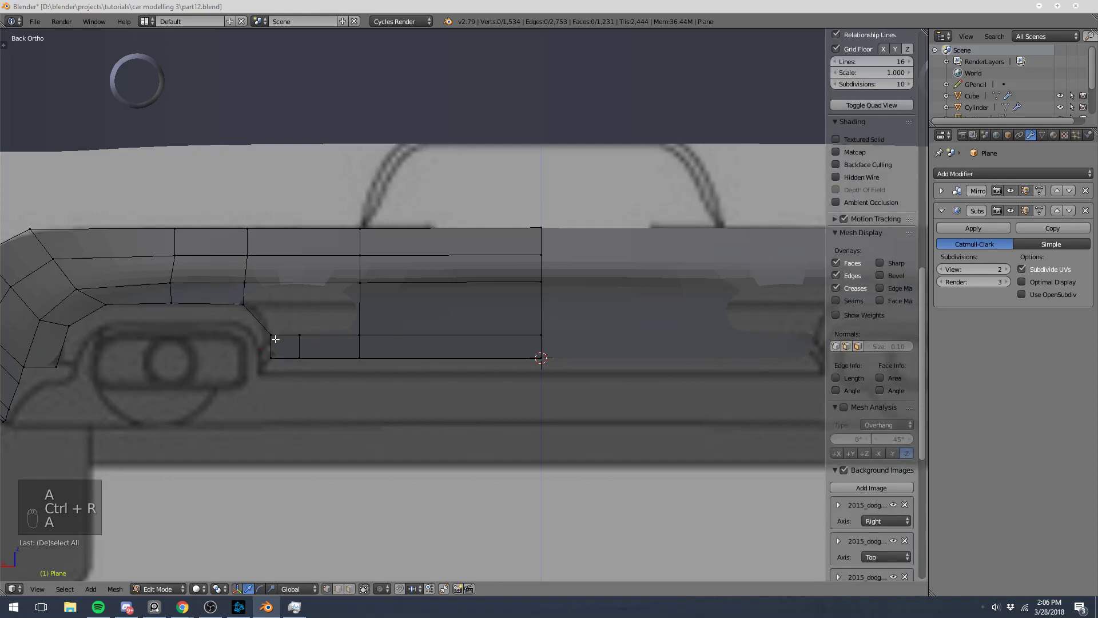
- Fill the face between the exhaust outline's slanted inner edge and the upper vertex of the new loop cut
{"action": "right_click", "coordinate": [272, 335]}
{"action": "right_click", "coordinate": [243, 304], "text": "shift"}
{"action": "right_click", "coordinate": [301, 334], "text": "shift"}
{"action": "key", "text": "f"}
{"action": "key", "text": "a"}
- Fill the remaining gap between the bumper strip's lower edge and the lower strip beside the exhaust outline's slanted edge
{"action": "middle_click_drag", "start_coordinate": [292, 323], "coordinate": [497, 271], "text": "shift"}
{"action": "key", "text": "ctrl+r"}
{"action": "right_click", "coordinate": [446, 241]}
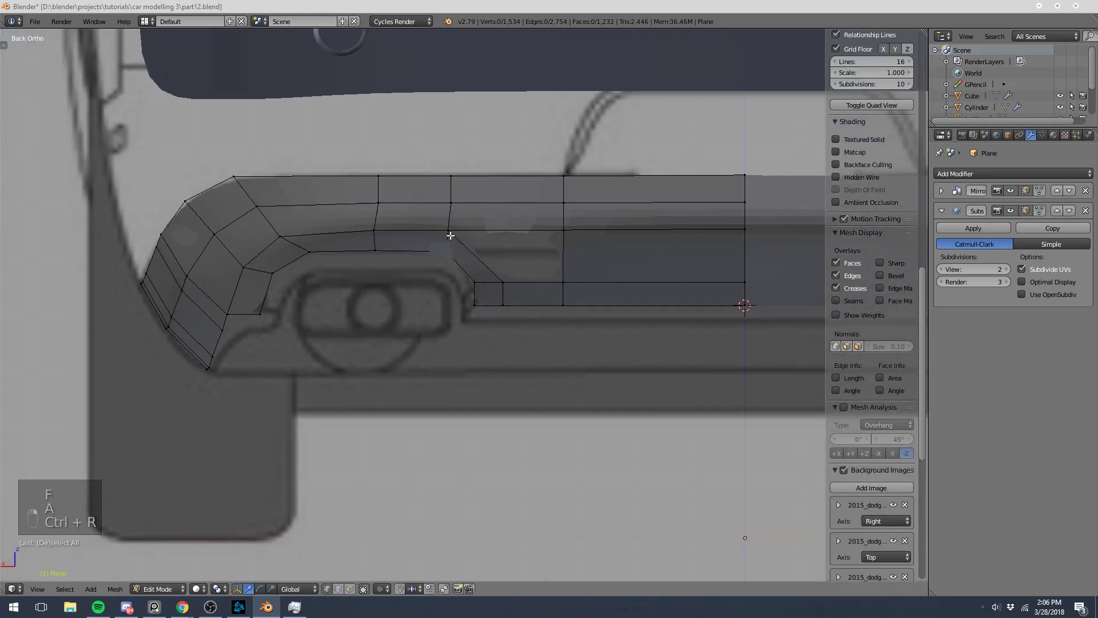
{"action": "right_click", "coordinate": [448, 230]}
{"action": "right_click", "coordinate": [504, 283], "text": "shift"}
{"action": "key", "text": "f"}
{"action": "key", "text": "a"}
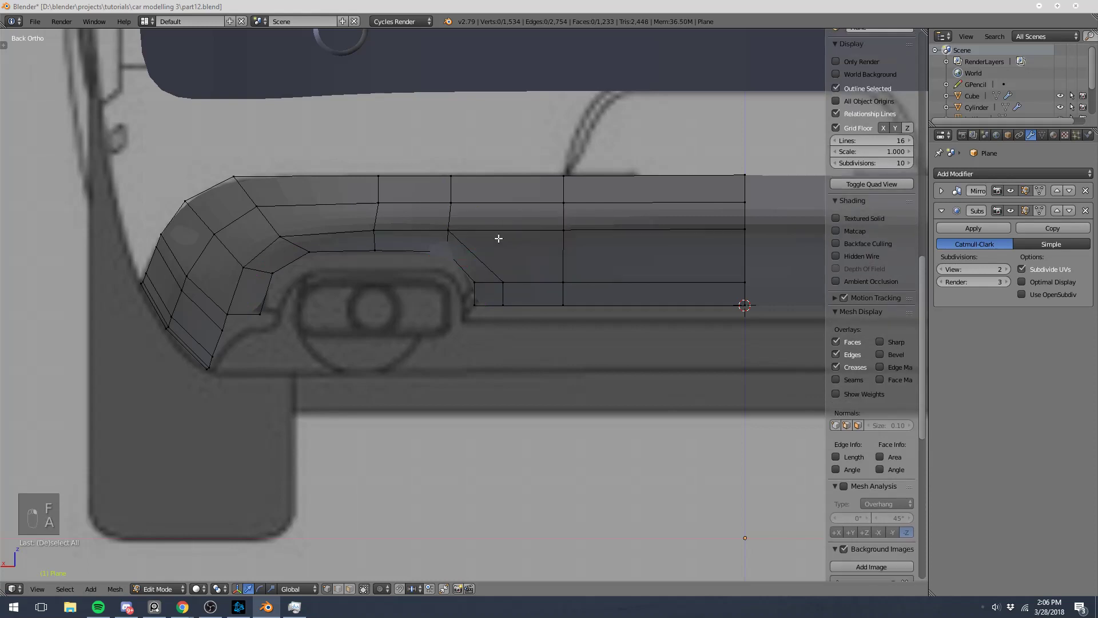
- Slide the lower and middle vertices of the bumper's loop above the exhaust's inner corner slightly towards the centre line
{"action": "right_click", "coordinate": [448, 229]}
{"action": "key", "text": "g"}
{"action": "key", "text": "g"}
{"action": "left_click", "coordinate": [467, 236]}
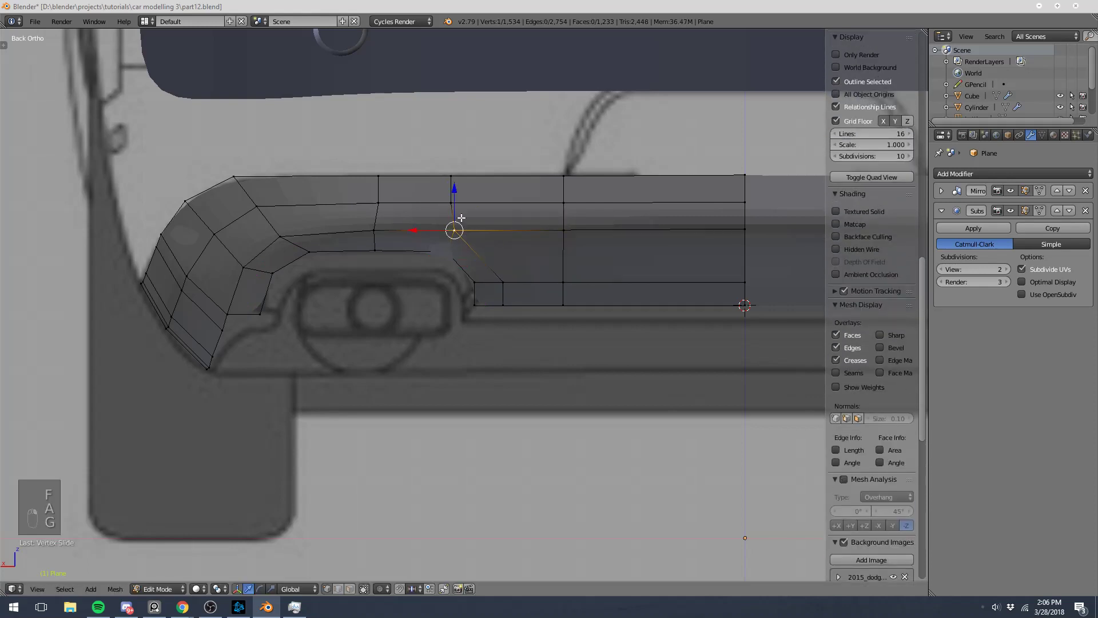
{"action": "right_click", "coordinate": [447, 204]}
{"action": "key", "text": "g"}
{"action": "key", "text": "g"}
{"action": "left_click", "coordinate": [467, 204]}
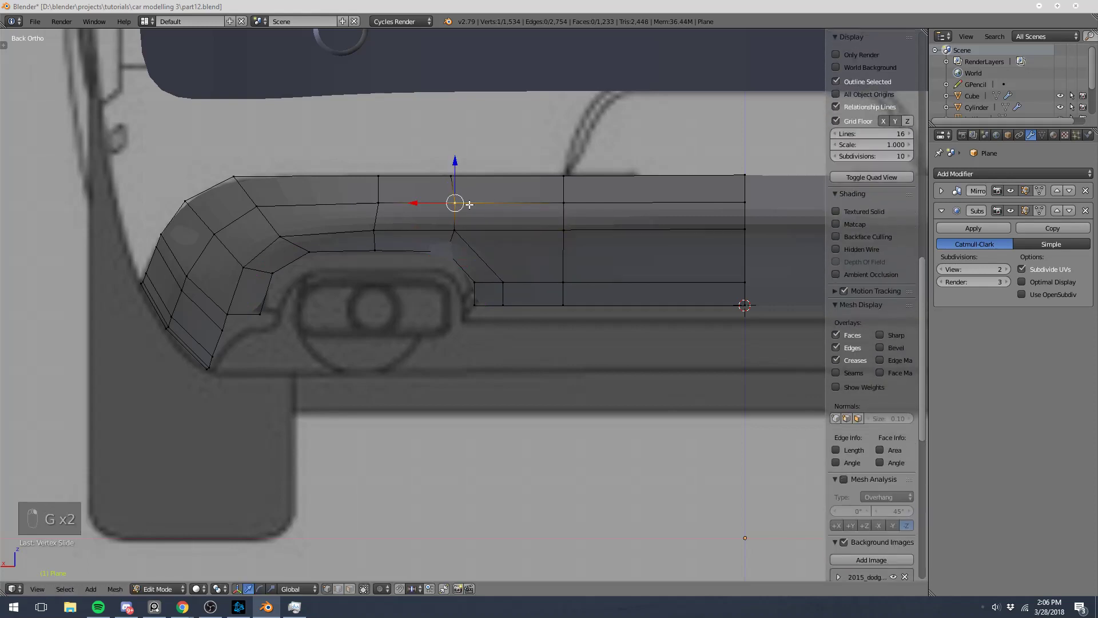
- Slide the middle vertex of the vertical loop above the exhaust slightly towards the car's side to even out the loop
{"action": "right_click", "coordinate": [377, 203]}
{"action": "key", "text": "g"}
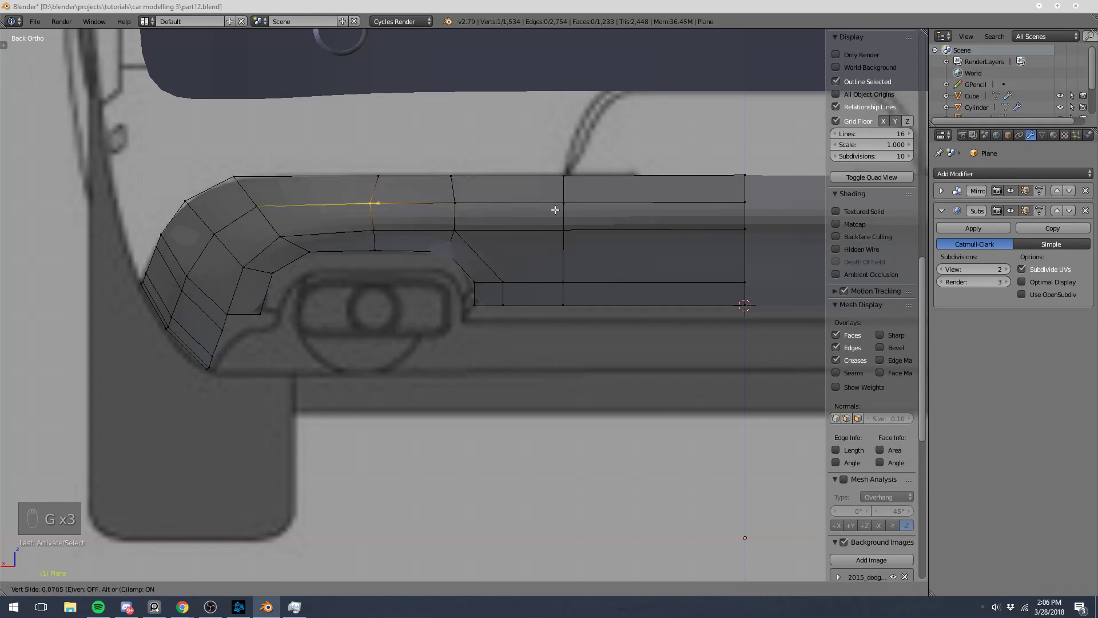
{"action": "left_click", "coordinate": [556, 211]}
{"action": "key", "text": "g"}
{"action": "key", "text": "g"}
{"action": "left_click", "coordinate": [557, 210]}
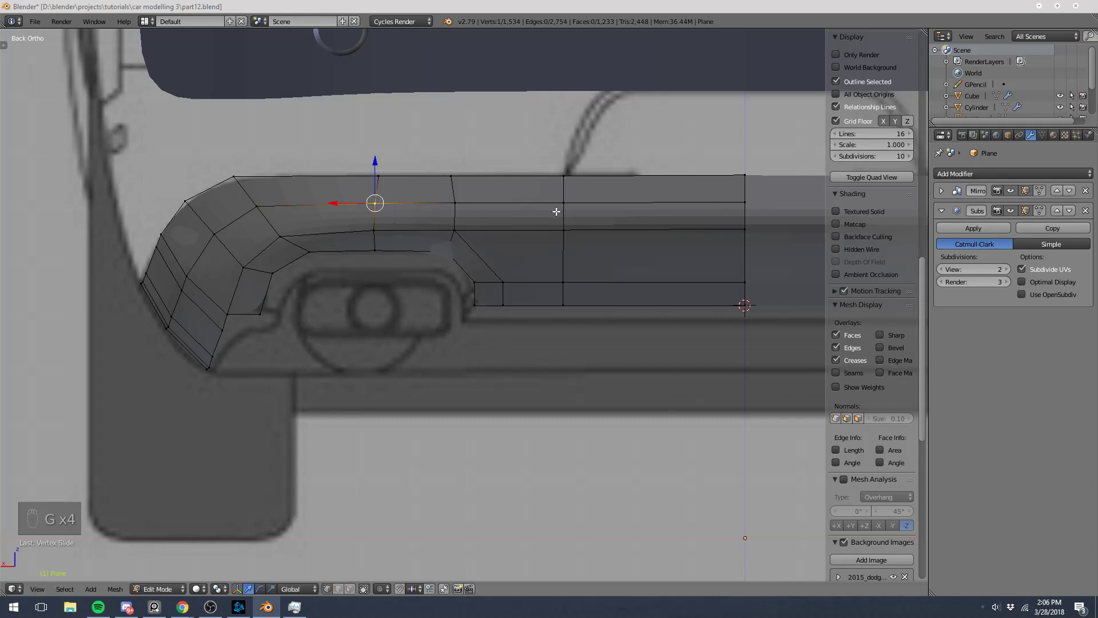
{"action": "key", "text": "a"}
- Move the two vertices at the exhaust end of the lower strip towards the car's front in the bottom view
{"action": "scroll", "coordinate": [456, 255], "scroll_direction": "down", "scroll_amount": 3}
{"action": "middle_click_drag", "start_coordinate": [456, 255], "coordinate": [546, 156]}
{"action": "key", "text": "Tab"}
{"action": "key", "text": "KP_3"}
{"action": "scroll", "coordinate": [620, 212], "scroll_direction": "up", "scroll_amount": 6}
{"action": "key", "text": "Tab"}
{"action": "right_click", "coordinate": [501, 283]}
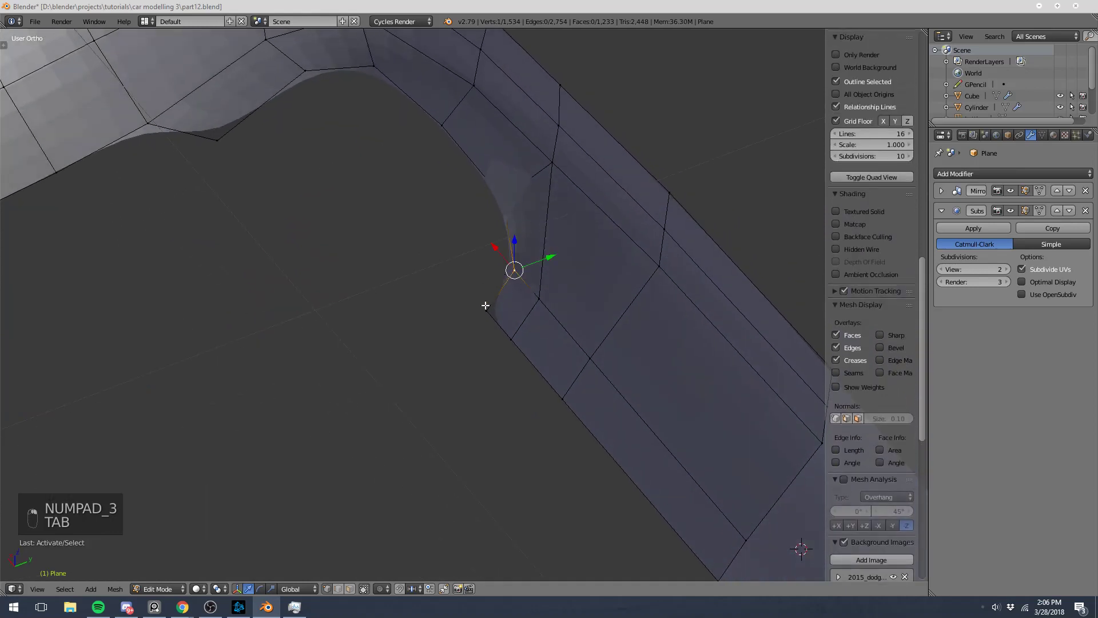
{"action": "key", "text": "ctrl+KP_7"}
{"action": "left_click_drag", "start_coordinate": [446, 375], "coordinate": [445, 324]}
- Examine the smoothed lower bumper and its cage from the side against the blueprint
{"action": "key", "text": "Tab"}
{"action": "scroll", "coordinate": [445, 324], "scroll_direction": "down", "scroll_amount": 5}
{"action": "key", "text": "KP_3"}
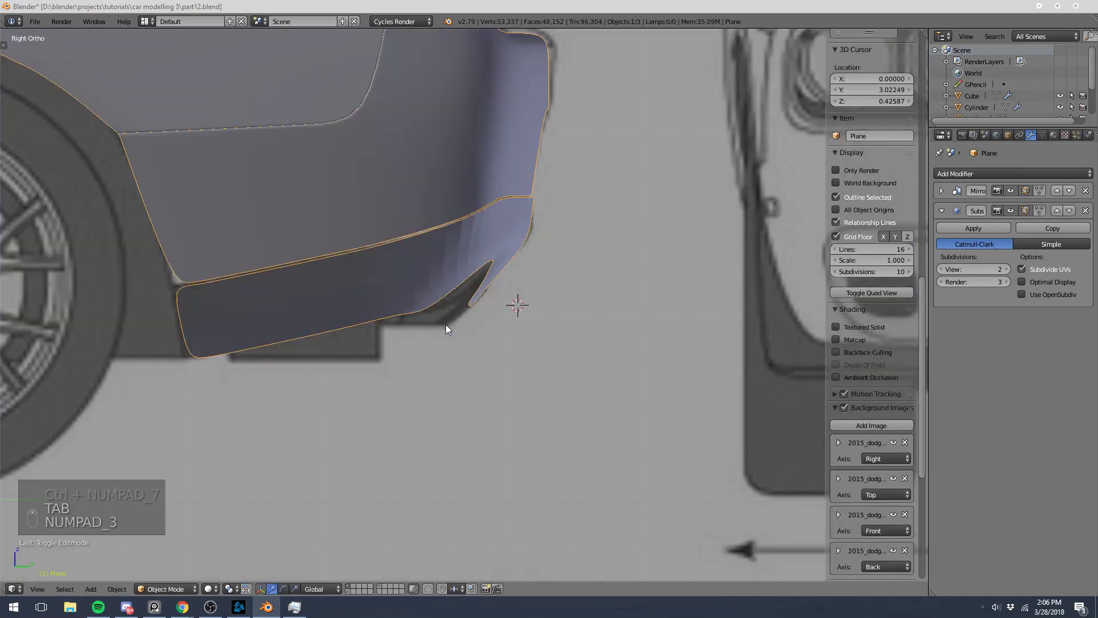
{"action": "scroll", "coordinate": [462, 323], "scroll_direction": "up", "scroll_amount": 2}
{"action": "key", "text": "Tab"}
{"action": "scroll", "coordinate": [439, 301], "scroll_direction": "down", "scroll_amount": 3}
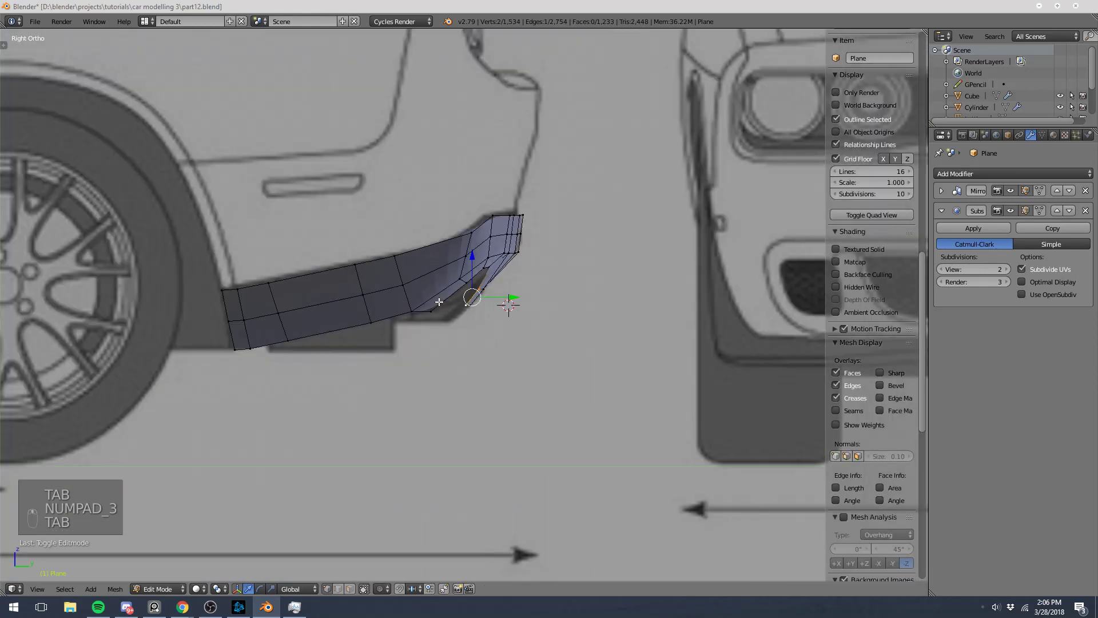
{"action": "middle_click_drag", "start_coordinate": [453, 318], "coordinate": [278, 294]}
- Extrude the bumper side's lower edge inward along X by about 0.065 and fill the face joining it to the exhaust outline
{"action": "key", "text": "a"}
{"action": "key", "text": "a"}
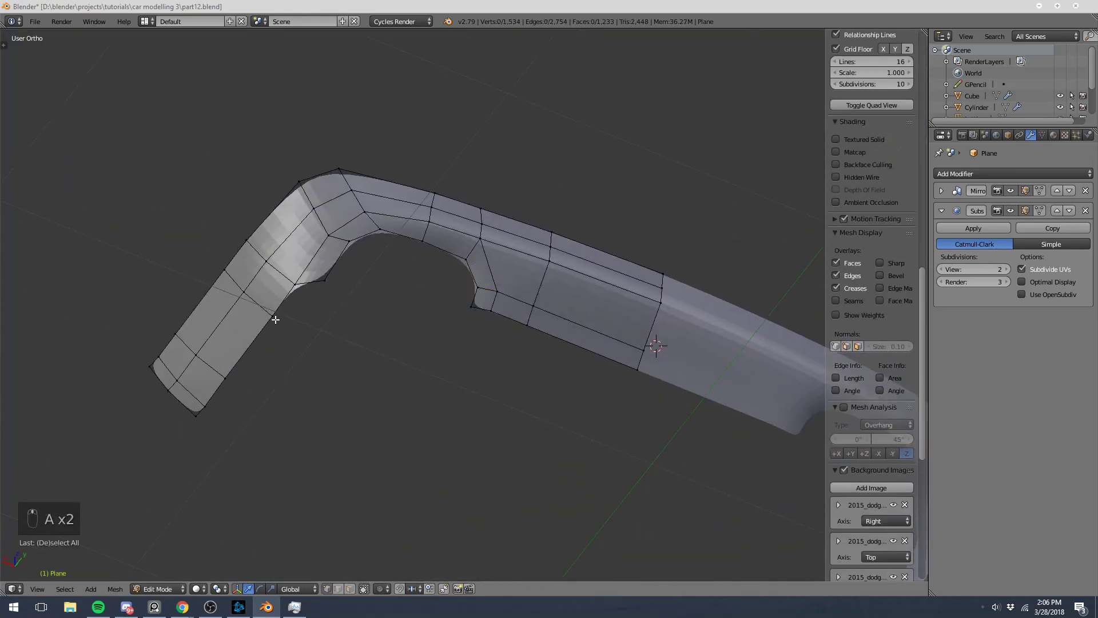
{"action": "left_click", "coordinate": [232, 374]}
{"action": "right_click", "coordinate": [205, 419], "text": "shift"}
{"action": "key", "text": "ctrl+KP_7"}
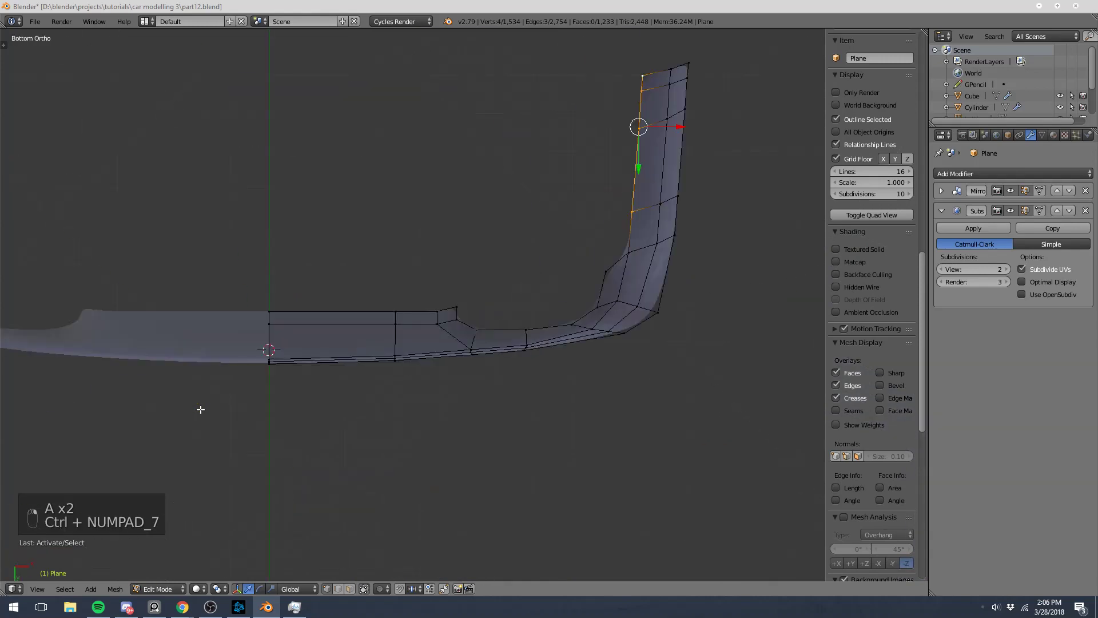
{"action": "key", "text": "e"}
{"action": "key", "text": "y"}
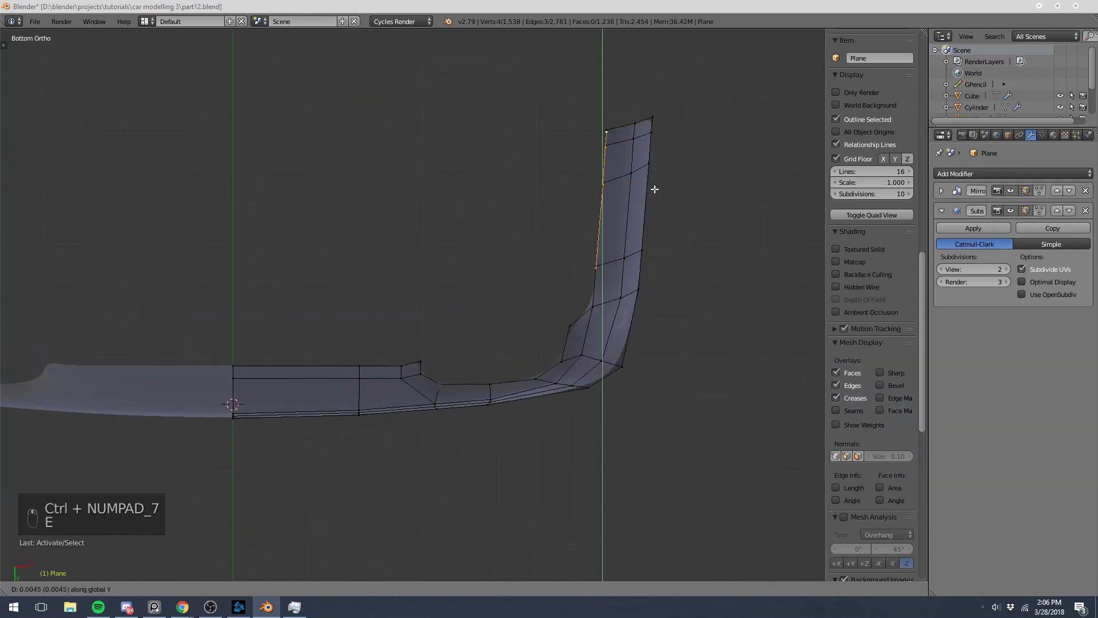
{"action": "key", "text": "x"}
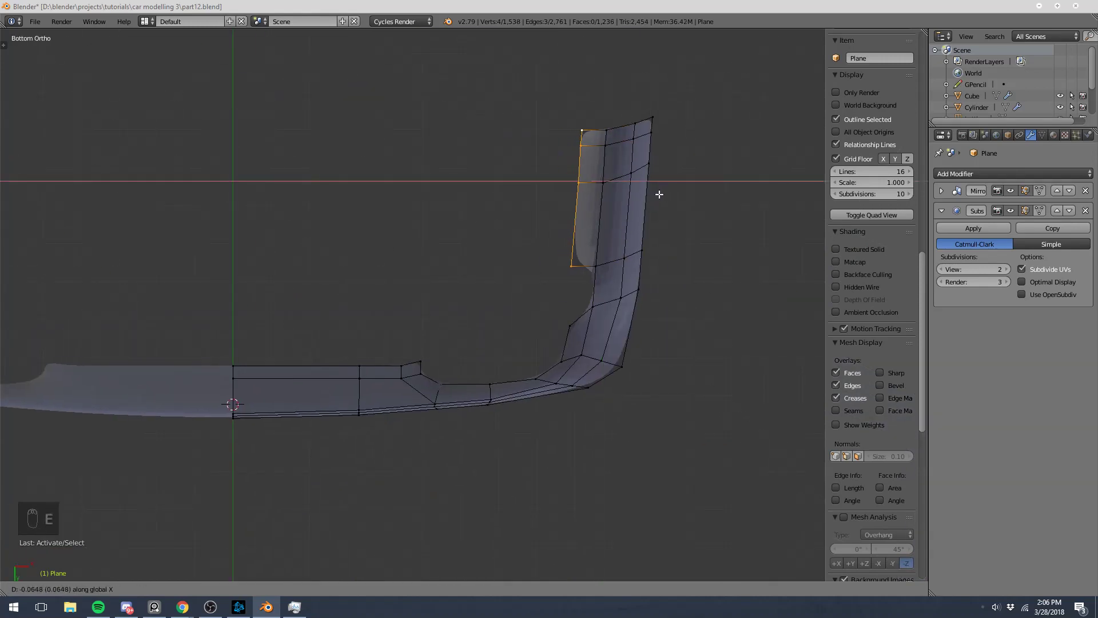
{"action": "left_click", "coordinate": [660, 195]}
{"action": "key", "text": "f"}
{"action": "key", "text": "a"}
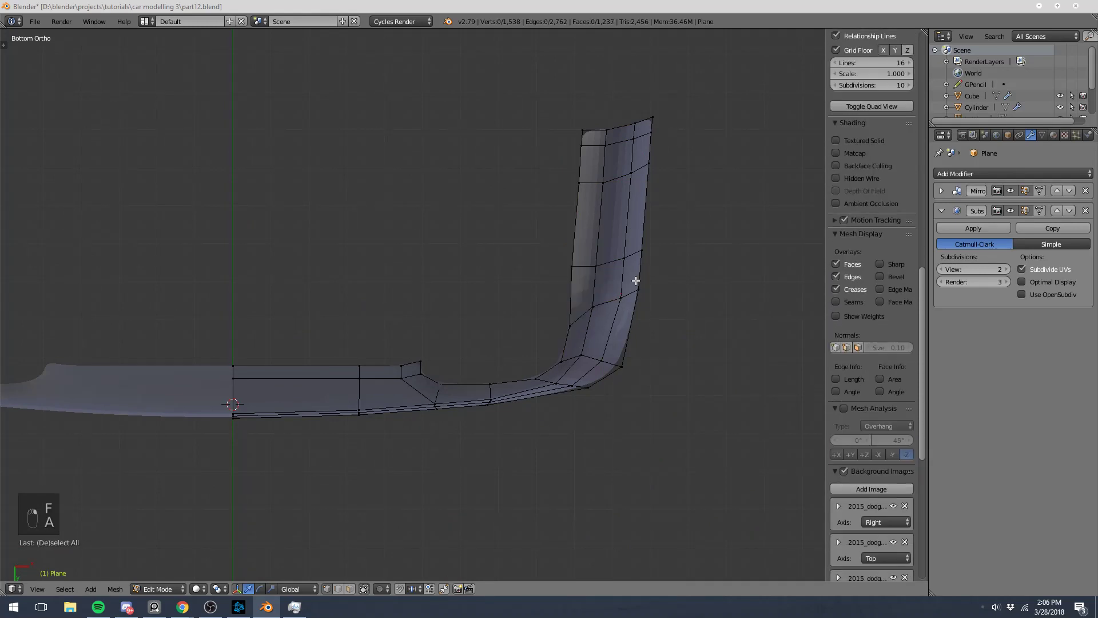
- Move the exhaust outline's lowest outer vertex towards the car's front, close to the bumper side's lower edge, in the side view
{"action": "middle_click_drag", "start_coordinate": [632, 277], "coordinate": [453, 325]}
{"action": "key", "text": "KP_3"}
{"action": "scroll", "coordinate": [561, 301], "scroll_direction": "up", "scroll_amount": 3}
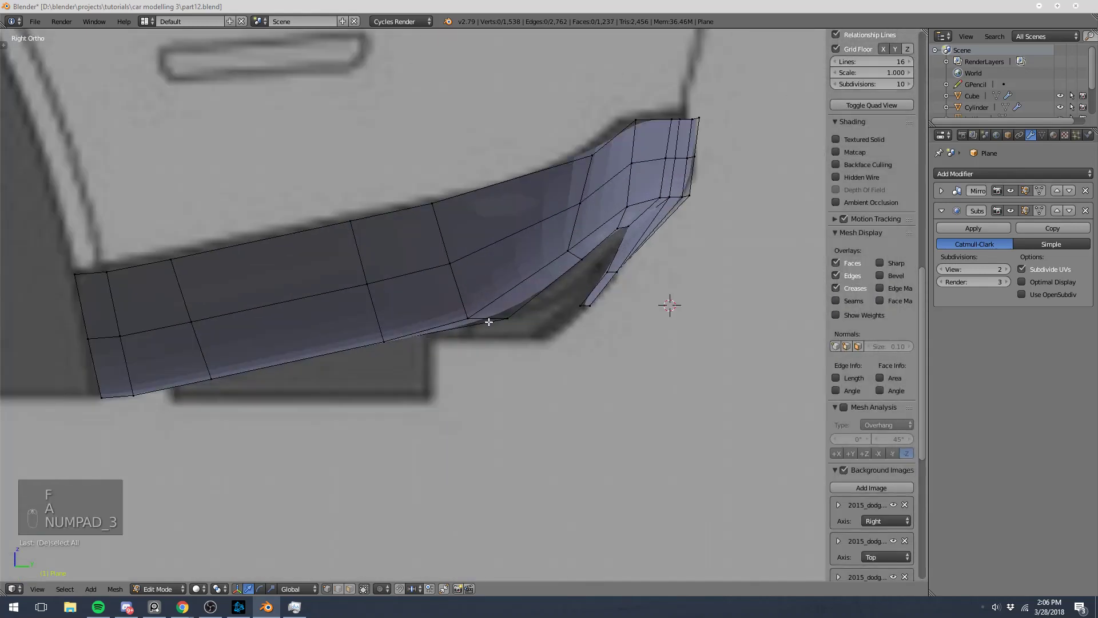
{"action": "right_click", "coordinate": [529, 317]}
{"action": "key", "text": "g"}
{"action": "left_click", "coordinate": [513, 316]}
{"action": "key", "text": "a"}
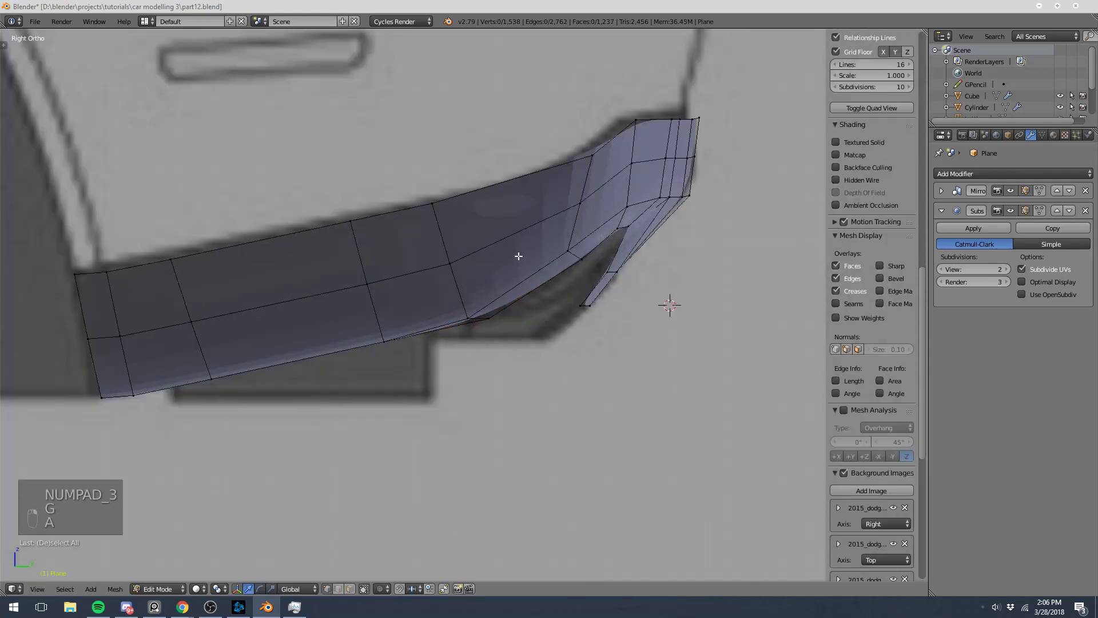
- Add a lengthwise loop cut through the bumper's lower row of faces, slid close to the row's lower edge
{"action": "key", "text": "ctrl+r"}
{"action": "left_click", "coordinate": [632, 197]}
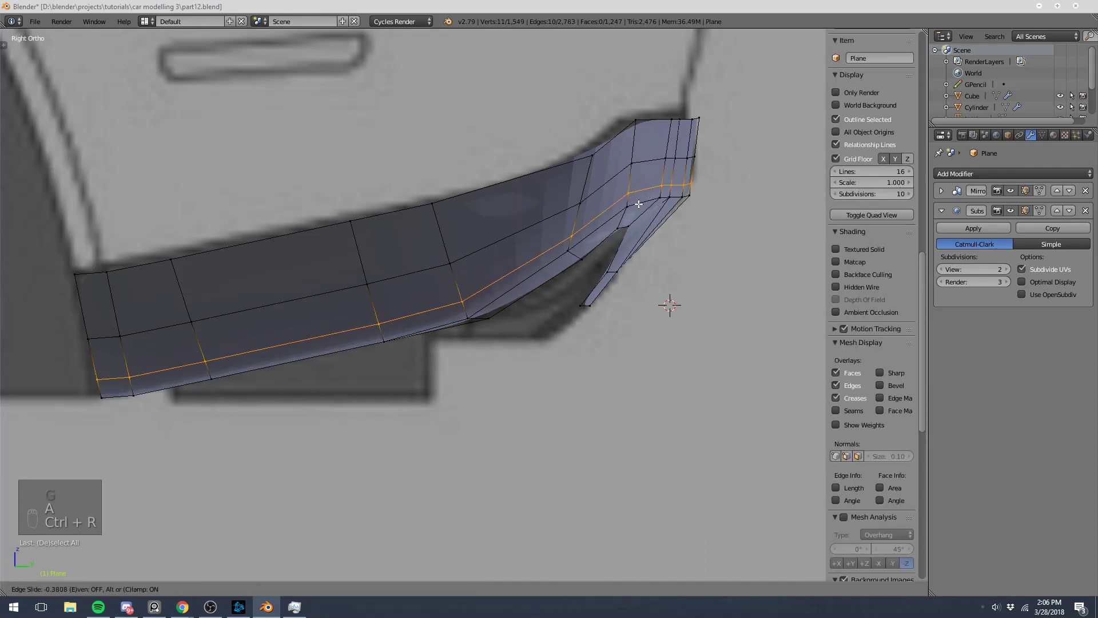
{"action": "left_click", "coordinate": [641, 211]}
{"action": "key", "text": "Tab"}
{"action": "scroll", "coordinate": [647, 211], "scroll_direction": "down", "scroll_amount": 4}
{"action": "middle_click_drag", "start_coordinate": [646, 211], "coordinate": [495, 190]}
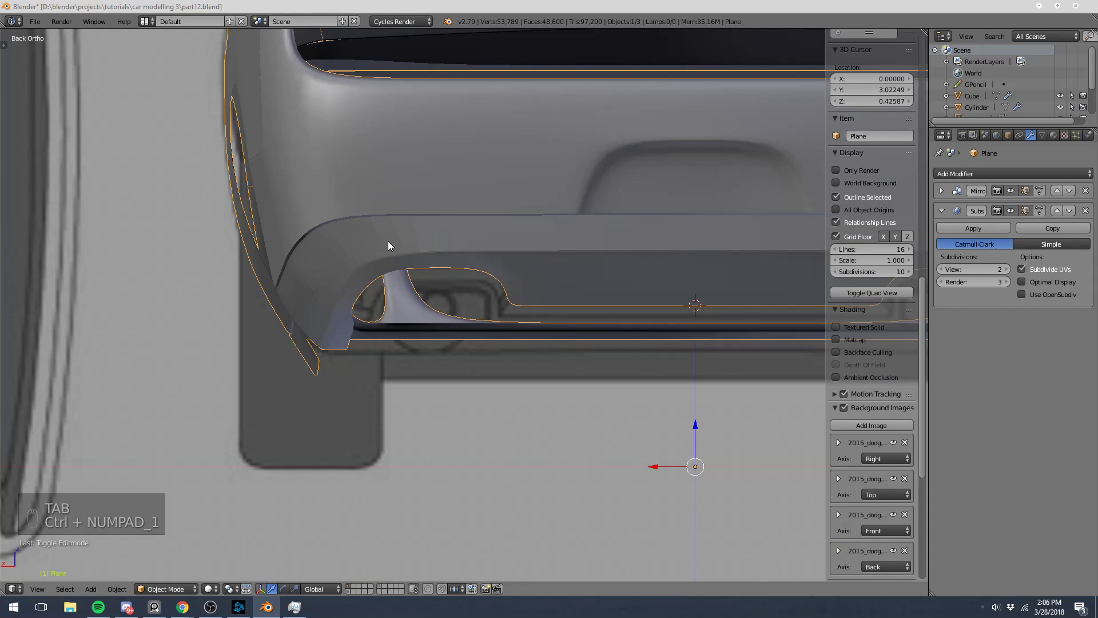
- Move the vertex at the middle of the exhaust opening's outer edge inward along X in the back view
{"action": "key", "text": "Tab"}
{"action": "scroll", "coordinate": [221, 294], "scroll_direction": "up", "scroll_amount": 4}
{"action": "right_click", "coordinate": [196, 314]}
{"action": "right_click", "coordinate": [180, 337], "text": "shift"}
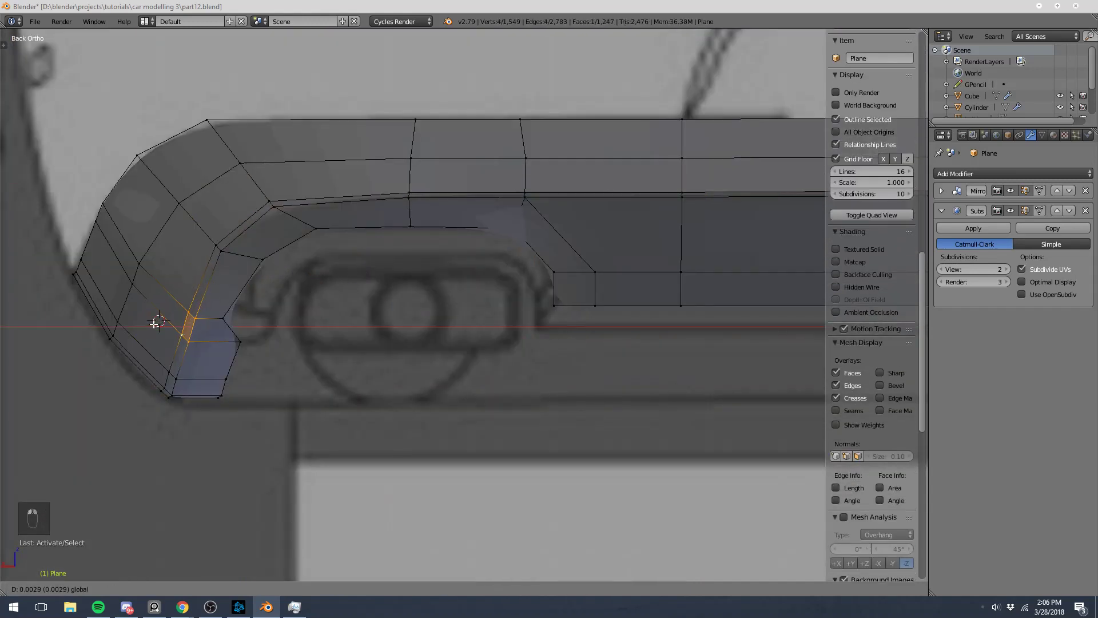
{"action": "right_click", "coordinate": [223, 318]}
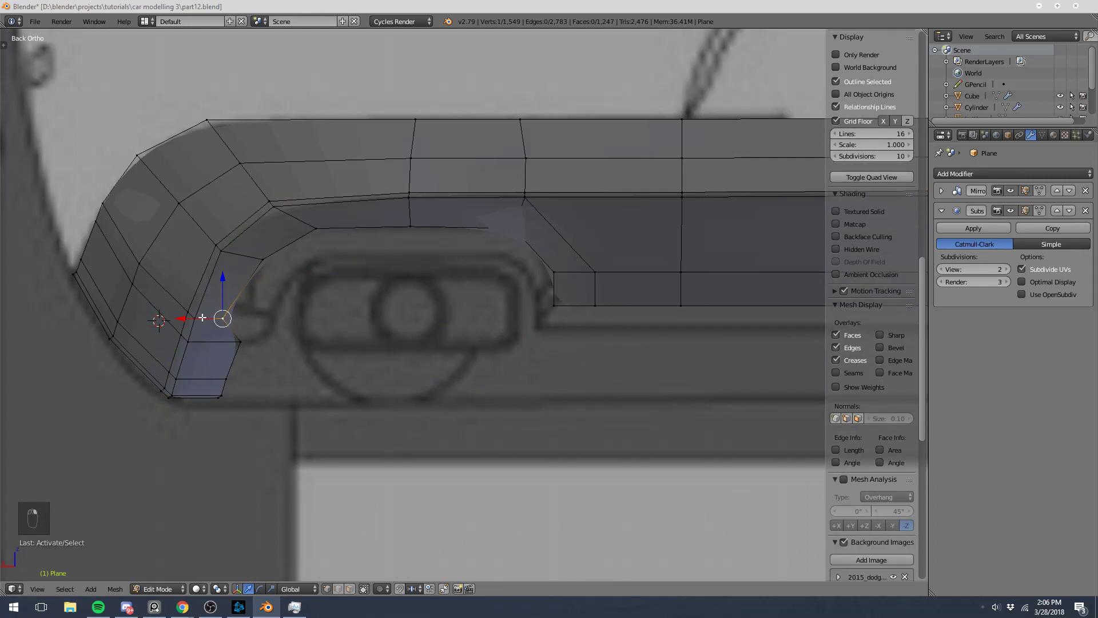
{"action": "left_click_drag", "start_coordinate": [202, 318], "coordinate": [219, 321]}
{"action": "scroll", "coordinate": [250, 321], "scroll_direction": "down", "scroll_amount": 4}
{"action": "key", "text": "Tab"}
{"action": "scroll", "coordinate": [314, 333], "scroll_direction": "up", "scroll_amount": 6}
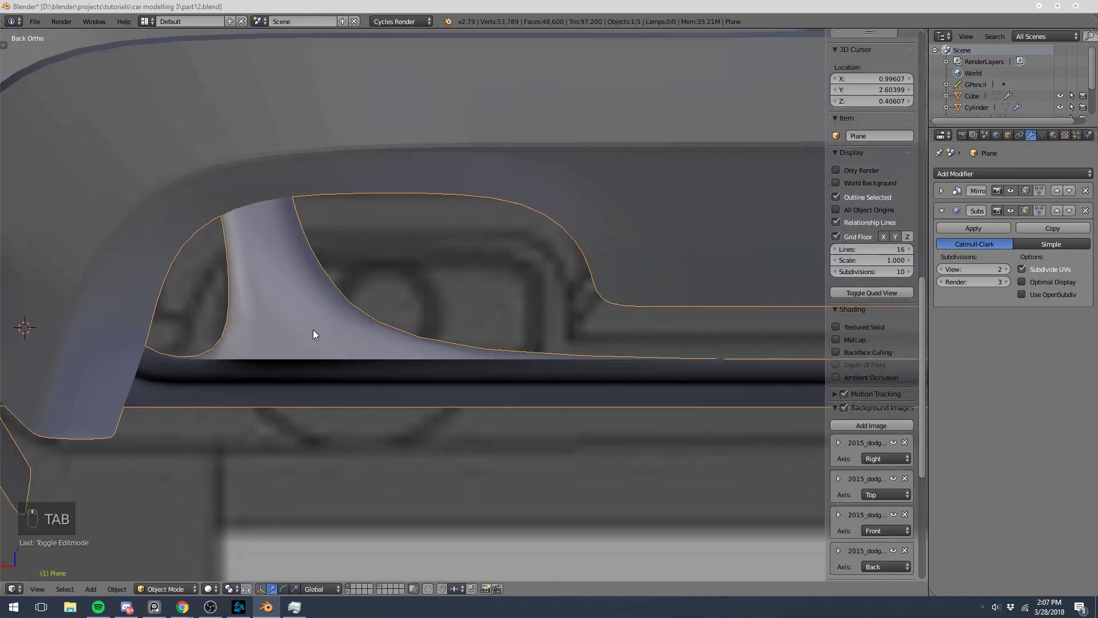
- Shift the two middle vertices of the exhaust opening's outer edge together slightly towards the car's side along X
{"action": "key", "text": "Tab"}
{"action": "right_click", "coordinate": [145, 359], "text": "shift"}
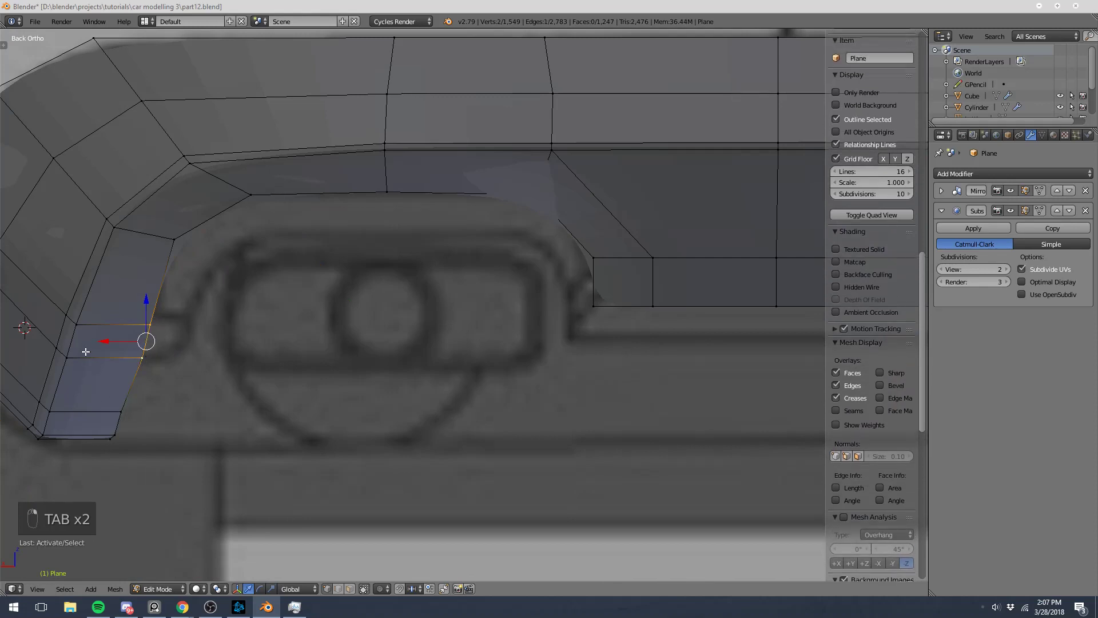
{"action": "left_click_drag", "start_coordinate": [103, 341], "coordinate": [98, 360]}
{"action": "right_click", "coordinate": [119, 364]}
{"action": "key", "text": "Tab"}
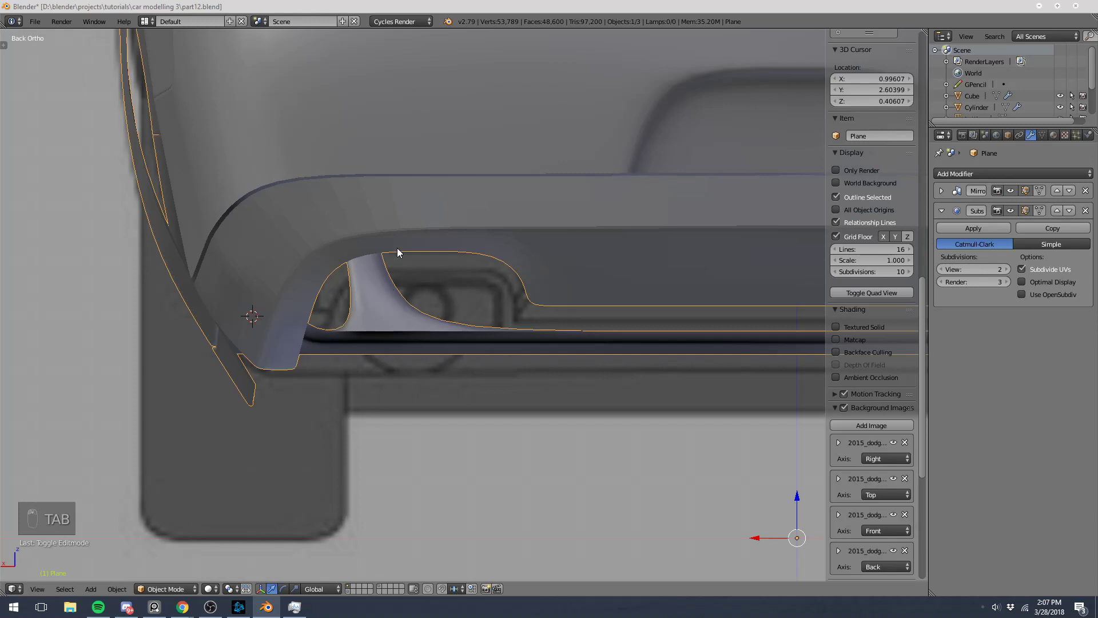
- Nudge the lower and middle vertices of the exhaust opening's outer edge so that the edge runs straight in the back view
{"action": "middle_click_drag", "start_coordinate": [350, 281], "coordinate": [321, 240], "text": "shift"}
{"action": "key", "text": "Tab"}
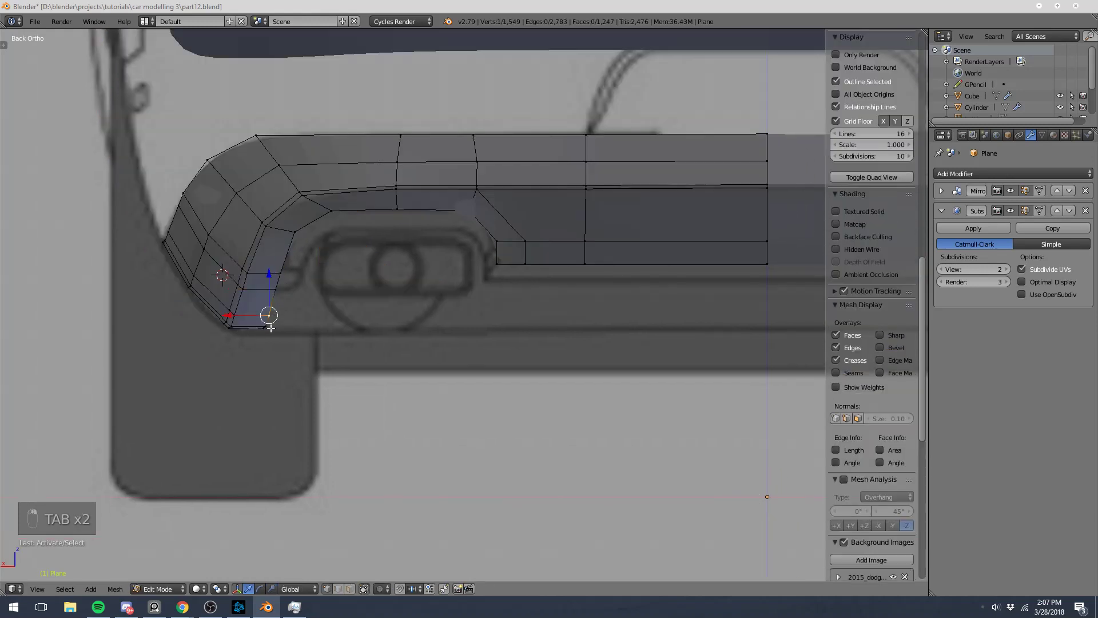
{"action": "key", "text": "z"}
{"action": "key", "text": "b"}
{"action": "key", "text": "z"}
{"action": "left_click_drag", "start_coordinate": [277, 341], "coordinate": [222, 321]}
{"action": "key", "text": "a"}
{"action": "right_click", "coordinate": [280, 273]}
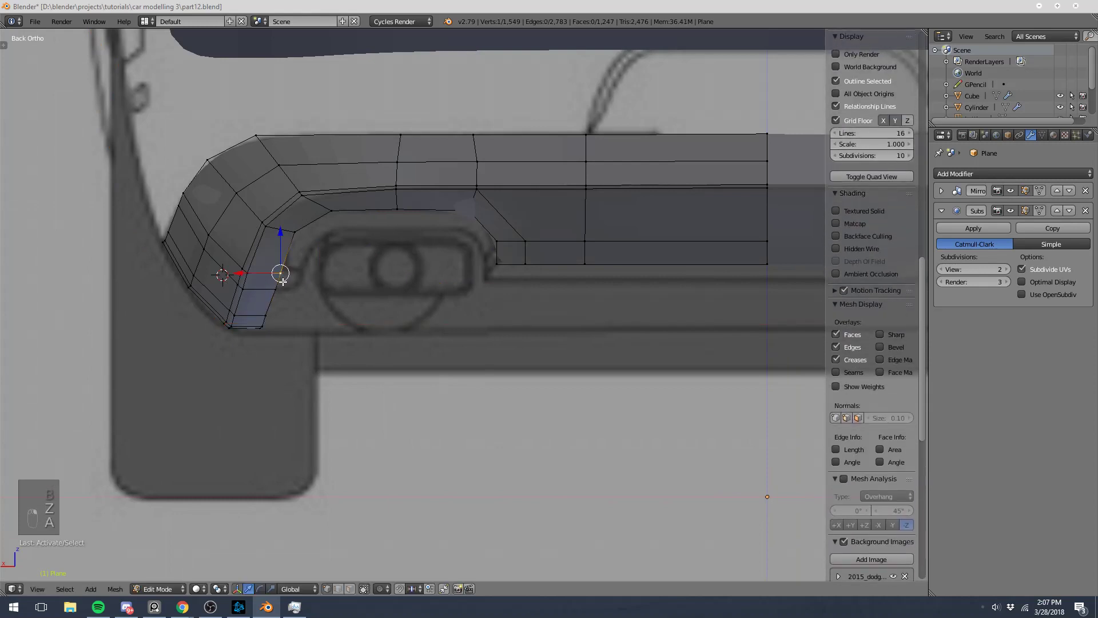
{"action": "right_click", "coordinate": [275, 289], "text": "shift"}
{"action": "left_click_drag", "start_coordinate": [238, 281], "coordinate": [237, 281]}
{"action": "left_click", "coordinate": [236, 281]}
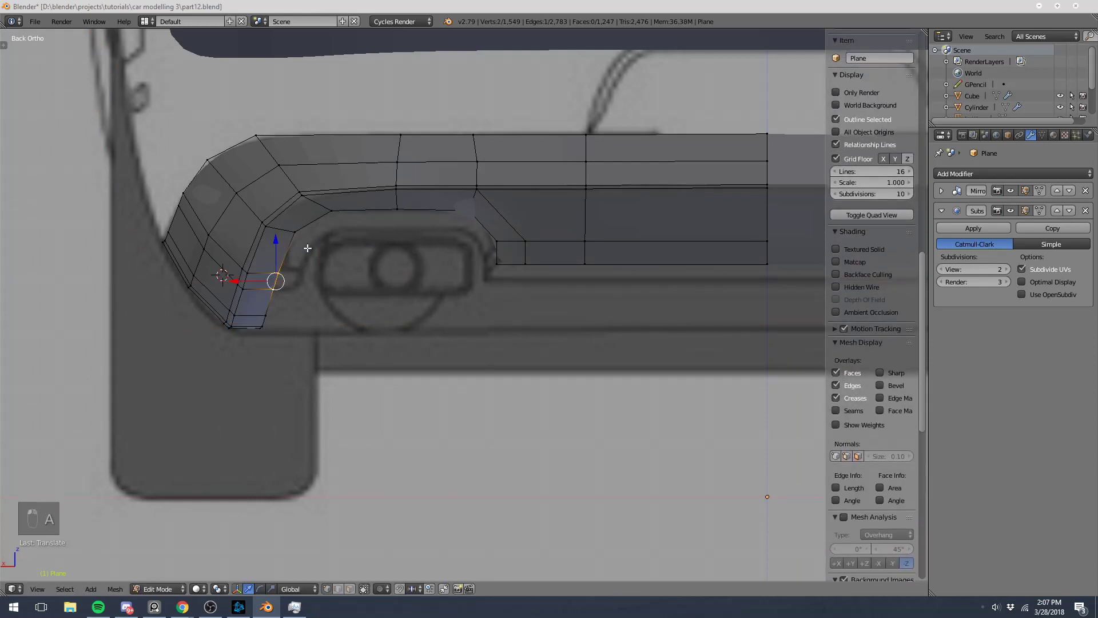
{"action": "right_click", "coordinate": [333, 212]}
{"action": "key", "text": "g"}
{"action": "key", "text": "g"}
{"action": "right_click", "coordinate": [359, 219]}
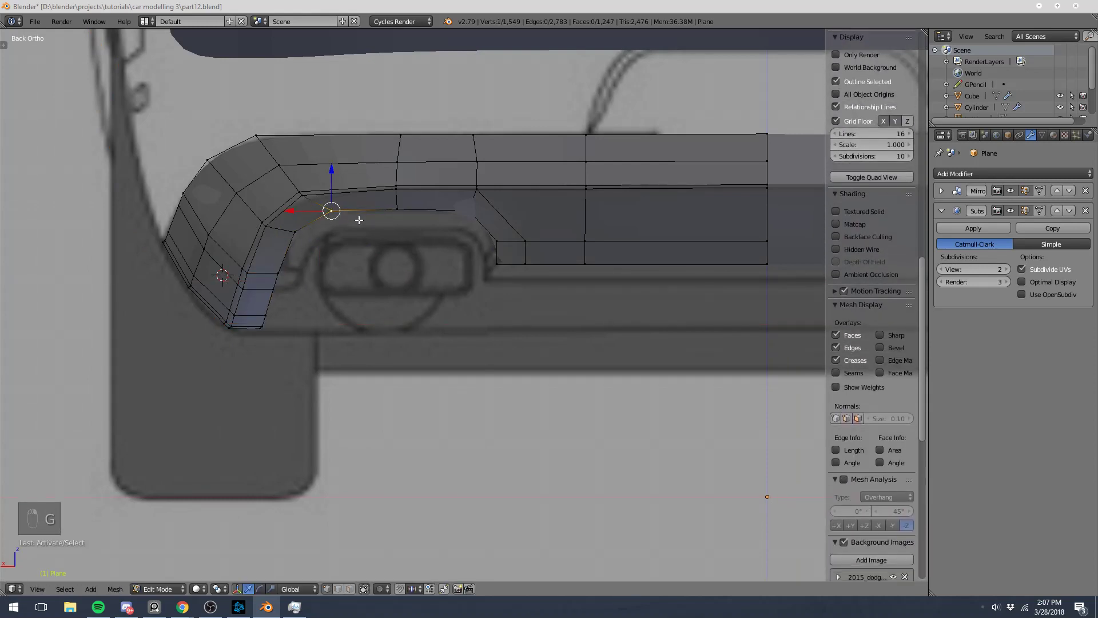
- Examine the smoothed exhaust opening and its boundary loop against the back blueprint
{"action": "middle_click_drag", "start_coordinate": [588, 230], "coordinate": [383, 236], "text": "shift"}
{"action": "key", "text": "Tab"}
{"action": "key", "text": "Tab"}
{"action": "middle_click_drag", "start_coordinate": [286, 229], "coordinate": [499, 227], "text": "shift"}
{"action": "key", "text": "a"}
{"action": "key", "text": "a"}
{"action": "key", "text": "a"}
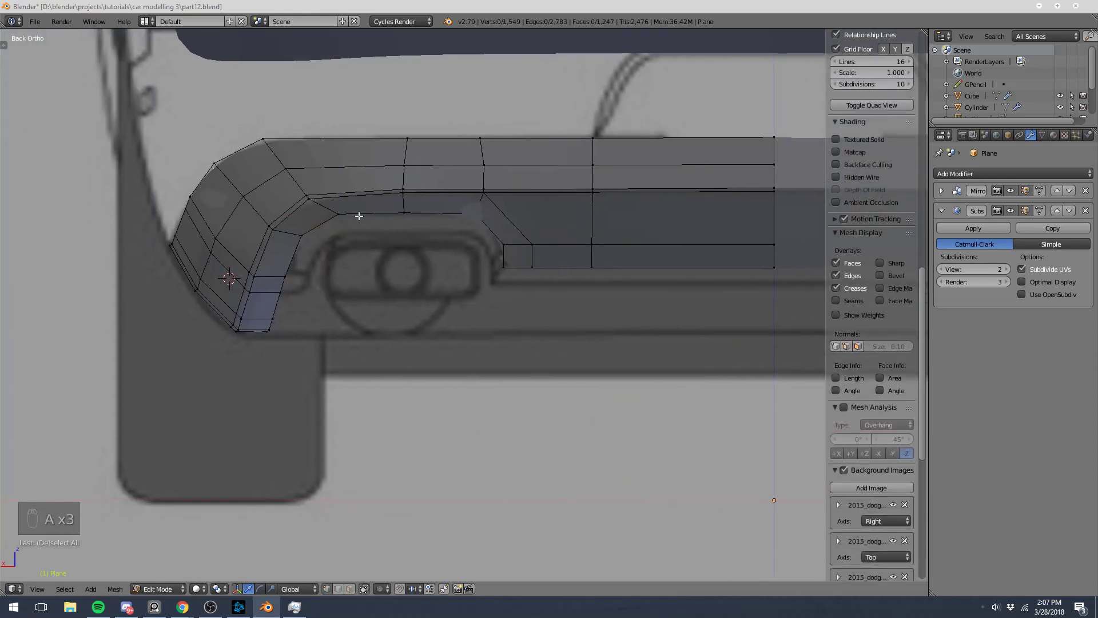
{"action": "key", "text": "a"}
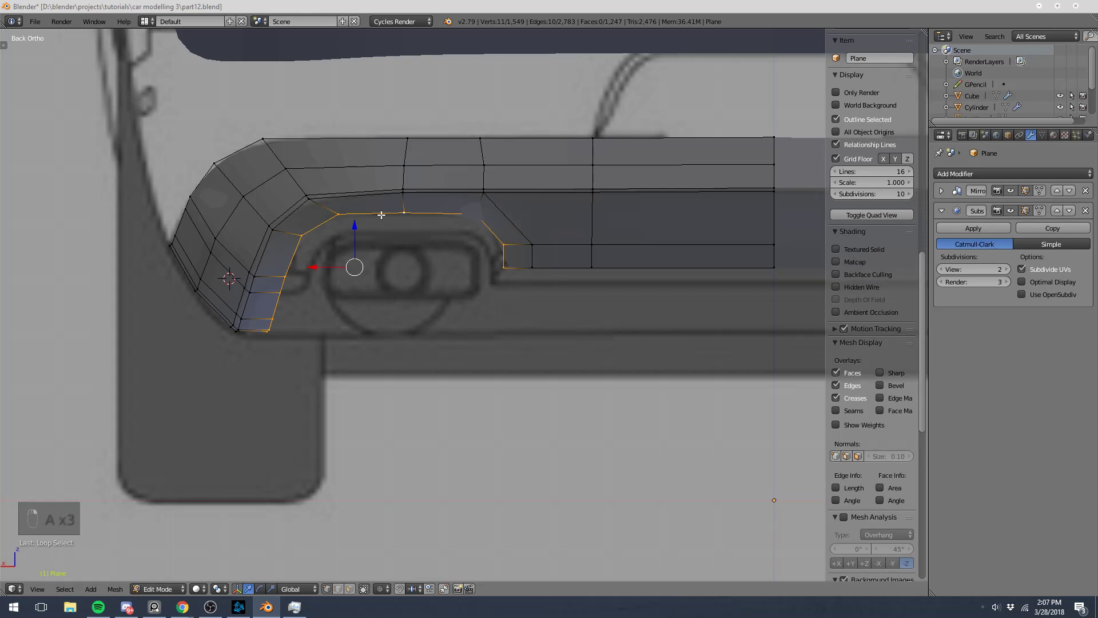
{"action": "key", "text": "a"}
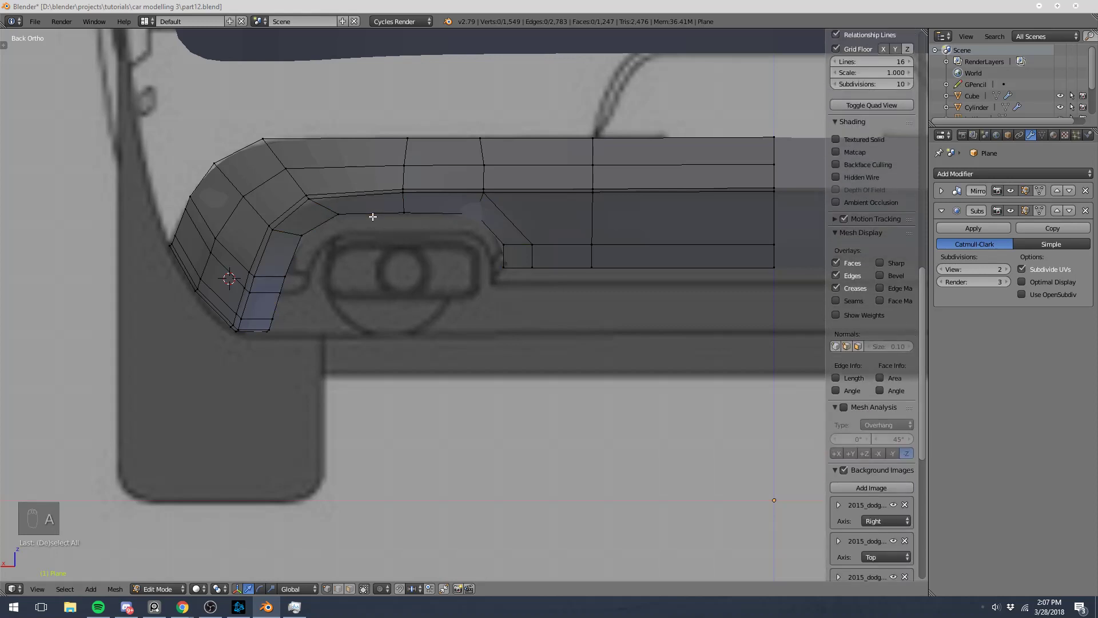
{"action": "right_click", "coordinate": [372, 217], "text": "alt"}
{"action": "key", "text": "e"}
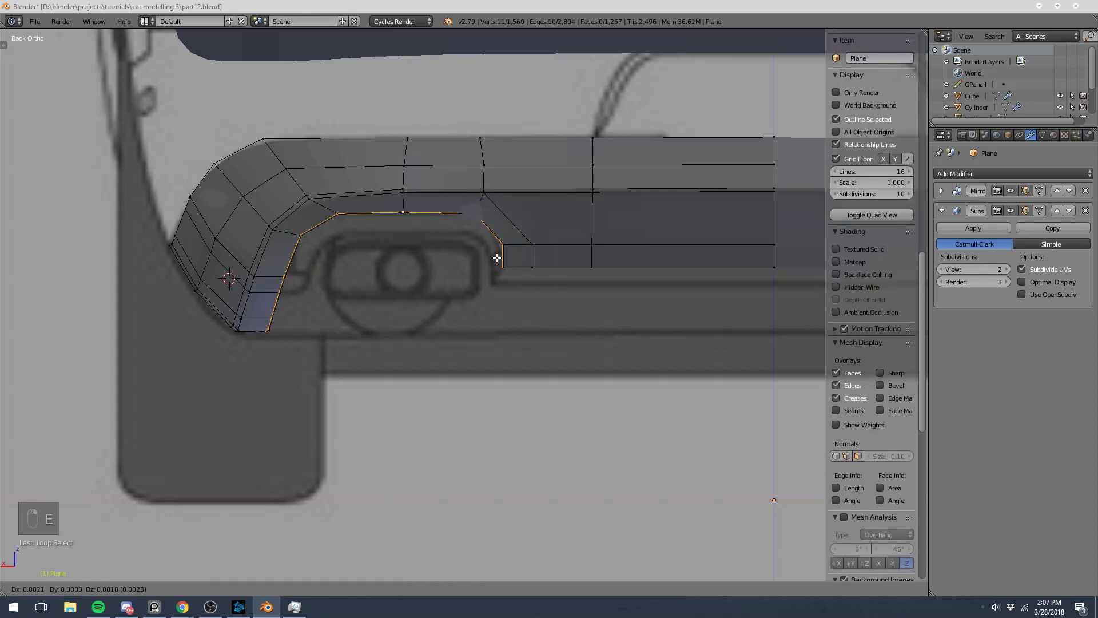
{"action": "right_click", "coordinate": [500, 260]}
{"action": "scroll", "coordinate": [553, 263], "scroll_direction": "up", "scroll_amount": 3}
{"action": "key", "text": "s"}
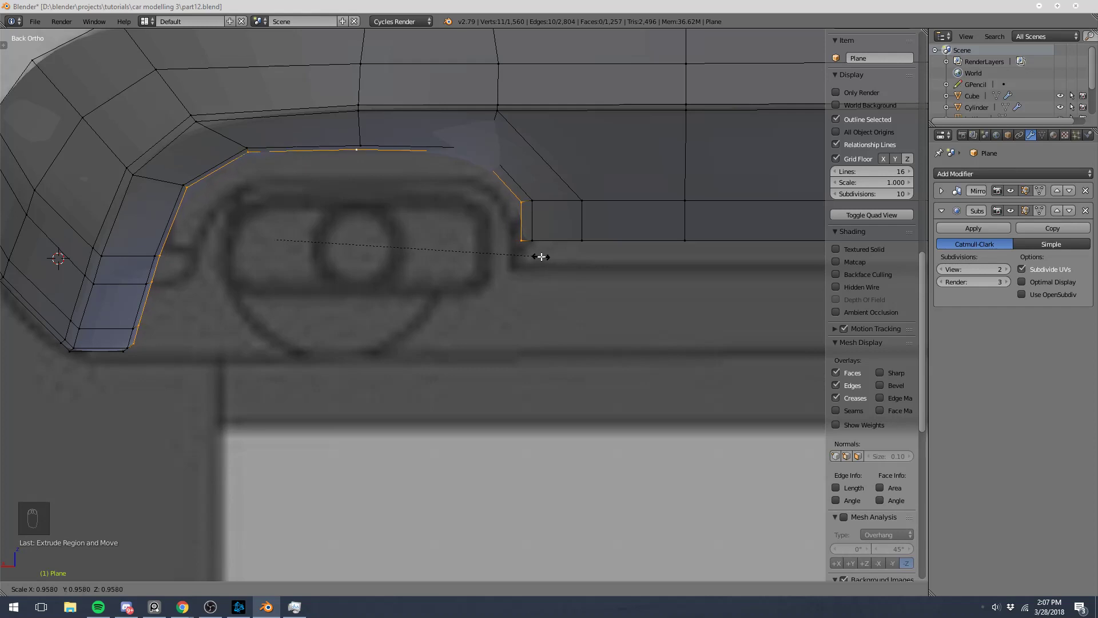
{"action": "right_click", "coordinate": [534, 256]}
{"action": "key", "text": "ctrl+z"}
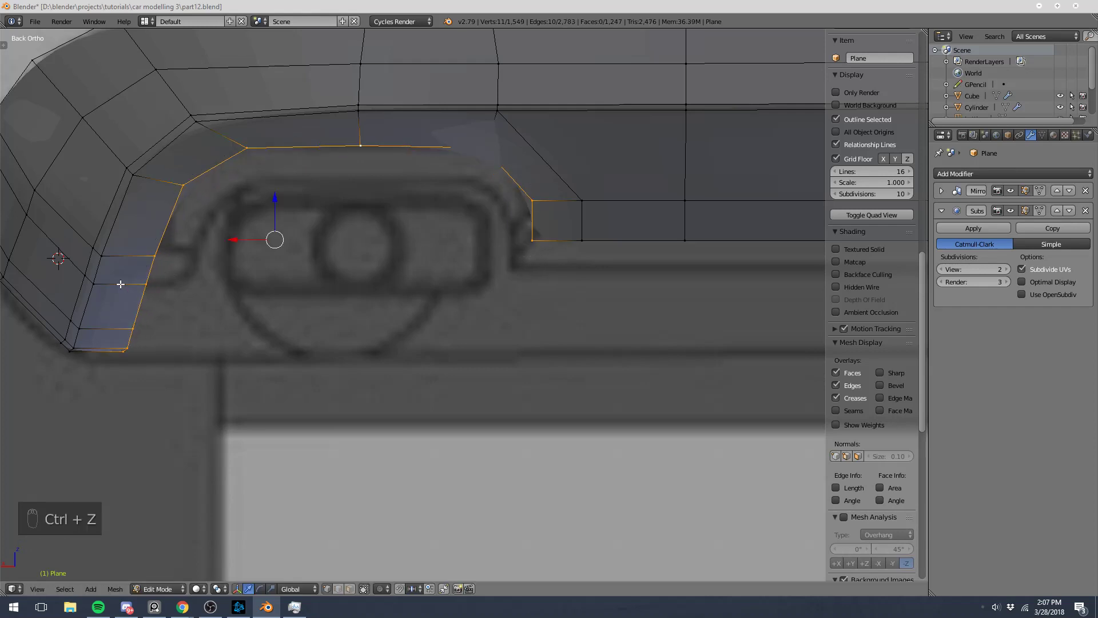
- Extrude the exhaust opening's edge loop without its lowest outer-side vertices, and scale the new edge slightly inward
{"action": "key", "text": "b"}
{"action": "middle_click_drag", "start_coordinate": [110, 279], "coordinate": [390, 503]}
{"action": "key", "text": "z"}
{"action": "key", "text": "z"}
{"action": "key", "text": "e"}
{"action": "right_click", "coordinate": [534, 315]}
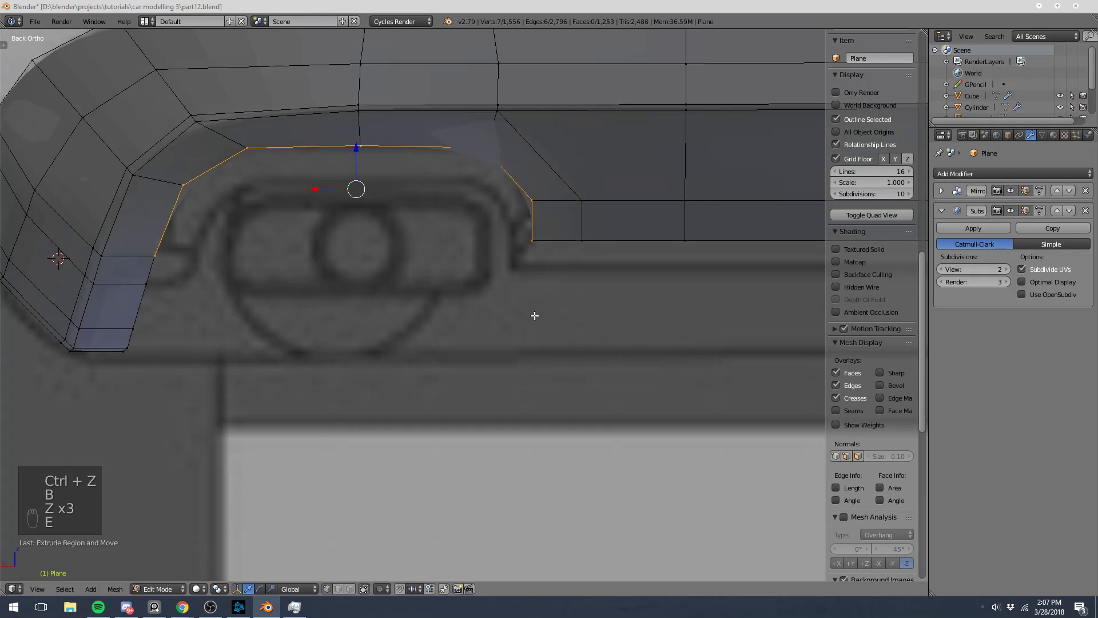
{"action": "key", "text": "s"}
{"action": "left_click", "coordinate": [659, 228]}
- Lower the extruded rim slightly and scale it down a little so it follows the exhaust cutout in the back blueprint
{"action": "key", "text": "g"}
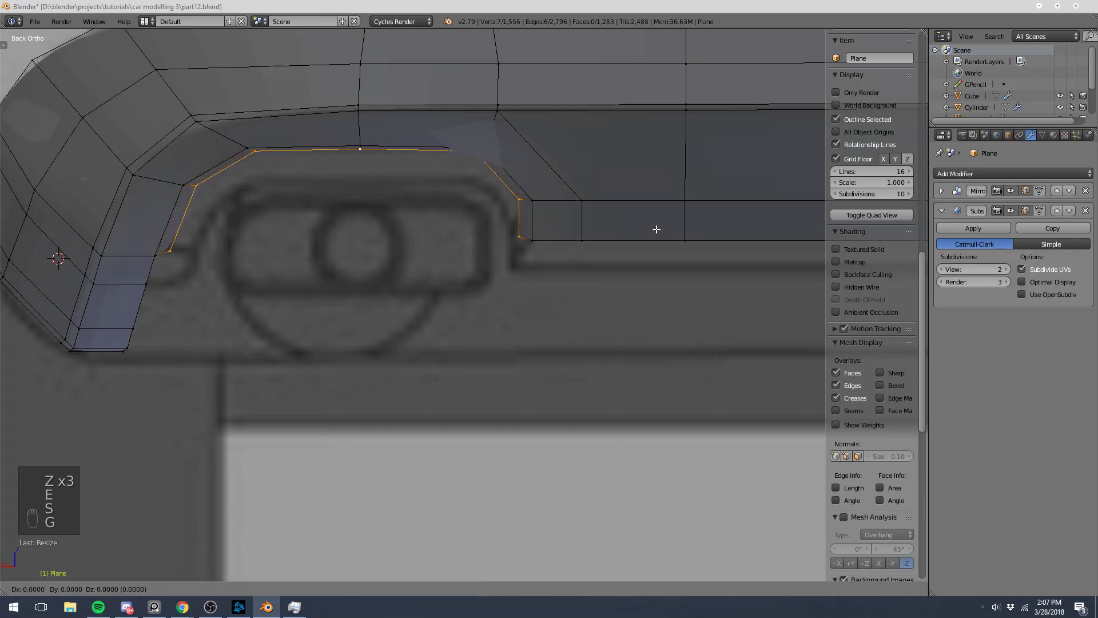
{"action": "left_click", "coordinate": [640, 279]}
{"action": "key", "text": "s"}
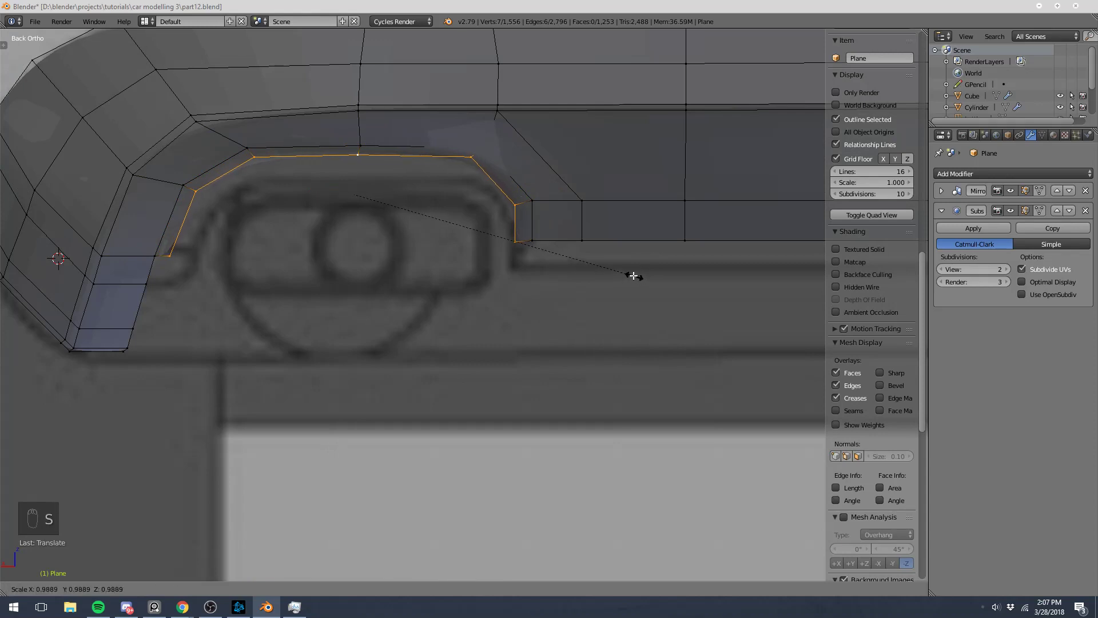
{"action": "left_click", "coordinate": [623, 269]}
{"action": "key", "text": "g"}
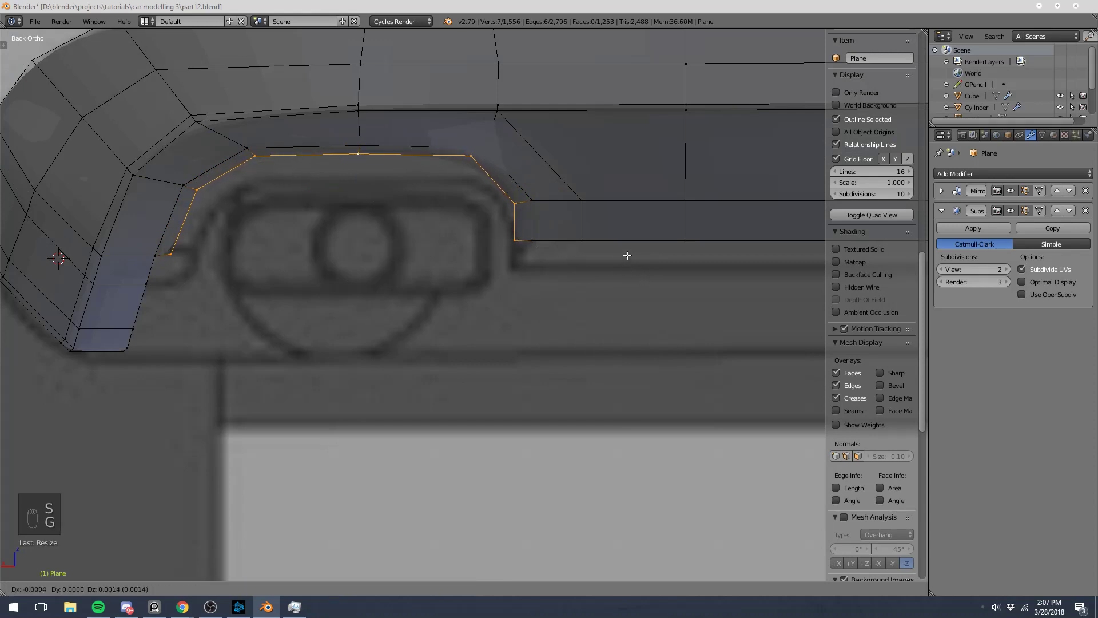
{"action": "left_click", "coordinate": [627, 256]}
- Try to shift the extruded rim of the exhaust opening along Y in the right view, and undo the move
{"action": "key", "text": "z"}
{"action": "key", "text": "z"}
{"action": "key", "text": "KP_3"}
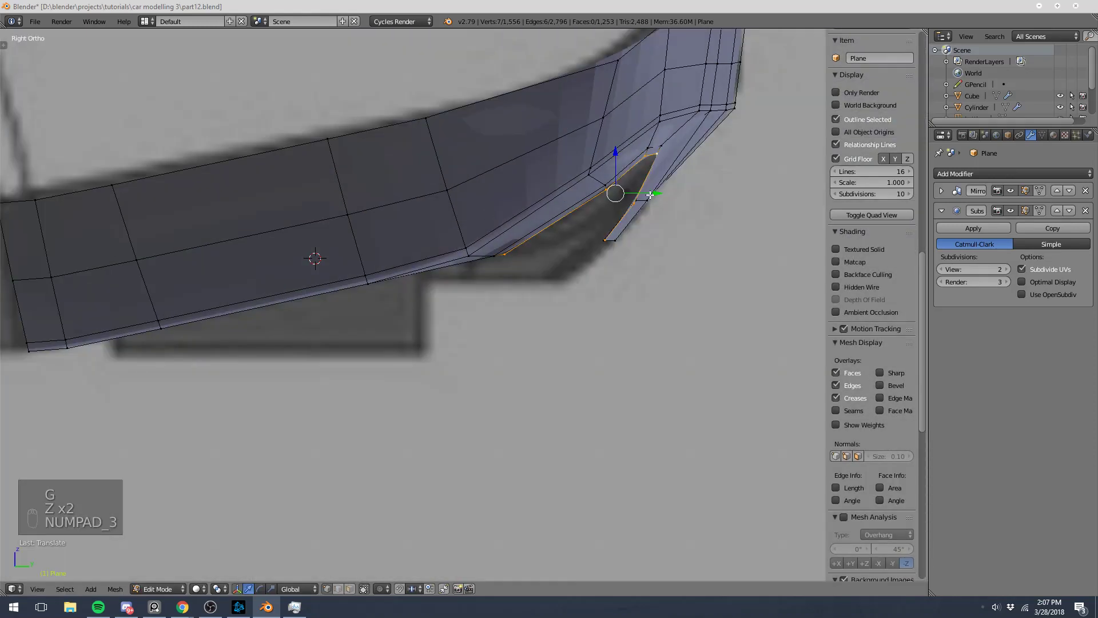
{"action": "left_click_drag", "start_coordinate": [650, 195], "coordinate": [652, 199]}
{"action": "key", "text": "ctrl+z"}
{"action": "scroll", "coordinate": [688, 211], "scroll_direction": "up", "scroll_amount": 1}
{"action": "middle_click_drag", "start_coordinate": [689, 211], "coordinate": [438, 127]}
{"action": "key", "text": "a"}
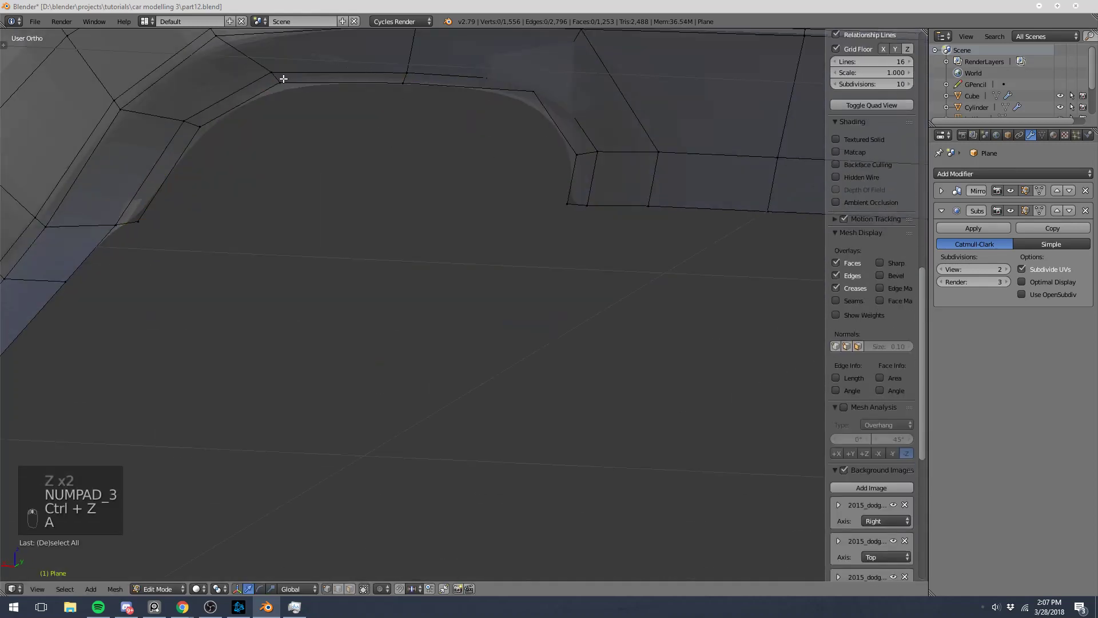
- Try adding two edge loops along the narrow rim around the rear bumper's exhaust cutout
{"action": "key", "text": "ctrl+r"}
{"action": "left_click", "coordinate": [283, 79]}
{"action": "left_click", "coordinate": [278, 79]}
{"action": "key", "text": "a"}
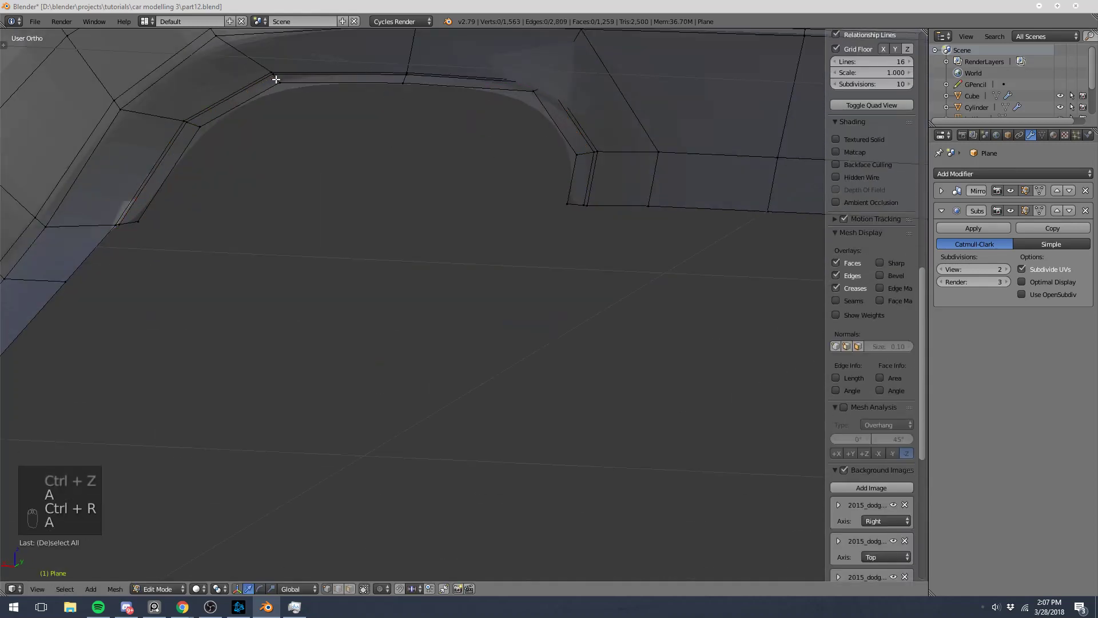
{"action": "key", "text": "ctrl+r"}
{"action": "left_click", "coordinate": [277, 80]}
{"action": "left_click", "coordinate": [277, 80]}
- In the right side view, shift the rim's middle loop slightly rearward along Y and bevel it
{"action": "key", "text": "KP_3"}
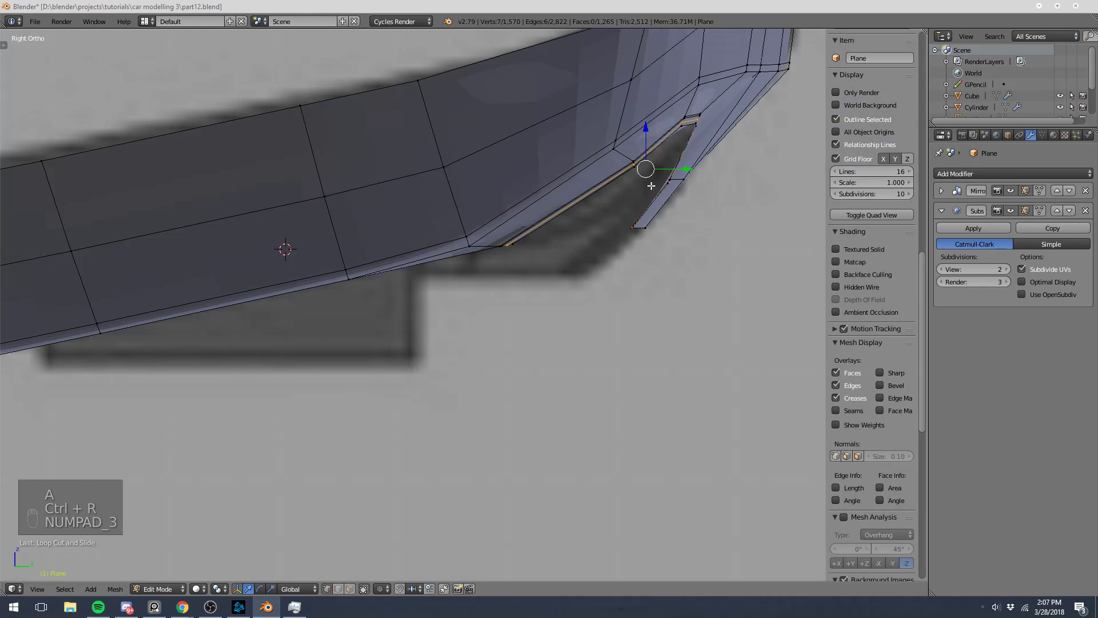
{"action": "left_click_drag", "start_coordinate": [686, 168], "coordinate": [695, 170]}
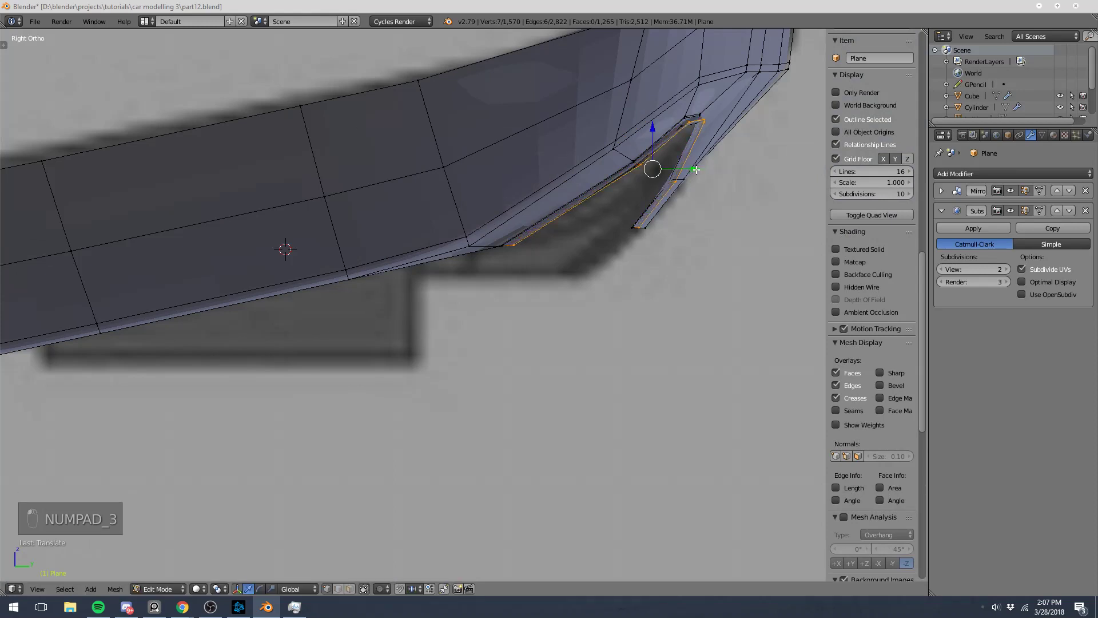
{"action": "key", "text": "ctrl+b"}
{"action": "left_click", "coordinate": [740, 184]}
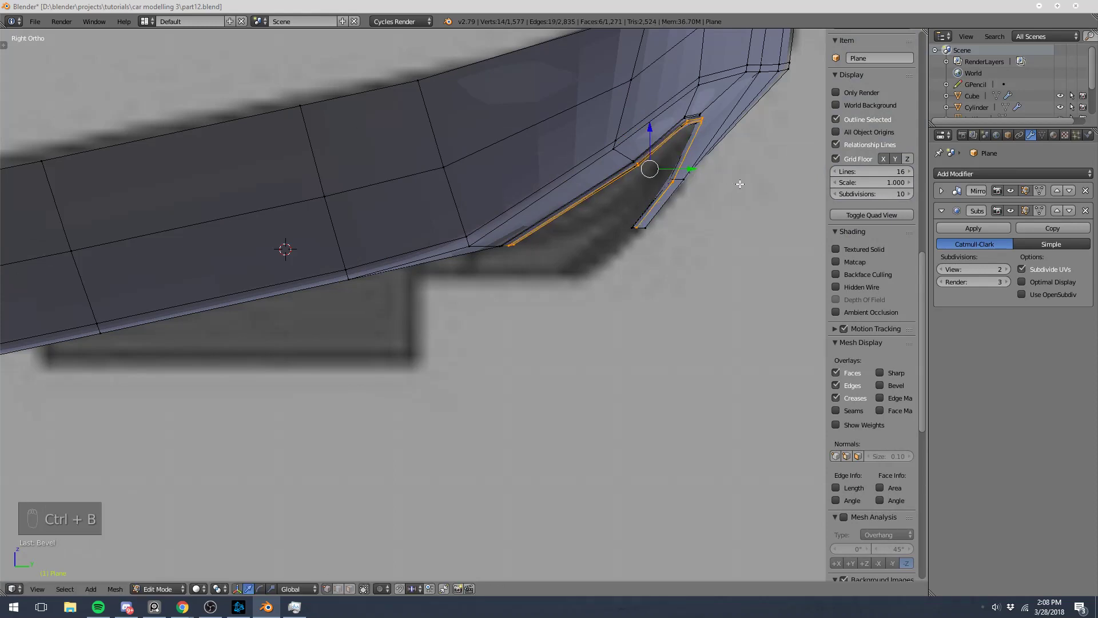
- Undo the rim extrusion, its edge loops and the bevel around the exhaust cutout, and clear the mesh selection
{"action": "key", "text": "Tab"}
{"action": "scroll", "coordinate": [664, 203], "scroll_direction": "down", "scroll_amount": 4}
{"action": "middle_click_drag", "start_coordinate": [665, 203], "coordinate": [366, 204]}
{"action": "key", "text": "ctrl+KP_1"}
{"action": "key", "text": "z"}
{"action": "key", "text": "z"}
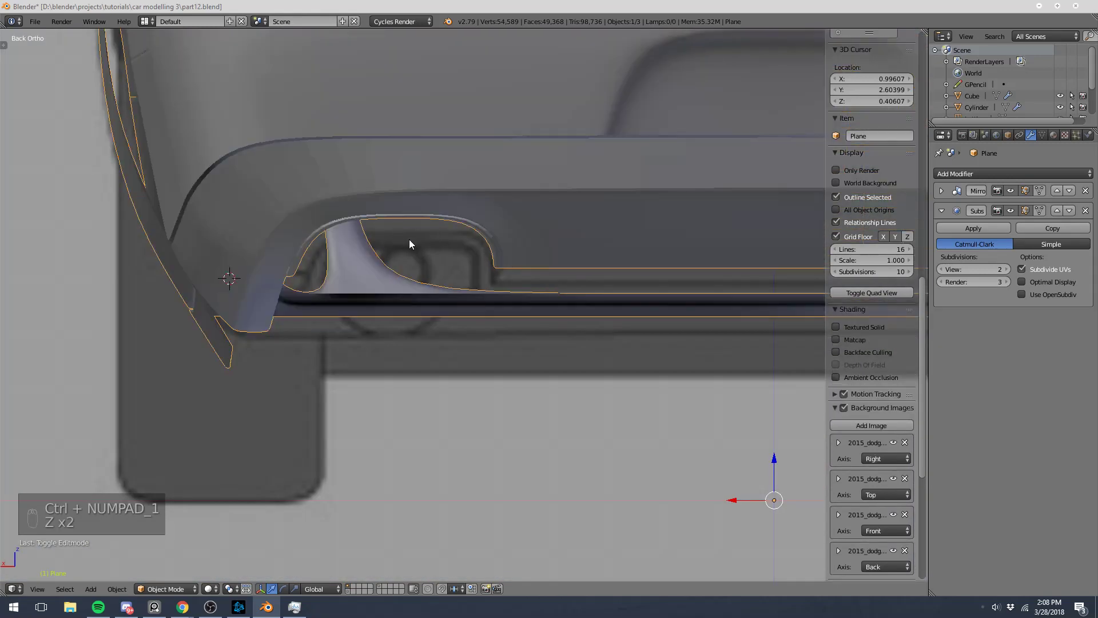
{"action": "key", "text": "ctrl+z"}
{"action": "key", "text": "Tab"}
{"action": "scroll", "coordinate": [474, 271], "scroll_direction": "up", "scroll_amount": 1}
{"action": "key", "text": "a"}
{"action": "key", "text": "a"}
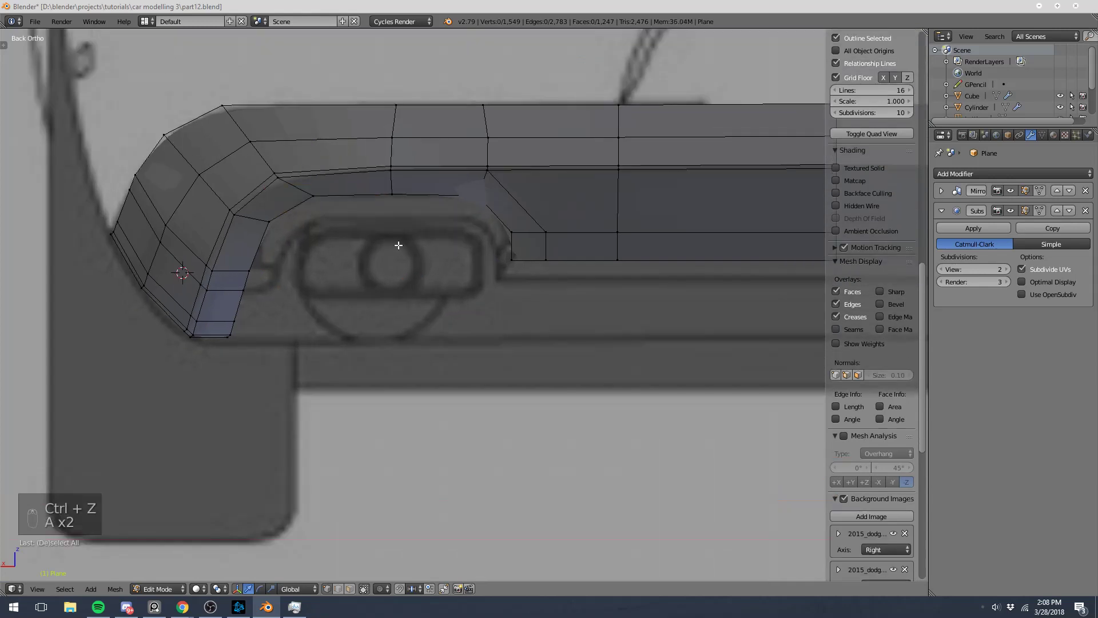
- Extrude the bumper's lower border edges, including the exhaust cutout, scale them slightly inward and move them slightly down
{"action": "middle_click_drag", "start_coordinate": [659, 267], "coordinate": [607, 270], "text": "shift"}
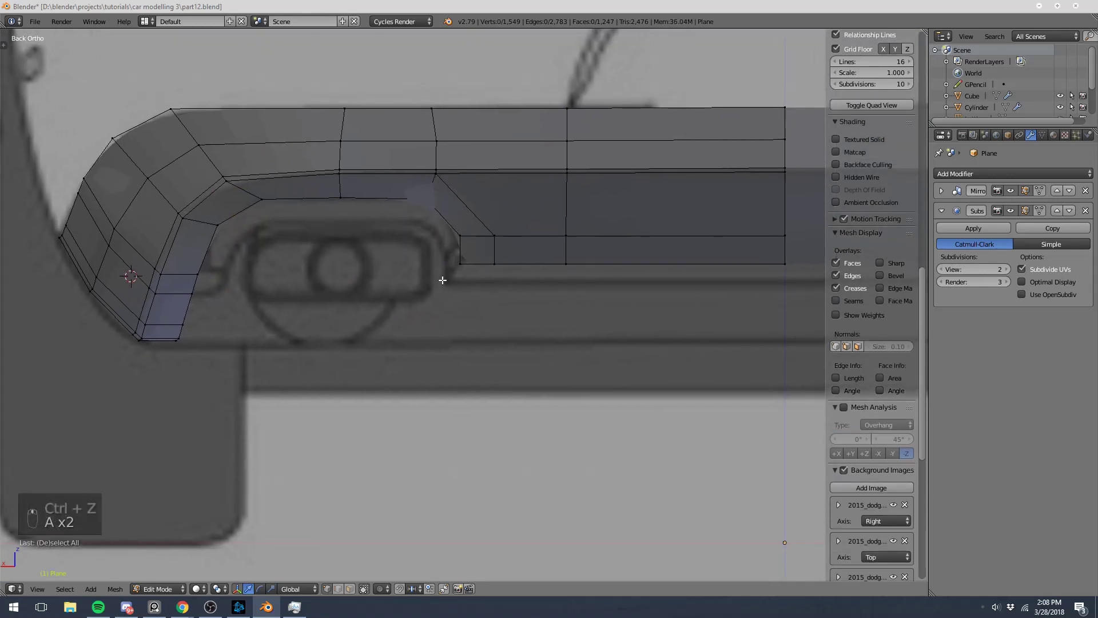
{"action": "right_click", "coordinate": [477, 266], "text": "alt"}
{"action": "right_click", "coordinate": [360, 199], "text": "alt+shift"}
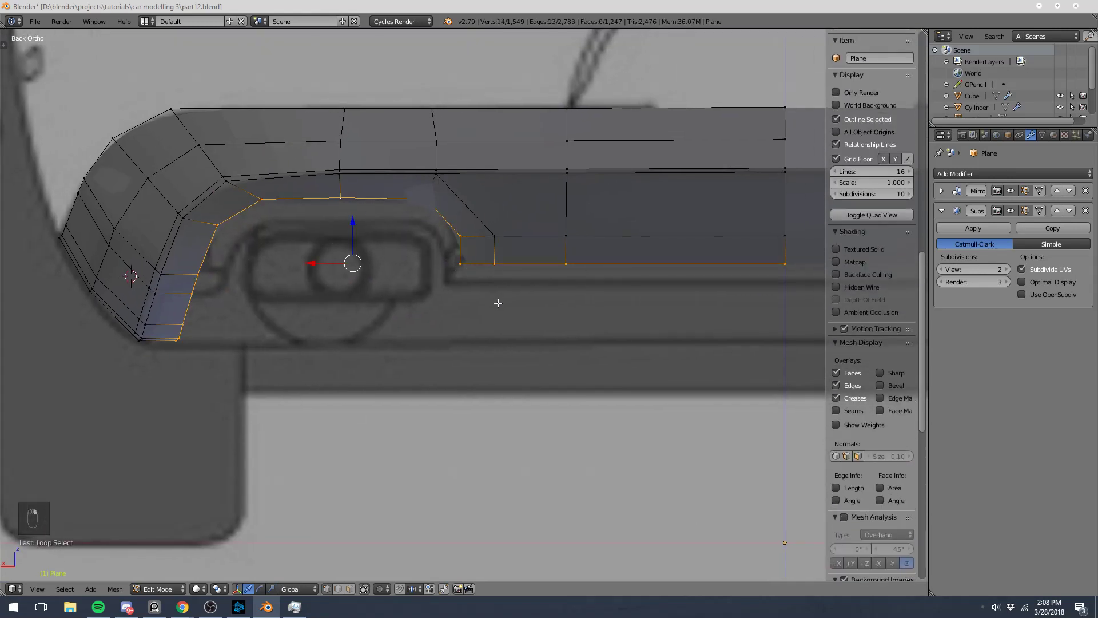
{"action": "middle_click_drag", "start_coordinate": [514, 303], "coordinate": [473, 303], "text": "shift"}
{"action": "key", "text": "e"}
{"action": "right_click", "coordinate": [473, 303]}
{"action": "key", "text": "s"}
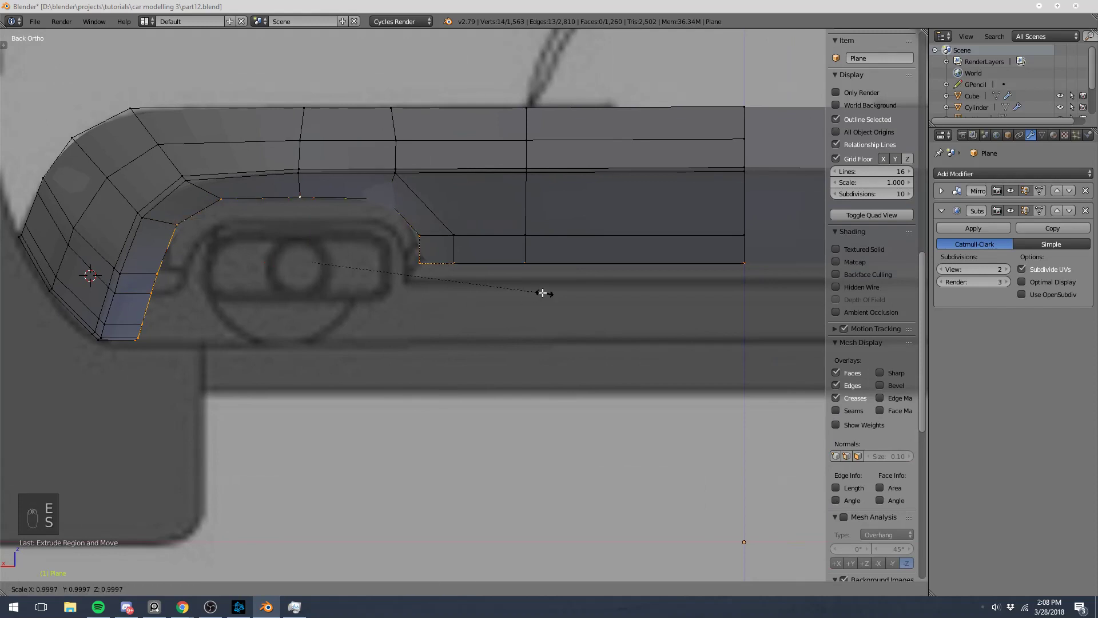
{"action": "left_click", "coordinate": [532, 293]}
{"action": "key", "text": "g"}
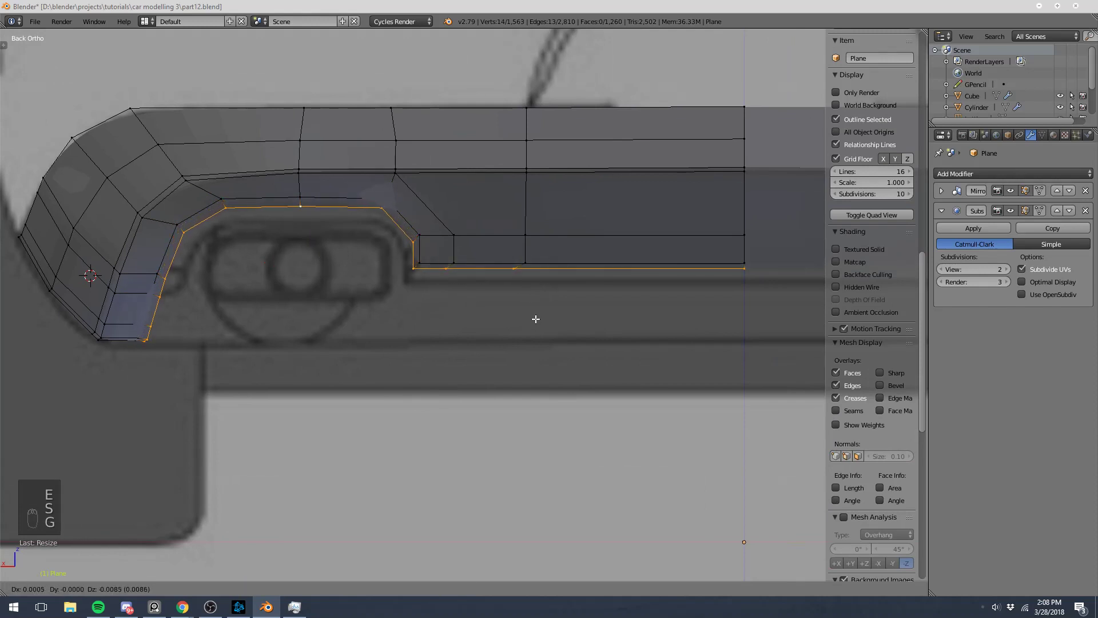
{"action": "left_click", "coordinate": [542, 322]}
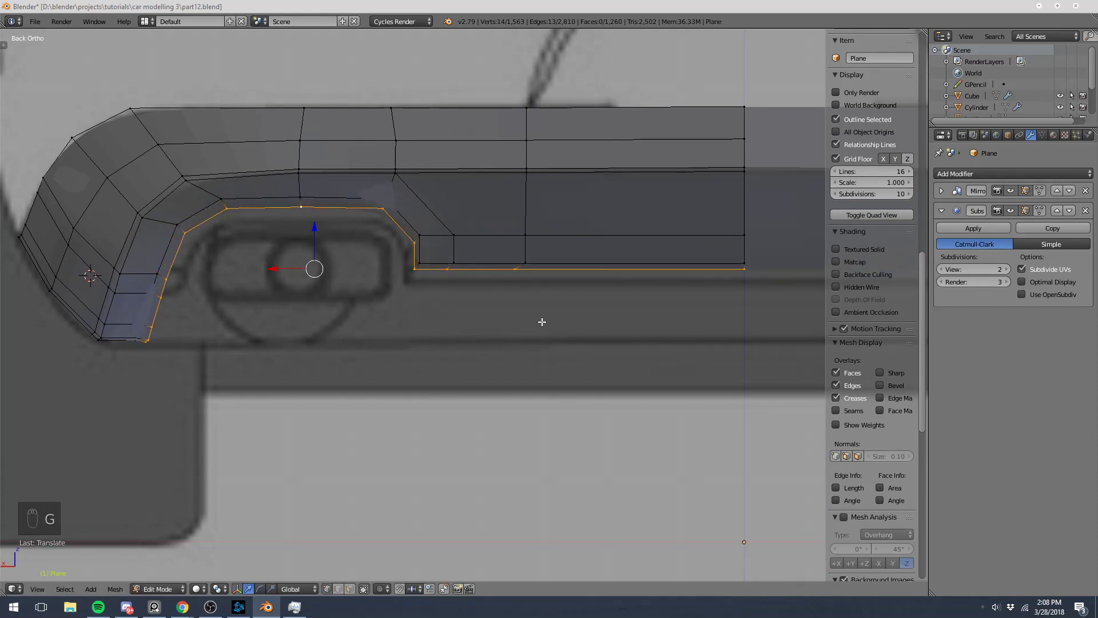
- Raise the extruded rim's lowest vertices at the outer bumper corner slightly along Z
{"action": "key", "text": "z"}
{"action": "key", "text": "a"}
{"action": "right_click", "coordinate": [149, 336]}
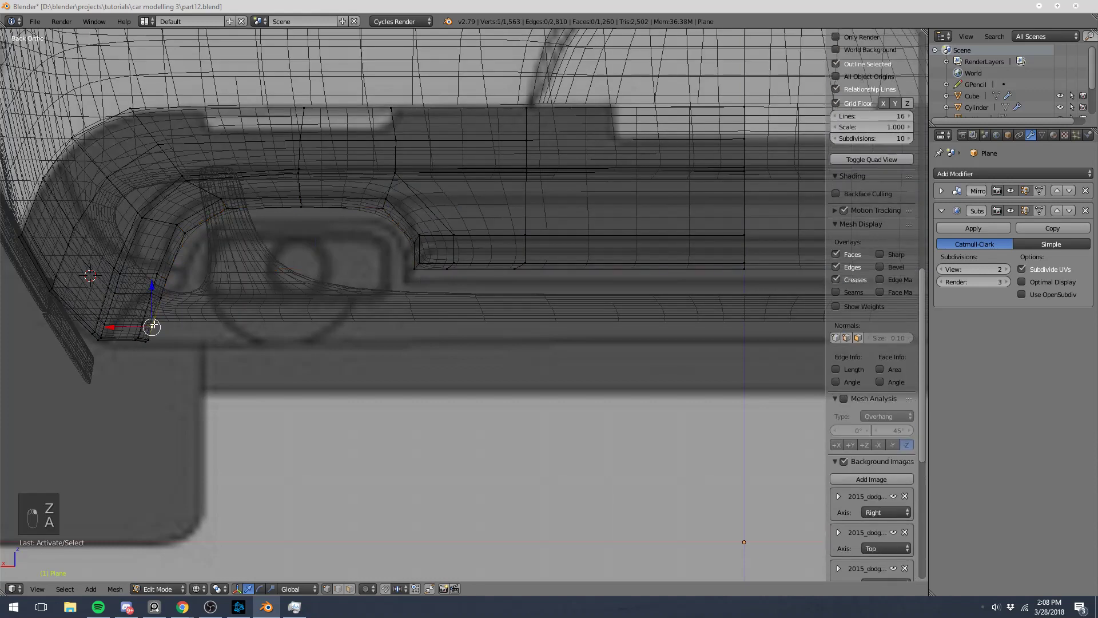
{"action": "key", "text": "z"}
{"action": "key", "text": "g"}
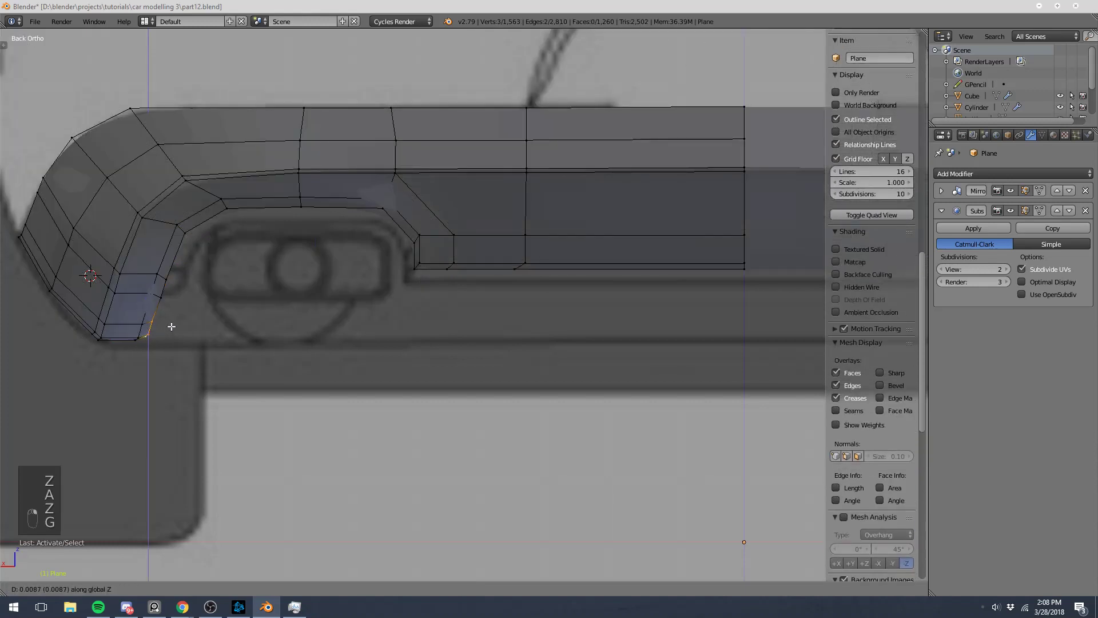
{"action": "right_click", "coordinate": [166, 359]}
- Vertex-slide the next two rim vertices up the cutout's outer side to line up with the adjoining edges
{"action": "right_click", "coordinate": [162, 289]}
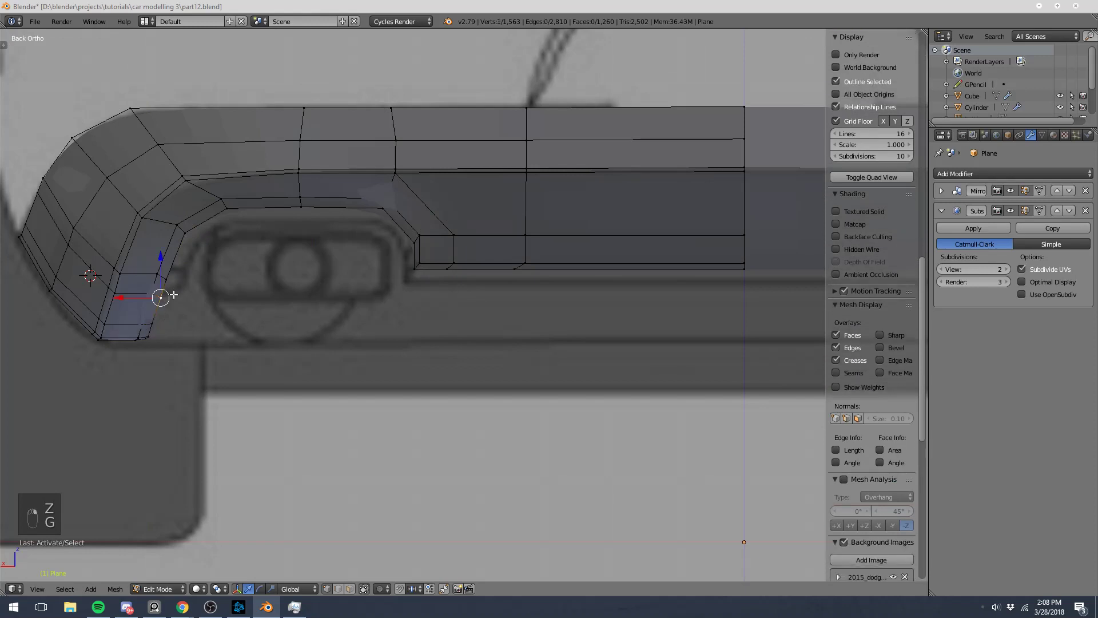
{"action": "key", "text": "g"}
{"action": "key", "text": "g"}
{"action": "left_click", "coordinate": [175, 289]}
{"action": "key", "text": "g"}
{"action": "key", "text": "g"}
{"action": "left_click", "coordinate": [174, 295]}
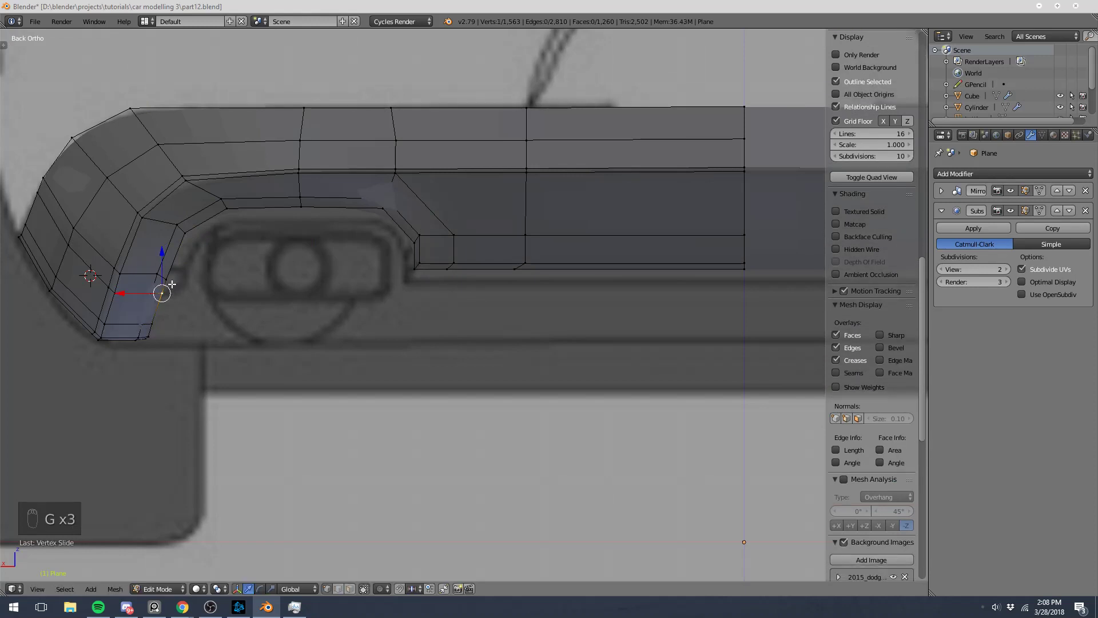
{"action": "right_click", "coordinate": [171, 284]}
{"action": "key", "text": "g"}
{"action": "key", "text": "g"}
{"action": "left_click", "coordinate": [179, 277]}
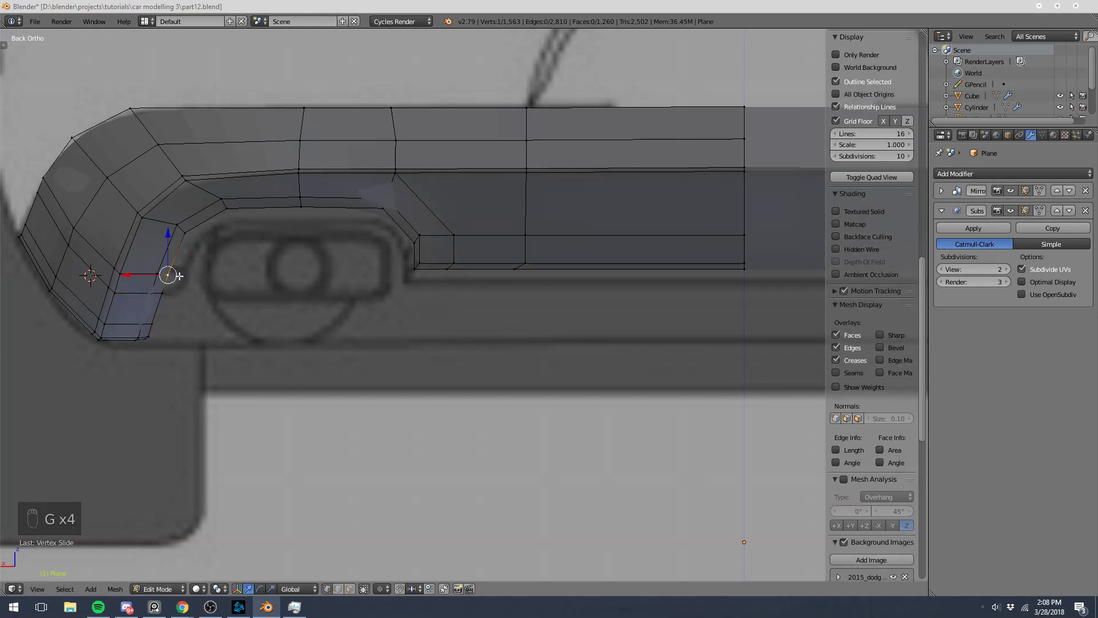
- Lower the four vertices of the rim's straight bottom edge slightly along Z
{"action": "key", "text": "a"}
{"action": "right_click", "coordinate": [414, 274]}
{"action": "right_click", "coordinate": [447, 273], "text": "shift"}
{"action": "right_click", "coordinate": [515, 273], "text": "shift"}
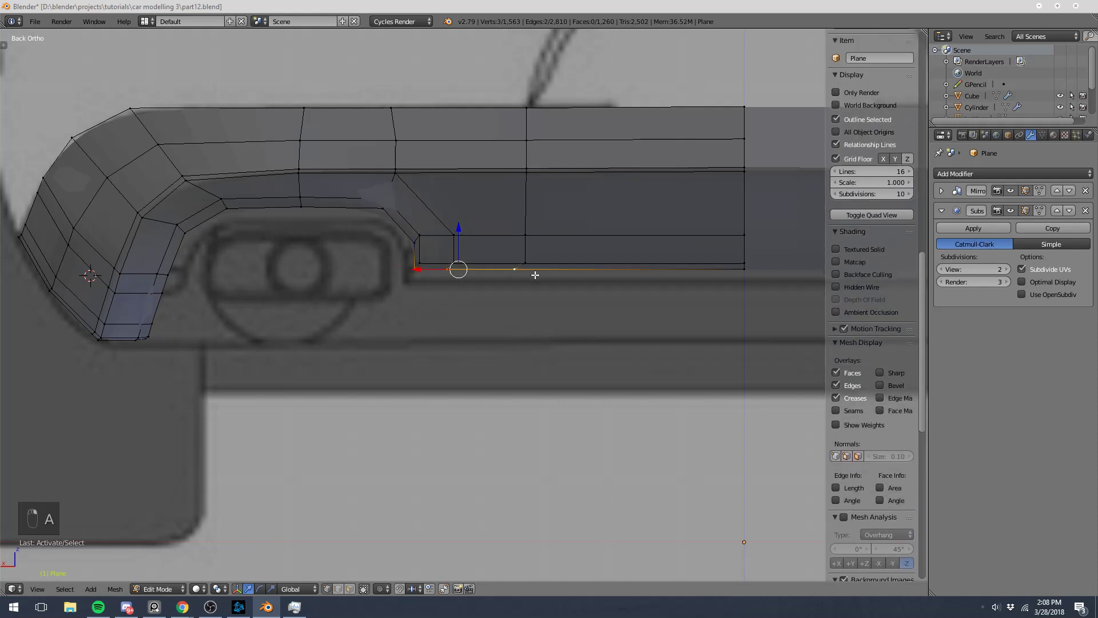
{"action": "key", "text": "g"}
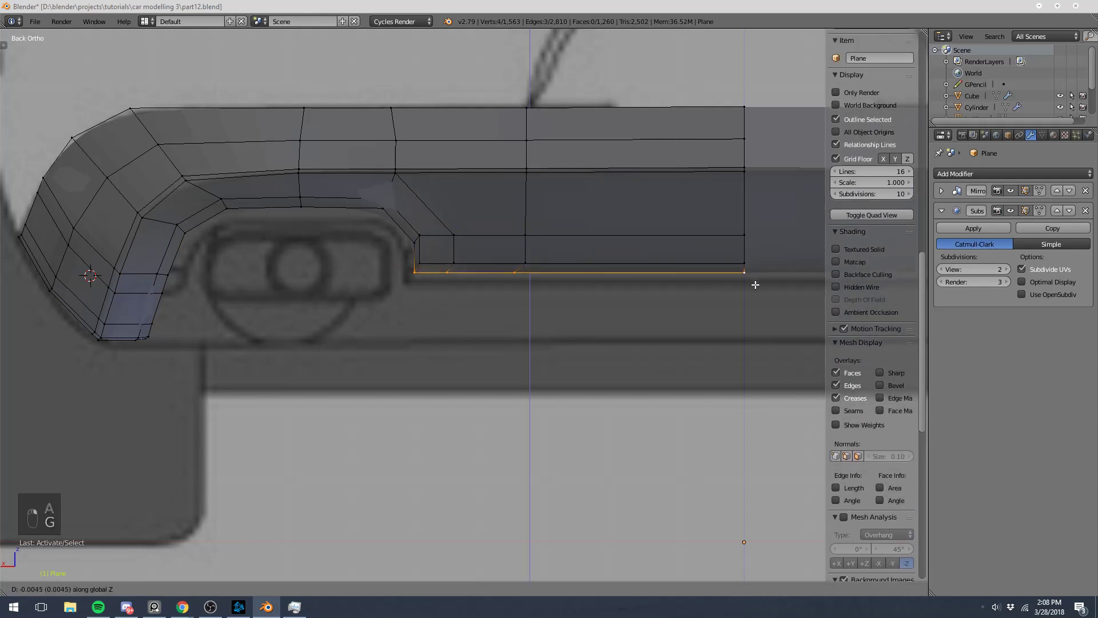
{"action": "left_click", "coordinate": [755, 289]}
- Move the two vertices at the cutout's lower inner corner along X, slightly toward the exhaust opening
{"action": "right_click", "coordinate": [412, 260]}
{"action": "key", "text": "g"}
{"action": "key", "text": "x"}
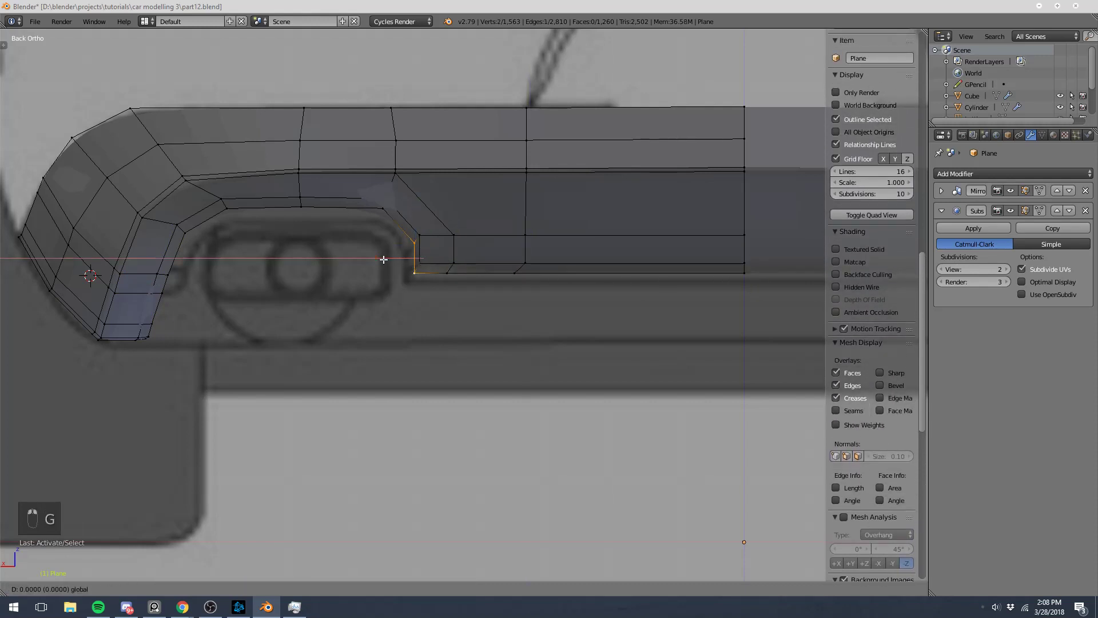
{"action": "left_click", "coordinate": [380, 258]}
{"action": "key", "text": "a"}
{"action": "scroll", "coordinate": [378, 247], "scroll_direction": "down", "scroll_amount": 3}
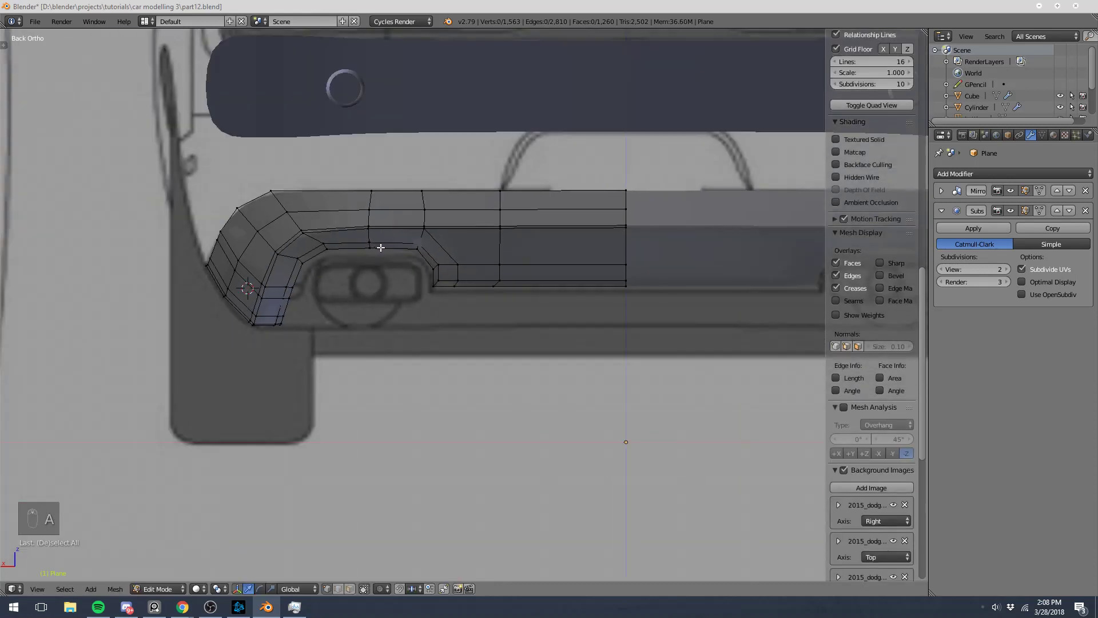
{"action": "scroll", "coordinate": [412, 279], "scroll_direction": "up", "scroll_amount": 3}
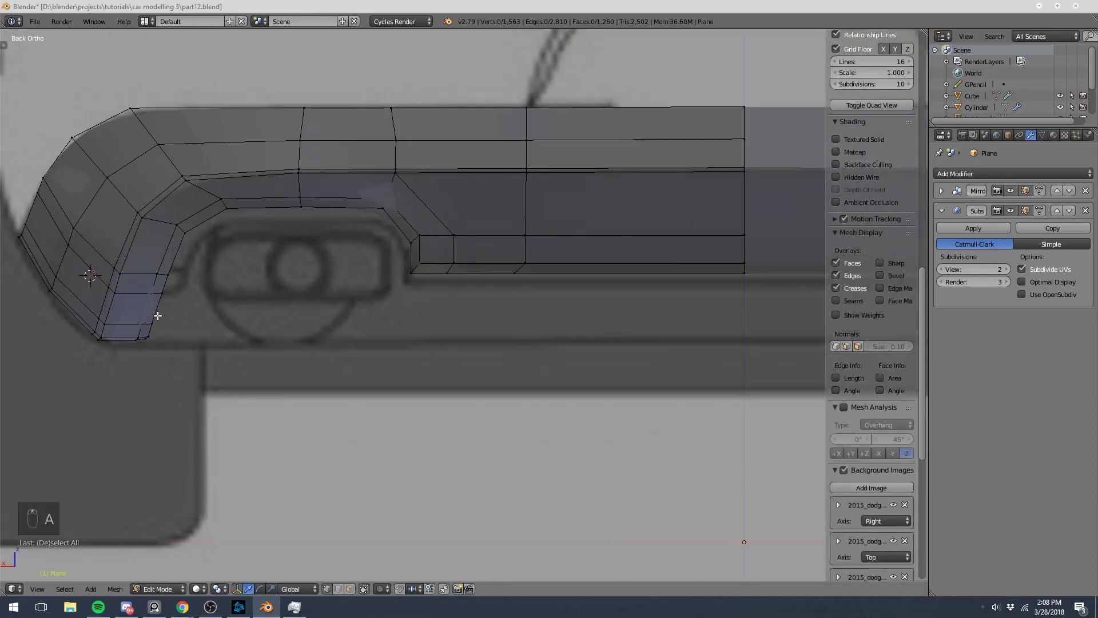
- Add two edge loops along the extruded rim, one close to the original border and one centred in the remaining strip
{"action": "key", "text": "ctrl+r"}
{"action": "left_click", "coordinate": [164, 275]}
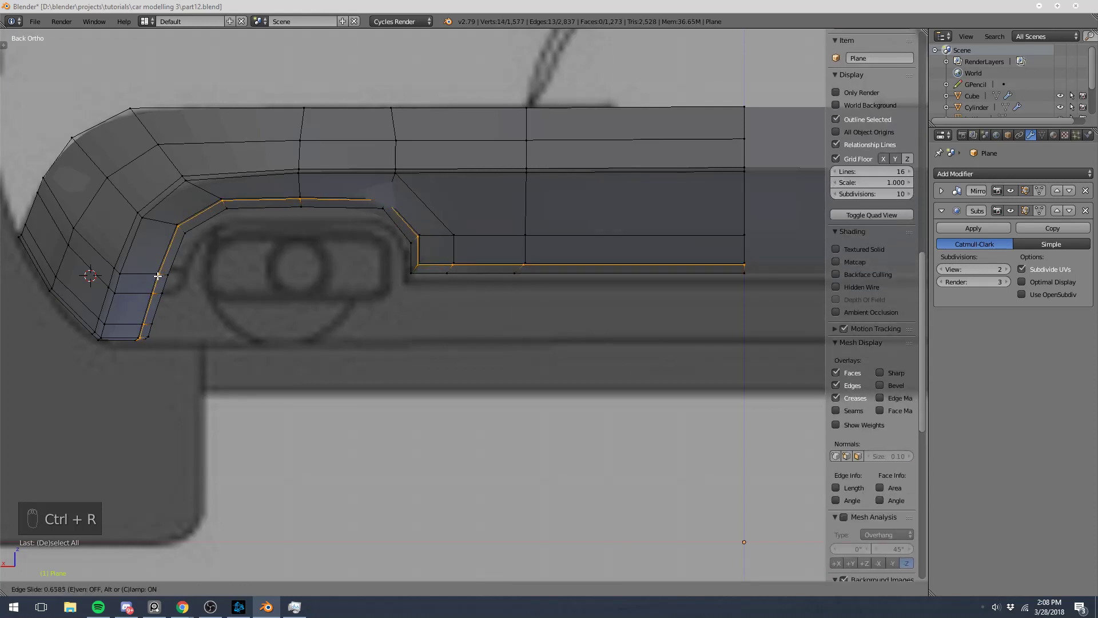
{"action": "left_click", "coordinate": [160, 273]}
{"action": "key", "text": "a"}
{"action": "key", "text": "ctrl+r"}
{"action": "left_click", "coordinate": [302, 203]}
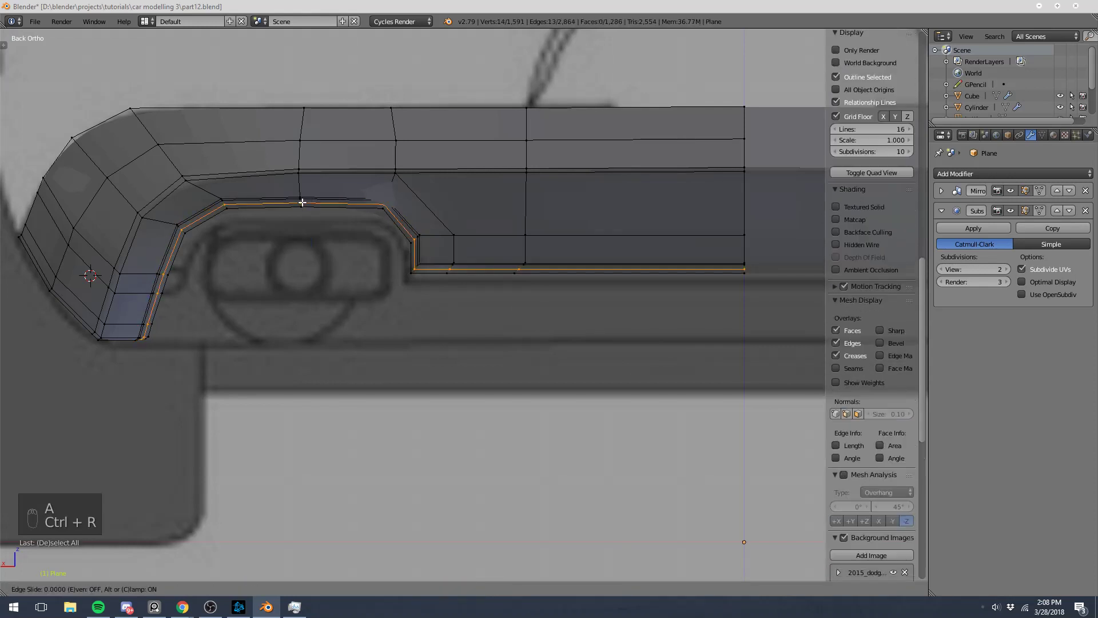
{"action": "left_click", "coordinate": [302, 202]}
- Shift the centred rim loop slightly rearward along Y and bevel it with one segment
{"action": "key", "text": "KP_3"}
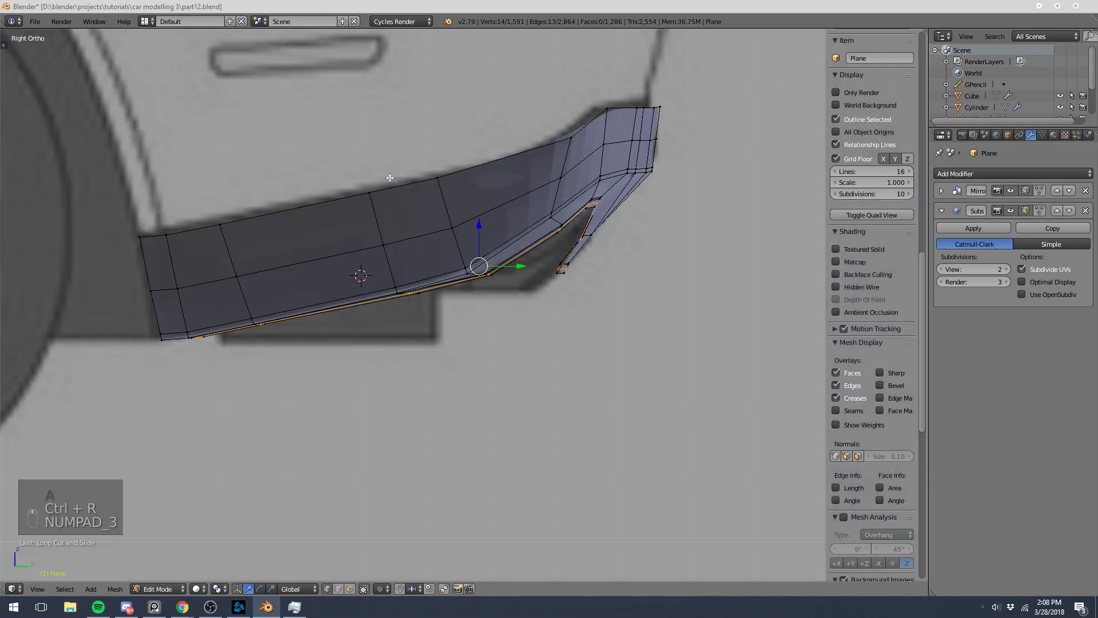
{"action": "left_click_drag", "start_coordinate": [520, 266], "coordinate": [526, 270]}
{"action": "middle_click_drag", "start_coordinate": [526, 269], "coordinate": [389, 326]}
{"action": "scroll", "coordinate": [381, 232], "scroll_direction": "up", "scroll_amount": 2}
{"action": "scroll", "coordinate": [388, 326], "scroll_direction": "up", "scroll_amount": 2}
{"action": "key", "text": "ctrl+b"}
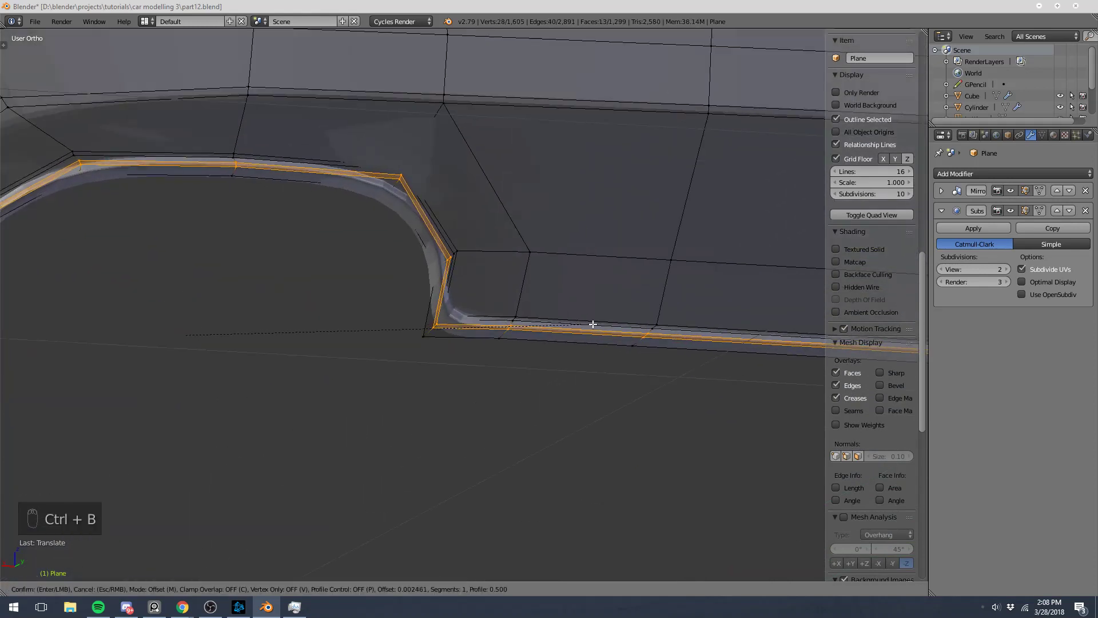
{"action": "left_click", "coordinate": [622, 330]}
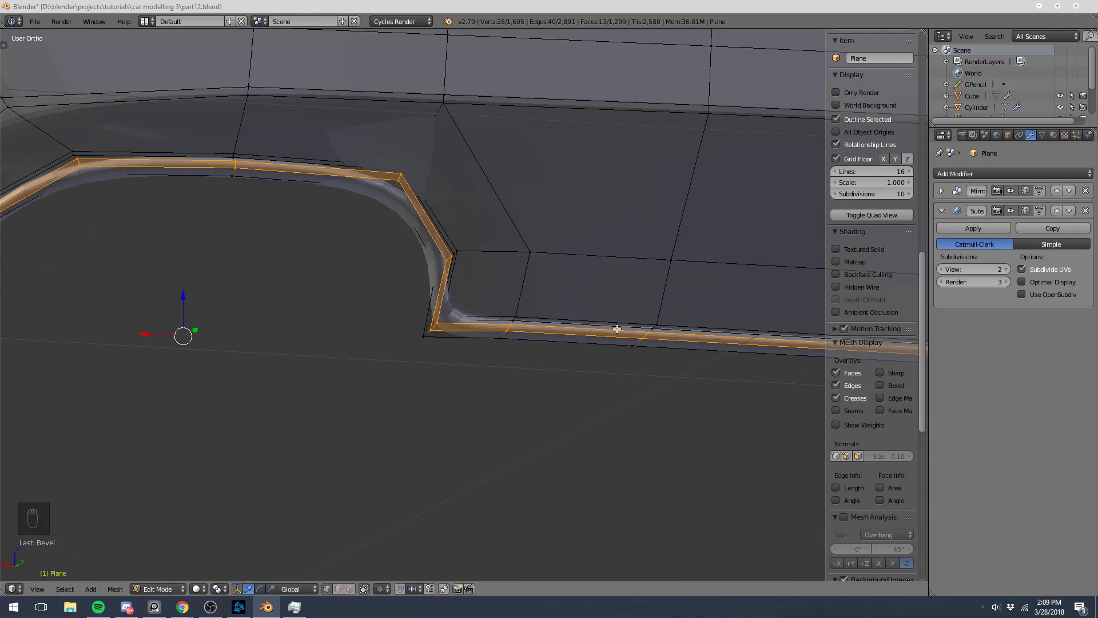
- Return to Object Mode and apply smooth shading to the car body
{"action": "key", "text": "Tab"}
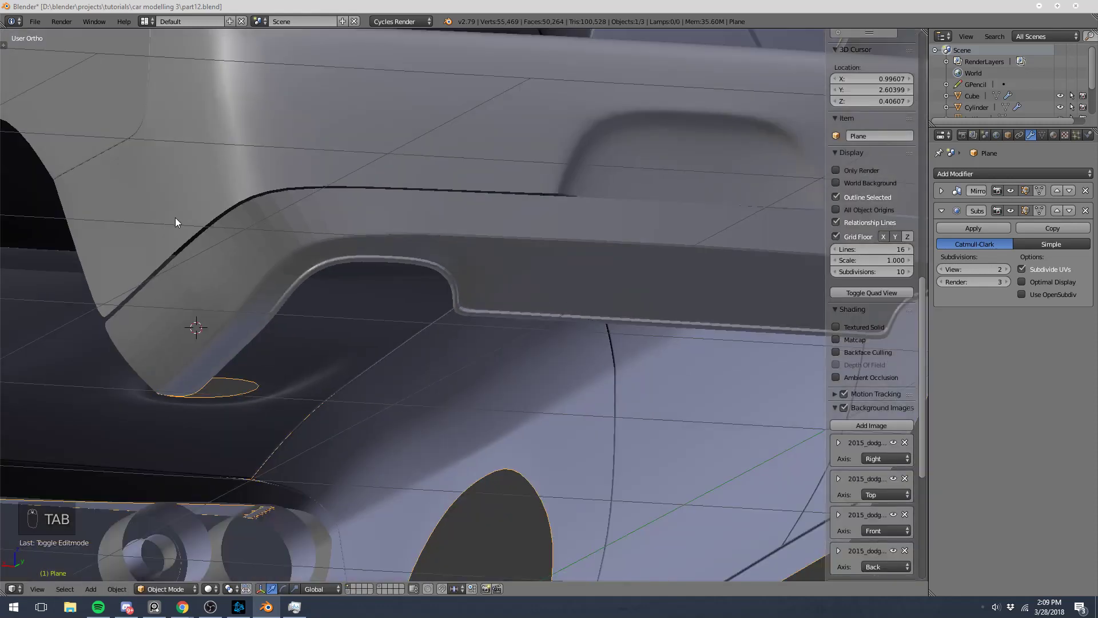
{"action": "key", "text": "t"}
{"action": "key", "text": "t"}
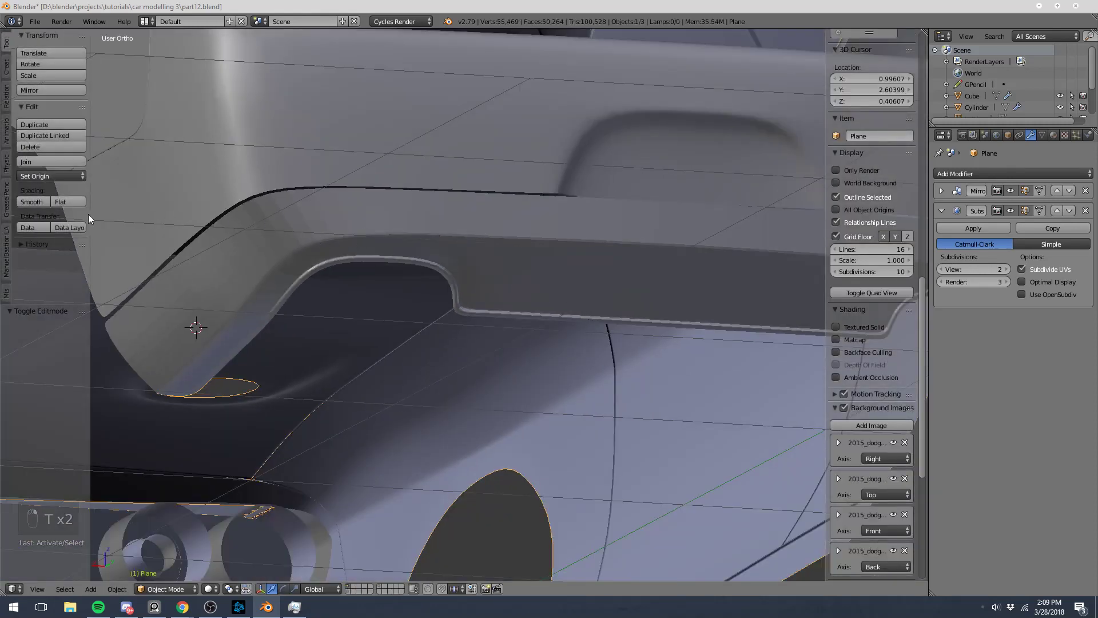
{"action": "left_click", "coordinate": [33, 201]}
{"action": "key", "text": "t"}
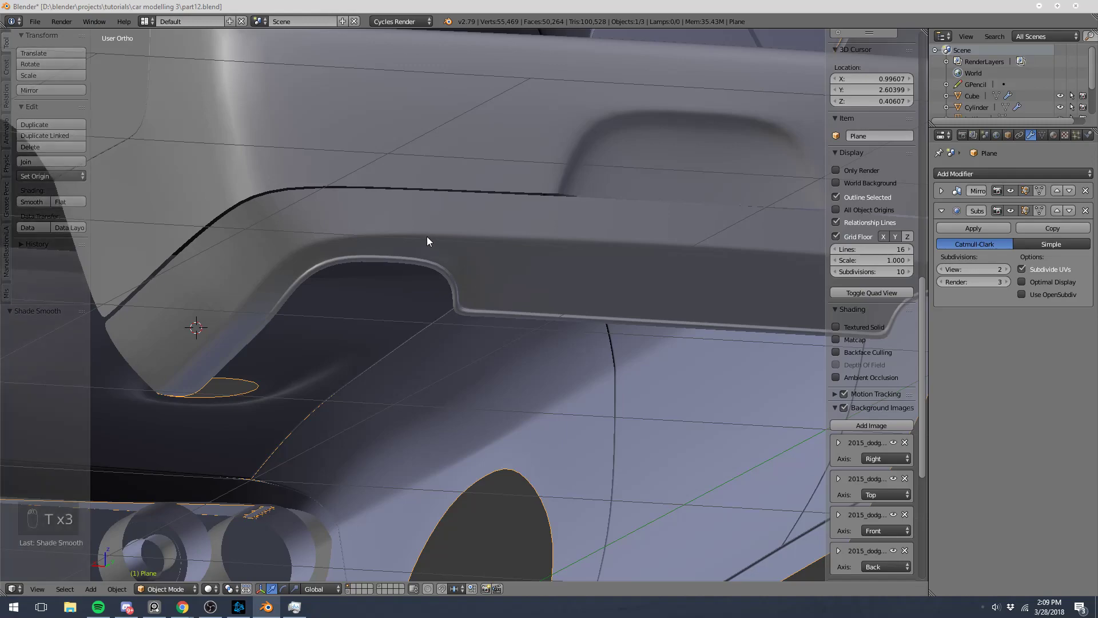
- Examine the smoothed bumper rim and exhaust cutout against the blueprints from behind and from the right side
{"action": "mouse_move", "coordinate": [427, 236]}
{"action": "middle_mouse_down"}
{"action": "mouse_move", "coordinate": [407, 249]}
{"action": "mouse_move", "coordinate": [332, 225]}
{"action": "mouse_move", "coordinate": [378, 292]}
{"action": "mouse_move", "coordinate": [426, 238]}
{"action": "middle_mouse_up"}
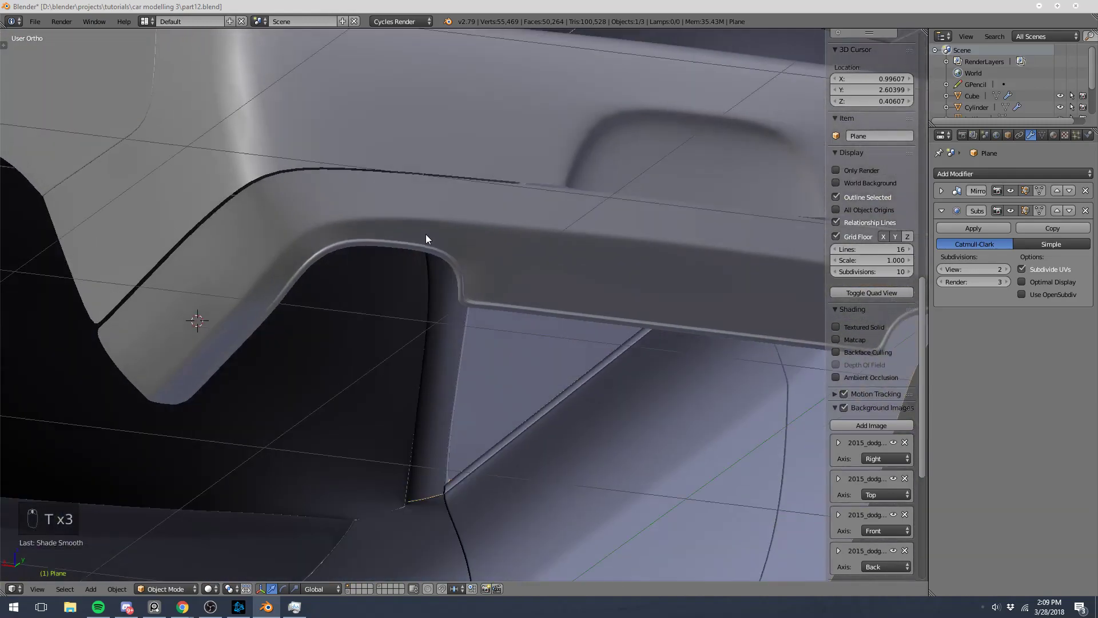
{"action": "key", "text": "ctrl+KP_1"}
{"action": "key", "text": "KP_Decimal"}
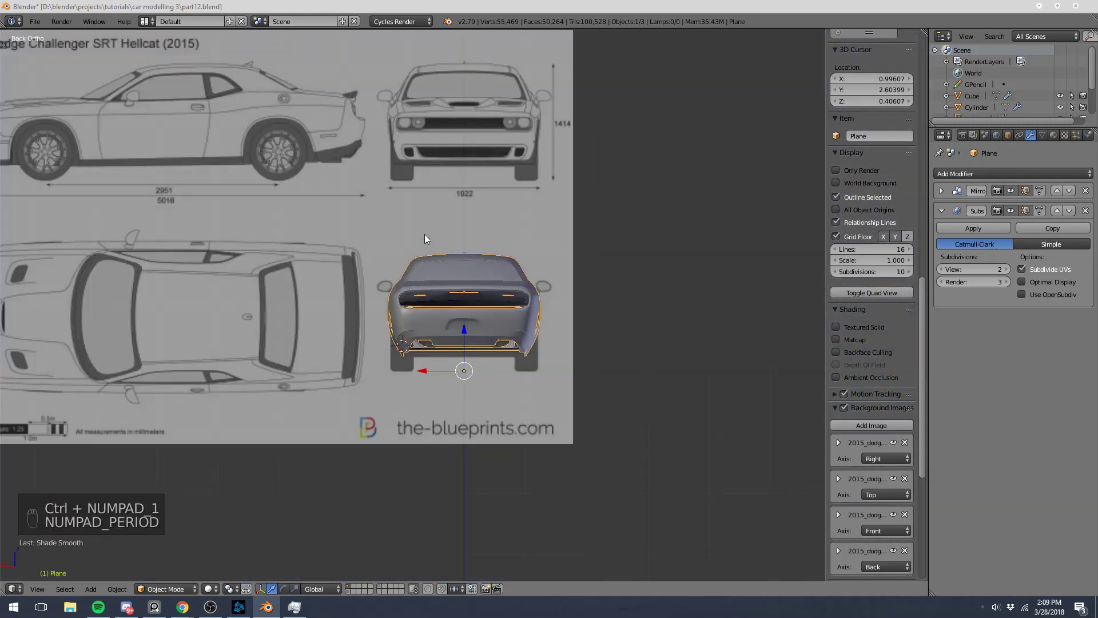
{"action": "scroll", "coordinate": [425, 234], "scroll_direction": "up", "scroll_amount": 8}
{"action": "middle_click_drag", "start_coordinate": [450, 408], "coordinate": [502, 138], "text": "shift"}
{"action": "scroll", "coordinate": [503, 138], "scroll_direction": "up", "scroll_amount": 5}
{"action": "scroll", "coordinate": [468, 331], "scroll_direction": "down", "scroll_amount": 5}
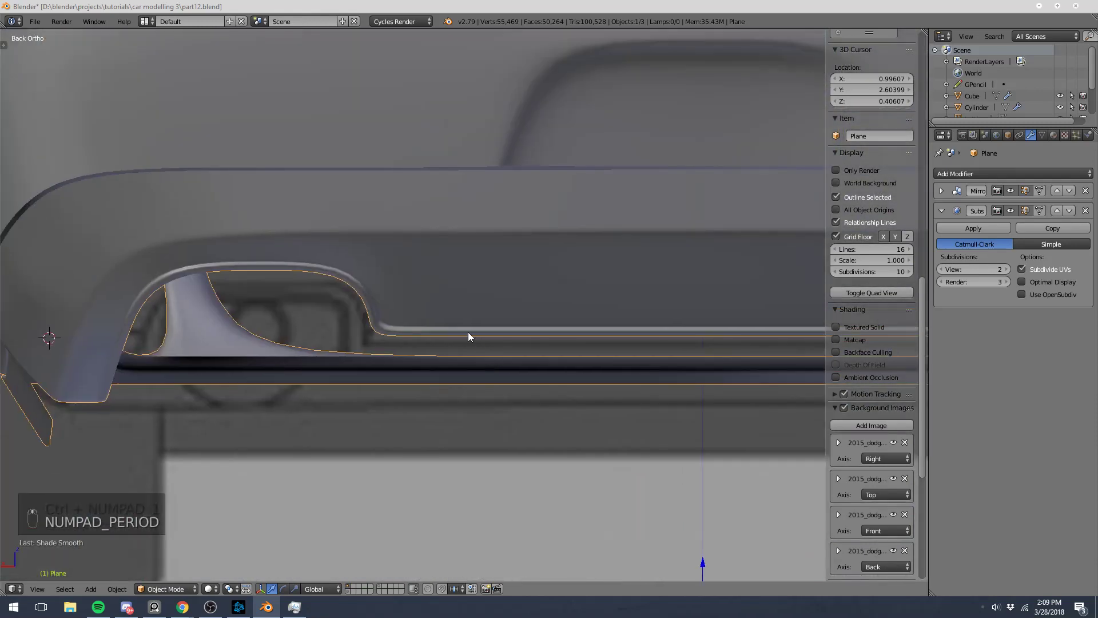
{"action": "scroll", "coordinate": [298, 281], "scroll_direction": "down", "scroll_amount": 4}
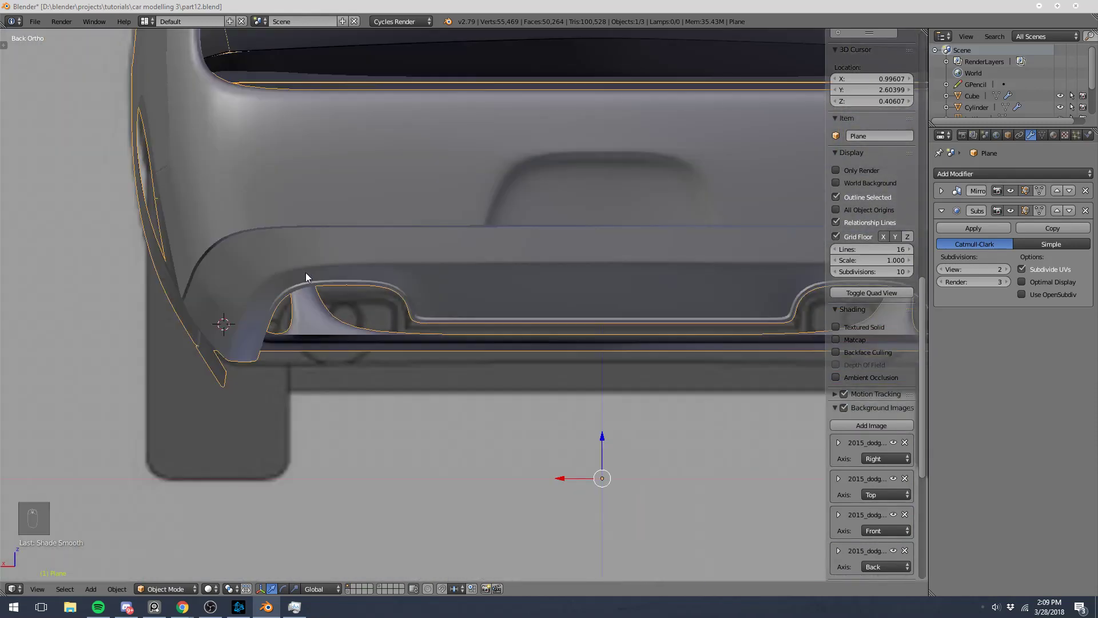
{"action": "middle_click_drag", "start_coordinate": [306, 282], "coordinate": [141, 375]}
{"action": "key", "text": "KP_3"}
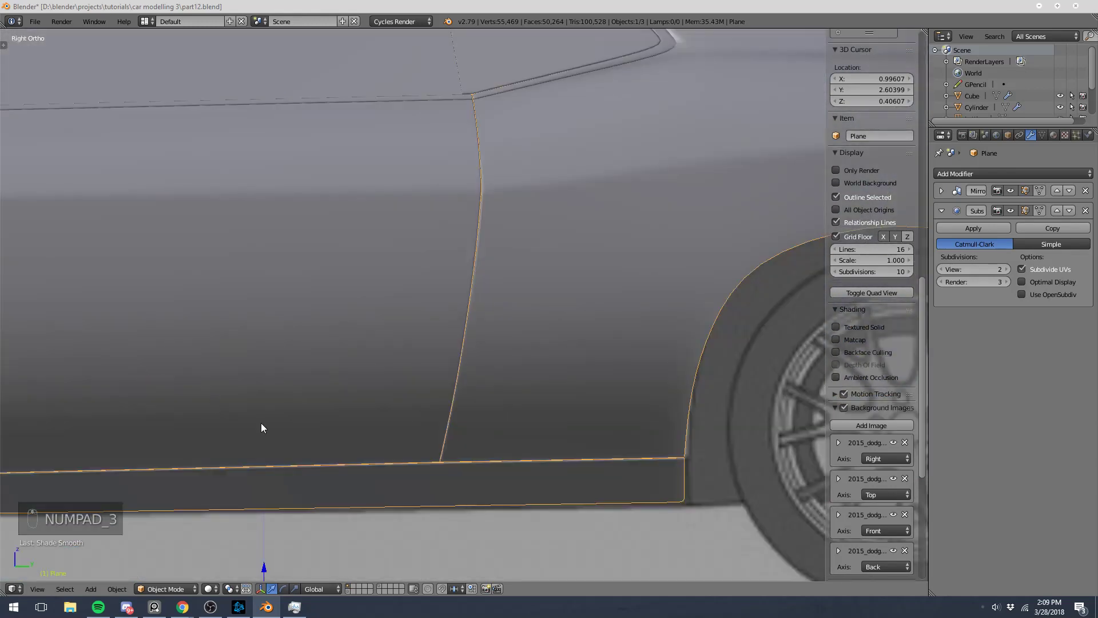
{"action": "scroll", "coordinate": [261, 424], "scroll_direction": "down", "scroll_amount": 5}
{"action": "scroll", "coordinate": [527, 335], "scroll_direction": "up", "scroll_amount": 5}
{"action": "scroll", "coordinate": [571, 410], "scroll_direction": "up", "scroll_amount": 3}
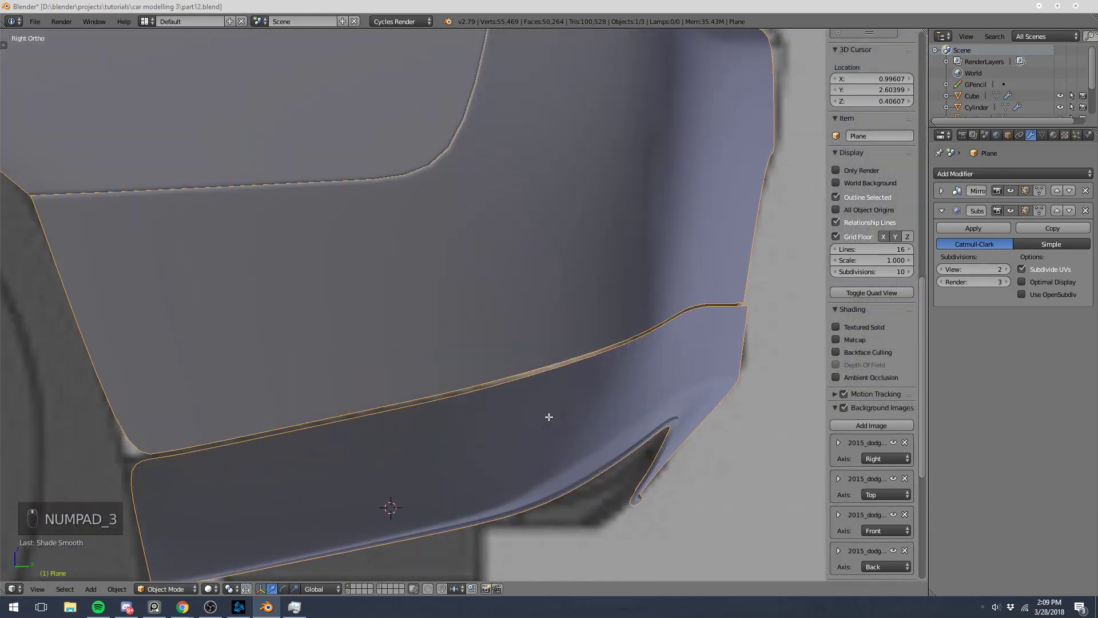
- Select the vertices at the lower corner of the exhaust cutout and nudge them in the side view
{"action": "key", "text": "Tab"}
{"action": "key", "text": "z"}
{"action": "key", "text": "a"}
{"action": "key", "text": "b"}
{"action": "left_click_drag", "start_coordinate": [532, 420], "coordinate": [568, 439]}
{"action": "key", "text": "b"}
{"action": "key", "text": "z"}
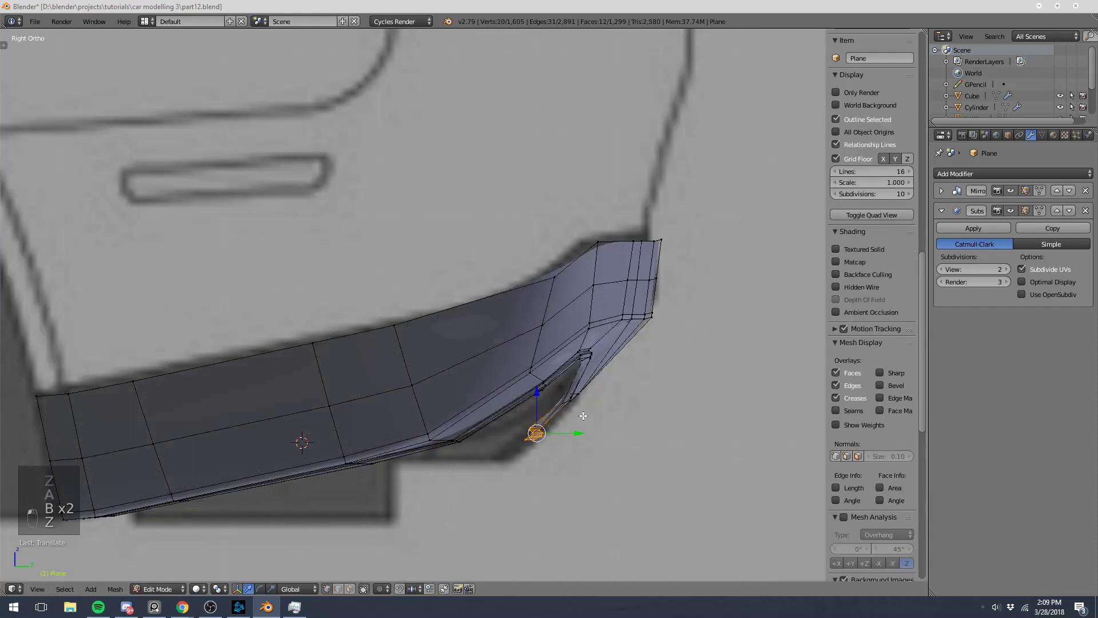
- Shift the vertices midway along the exhaust cutout's inner edge by about -0.003 along Y and leave Edit Mode
{"action": "key", "text": "z"}
{"action": "key", "text": "a"}
{"action": "key", "text": "b"}
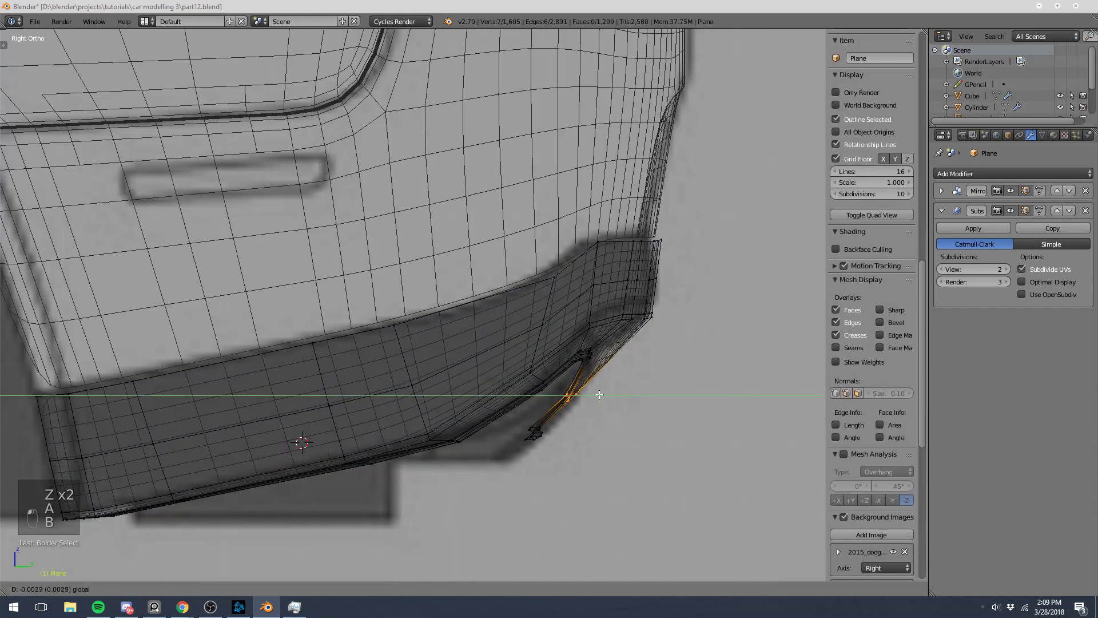
{"action": "left_click_drag", "start_coordinate": [567, 390], "coordinate": [602, 396]}
{"action": "key", "text": "Tab"}
{"action": "key", "text": "z"}
- Turn on Matcap shading and choose the glossy red material for judging the body's reflections
{"action": "scroll", "coordinate": [606, 392], "scroll_direction": "down", "scroll_amount": 5}
{"action": "mouse_move", "coordinate": [606, 393]}
{"action": "middle_mouse_down"}
{"action": "mouse_move", "coordinate": [554, 365]}
{"action": "mouse_move", "coordinate": [332, 372]}
{"action": "mouse_move", "coordinate": [215, 394]}
{"action": "mouse_move", "coordinate": [176, 378]}
{"action": "mouse_move", "coordinate": [399, 382]}
{"action": "middle_mouse_up"}
{"action": "key", "text": "a"}
{"action": "key", "text": "Tab"}
{"action": "scroll", "coordinate": [291, 376], "scroll_direction": "up", "scroll_amount": 4}
{"action": "key", "text": "Tab"}
{"action": "left_click", "coordinate": [836, 339]}
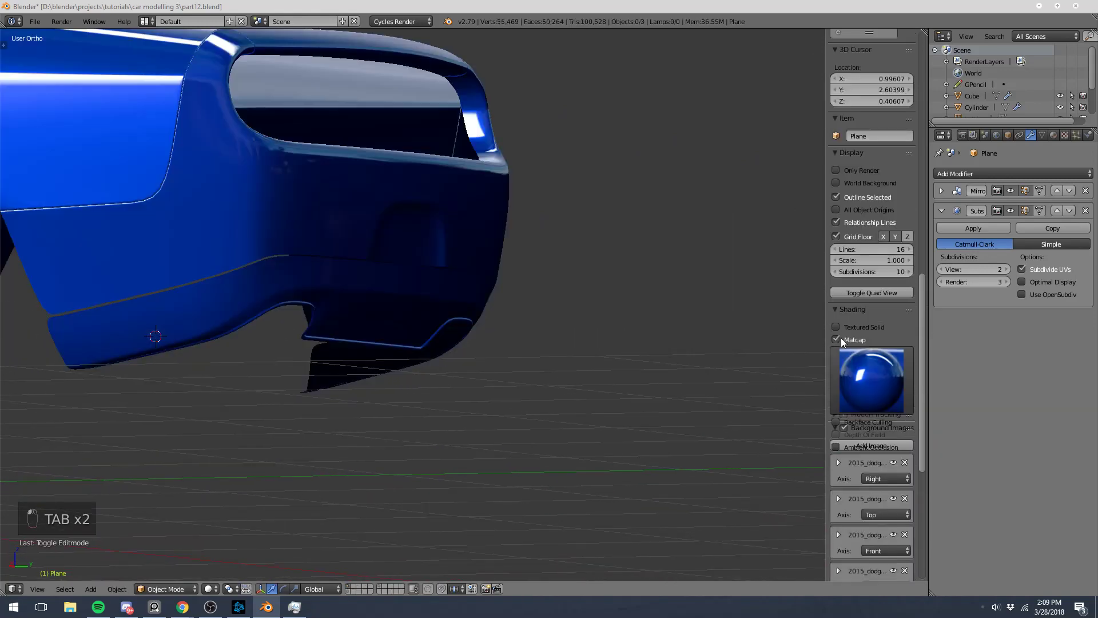
{"action": "scroll", "coordinate": [598, 361], "scroll_direction": "up", "scroll_amount": 3}
{"action": "left_click", "coordinate": [846, 374]}
{"action": "left_click", "coordinate": [482, 561]}
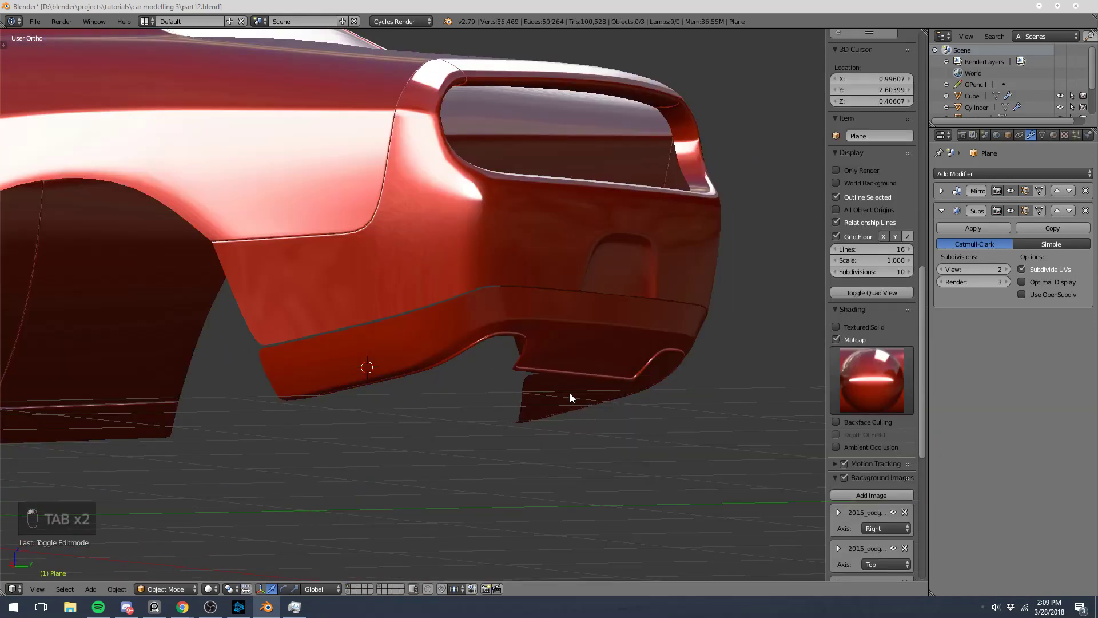
- Circle the inner corner of the exhaust cutout with the grease pencil and remove the drawing by deleting its palette colour
{"action": "scroll", "coordinate": [567, 389], "scroll_direction": "up", "scroll_amount": 4}
{"action": "middle_click_drag", "start_coordinate": [566, 382], "coordinate": [489, 395]}
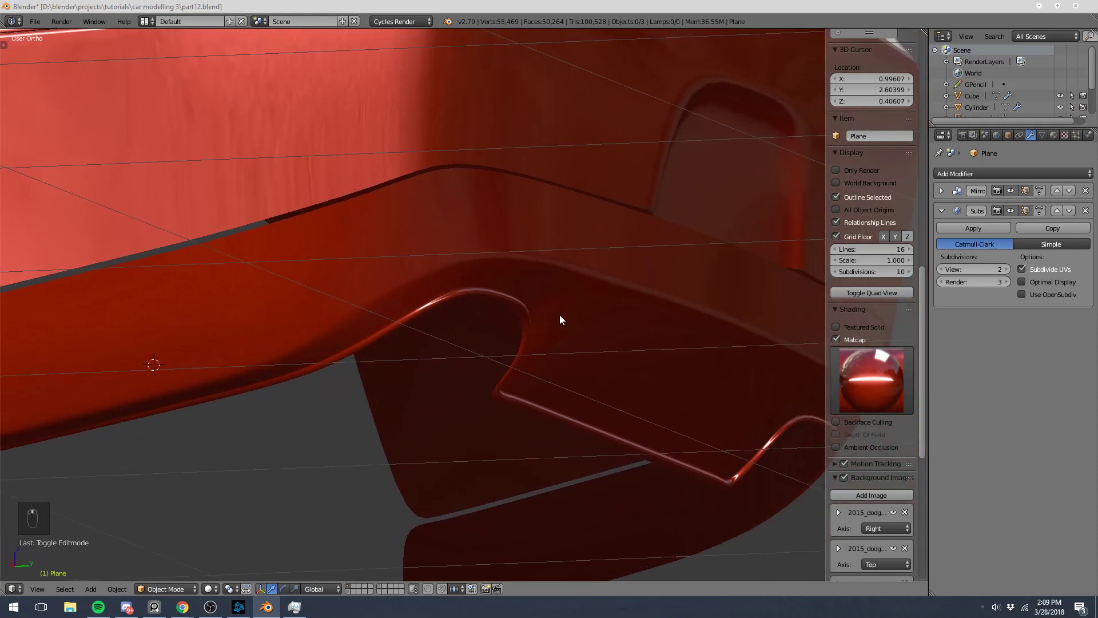
{"action": "left_click_drag", "start_coordinate": [527, 302], "coordinate": [584, 323]}
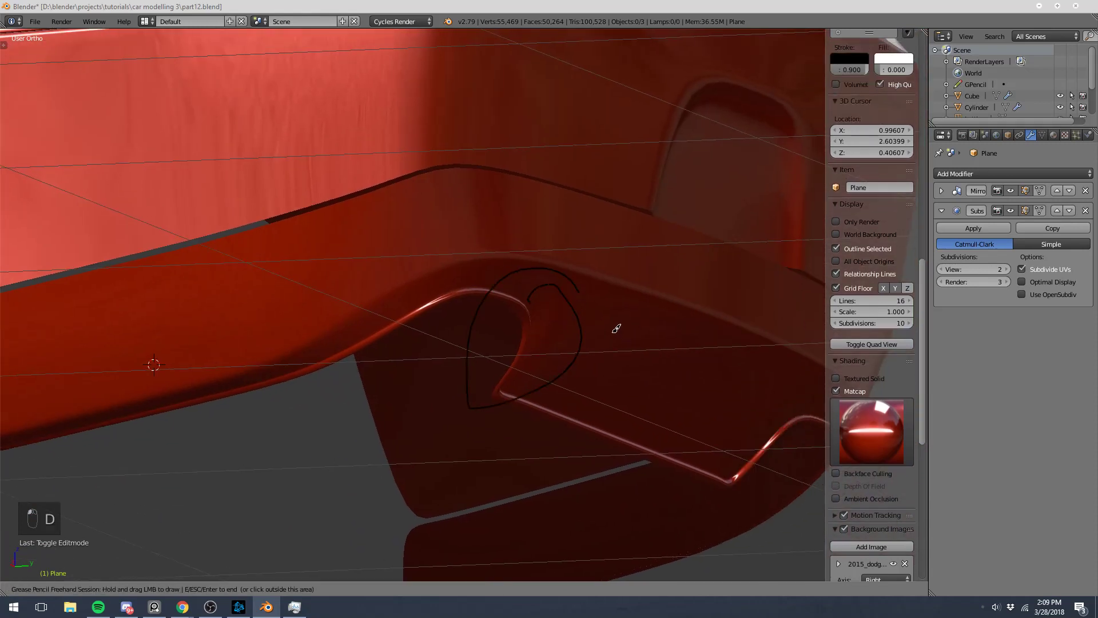
{"action": "left_click", "coordinate": [887, 245]}
{"action": "scroll", "coordinate": [890, 246], "scroll_direction": "up", "scroll_amount": 14}
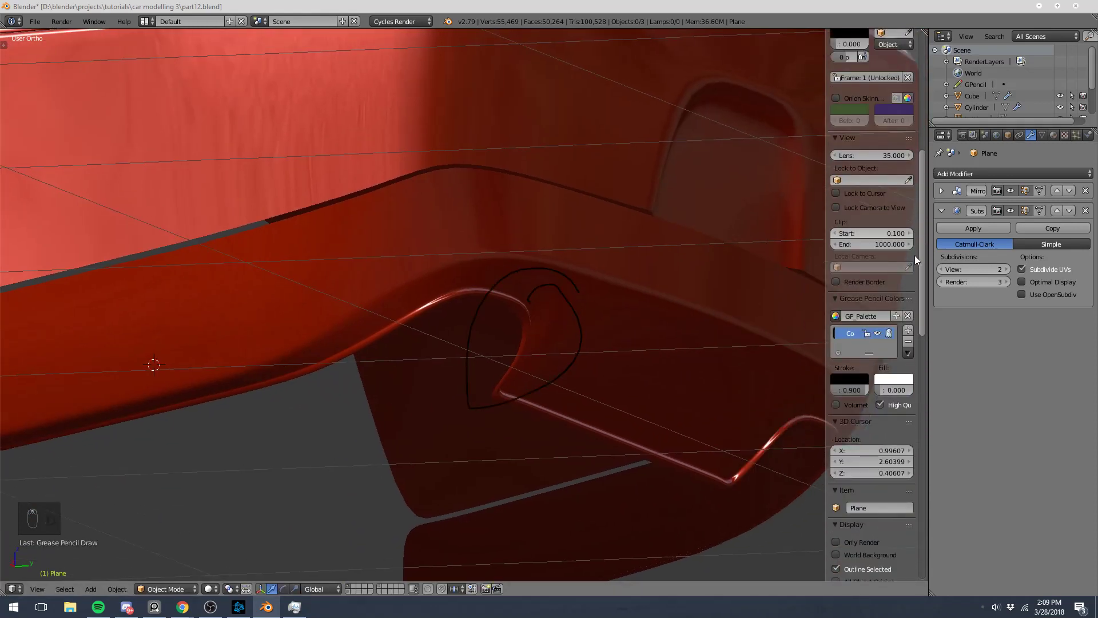
{"action": "left_click", "coordinate": [908, 343]}
- In wireframe Edit Mode, select only the vertices at the exhaust cutout's upper inner corner
{"action": "key", "text": "Tab"}
{"action": "middle_click_drag", "start_coordinate": [687, 314], "coordinate": [360, 304]}
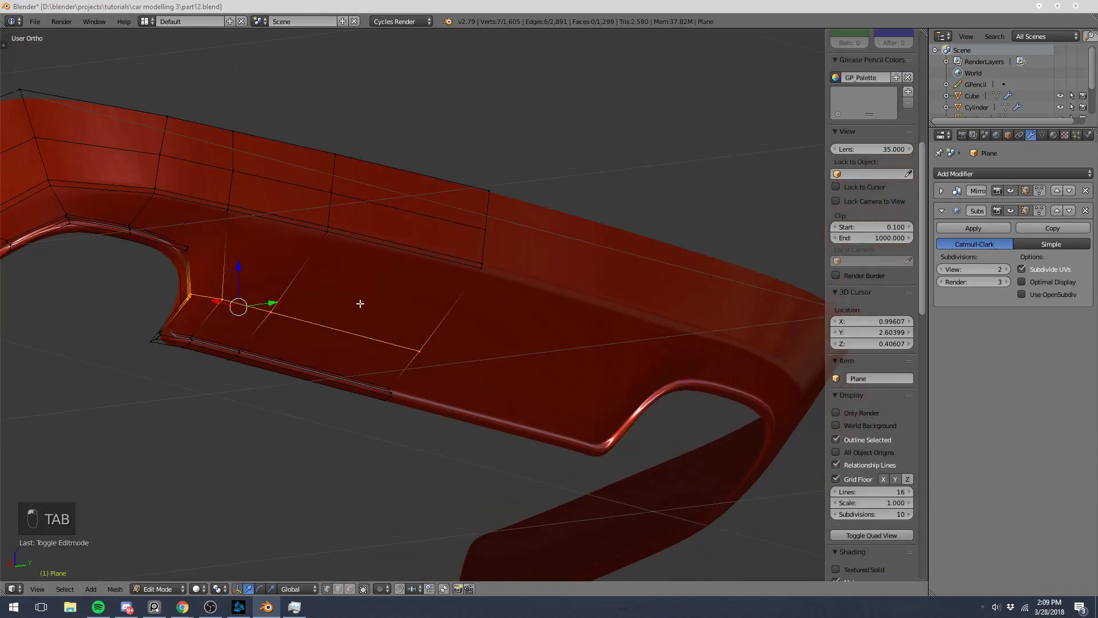
{"action": "middle_click_drag", "start_coordinate": [269, 292], "coordinate": [480, 334], "text": "shift"}
{"action": "middle_click_drag", "start_coordinate": [422, 290], "coordinate": [355, 314]}
{"action": "key", "text": "z"}
{"action": "key", "text": "a"}
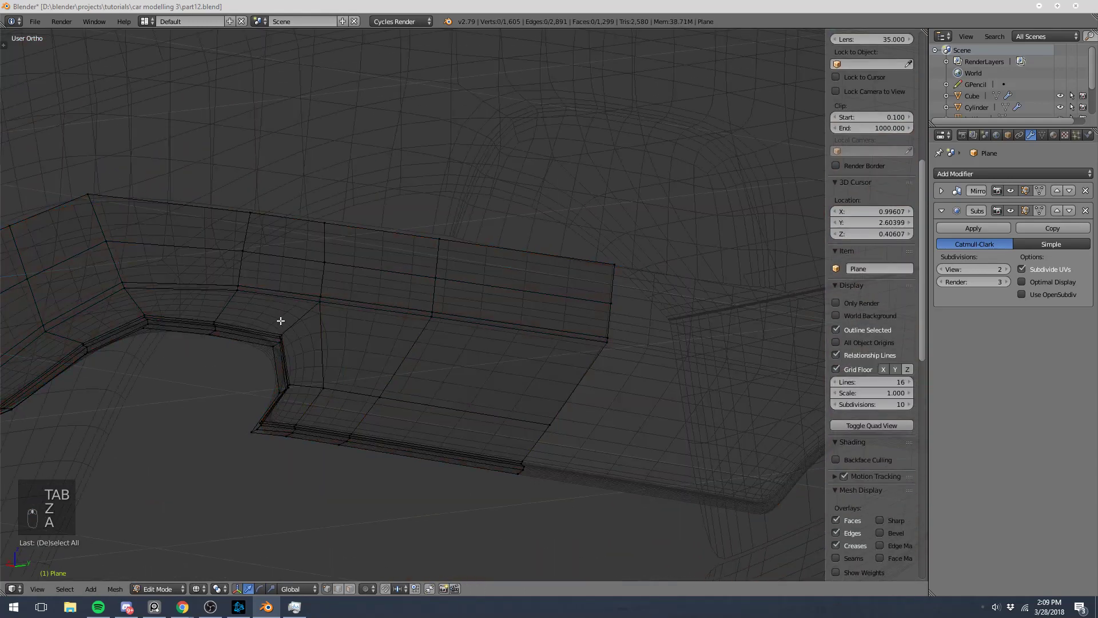
{"action": "key", "text": "b"}
{"action": "left_click_drag", "start_coordinate": [265, 314], "coordinate": [296, 358]}
- Try to shift the selected cutout corner slightly rearward along Y in the right side view and undo the move
{"action": "key", "text": "z"}
{"action": "key", "text": "KP_3"}
{"action": "scroll", "coordinate": [300, 341], "scroll_direction": "down", "scroll_amount": 5}
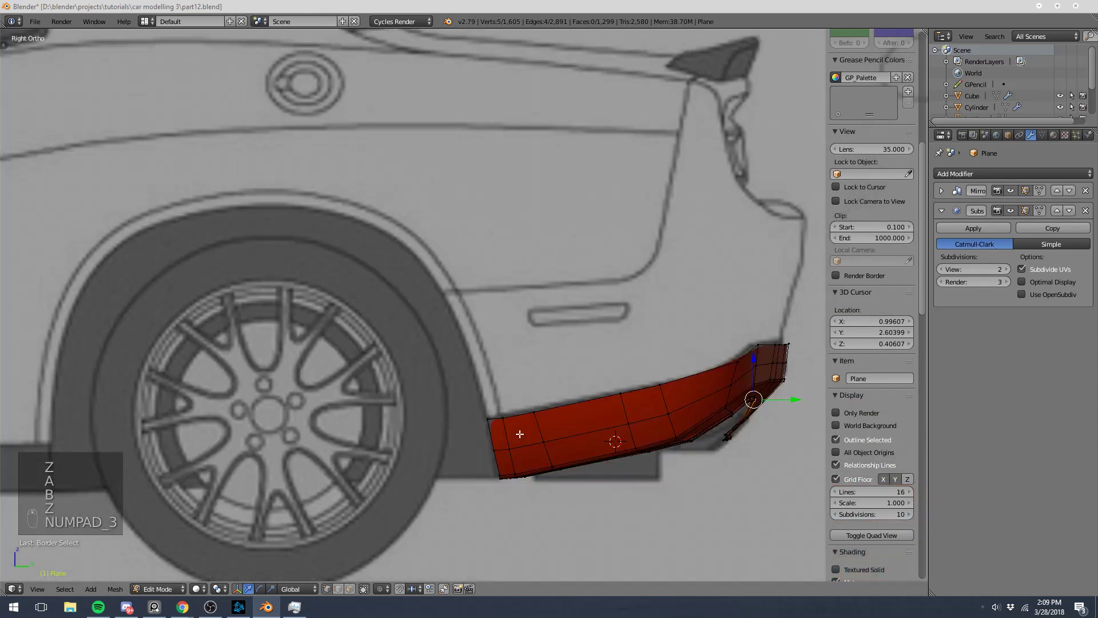
{"action": "scroll", "coordinate": [195, 318], "scroll_direction": "up", "scroll_amount": 10}
{"action": "middle_click_drag", "start_coordinate": [195, 317], "coordinate": [474, 263], "text": "shift"}
{"action": "scroll", "coordinate": [407, 329], "scroll_direction": "up", "scroll_amount": 3}
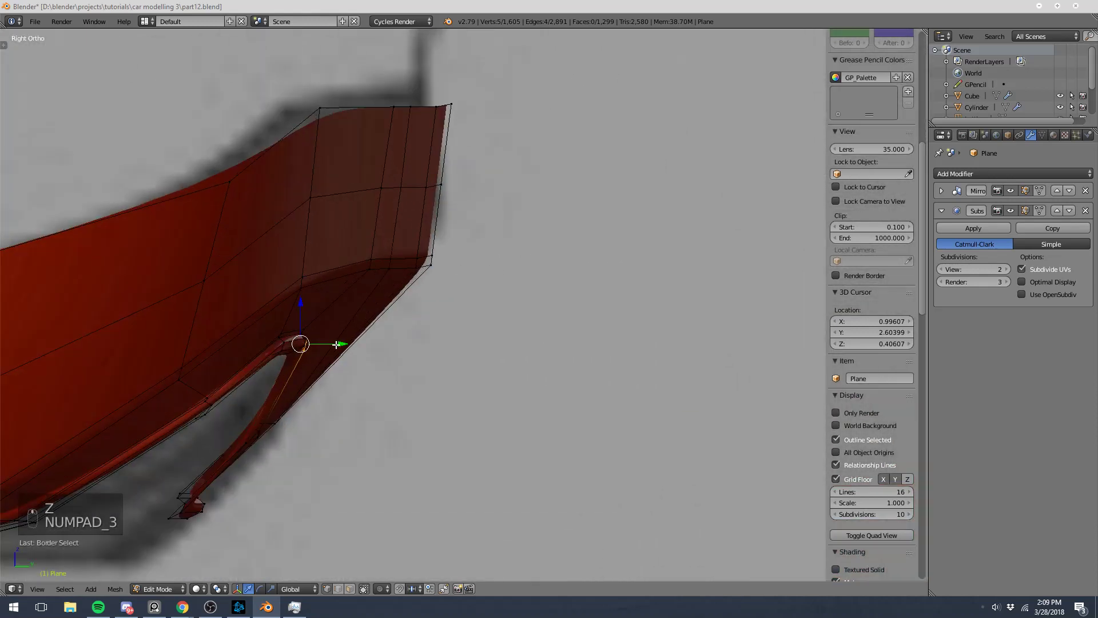
{"action": "left_click_drag", "start_coordinate": [336, 345], "coordinate": [341, 345]}
{"action": "key", "text": "ctrl+z"}
- Move the cutout's upper inner corner vertices about 0.013 rearward along Y and return to Object Mode
{"action": "middle_click_drag", "start_coordinate": [341, 345], "coordinate": [237, 340]}
{"action": "scroll", "coordinate": [237, 340], "scroll_direction": "down", "scroll_amount": 4}
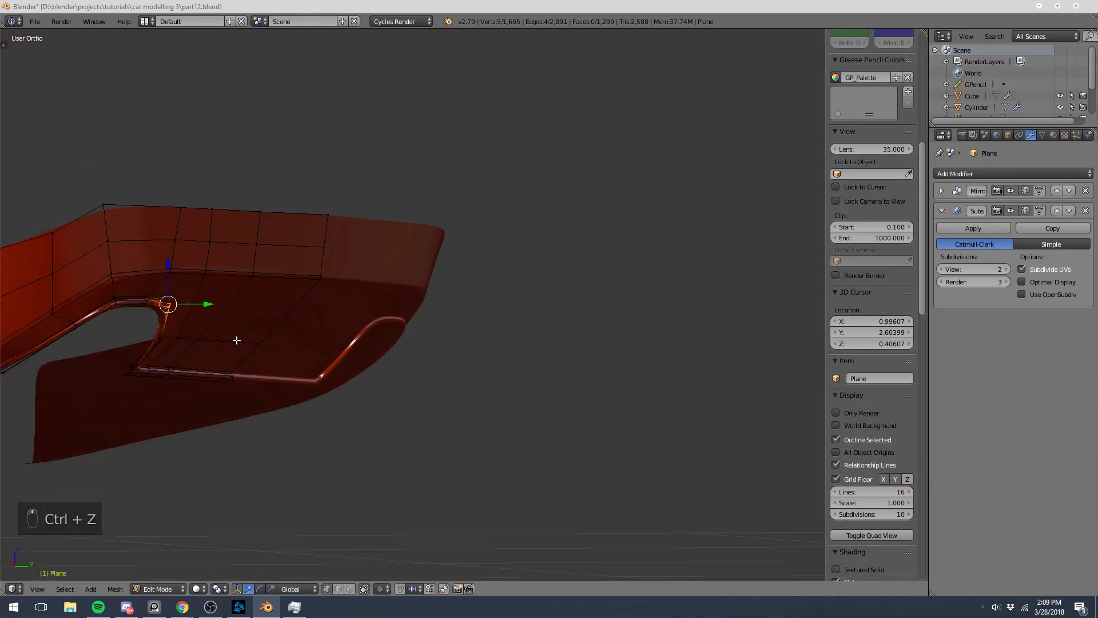
{"action": "key", "text": "z"}
{"action": "key", "text": "z"}
{"action": "scroll", "coordinate": [338, 311], "scroll_direction": "up", "scroll_amount": 6}
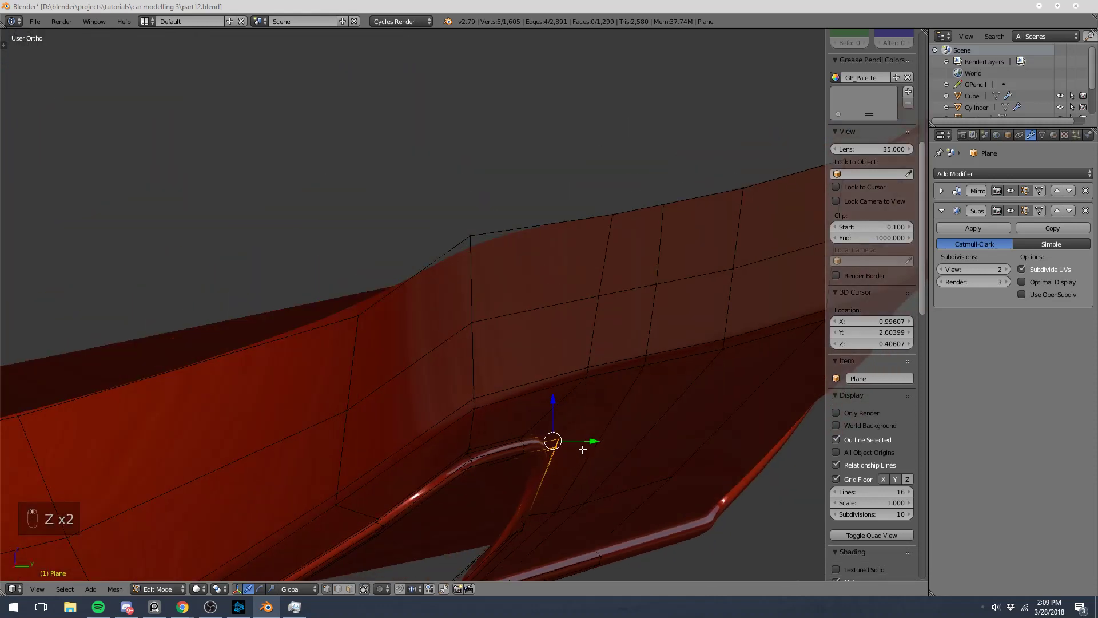
{"action": "left_click_drag", "start_coordinate": [585, 445], "coordinate": [590, 444]}
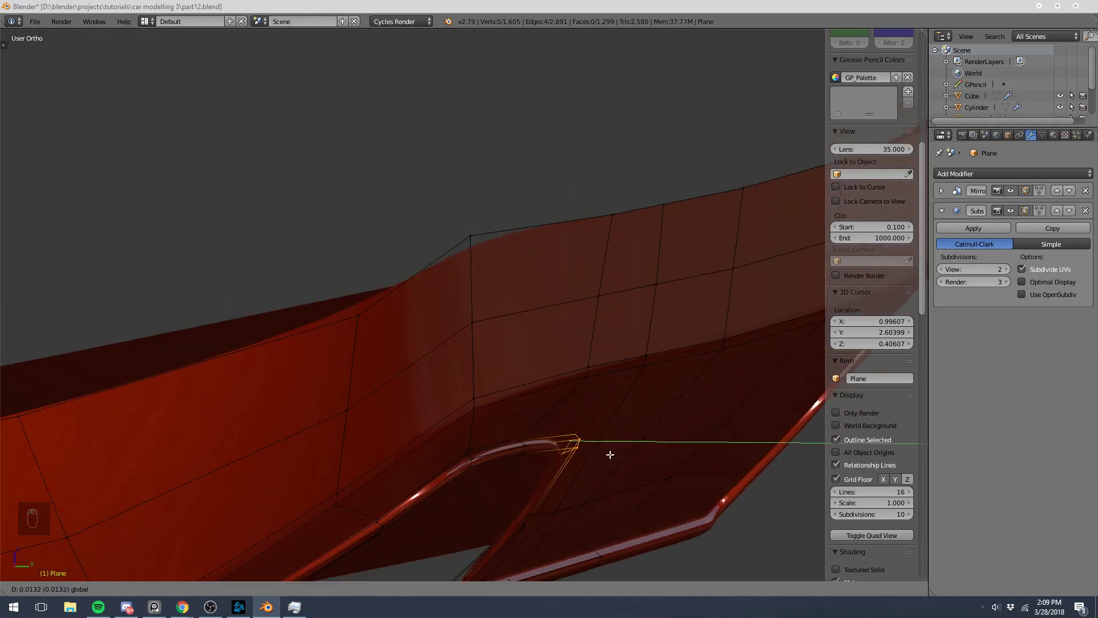
{"action": "left_click_drag", "start_coordinate": [612, 456], "coordinate": [610, 455]}
{"action": "key", "text": "Tab"}
- Examine the exhaust cutout's rounded corners and the side rim from below, with and without the mesh cage
{"action": "scroll", "coordinate": [599, 424], "scroll_direction": "down", "scroll_amount": 5}
{"action": "middle_click_drag", "start_coordinate": [599, 424], "coordinate": [520, 303]}
{"action": "scroll", "coordinate": [378, 338], "scroll_direction": "down", "scroll_amount": 4}
{"action": "scroll", "coordinate": [455, 266], "scroll_direction": "up", "scroll_amount": 5}
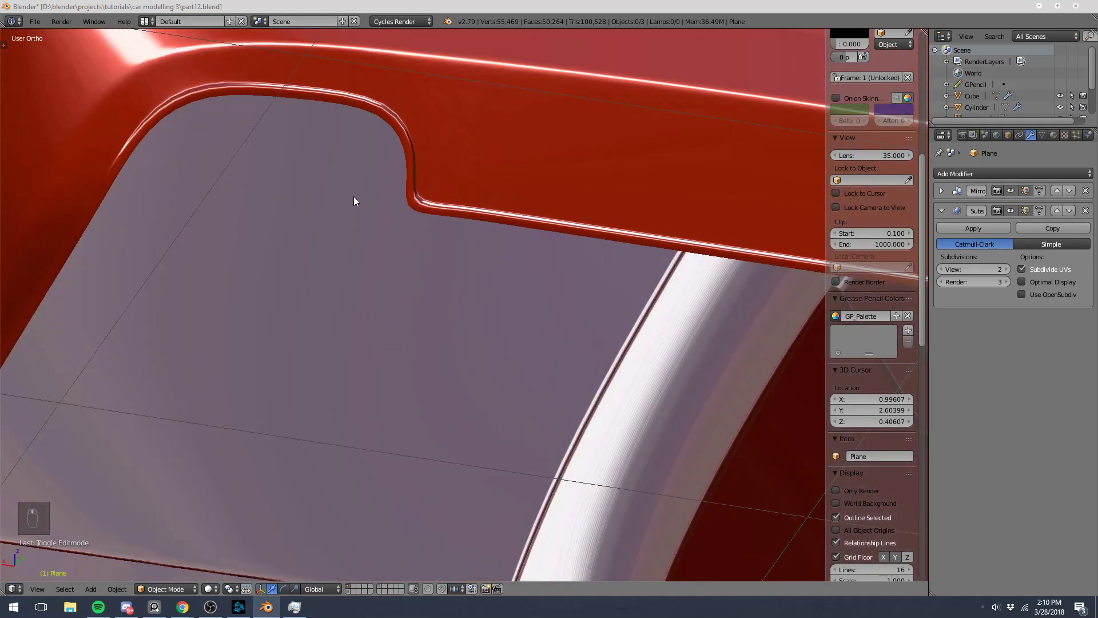
{"action": "scroll", "coordinate": [353, 206], "scroll_direction": "down", "scroll_amount": 4}
{"action": "scroll", "coordinate": [352, 215], "scroll_direction": "up", "scroll_amount": 3}
{"action": "key", "text": "Tab"}
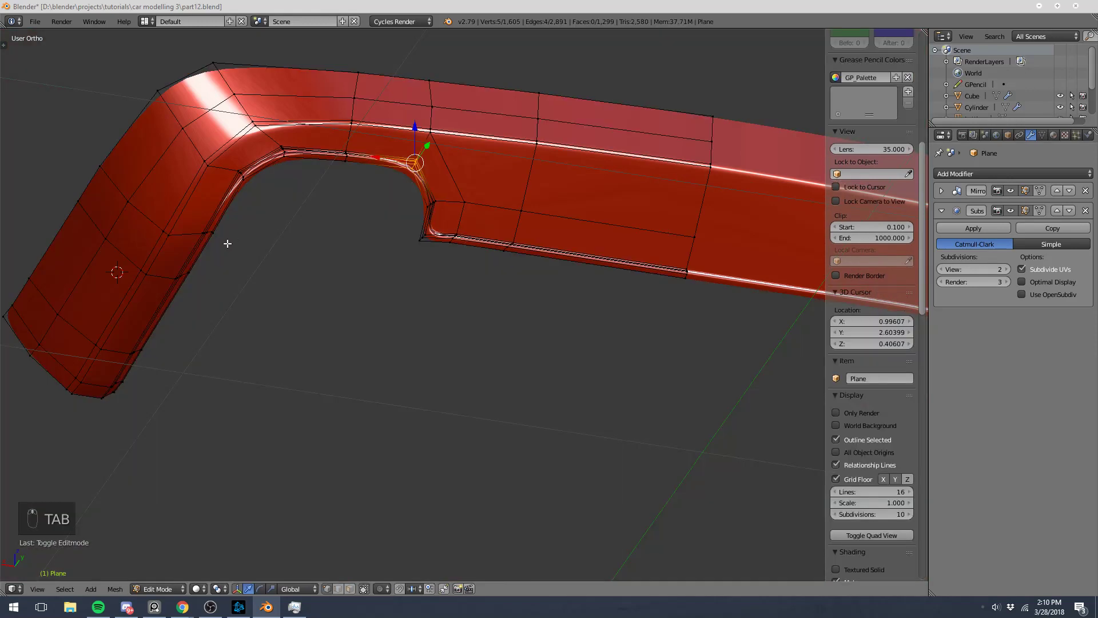
{"action": "scroll", "coordinate": [437, 243], "scroll_direction": "up", "scroll_amount": 5}
{"action": "scroll", "coordinate": [472, 329], "scroll_direction": "down", "scroll_amount": 4}
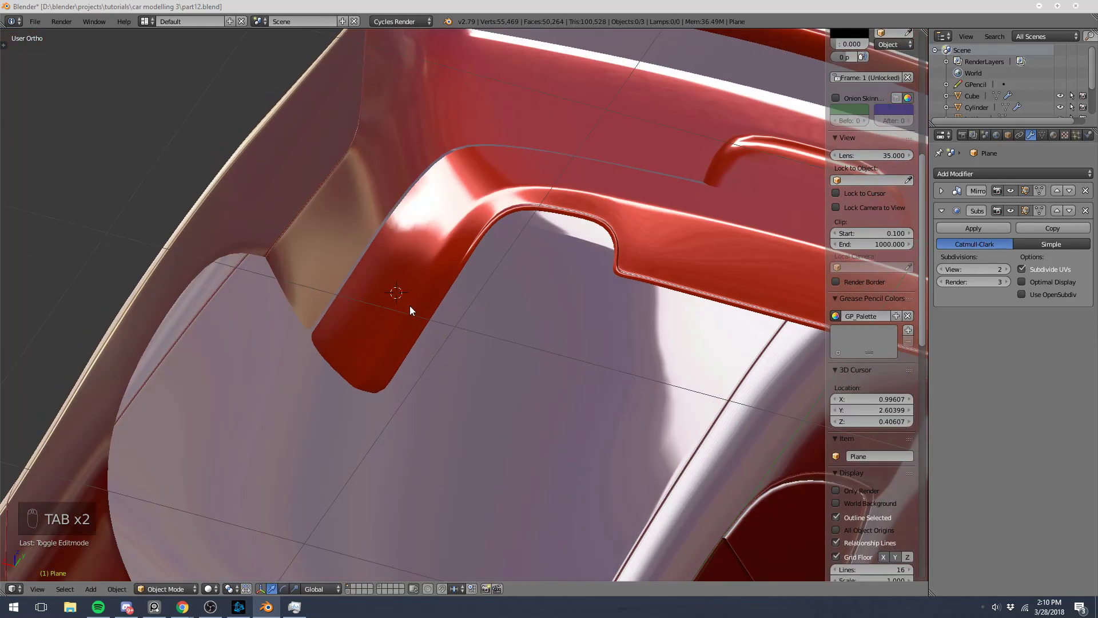
{"action": "scroll", "coordinate": [440, 294], "scroll_direction": "up", "scroll_amount": 4}
{"action": "key", "text": "Tab"}
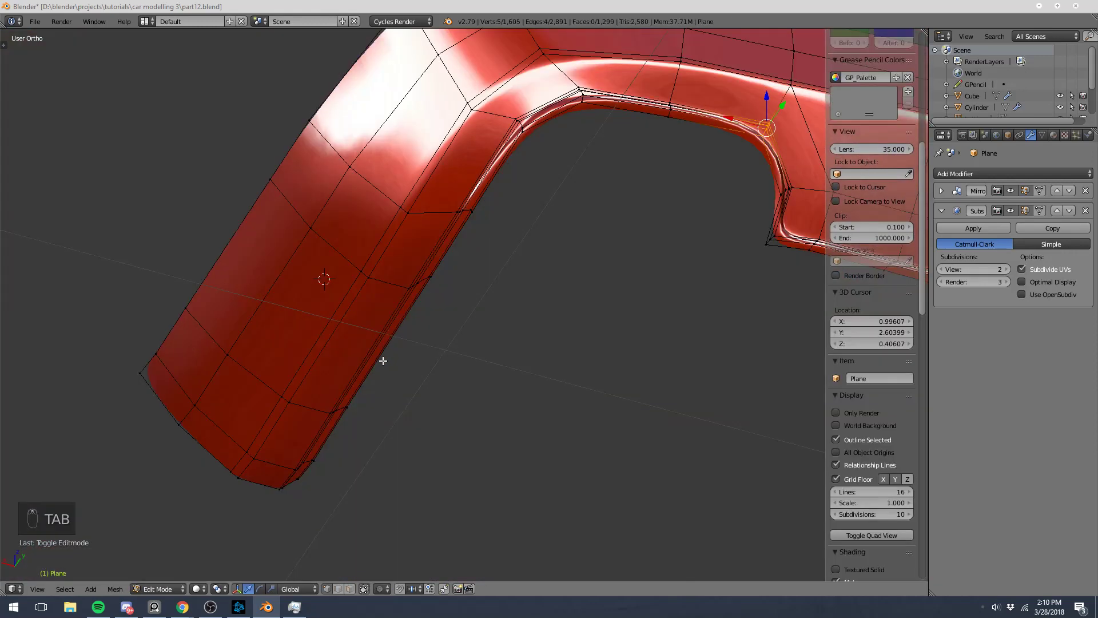
{"action": "scroll", "coordinate": [522, 148], "scroll_direction": "up", "scroll_amount": 3}
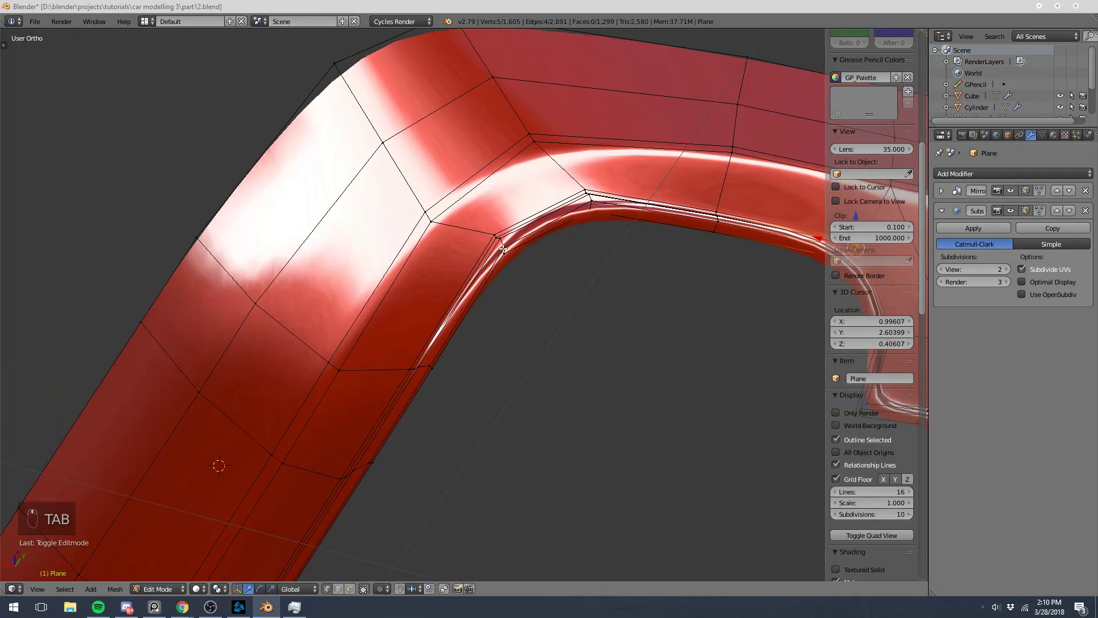
- Select the narrow strip of rim vertices along the bumper side's lower edge, from the exhaust cutout to the wheel arch end
{"action": "right_click", "coordinate": [500, 235]}
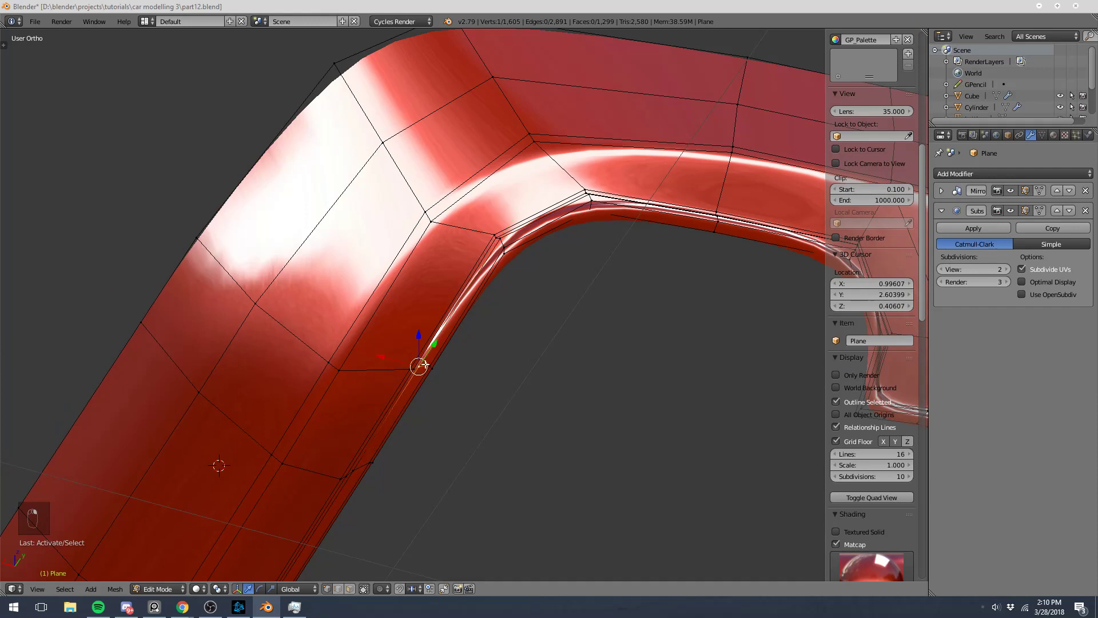
{"action": "right_click", "coordinate": [429, 365], "text": "shift"}
{"action": "middle_click_drag", "start_coordinate": [344, 443], "coordinate": [404, 311], "text": "shift"}
{"action": "right_click", "coordinate": [423, 337], "text": "shift"}
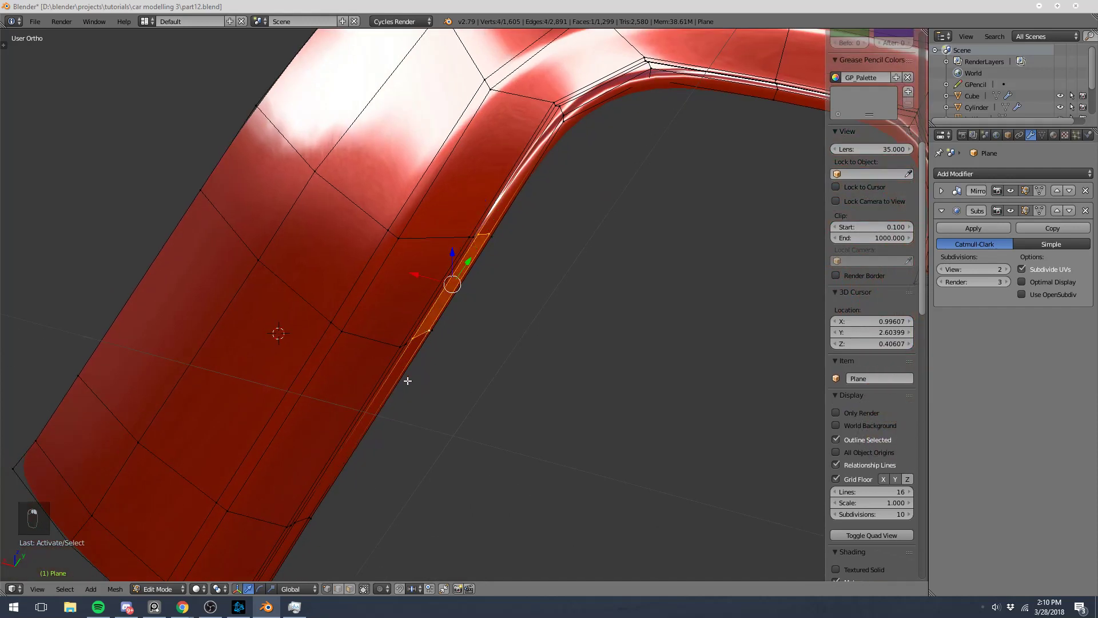
{"action": "middle_click_drag", "start_coordinate": [405, 380], "coordinate": [456, 353], "text": "shift"}
{"action": "right_click", "coordinate": [433, 383], "text": "shift"}
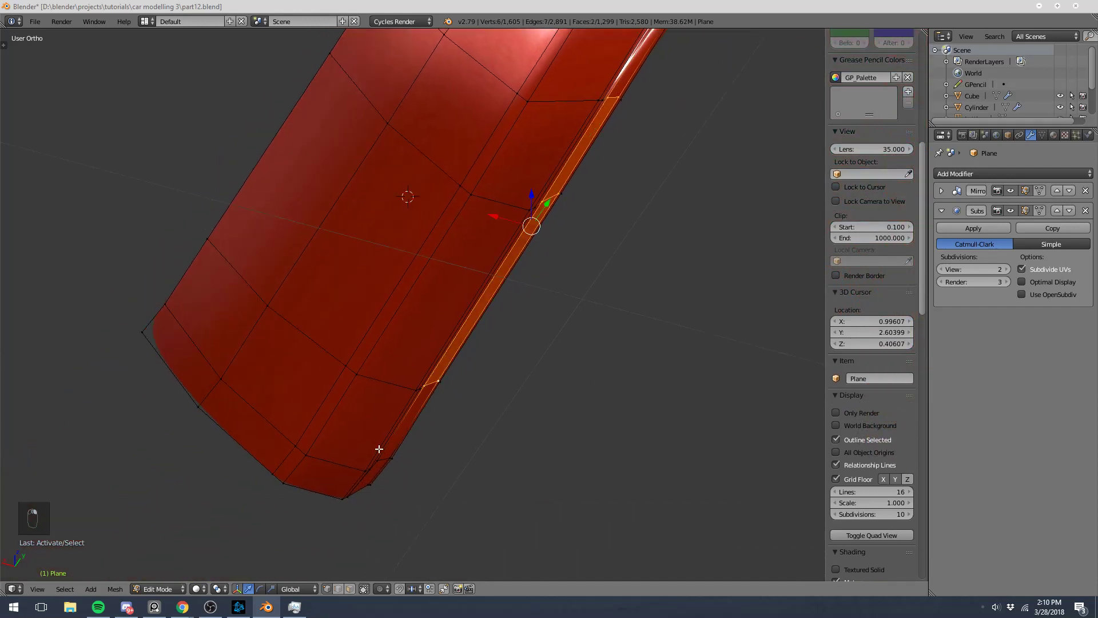
{"action": "right_click", "coordinate": [388, 455], "text": "shift"}
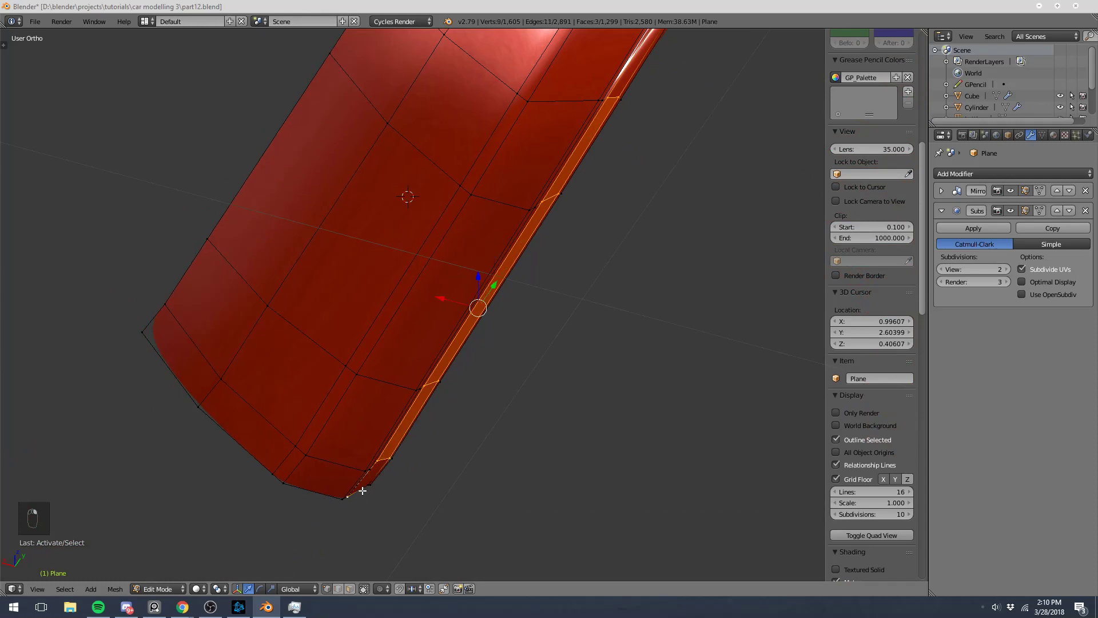
{"action": "right_click", "coordinate": [374, 479], "text": "shift"}
- Lower the selected rim strip by about 0.003 along its local Z axis in the right side view
{"action": "key", "text": "KP_3"}
{"action": "scroll", "coordinate": [508, 365], "scroll_direction": "down", "scroll_amount": 5}
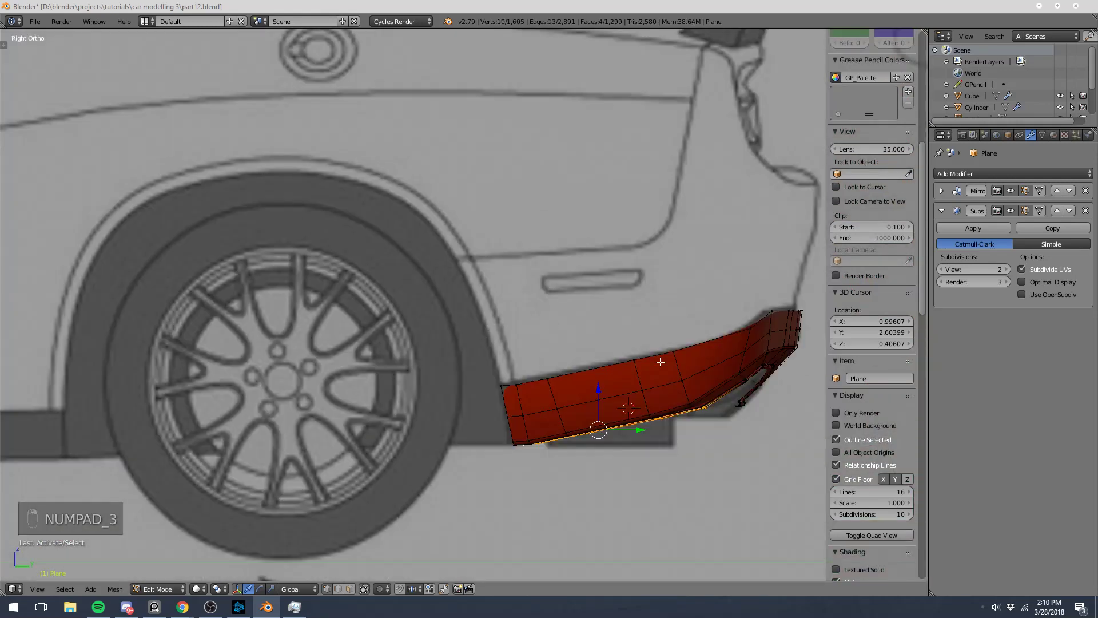
{"action": "middle_click_drag", "start_coordinate": [659, 363], "coordinate": [448, 245], "text": "shift"}
{"action": "scroll", "coordinate": [454, 223], "scroll_direction": "up", "scroll_amount": 6}
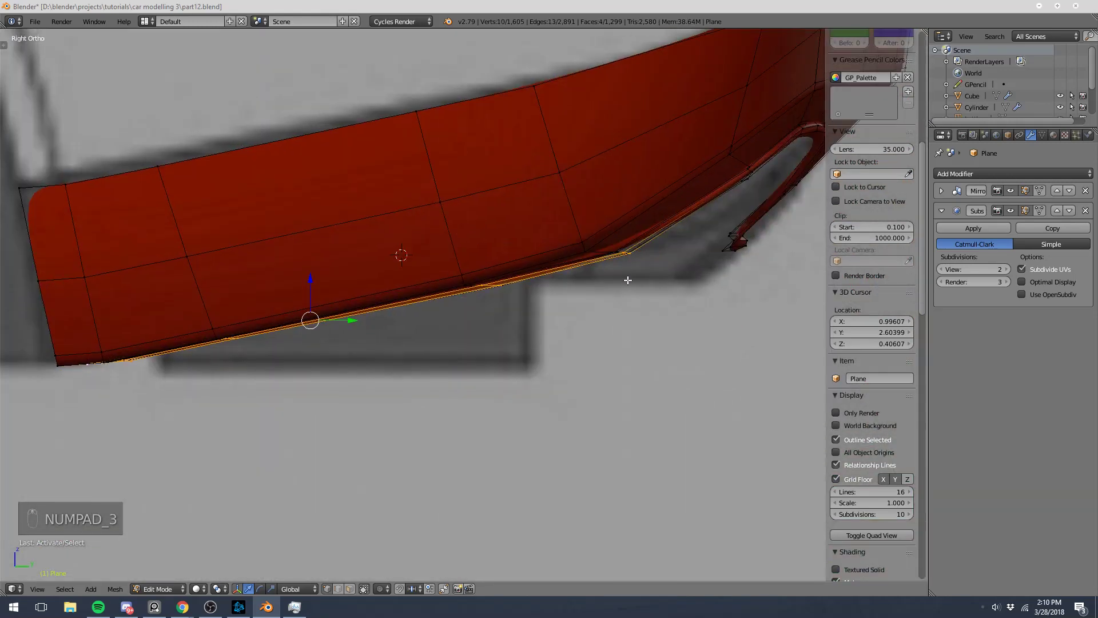
{"action": "key", "text": "g"}
{"action": "key", "text": "z"}
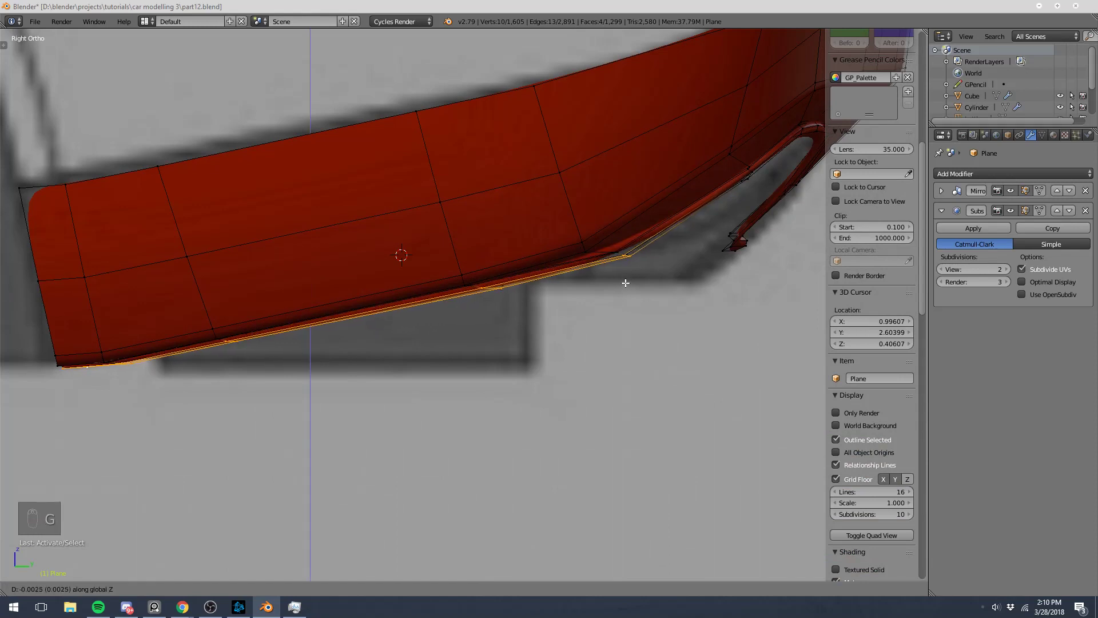
{"action": "key", "text": "z"}
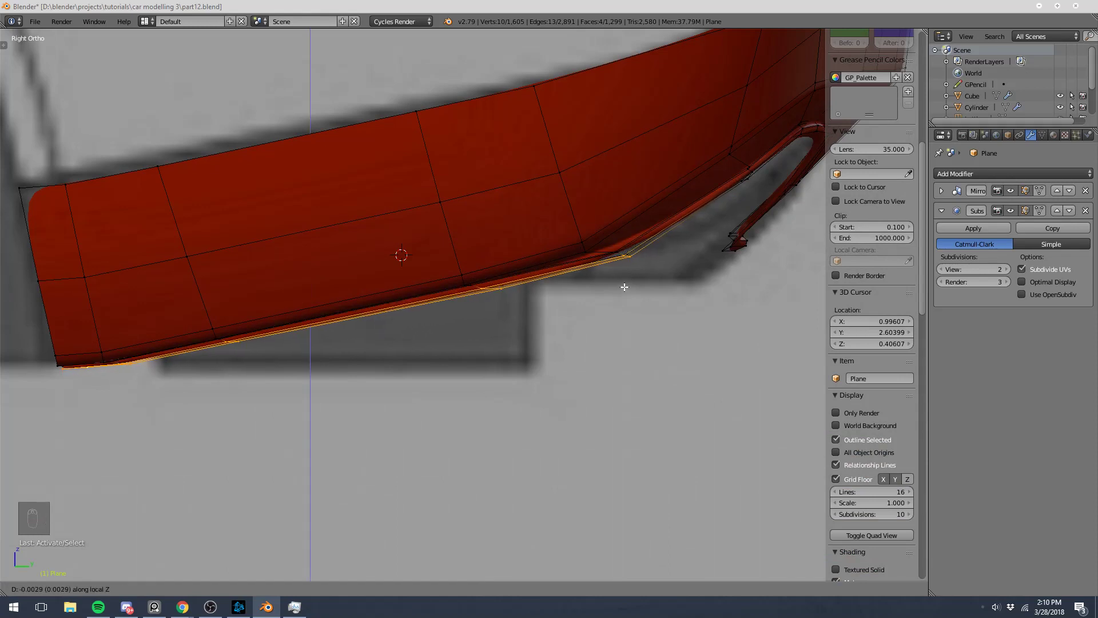
{"action": "left_click", "coordinate": [625, 287]}
- Deselect the rim vertices nearest the exhaust and move the rest about 0.01 forward and 0.003 down
{"action": "key", "text": "z"}
{"action": "key", "text": "b"}
{"action": "middle_click_drag", "start_coordinate": [594, 232], "coordinate": [651, 268]}
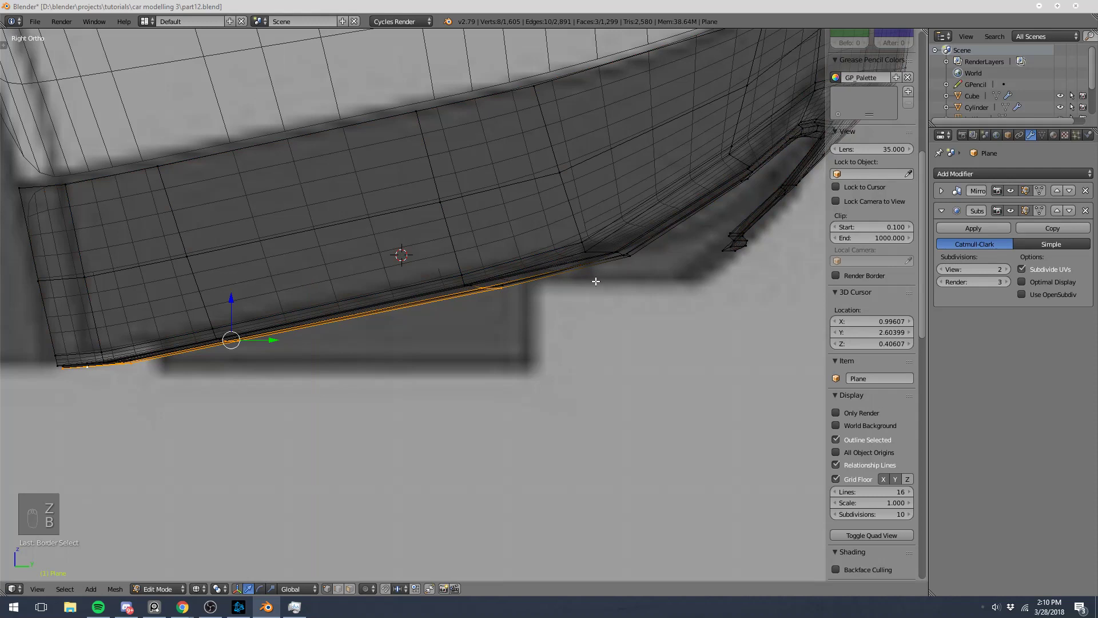
{"action": "key", "text": "g"}
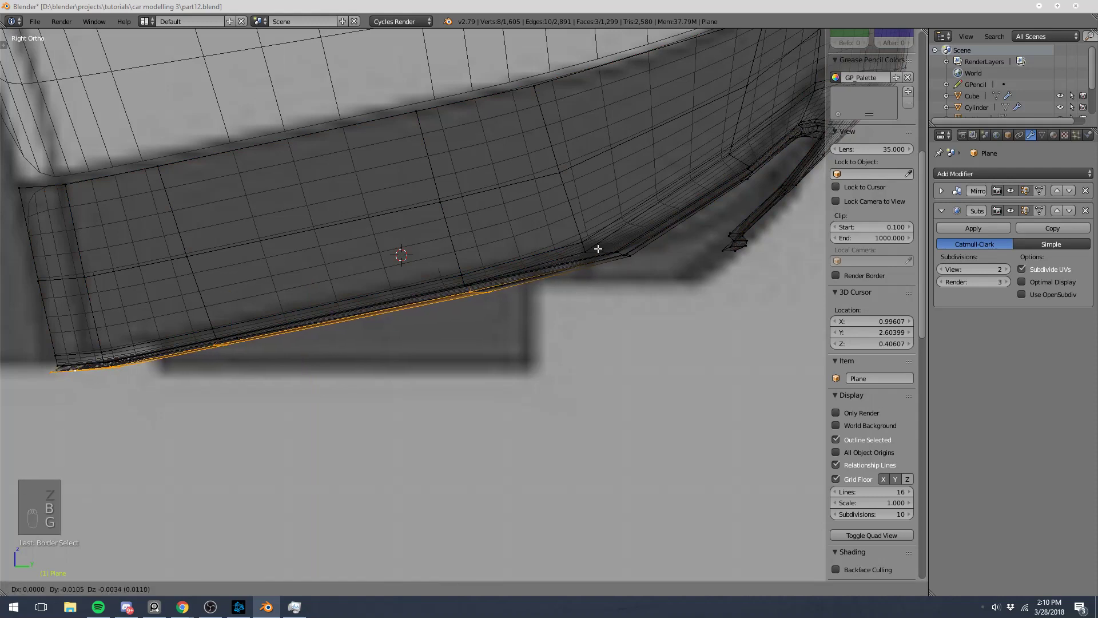
{"action": "left_click", "coordinate": [597, 247]}
- Deselect the next rearmost pair, move the remaining rim vertices about 0.002 rearward and 0.002 down, and return to Object Mode
{"action": "key", "text": "b"}
{"action": "middle_click_drag", "start_coordinate": [438, 238], "coordinate": [563, 349]}
{"action": "middle_click_drag", "start_coordinate": [331, 336], "coordinate": [528, 251], "text": "shift"}
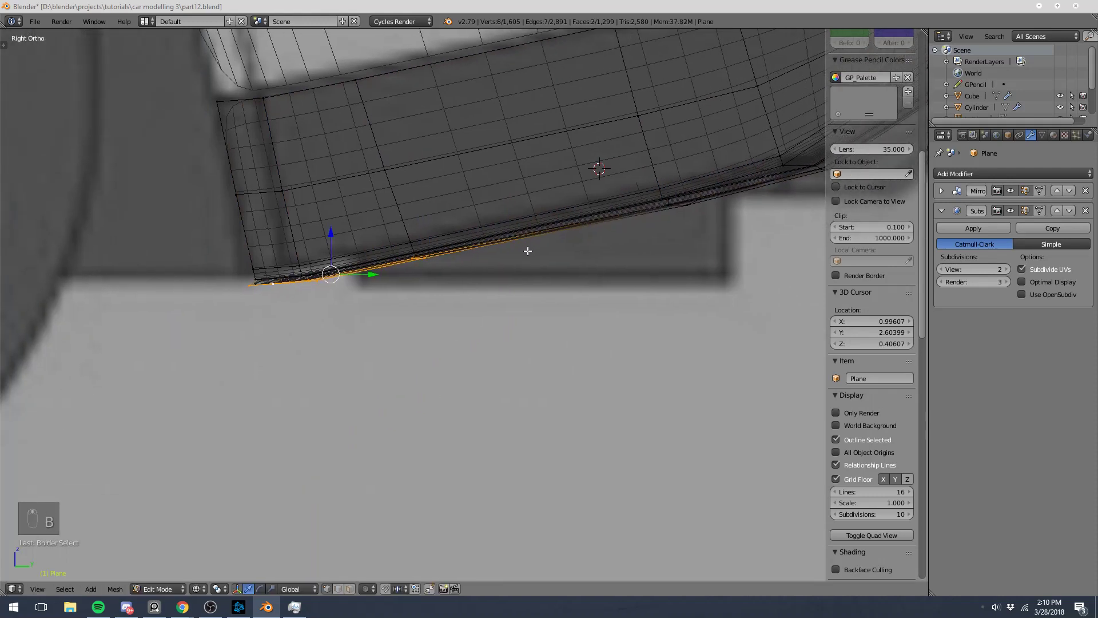
{"action": "key", "text": "g"}
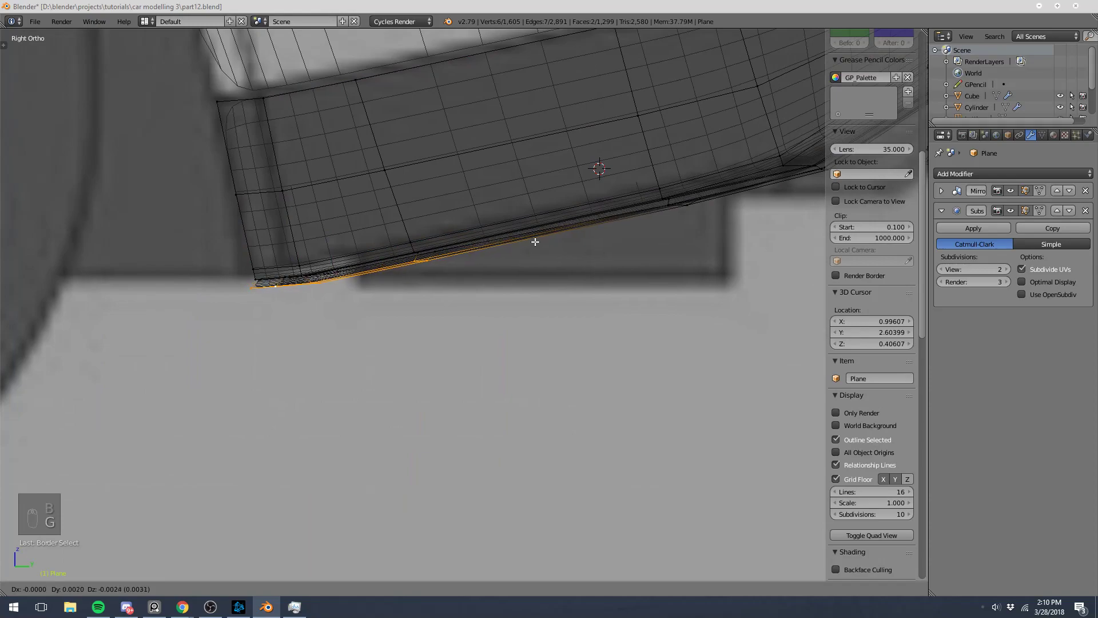
{"action": "left_click", "coordinate": [534, 241]}
{"action": "key", "text": "z"}
{"action": "key", "text": "Tab"}
{"action": "mouse_move", "coordinate": [544, 252]}
{"action": "middle_mouse_down"}
{"action": "mouse_move", "coordinate": [421, 231]}
{"action": "mouse_move", "coordinate": [365, 247]}
{"action": "mouse_move", "coordinate": [428, 238]}
{"action": "mouse_move", "coordinate": [363, 239]}
{"action": "mouse_move", "coordinate": [437, 207]}
{"action": "mouse_move", "coordinate": [364, 215]}
{"action": "mouse_move", "coordinate": [338, 241]}
{"action": "mouse_move", "coordinate": [514, 254]}
{"action": "mouse_move", "coordinate": [409, 289]}
{"action": "middle_mouse_up"}
- Extrude the bumper's upper edge loop, scale it down and move it inward in the top view to form a turned-in lip
{"action": "key", "text": "Tab"}
{"action": "key", "text": "a"}
{"action": "key", "text": "a"}
{"action": "scroll", "coordinate": [409, 289], "scroll_direction": "up", "scroll_amount": 6}
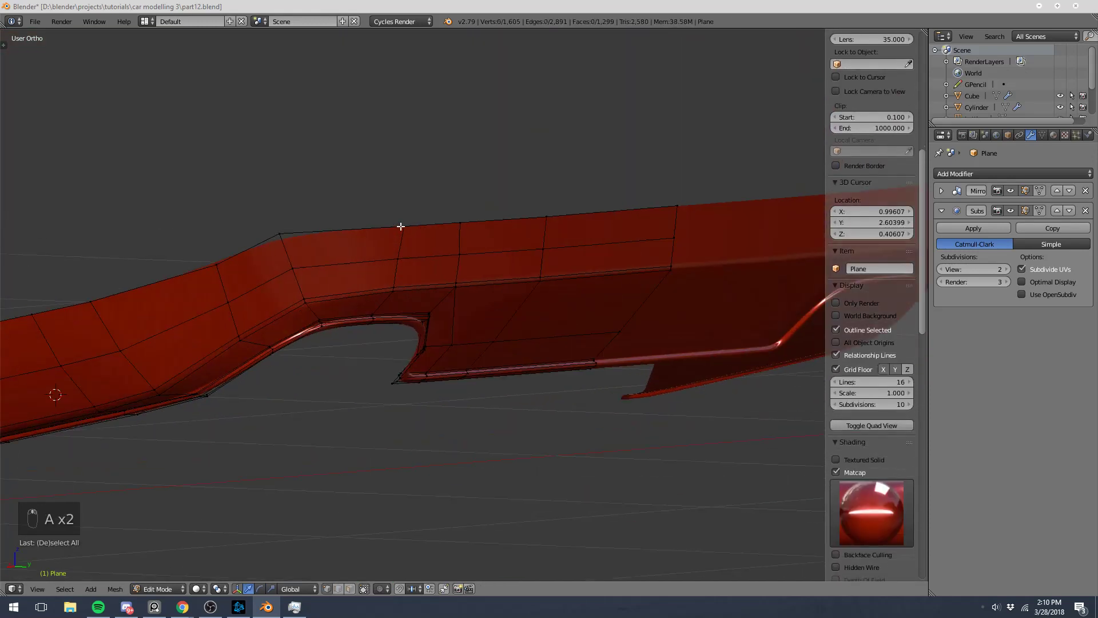
{"action": "right_click", "coordinate": [368, 221], "text": "alt"}
{"action": "scroll", "coordinate": [416, 223], "scroll_direction": "down", "scroll_amount": 6}
{"action": "key", "text": "KP_7"}
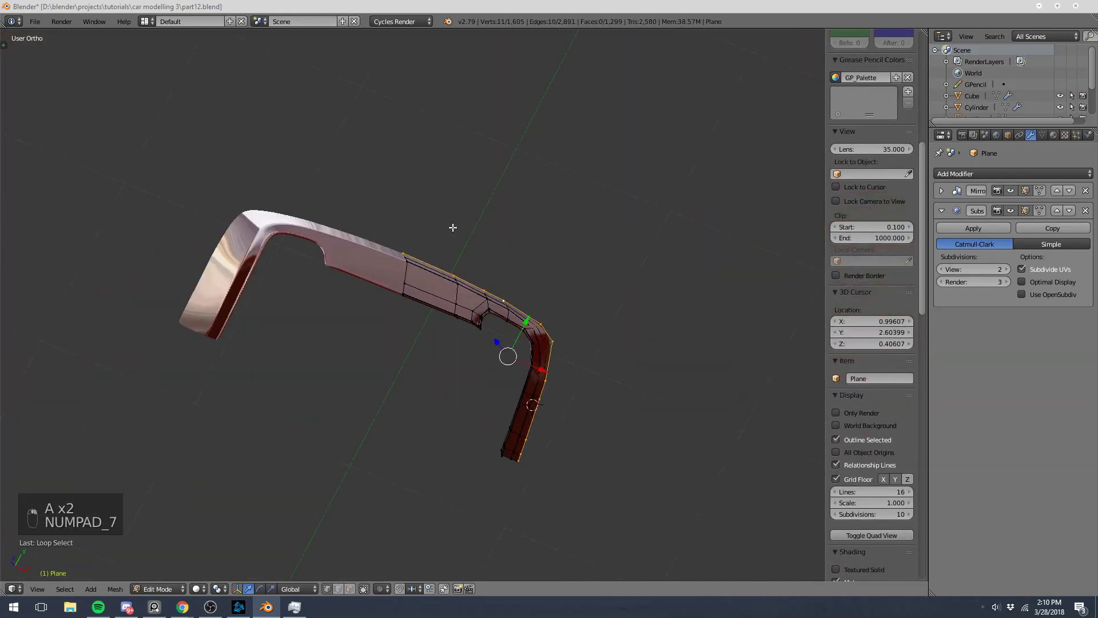
{"action": "scroll", "coordinate": [539, 238], "scroll_direction": "up", "scroll_amount": 4}
{"action": "key", "text": "e"}
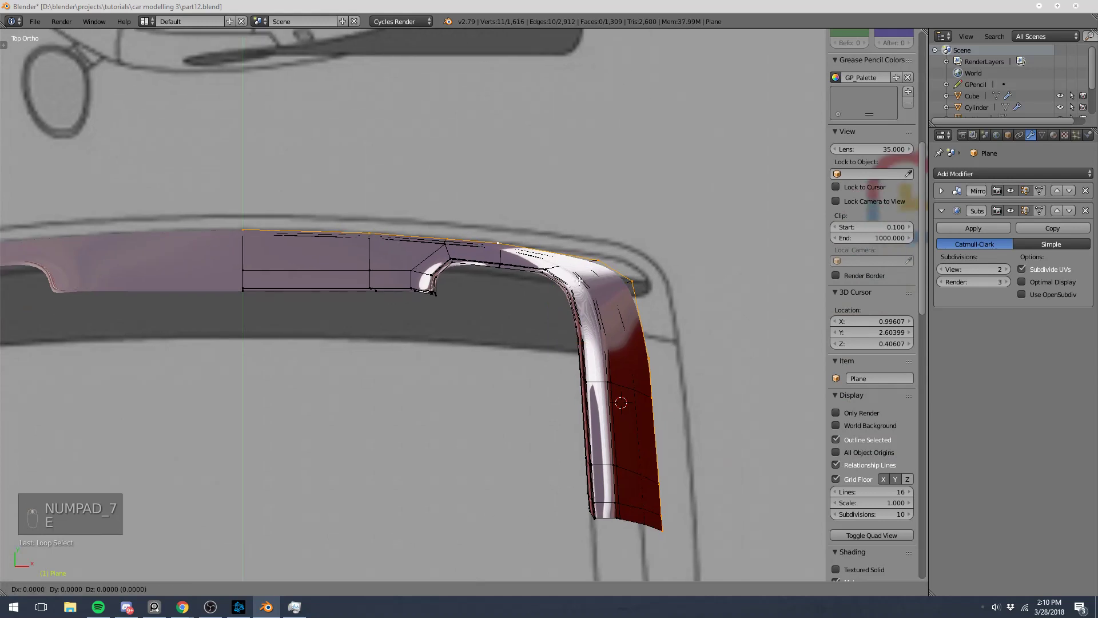
{"action": "key", "text": "s"}
{"action": "left_click", "coordinate": [681, 338]}
{"action": "key", "text": "g"}
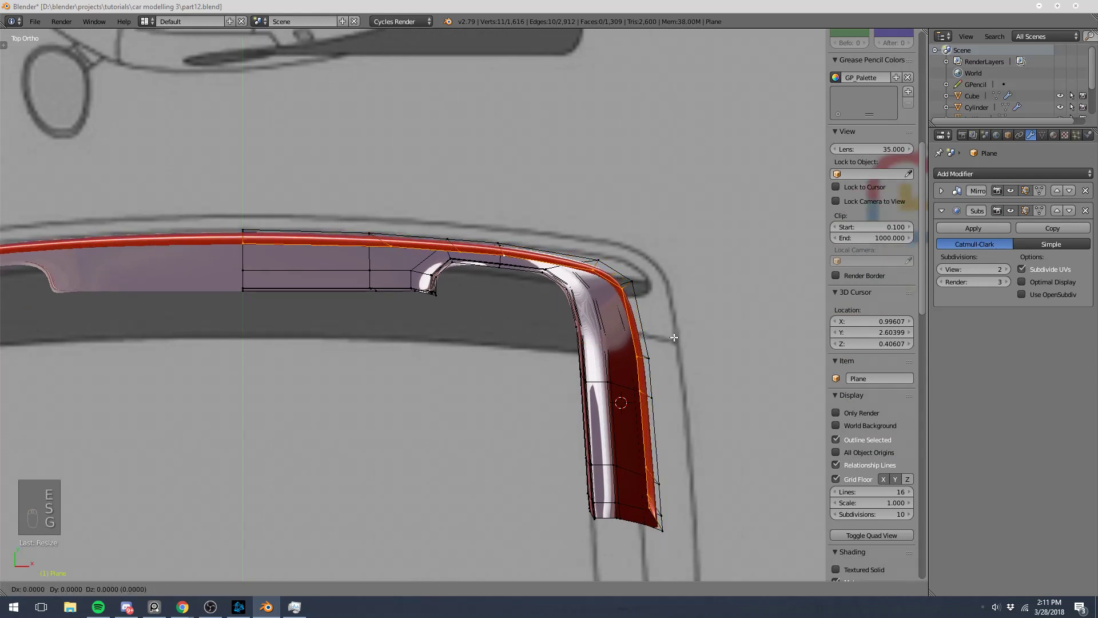
{"action": "left_click", "coordinate": [607, 414]}
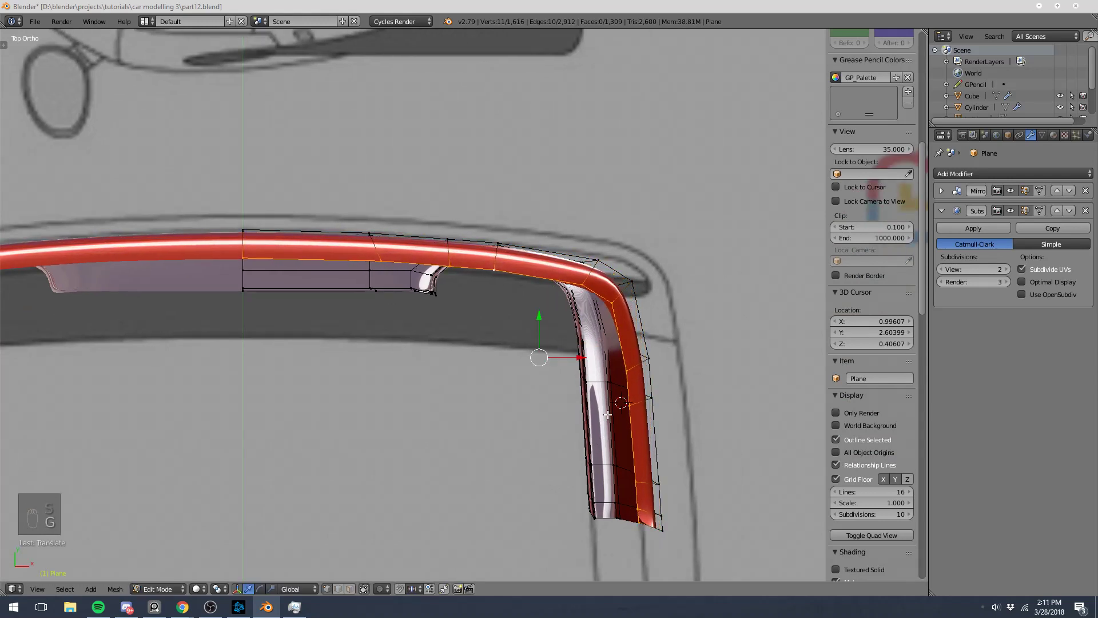
- Add a loop cut along the bumper's outer face and slide it close to the upper edge to sharpen the corner
{"action": "key", "text": "a"}
{"action": "middle_click_drag", "start_coordinate": [607, 414], "coordinate": [512, 203]}
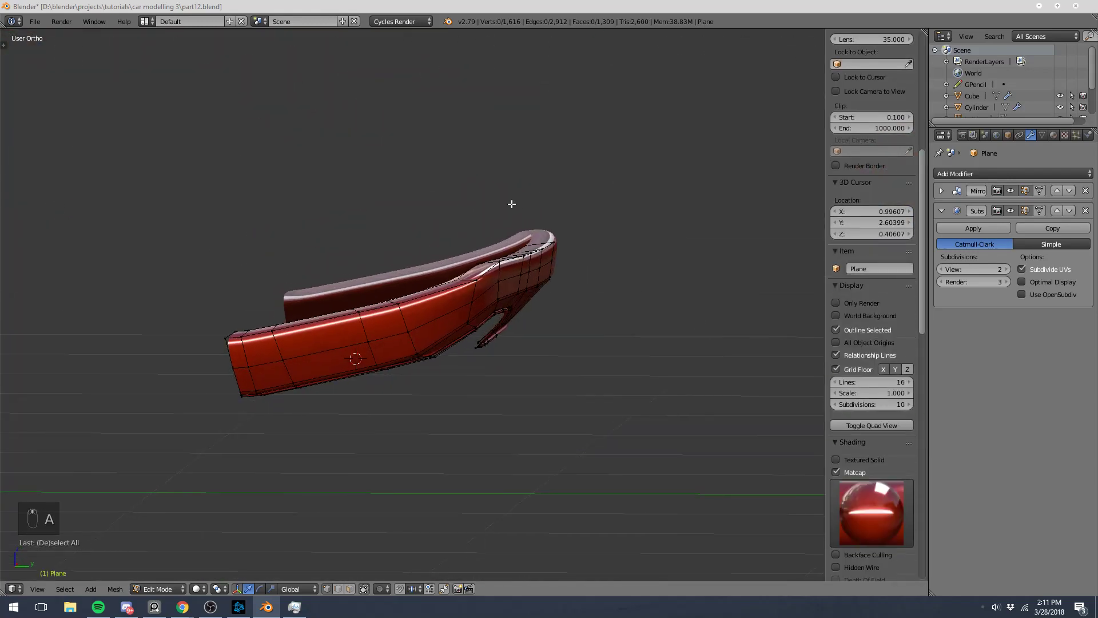
{"action": "scroll", "coordinate": [511, 204], "scroll_direction": "up", "scroll_amount": 5}
{"action": "key", "text": "ctrl+r"}
{"action": "left_click", "coordinate": [424, 252]}
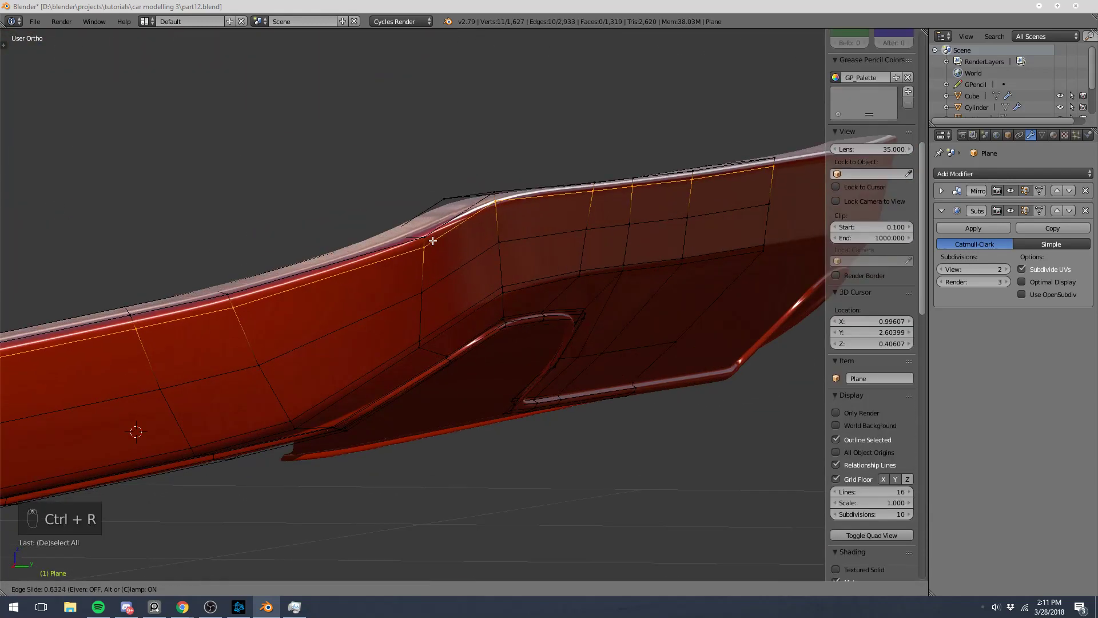
{"action": "left_click", "coordinate": [436, 240]}
- Examine the bumper's turned-in upper lip from the side, the inside and beneath, with and without the mesh wires
{"action": "key", "text": "KP_3"}
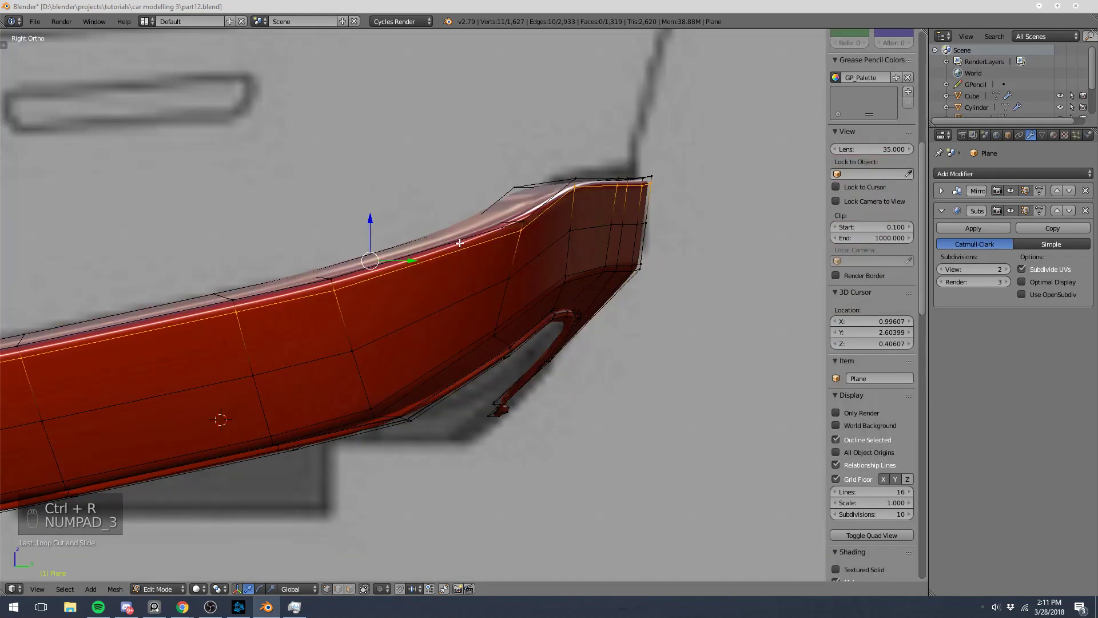
{"action": "key", "text": "Tab"}
{"action": "middle_click_drag", "start_coordinate": [461, 243], "coordinate": [348, 273]}
{"action": "scroll", "coordinate": [348, 273], "scroll_direction": "up", "scroll_amount": 5}
{"action": "key", "text": "Tab"}
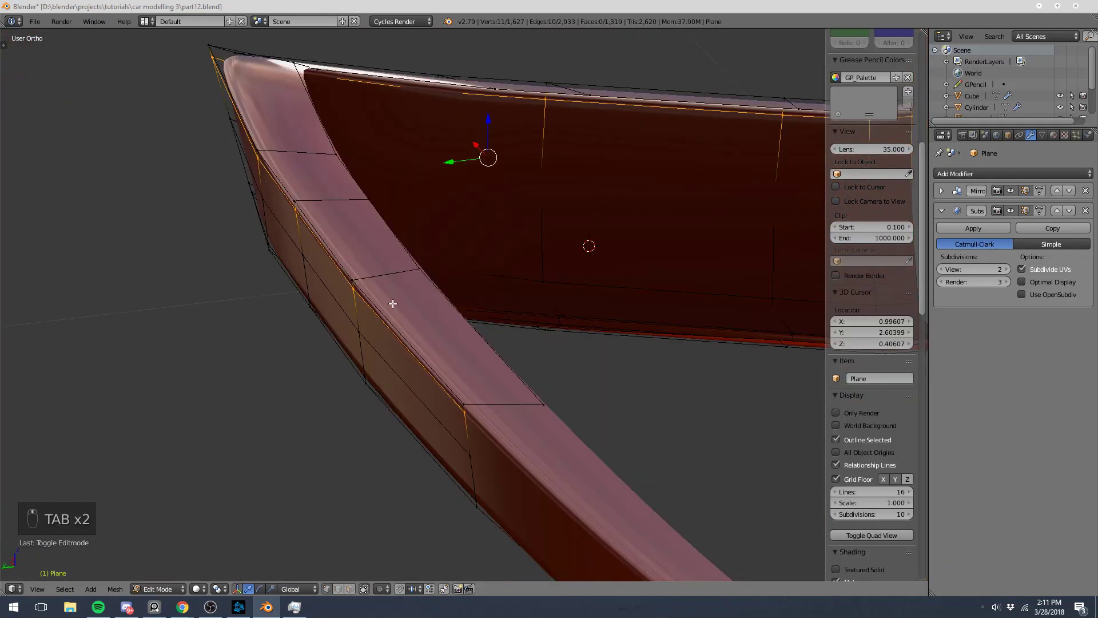
{"action": "key", "text": "Tab"}
{"action": "scroll", "coordinate": [399, 269], "scroll_direction": "down", "scroll_amount": 3}
{"action": "middle_click_drag", "start_coordinate": [399, 269], "coordinate": [615, 228]}
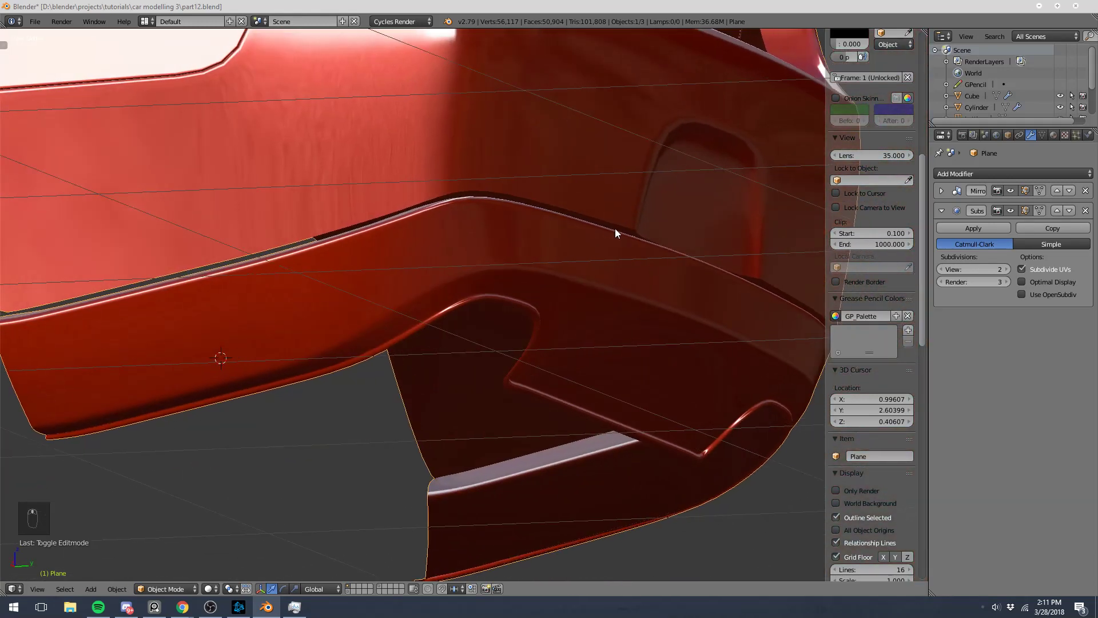
- Reveal the hidden body mesh, select the whole linked bumper and raise it about 0.002 along global Z in the right side view
{"action": "key", "text": "KP_3"}
{"action": "key", "text": "Tab"}
{"action": "key", "text": "a"}
{"action": "key", "text": "a"}
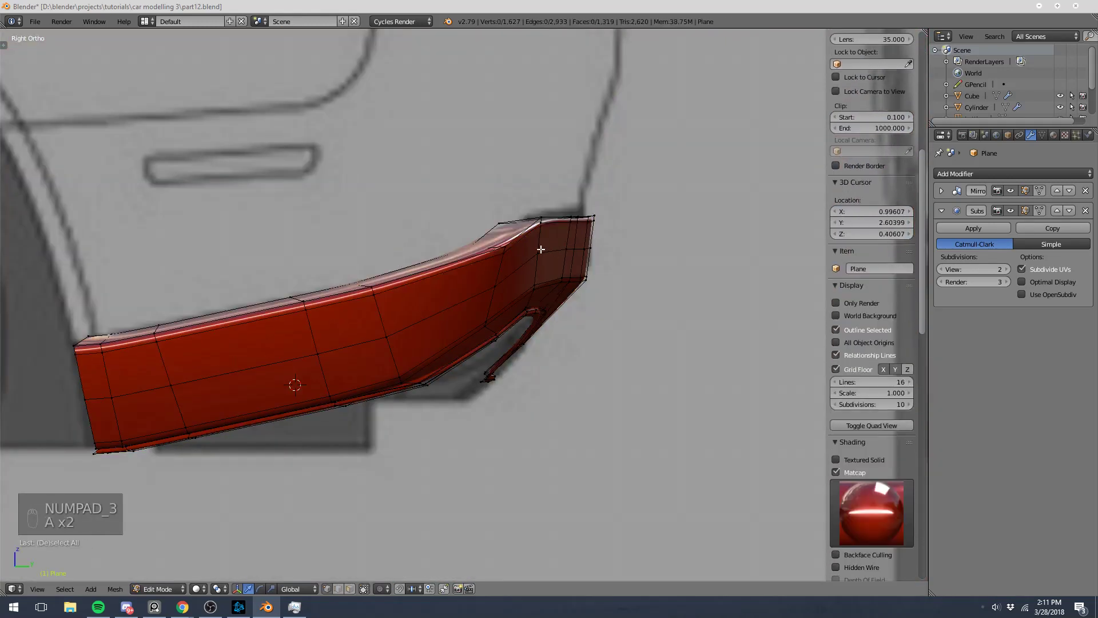
{"action": "key", "text": "alt+h"}
{"action": "key", "text": "a"}
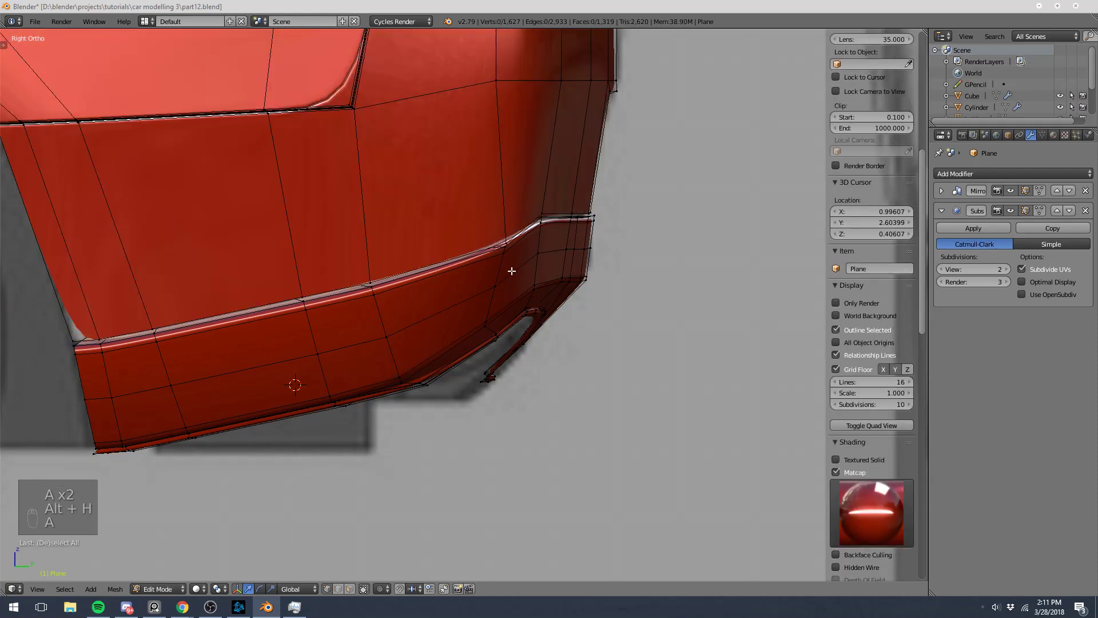
{"action": "key", "text": "l"}
{"action": "scroll", "coordinate": [607, 286], "scroll_direction": "up", "scroll_amount": 4}
{"action": "key", "text": "g"}
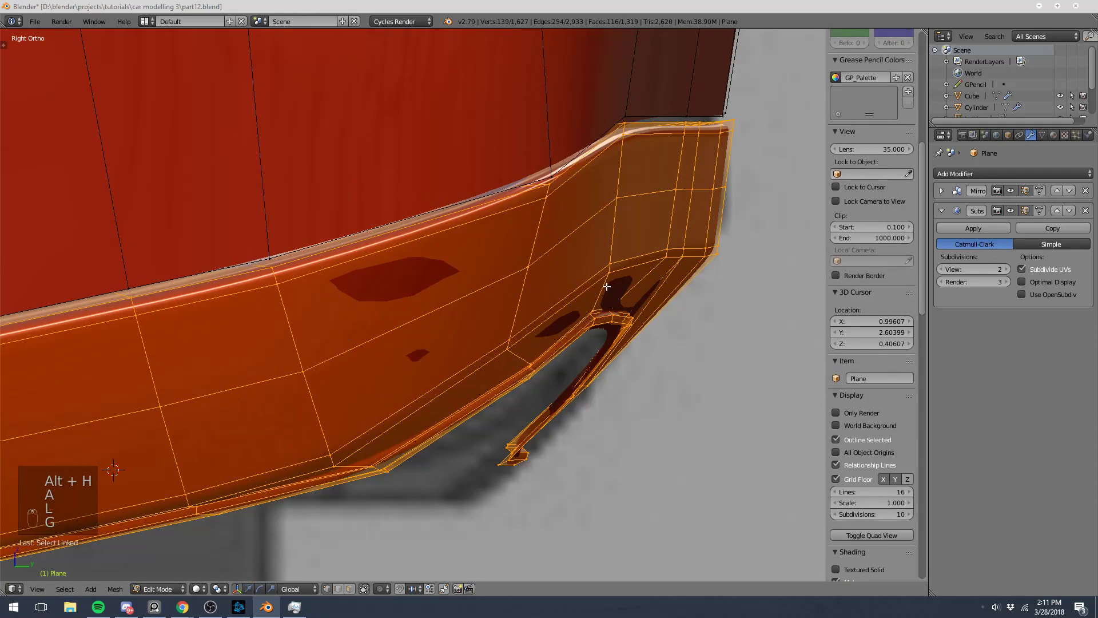
{"action": "key", "text": "z"}
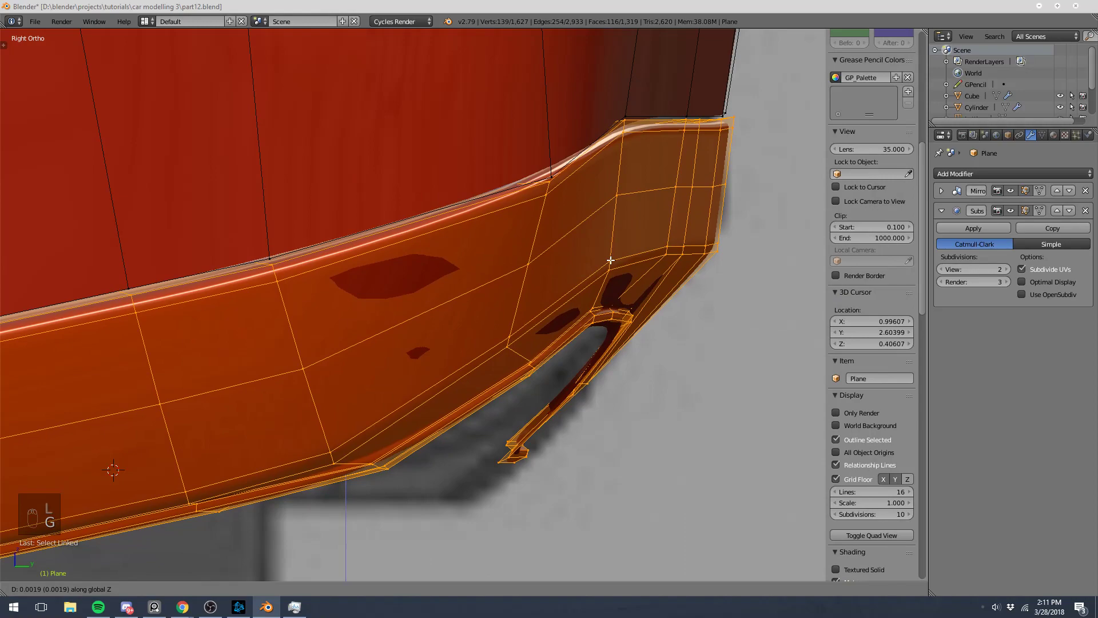
{"action": "left_click", "coordinate": [612, 256]}
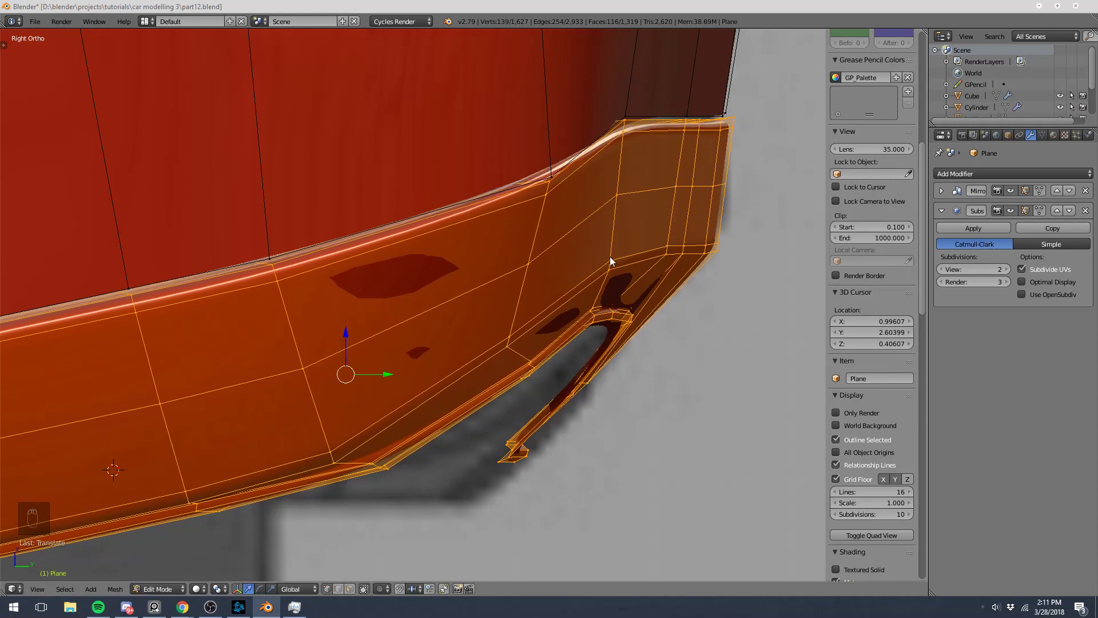
- Select the whole linked bumper piece from the rear and hide it to expose the body's lower edge
{"action": "scroll", "coordinate": [608, 252], "scroll_direction": "down", "scroll_amount": 6}
{"action": "key", "text": "Tab"}
{"action": "middle_click_drag", "start_coordinate": [606, 245], "coordinate": [452, 254]}
{"action": "scroll", "coordinate": [452, 263], "scroll_direction": "up", "scroll_amount": 3}
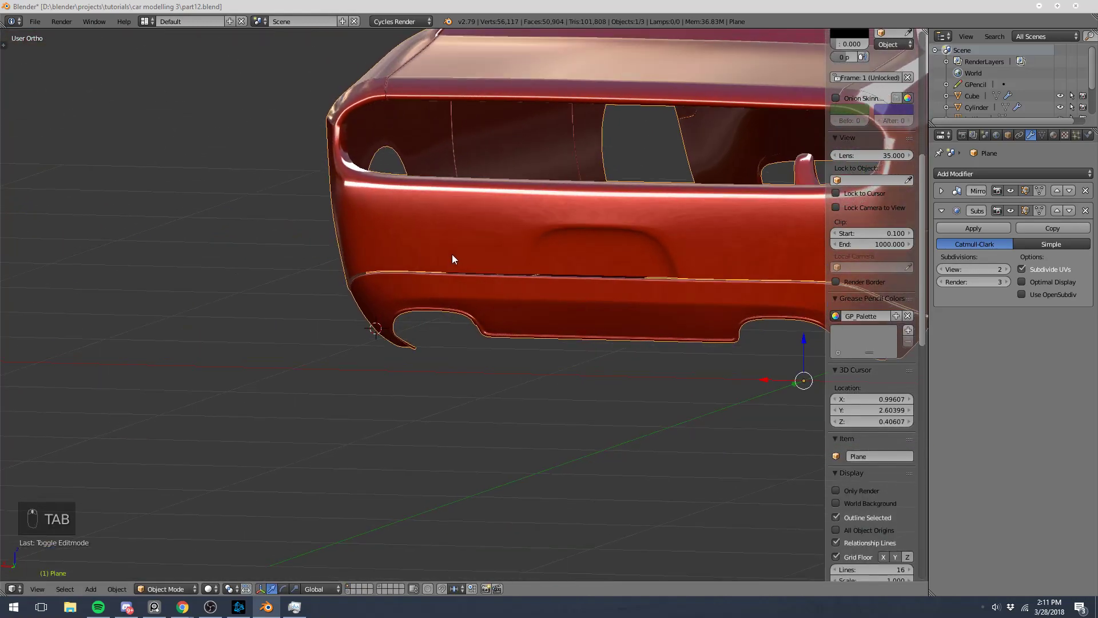
{"action": "scroll", "coordinate": [458, 297], "scroll_direction": "up", "scroll_amount": 7}
{"action": "key", "text": "Tab"}
{"action": "key", "text": "a"}
{"action": "key", "text": "a"}
{"action": "key", "text": "a"}
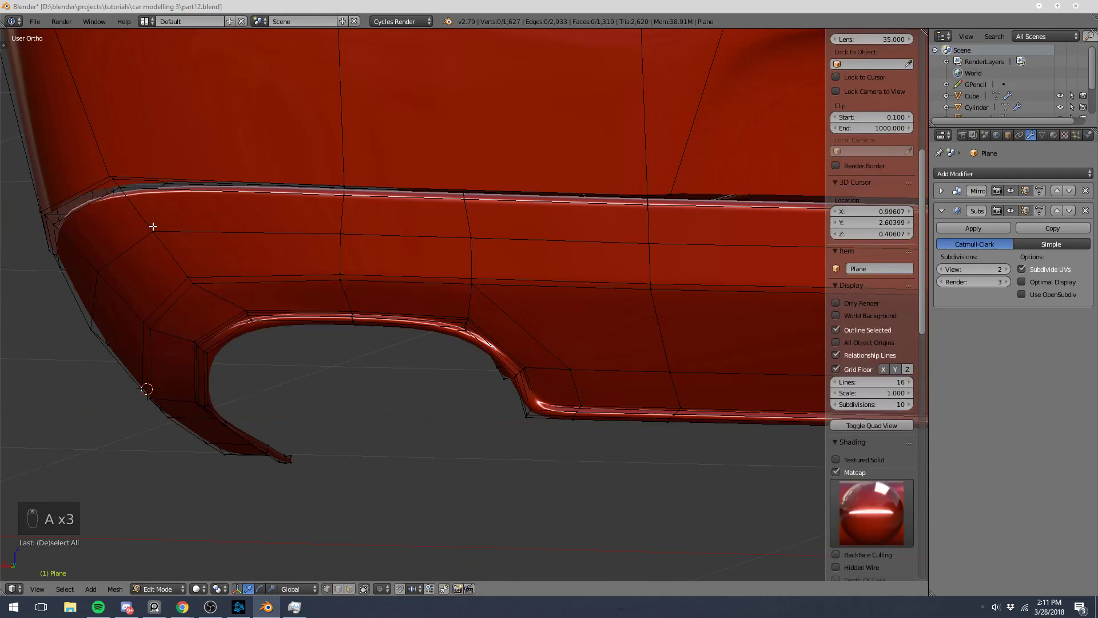
{"action": "key", "text": "l"}
{"action": "key", "text": "h"}
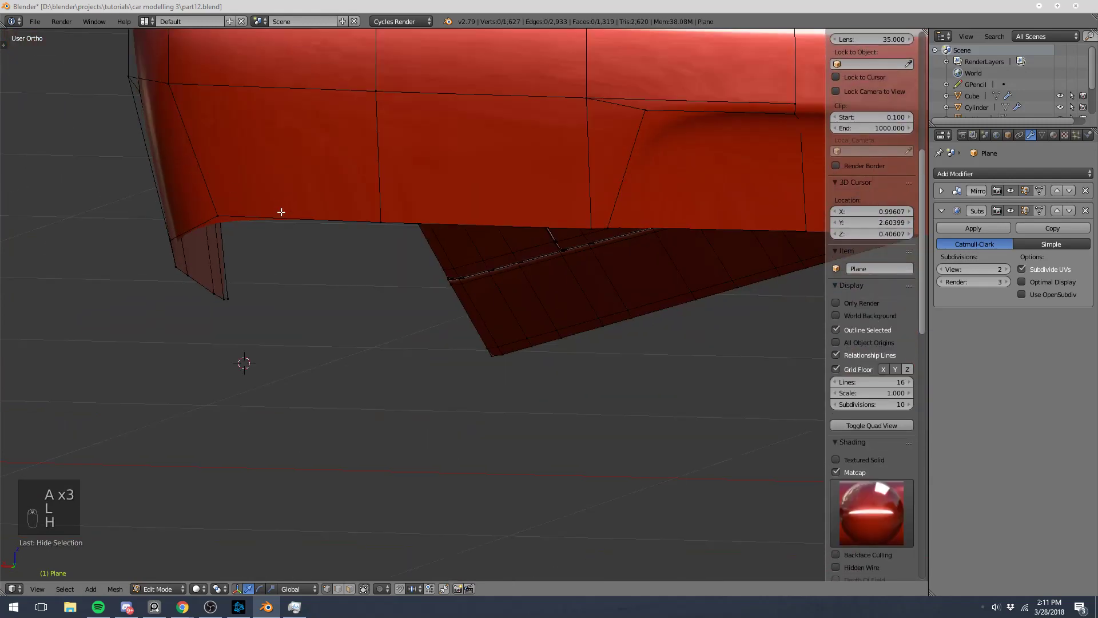
- Extrude the rear body's lower edge loop, scale it down and move it inward in the wireframe top view
{"action": "right_click", "coordinate": [285, 215], "text": "alt"}
{"action": "scroll", "coordinate": [287, 216], "scroll_direction": "down", "scroll_amount": 6}
{"action": "middle_click_drag", "start_coordinate": [286, 216], "coordinate": [456, 216]}
{"action": "key", "text": "KP_7"}
{"action": "key", "text": "z"}
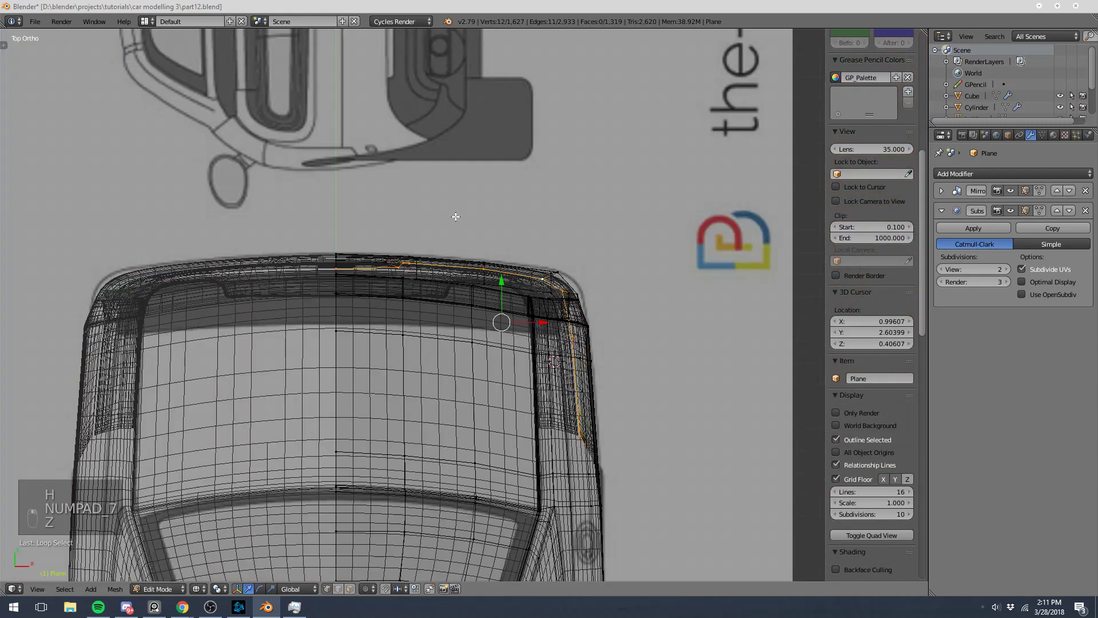
{"action": "middle_click_drag", "start_coordinate": [633, 311], "coordinate": [566, 265], "text": "shift"}
{"action": "scroll", "coordinate": [489, 265], "scroll_direction": "up", "scroll_amount": 1}
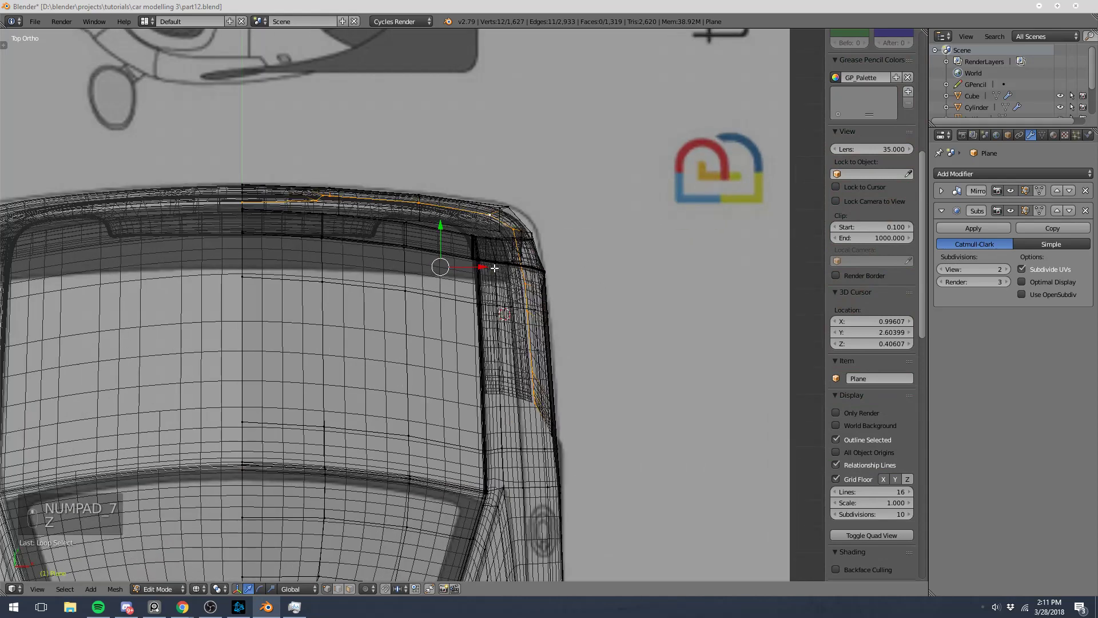
{"action": "key", "text": "e"}
{"action": "right_click", "coordinate": [581, 291]}
{"action": "key", "text": "s"}
{"action": "left_click", "coordinate": [552, 283]}
{"action": "key", "text": "g"}
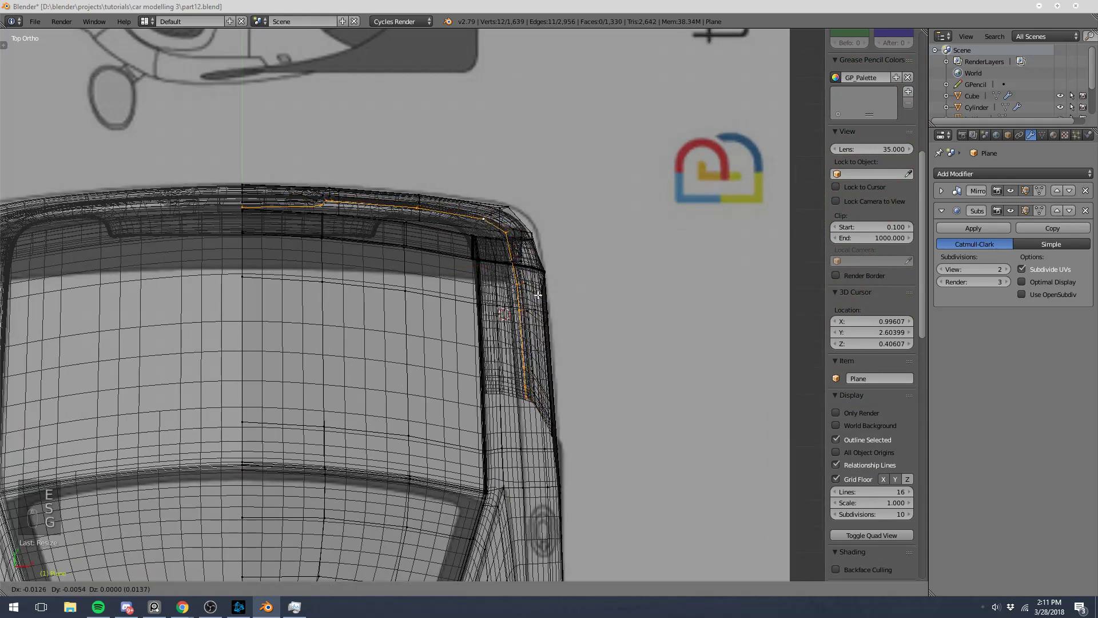
{"action": "left_click", "coordinate": [548, 286]}
- Add a loop cut around the rear body panel, slide it close to the lower edge and return to Object Mode
{"action": "key", "text": "z"}
{"action": "mouse_move", "coordinate": [548, 286]}
{"action": "middle_mouse_down"}
{"action": "mouse_move", "coordinate": [370, 224]}
{"action": "mouse_move", "coordinate": [343, 200]}
{"action": "middle_mouse_up"}
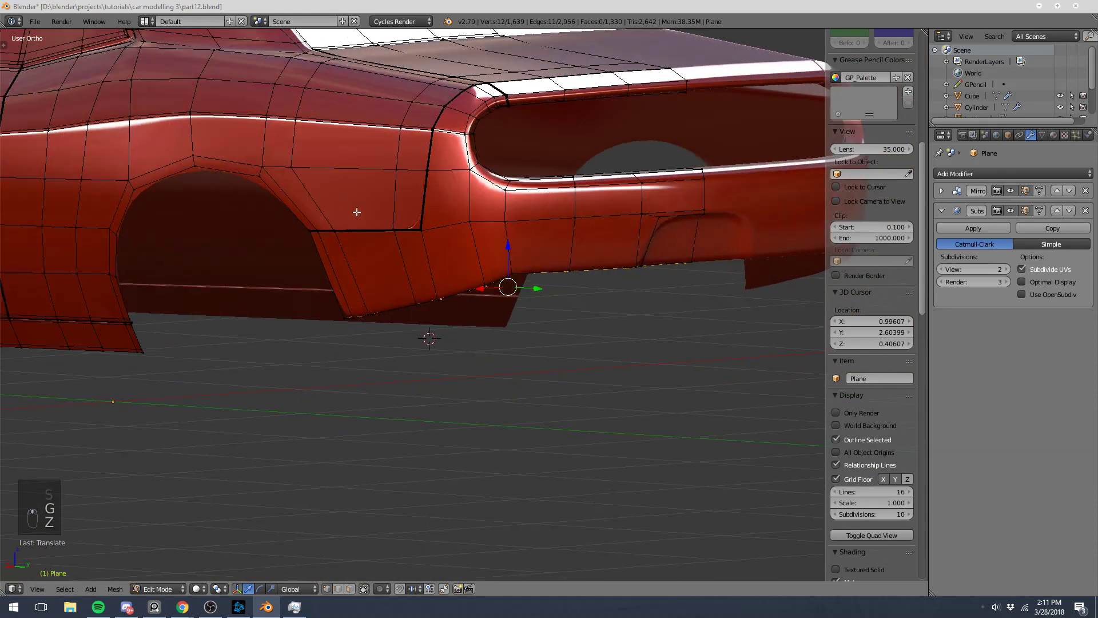
{"action": "scroll", "coordinate": [446, 212], "scroll_direction": "up", "scroll_amount": 4}
{"action": "key", "text": "a"}
{"action": "key", "text": "ctrl+r"}
{"action": "left_click", "coordinate": [505, 216]}
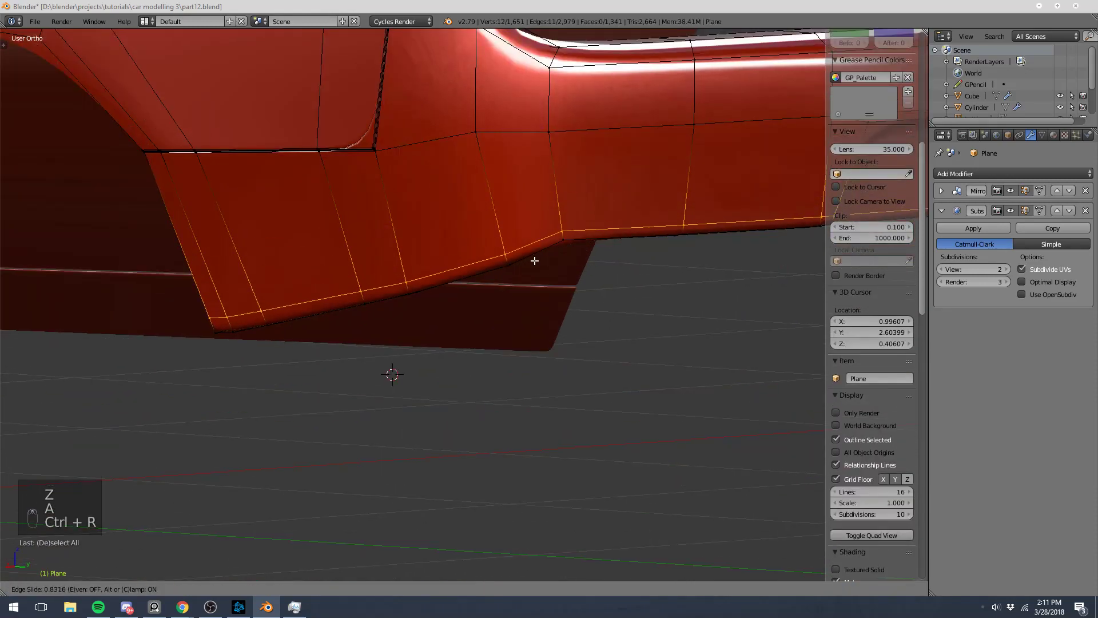
{"action": "left_click", "coordinate": [533, 256]}
{"action": "key", "text": "Tab"}
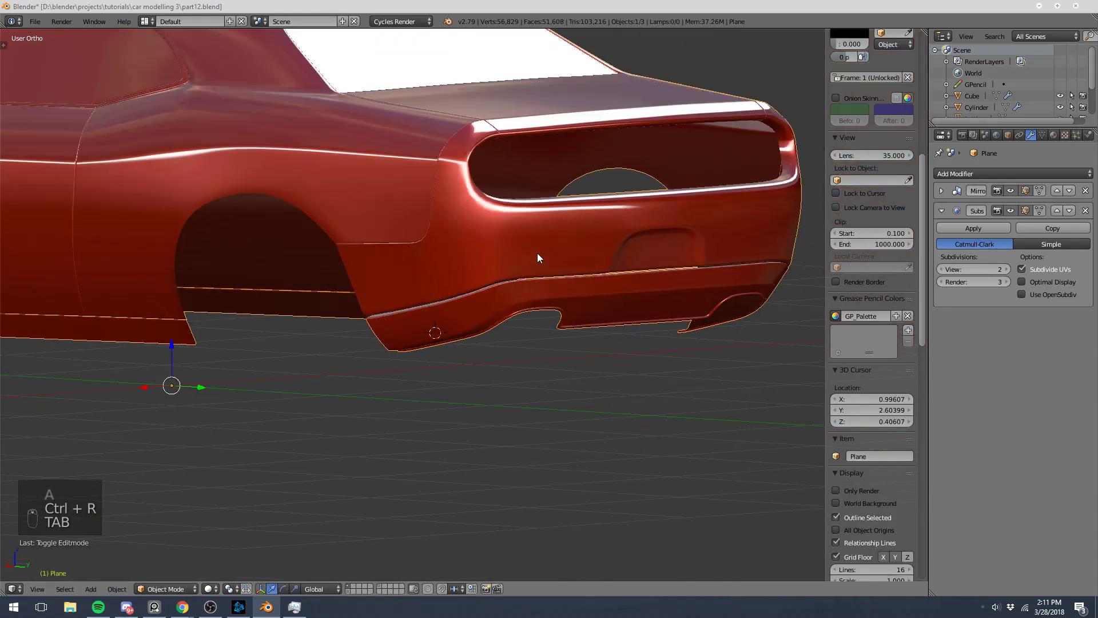
- Reveal the hidden bumper, select its linked mesh and raise it slightly along global Z to tighten the gap to the body
{"action": "middle_click_drag", "start_coordinate": [537, 258], "coordinate": [424, 254]}
{"action": "scroll", "coordinate": [426, 255], "scroll_direction": "up", "scroll_amount": 5}
{"action": "key", "text": "Tab"}
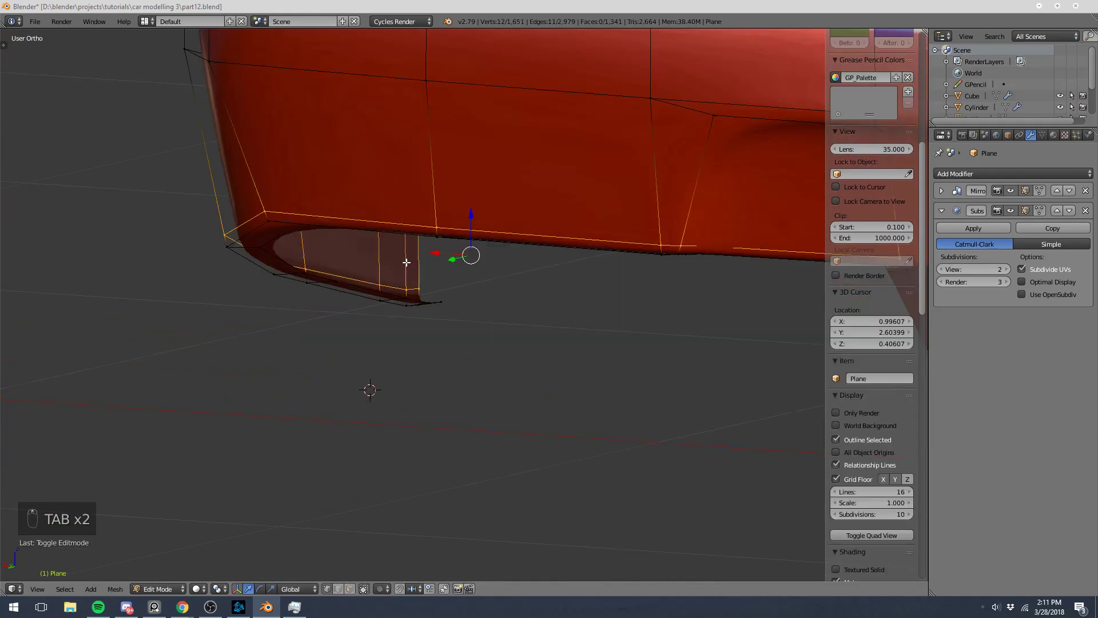
{"action": "key", "text": "alt+h"}
{"action": "key", "text": "z"}
{"action": "key", "text": "a"}
{"action": "key", "text": "z"}
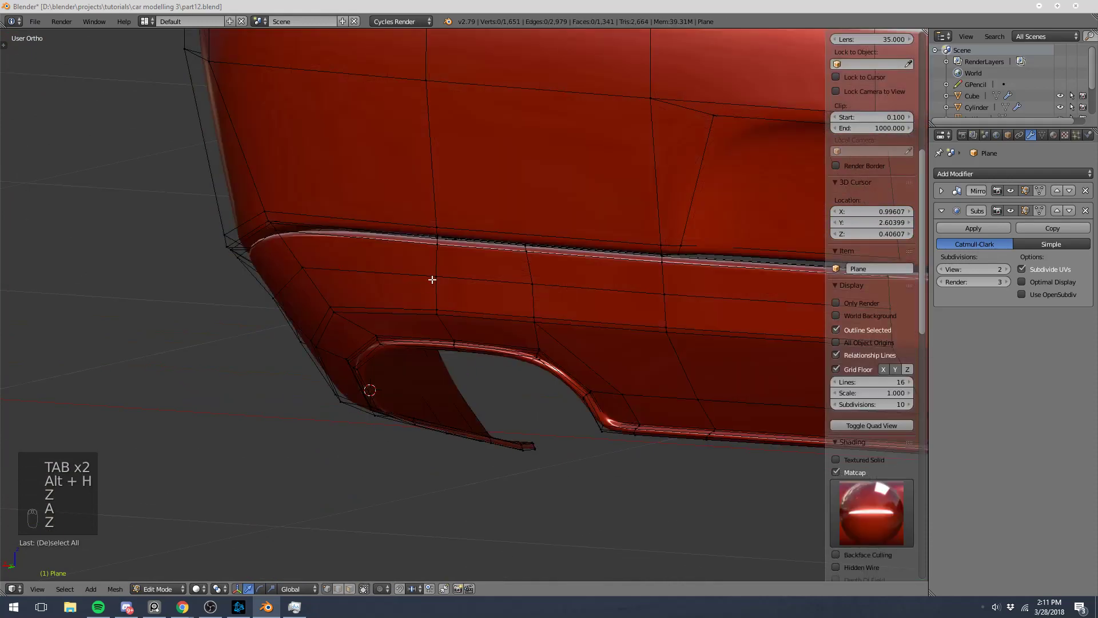
{"action": "key", "text": "l"}
{"action": "middle_click_drag", "start_coordinate": [433, 280], "coordinate": [396, 282]}
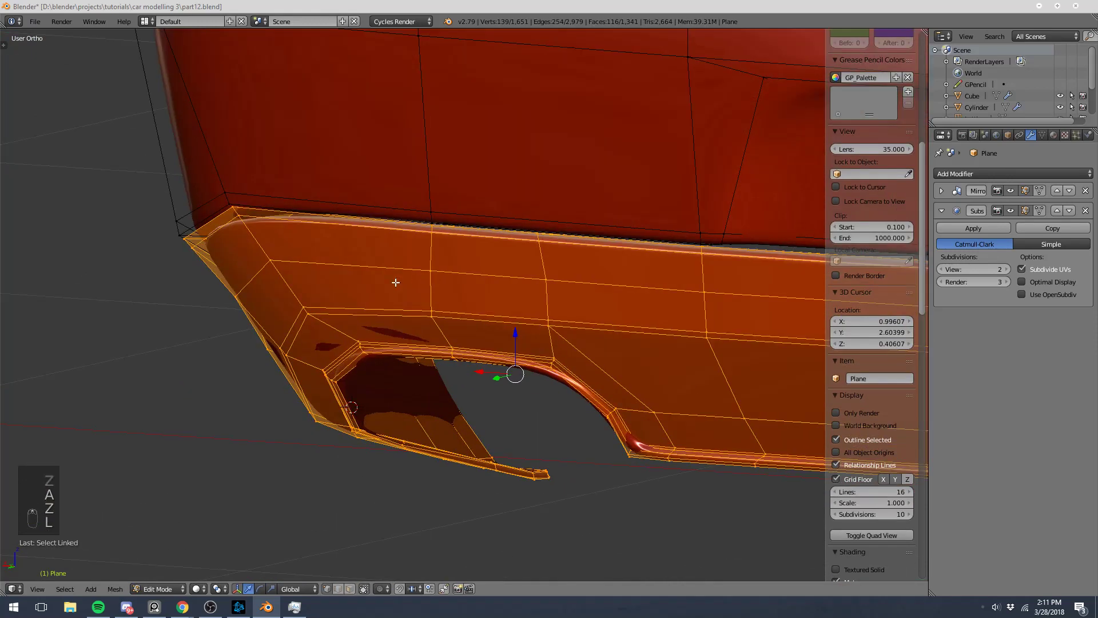
{"action": "key", "text": "g"}
{"action": "key", "text": "z"}
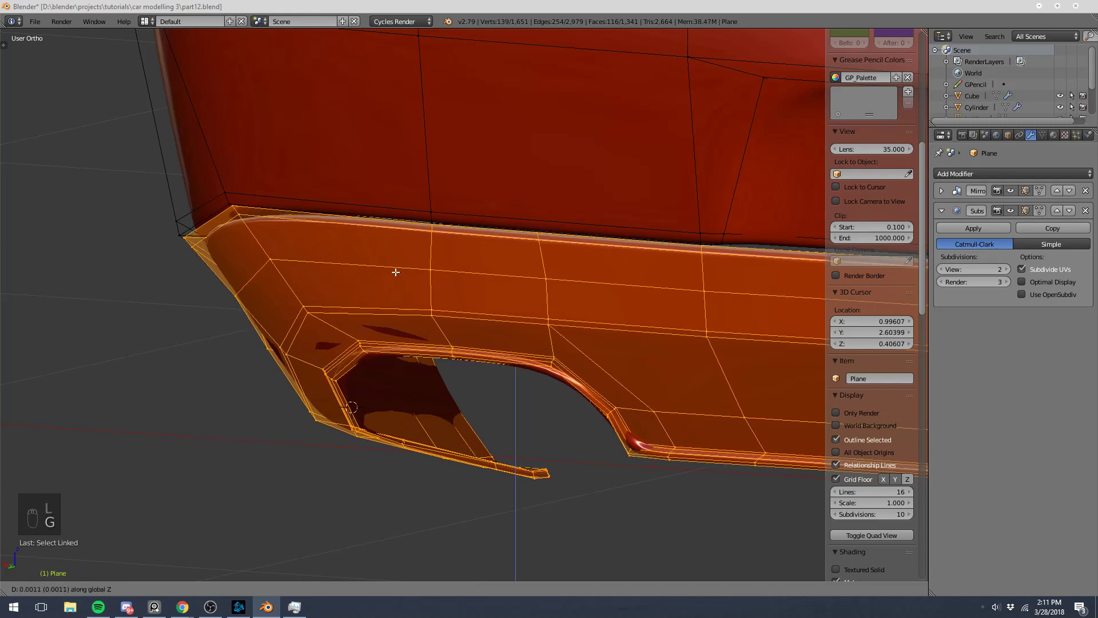
{"action": "left_click", "coordinate": [396, 265]}
- Select the inner edge loop of the bumper's turned-in lip from the inside and edge-slide it outward to narrow the lip
{"action": "key", "text": "Tab"}
{"action": "scroll", "coordinate": [403, 274], "scroll_direction": "down", "scroll_amount": 5}
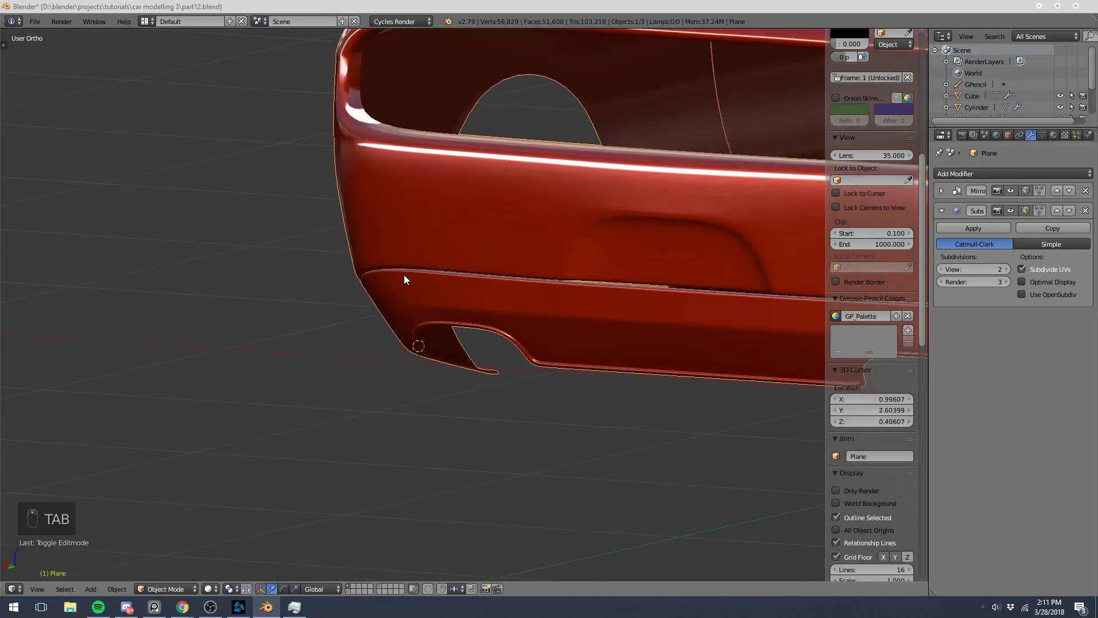
{"action": "middle_click_drag", "start_coordinate": [403, 275], "coordinate": [652, 245]}
{"action": "scroll", "coordinate": [508, 255], "scroll_direction": "up", "scroll_amount": 4}
{"action": "middle_click_drag", "start_coordinate": [508, 258], "coordinate": [547, 271]}
{"action": "key", "text": "Tab"}
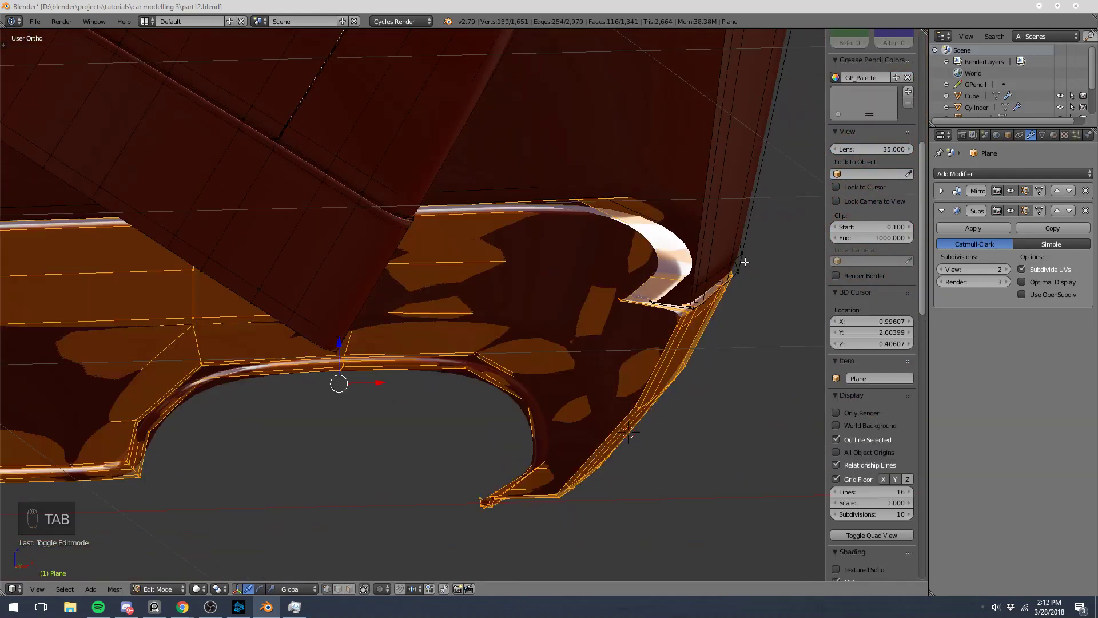
{"action": "key", "text": "a"}
{"action": "key", "text": "a"}
{"action": "right_click", "coordinate": [672, 281], "text": "alt"}
{"action": "key", "text": "g"}
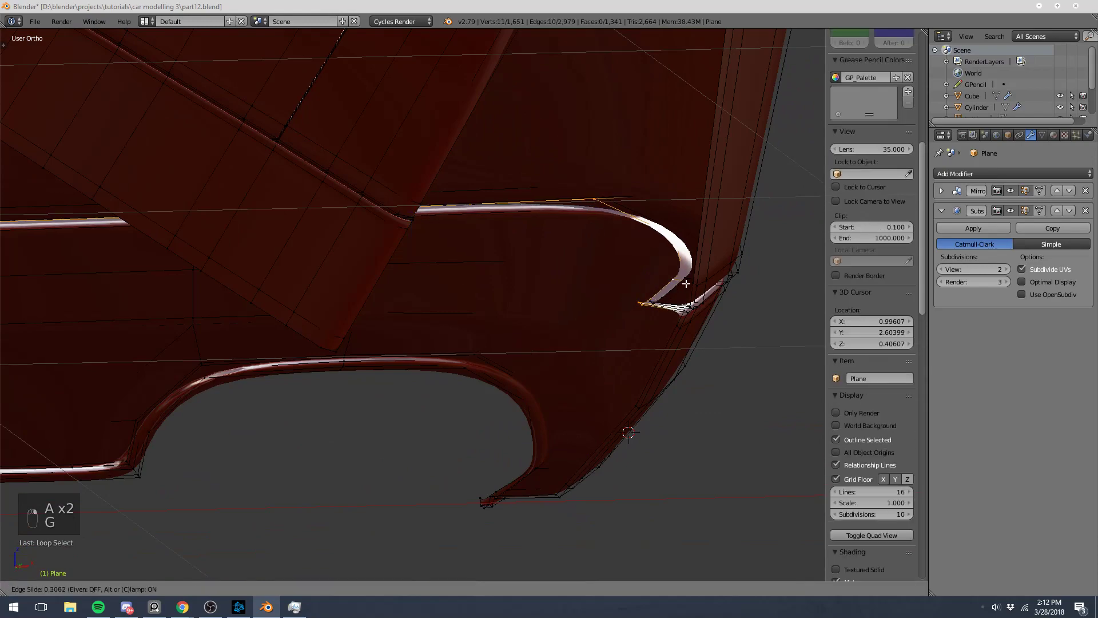
{"action": "left_click", "coordinate": [690, 289]}
- Examine the seam between the bumper and rear body from outside, close up and with the whole car in view
{"action": "key", "text": "Tab"}
{"action": "scroll", "coordinate": [633, 296], "scroll_direction": "down", "scroll_amount": 5}
{"action": "middle_click_drag", "start_coordinate": [692, 297], "coordinate": [520, 302]}
{"action": "key", "text": "a"}
{"action": "key", "text": "a"}
{"action": "scroll", "coordinate": [500, 227], "scroll_direction": "up", "scroll_amount": 6}
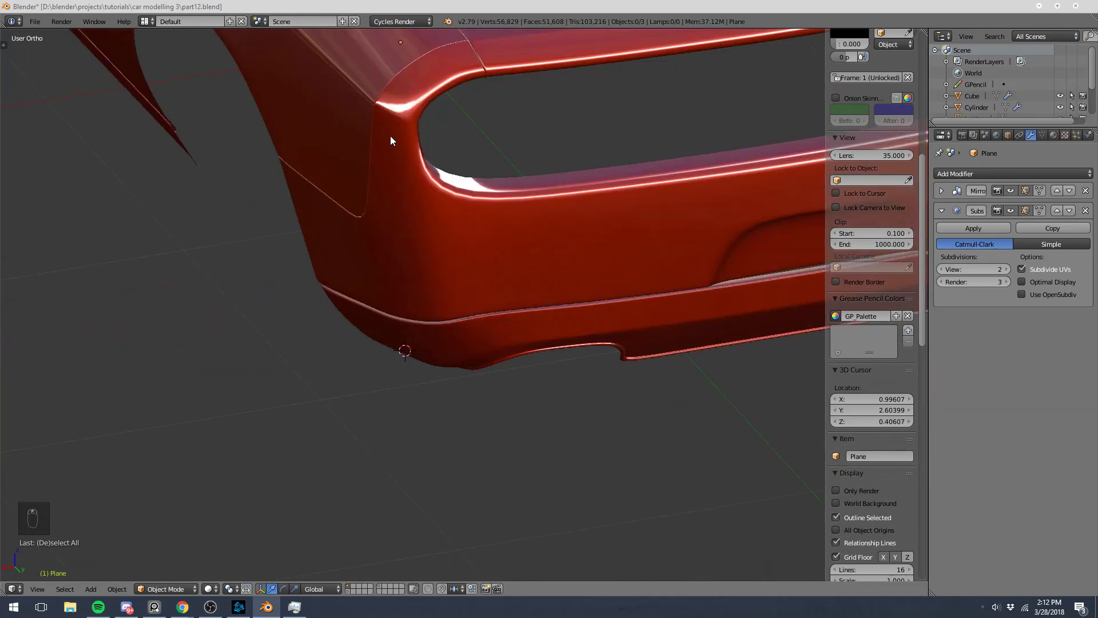
{"action": "scroll", "coordinate": [434, 220], "scroll_direction": "down", "scroll_amount": 5}
{"action": "key", "text": "Tab"}
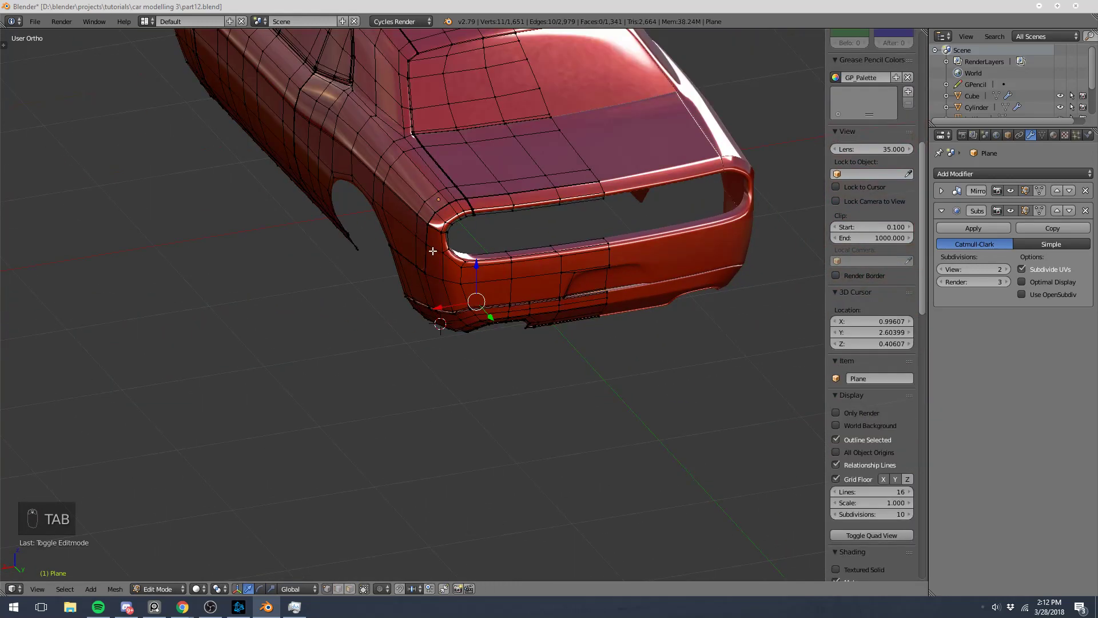
{"action": "scroll", "coordinate": [818, 458], "scroll_direction": "down", "scroll_amount": 5}
{"action": "scroll", "coordinate": [830, 503], "scroll_direction": "down", "scroll_amount": 2}
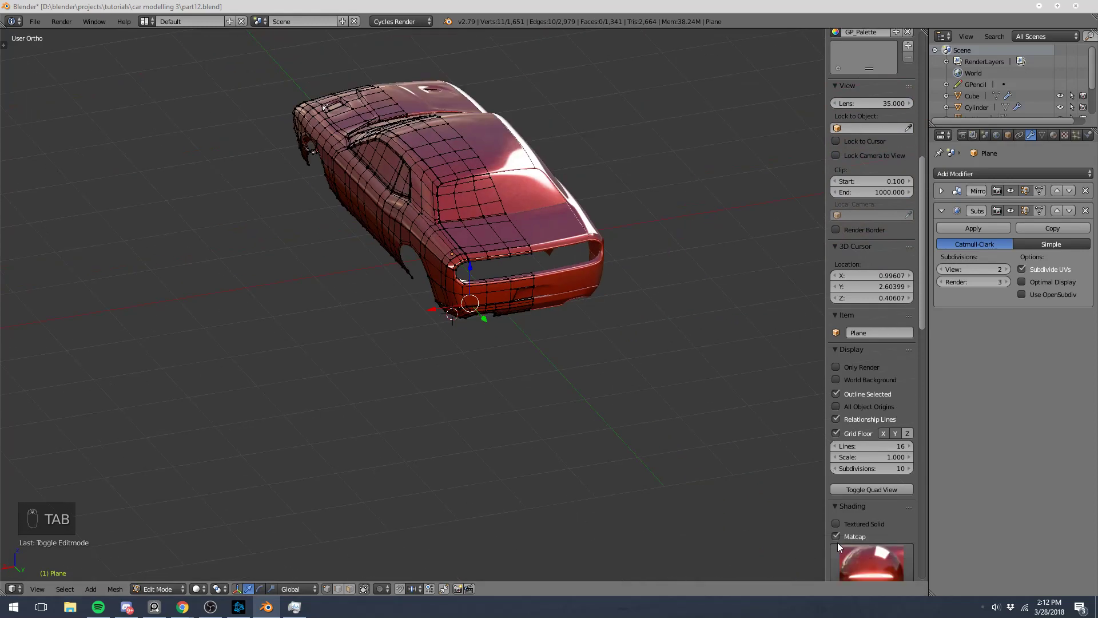
- Turn off Matcap shading and show the whole car in the right side view in Object Mode with all objects selected
{"action": "left_click", "coordinate": [836, 538]}
{"action": "middle_click_drag", "start_coordinate": [657, 446], "coordinate": [362, 222]}
{"action": "key", "text": "Tab"}
{"action": "key", "text": "a"}
{"action": "key", "text": "a"}
{"action": "middle_click_drag", "start_coordinate": [301, 289], "coordinate": [335, 324]}
{"action": "key", "text": "KP_3"}
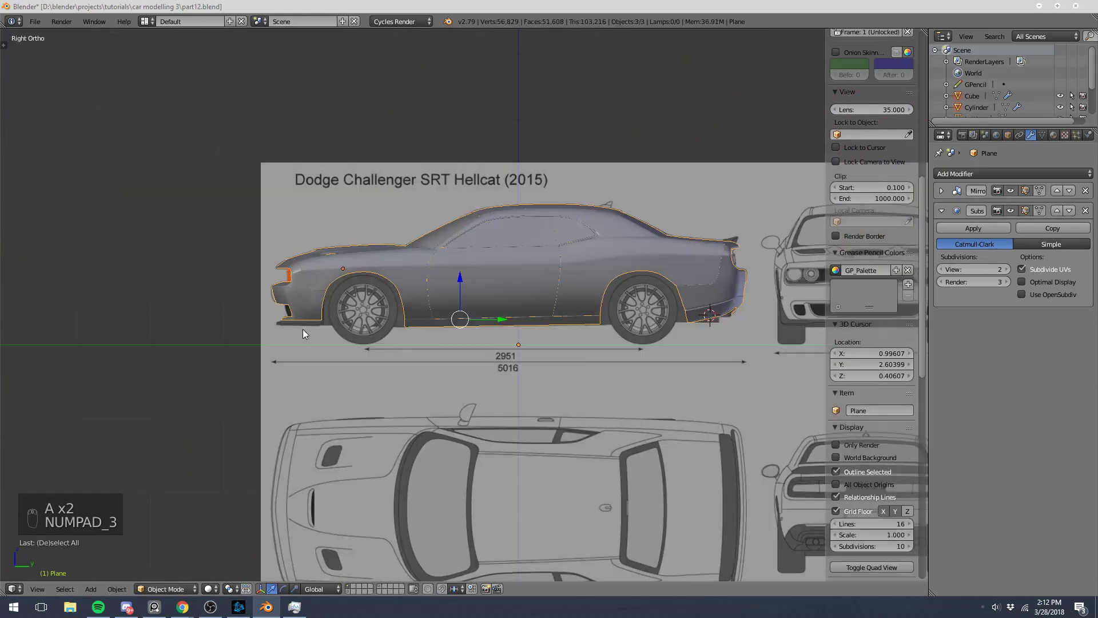
- In Edit Mode, select the front bumper's outer boundary edge loop along its bottom and up the wheel arch
{"action": "scroll", "coordinate": [293, 328], "scroll_direction": "up", "scroll_amount": 8}
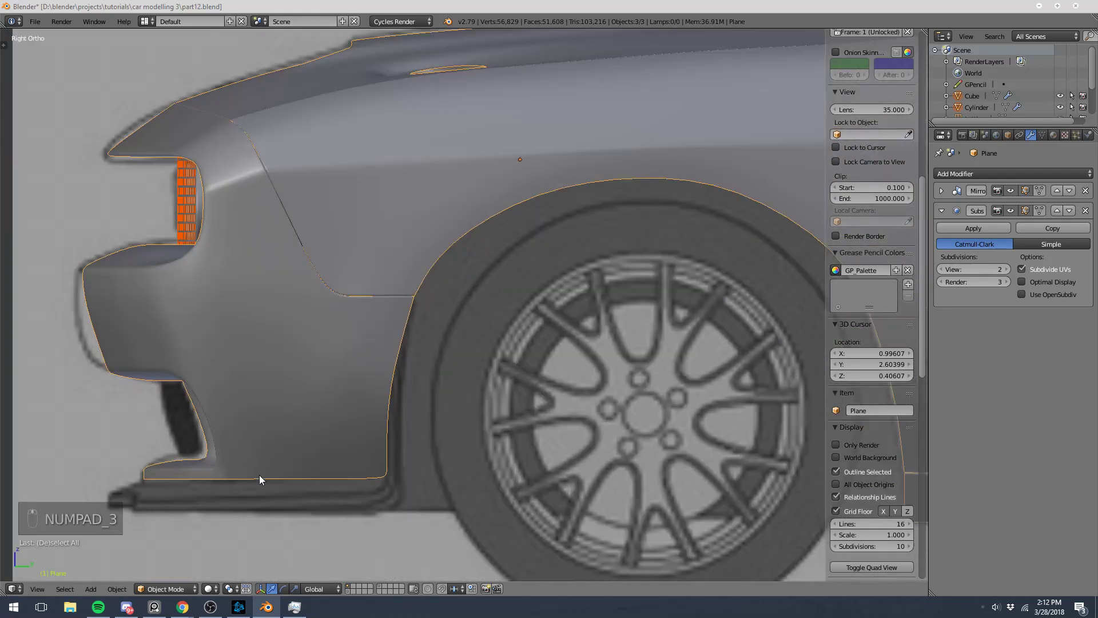
{"action": "middle_click_drag", "start_coordinate": [242, 520], "coordinate": [499, 338], "text": "shift"}
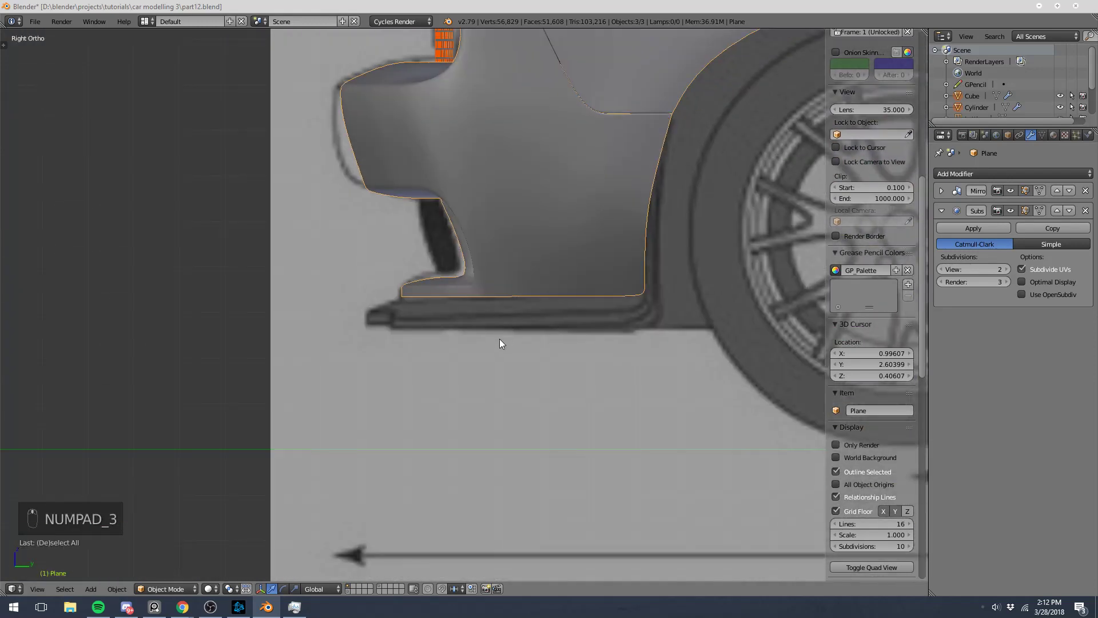
{"action": "scroll", "coordinate": [499, 339], "scroll_direction": "up", "scroll_amount": 4}
{"action": "middle_click_drag", "start_coordinate": [651, 325], "coordinate": [431, 356], "text": "shift"}
{"action": "scroll", "coordinate": [431, 357], "scroll_direction": "down", "scroll_amount": 5}
{"action": "key", "text": "Tab"}
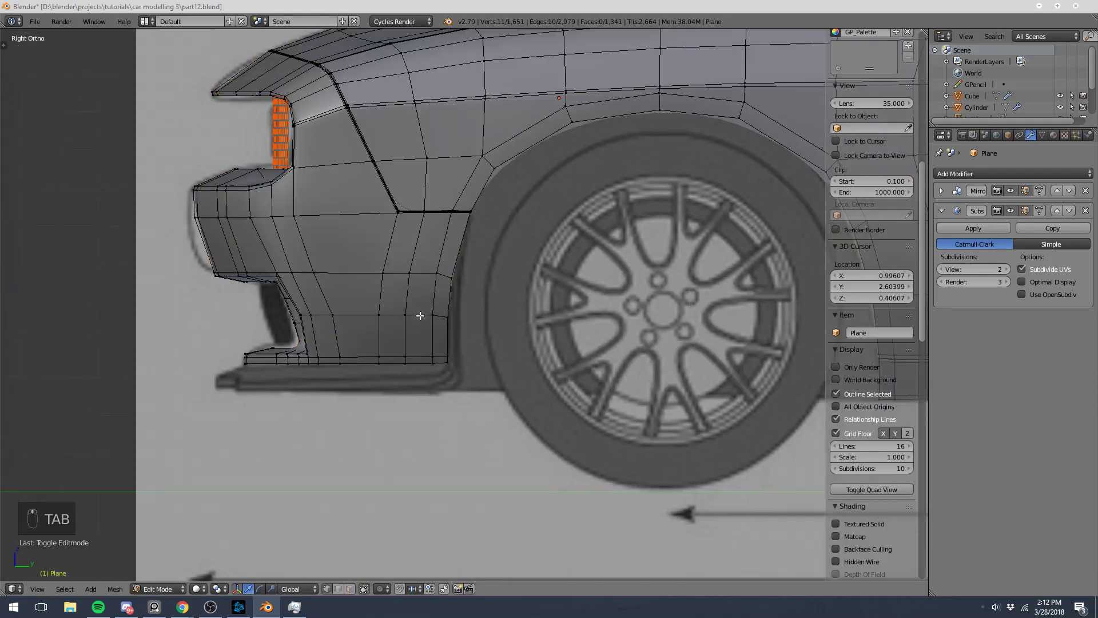
{"action": "key", "text": "a"}
{"action": "key", "text": "a"}
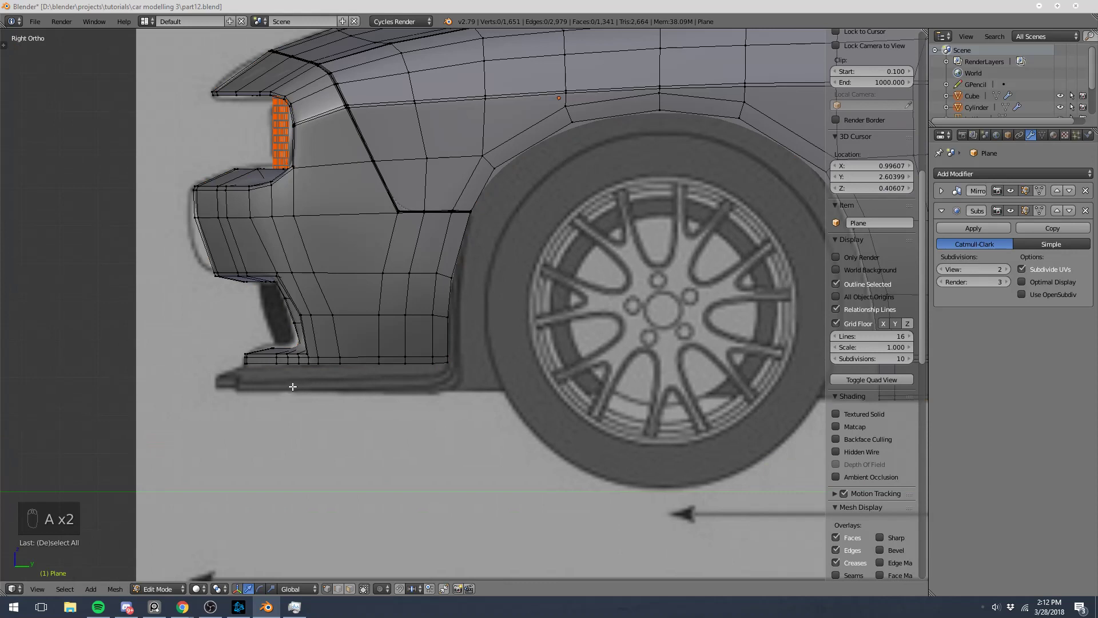
{"action": "scroll", "coordinate": [281, 380], "scroll_direction": "up", "scroll_amount": 1}
{"action": "right_click", "coordinate": [198, 377]}
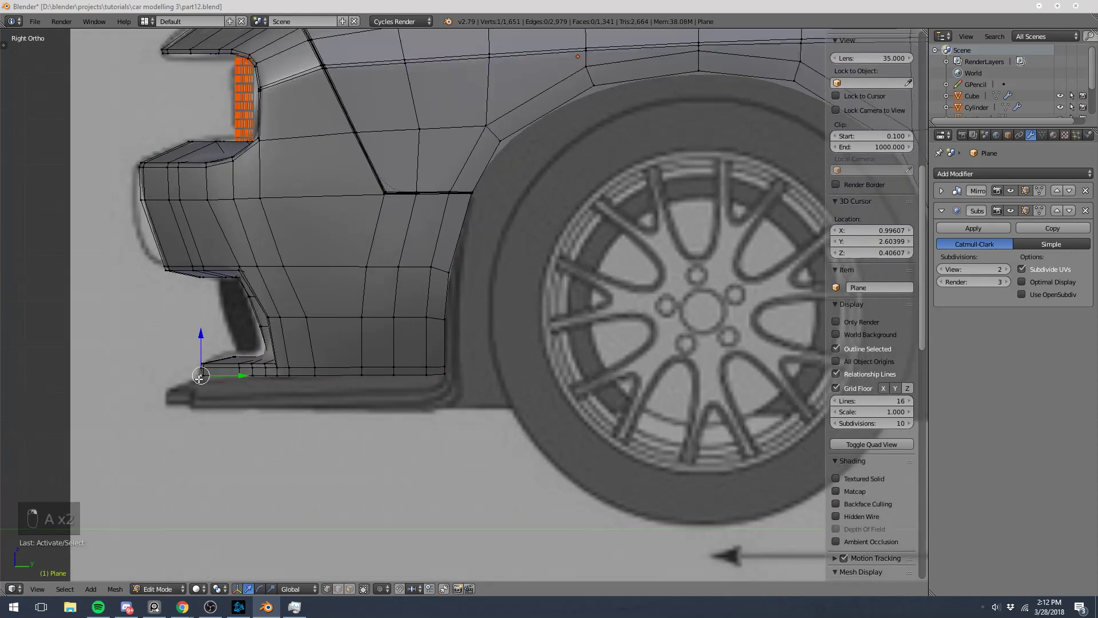
{"action": "right_click", "coordinate": [232, 374], "text": "alt"}
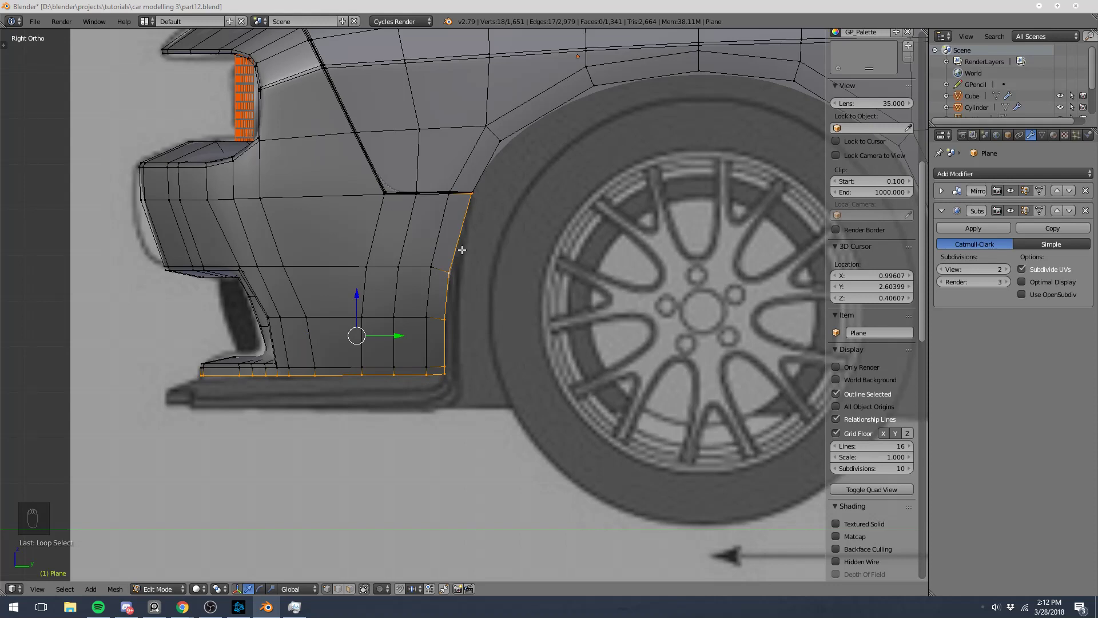
- Add the narrow face strip beside the wheel arch to the selection, duplicate it in place and hide all other geometry
{"action": "right_click", "coordinate": [432, 283], "text": "alt+shift"}
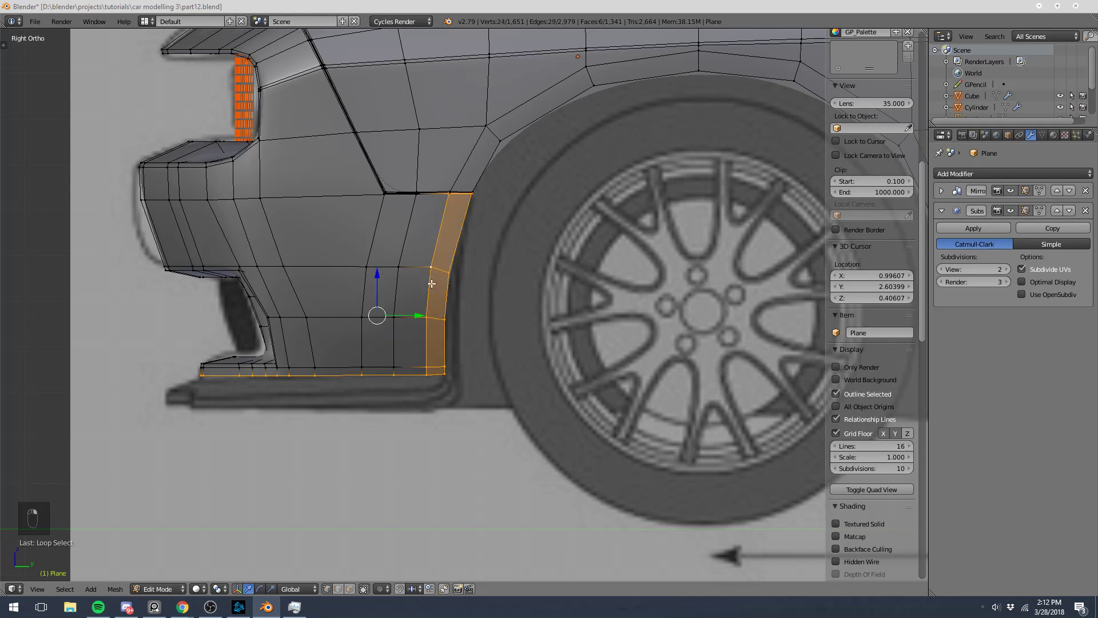
{"action": "key", "text": "ctrl+z"}
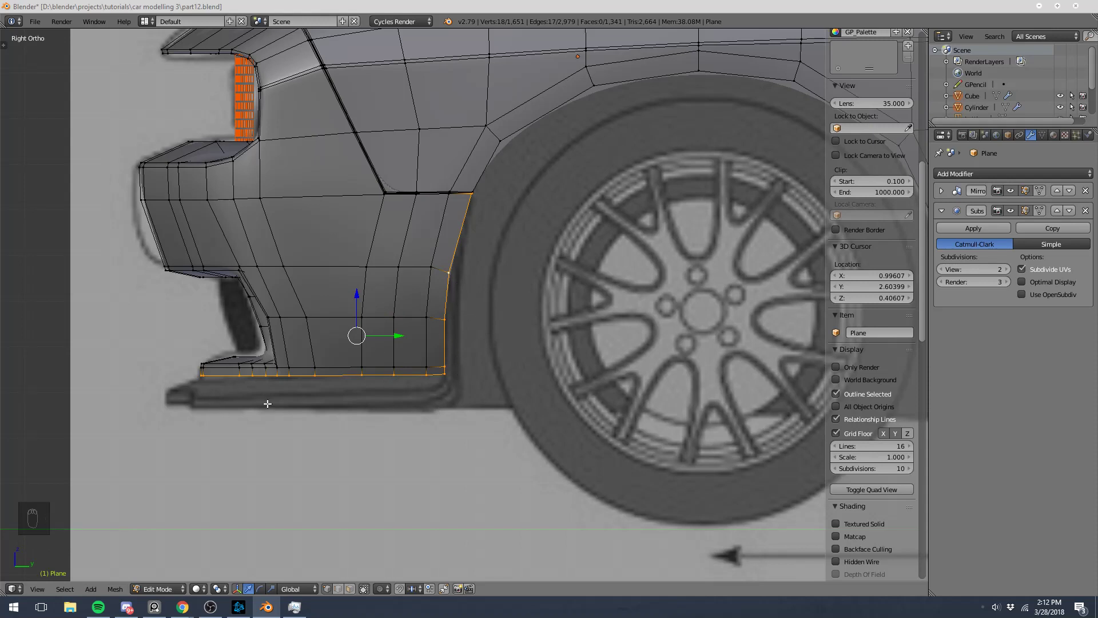
{"action": "middle_click_drag", "start_coordinate": [530, 434], "coordinate": [540, 358], "text": "shift"}
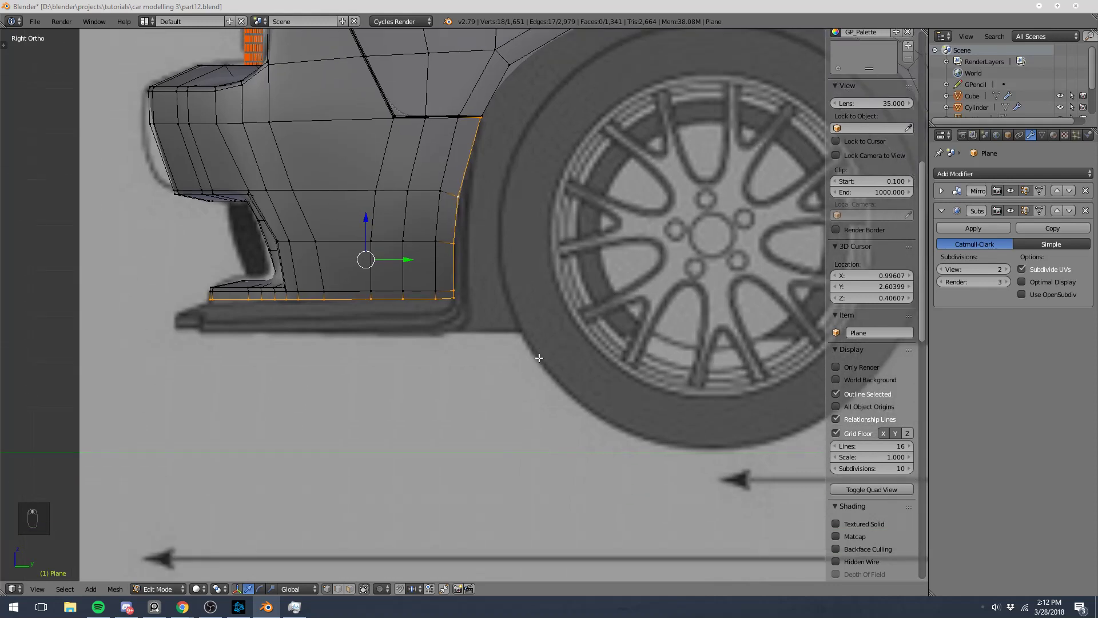
{"action": "right_click", "coordinate": [431, 265], "text": "alt+shift"}
{"action": "key", "text": "shift+d"}
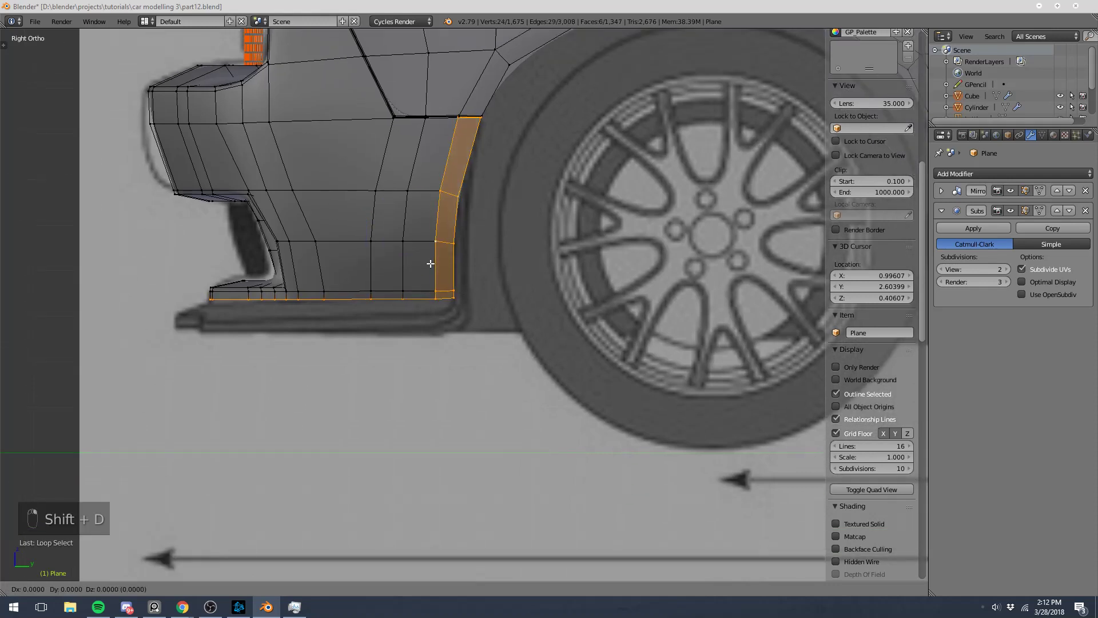
{"action": "right_click", "coordinate": [405, 303]}
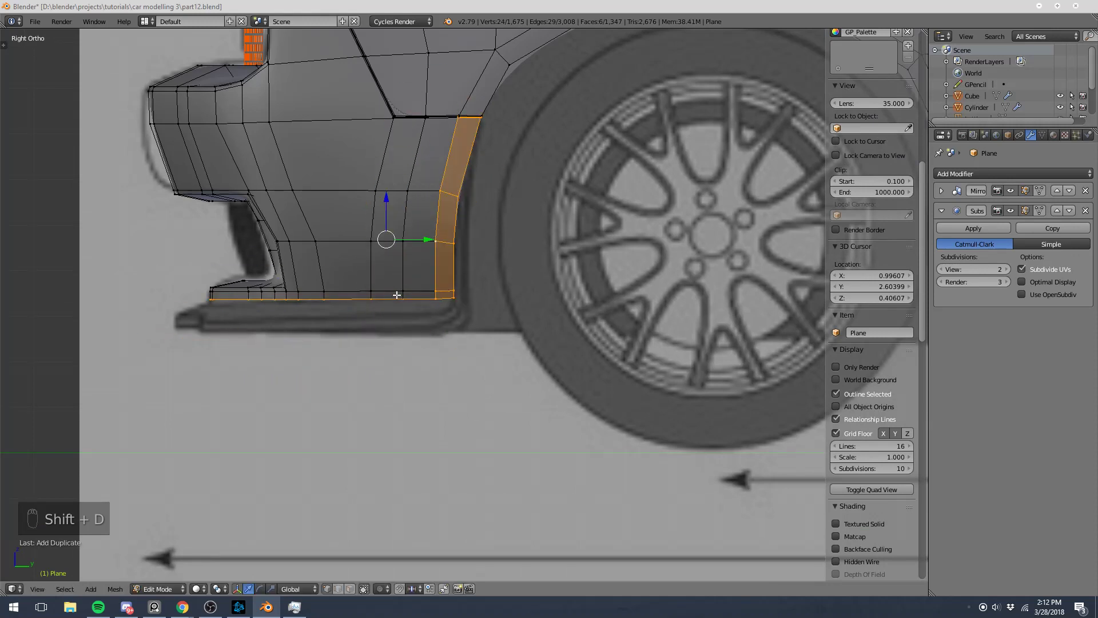
{"action": "key", "text": "ctrl+i"}
{"action": "key", "text": "h"}
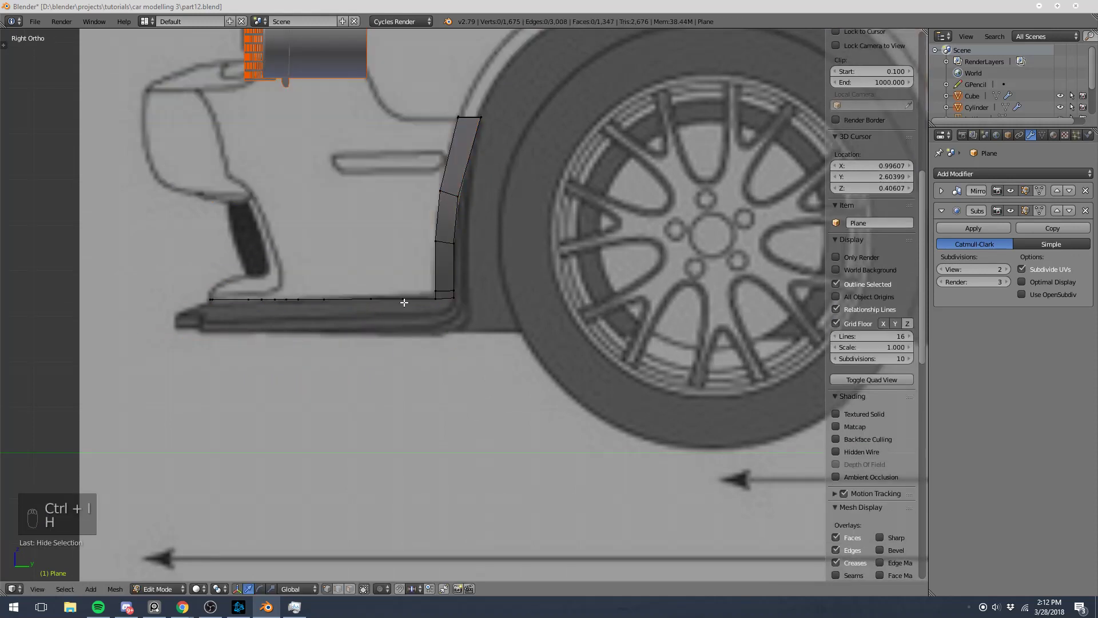
- Check the front bumper in Object Mode, then return to Edit Mode in the right side view with nothing selected
{"action": "middle_click_drag", "start_coordinate": [405, 302], "coordinate": [520, 301]}
{"action": "key", "text": "Tab"}
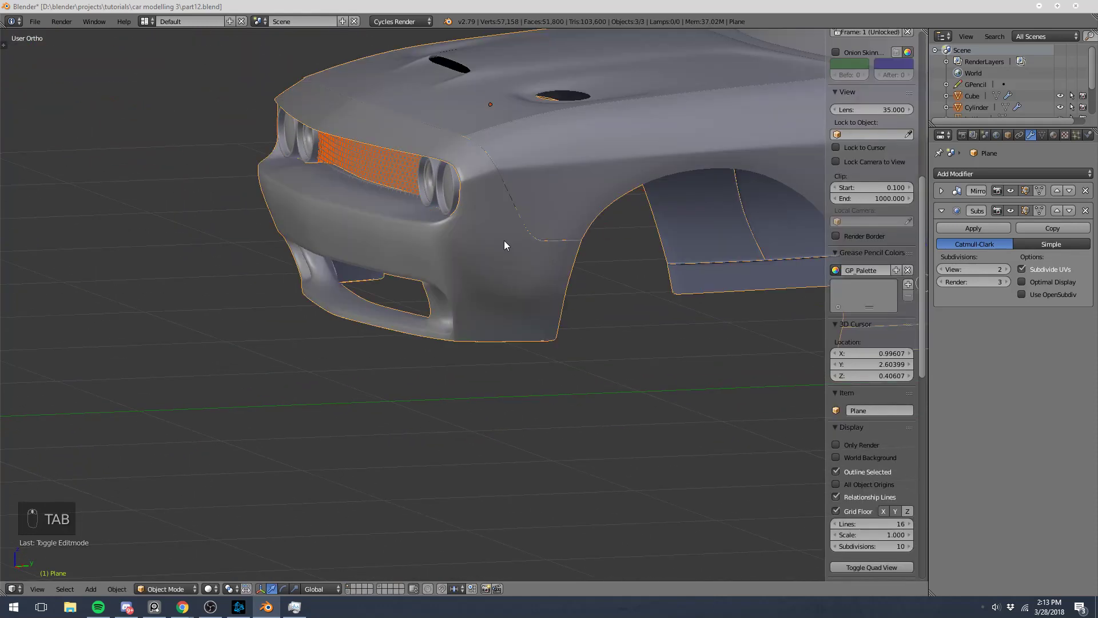
{"action": "key", "text": "Tab"}
{"action": "key", "text": "a"}
{"action": "key", "text": "a"}
{"action": "key", "text": "a"}
{"action": "key", "text": "KP_3"}
{"action": "key", "text": "a"}
{"action": "key", "text": "a"}
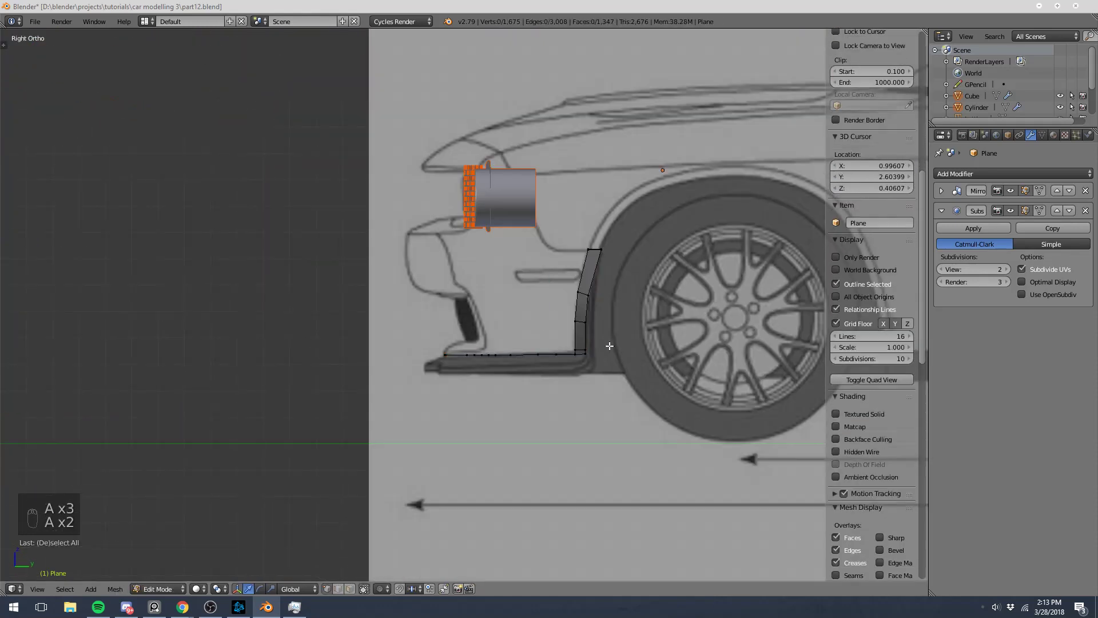
- Duplicate the bottom edge chain and move the copy down along global Z to the base of the blueprint's front lip
{"action": "scroll", "coordinate": [521, 319], "scroll_direction": "up", "scroll_amount": 3}
{"action": "scroll", "coordinate": [521, 318], "scroll_direction": "down", "scroll_amount": 3}
{"action": "middle_click_drag", "start_coordinate": [521, 319], "coordinate": [489, 292]}
{"action": "scroll", "coordinate": [519, 331], "scroll_direction": "up", "scroll_amount": 4}
{"action": "scroll", "coordinate": [365, 365], "scroll_direction": "down", "scroll_amount": 1}
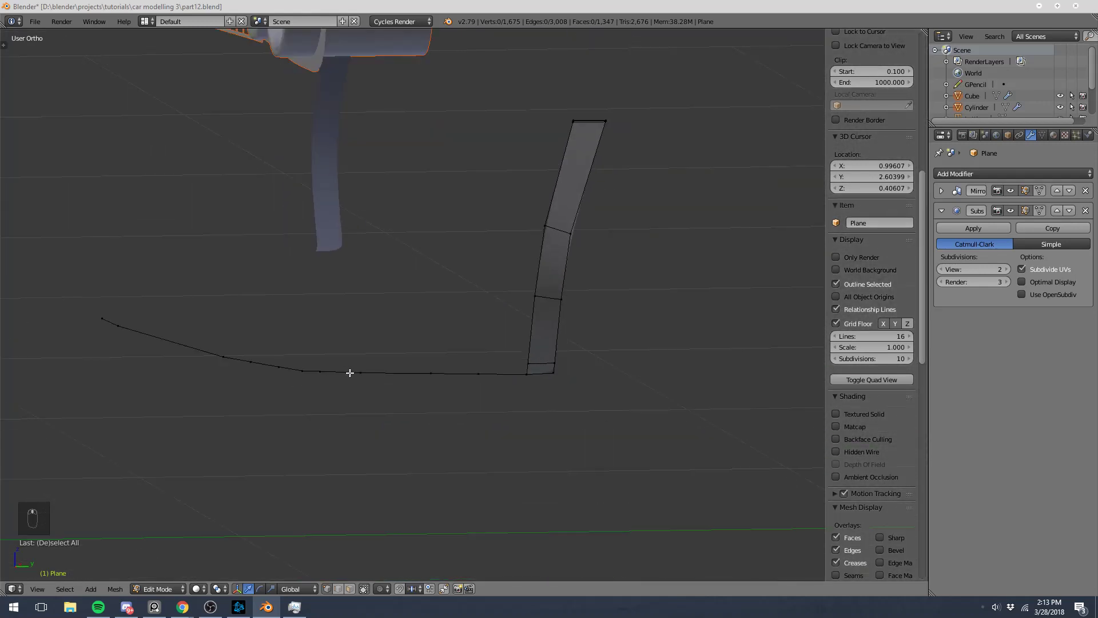
{"action": "right_click", "coordinate": [350, 372], "text": "alt"}
{"action": "key", "text": "KP_3"}
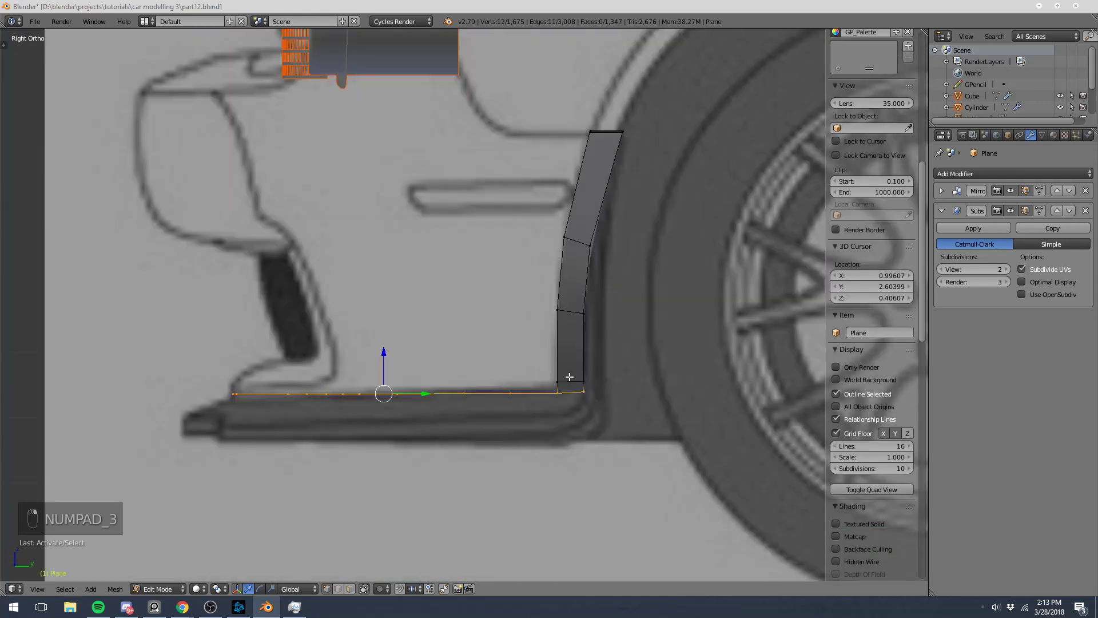
{"action": "key", "text": "shift+d"}
{"action": "key", "text": "z"}
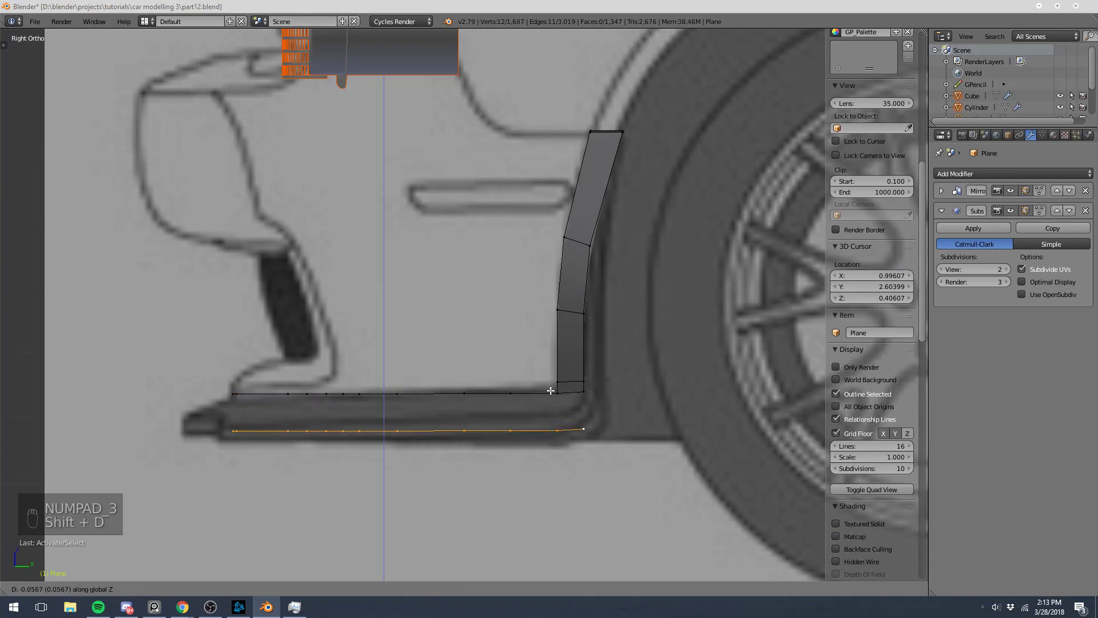
{"action": "left_click", "coordinate": [545, 443]}
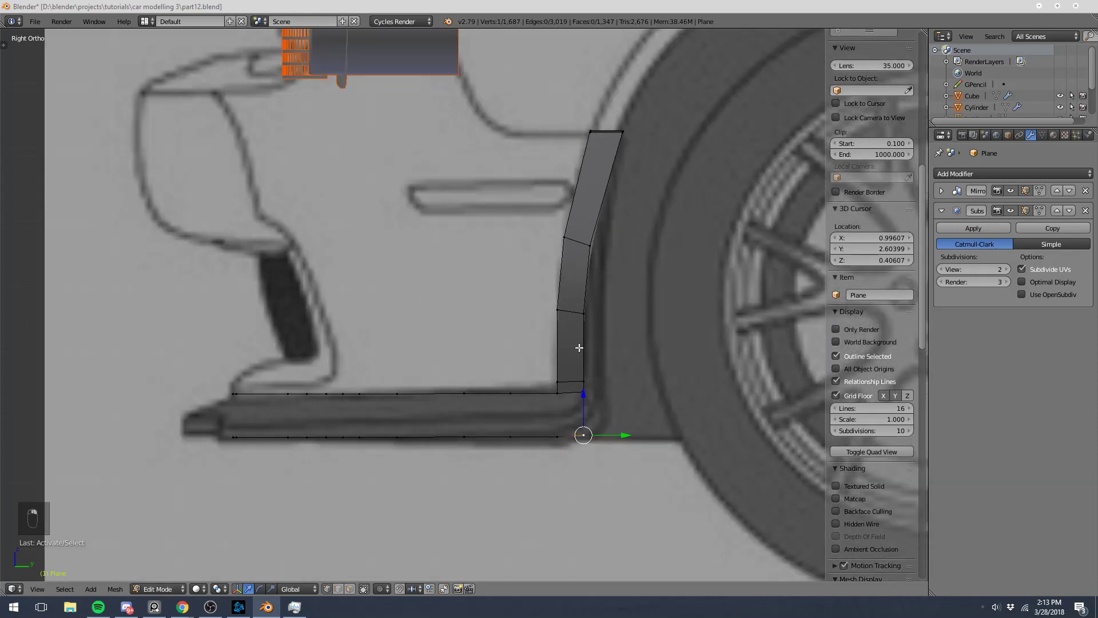
- Clear the selection, switch to the browser to examine the front lip in the reference photo, and return to Blender
{"action": "key", "text": "a"}
{"action": "key", "text": "z"}
{"action": "key", "text": "z"}
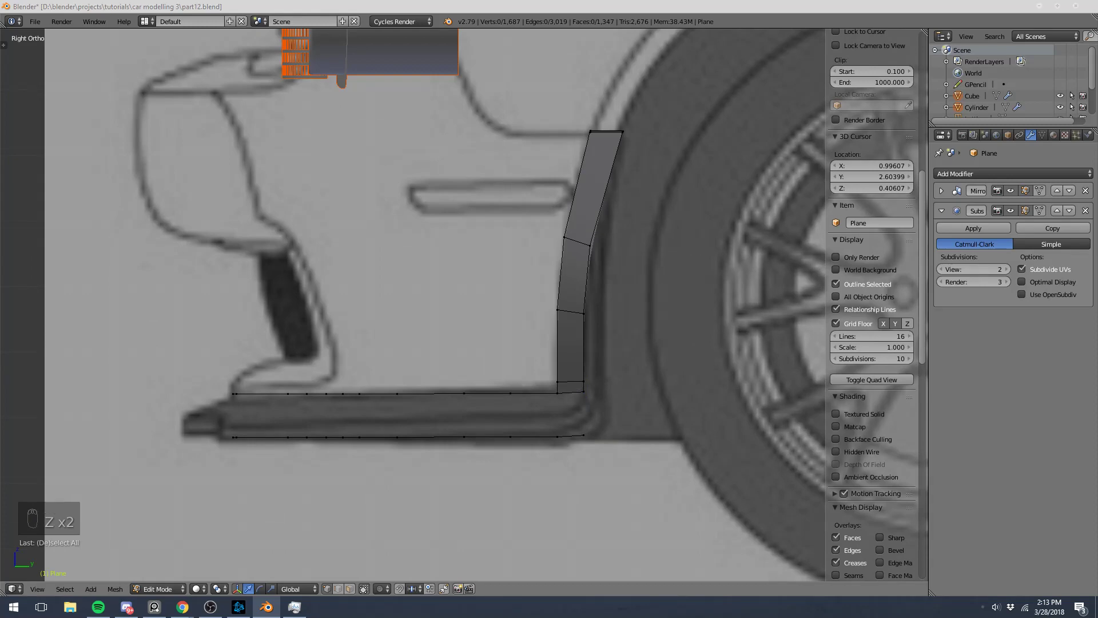
{"action": "key", "text": "alt+Tab"}
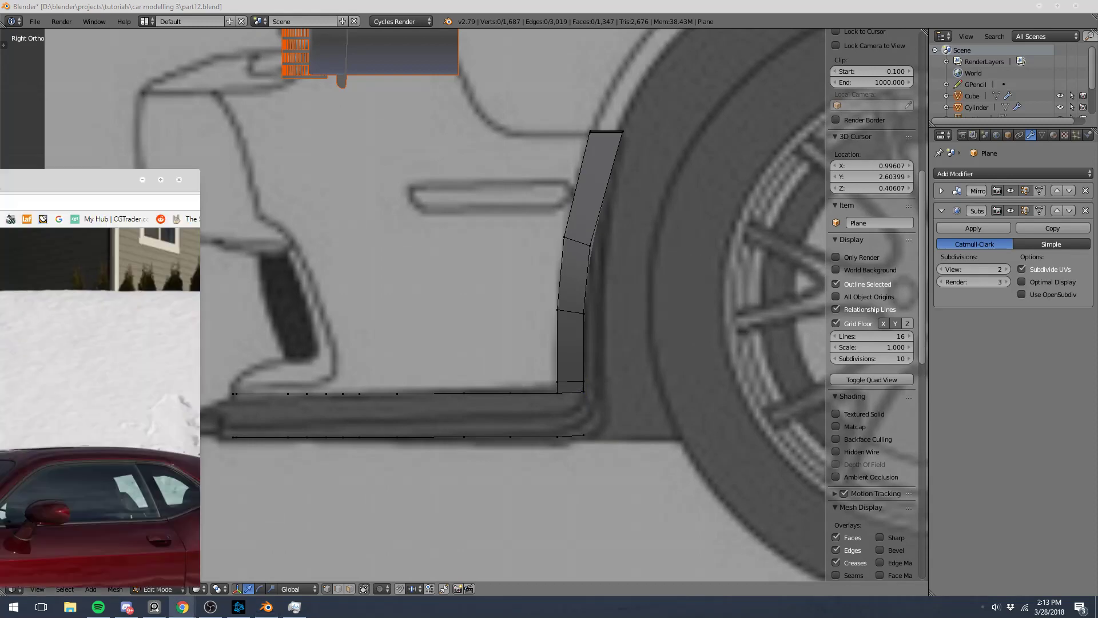
{"action": "left_click", "coordinate": [301, 426]}
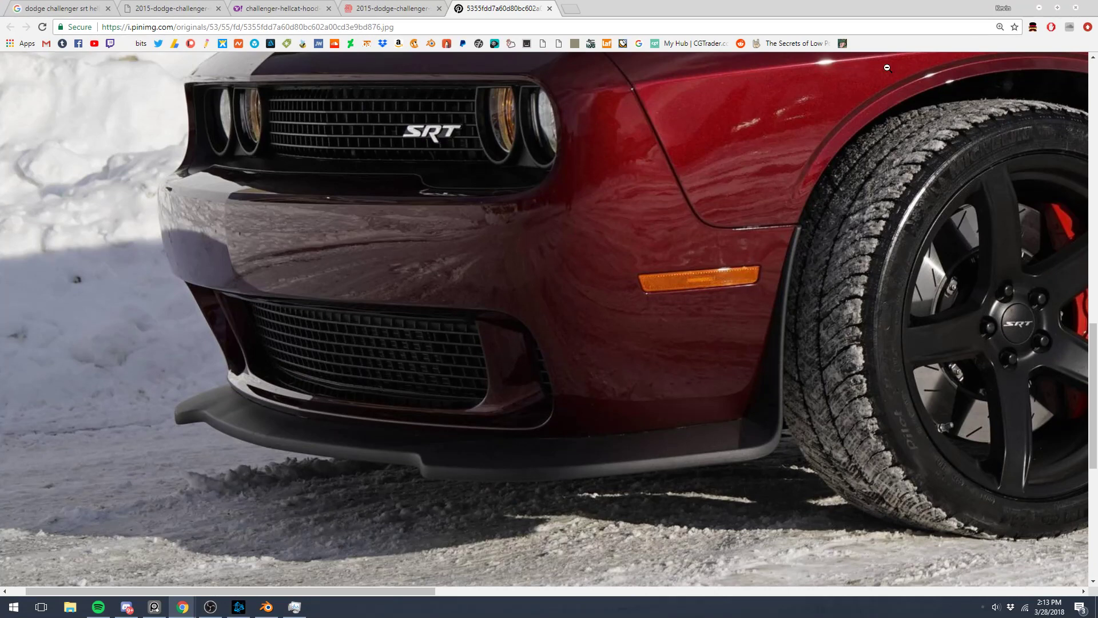
{"action": "key", "text": "alt+Tab"}
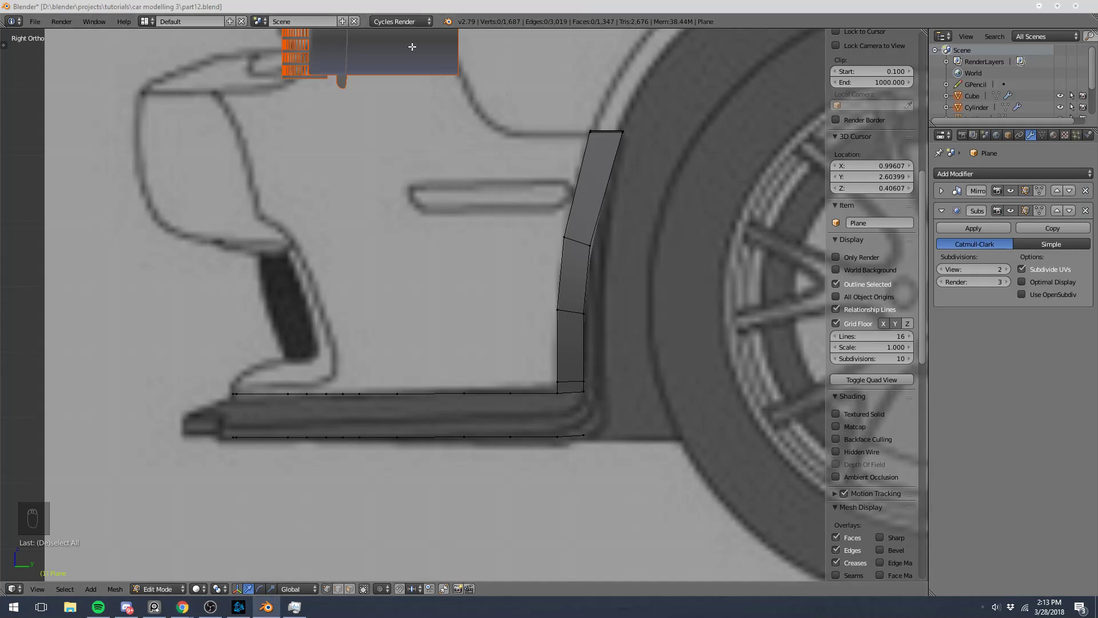
- Compare the two front lip edge chains with the blueprints in perspective, top and right side views
{"action": "scroll", "coordinate": [437, 162], "scroll_direction": "up", "scroll_amount": 3}
{"action": "middle_click_drag", "start_coordinate": [355, 179], "coordinate": [380, 298]}
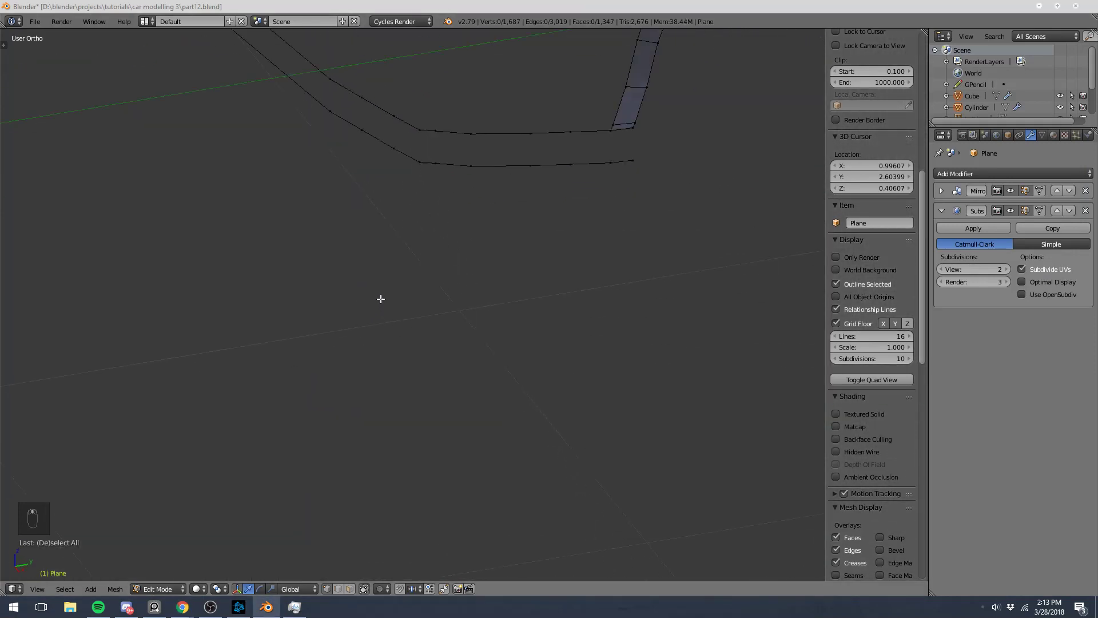
{"action": "key", "text": "KP_7"}
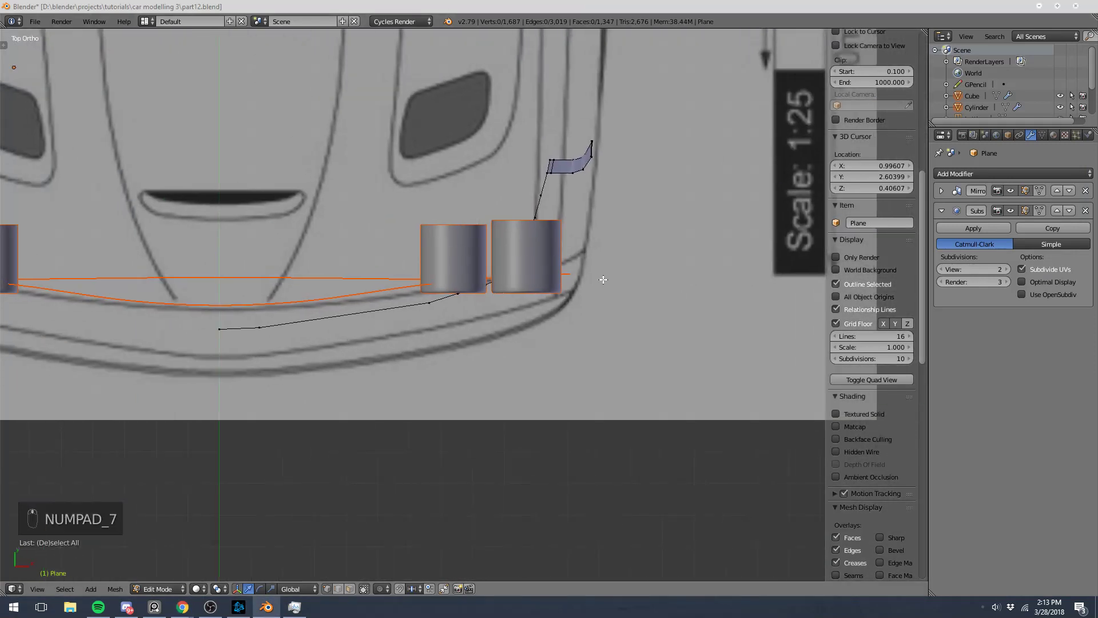
{"action": "key", "text": "KP_3"}
{"action": "key", "text": "a"}
{"action": "scroll", "coordinate": [487, 252], "scroll_direction": "up", "scroll_amount": 5}
{"action": "key", "text": "a"}
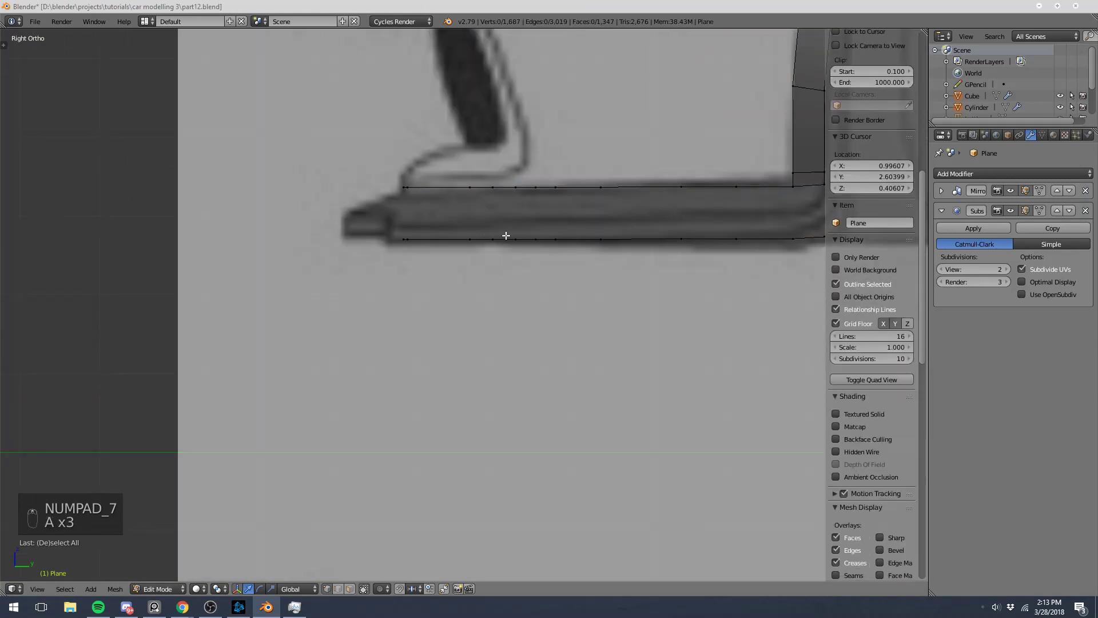
{"action": "scroll", "coordinate": [652, 226], "scroll_direction": "down", "scroll_amount": 3}
{"action": "middle_click_drag", "start_coordinate": [655, 226], "coordinate": [504, 264], "text": "shift"}
{"action": "key", "text": "b"}
{"action": "left_click_drag", "start_coordinate": [246, 287], "coordinate": [326, 295]}
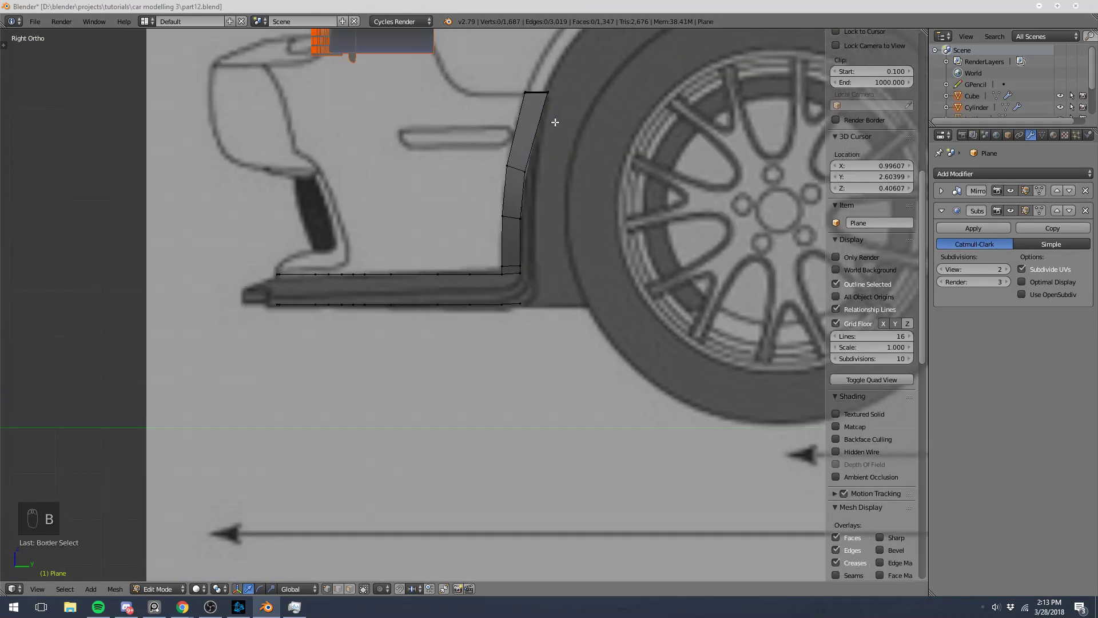
- Select the turned-in edge loops at the upper end of the wheel-arch strip and delete them
{"action": "right_click", "coordinate": [549, 94]}
{"action": "key", "text": "KP_Decimal"}
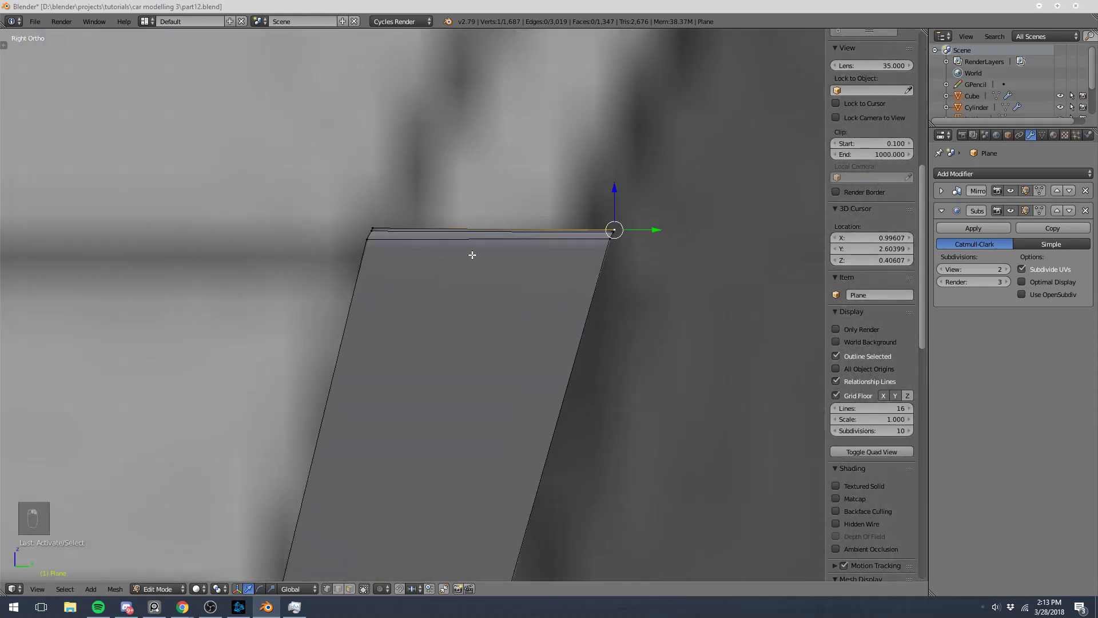
{"action": "right_click", "coordinate": [410, 228], "text": "alt"}
{"action": "right_click", "coordinate": [411, 232], "text": "alt+shift"}
{"action": "key", "text": "x"}
{"action": "left_click", "coordinate": [413, 236]}
{"action": "scroll", "coordinate": [422, 249], "scroll_direction": "down", "scroll_amount": 11}
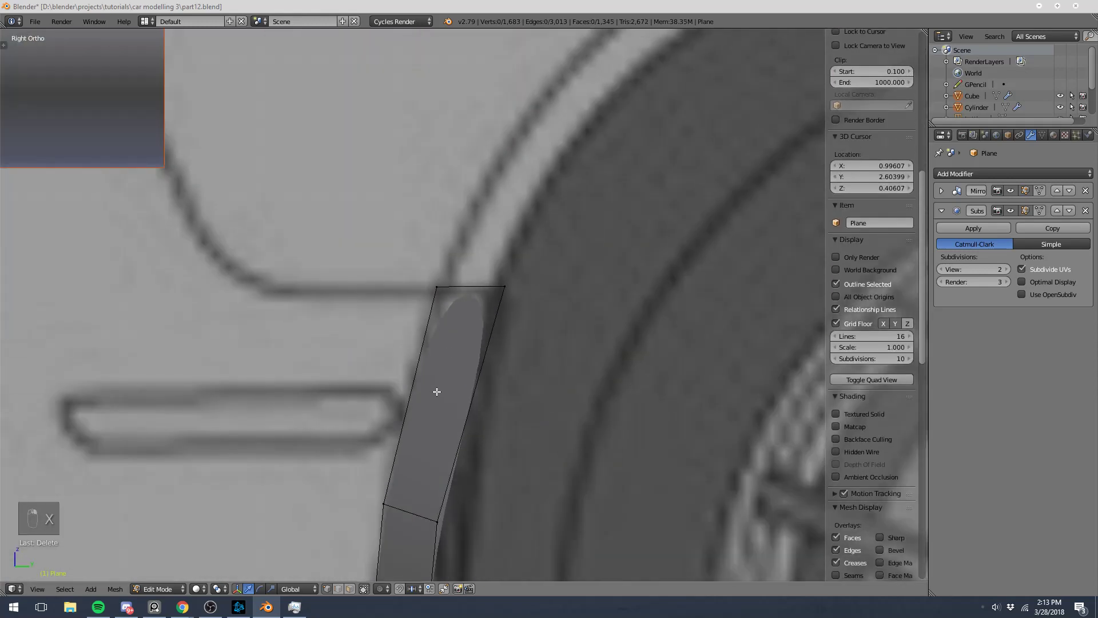
- Join the lower corner vertex of the wheel-arch strip to the end vertex of the lowered edge chain with an edge
{"action": "middle_click_drag", "start_coordinate": [417, 403], "coordinate": [518, 228], "text": "shift"}
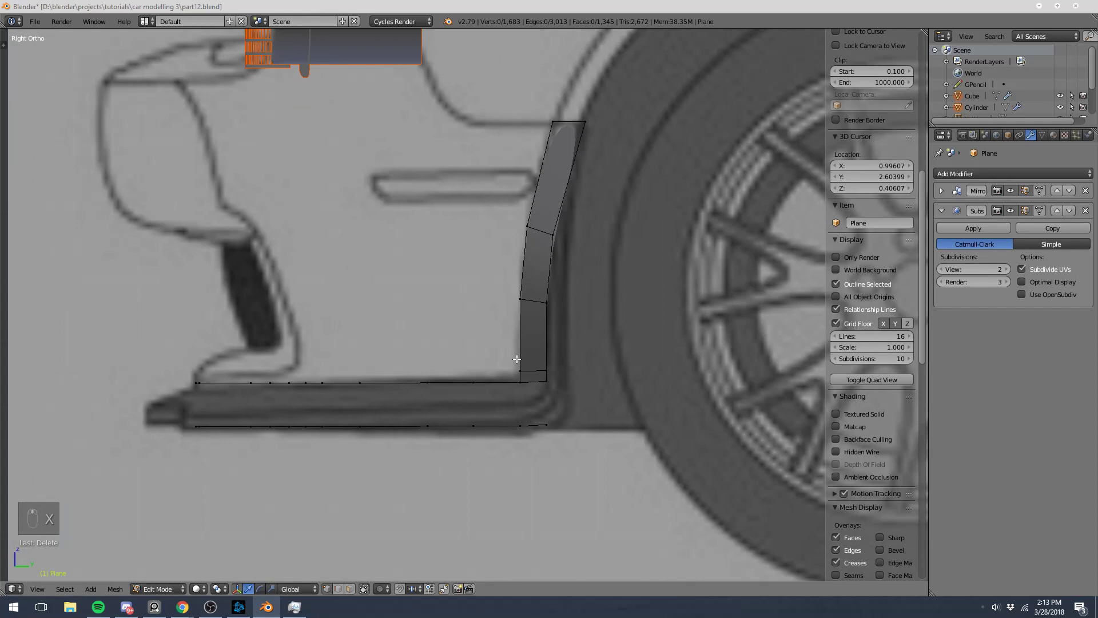
{"action": "right_click", "coordinate": [546, 380]}
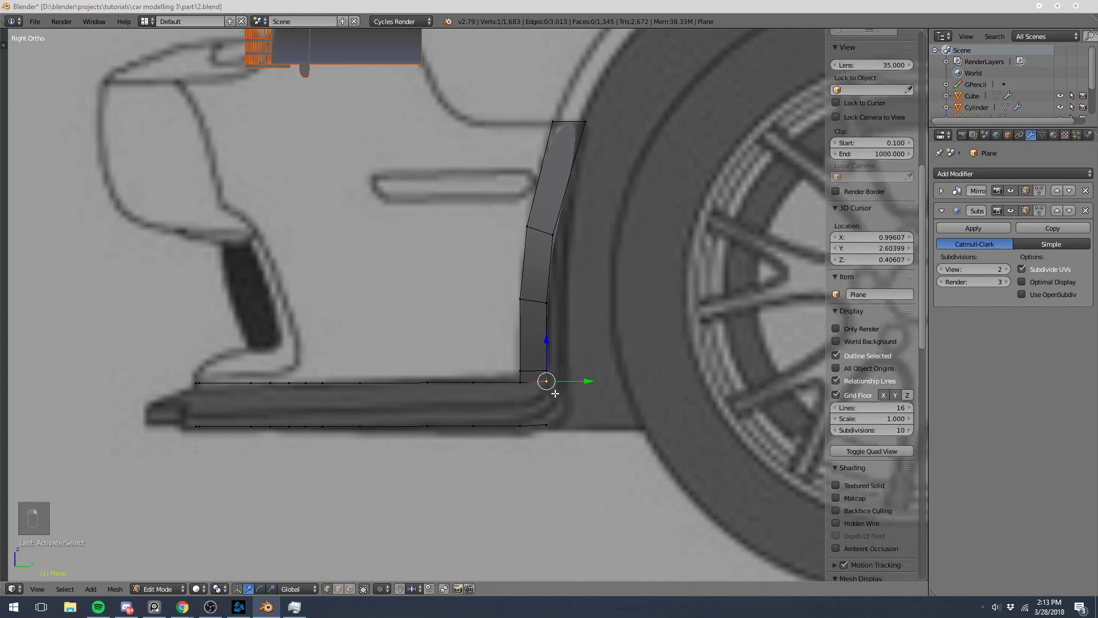
{"action": "right_click", "coordinate": [546, 425], "text": "shift"}
{"action": "key", "text": "f"}
{"action": "middle_click_drag", "start_coordinate": [548, 430], "coordinate": [632, 335], "text": "shift"}
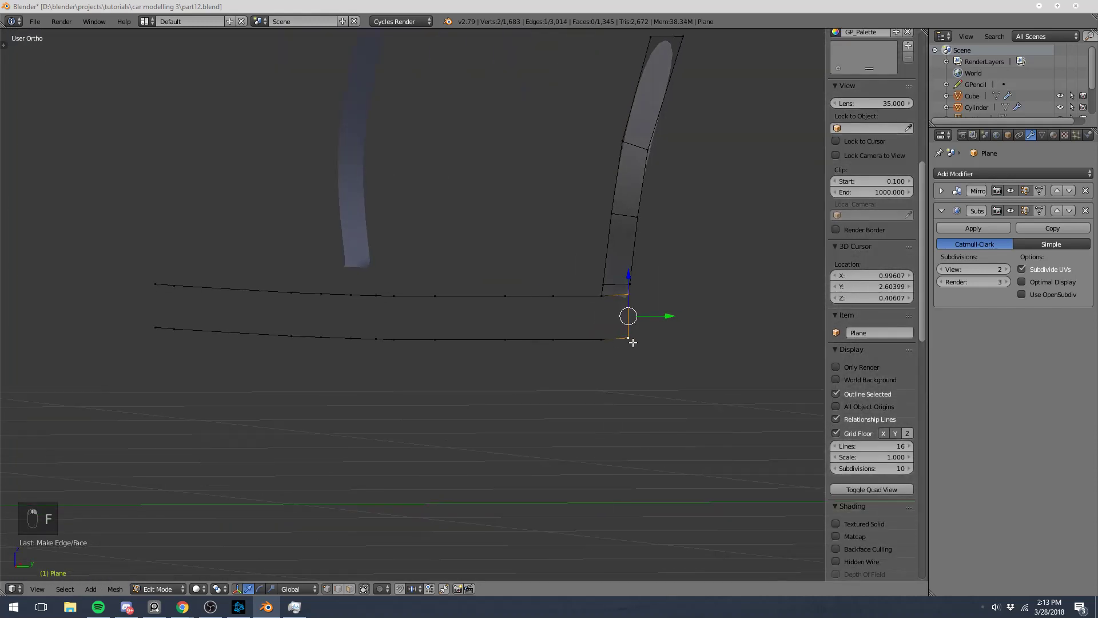
- Select the lowered edge chain and move it outward along X to the lip's outer corner in the front blueprint
{"action": "key", "text": "b"}
{"action": "left_click_drag", "start_coordinate": [104, 315], "coordinate": [771, 411]}
{"action": "key", "text": "KP_1"}
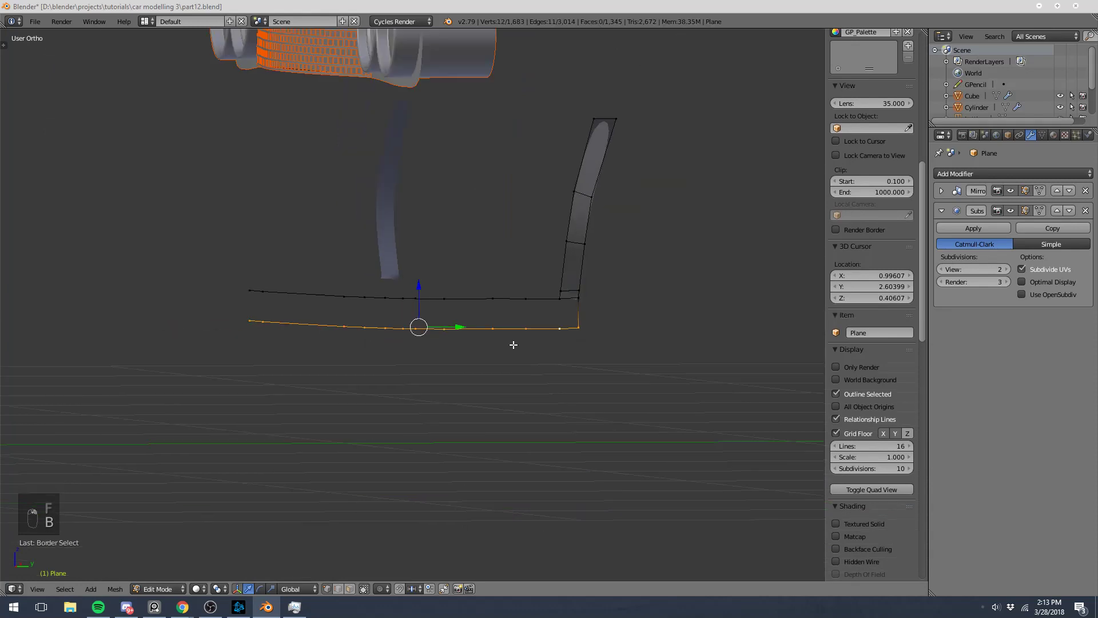
{"action": "middle_click_drag", "start_coordinate": [648, 306], "coordinate": [572, 333], "text": "shift"}
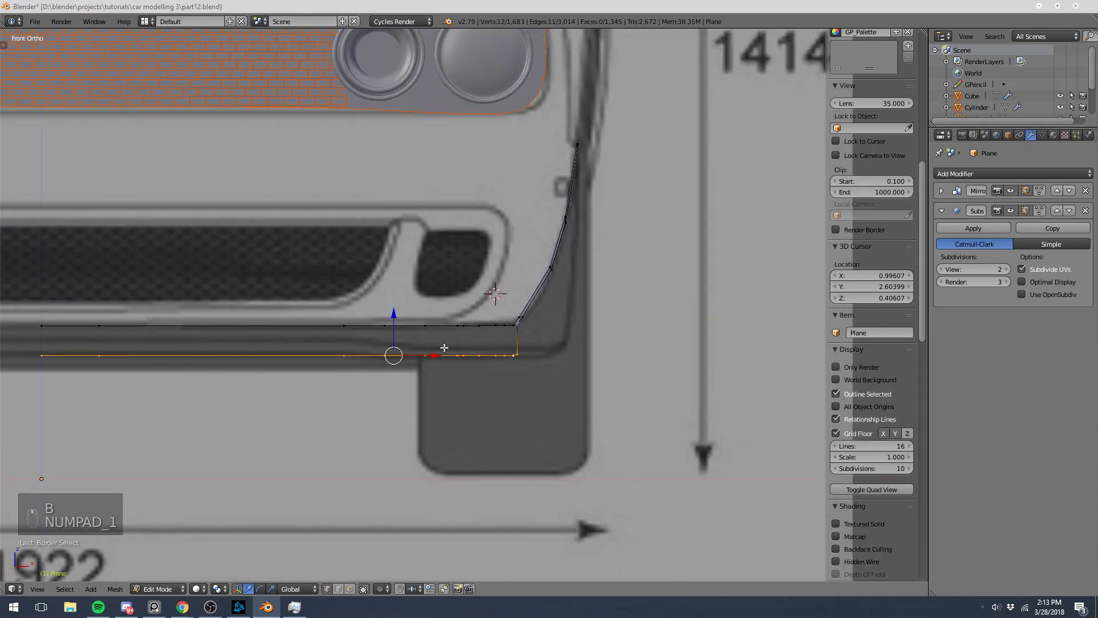
{"action": "left_click_drag", "start_coordinate": [436, 354], "coordinate": [474, 356]}
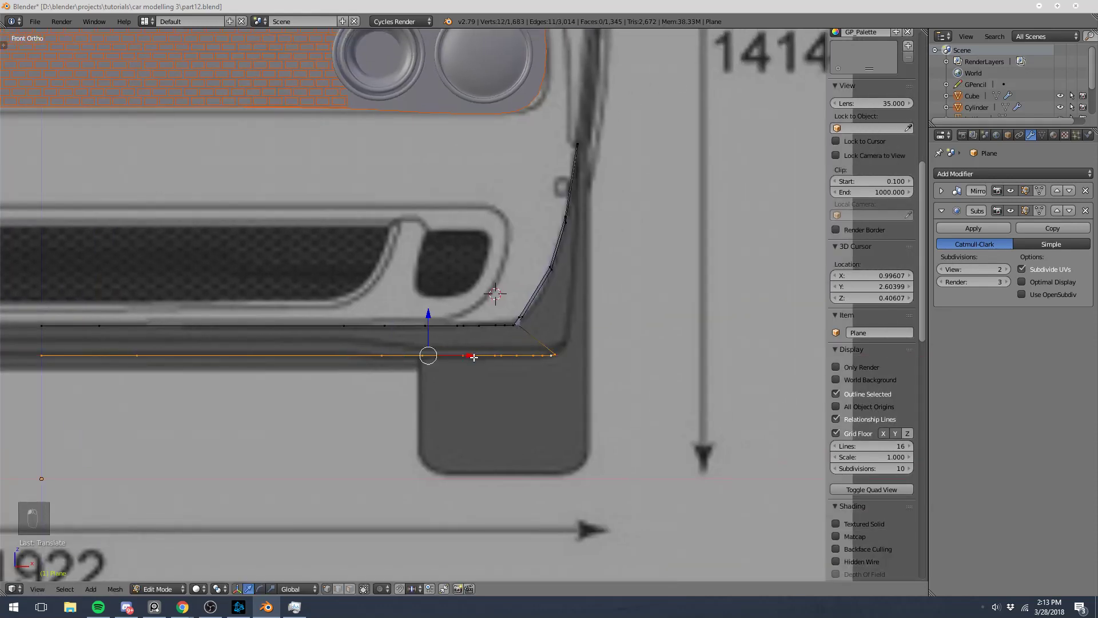
- Keep only the front section of the lowered edge chain selected and move it forward along Y toward the lip in the side blueprint
{"action": "middle_click_drag", "start_coordinate": [506, 337], "coordinate": [366, 384]}
{"action": "key", "text": "b"}
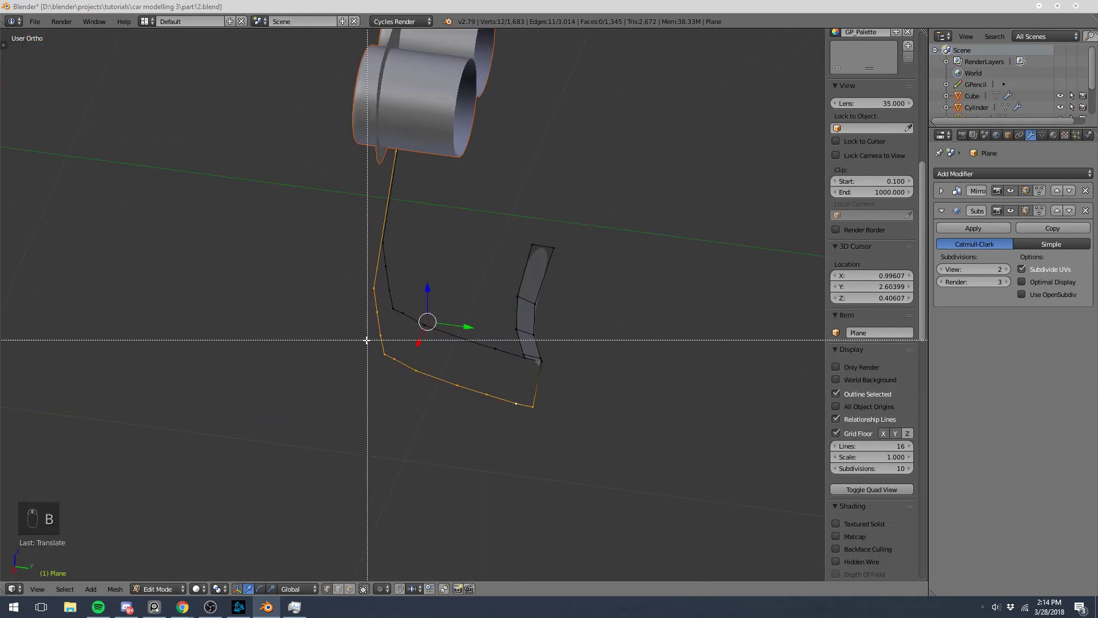
{"action": "middle_click_drag", "start_coordinate": [366, 340], "coordinate": [618, 504]}
{"action": "key", "text": "KP_3"}
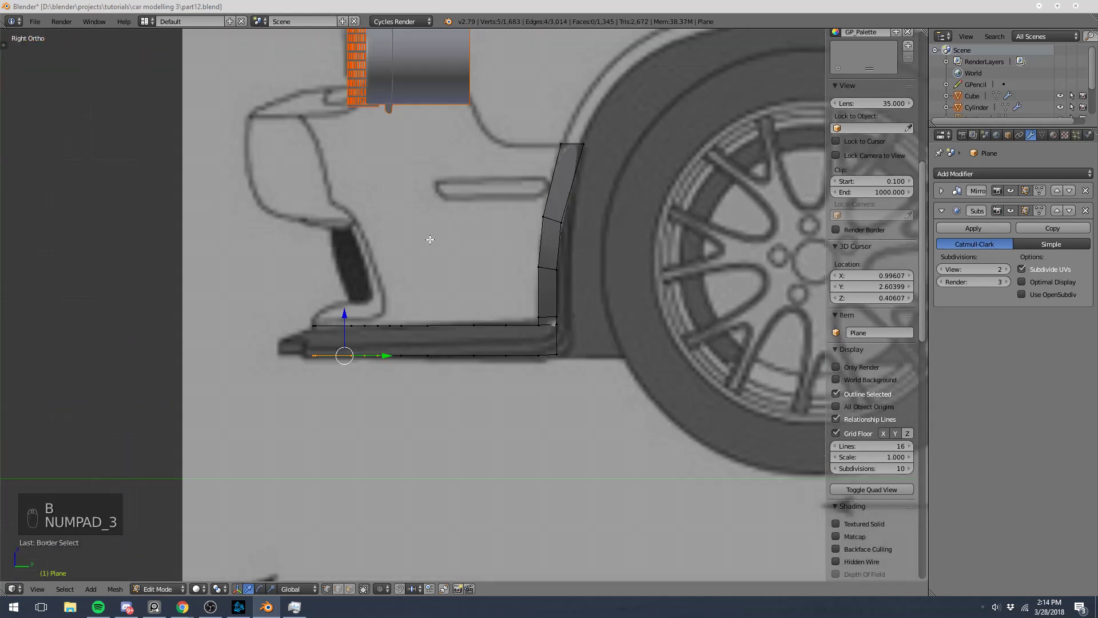
{"action": "left_click_drag", "start_coordinate": [390, 355], "coordinate": [364, 350]}
{"action": "middle_click_drag", "start_coordinate": [370, 346], "coordinate": [399, 388]}
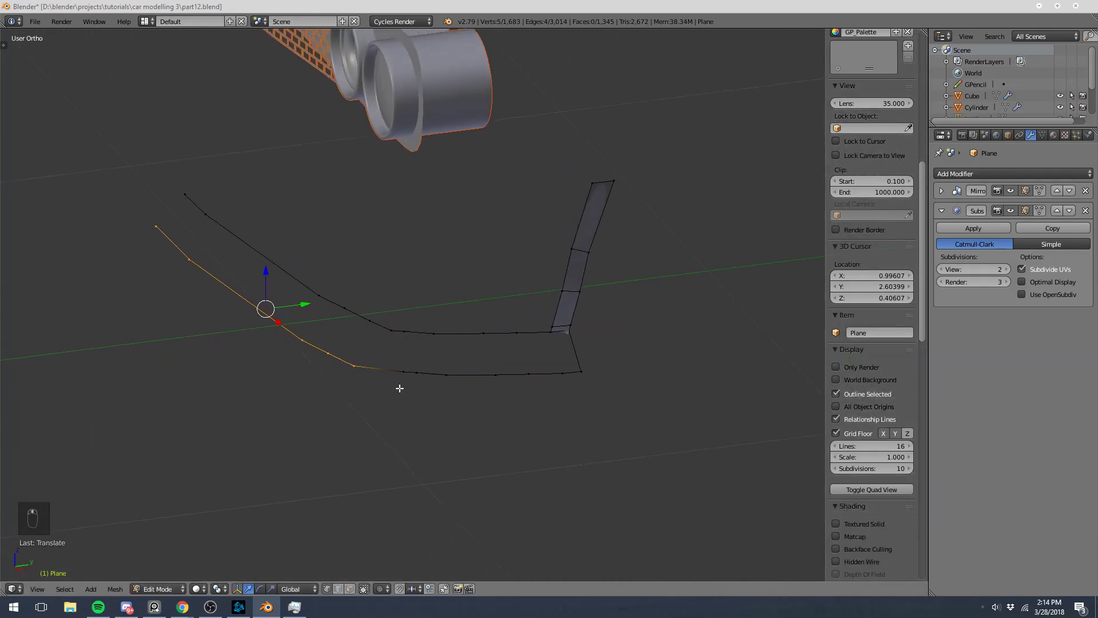
- Select the three vertices of the lowered chain nearest the centre line and move them forward along Y in the side view
{"action": "key", "text": "z"}
{"action": "key", "text": "KP_7"}
{"action": "key", "text": "z"}
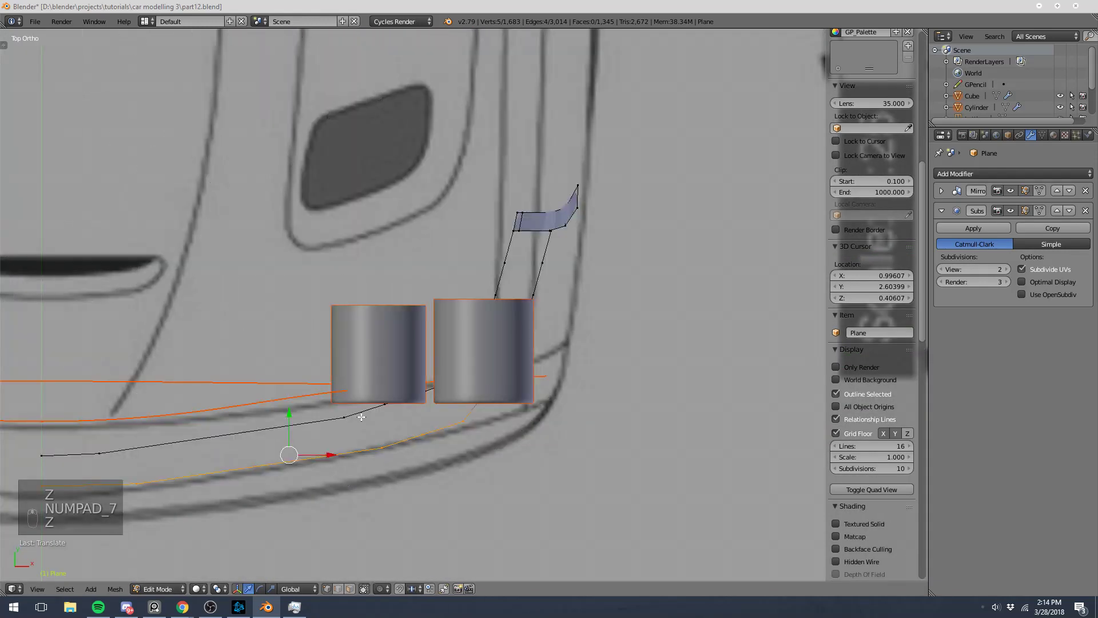
{"action": "middle_click_drag", "start_coordinate": [356, 415], "coordinate": [353, 369]}
{"action": "key", "text": "KP_1"}
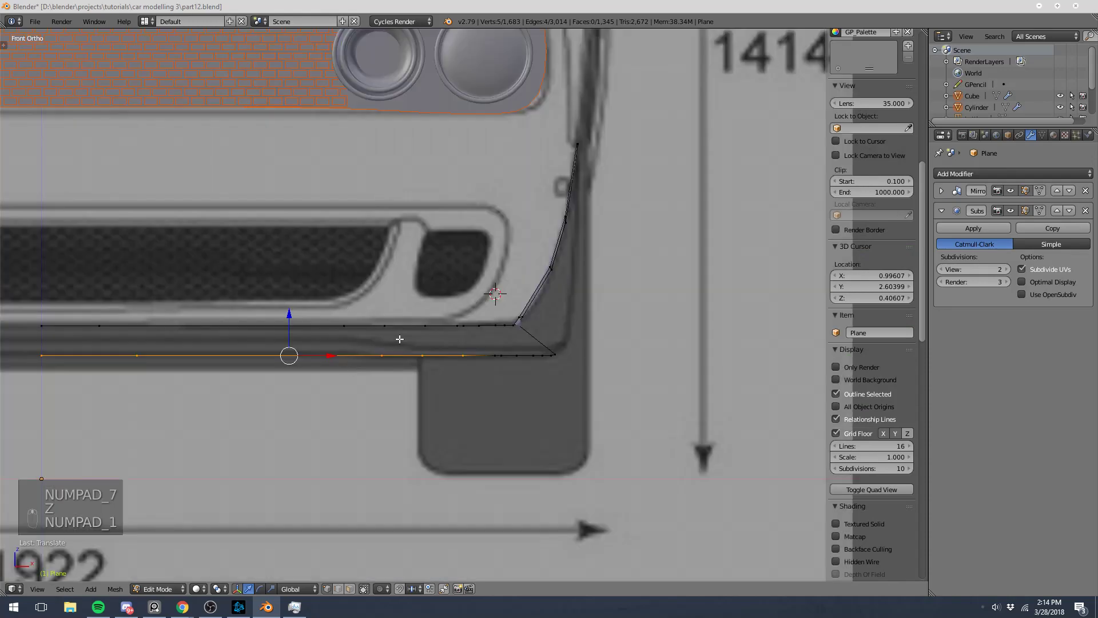
{"action": "middle_click_drag", "start_coordinate": [400, 338], "coordinate": [394, 371], "text": "shift"}
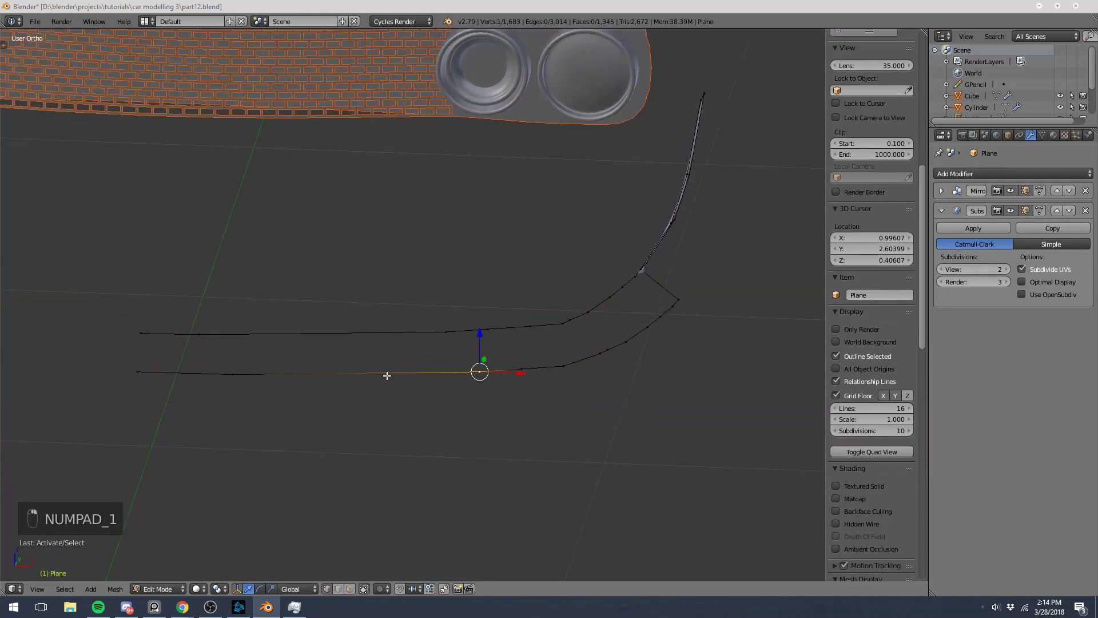
{"action": "right_click", "coordinate": [159, 370]}
{"action": "right_click", "coordinate": [142, 371], "text": "shift"}
{"action": "middle_click_drag", "start_coordinate": [231, 353], "coordinate": [158, 393]}
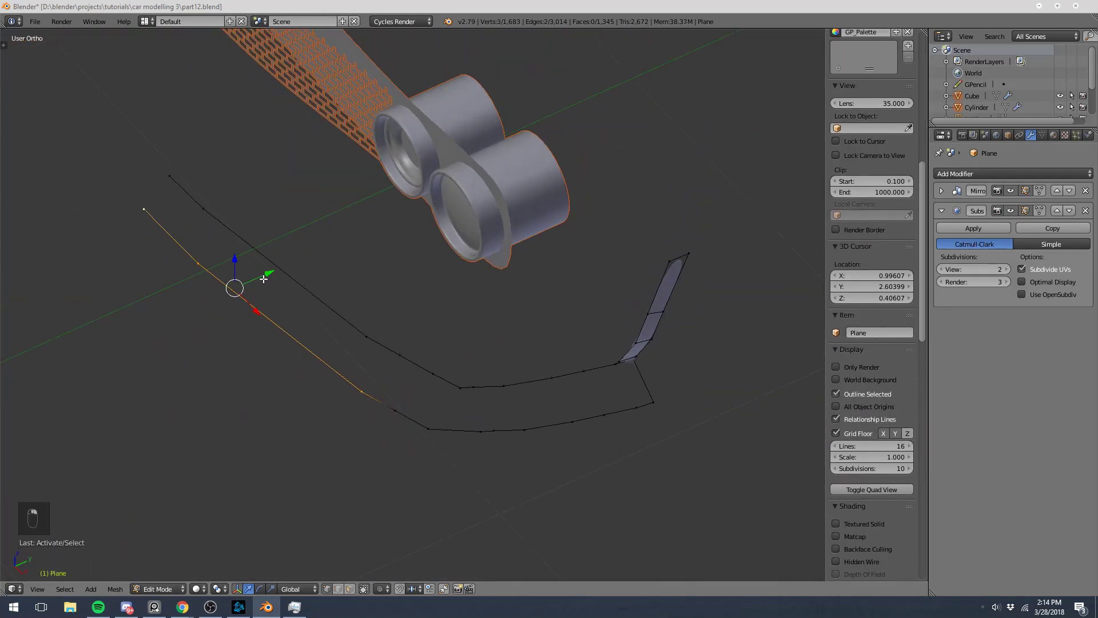
{"action": "key", "text": "KP_3"}
{"action": "left_click_drag", "start_coordinate": [350, 321], "coordinate": [351, 322]}
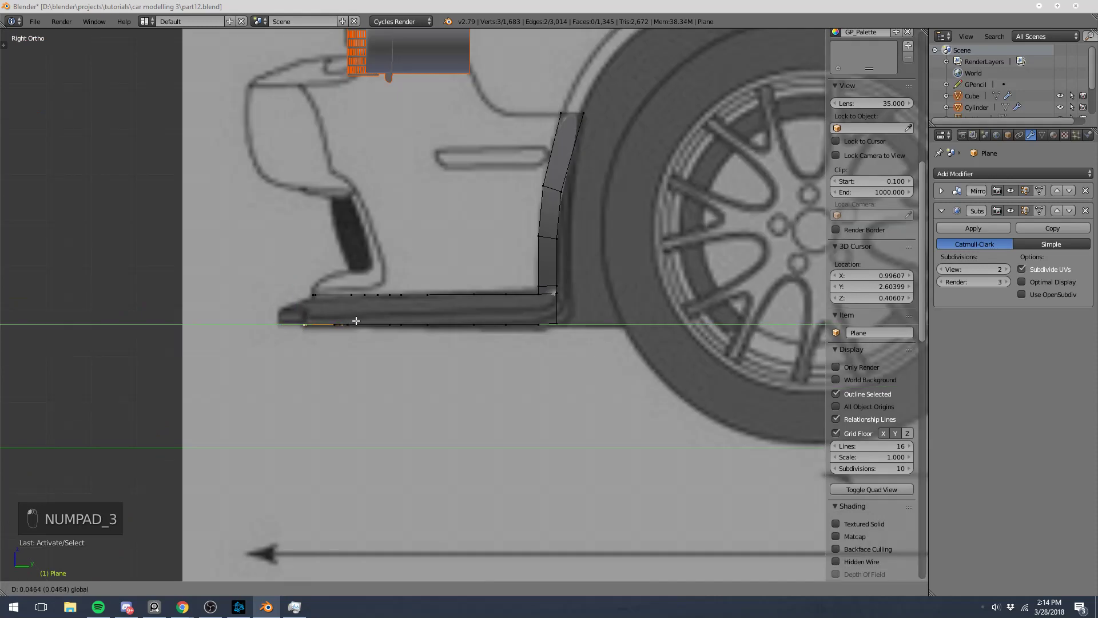
{"action": "left_click", "coordinate": [356, 321]}
- Check the shape of both lip edge chains against the whole car body, in perspective, and against the side blueprint
{"action": "mouse_move", "coordinate": [356, 321]}
{"action": "middle_mouse_down"}
{"action": "mouse_move", "coordinate": [343, 309]}
{"action": "mouse_move", "coordinate": [355, 294]}
{"action": "mouse_move", "coordinate": [427, 296]}
{"action": "mouse_move", "coordinate": [371, 307]}
{"action": "middle_mouse_up"}
{"action": "key", "text": "z"}
{"action": "scroll", "coordinate": [352, 297], "scroll_direction": "down", "scroll_amount": 3}
{"action": "key", "text": "Tab"}
{"action": "key", "text": "z"}
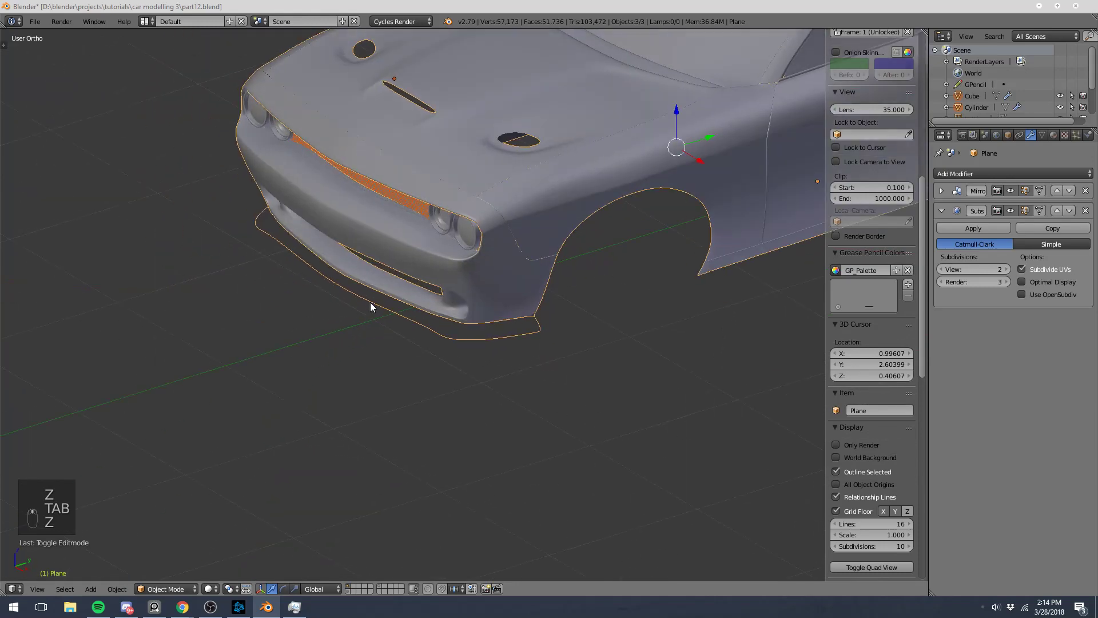
{"action": "key", "text": "Tab"}
{"action": "scroll", "coordinate": [466, 309], "scroll_direction": "up", "scroll_amount": 5}
{"action": "middle_click_drag", "start_coordinate": [598, 328], "coordinate": [533, 291]}
{"action": "key", "text": "a"}
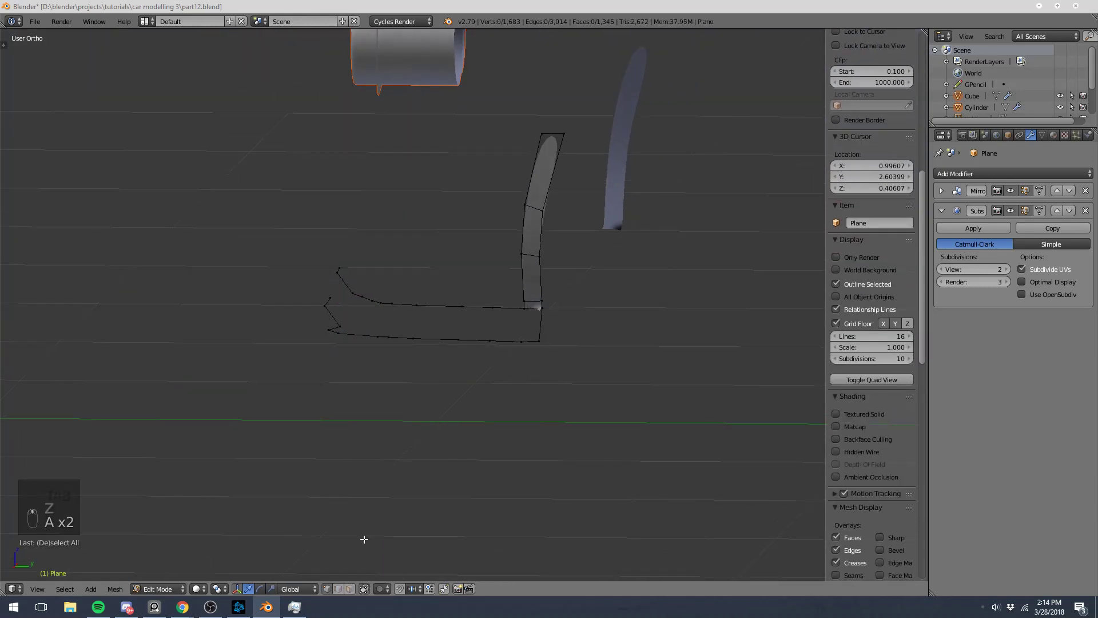
{"action": "middle_click_drag", "start_coordinate": [375, 444], "coordinate": [285, 318]}
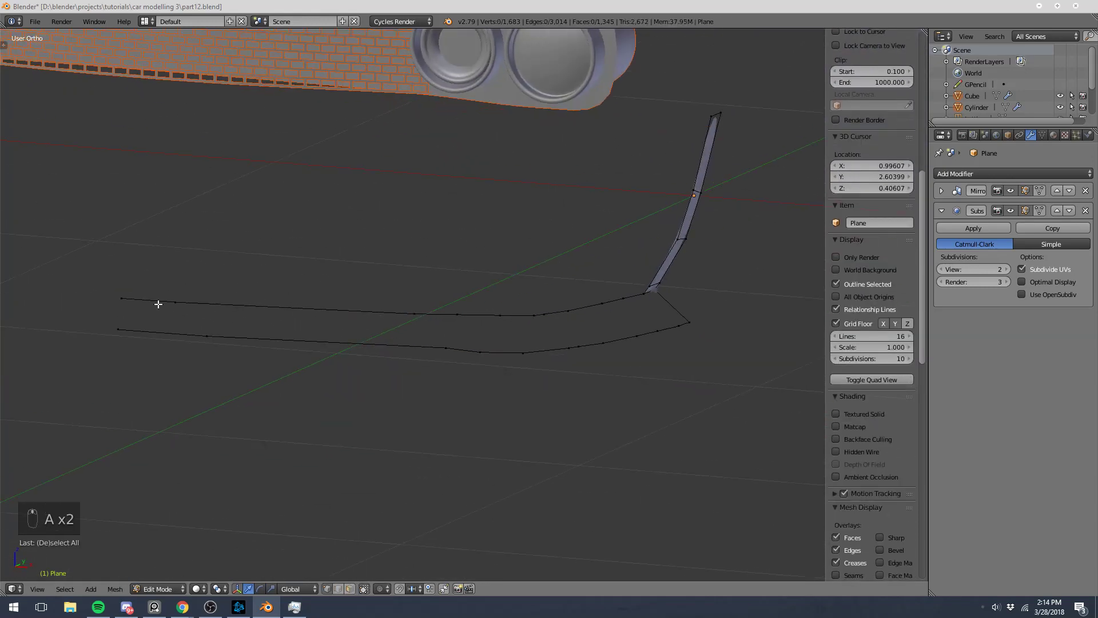
{"action": "key", "text": "KP_3"}
{"action": "middle_click_drag", "start_coordinate": [222, 298], "coordinate": [421, 299], "text": "shift"}
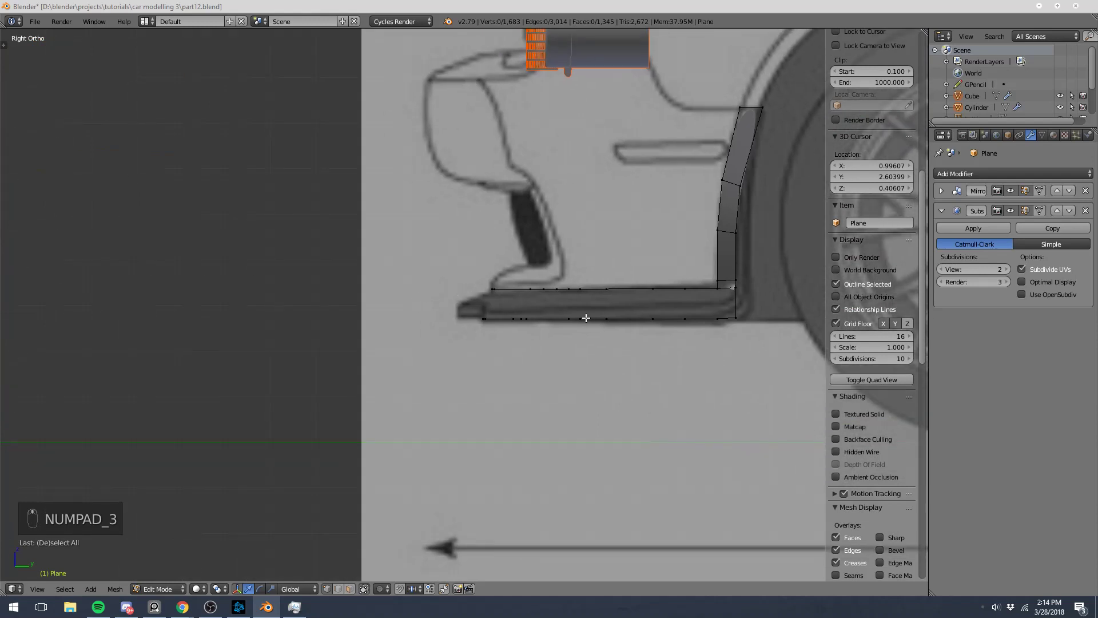
{"action": "middle_click_drag", "start_coordinate": [586, 317], "coordinate": [197, 366]}
- Select the lowered edge chain without its outer corner vertex and extrude it slightly upward in the side view
{"action": "right_click", "coordinate": [255, 356]}
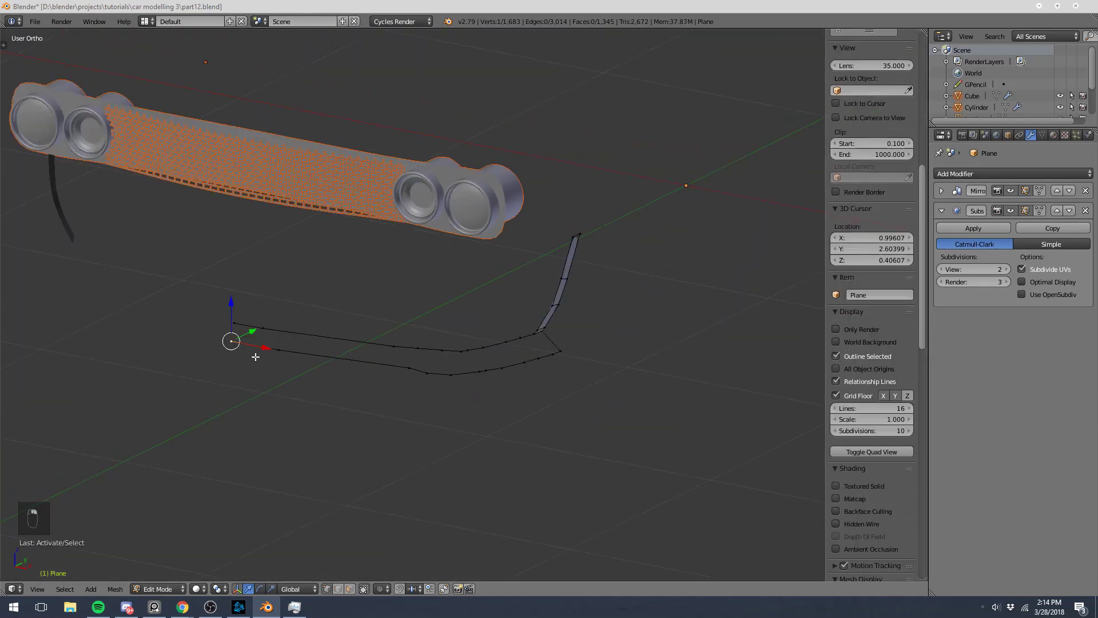
{"action": "right_click", "coordinate": [295, 348], "text": "shift"}
{"action": "right_click", "coordinate": [387, 357], "text": "shift"}
{"action": "key", "text": "ctrl+z"}
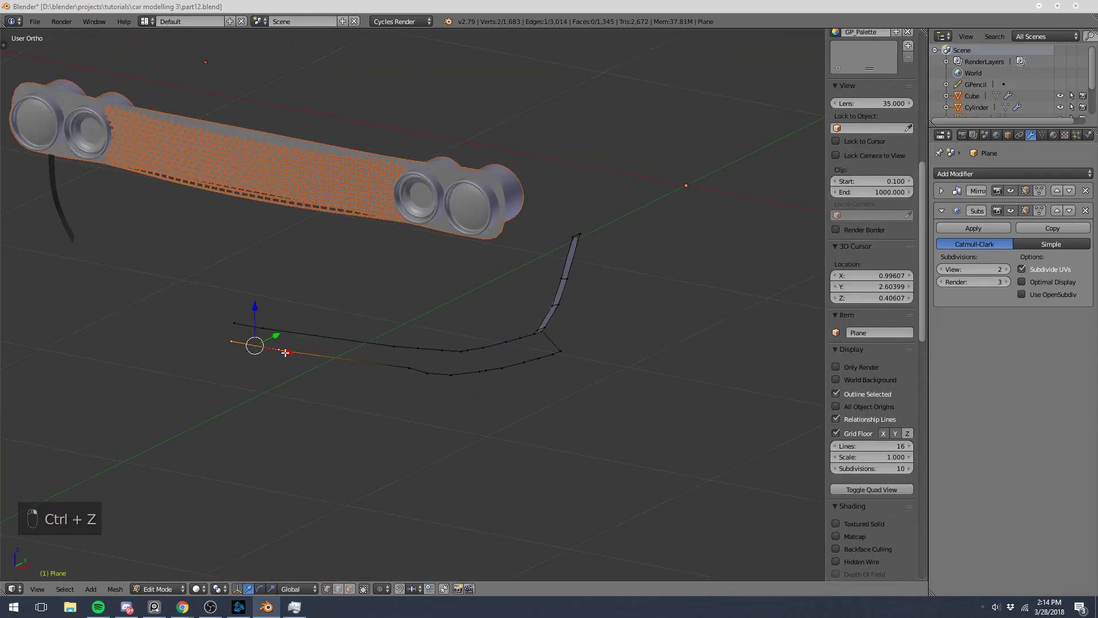
{"action": "right_click", "coordinate": [349, 363], "text": "alt"}
{"action": "key", "text": "z"}
{"action": "key", "text": "b"}
{"action": "middle_click_drag", "start_coordinate": [535, 323], "coordinate": [571, 337]}
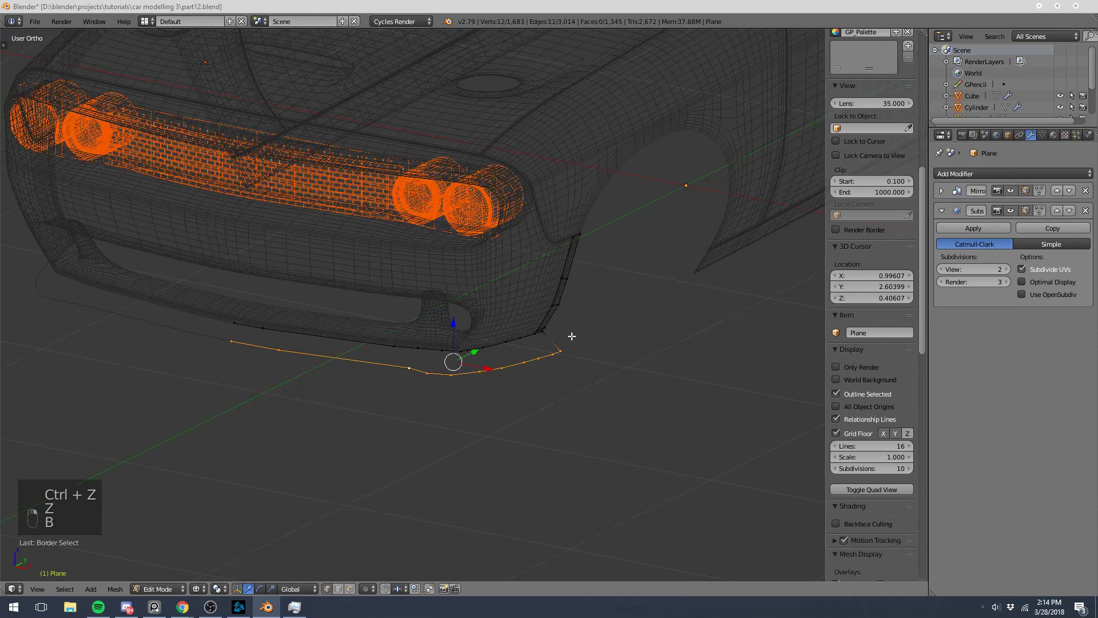
{"action": "key", "text": "KP_3"}
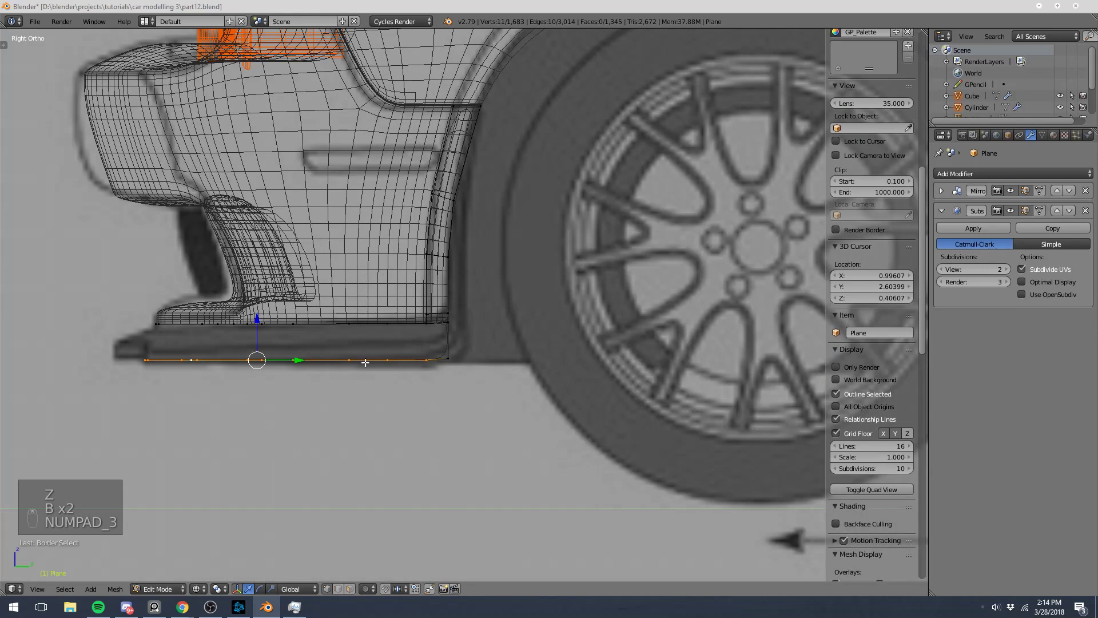
{"action": "key", "text": "e"}
{"action": "left_click", "coordinate": [366, 353]}
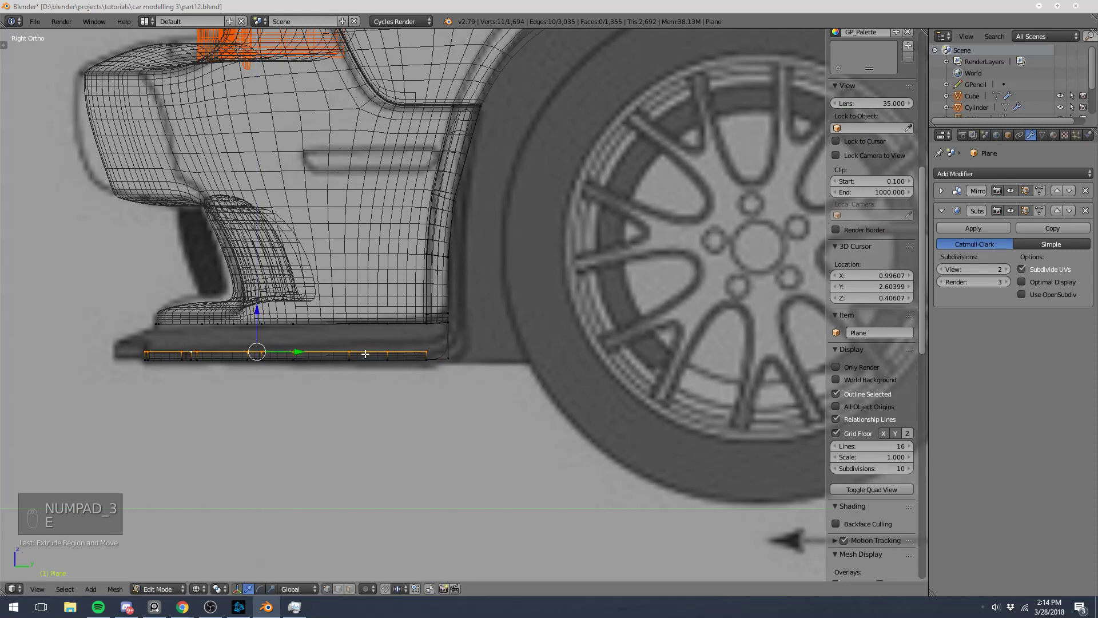
- Deselect everything and turn off the Subdivision Surface modifier's viewport display for the bumper mesh
{"action": "key", "text": "z"}
{"action": "mouse_move", "coordinate": [366, 353]}
{"action": "middle_mouse_down"}
{"action": "mouse_move", "coordinate": [324, 355]}
{"action": "mouse_move", "coordinate": [323, 372]}
{"action": "mouse_move", "coordinate": [346, 368]}
{"action": "mouse_move", "coordinate": [397, 394]}
{"action": "middle_mouse_up"}
{"action": "key", "text": "a"}
{"action": "scroll", "coordinate": [406, 389], "scroll_direction": "down", "scroll_amount": 3}
{"action": "middle_click_drag", "start_coordinate": [486, 343], "coordinate": [505, 228]}
{"action": "left_click", "coordinate": [1012, 211]}
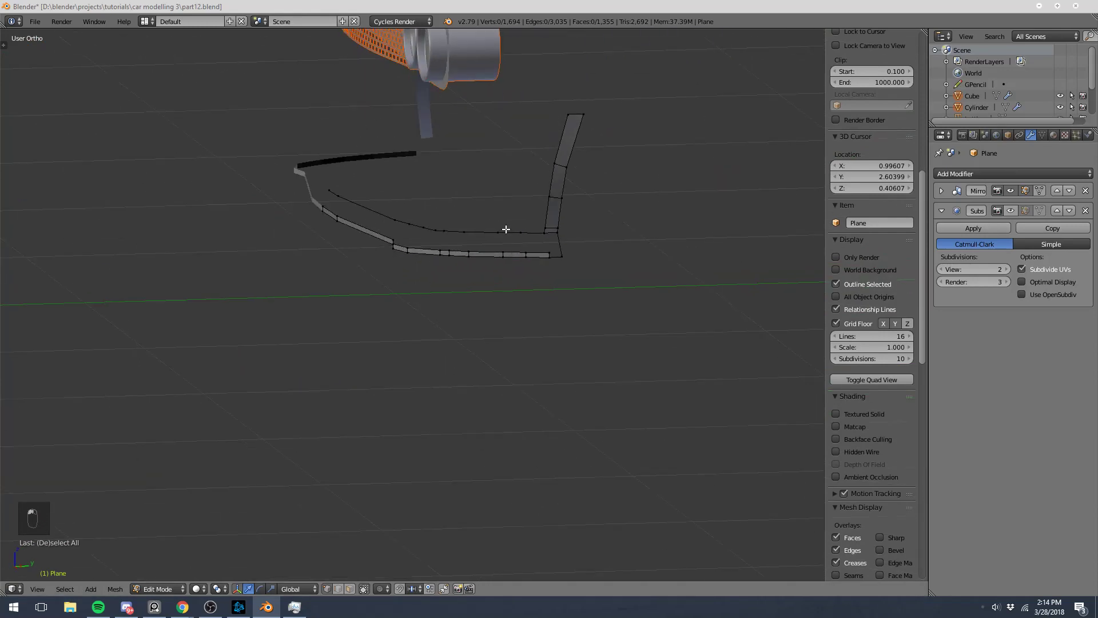
- Examine the corner where the wheel-arch strip meets the lip edges against the side blueprint and in perspective
{"action": "key", "text": "KP_3"}
{"action": "scroll", "coordinate": [591, 215], "scroll_direction": "up", "scroll_amount": 4}
{"action": "middle_click_drag", "start_coordinate": [668, 168], "coordinate": [524, 295], "text": "shift"}
{"action": "scroll", "coordinate": [445, 347], "scroll_direction": "up", "scroll_amount": 3}
{"action": "key", "text": "z"}
{"action": "scroll", "coordinate": [518, 293], "scroll_direction": "down", "scroll_amount": 4}
{"action": "key", "text": "z"}
{"action": "scroll", "coordinate": [488, 285], "scroll_direction": "up", "scroll_amount": 3}
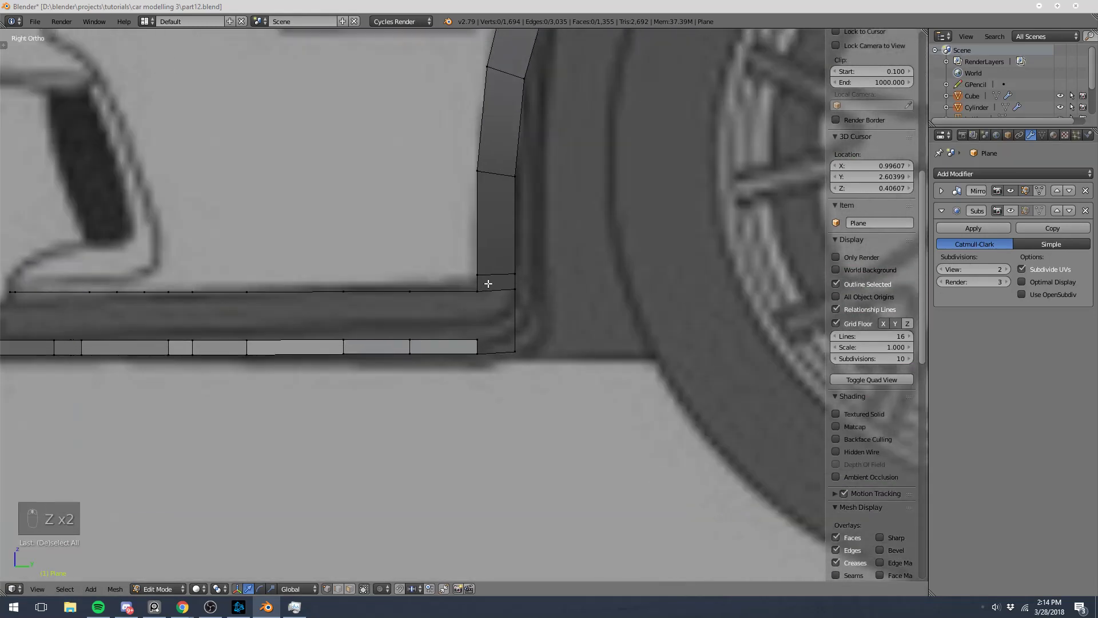
{"action": "scroll", "coordinate": [502, 280], "scroll_direction": "down", "scroll_amount": 3}
{"action": "mouse_move", "coordinate": [500, 269]}
{"action": "middle_mouse_down"}
{"action": "mouse_move", "coordinate": [514, 274]}
{"action": "mouse_move", "coordinate": [510, 252]}
{"action": "middle_mouse_up"}
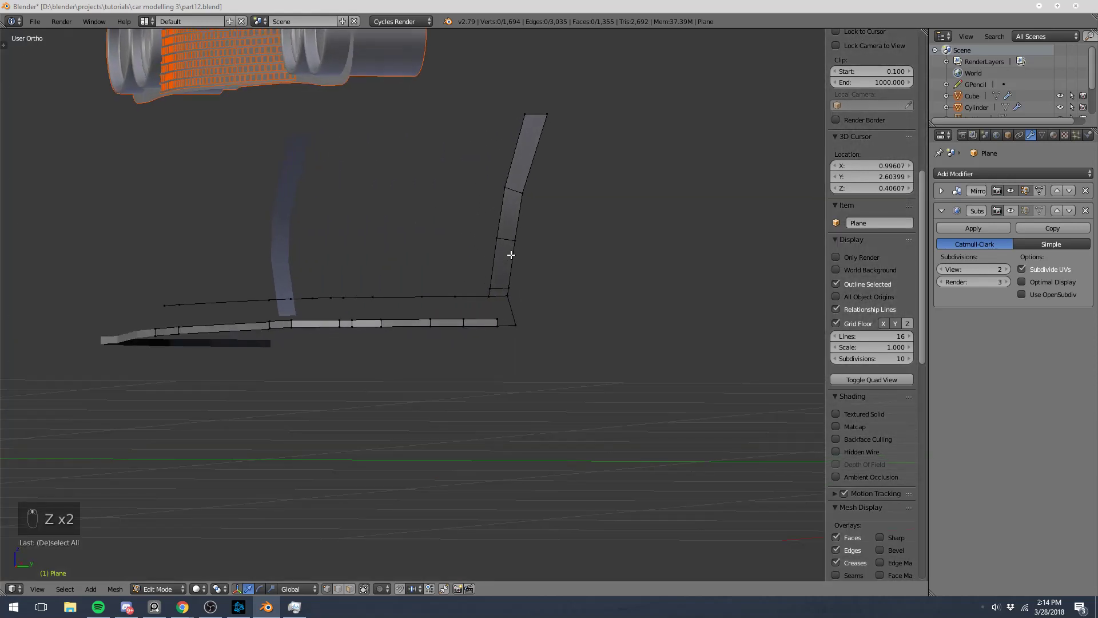
- Add a lengthwise loop cut to the wheel-arch strip and slide it toward the strip's wheel-side edge
{"action": "key", "text": "ctrl+r"}
{"action": "right_click", "coordinate": [513, 239]}
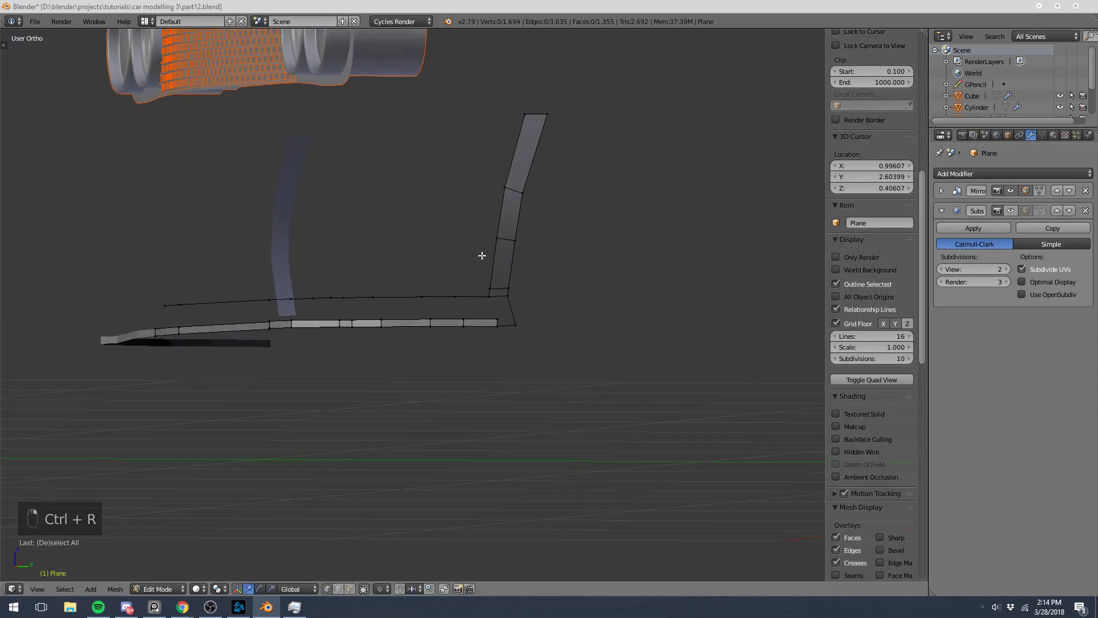
{"action": "right_click", "coordinate": [494, 253], "text": "alt"}
{"action": "key", "text": "KP_3"}
{"action": "key", "text": "a"}
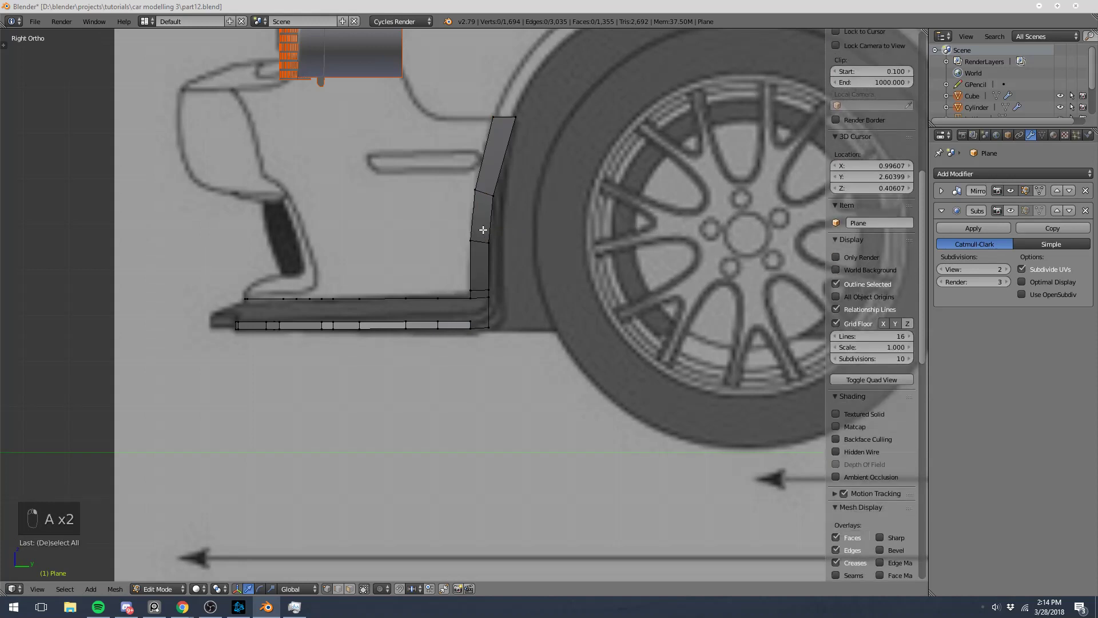
{"action": "key", "text": "ctrl+r"}
{"action": "left_click", "coordinate": [485, 234]}
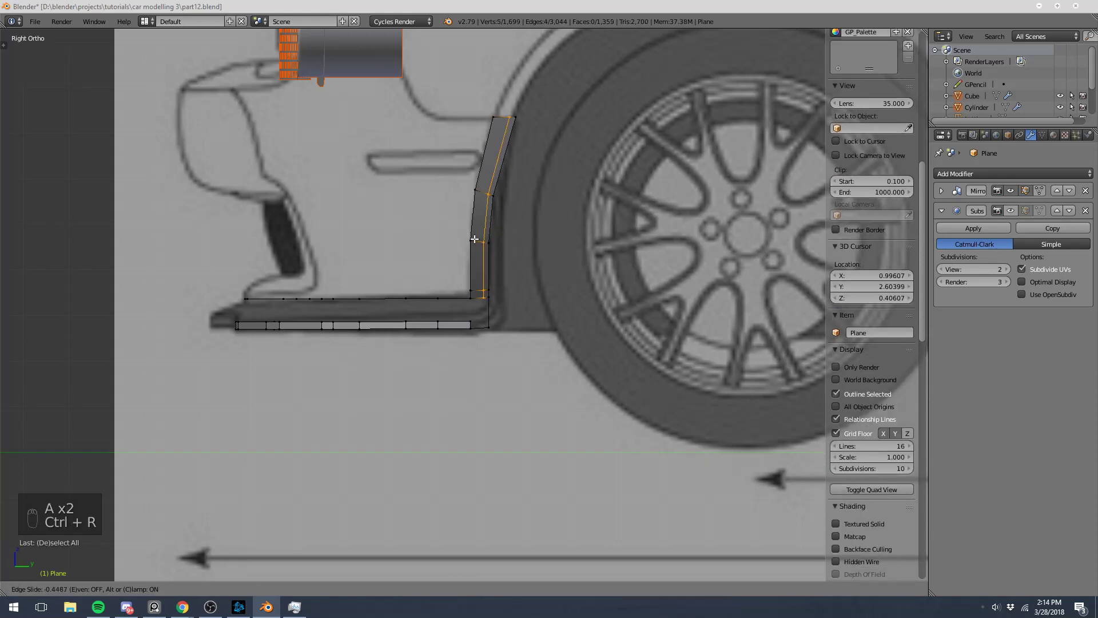
{"action": "left_click", "coordinate": [474, 239]}
- Extrude a vertex diagonally up from the lip's lower rear corner and fill a face between it and the thin strip's end
{"action": "scroll", "coordinate": [475, 239], "scroll_direction": "up", "scroll_amount": 4}
{"action": "right_click", "coordinate": [488, 327]}
{"action": "key", "text": "e"}
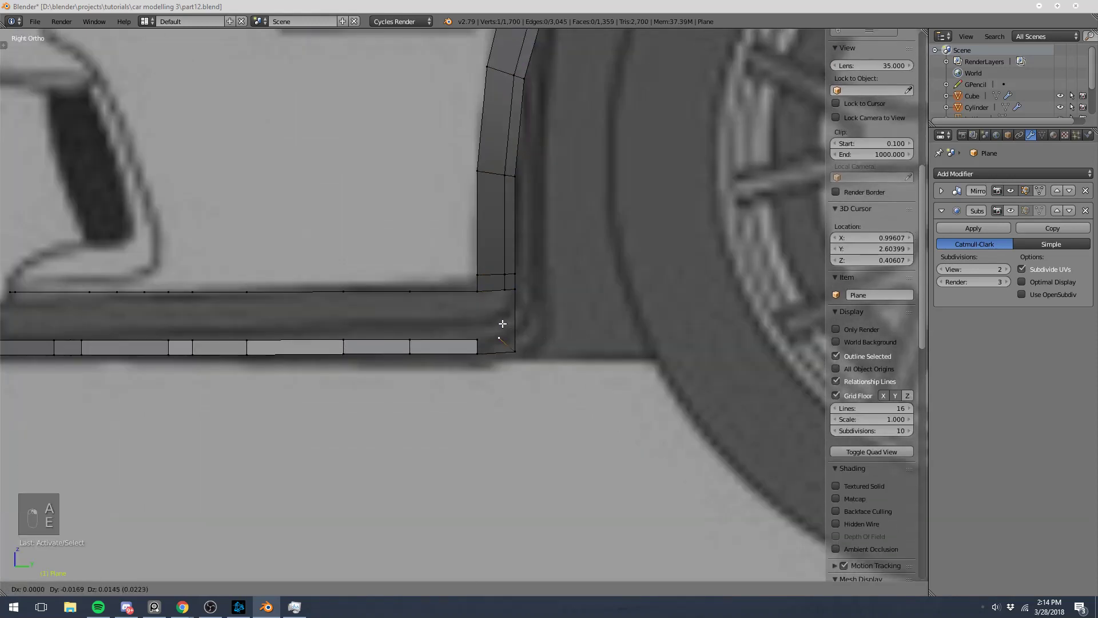
{"action": "left_click", "coordinate": [502, 324]}
{"action": "right_click", "coordinate": [478, 339], "text": "shift"}
{"action": "right_click", "coordinate": [478, 353], "text": "shift"}
{"action": "right_click", "coordinate": [512, 351], "text": "shift"}
{"action": "key", "text": "f"}
{"action": "right_click", "coordinate": [500, 338]}
{"action": "right_click", "coordinate": [513, 347], "text": "shift"}
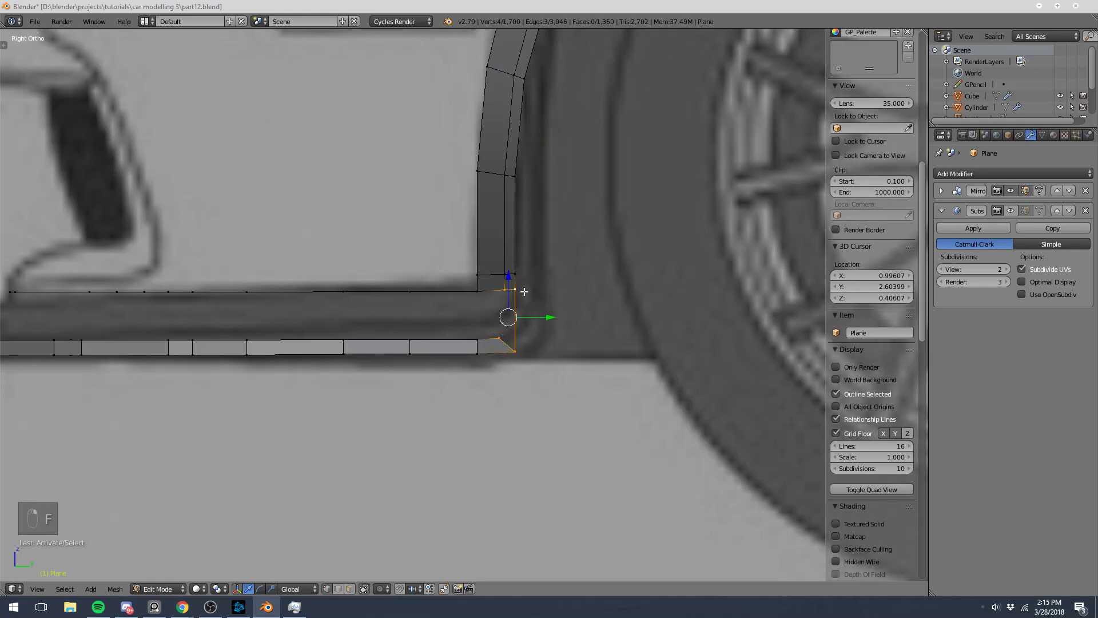
{"action": "key", "text": "ctrl+z"}
{"action": "key", "text": "a"}
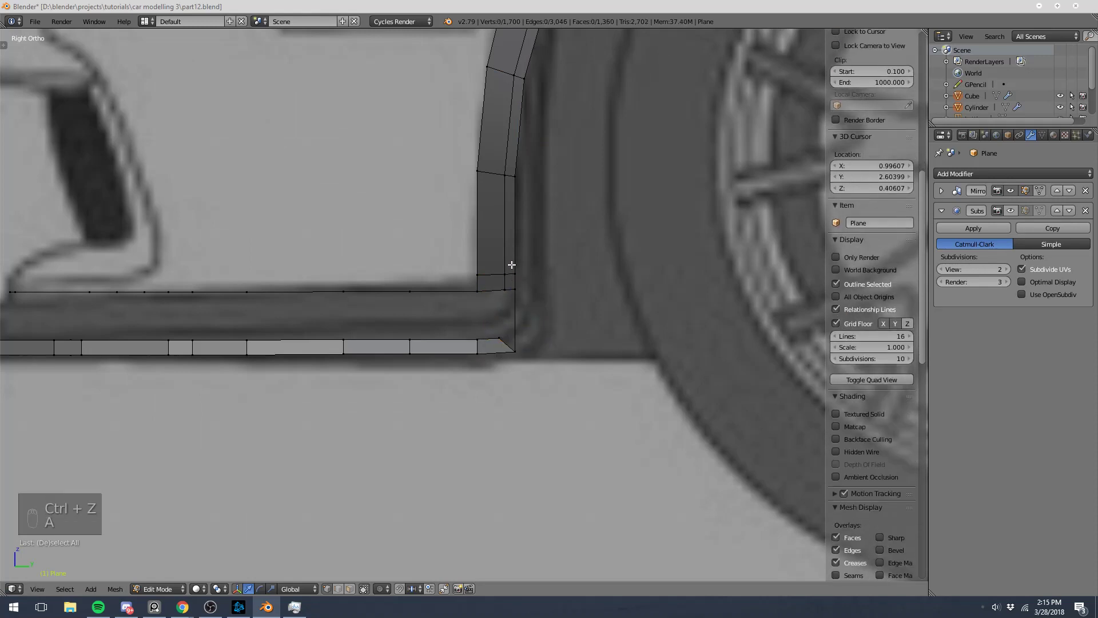
- Select the edge joining the lip's lower rear corner to the bottom of the wheel-arch strip and delete it
{"action": "middle_click_drag", "start_coordinate": [511, 265], "coordinate": [506, 349], "text": "shift"}
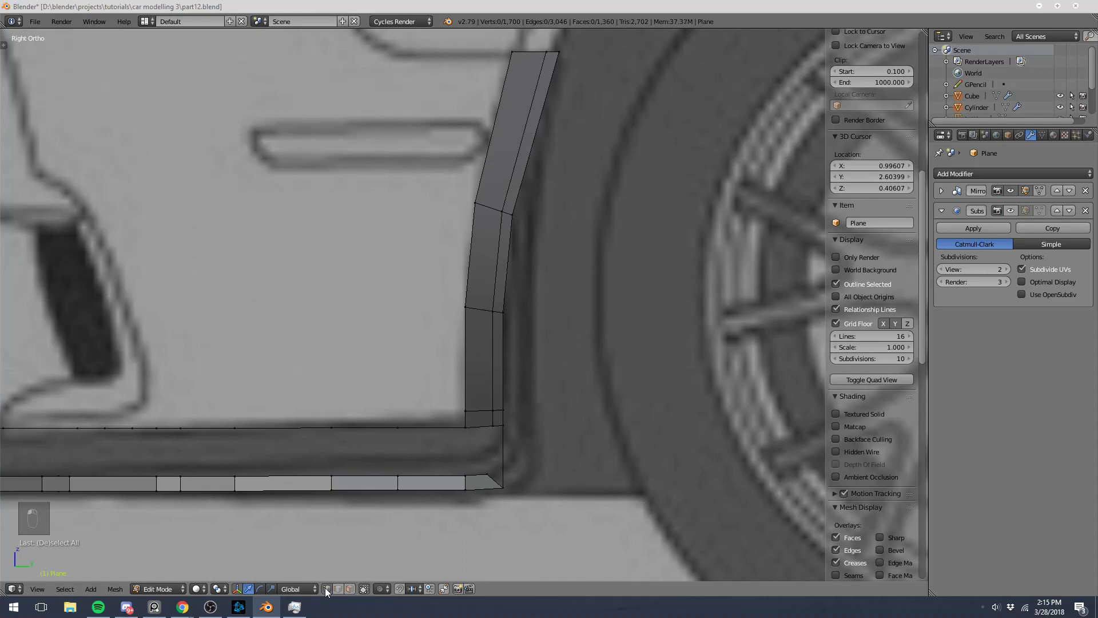
{"action": "scroll", "coordinate": [540, 390], "scroll_direction": "down", "scroll_amount": 6}
{"action": "key", "text": "a"}
{"action": "middle_click_drag", "start_coordinate": [532, 397], "coordinate": [424, 422]}
{"action": "key", "text": "a"}
{"action": "key", "text": "KP_1"}
{"action": "scroll", "coordinate": [600, 389], "scroll_direction": "up", "scroll_amount": 3}
{"action": "right_click", "coordinate": [538, 373]}
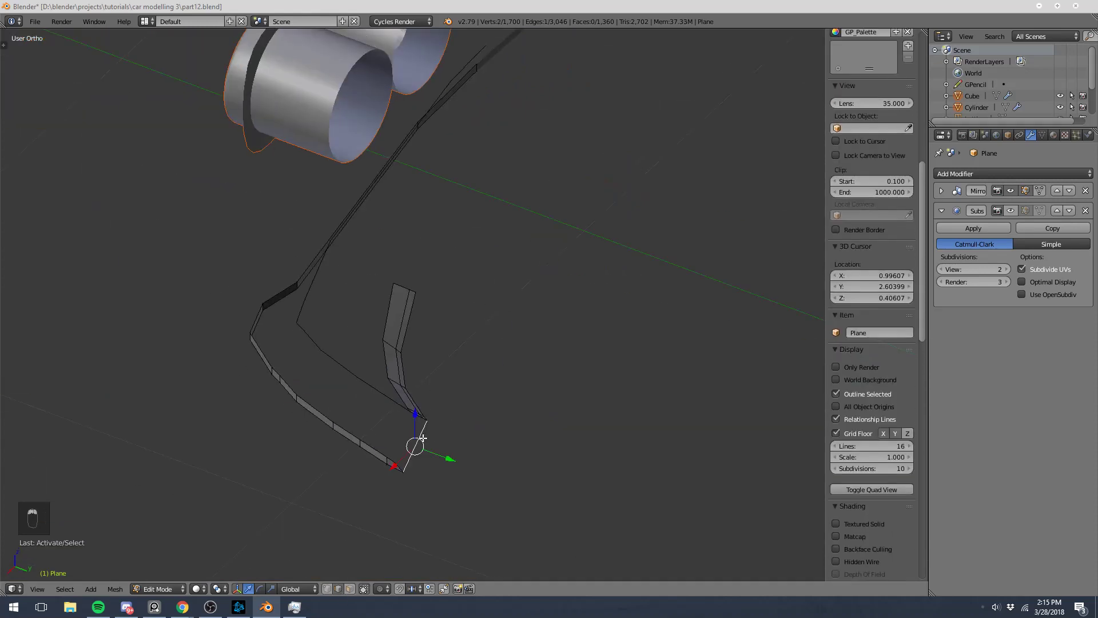
{"action": "key", "text": "x"}
{"action": "left_click", "coordinate": [422, 455]}
- Select the two end vertices at the lip's rear corner and extrude them straight up alongside the wheel-arch strip
{"action": "scroll", "coordinate": [495, 365], "scroll_direction": "up", "scroll_amount": 5}
{"action": "middle_click_drag", "start_coordinate": [495, 366], "coordinate": [580, 326]}
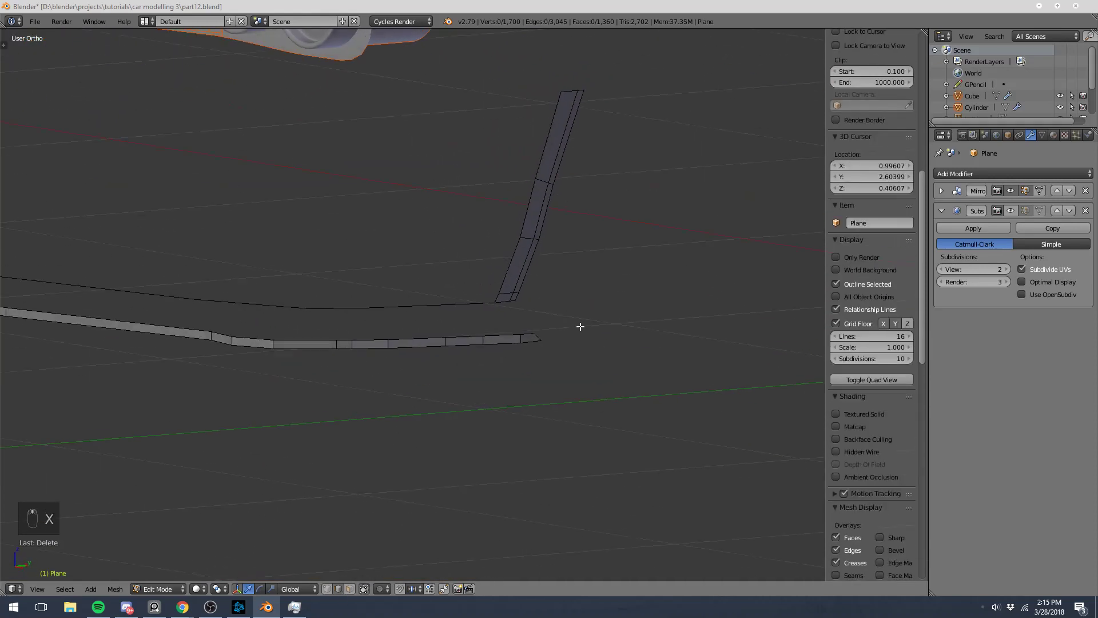
{"action": "key", "text": "a"}
{"action": "right_click", "coordinate": [540, 335]}
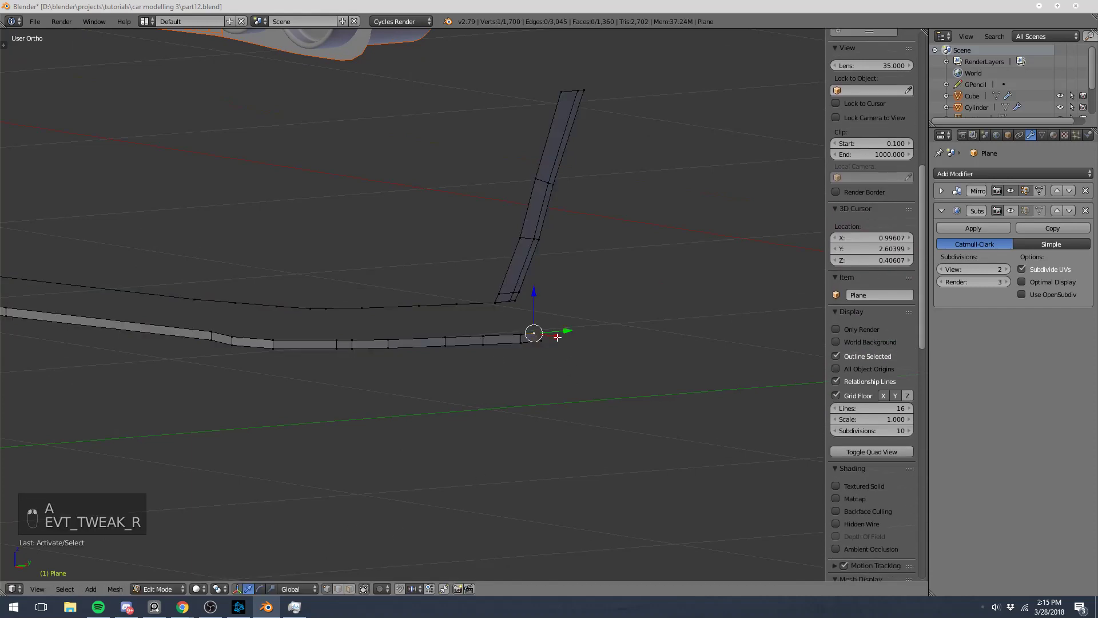
{"action": "key", "text": "KP_3"}
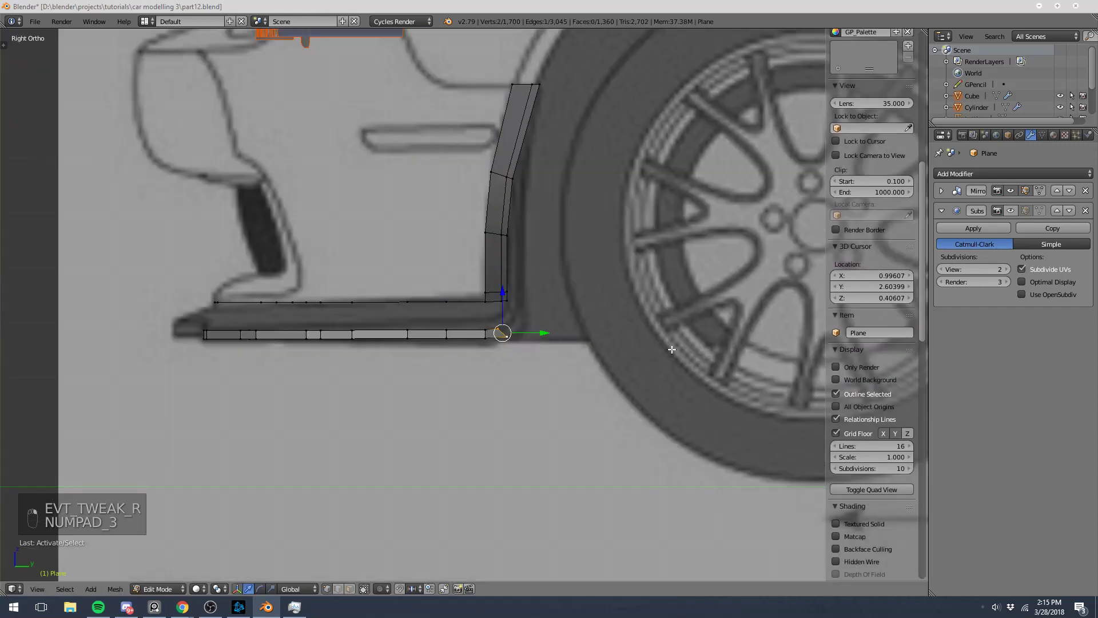
{"action": "key", "text": "e"}
{"action": "left_click", "coordinate": [610, 233]}
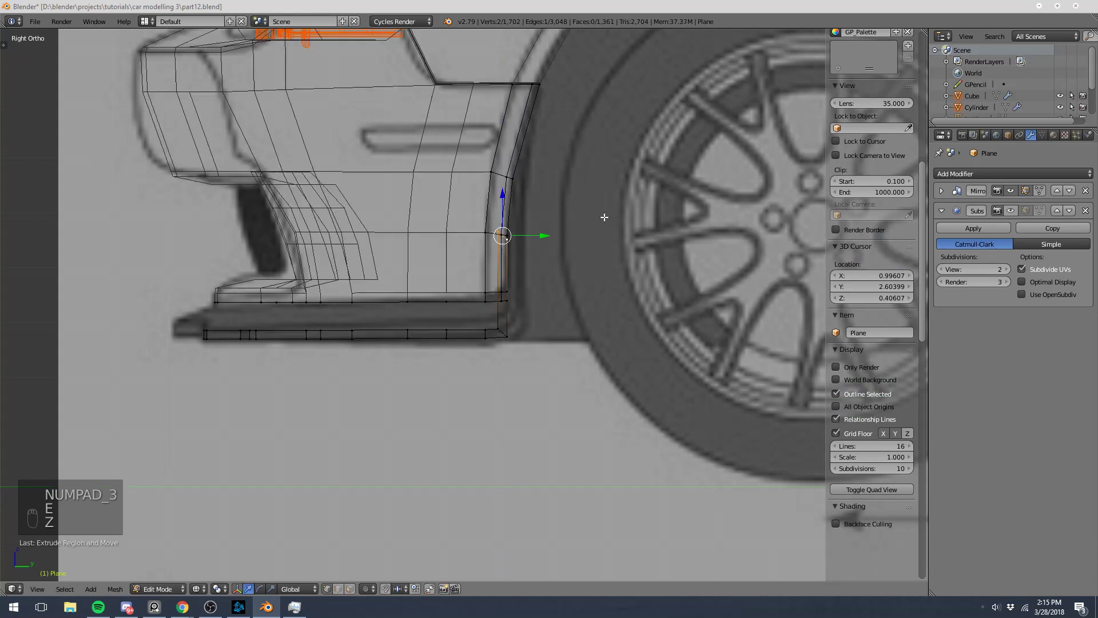
- Move the two upper vertices of the extruded corner face to line up with the wheel-arch strip's loop cut and outer edge
{"action": "scroll", "coordinate": [531, 323], "scroll_direction": "up", "scroll_amount": 5}
{"action": "key", "text": "r"}
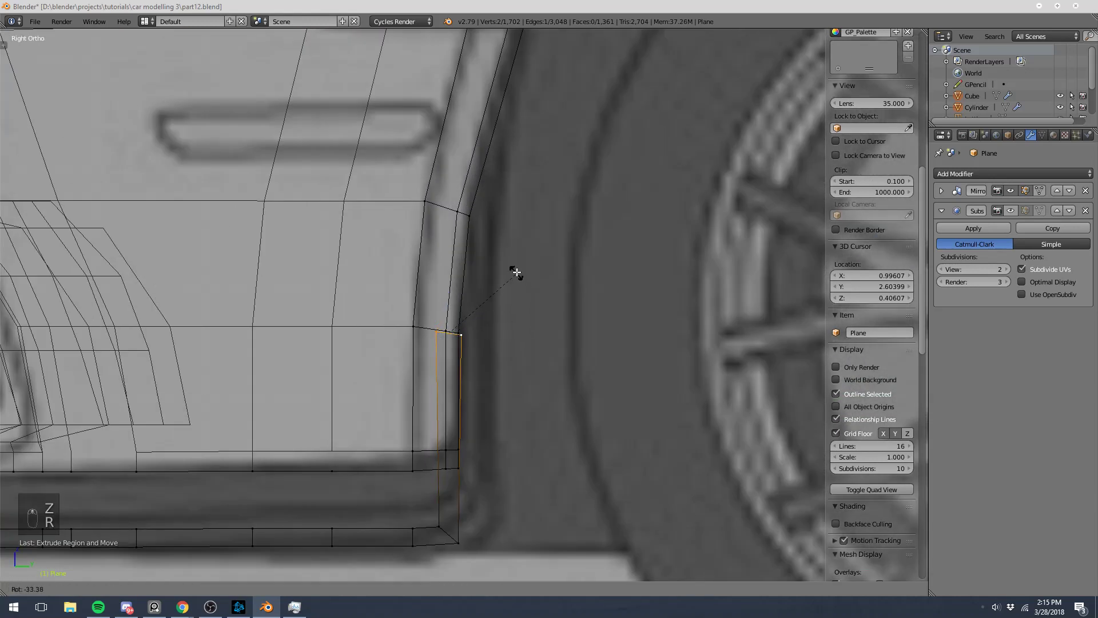
{"action": "right_click", "coordinate": [515, 273]}
{"action": "right_click", "coordinate": [437, 325]}
{"action": "key", "text": "g"}
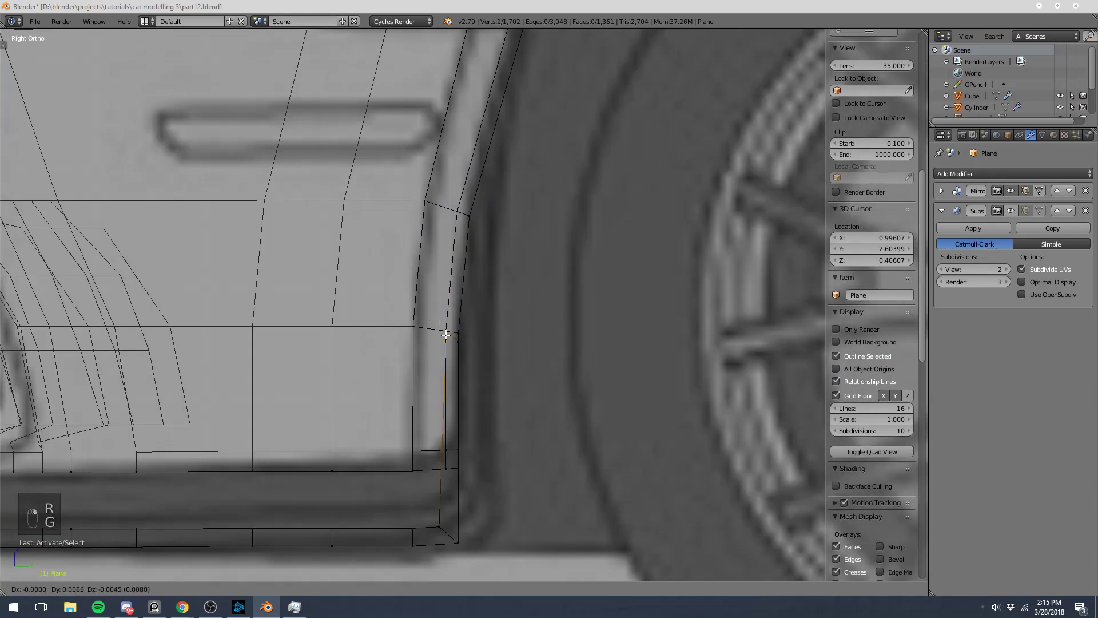
{"action": "key", "text": "g"}
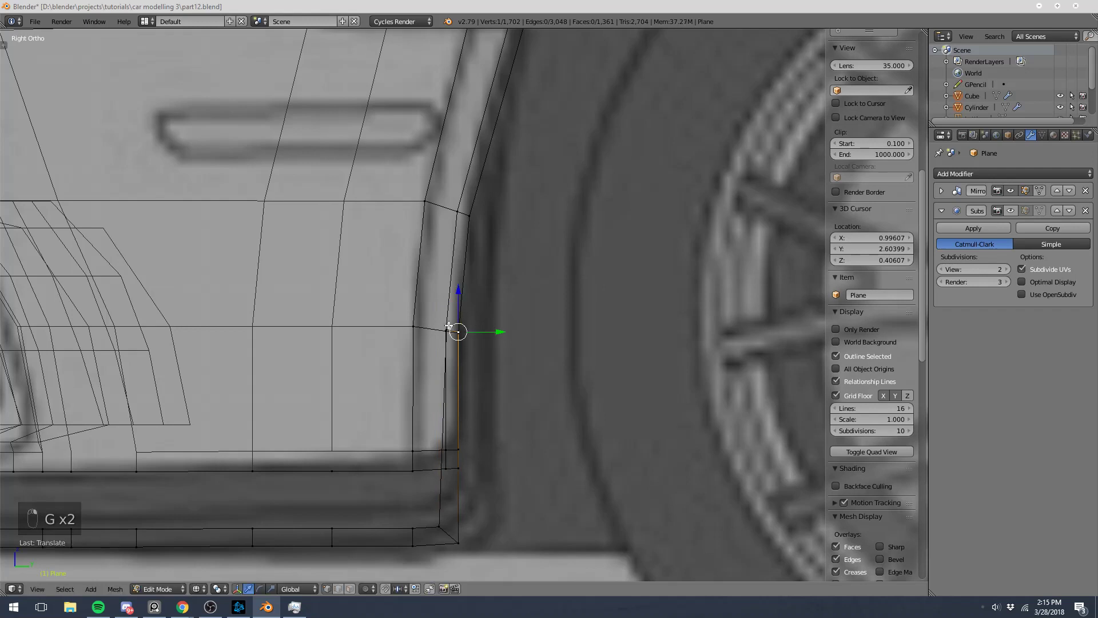
- Adjust the upper vertex of the extruded corner face, and move both upper vertices outward along X to match the front blueprint
{"action": "key", "text": "g"}
{"action": "left_click", "coordinate": [447, 320]}
{"action": "middle_click_drag", "start_coordinate": [447, 321], "coordinate": [496, 322]}
{"action": "right_click", "coordinate": [527, 329], "text": "shift"}
{"action": "key", "text": "KP_1"}
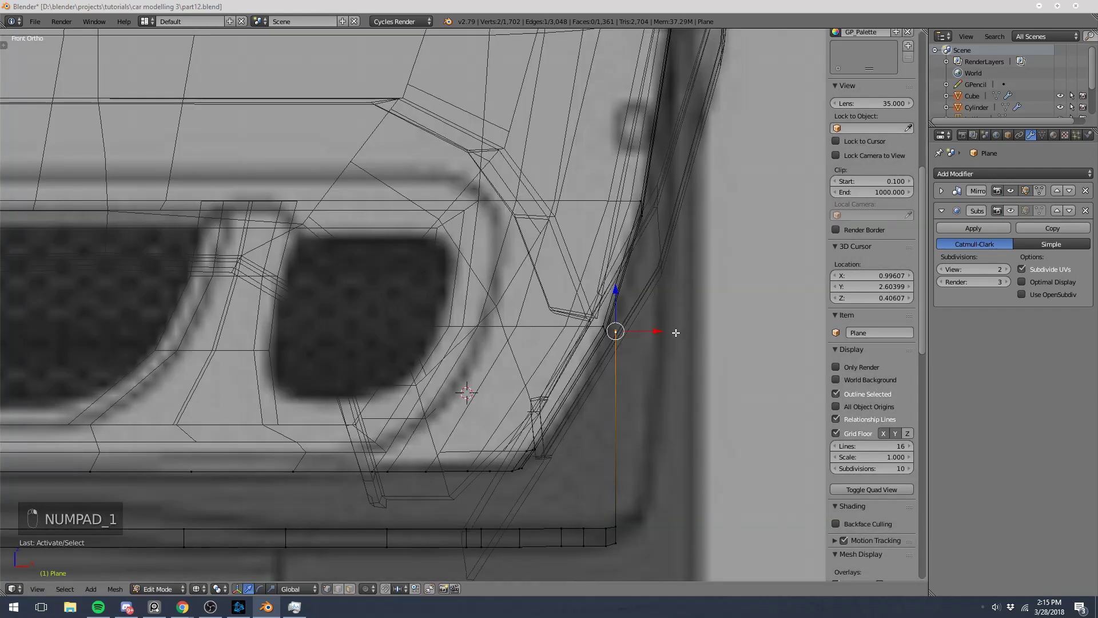
{"action": "key", "text": "z"}
{"action": "key", "text": "g"}
{"action": "key", "text": "x"}
{"action": "left_click", "coordinate": [700, 332]}
- Extrude the corner piece's upper edge upward and shift it along Y to line up with the wheel-arch strip's next row
{"action": "middle_click_drag", "start_coordinate": [659, 351], "coordinate": [474, 448], "text": "shift"}
{"action": "key", "text": "e"}
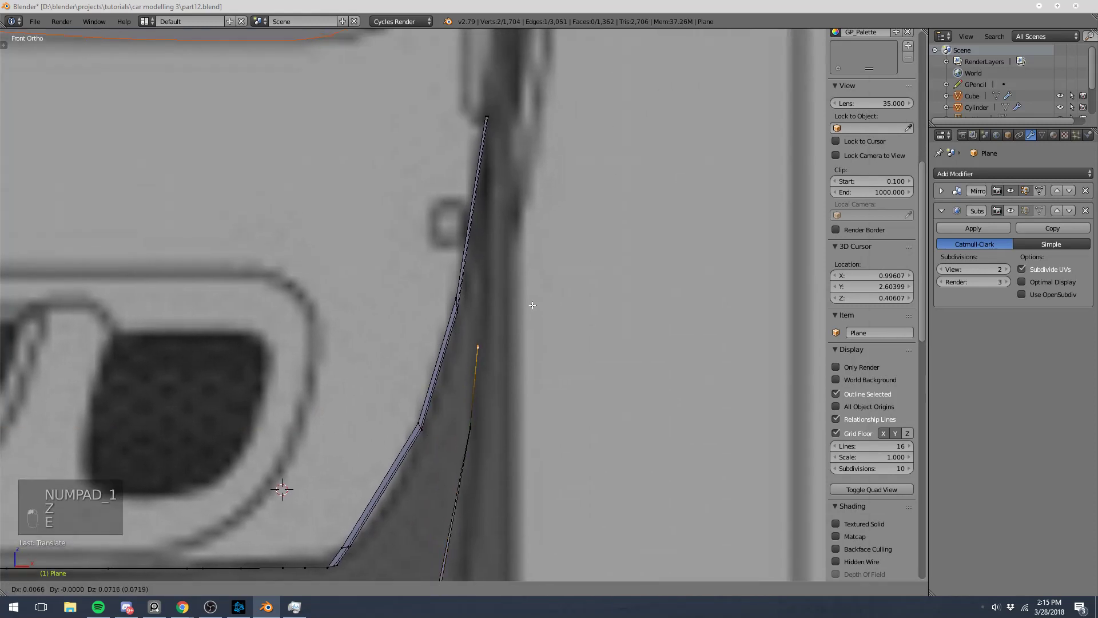
{"action": "left_click", "coordinate": [537, 277]}
{"action": "middle_click_drag", "start_coordinate": [494, 283], "coordinate": [438, 394], "text": "shift"}
{"action": "middle_click_drag", "start_coordinate": [470, 342], "coordinate": [345, 337]}
{"action": "key", "text": "KP_3"}
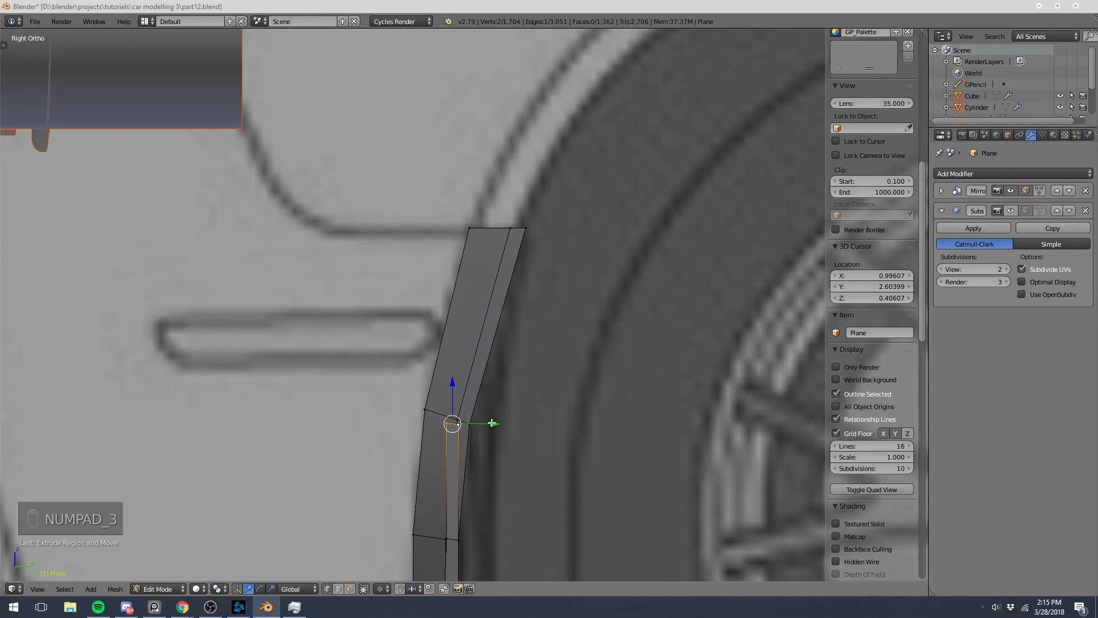
{"action": "left_click_drag", "start_coordinate": [492, 423], "coordinate": [504, 421]}
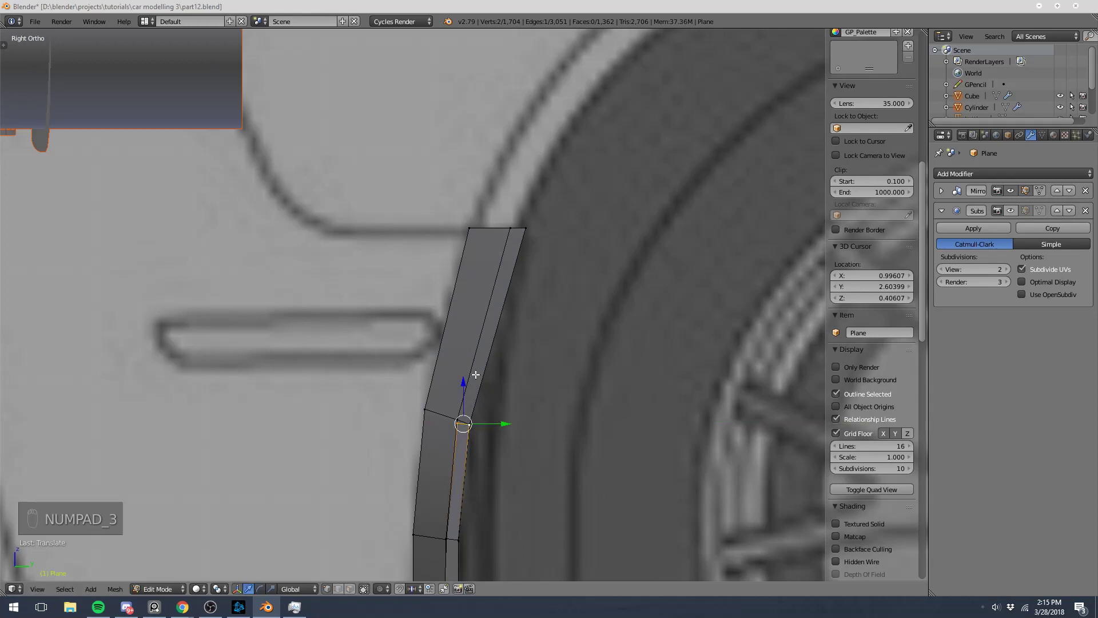
- Fill a face between the newly extruded edge and the top of the wheel-arch strip
{"action": "middle_click_drag", "start_coordinate": [503, 421], "coordinate": [521, 263]}
{"action": "right_click", "coordinate": [524, 224], "text": "shift"}
{"action": "key", "text": "f"}
{"action": "key", "text": "a"}
- Select the four faces of the strip's narrow rear column and delete only the faces, keeping their edges
{"action": "scroll", "coordinate": [449, 400], "scroll_direction": "down", "scroll_amount": 7}
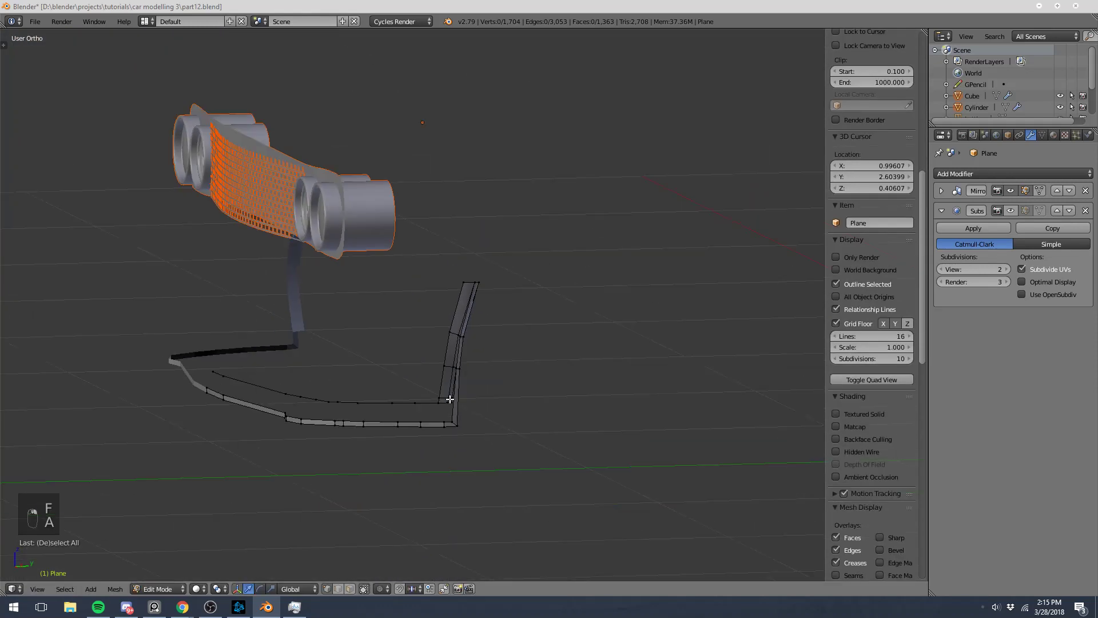
{"action": "middle_click_drag", "start_coordinate": [449, 399], "coordinate": [456, 412]}
{"action": "scroll", "coordinate": [455, 412], "scroll_direction": "up", "scroll_amount": 4}
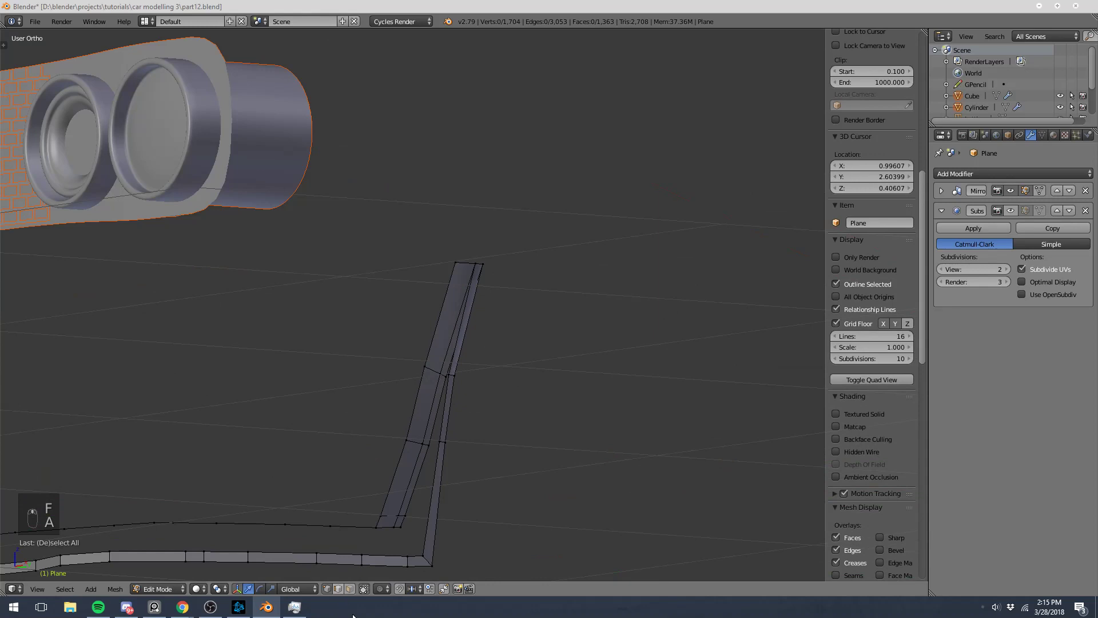
{"action": "right_click", "coordinate": [401, 513]}
{"action": "right_click", "coordinate": [421, 472], "text": "shift"}
{"action": "right_click", "coordinate": [434, 409], "text": "shift"}
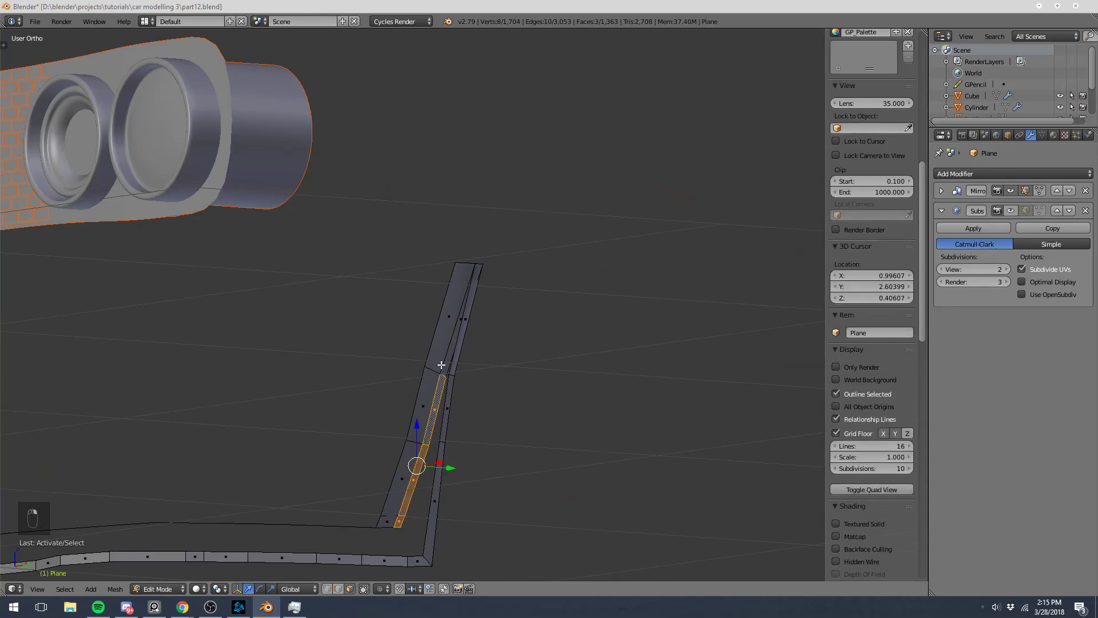
{"action": "right_click", "coordinate": [462, 318], "text": "shift"}
{"action": "scroll", "coordinate": [460, 314], "scroll_direction": "up", "scroll_amount": 3}
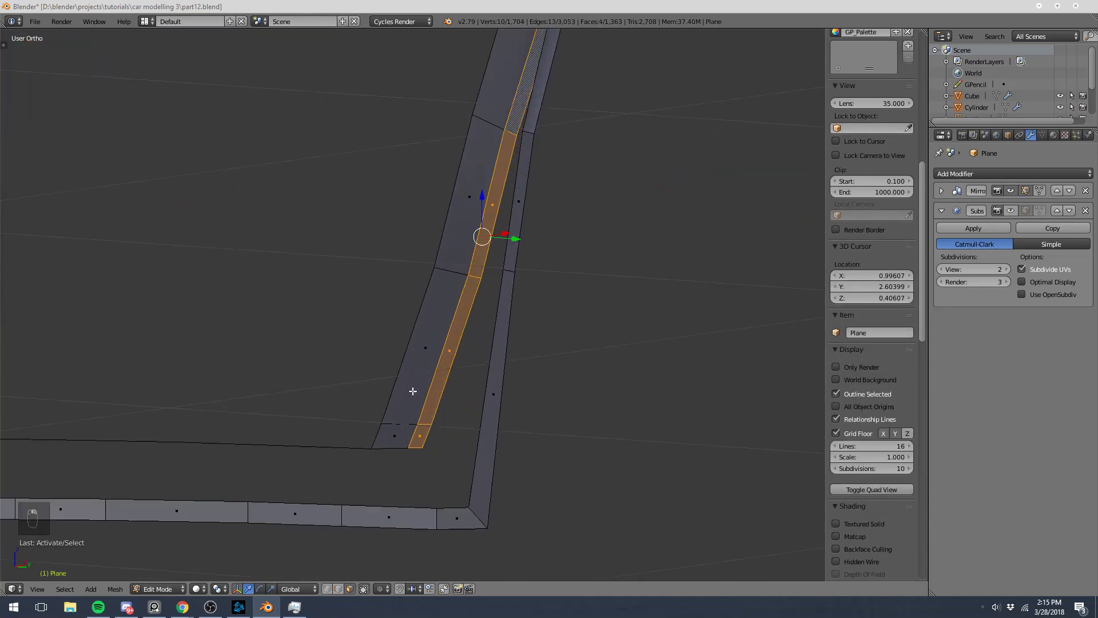
{"action": "middle_click_drag", "start_coordinate": [448, 254], "coordinate": [407, 269]}
{"action": "key", "text": "x"}
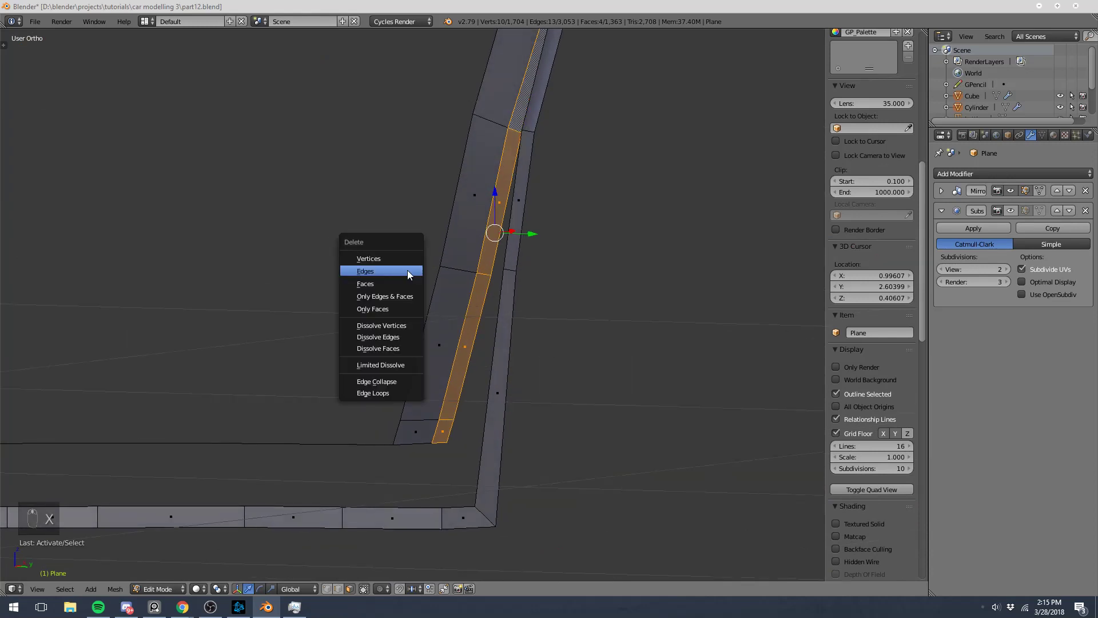
{"action": "left_click", "coordinate": [402, 308]}
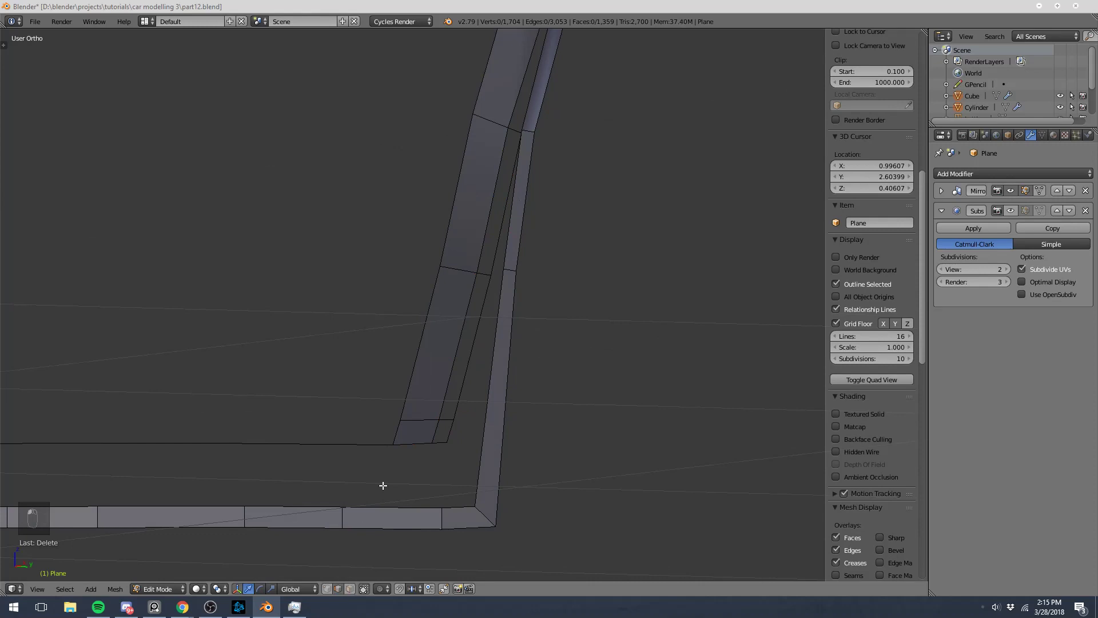
- Select the three short cross edges left across the narrow column and delete them
{"action": "right_click", "coordinate": [438, 423]}
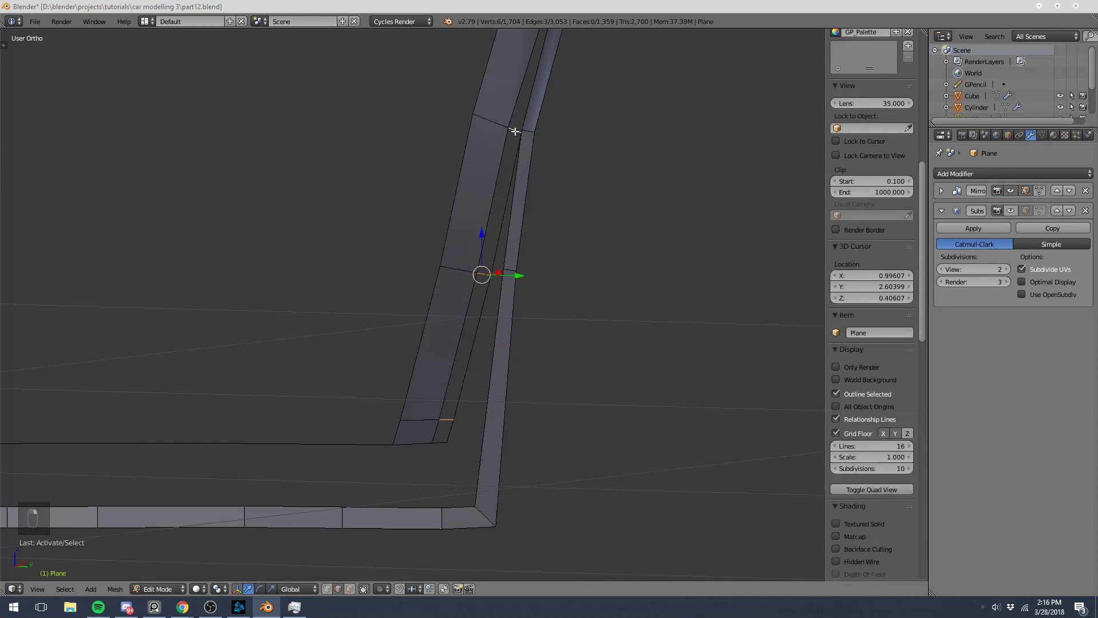
{"action": "key", "text": "x"}
{"action": "left_click", "coordinate": [503, 109]}
{"action": "middle_click_drag", "start_coordinate": [515, 127], "coordinate": [444, 243]}
{"action": "mouse_move", "coordinate": [418, 373]}
{"action": "middle_mouse_down"}
{"action": "mouse_move", "coordinate": [429, 399]}
{"action": "mouse_move", "coordinate": [415, 366]}
{"action": "middle_mouse_up"}
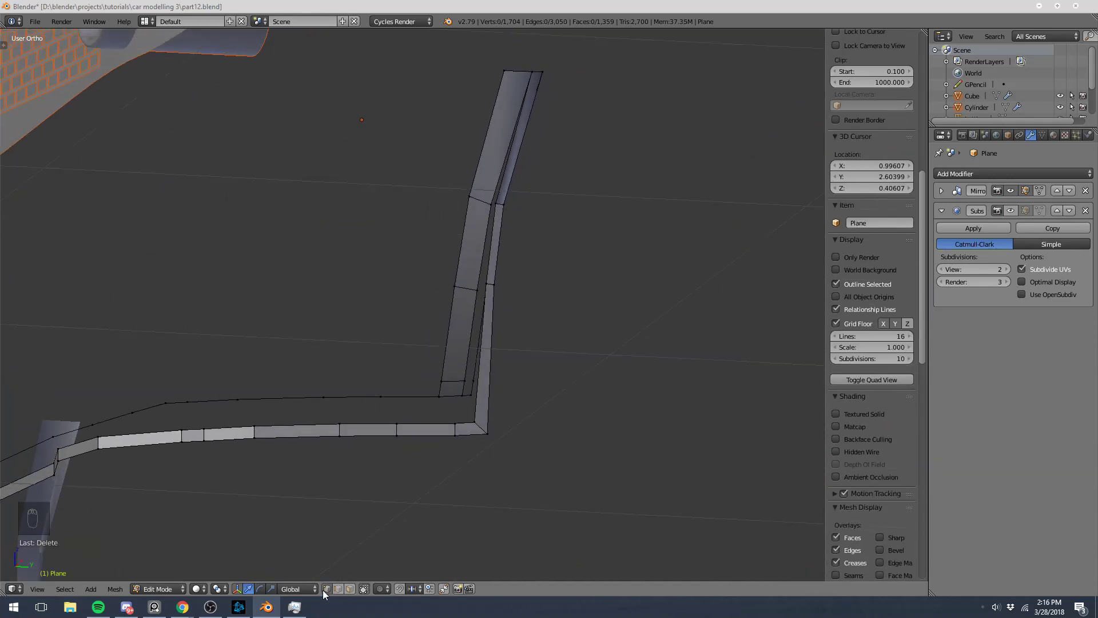
- Select the four vertices along the wheel-arch strip's front edge and delete them
{"action": "key", "text": "KP_3"}
{"action": "key", "text": "z"}
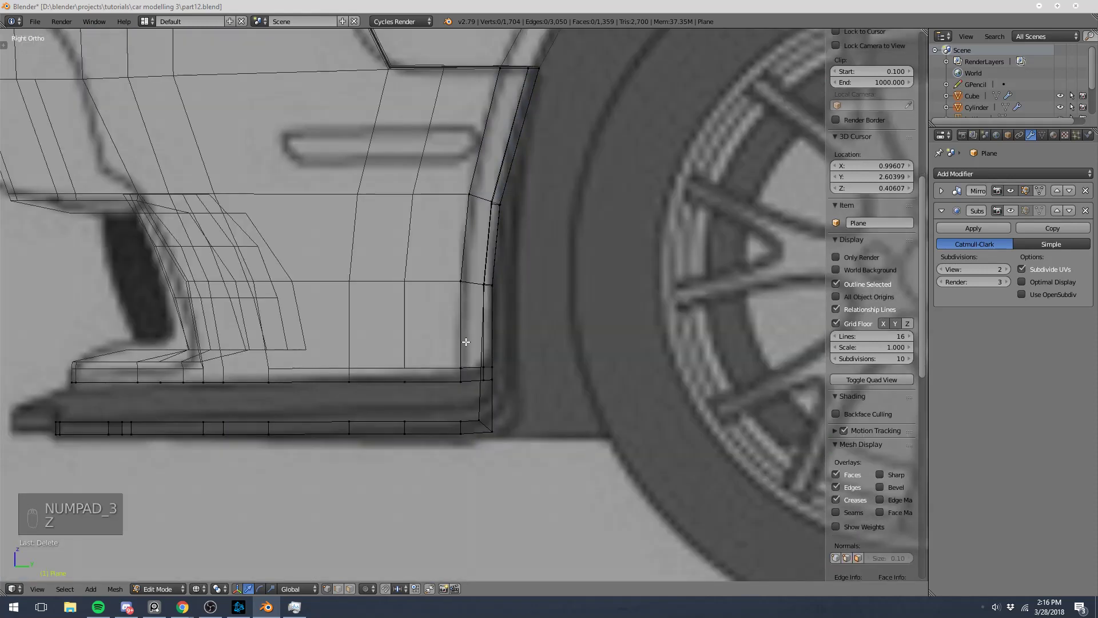
{"action": "key", "text": "z"}
{"action": "right_click", "coordinate": [462, 366]}
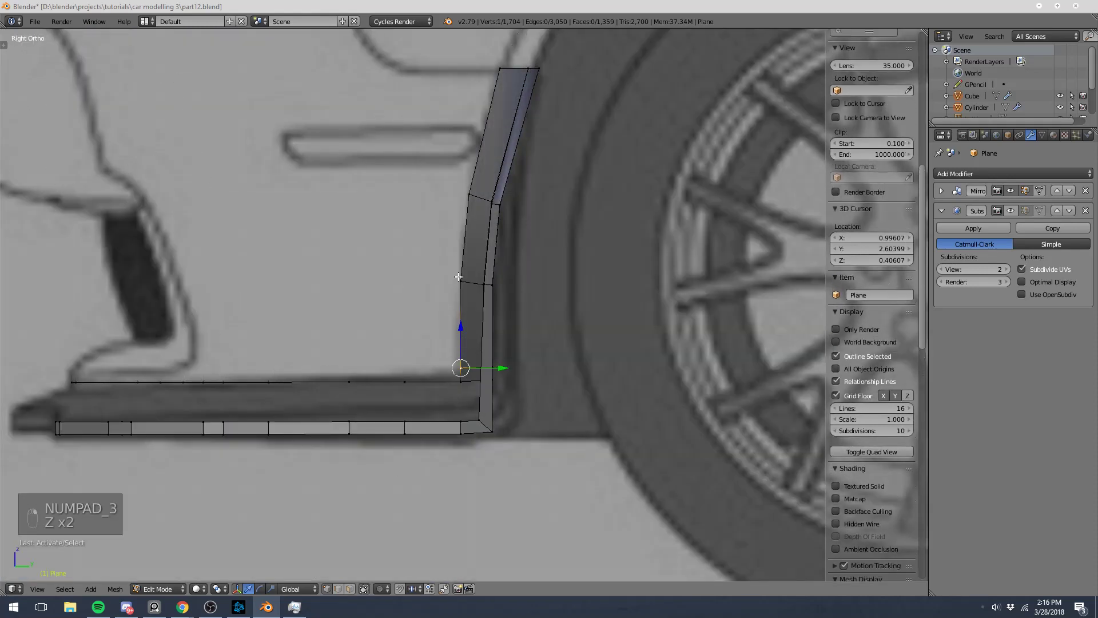
{"action": "right_click", "coordinate": [461, 280], "text": "shift"}
{"action": "key", "text": "x"}
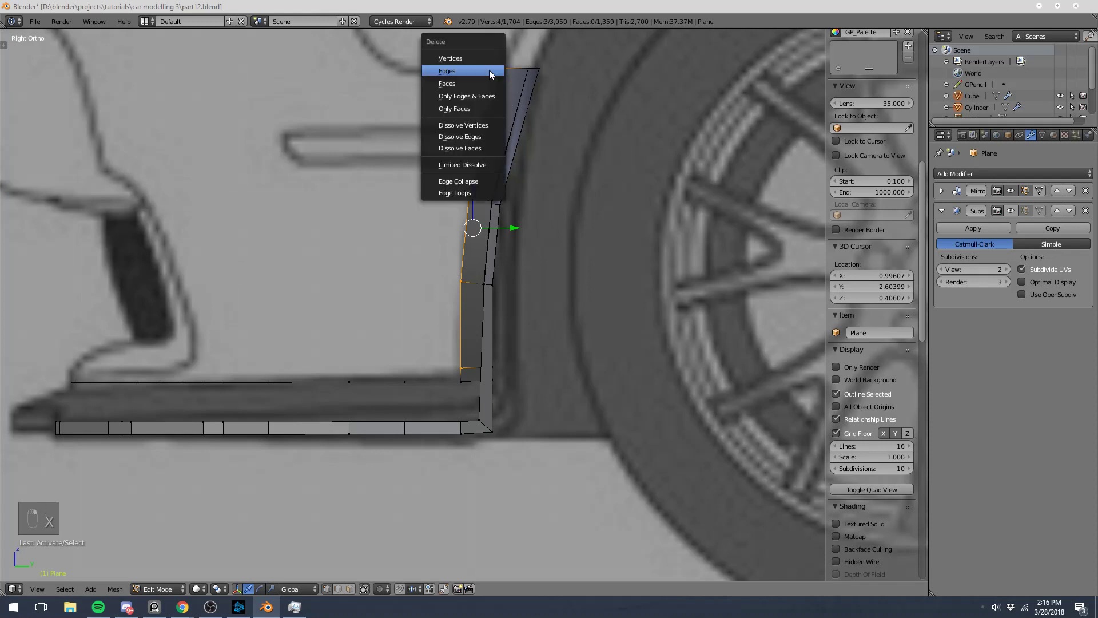
{"action": "left_click", "coordinate": [489, 70]}
- Fill a triangular face between the strip's top vertex and the two facing vertices of the row below
{"action": "middle_click_drag", "start_coordinate": [488, 70], "coordinate": [493, 188]}
{"action": "key", "text": "a"}
{"action": "key", "text": "a"}
{"action": "right_click", "coordinate": [482, 179]}
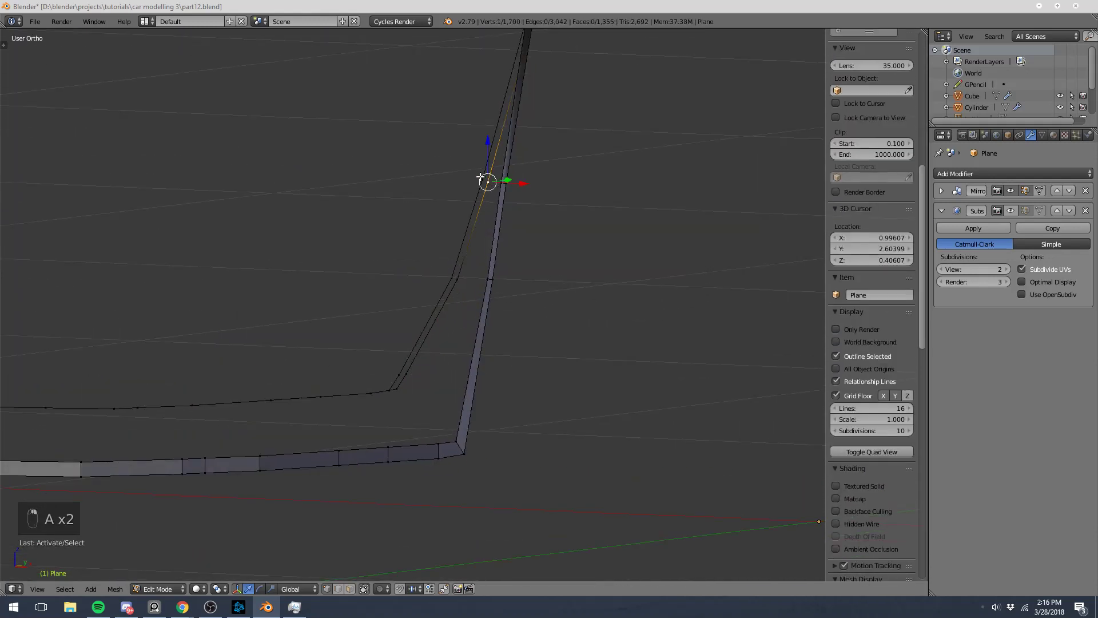
{"action": "key", "text": "ctrl+z"}
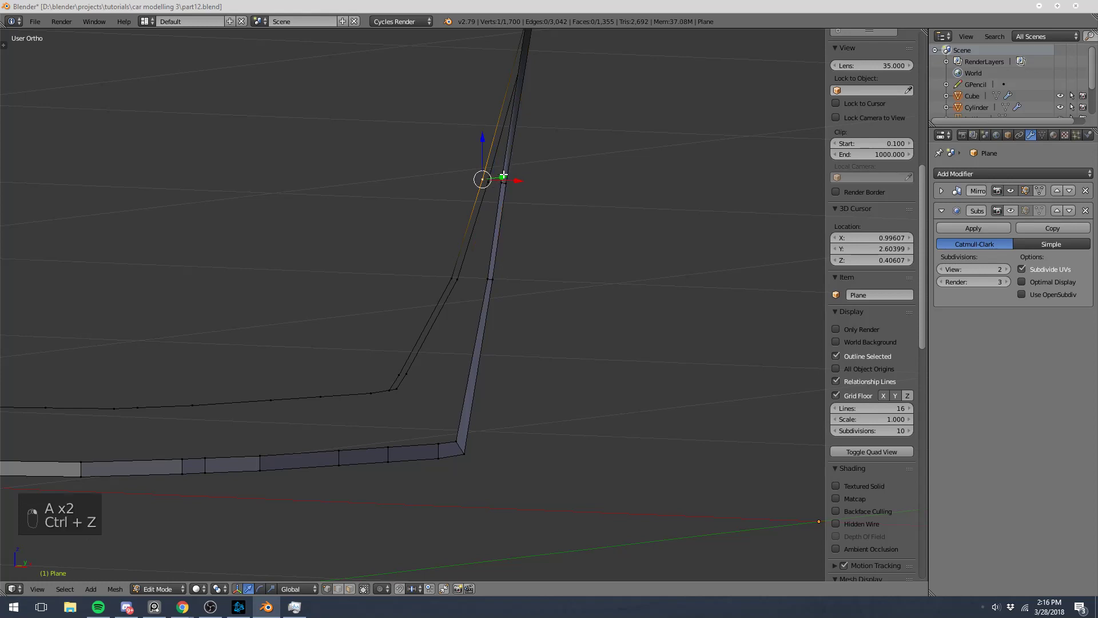
{"action": "scroll", "coordinate": [518, 108], "scroll_direction": "down", "scroll_amount": 2}
{"action": "key", "text": "f"}
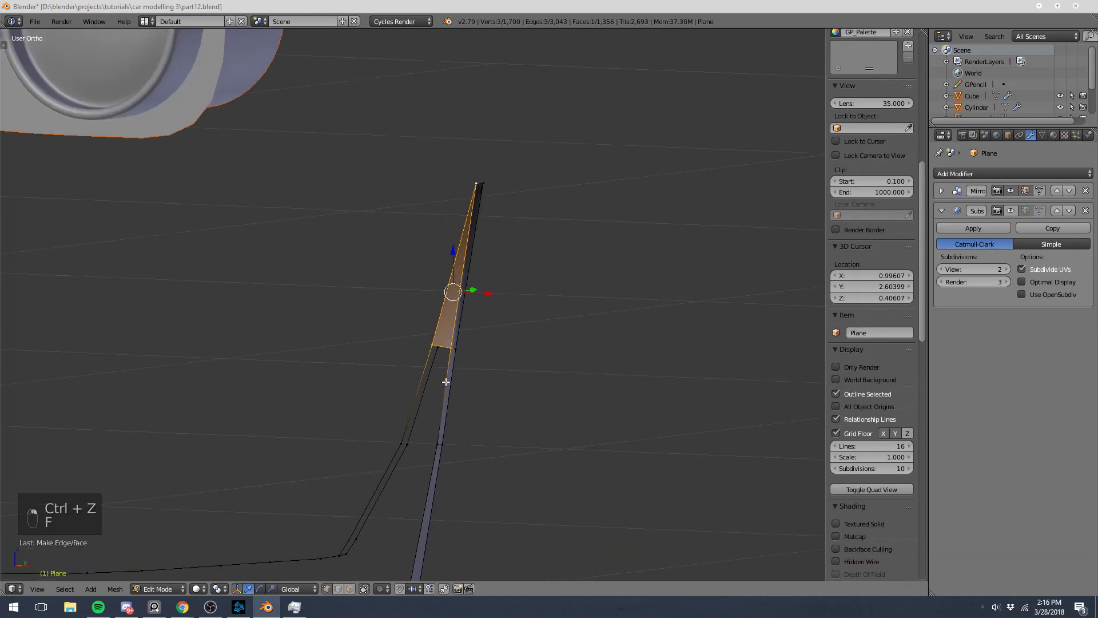
{"action": "key", "text": "a"}
- Fill the four-sided face directly below the triangle, joining the bumper-side edge to the thin outer strip
{"action": "scroll", "coordinate": [440, 231], "scroll_direction": "up", "scroll_amount": 2}
{"action": "right_click", "coordinate": [440, 231]}
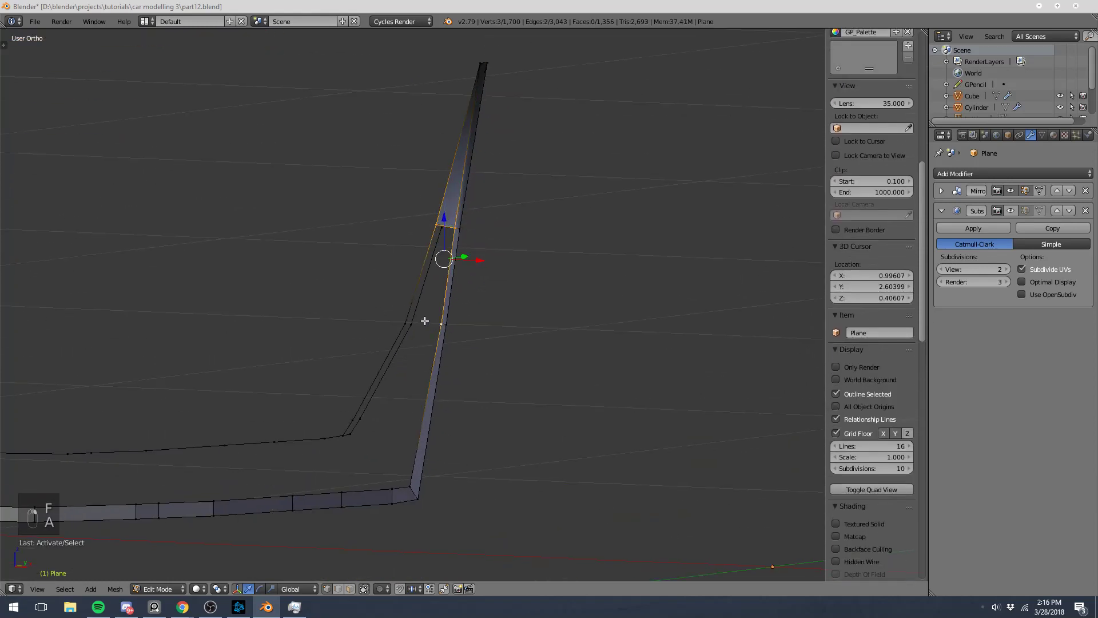
{"action": "key", "text": "f"}
{"action": "key", "text": "a"}
- Add a loop cut across the thin upright strip and slide it down near the lip's lower rear corner
{"action": "key", "text": "KP_3"}
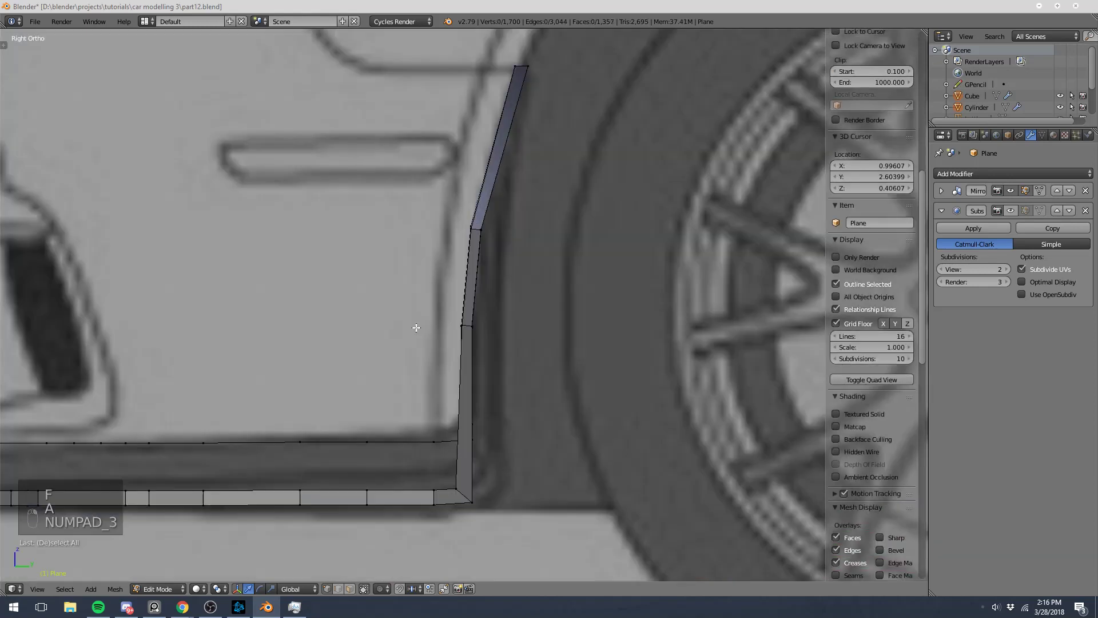
{"action": "scroll", "coordinate": [441, 327], "scroll_direction": "down", "scroll_amount": 2}
{"action": "middle_click_drag", "start_coordinate": [442, 327], "coordinate": [569, 238]}
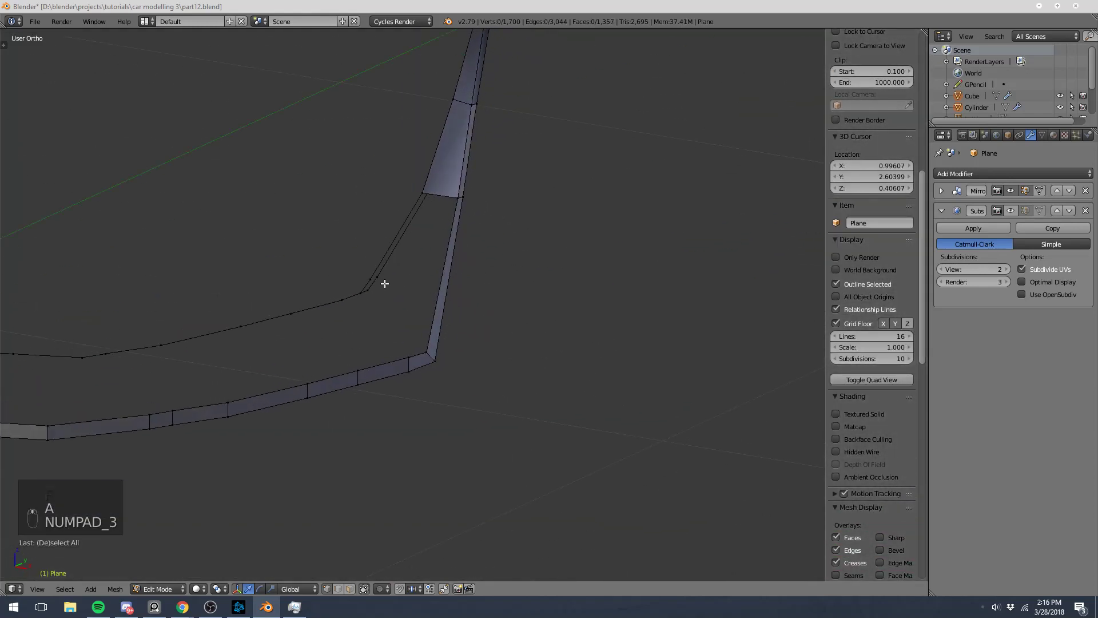
{"action": "key", "text": "z"}
{"action": "key", "text": "z"}
{"action": "key", "text": "KP_3"}
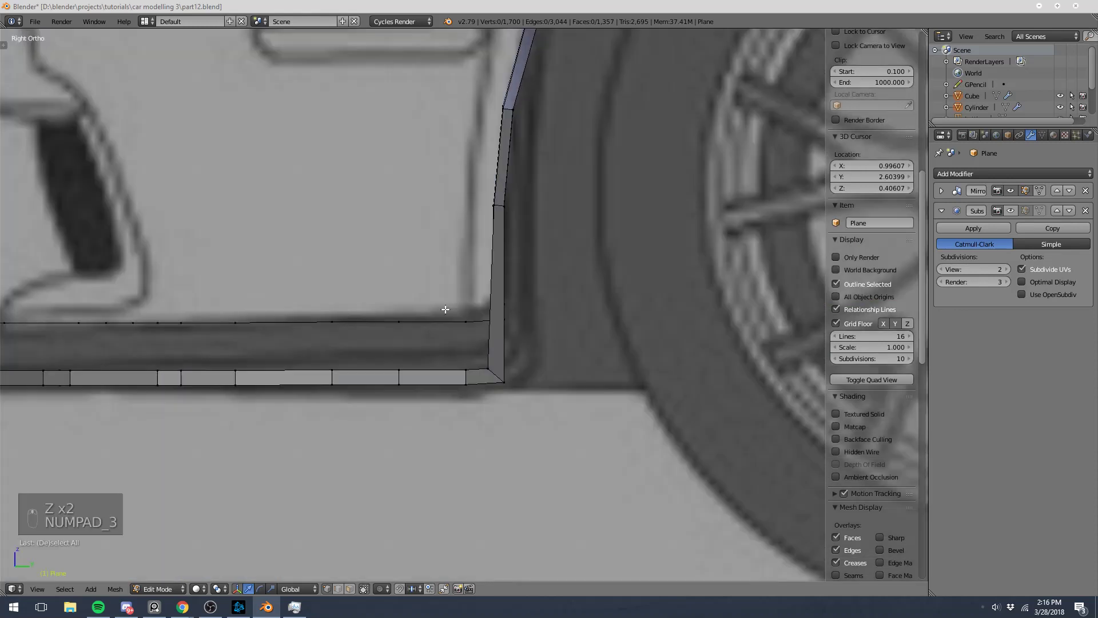
{"action": "key", "text": "z"}
{"action": "middle_click_drag", "start_coordinate": [450, 309], "coordinate": [473, 309]}
{"action": "key", "text": "z"}
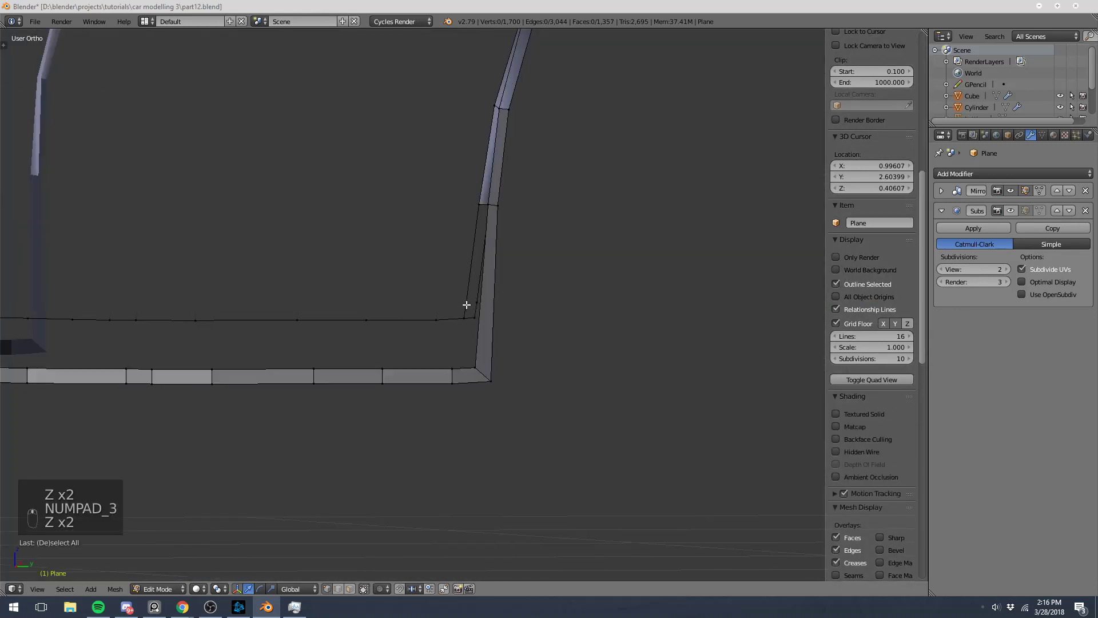
{"action": "key", "text": "ctrl+r"}
{"action": "left_click", "coordinate": [500, 337]}
{"action": "left_click", "coordinate": [502, 378]}
{"action": "key", "text": "a"}
{"action": "middle_click_drag", "start_coordinate": [484, 322], "coordinate": [485, 316]}
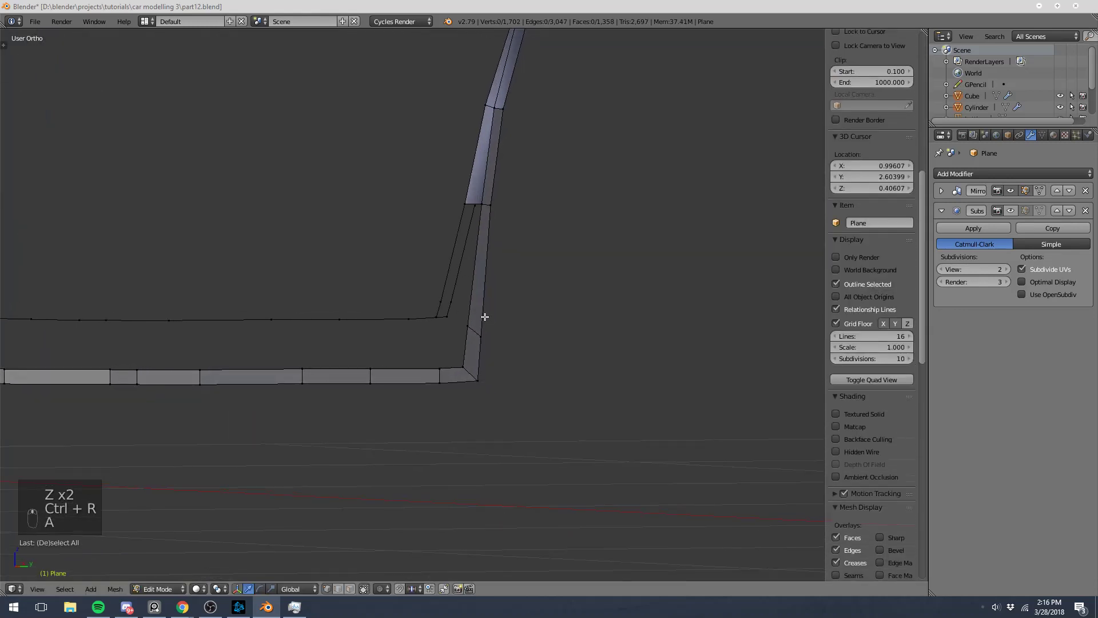
- Fill the corner face and the tall face above it between the inner bumper edge and the upright strip
{"action": "right_click", "coordinate": [436, 317]}
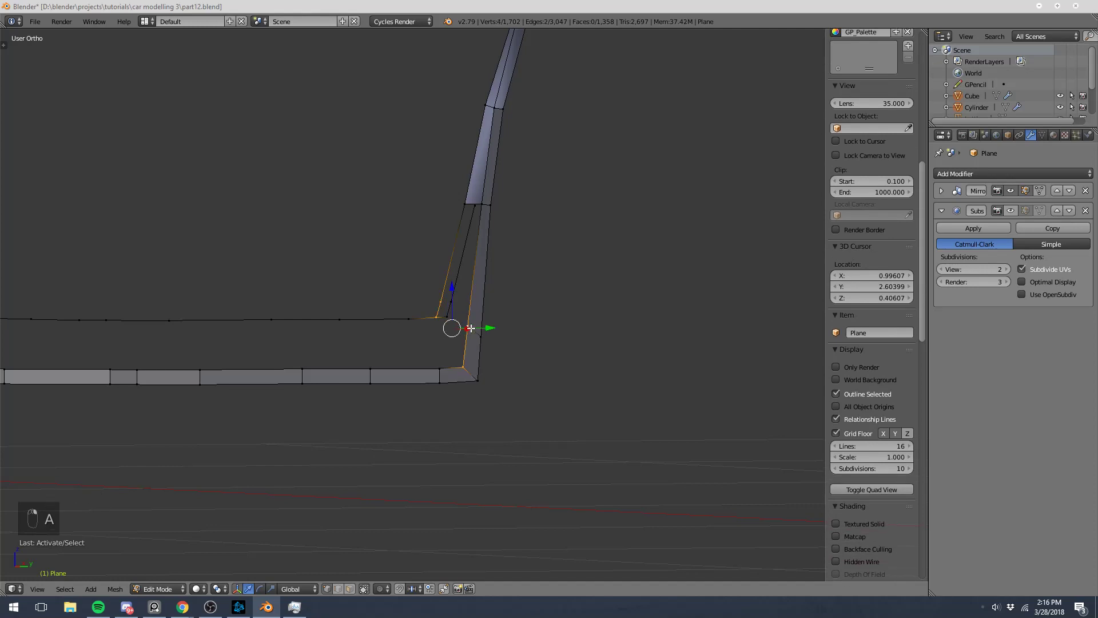
{"action": "key", "text": "f"}
{"action": "right_click", "coordinate": [453, 308], "text": "shift"}
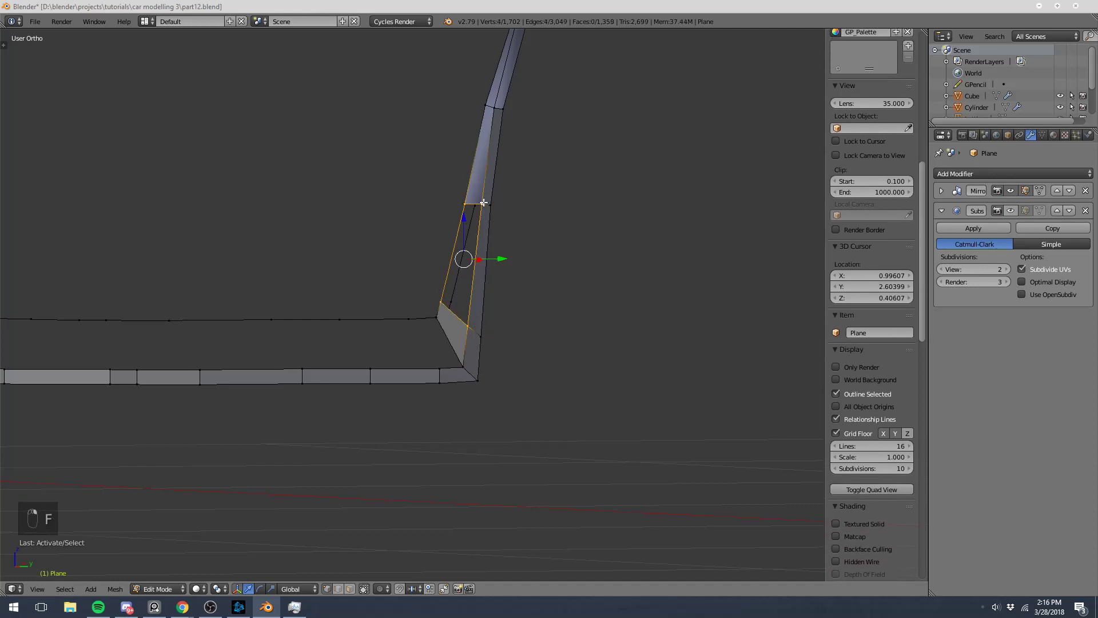
{"action": "key", "text": "f"}
{"action": "key", "text": "a"}
- Fill the tall face on the wheel side between the upright strip's rear edge and the inner bumper edge
{"action": "middle_click_drag", "start_coordinate": [539, 247], "coordinate": [431, 258]}
{"action": "right_click", "coordinate": [513, 203]}
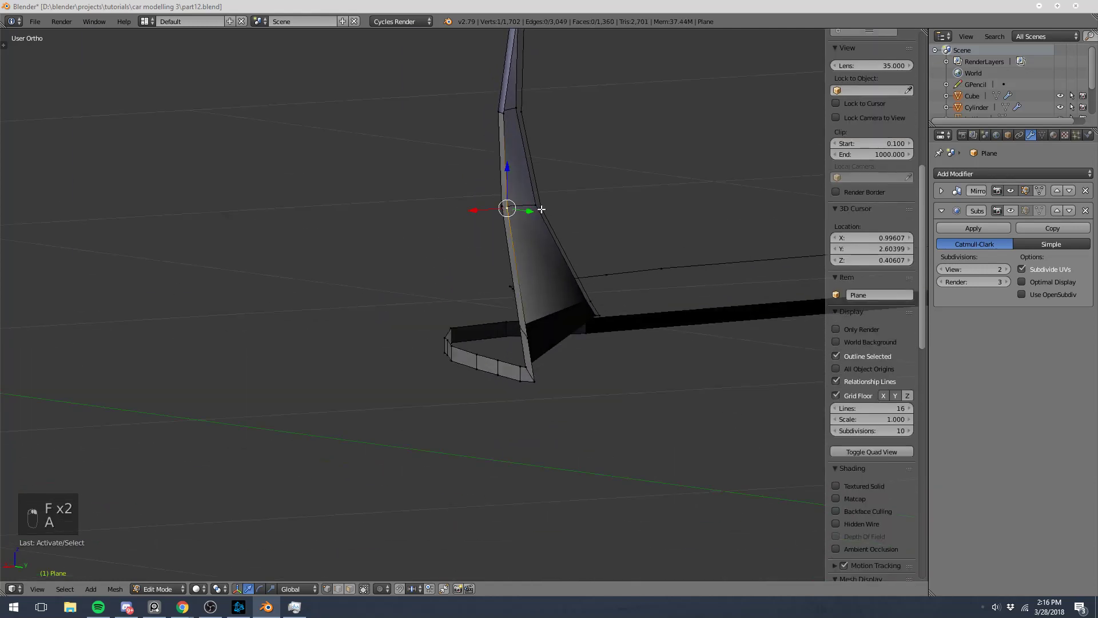
{"action": "middle_click_drag", "start_coordinate": [546, 365], "coordinate": [554, 331]}
{"action": "right_click", "coordinate": [543, 339], "text": "shift"}
{"action": "right_click", "coordinate": [594, 312], "text": "shift"}
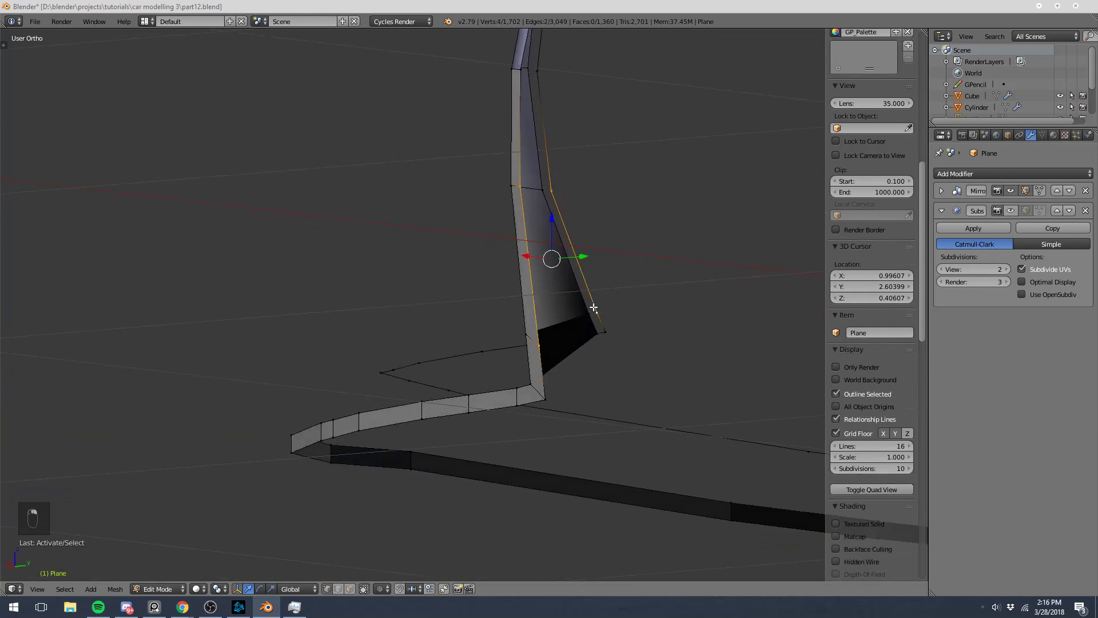
{"action": "key", "text": "f"}
- Fill the small wheel-side face at the lip's lower rear corner, below the tall face
{"action": "right_click", "coordinate": [546, 353]}
{"action": "right_click", "coordinate": [551, 401], "text": "shift"}
{"action": "right_click", "coordinate": [610, 331], "text": "shift"}
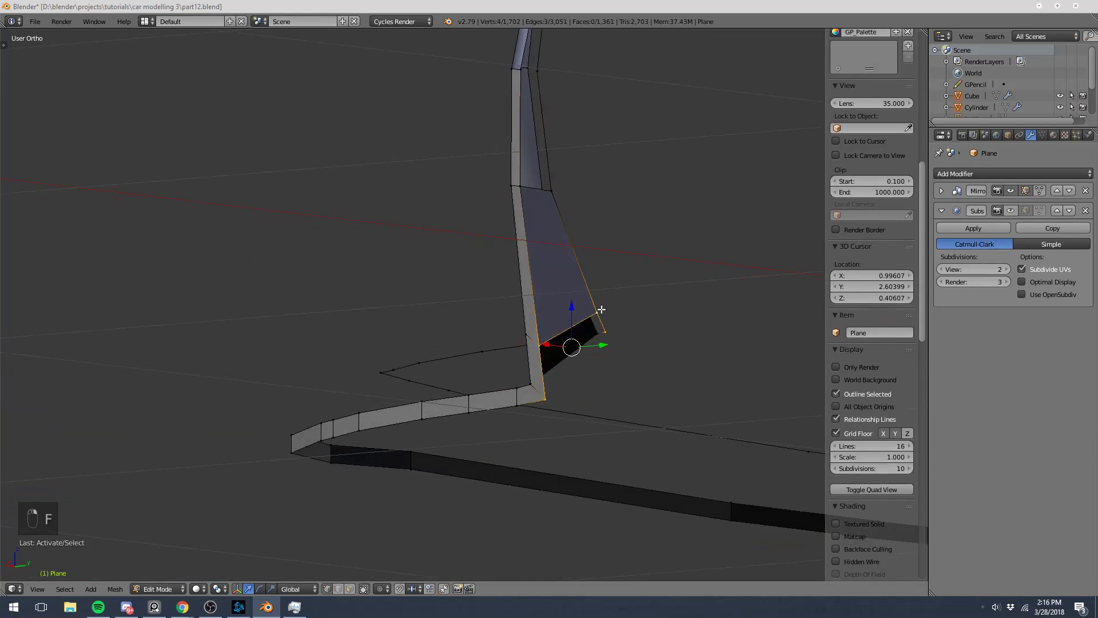
{"action": "key", "text": "f"}
{"action": "key", "text": "a"}
- Fill the remaining wheel-side gap with a four-sided face above the tall face and a triangular face up to the strip's tip
{"action": "middle_click_drag", "start_coordinate": [581, 301], "coordinate": [575, 335]}
{"action": "right_click", "coordinate": [577, 333]}
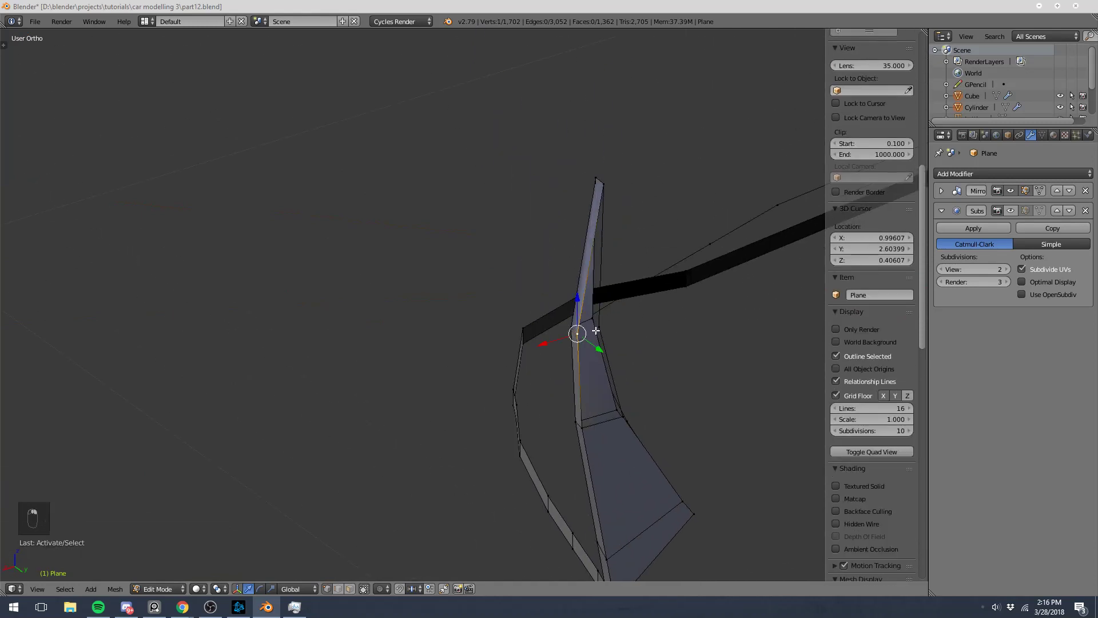
{"action": "right_click", "coordinate": [582, 426], "text": "shift"}
{"action": "right_click", "coordinate": [625, 419], "text": "shift"}
{"action": "middle_click_drag", "start_coordinate": [636, 403], "coordinate": [670, 366]}
{"action": "key", "text": "f"}
{"action": "right_click", "coordinate": [633, 281]}
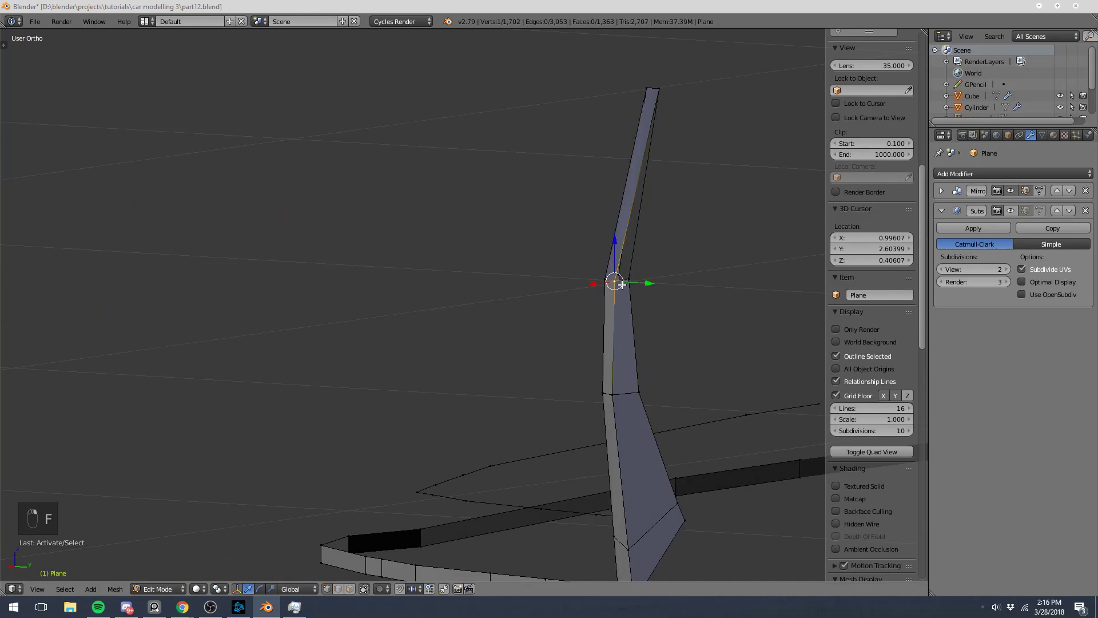
{"action": "right_click", "coordinate": [666, 94], "text": "ctrl"}
- Select all the visible lip geometry, make its normals consistent, and return to Object Mode
{"action": "scroll", "coordinate": [685, 149], "scroll_direction": "down", "scroll_amount": 7}
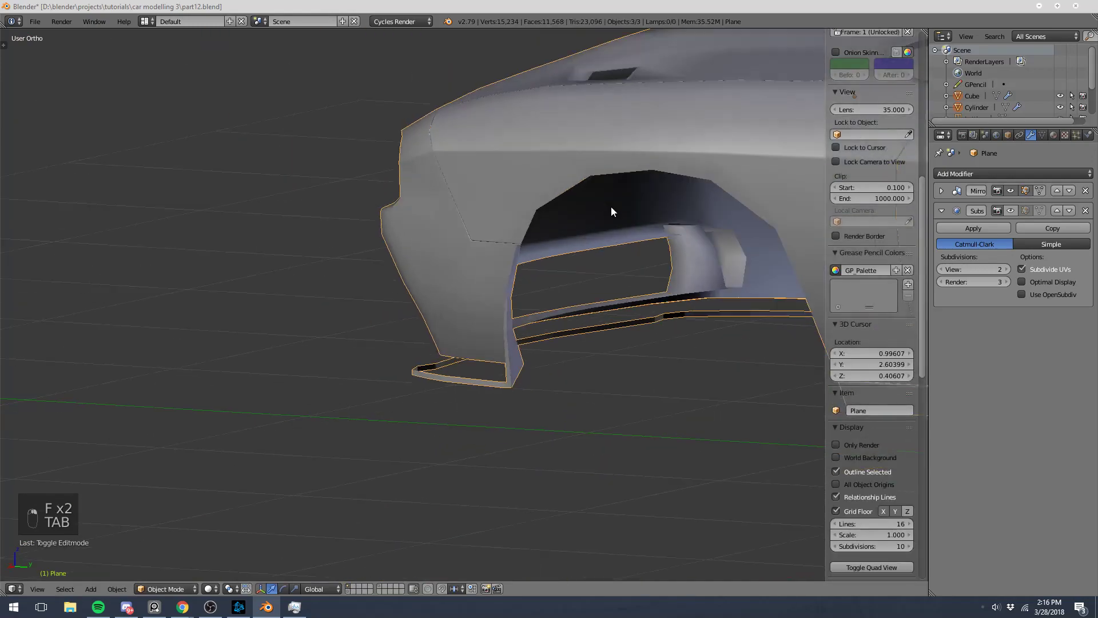
{"action": "middle_click_drag", "start_coordinate": [610, 206], "coordinate": [740, 186]}
{"action": "middle_click_drag", "start_coordinate": [598, 240], "coordinate": [523, 279]}
{"action": "key", "text": "Tab"}
{"action": "scroll", "coordinate": [523, 279], "scroll_direction": "up", "scroll_amount": 3}
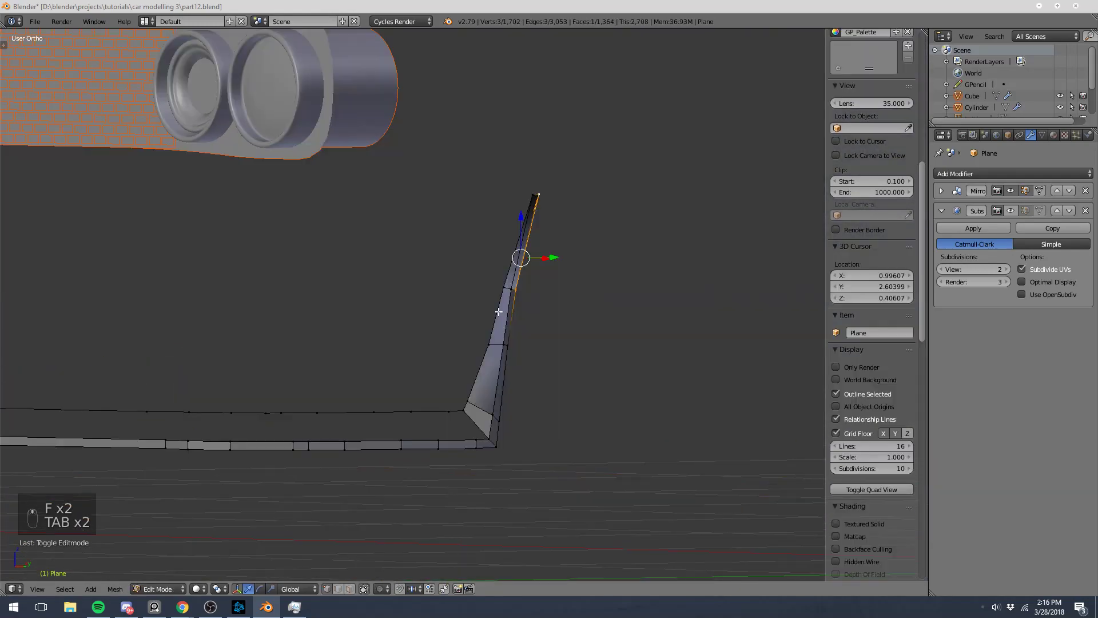
{"action": "key", "text": "a"}
{"action": "key", "text": "a"}
{"action": "key", "text": "a"}
{"action": "key", "text": "a"}
{"action": "key", "text": "a"}
{"action": "key", "text": "ctrl+n"}
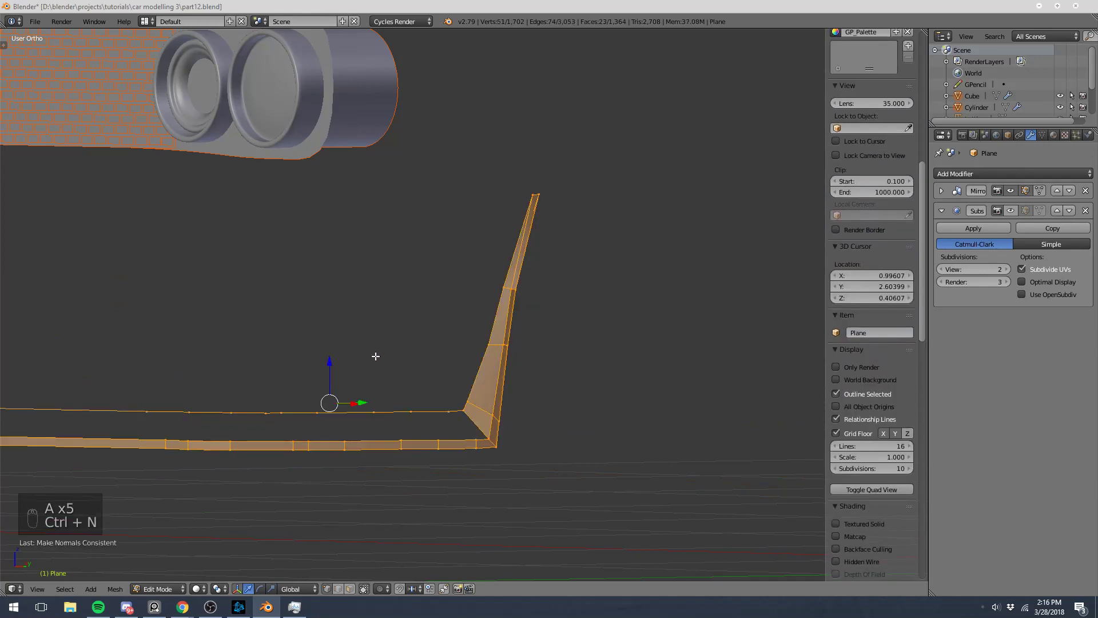
{"action": "key", "text": "Tab"}
{"action": "scroll", "coordinate": [533, 357], "scroll_direction": "down", "scroll_amount": 5}
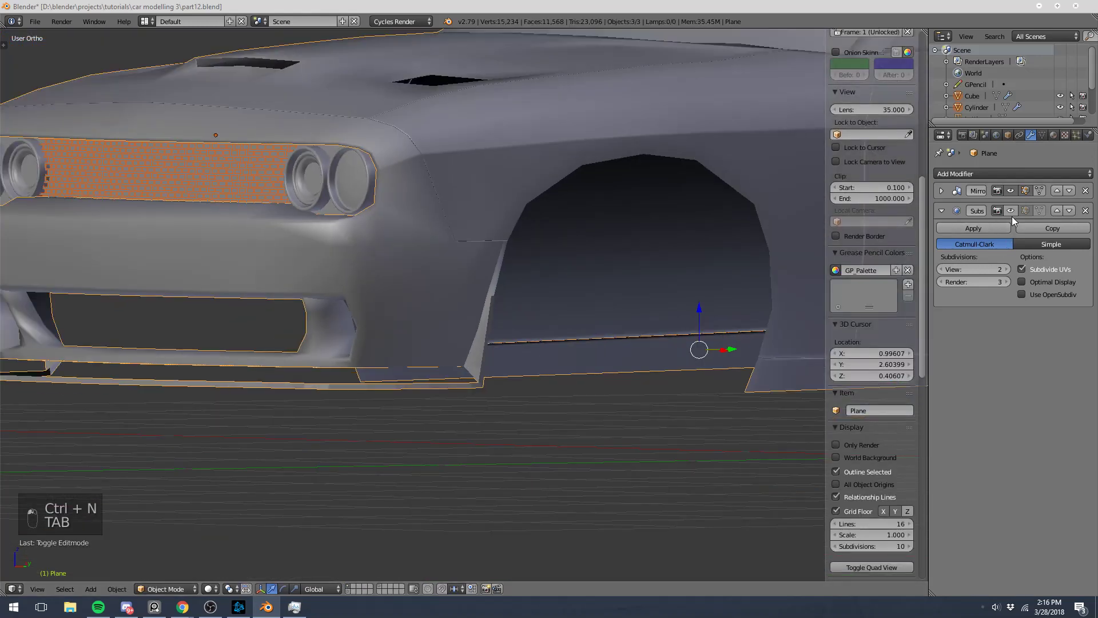
- Preview the front end with subdivision smoothing shown in the viewport and hide the smoothing again
{"action": "left_click", "coordinate": [1014, 212]}
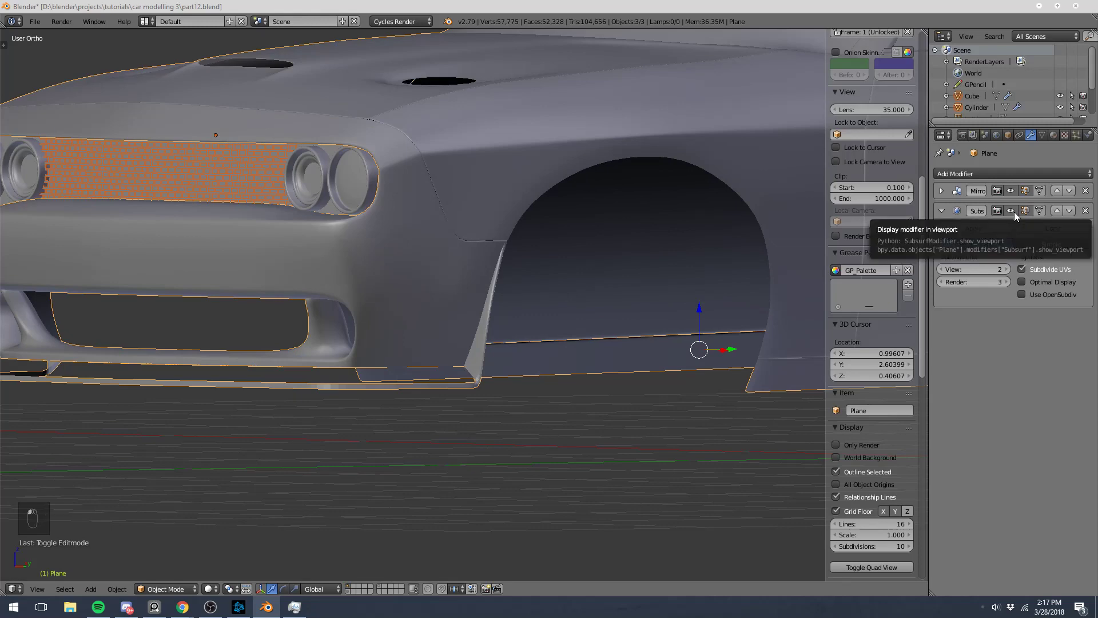
{"action": "left_click", "coordinate": [1011, 211]}
{"action": "key", "text": "KP_3"}
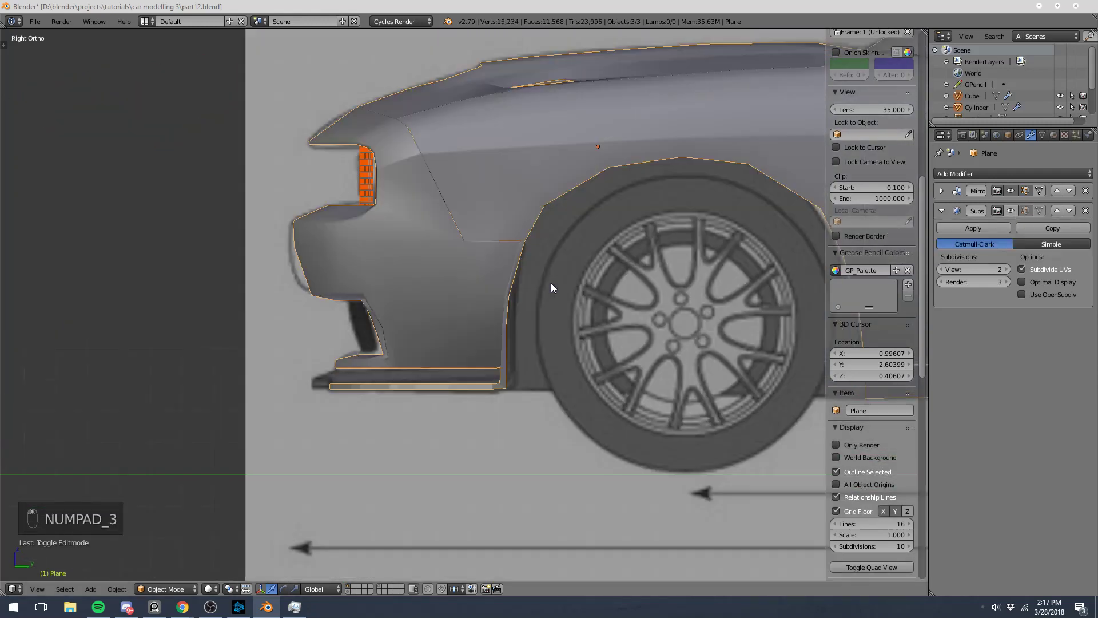
- Fill the four-sided face at the lip's rear corner between the lip's upper edge and the bumper's lower edge
{"action": "scroll", "coordinate": [550, 283], "scroll_direction": "up", "scroll_amount": 6}
{"action": "key", "text": "Tab"}
{"action": "middle_click_drag", "start_coordinate": [465, 240], "coordinate": [488, 265]}
{"action": "key", "text": "a"}
{"action": "right_click", "coordinate": [473, 295]}
{"action": "right_click", "coordinate": [496, 293], "text": "shift"}
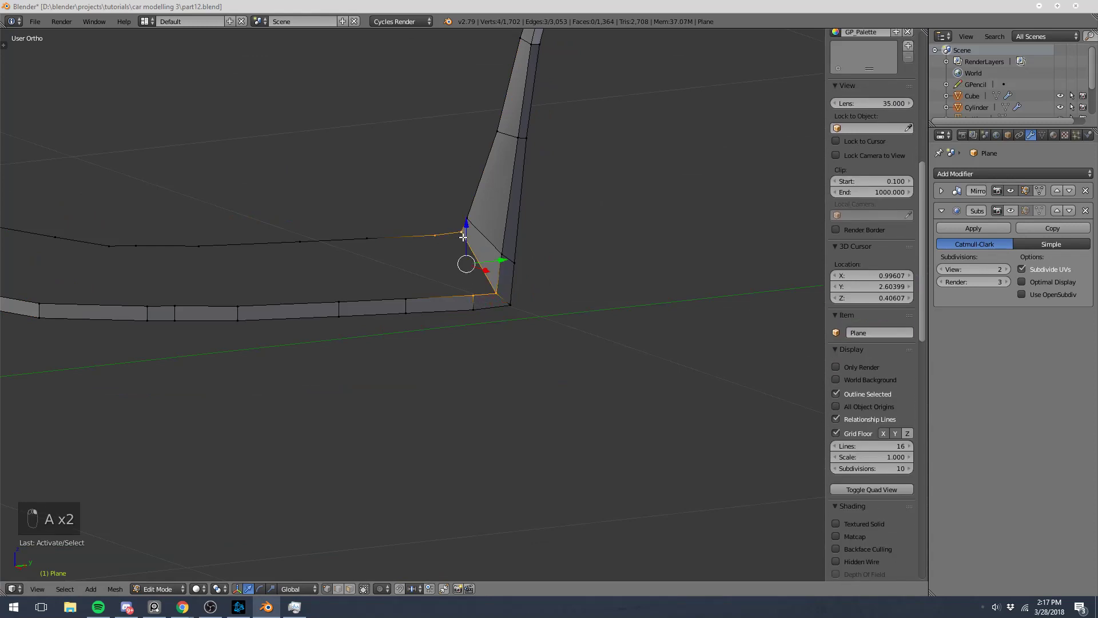
{"action": "key", "text": "f"}
{"action": "middle_click_drag", "start_coordinate": [392, 306], "coordinate": [493, 240]}
{"action": "key", "text": "a"}
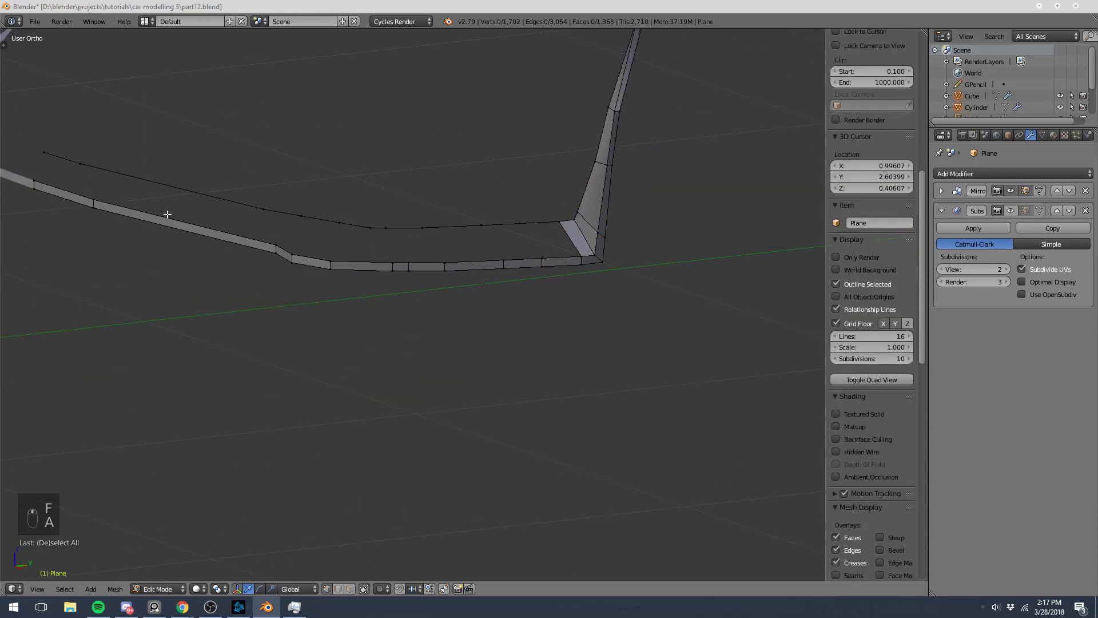
- Try to bridge the lip's upper edge loop with the bumper's lower edge using LoopTools Bridge, and undo it
{"action": "right_click", "coordinate": [130, 209], "text": "alt"}
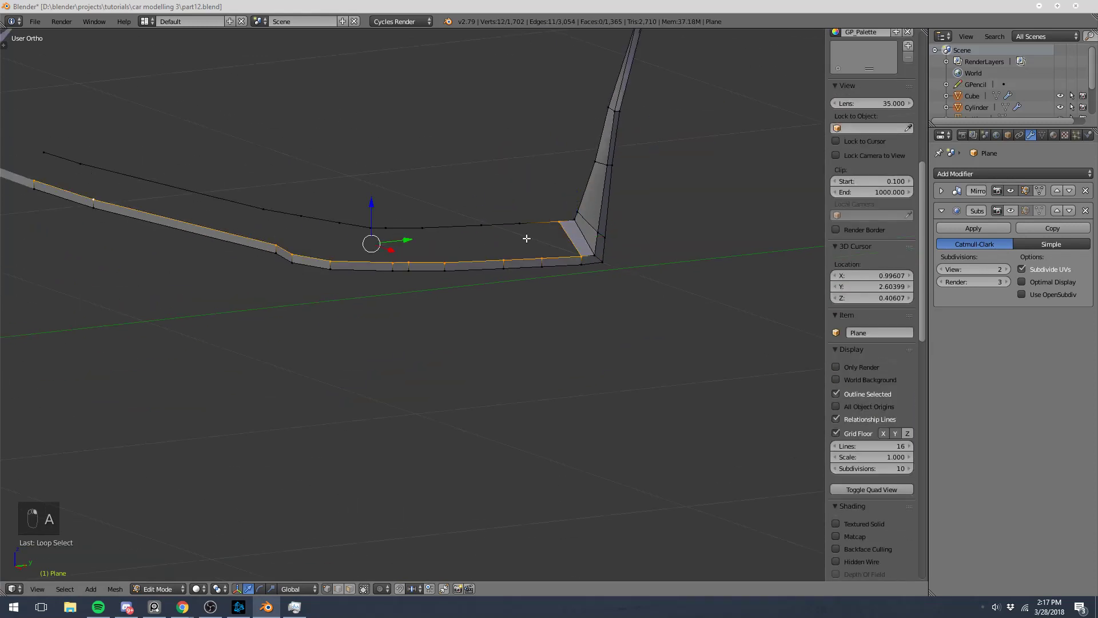
{"action": "right_click", "coordinate": [570, 247], "text": "shift"}
{"action": "right_click", "coordinate": [443, 223], "text": "alt+shift"}
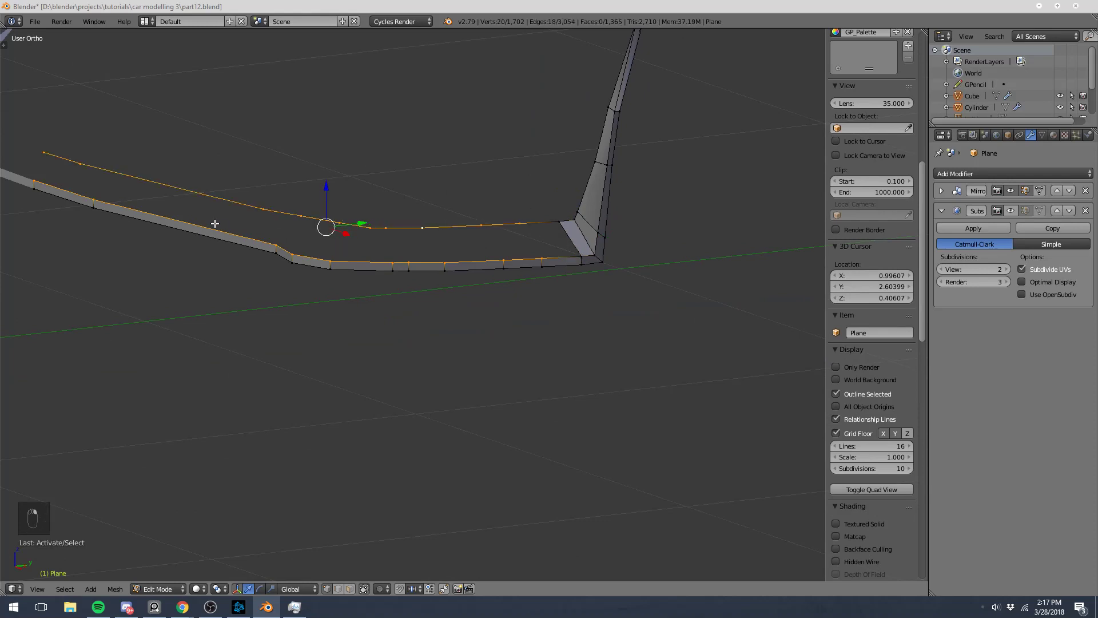
{"action": "middle_click_drag", "start_coordinate": [215, 223], "coordinate": [371, 211], "text": "shift"}
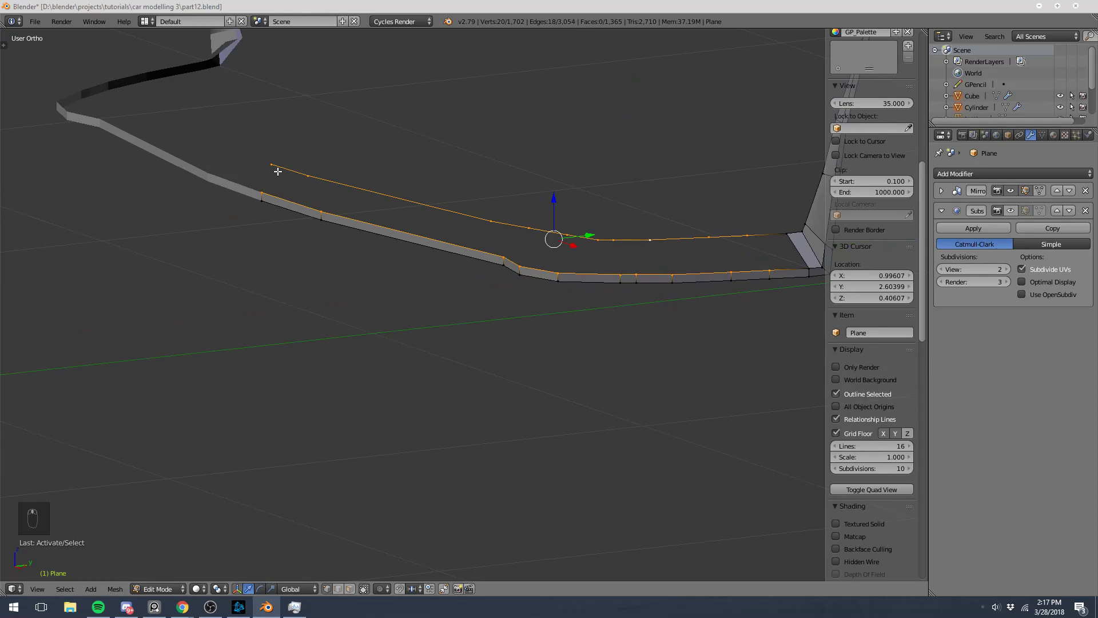
{"action": "key", "text": "w"}
{"action": "mouse_move", "coordinate": [279, 176]}
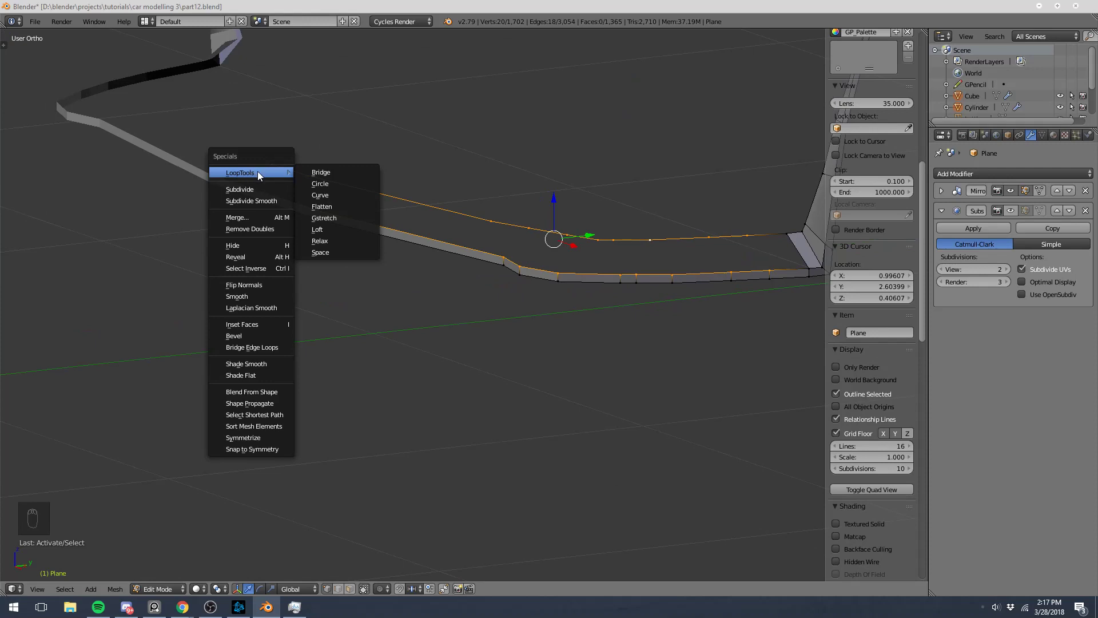
{"action": "left_click", "coordinate": [324, 170]}
{"action": "middle_click_drag", "start_coordinate": [386, 215], "coordinate": [338, 223], "text": "shift"}
{"action": "key", "text": "ctrl+z"}
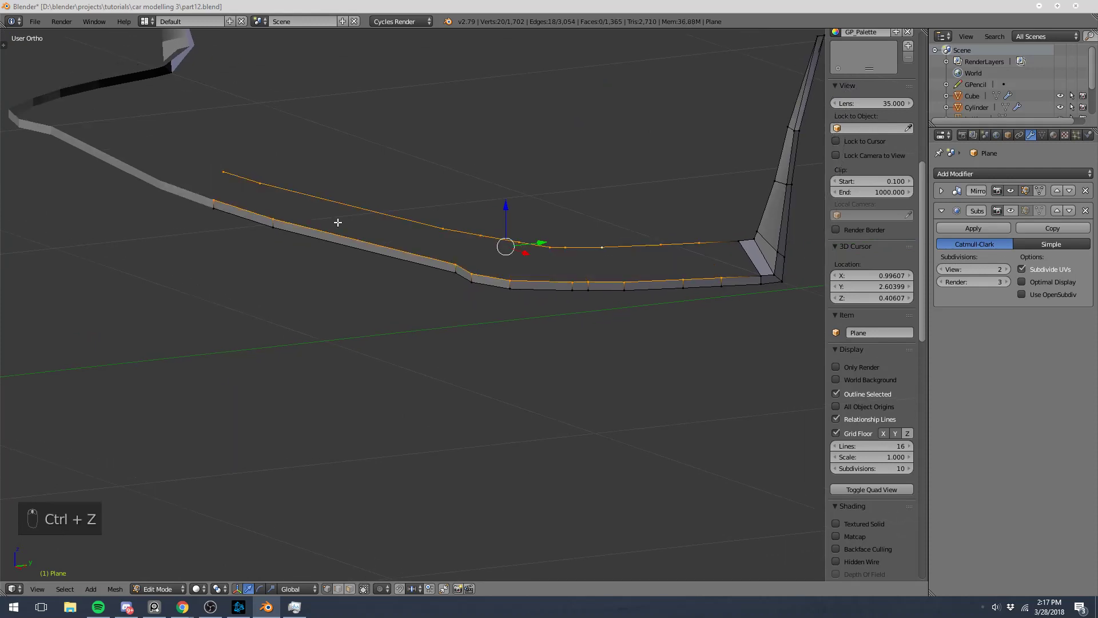
- Search the add-on preferences for "loop" to check the LoopTools add-on, and close the preferences
{"action": "left_click", "coordinate": [39, 24]}
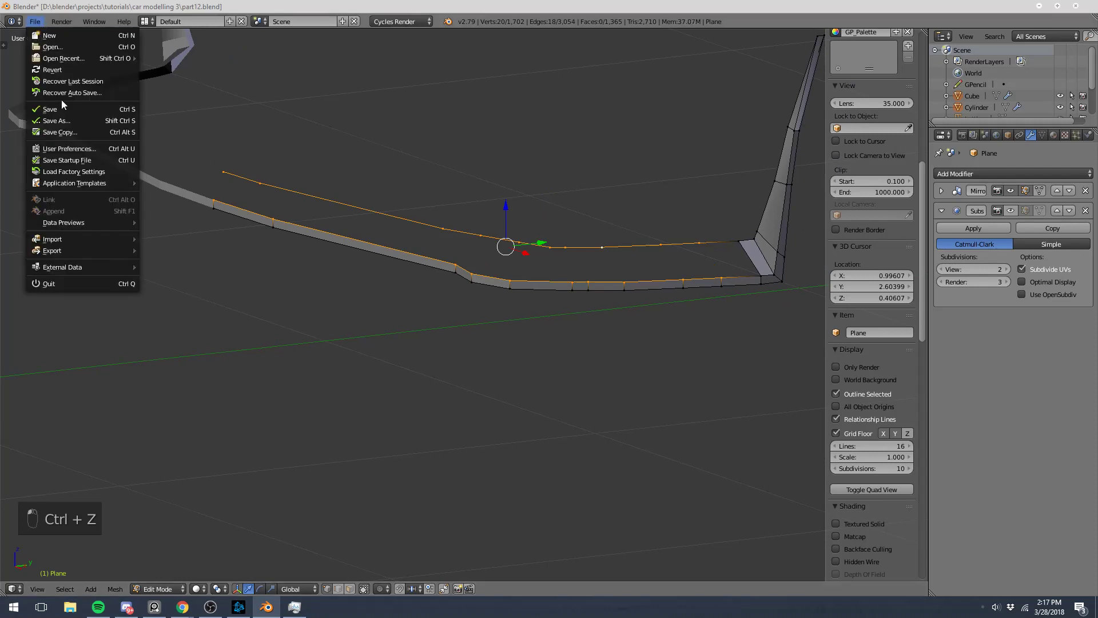
{"action": "left_click", "coordinate": [65, 150]}
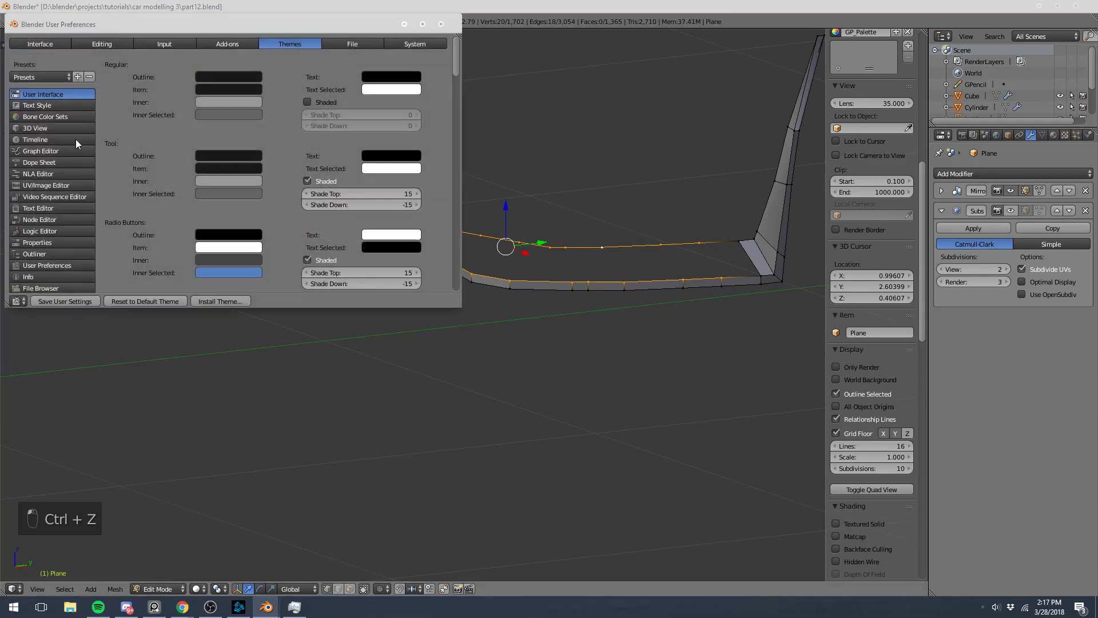
{"action": "left_click", "coordinate": [238, 42]}
{"action": "type", "text": "loop"}
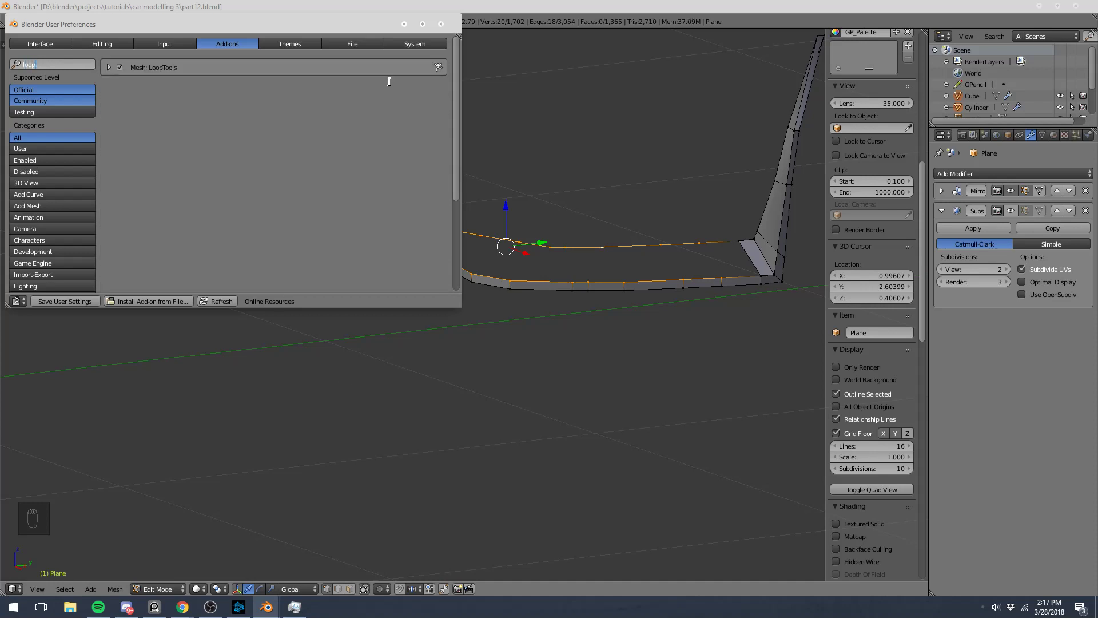
{"action": "left_click", "coordinate": [439, 24]}
{"action": "right_click", "coordinate": [223, 171]}
{"action": "right_click", "coordinate": [214, 200], "text": "shift"}
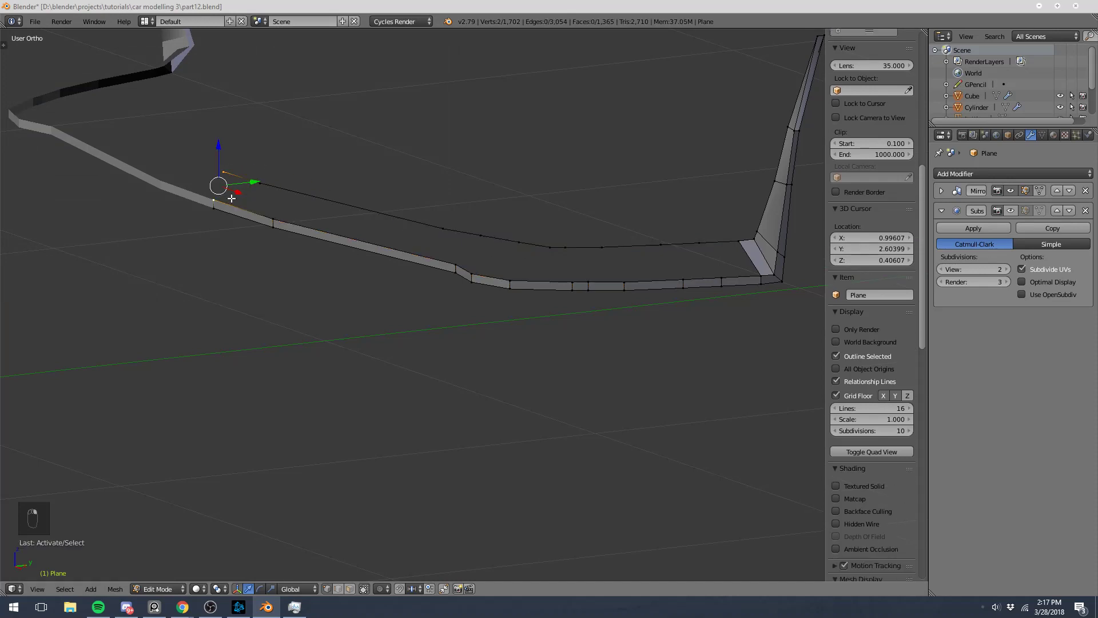
{"action": "right_click", "coordinate": [256, 191], "text": "shift"}
{"action": "key", "text": "a"}
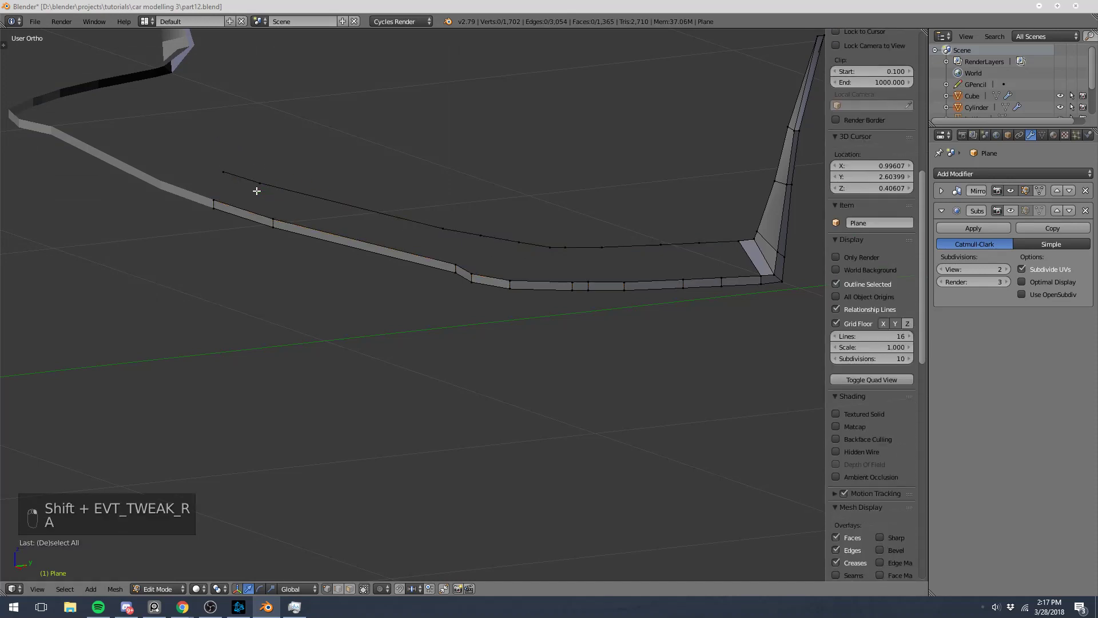
- Fill the first face at the car's centreline between the lip's upper edge and the bumper's lower edge
{"action": "right_click", "coordinate": [214, 200]}
{"action": "right_click", "coordinate": [223, 171], "text": "shift"}
{"action": "right_click", "coordinate": [260, 183], "text": "shift"}
{"action": "right_click", "coordinate": [272, 218], "text": "shift"}
{"action": "key", "text": "f"}
- Fill the remaining faces between the lip and bumper edges, from the centre face to the rear corner
{"action": "right_click", "coordinate": [260, 183]}
{"action": "right_click", "coordinate": [273, 218], "text": "shift"}
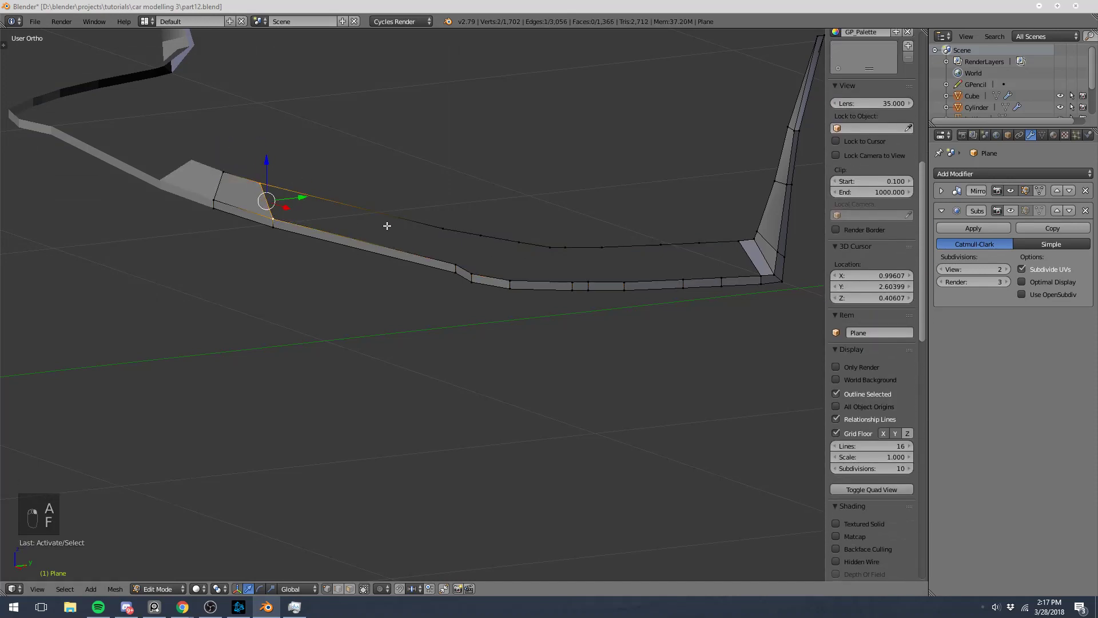
{"action": "key", "text": "f"}
{"action": "key", "text": "f"}
{"action": "key", "text": "f"}
{"action": "key", "text": "f"}
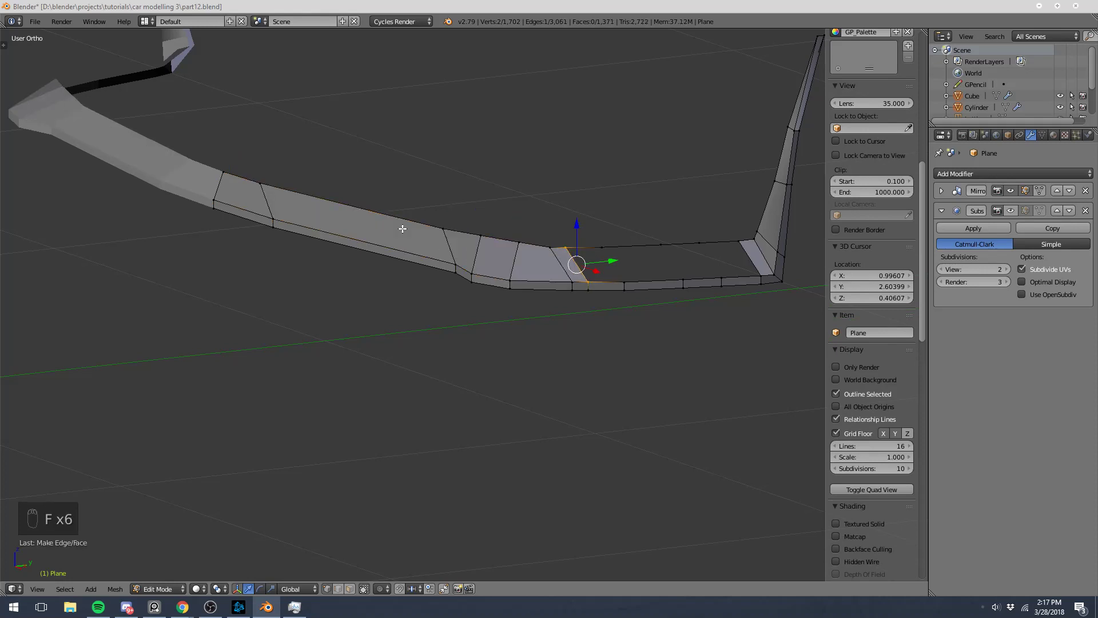
{"action": "key", "text": "f"}
{"action": "key", "text": "f"}
{"action": "key", "text": "f"}
{"action": "key", "text": "f"}
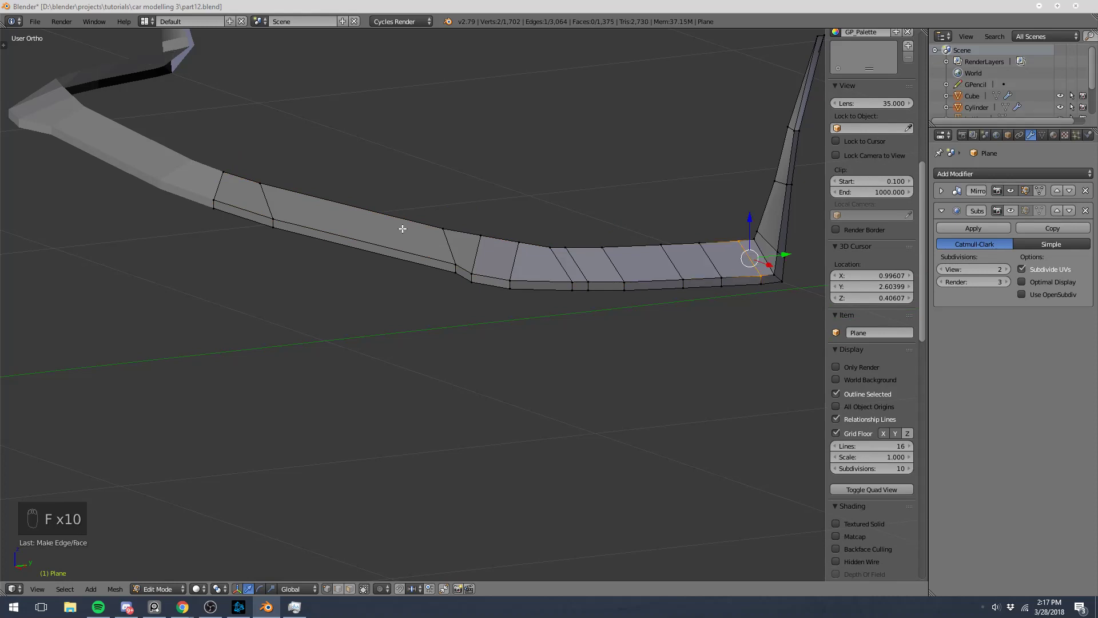
- Slide the lip's first upright edge beside the centreline toward the centre, lining it up with the vertex above it
{"action": "middle_click_drag", "start_coordinate": [402, 229], "coordinate": [303, 270], "text": "shift"}
{"action": "right_click", "coordinate": [143, 238]}
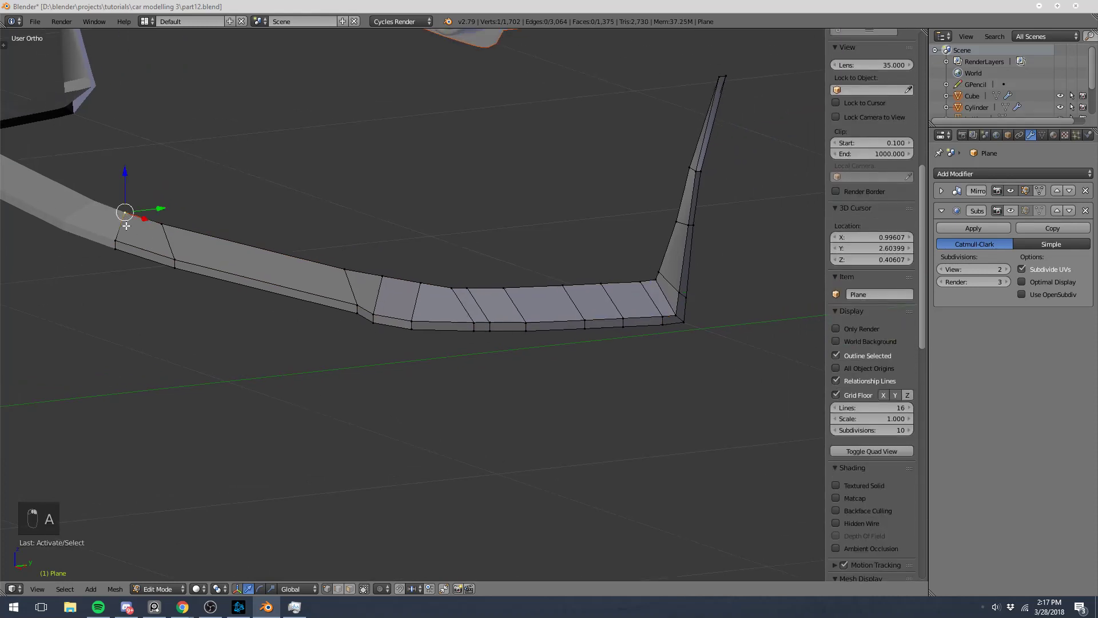
{"action": "right_click_drag", "start_coordinate": [167, 245], "coordinate": [173, 251], "text": "shift"}
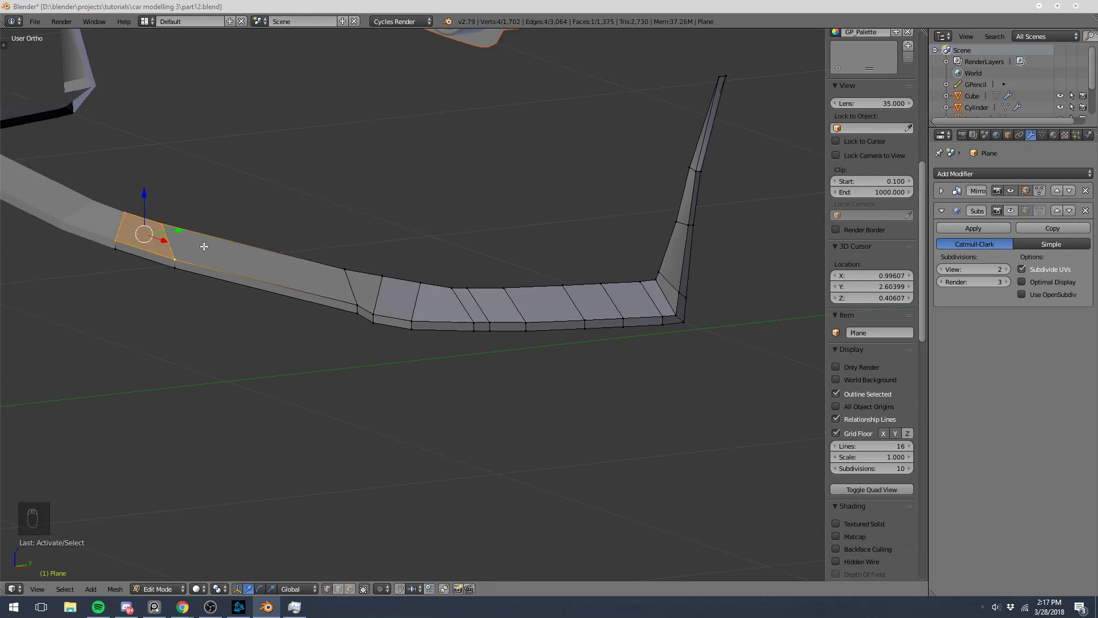
{"action": "key", "text": "KP_1"}
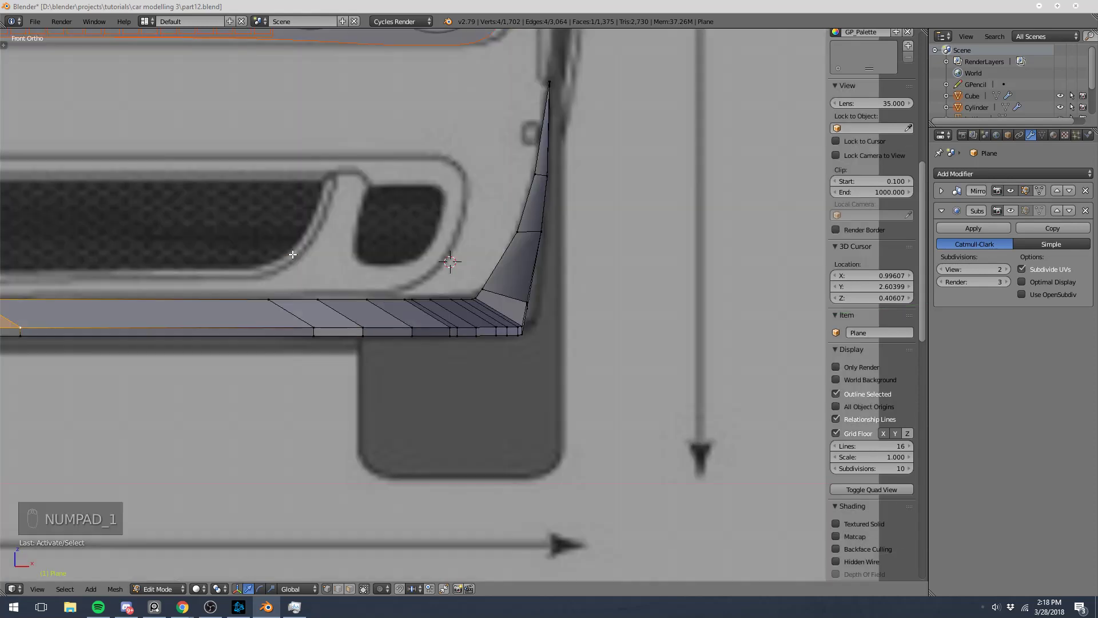
{"action": "middle_click_drag", "start_coordinate": [137, 256], "coordinate": [512, 211], "text": "shift"}
{"action": "key", "text": "z"}
{"action": "right_click", "coordinate": [393, 280]}
{"action": "right_click", "coordinate": [395, 289], "text": "shift"}
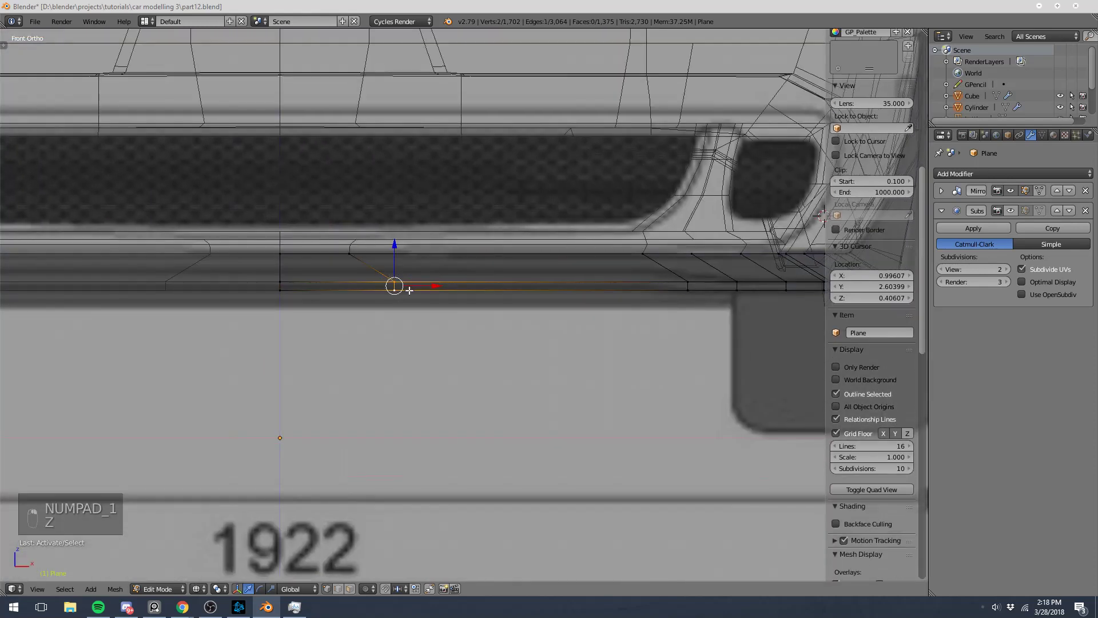
{"action": "key", "text": "z"}
{"action": "key", "text": "g"}
{"action": "key", "text": "g"}
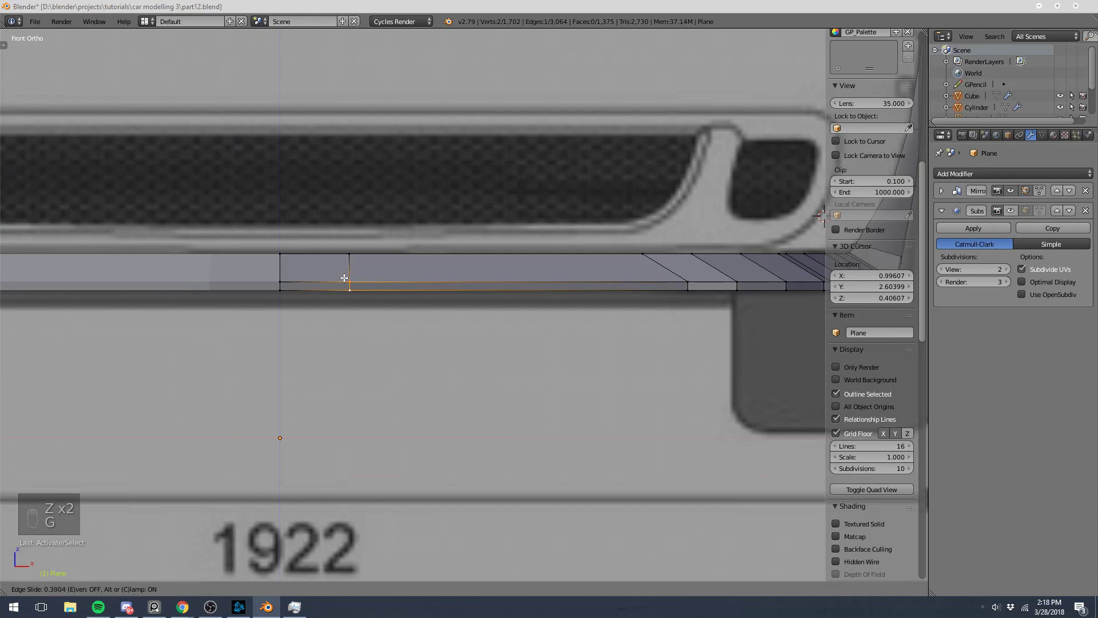
{"action": "left_click", "coordinate": [344, 278]}
{"action": "key", "text": "z"}
- Examine the lip's upright edge near the front corner against the top and front blueprints
{"action": "scroll", "coordinate": [485, 285], "scroll_direction": "down", "scroll_amount": 5}
{"action": "mouse_move", "coordinate": [486, 285]}
{"action": "middle_mouse_down"}
{"action": "mouse_move", "coordinate": [429, 311]}
{"action": "mouse_move", "coordinate": [457, 328]}
{"action": "middle_mouse_up"}
{"action": "key", "text": "z"}
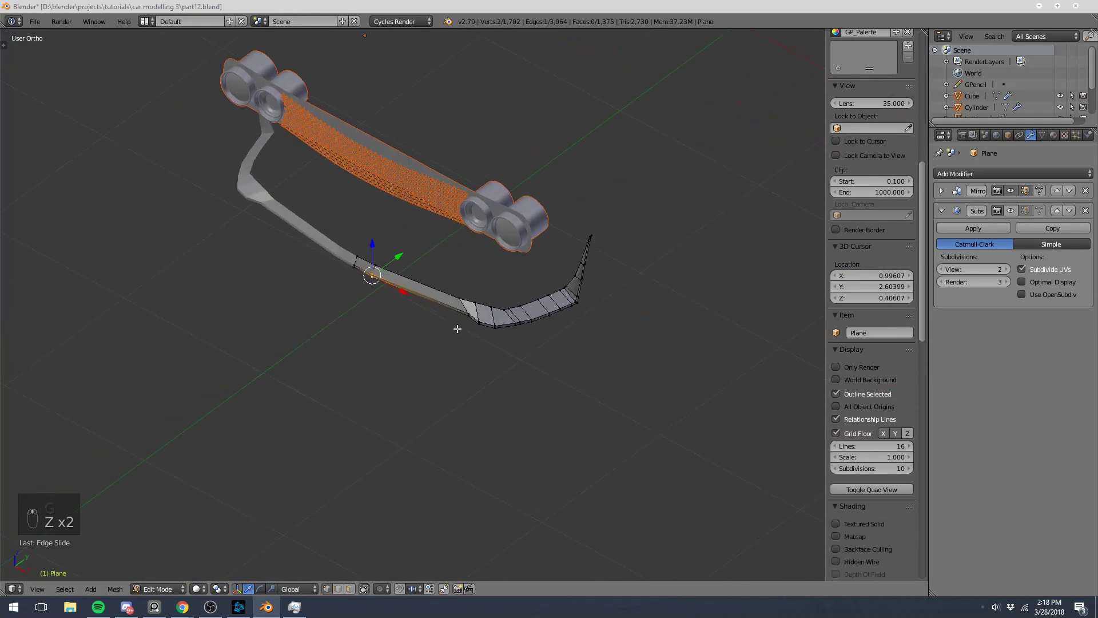
{"action": "scroll", "coordinate": [457, 329], "scroll_direction": "up", "scroll_amount": 6}
{"action": "right_click", "coordinate": [483, 314]}
{"action": "key", "text": "KP_7"}
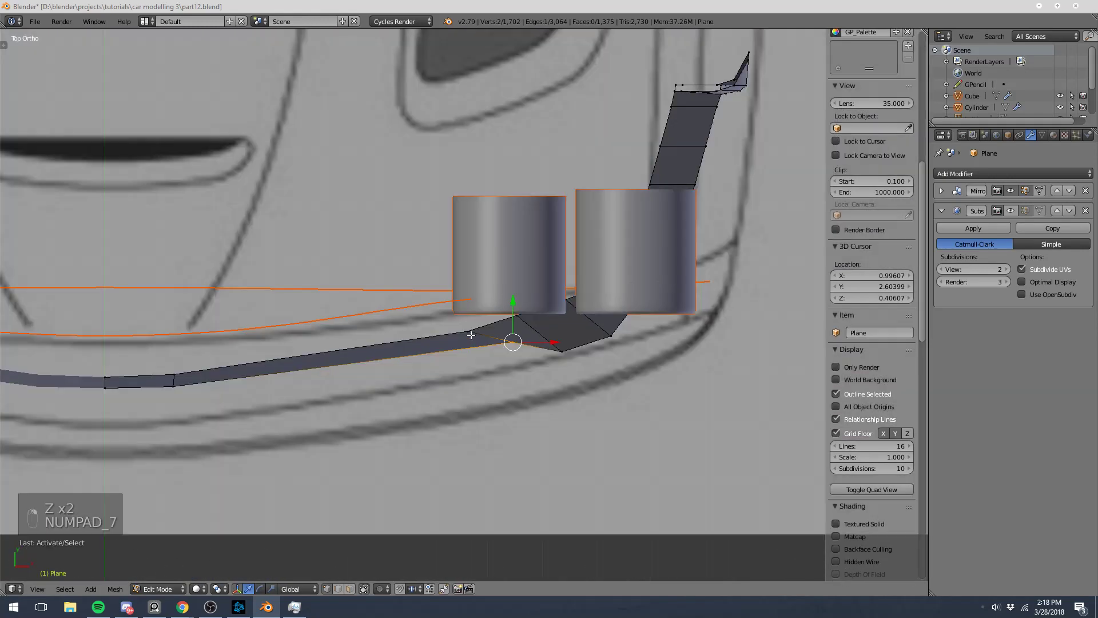
{"action": "key", "text": "KP_1"}
{"action": "key", "text": "z"}
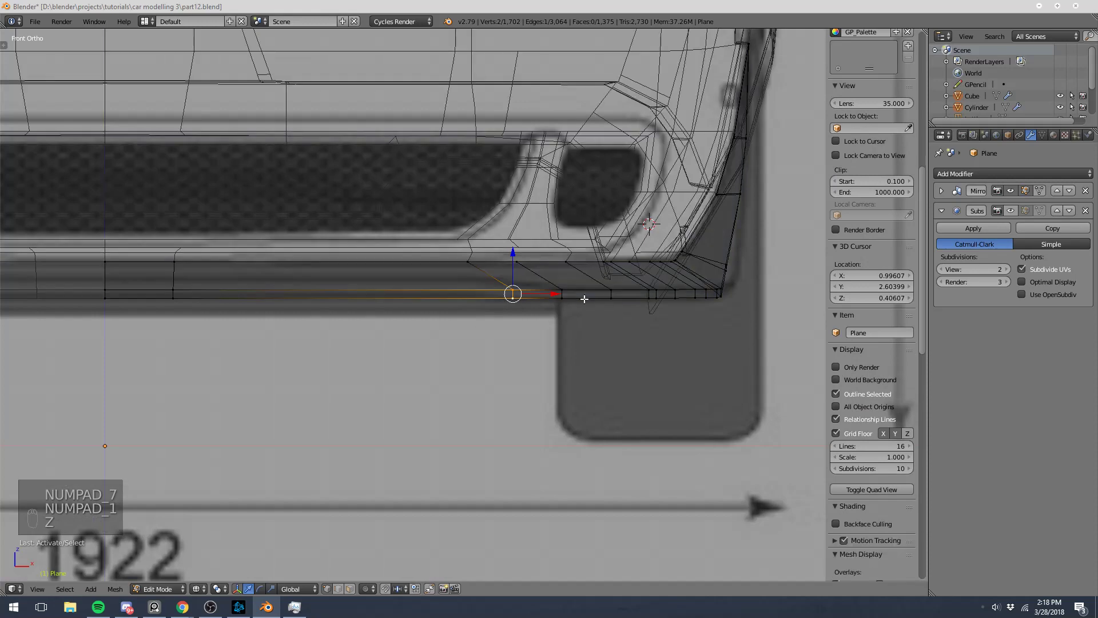
{"action": "key", "text": "z"}
{"action": "key", "text": "a"}
- Return to Object Mode and show the subdivision smoothing in the viewport to inspect the closed lip
{"action": "scroll", "coordinate": [503, 277], "scroll_direction": "down", "scroll_amount": 5}
{"action": "mouse_move", "coordinate": [537, 297]}
{"action": "middle_mouse_down"}
{"action": "mouse_move", "coordinate": [456, 348]}
{"action": "mouse_move", "coordinate": [487, 379]}
{"action": "mouse_move", "coordinate": [448, 314]}
{"action": "mouse_move", "coordinate": [405, 334]}
{"action": "mouse_move", "coordinate": [417, 329]}
{"action": "middle_mouse_up"}
{"action": "key", "text": "Tab"}
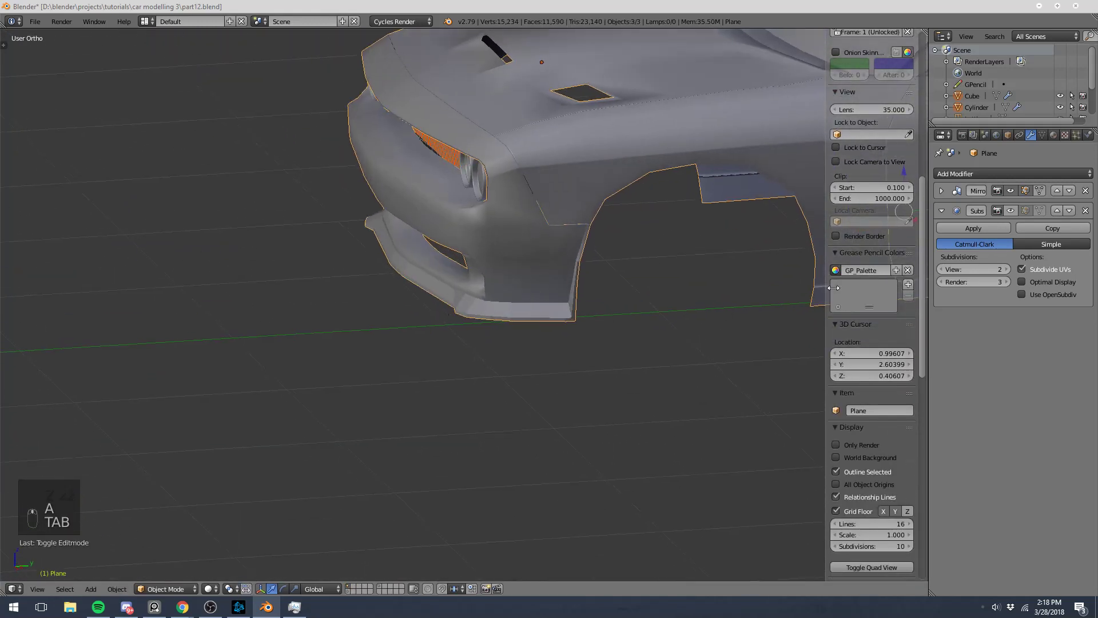
{"action": "left_click", "coordinate": [1011, 210]}
{"action": "middle_click_drag", "start_coordinate": [480, 283], "coordinate": [550, 279]}
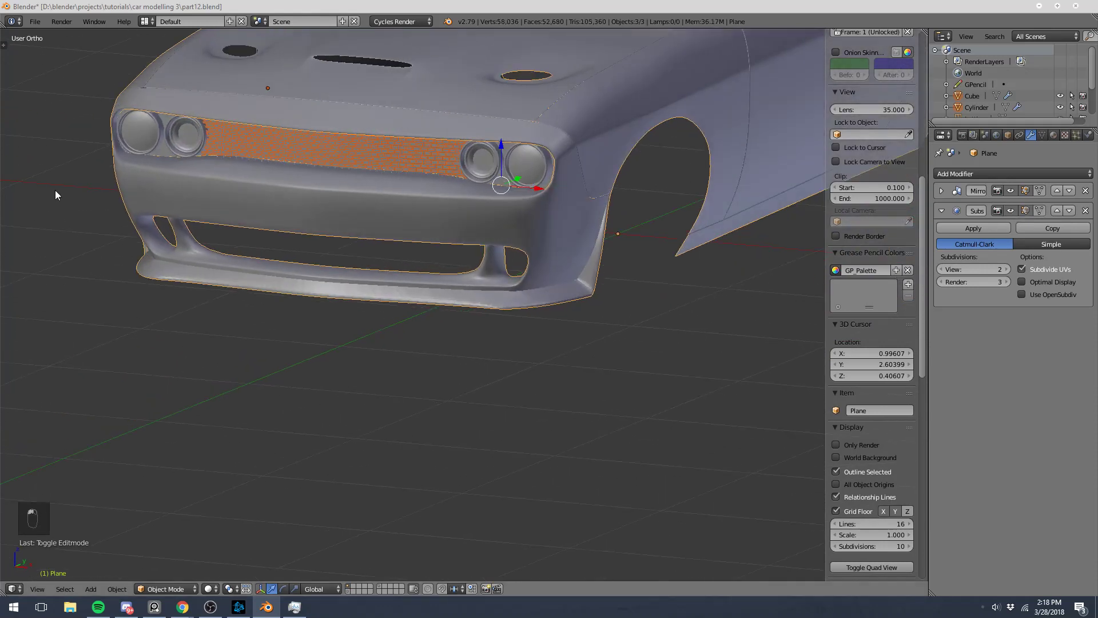
{"action": "scroll", "coordinate": [212, 273], "scroll_direction": "up", "scroll_amount": 2}
- Add one loop cut along the lip's lower vertical strip, slid toward its upper edge by a factor of 0.688, and preview the smoothed result
{"action": "key", "text": "t"}
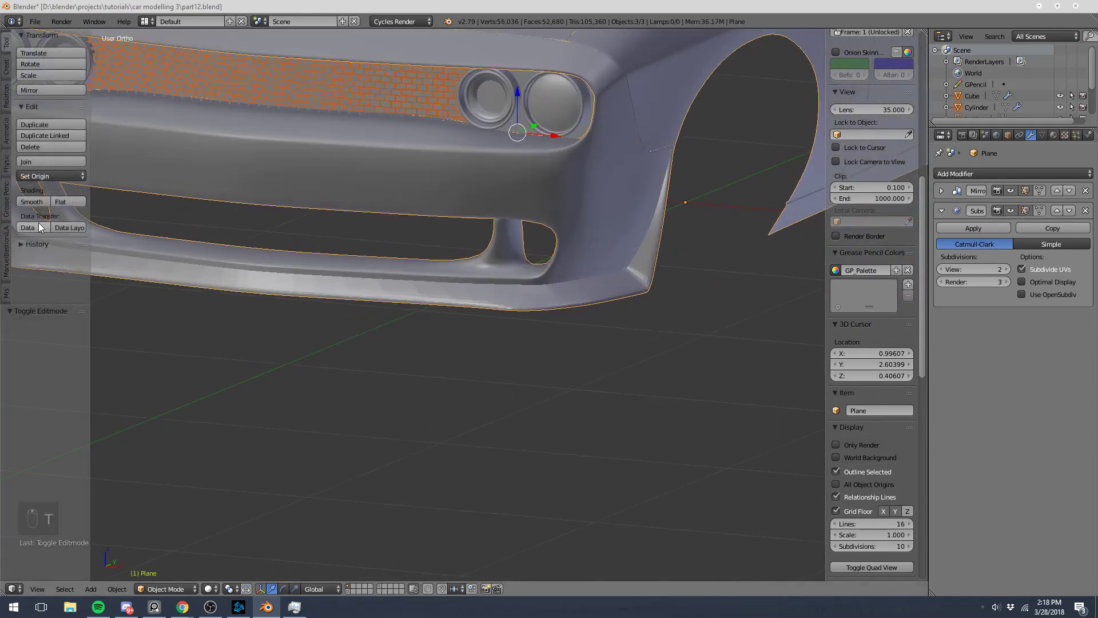
{"action": "key", "text": "Tab"}
{"action": "key", "text": "a"}
{"action": "key", "text": "KP_3"}
{"action": "key", "text": "a"}
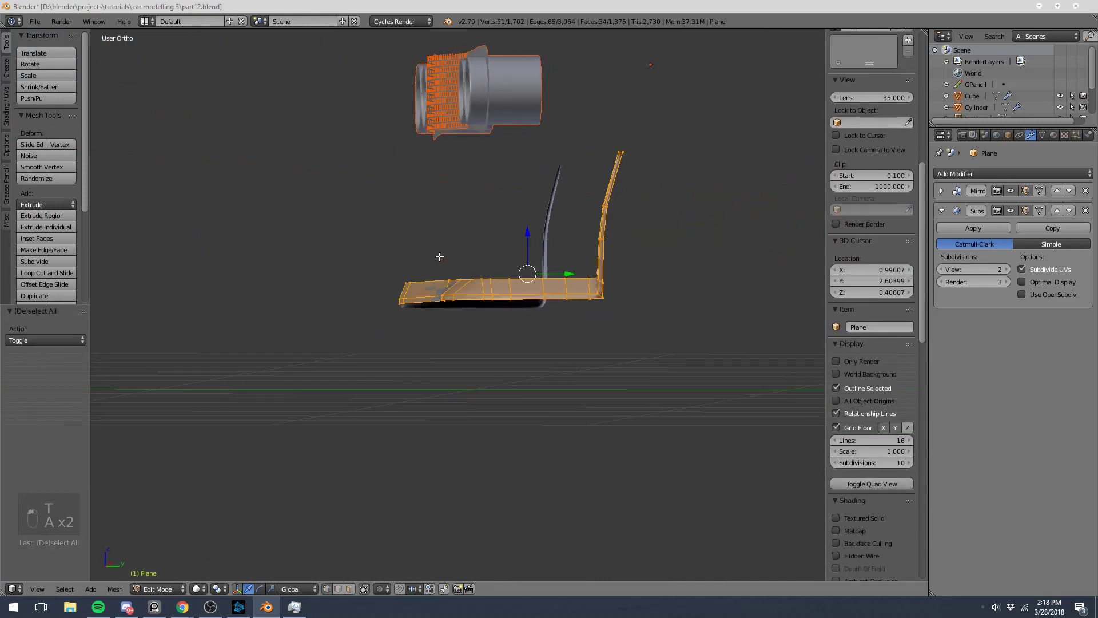
{"action": "key", "text": "a"}
{"action": "scroll", "coordinate": [439, 257], "scroll_direction": "up", "scroll_amount": 5}
{"action": "key", "text": "ctrl+r"}
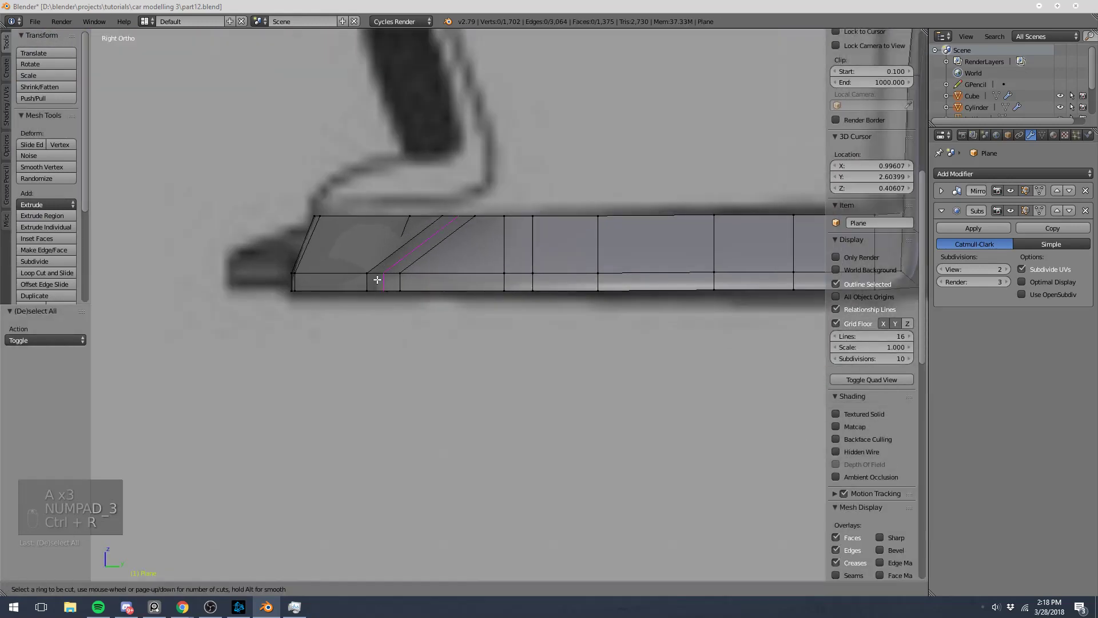
{"action": "left_click", "coordinate": [371, 281]}
{"action": "left_click", "coordinate": [380, 275]}
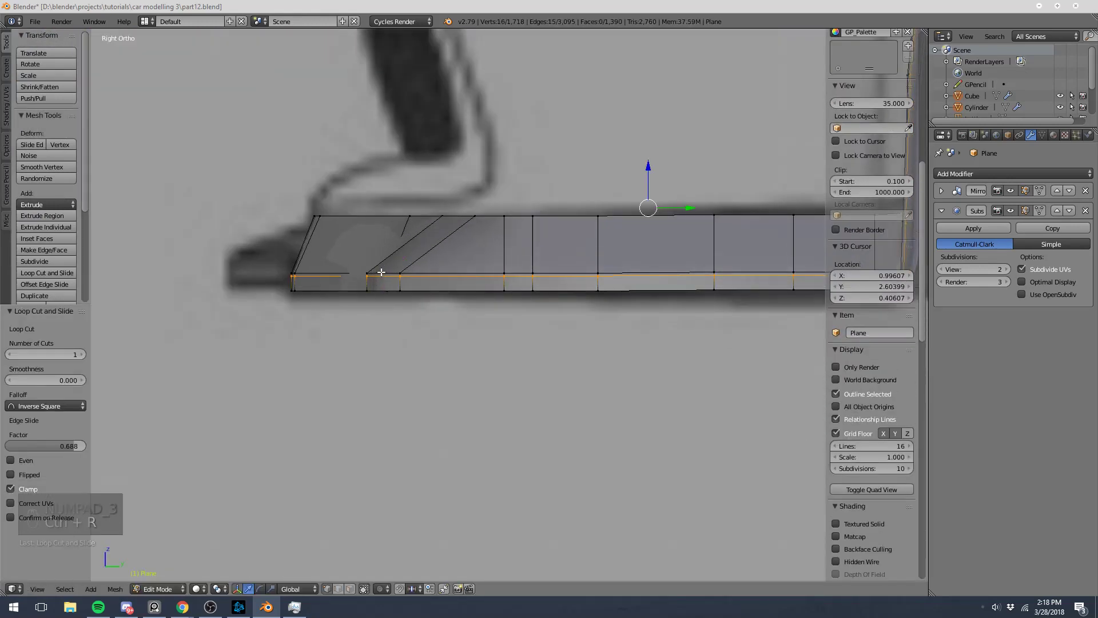
{"action": "key", "text": "Tab"}
{"action": "scroll", "coordinate": [382, 274], "scroll_direction": "down", "scroll_amount": 3}
{"action": "middle_click_drag", "start_coordinate": [383, 273], "coordinate": [458, 293]}
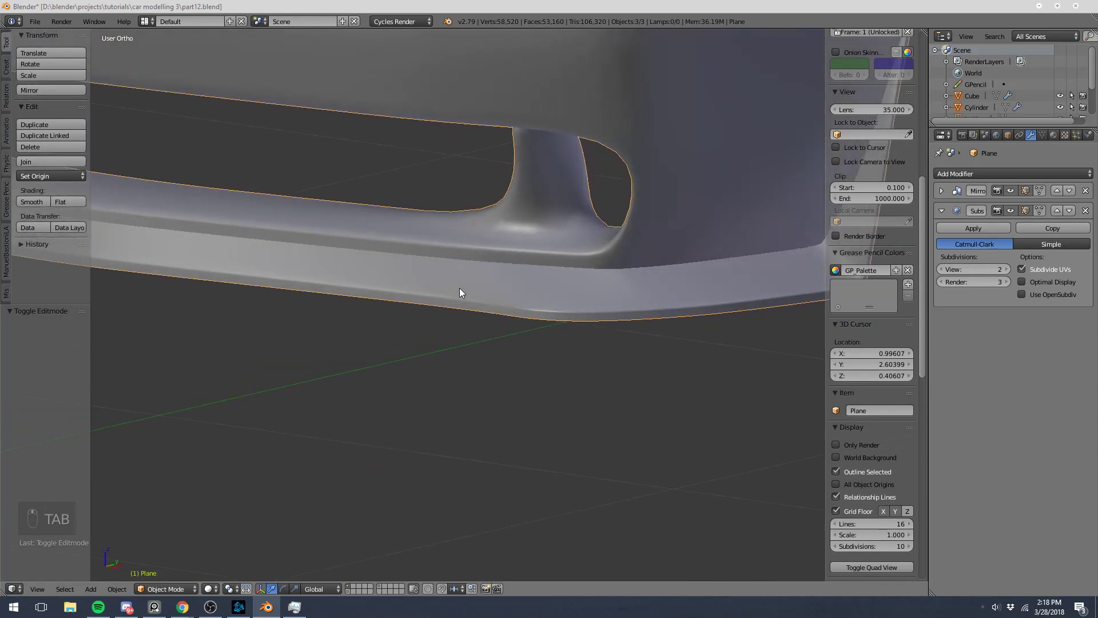
- Select the lip's lower strip of vertices in the side wireframe view, from the front tip to the wheel arch
{"action": "key", "text": "KP_3"}
{"action": "key", "text": "Tab"}
{"action": "scroll", "coordinate": [454, 291], "scroll_direction": "up", "scroll_amount": 2}
{"action": "key", "text": "a"}
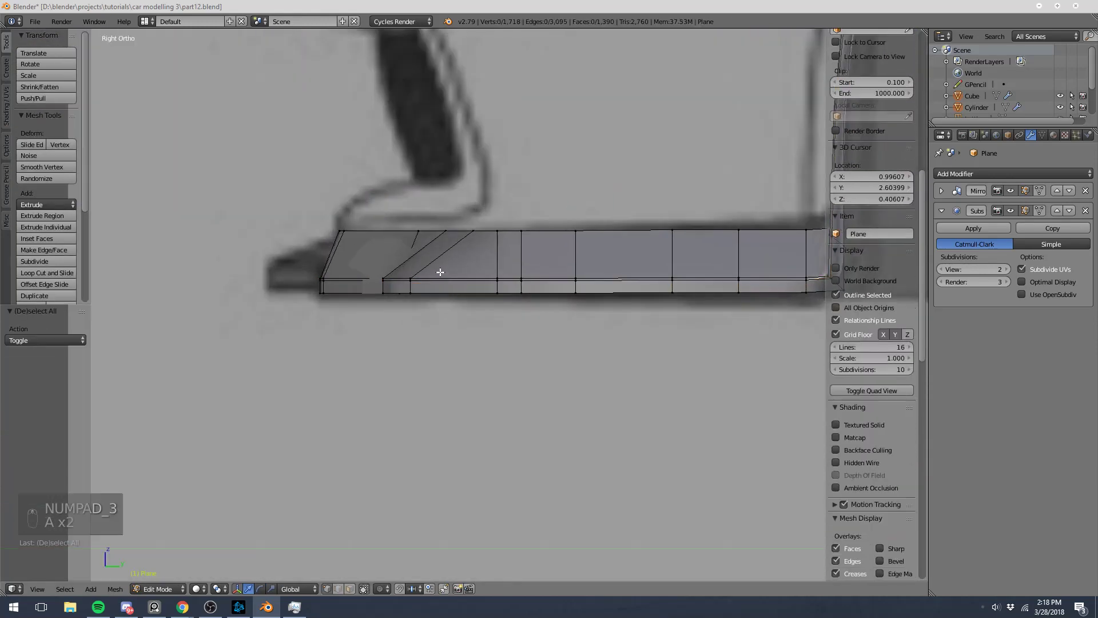
{"action": "key", "text": "z"}
{"action": "scroll", "coordinate": [346, 269], "scroll_direction": "down", "scroll_amount": 3}
{"action": "middle_click_drag", "start_coordinate": [590, 254], "coordinate": [522, 263], "text": "shift"}
{"action": "key", "text": "b"}
{"action": "key", "text": "b"}
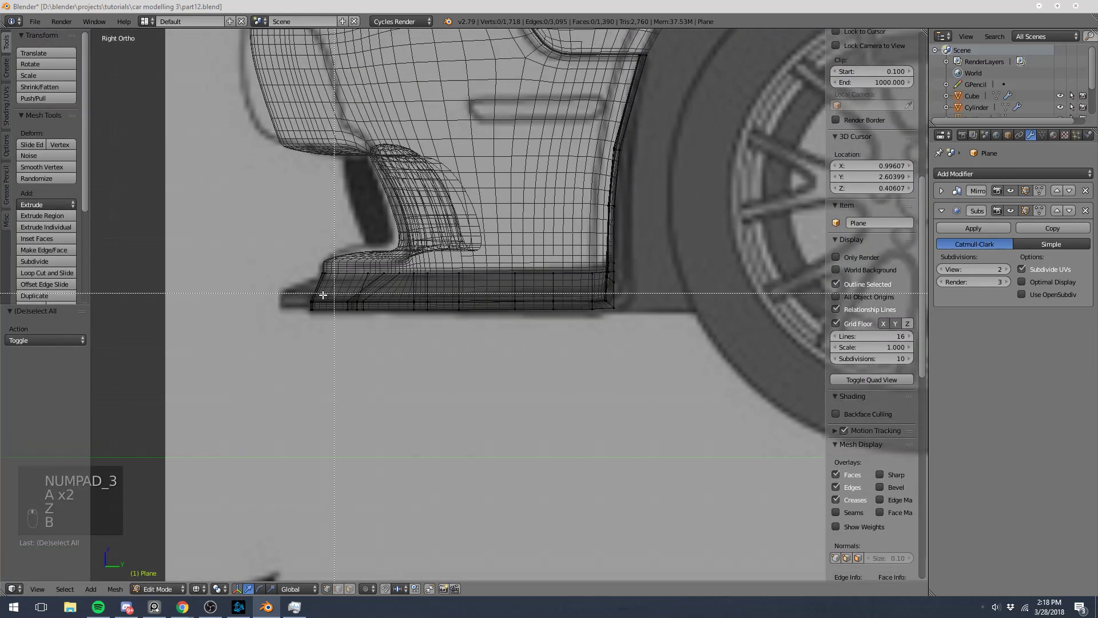
{"action": "left_click_drag", "start_coordinate": [283, 300], "coordinate": [767, 335]}
{"action": "key", "text": "g"}
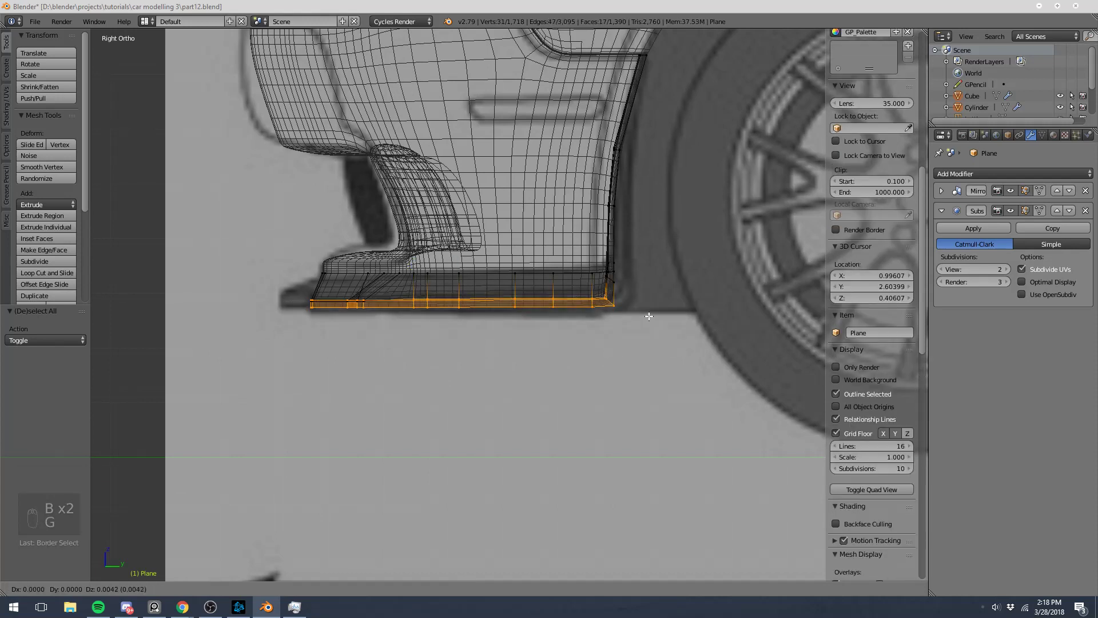
{"action": "middle_click", "coordinate": [648, 306]}
{"action": "right_click", "coordinate": [647, 299]}
- Add the missed front lower vertices to the selection and raise the lip's lower strip 0.018 along Z
{"action": "key", "text": "b"}
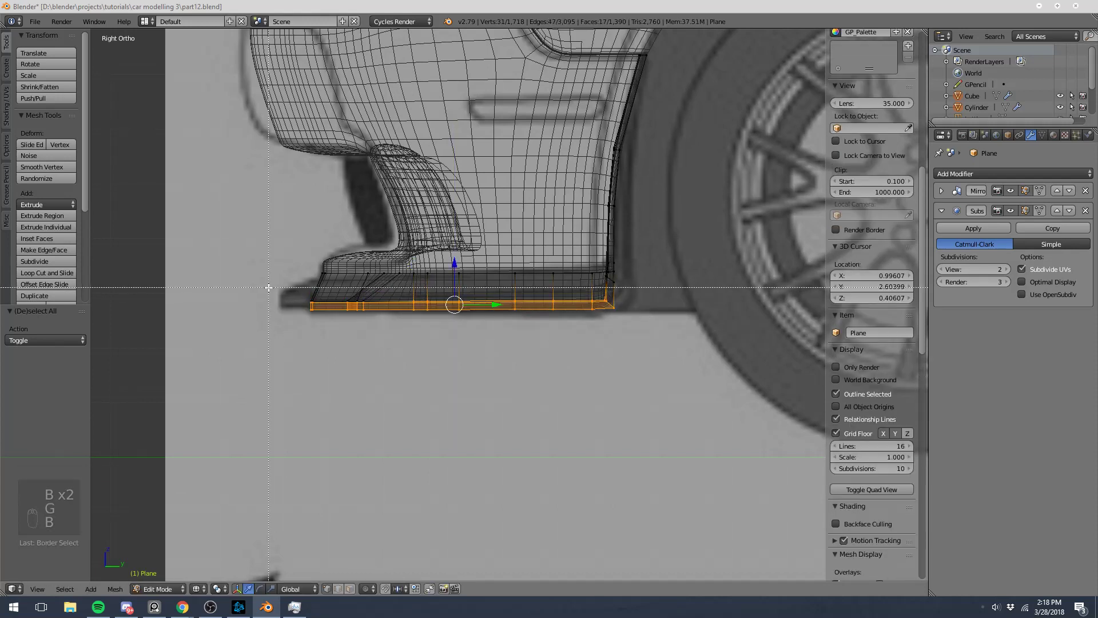
{"action": "left_click_drag", "start_coordinate": [268, 287], "coordinate": [731, 350]}
{"action": "key", "text": "z"}
{"action": "key", "text": "z"}
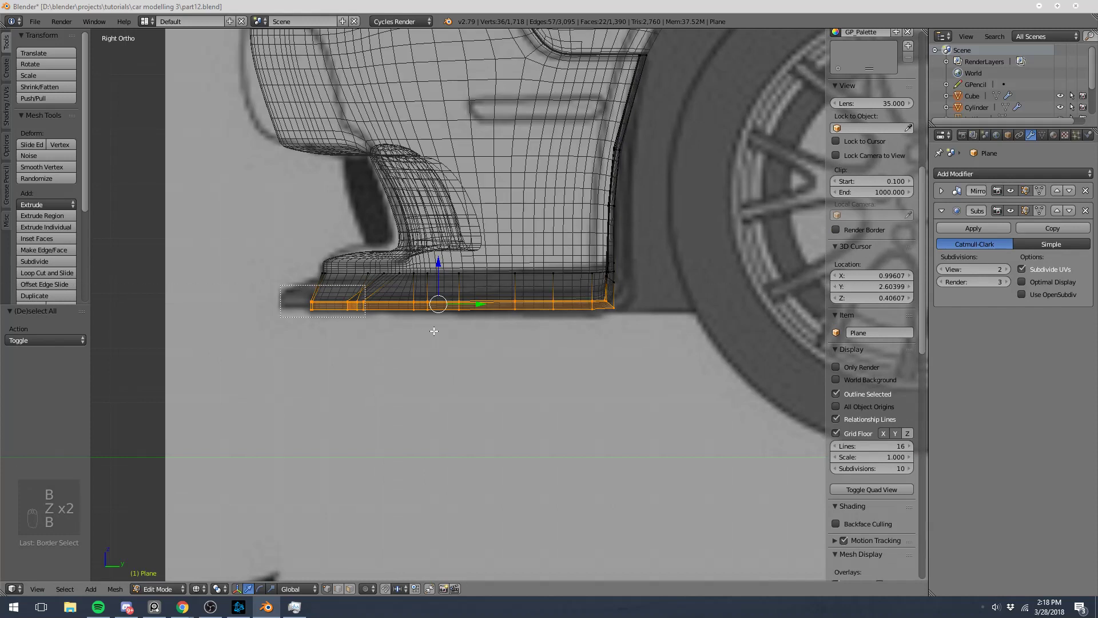
{"action": "key", "text": "g"}
{"action": "key", "text": "z"}
{"action": "left_click", "coordinate": [663, 314]}
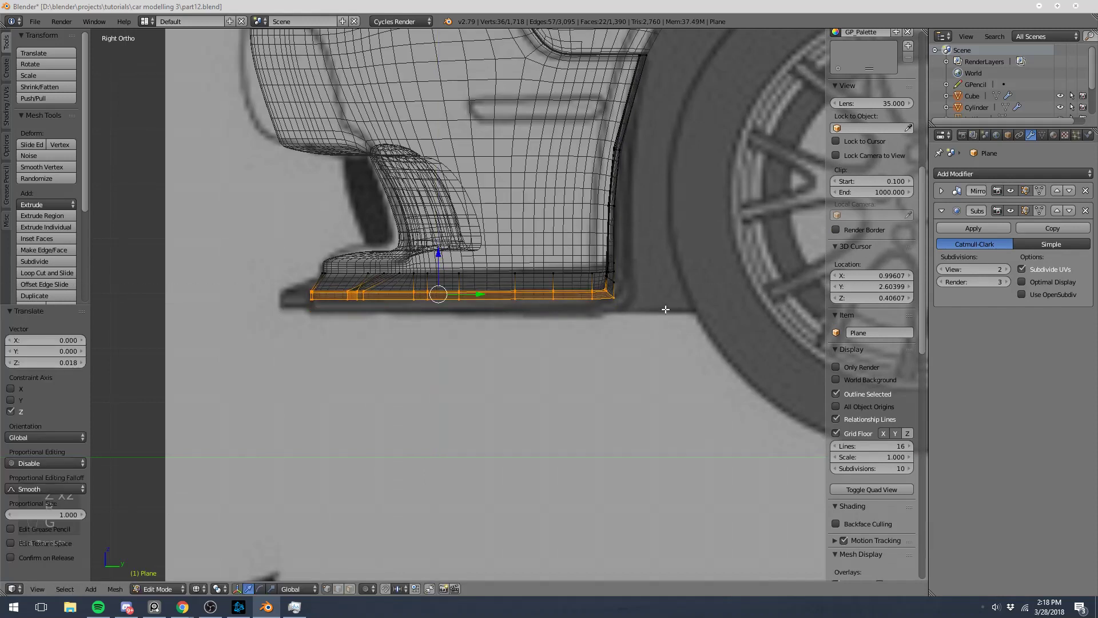
- Move only the lip's front lower vertices -0.052 along Y to the blueprint's splitter tip and preview the smoothed shape
{"action": "key", "text": "z"}
{"action": "key", "text": "z"}
{"action": "key", "text": "a"}
{"action": "key", "text": "b"}
{"action": "left_click_drag", "start_coordinate": [304, 282], "coordinate": [391, 338]}
{"action": "key", "text": "z"}
{"action": "left_click_drag", "start_coordinate": [379, 295], "coordinate": [354, 294]}
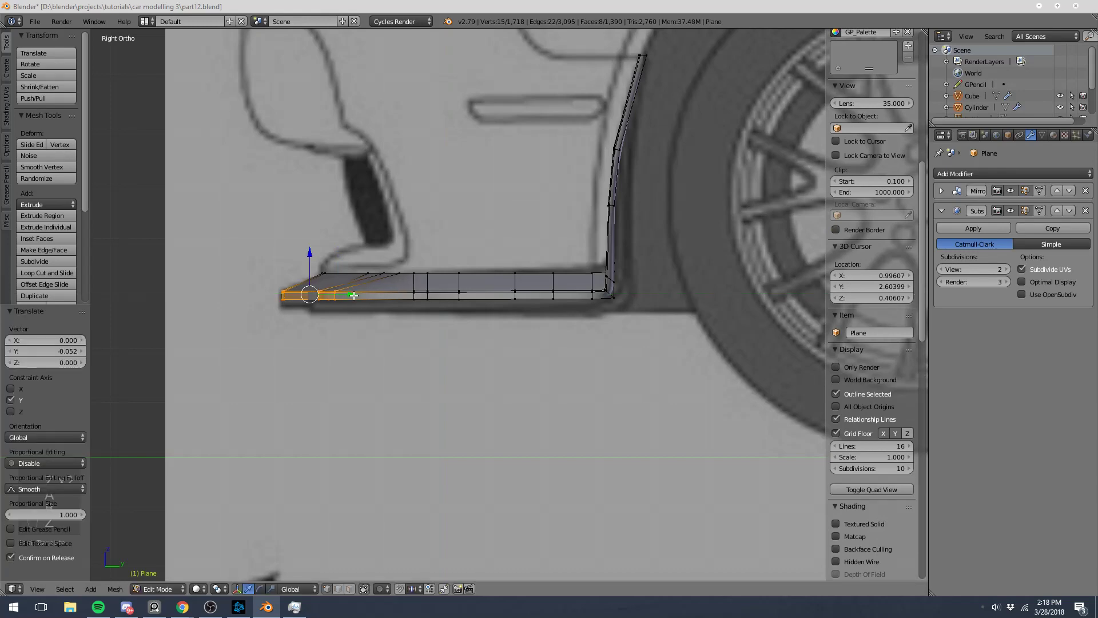
{"action": "middle_click_drag", "start_coordinate": [354, 294], "coordinate": [519, 325]}
{"action": "key", "text": "Tab"}
{"action": "scroll", "coordinate": [422, 304], "scroll_direction": "down", "scroll_amount": 6}
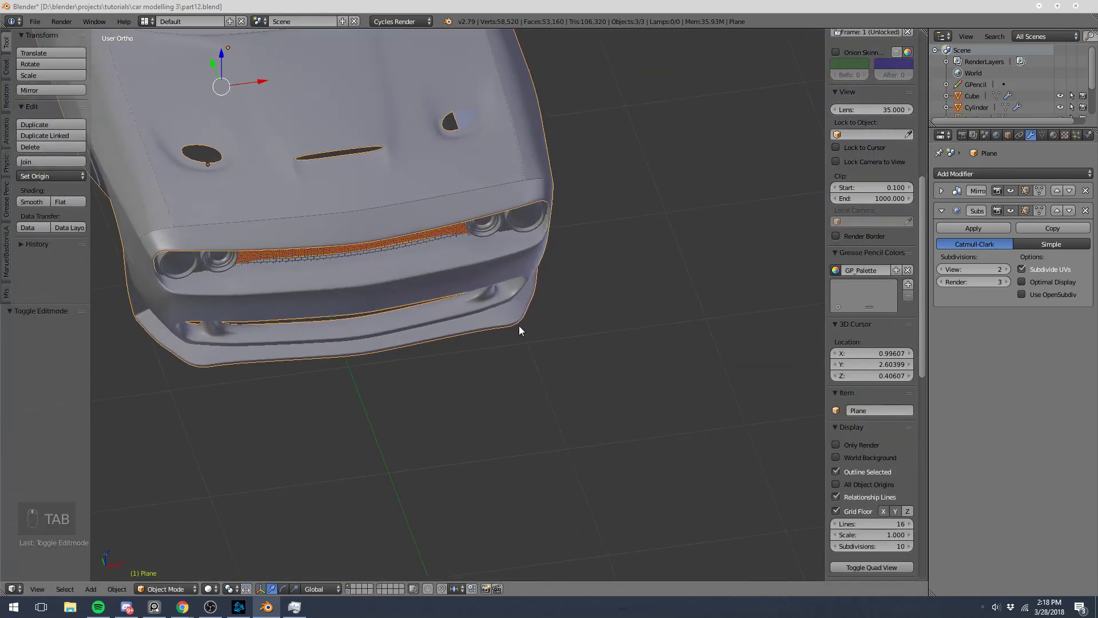
- From the bottom view, move the lip's outer vertices just behind the front corner outward
{"action": "key", "text": "Tab"}
{"action": "scroll", "coordinate": [519, 324], "scroll_direction": "up", "scroll_amount": 5}
{"action": "key", "text": "ctrl+KP_7"}
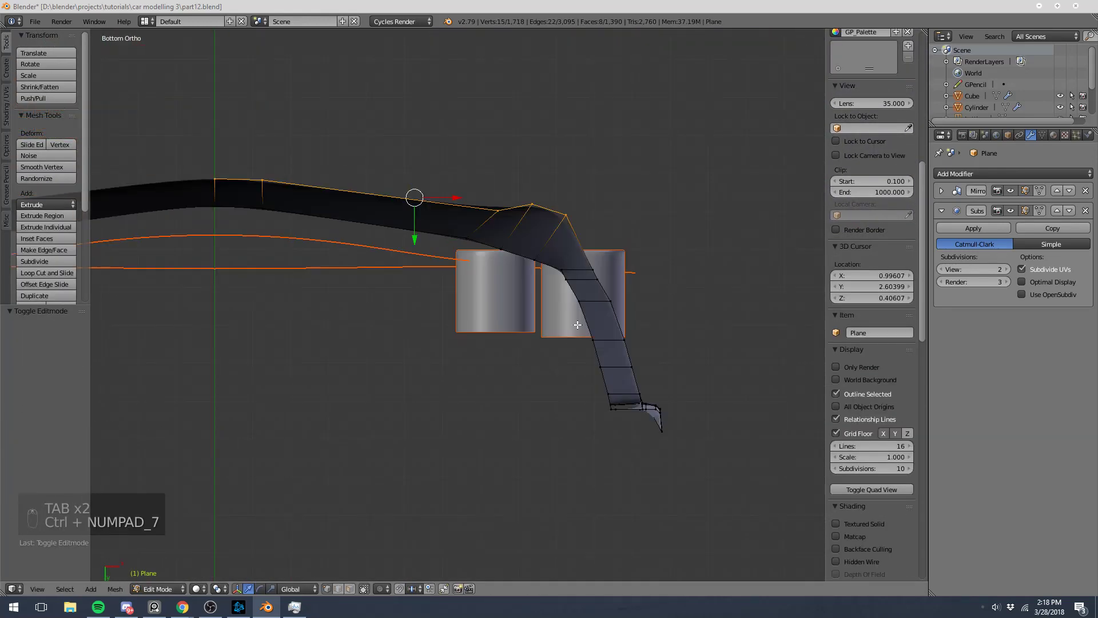
{"action": "scroll", "coordinate": [581, 321], "scroll_direction": "up", "scroll_amount": 4}
{"action": "key", "text": "z"}
{"action": "middle_click_drag", "start_coordinate": [711, 252], "coordinate": [543, 308], "text": "shift"}
{"action": "key", "text": "z"}
{"action": "key", "text": "z"}
{"action": "key", "text": "a"}
{"action": "key", "text": "z"}
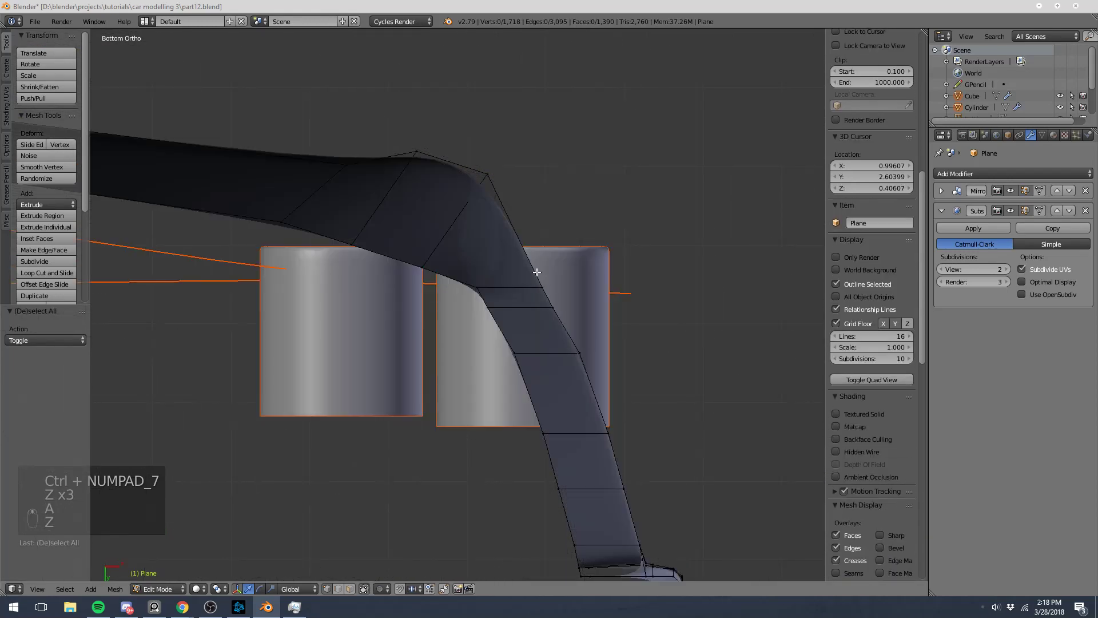
{"action": "key", "text": "z"}
{"action": "key", "text": "b"}
{"action": "left_click_drag", "start_coordinate": [534, 264], "coordinate": [605, 359]}
{"action": "key", "text": "g"}
{"action": "left_click", "coordinate": [599, 265]}
- Move the two outer vertical edges behind the front corner 0.042 along X and -0.001 along Y
{"action": "key", "text": "a"}
{"action": "key", "text": "b"}
{"action": "middle_click_drag", "start_coordinate": [620, 328], "coordinate": [559, 286], "text": "shift"}
{"action": "key", "text": "g"}
{"action": "left_click", "coordinate": [573, 287]}
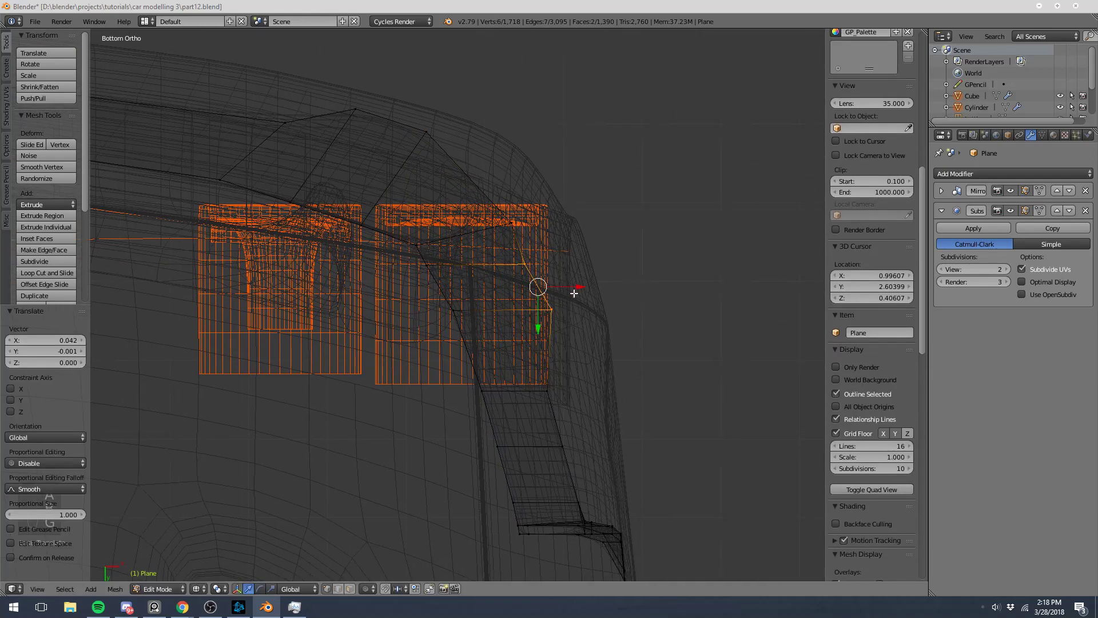
- Move the next two outer vertical edges toward the wheel arch outward along X and preview the result
{"action": "key", "text": "a"}
{"action": "left_click_drag", "start_coordinate": [584, 391], "coordinate": [601, 389]}
{"action": "key", "text": "a"}
{"action": "key", "text": "b"}
{"action": "left_click_drag", "start_coordinate": [549, 431], "coordinate": [608, 460]}
{"action": "left_click", "coordinate": [594, 442]}
{"action": "key", "text": "g"}
{"action": "key", "text": "x"}
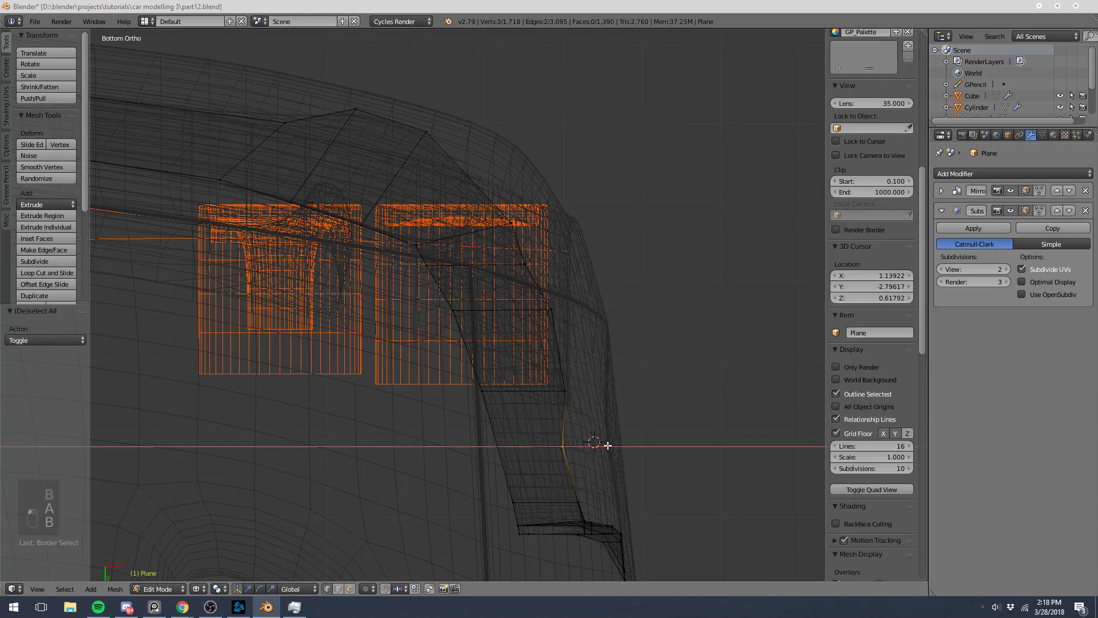
{"action": "left_click", "coordinate": [618, 444]}
{"action": "key", "text": "Tab"}
{"action": "key", "text": "z"}
- Move the outer vertical edge at the lip's front corner outward along X and inspect the smoothed curve
{"action": "mouse_move", "coordinate": [612, 339]}
{"action": "middle_mouse_down"}
{"action": "mouse_move", "coordinate": [567, 345]}
{"action": "mouse_move", "coordinate": [516, 414]}
{"action": "mouse_move", "coordinate": [498, 476]}
{"action": "mouse_move", "coordinate": [447, 525]}
{"action": "mouse_move", "coordinate": [550, 524]}
{"action": "mouse_move", "coordinate": [487, 393]}
{"action": "middle_mouse_up"}
{"action": "scroll", "coordinate": [488, 392], "scroll_direction": "up", "scroll_amount": 6}
{"action": "key", "text": "Tab"}
{"action": "scroll", "coordinate": [503, 360], "scroll_direction": "up", "scroll_amount": 1}
{"action": "key", "text": "a"}
{"action": "key", "text": "a"}
{"action": "key", "text": "z"}
{"action": "key", "text": "b"}
{"action": "left_click_drag", "start_coordinate": [508, 324], "coordinate": [523, 342]}
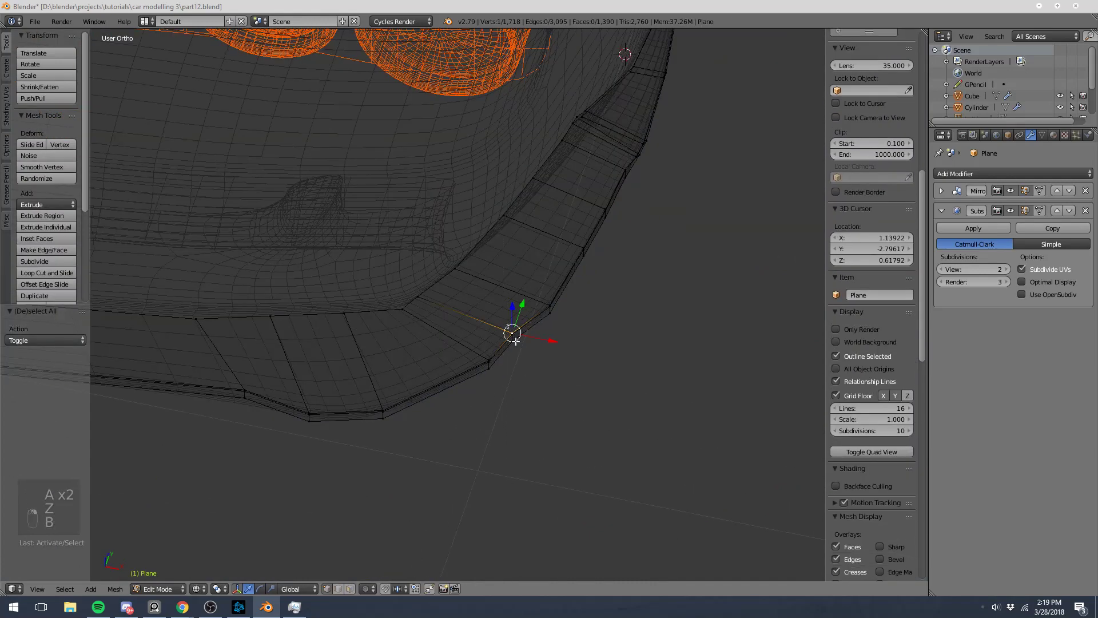
{"action": "key", "text": "z"}
{"action": "key", "text": "g"}
{"action": "key", "text": "x"}
{"action": "left_click", "coordinate": [551, 345]}
{"action": "key", "text": "Tab"}
{"action": "scroll", "coordinate": [549, 343], "scroll_direction": "down", "scroll_amount": 3}
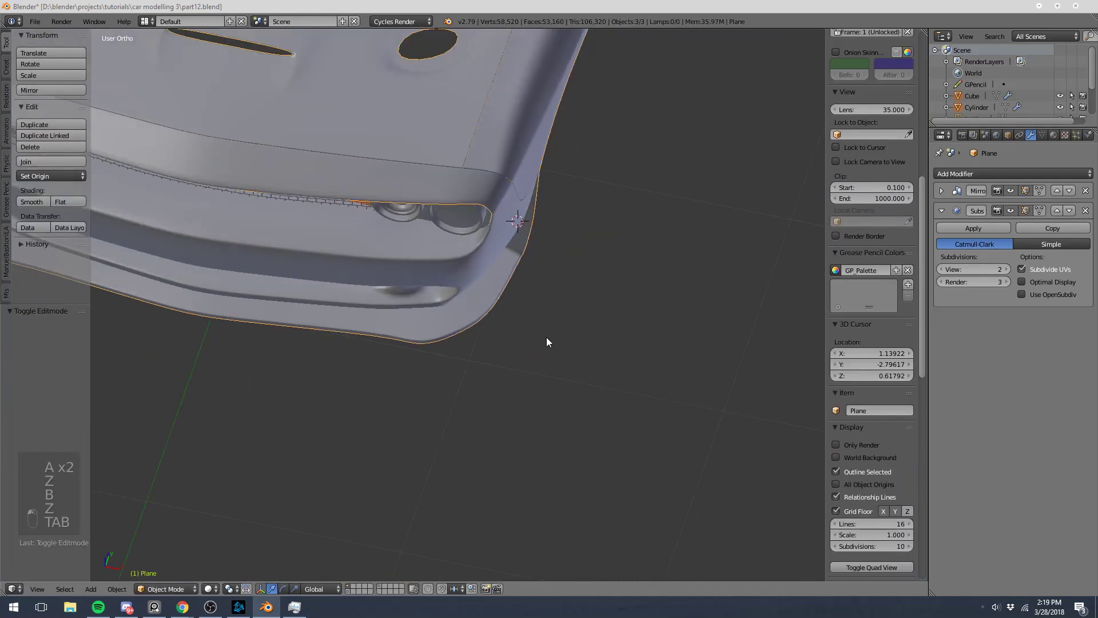
{"action": "middle_click_drag", "start_coordinate": [528, 345], "coordinate": [456, 358]}
- Try a loop cut across the lip's long front section, slid against the bend before the corner
{"action": "key", "text": "Tab"}
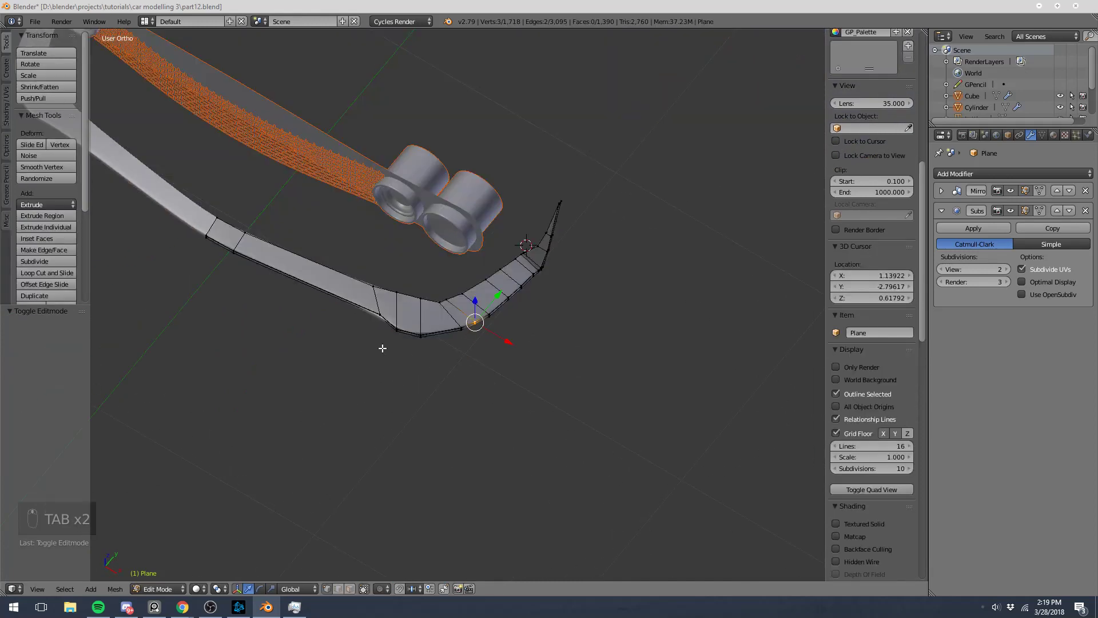
{"action": "key", "text": "a"}
{"action": "key", "text": "a"}
{"action": "key", "text": "a"}
{"action": "scroll", "coordinate": [523, 327], "scroll_direction": "up", "scroll_amount": 4}
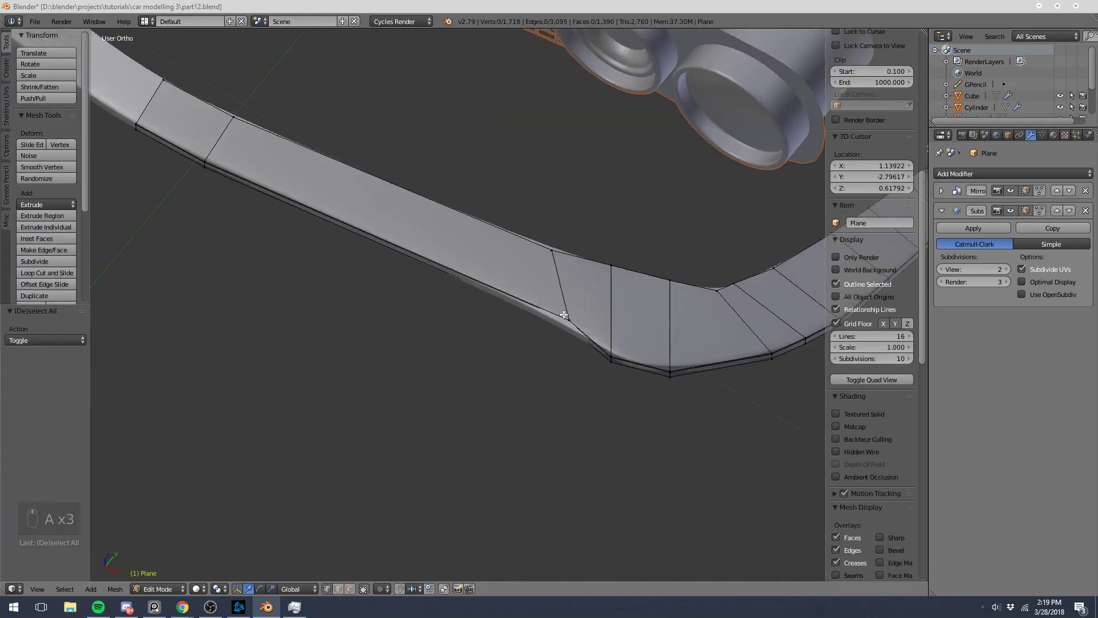
{"action": "key", "text": "z"}
{"action": "scroll", "coordinate": [515, 314], "scroll_direction": "up", "scroll_amount": 5}
{"action": "key", "text": "z"}
{"action": "key", "text": "z"}
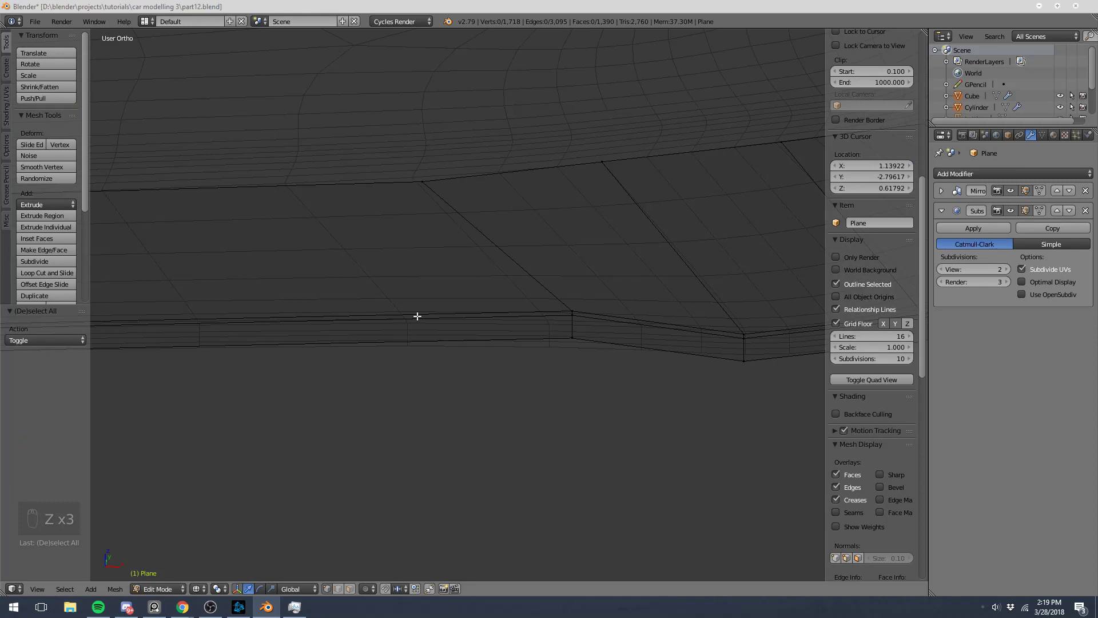
{"action": "key", "text": "ctrl+r"}
{"action": "left_click", "coordinate": [610, 311]}
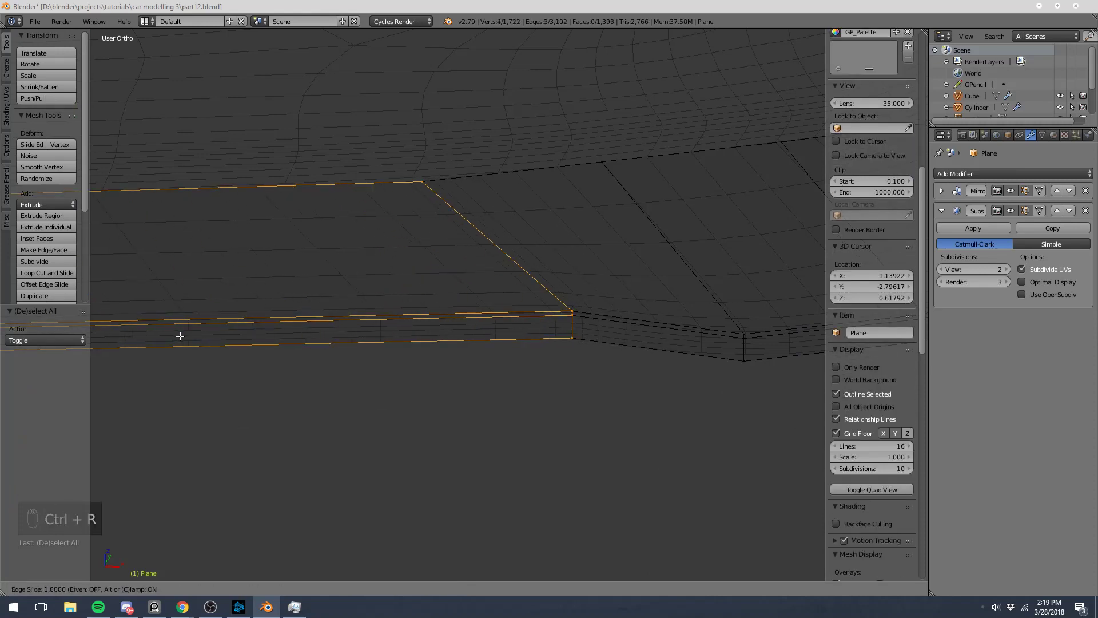
{"action": "left_click", "coordinate": [138, 342]}
{"action": "key", "text": "Tab"}
{"action": "key", "text": "z"}
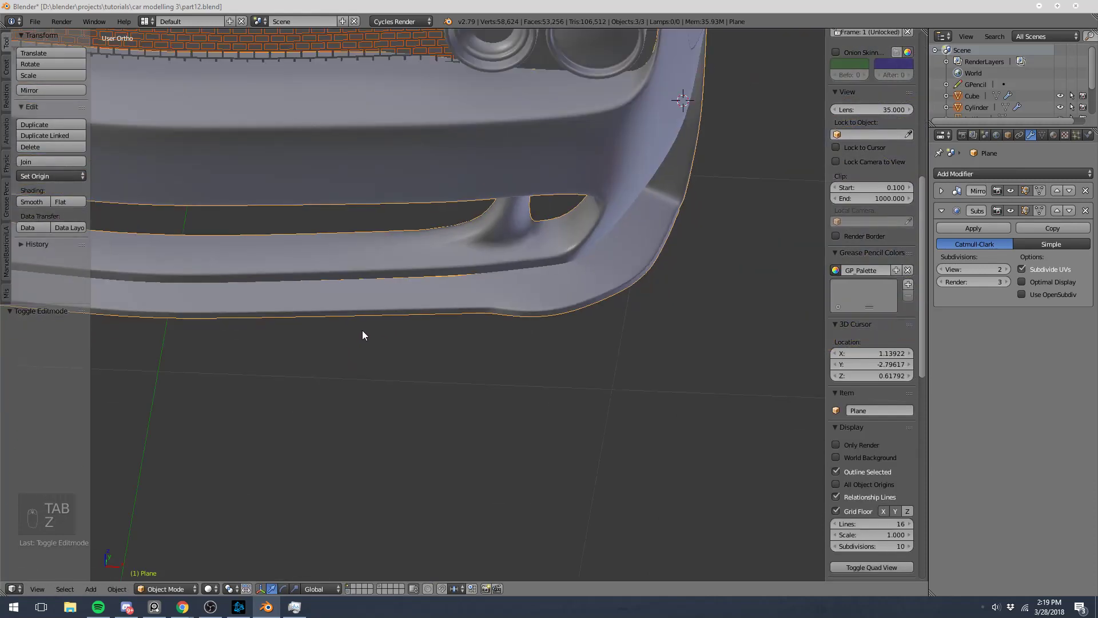
{"action": "key", "text": "ctrl+z"}
- Knife-cut the lip from the bend edge's upper vertex down through the lower strip, just on the centre side of the bend
{"action": "key", "text": "Tab"}
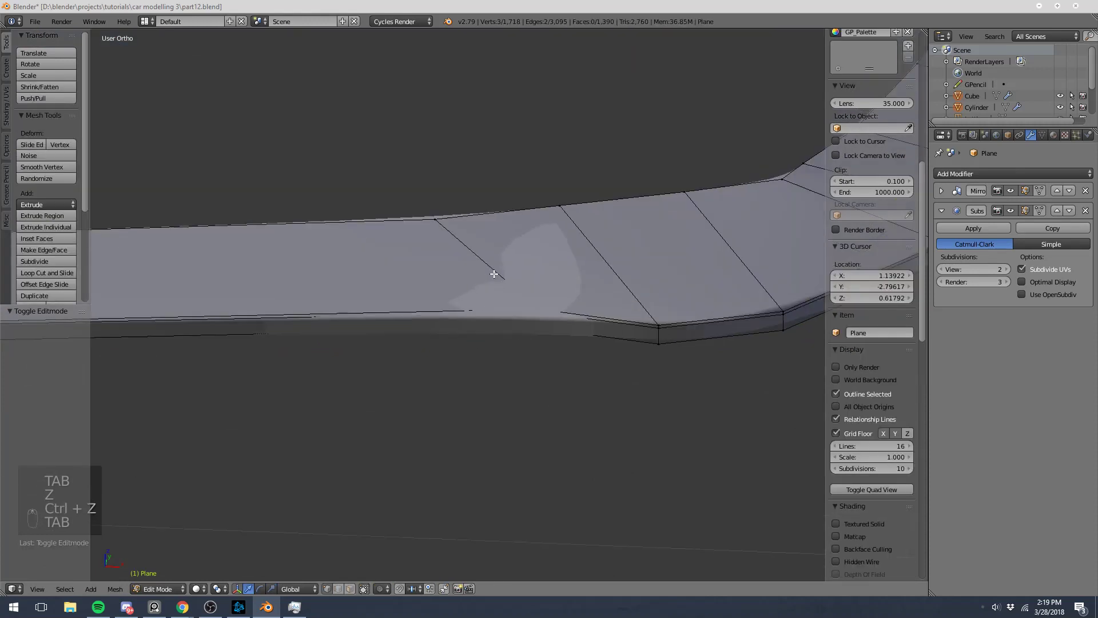
{"action": "key", "text": "z"}
{"action": "key", "text": "k"}
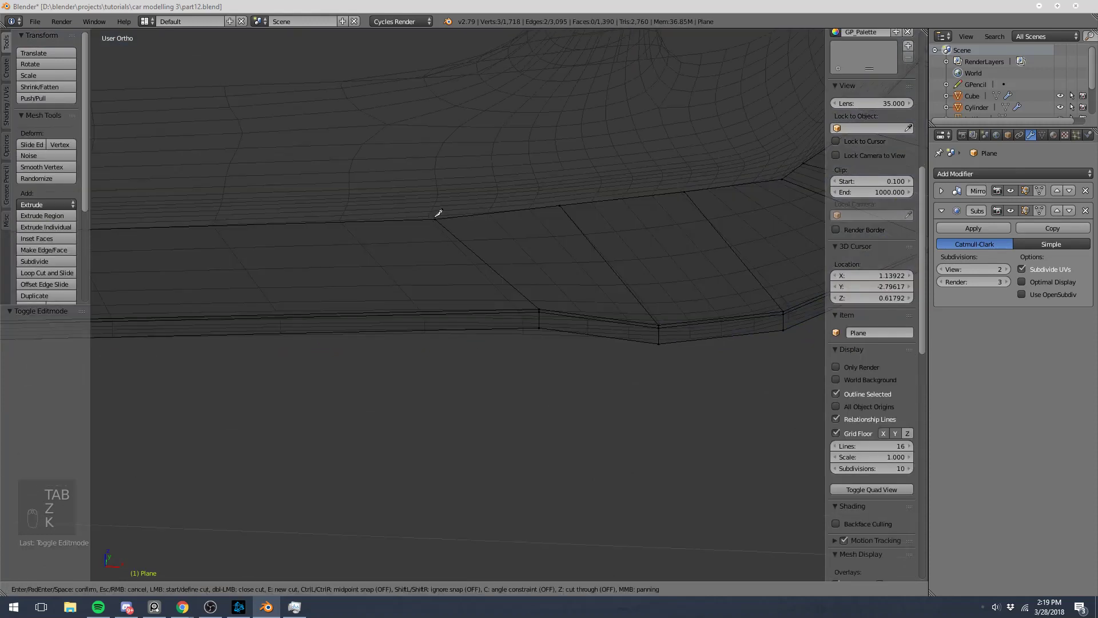
{"action": "left_click", "coordinate": [527, 308]}
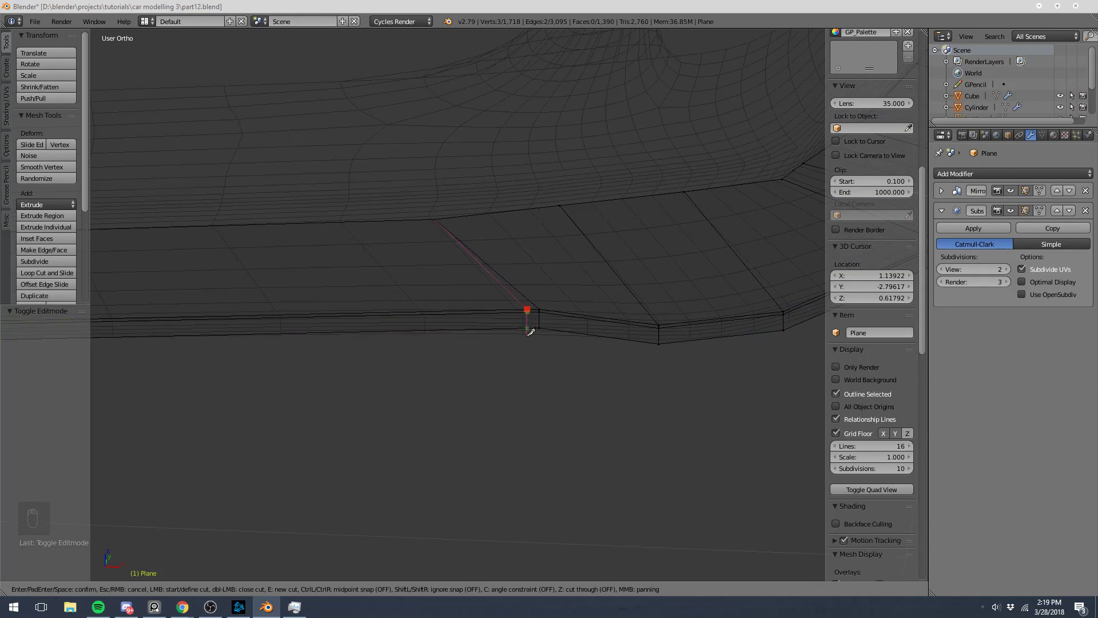
{"action": "key", "text": "Return"}
{"action": "key", "text": "Tab"}
{"action": "key", "text": "z"}
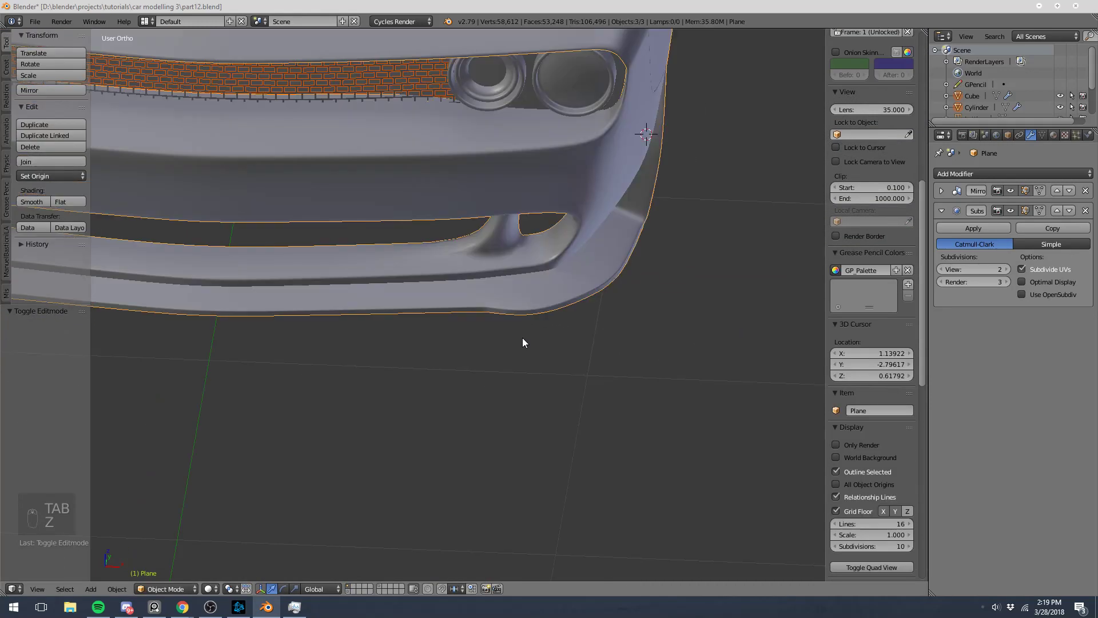
- Knife-cut the lip from the next edge's upper vertex down through the lower strip beside that edge, and preview the smoothing
{"action": "middle_click_drag", "start_coordinate": [501, 317], "coordinate": [514, 344]}
{"action": "scroll", "coordinate": [476, 365], "scroll_direction": "up", "scroll_amount": 3}
{"action": "key", "text": "Tab"}
{"action": "key", "text": "a"}
{"action": "mouse_move", "coordinate": [598, 333]}
{"action": "middle_mouse_down", "text": "shift"}
{"action": "mouse_move", "coordinate": [510, 322]}
{"action": "mouse_move", "coordinate": [514, 363]}
{"action": "middle_mouse_up", "text": "shift"}
{"action": "key", "text": "z"}
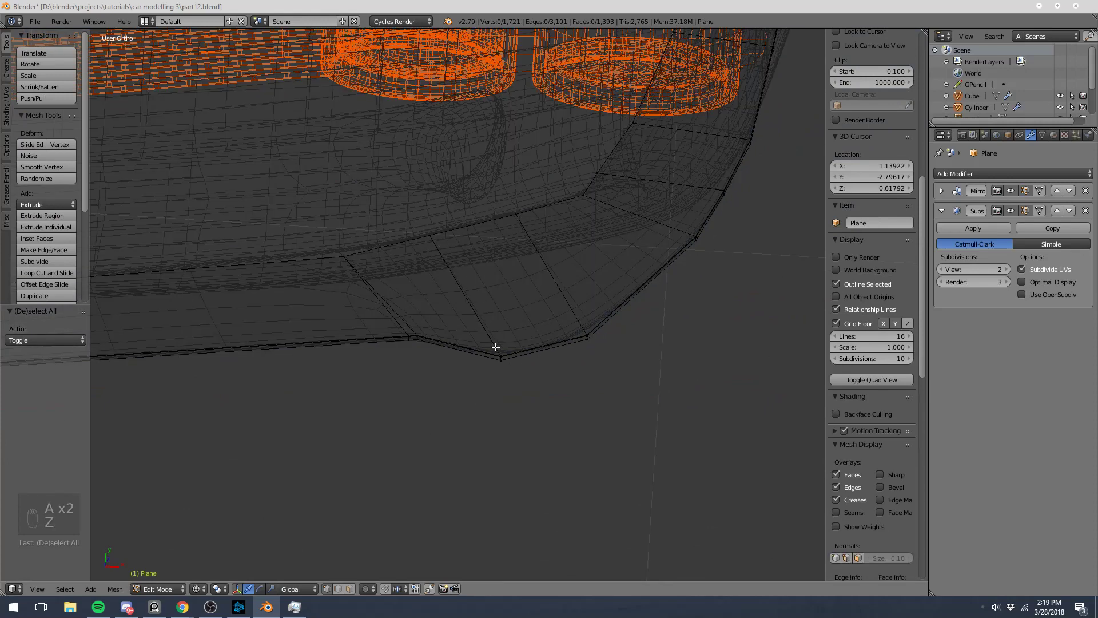
{"action": "middle_click_drag", "start_coordinate": [445, 256], "coordinate": [427, 223]}
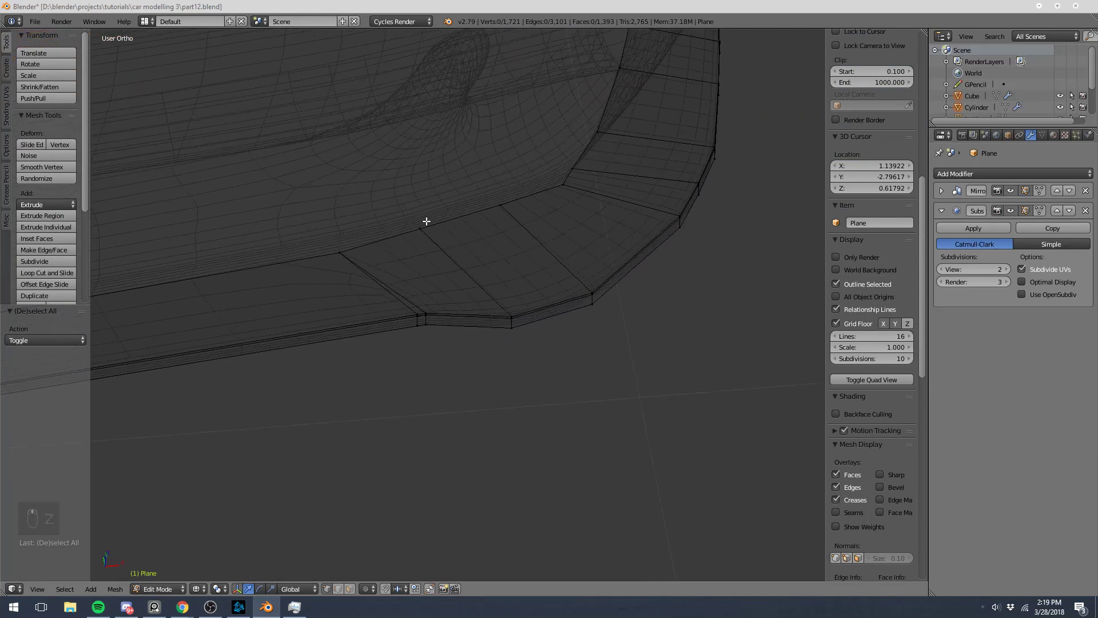
{"action": "key", "text": "k"}
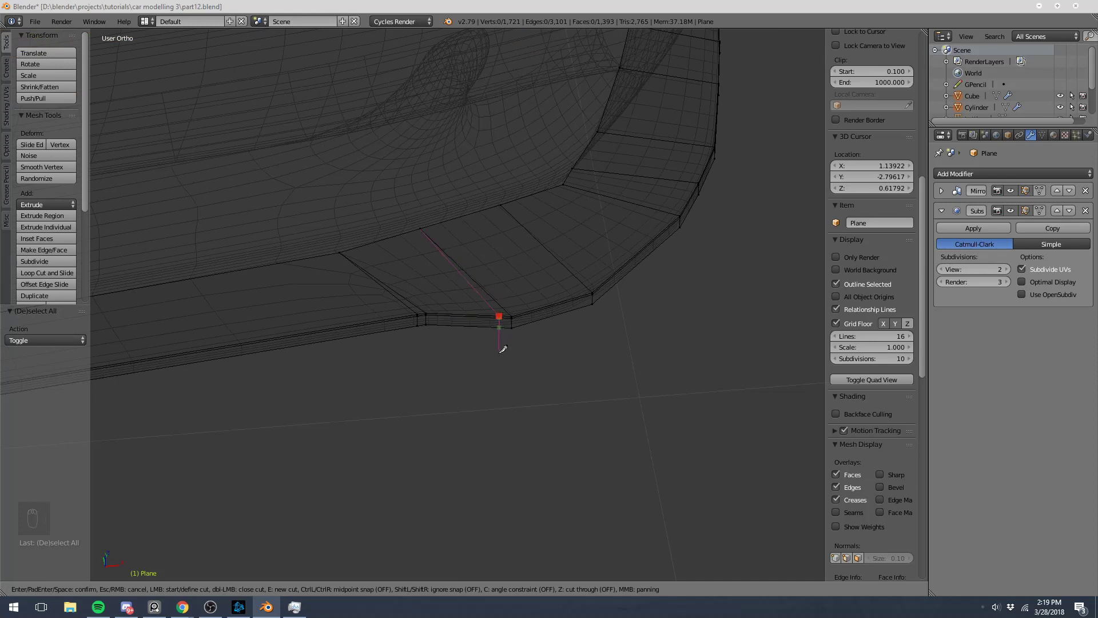
{"action": "key", "text": "Return"}
{"action": "key", "text": "Tab"}
{"action": "key", "text": "z"}
{"action": "scroll", "coordinate": [530, 365], "scroll_direction": "down", "scroll_amount": 7}
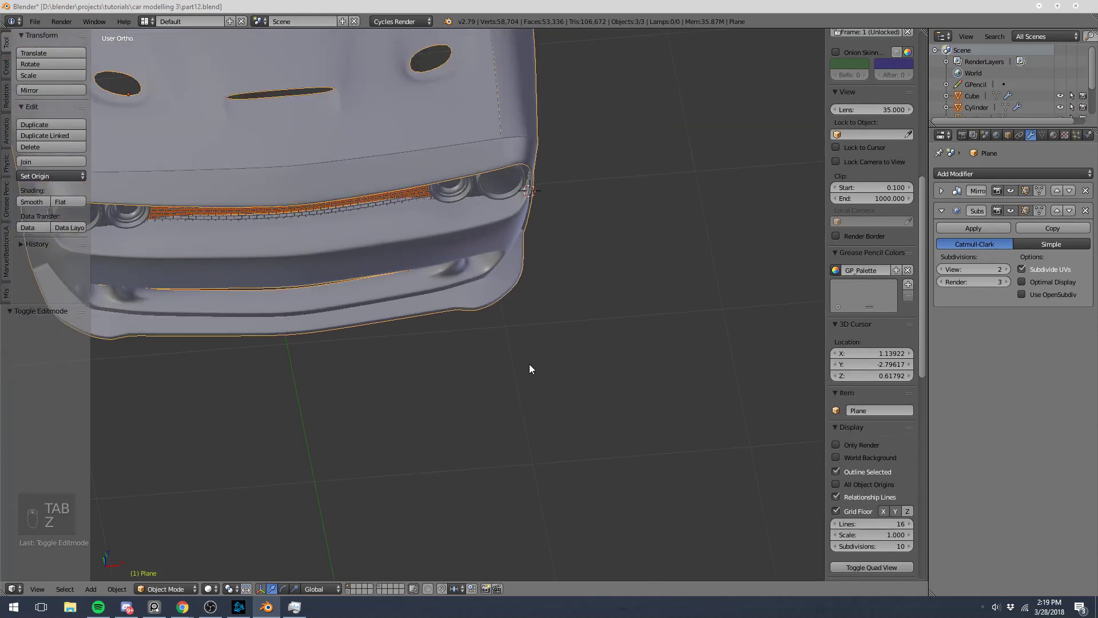
- Slide the original outer vertical edge beside the second knife cut away from it toward the front corner, and preview the result
{"action": "mouse_move", "coordinate": [530, 363]}
{"action": "middle_mouse_down"}
{"action": "mouse_move", "coordinate": [443, 387]}
{"action": "mouse_move", "coordinate": [402, 373]}
{"action": "mouse_move", "coordinate": [493, 323]}
{"action": "mouse_move", "coordinate": [449, 409]}
{"action": "mouse_move", "coordinate": [351, 416]}
{"action": "mouse_move", "coordinate": [465, 380]}
{"action": "mouse_move", "coordinate": [442, 182]}
{"action": "middle_mouse_up"}
{"action": "key", "text": "a"}
{"action": "key", "text": "Tab"}
{"action": "key", "text": "z"}
{"action": "key", "text": "z"}
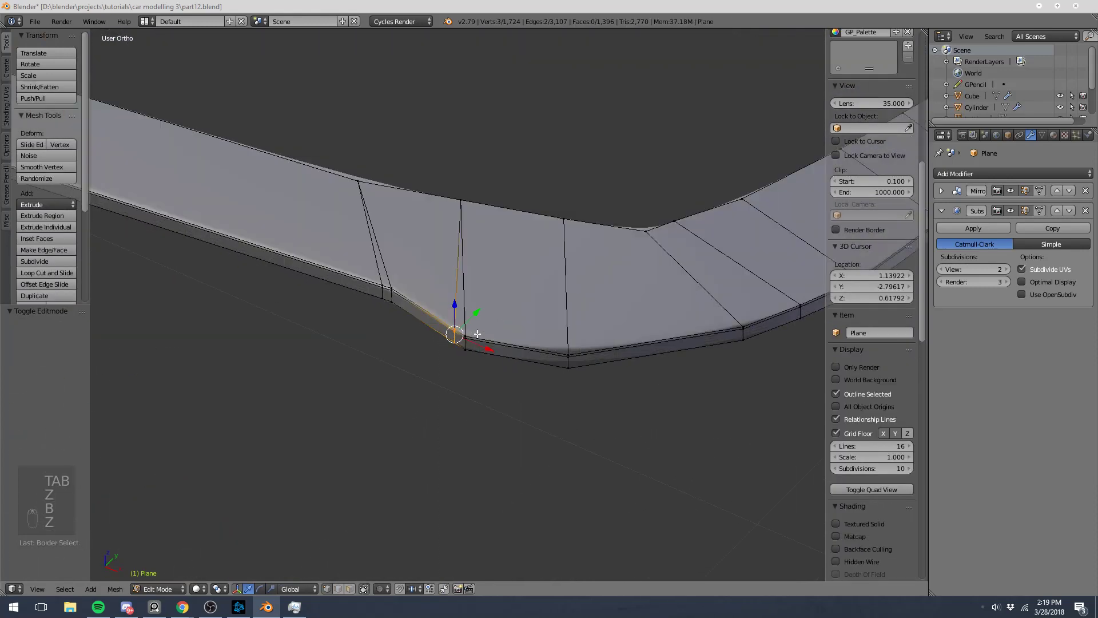
{"action": "key", "text": "z"}
{"action": "key", "text": "a"}
{"action": "key", "text": "b"}
{"action": "left_click_drag", "start_coordinate": [466, 326], "coordinate": [507, 385]}
{"action": "key", "text": "g"}
{"action": "key", "text": "g"}
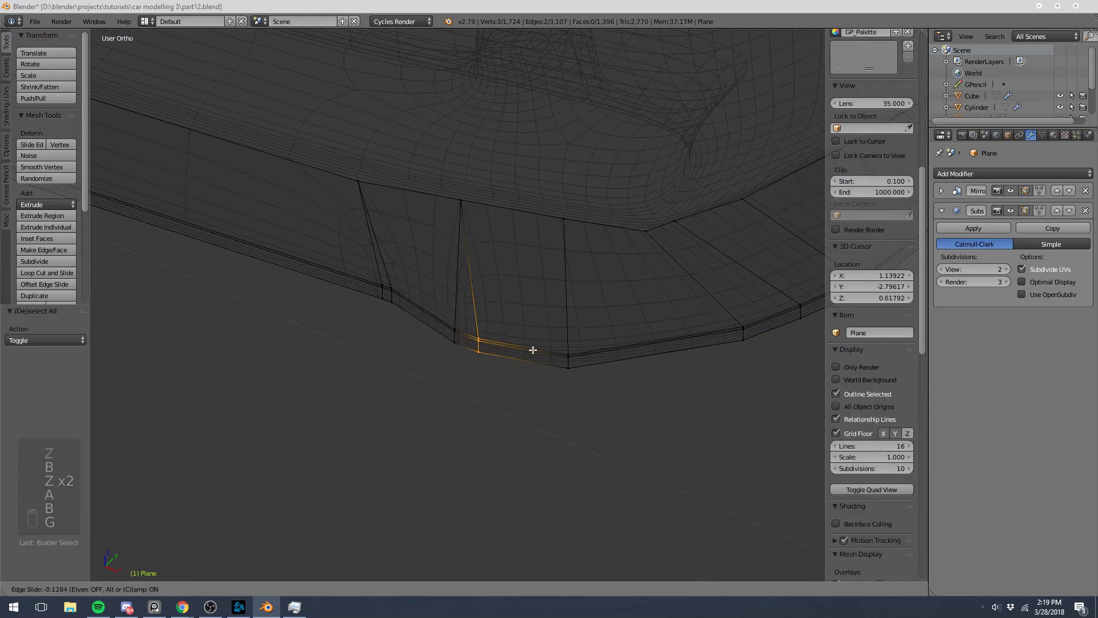
{"action": "left_click", "coordinate": [533, 349]}
{"action": "key", "text": "Tab"}
{"action": "key", "text": "z"}
{"action": "key", "text": "Tab"}
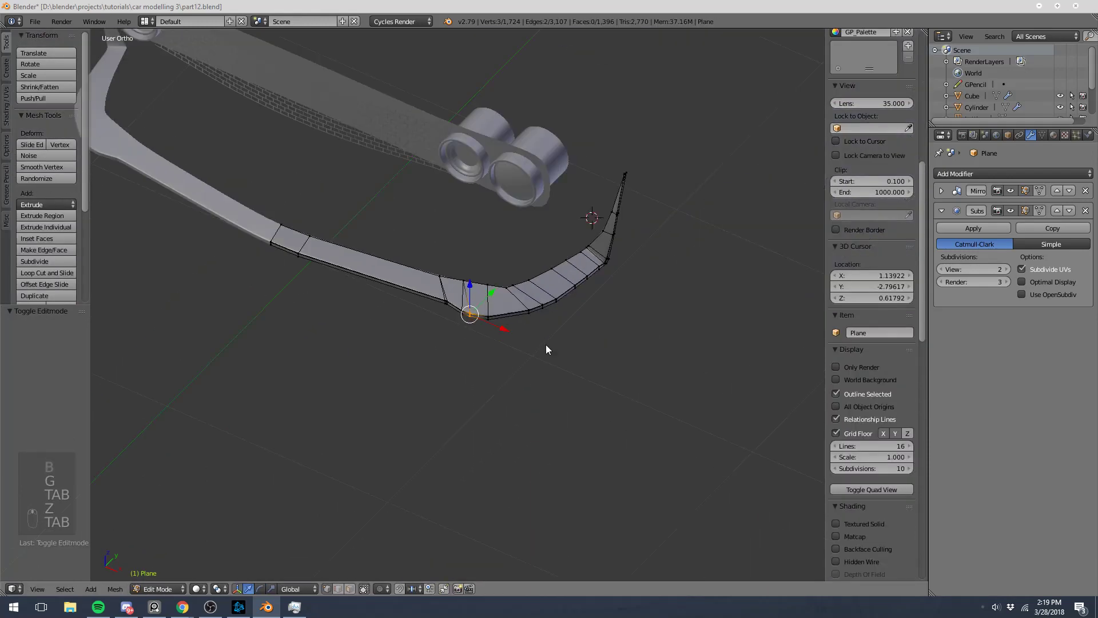
{"action": "key", "text": "Tab"}
- Slide the outer vertical edge at the lip's front corner by a factor of -0.349
{"action": "middle_click_drag", "start_coordinate": [546, 346], "coordinate": [579, 326]}
{"action": "key", "text": "KP_1"}
{"action": "key", "text": "Tab"}
{"action": "scroll", "coordinate": [567, 283], "scroll_direction": "up", "scroll_amount": 3}
{"action": "key", "text": "KP_7"}
{"action": "key", "text": "z"}
{"action": "key", "text": "a"}
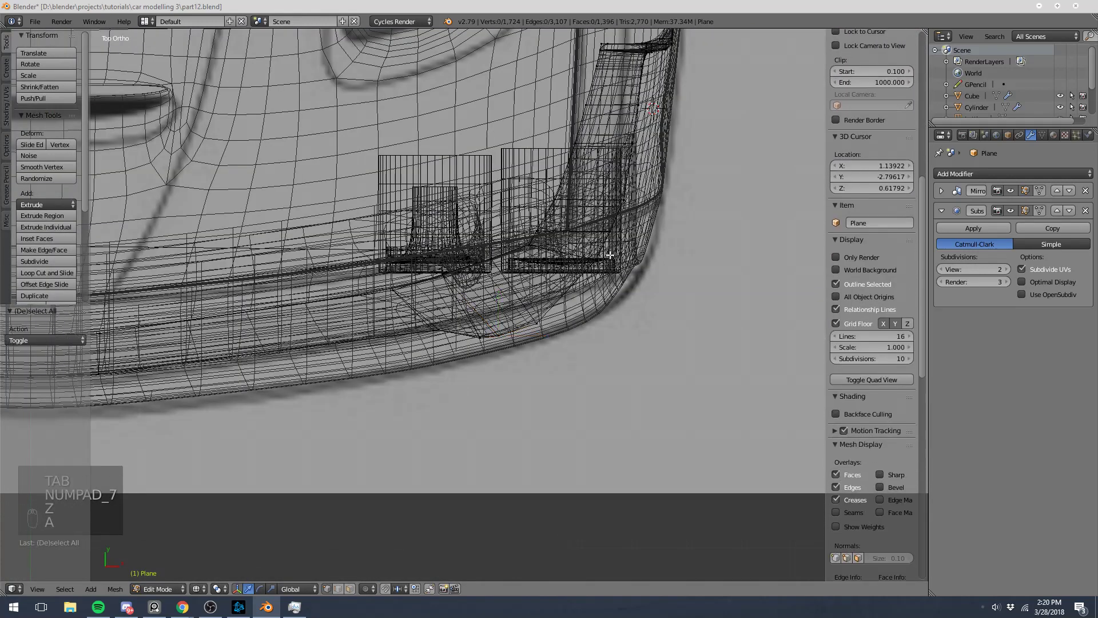
{"action": "middle_click_drag", "start_coordinate": [610, 255], "coordinate": [569, 187]}
{"action": "key", "text": "z"}
{"action": "key", "text": "z"}
{"action": "key", "text": "b"}
{"action": "left_click_drag", "start_coordinate": [596, 284], "coordinate": [615, 320]}
{"action": "key", "text": "g"}
{"action": "key", "text": "g"}
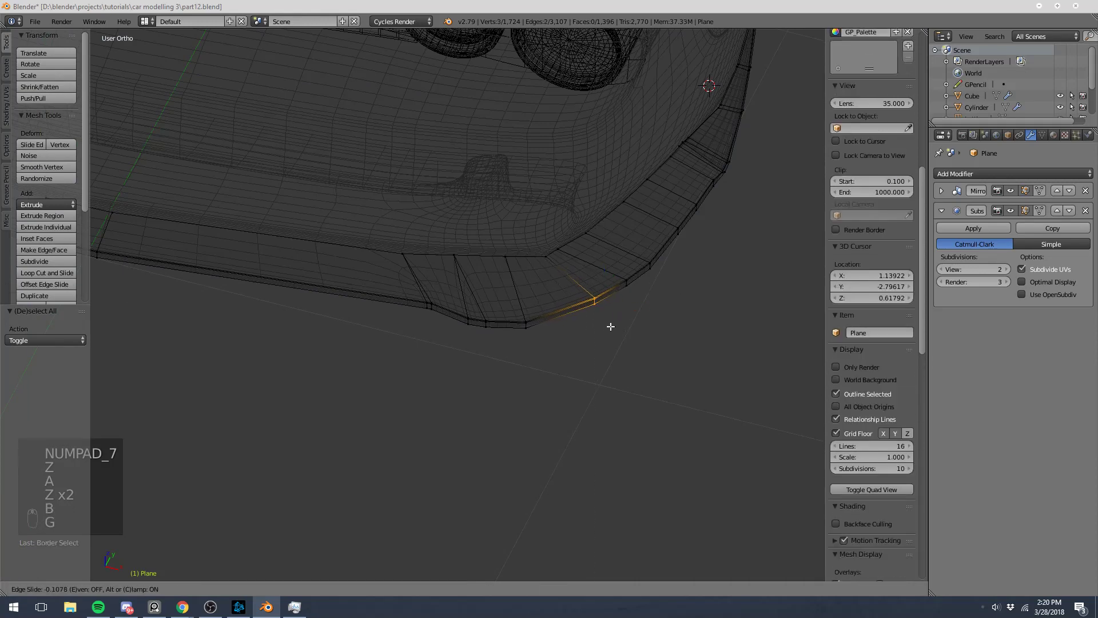
{"action": "left_click", "coordinate": [600, 331]}
- Move the same corner edge outward in the bottom view to round the lip's outline, and preview the whole front end
{"action": "key", "text": "ctrl+KP_7"}
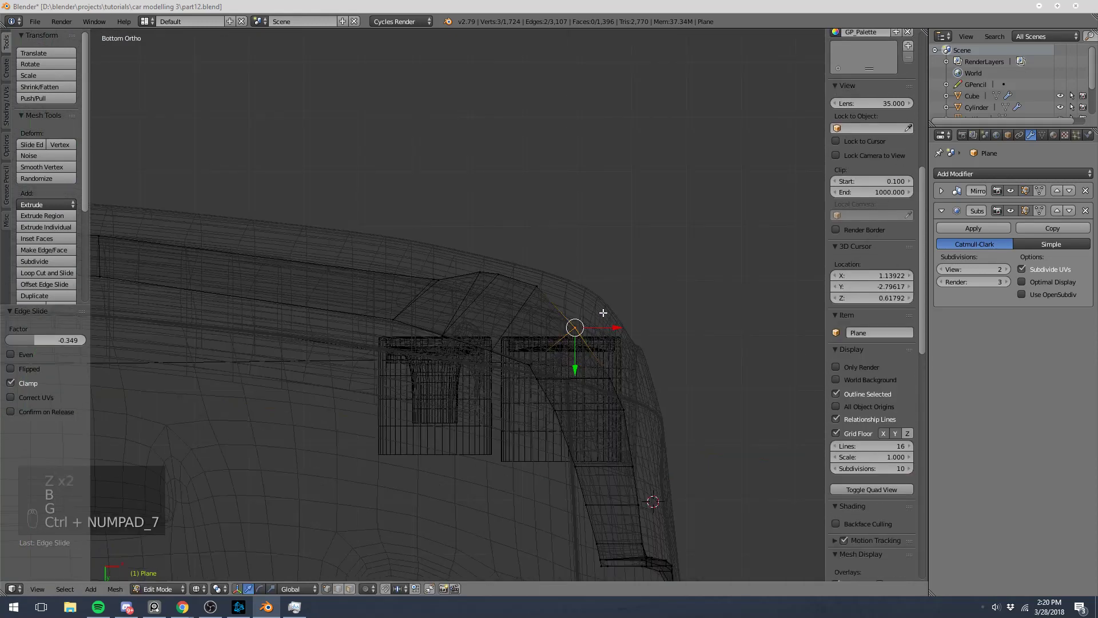
{"action": "key", "text": "z"}
{"action": "key", "text": "g"}
{"action": "left_click", "coordinate": [635, 302]}
{"action": "middle_click_drag", "start_coordinate": [642, 394], "coordinate": [421, 375], "text": "shift"}
{"action": "key", "text": "Tab"}
{"action": "scroll", "coordinate": [548, 233], "scroll_direction": "down", "scroll_amount": 6}
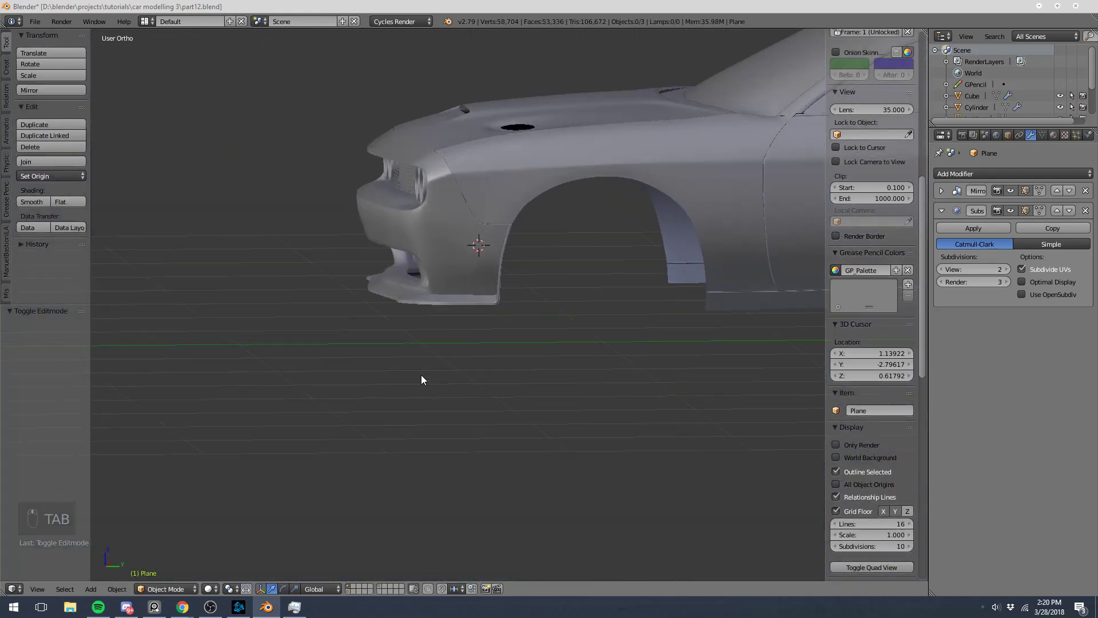
- Reset the 3D cursor to the world origin and inspect the lip's end beside the wheel arch
{"action": "key", "text": "shift+c"}
{"action": "middle_click_drag", "start_coordinate": [485, 346], "coordinate": [542, 314]}
{"action": "scroll", "coordinate": [542, 314], "scroll_direction": "up", "scroll_amount": 5}
{"action": "scroll", "coordinate": [542, 280], "scroll_direction": "up", "scroll_amount": 4}
{"action": "middle_click_drag", "start_coordinate": [476, 247], "coordinate": [708, 501]}
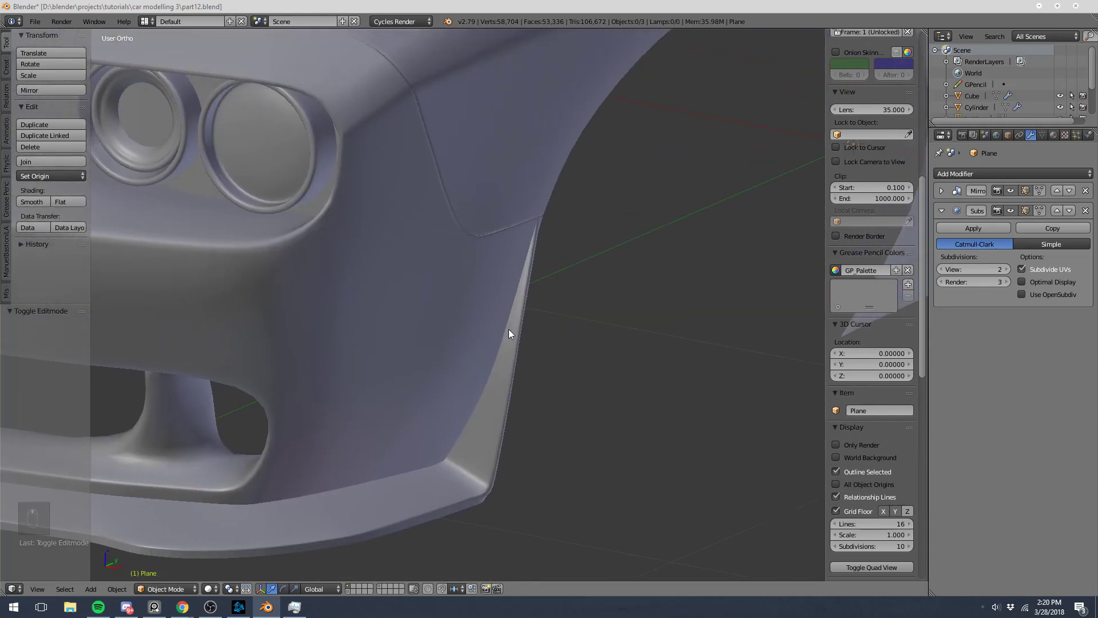
- Rip the short edge at the upper tip of the lip's wheel-arch end and offset it 0.011 along X
{"action": "key", "text": "Tab"}
{"action": "middle_click_drag", "start_coordinate": [594, 252], "coordinate": [551, 328], "text": "shift"}
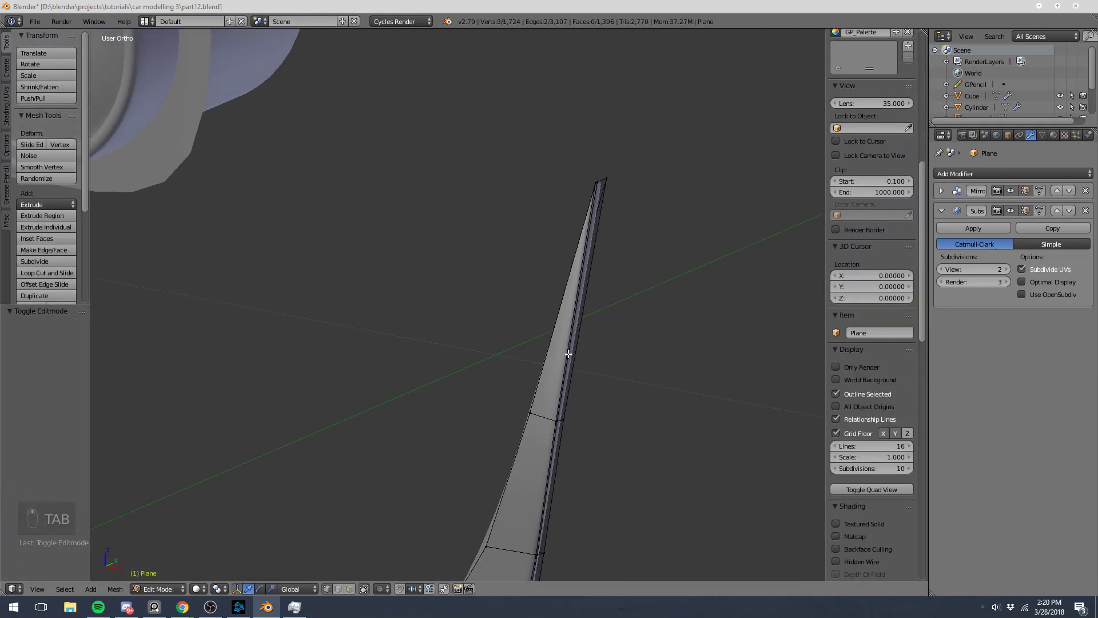
{"action": "middle_click_drag", "start_coordinate": [617, 192], "coordinate": [632, 223]}
{"action": "right_click", "coordinate": [640, 191]}
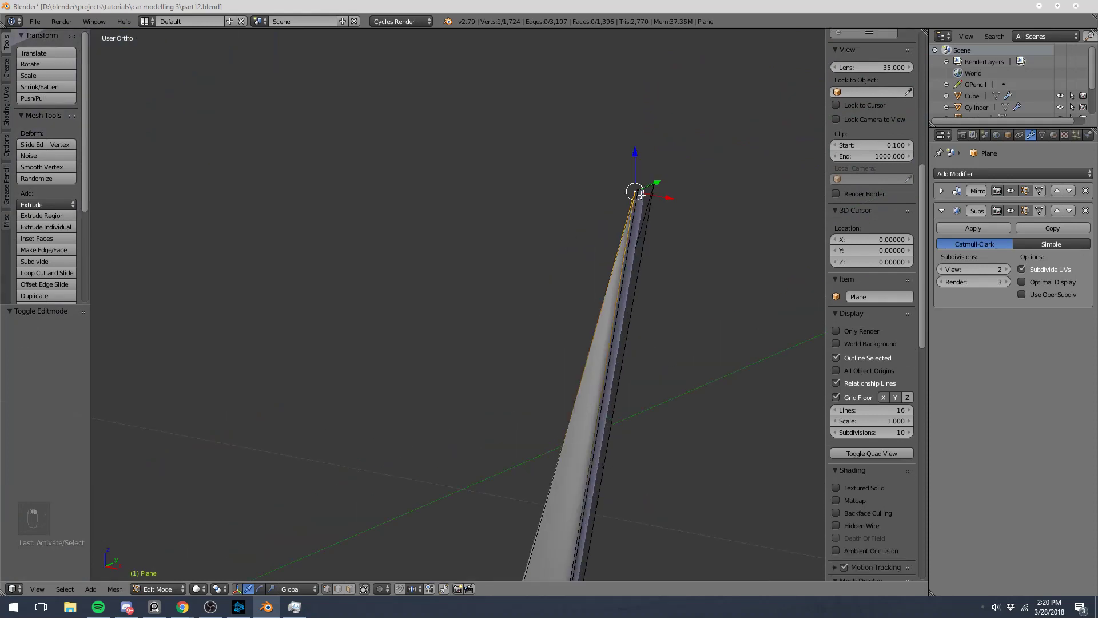
{"action": "right_click", "coordinate": [653, 187], "text": "shift"}
{"action": "middle_click_drag", "start_coordinate": [595, 340], "coordinate": [505, 241], "text": "shift"}
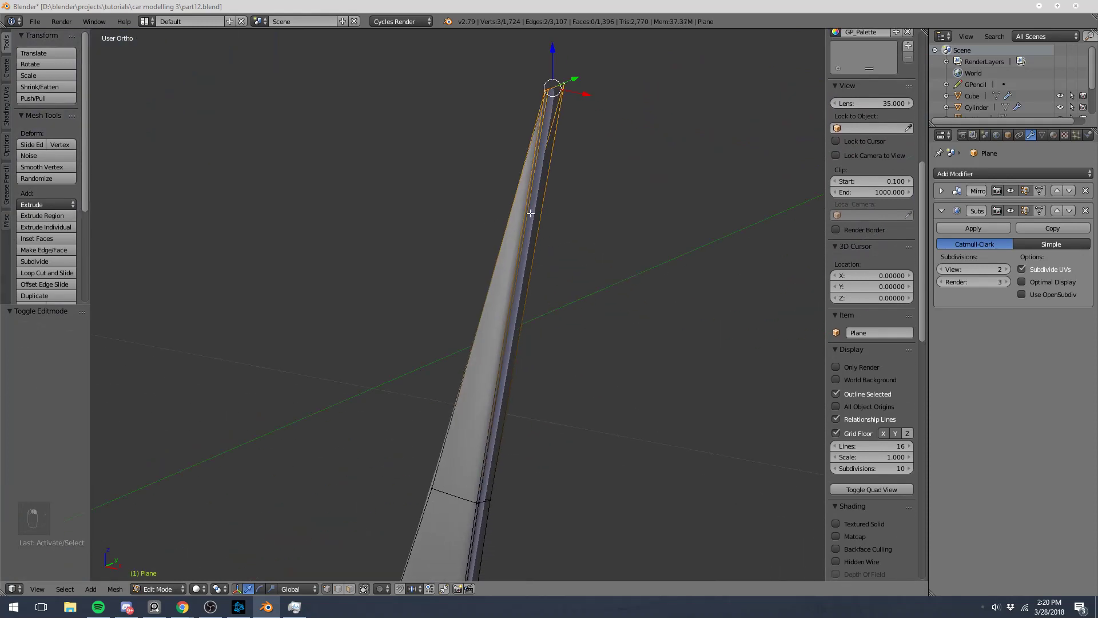
{"action": "middle_click_drag", "start_coordinate": [612, 123], "coordinate": [515, 240], "text": "shift"}
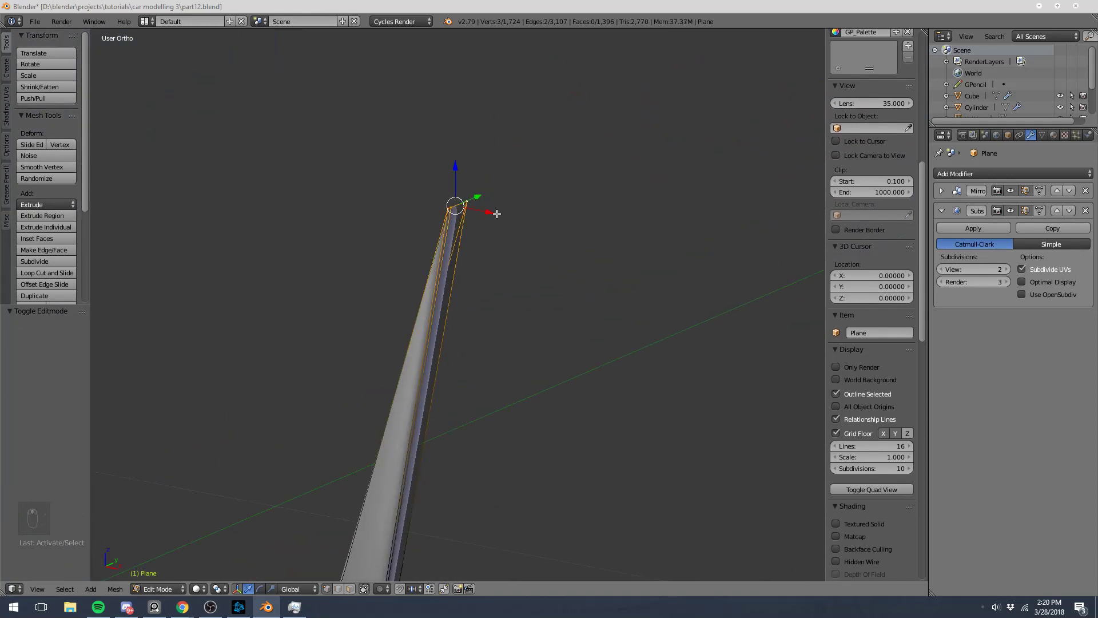
{"action": "key", "text": "v"}
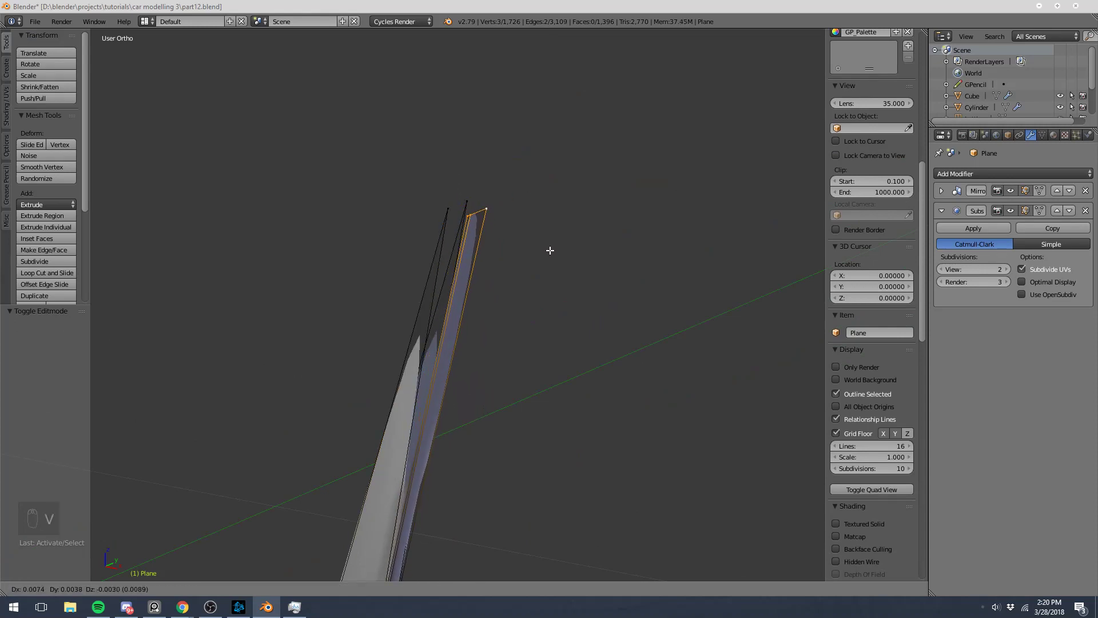
{"action": "key", "text": "x"}
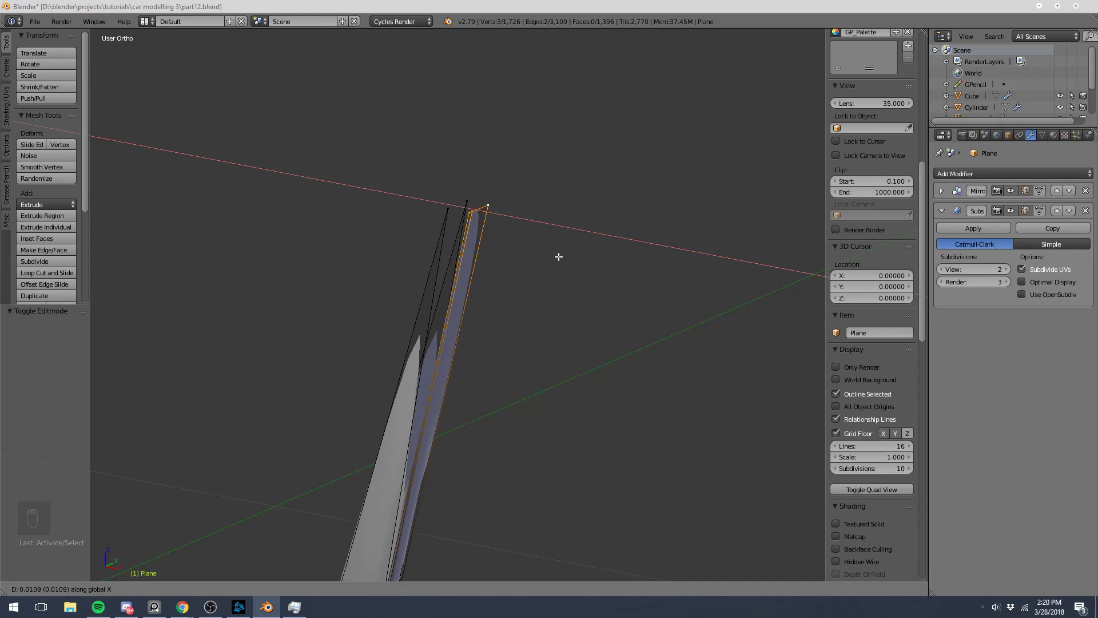
{"action": "left_click", "coordinate": [559, 257]}
- Hide the Subdivision Surface modifier's viewport preview and examine the ripped tip on the base mesh
{"action": "scroll", "coordinate": [513, 314], "scroll_direction": "down", "scroll_amount": 3}
{"action": "middle_click_drag", "start_coordinate": [478, 382], "coordinate": [505, 392], "text": "shift"}
{"action": "scroll", "coordinate": [485, 270], "scroll_direction": "up", "scroll_amount": 1}
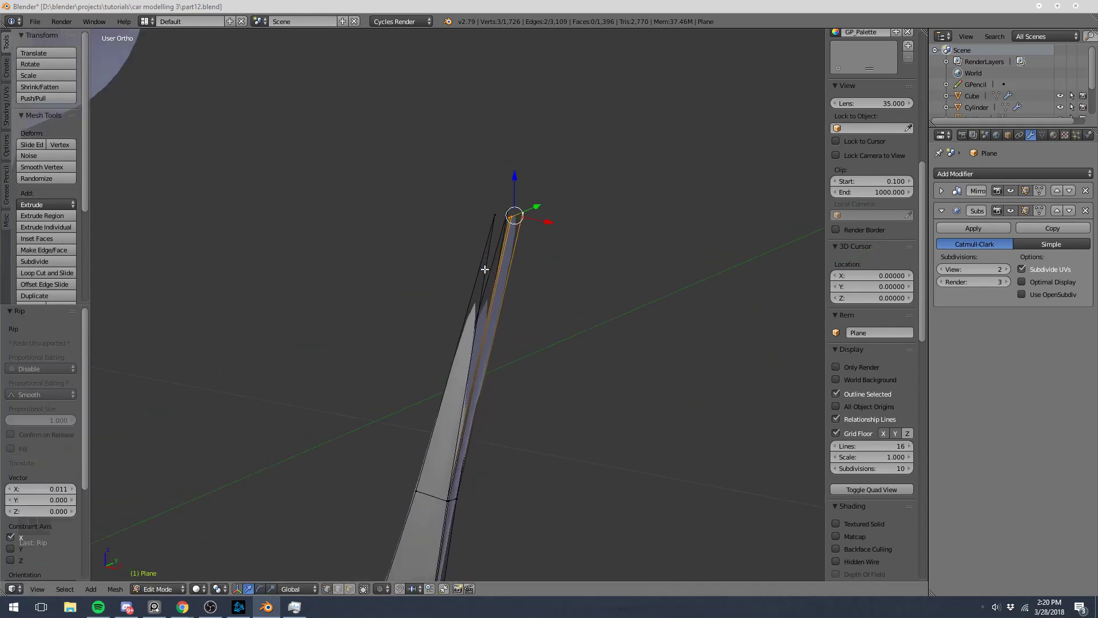
{"action": "left_click", "coordinate": [1011, 211]}
{"action": "scroll", "coordinate": [485, 262], "scroll_direction": "up", "scroll_amount": 1}
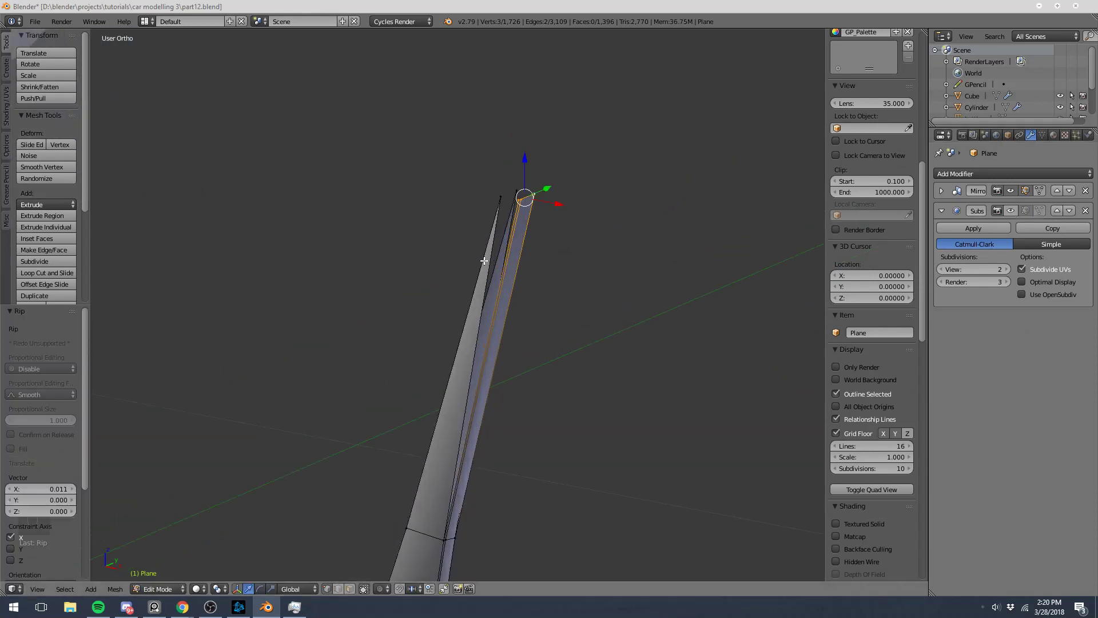
{"action": "middle_click_drag", "start_coordinate": [485, 263], "coordinate": [442, 254]}
{"action": "scroll", "coordinate": [372, 246], "scroll_direction": "down", "scroll_amount": 7}
{"action": "middle_click_drag", "start_coordinate": [373, 246], "coordinate": [595, 262], "text": "shift"}
{"action": "scroll", "coordinate": [535, 287], "scroll_direction": "up", "scroll_amount": 7}
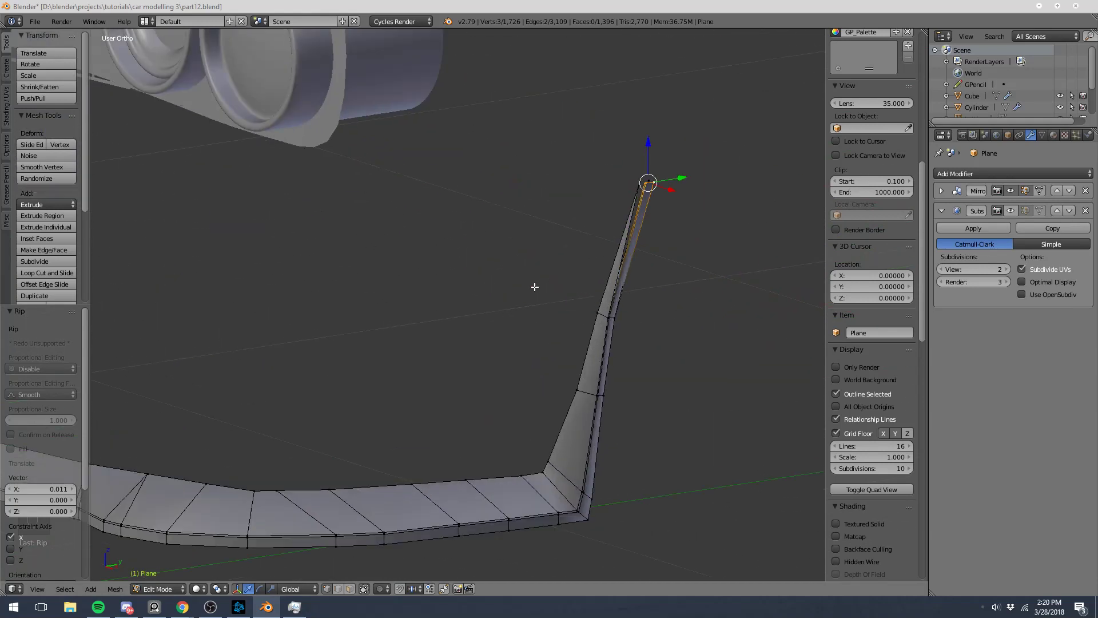
- In the front view, move the ripped edge at the tip by -0.007 along X, against the blueprint
{"action": "key", "text": "KP_1"}
{"action": "scroll", "coordinate": [547, 289], "scroll_direction": "down", "scroll_amount": 4}
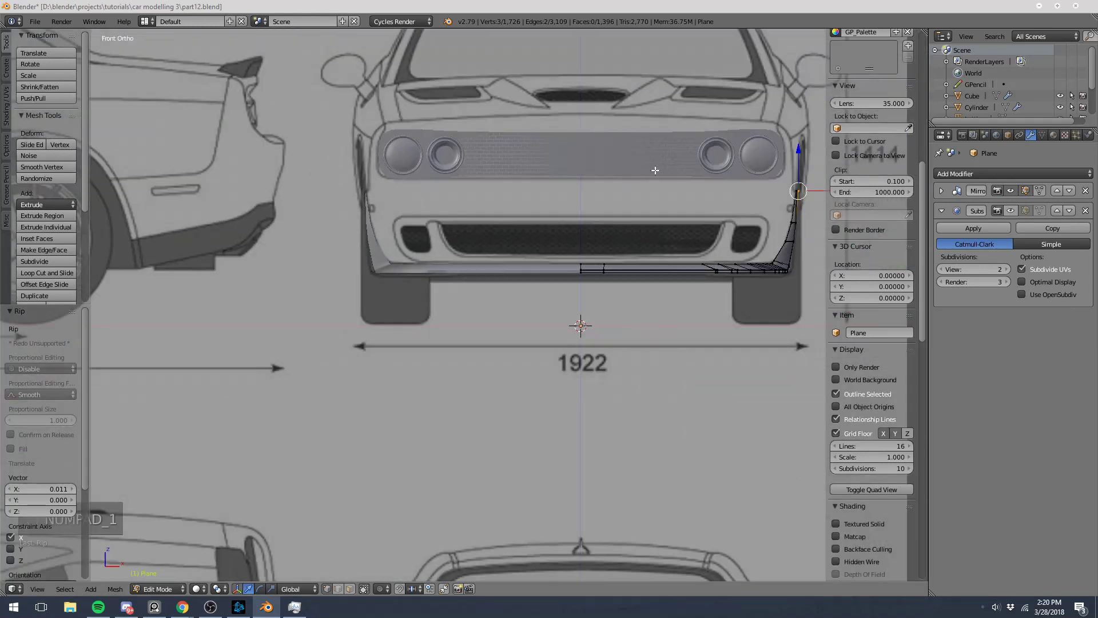
{"action": "scroll", "coordinate": [553, 302], "scroll_direction": "up", "scroll_amount": 6}
{"action": "scroll", "coordinate": [553, 301], "scroll_direction": "up", "scroll_amount": 9}
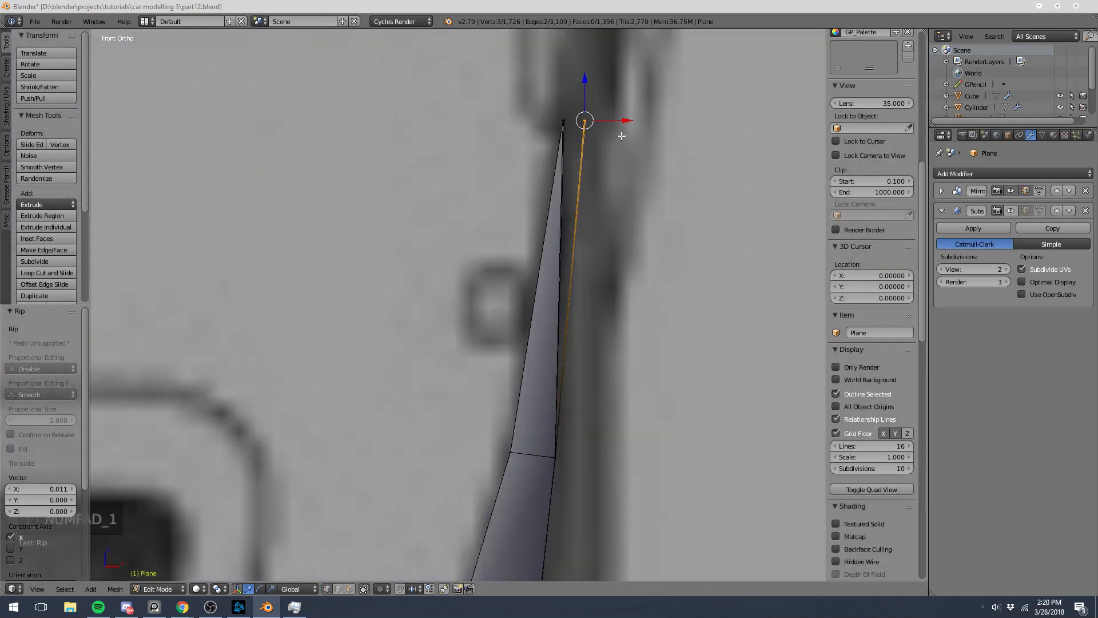
{"action": "key", "text": "g"}
{"action": "key", "text": "x"}
{"action": "left_click", "coordinate": [607, 120]}
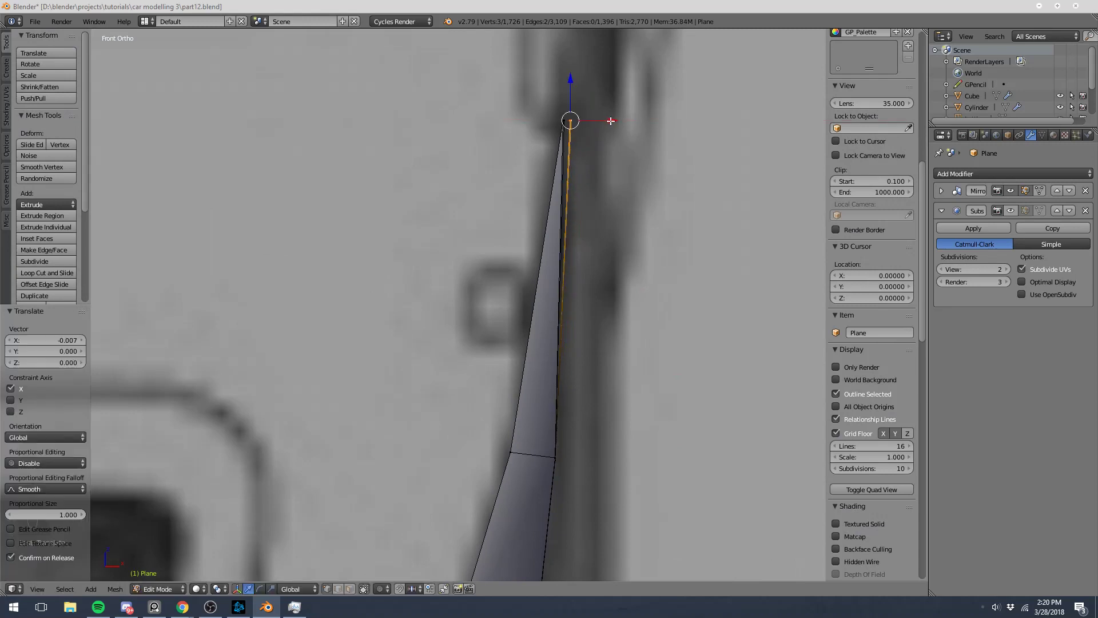
- Fill the gap in the tip's front strip between its two upper and two lower vertices as a single face
{"action": "middle_click_drag", "start_coordinate": [607, 121], "coordinate": [467, 161], "text": "shift"}
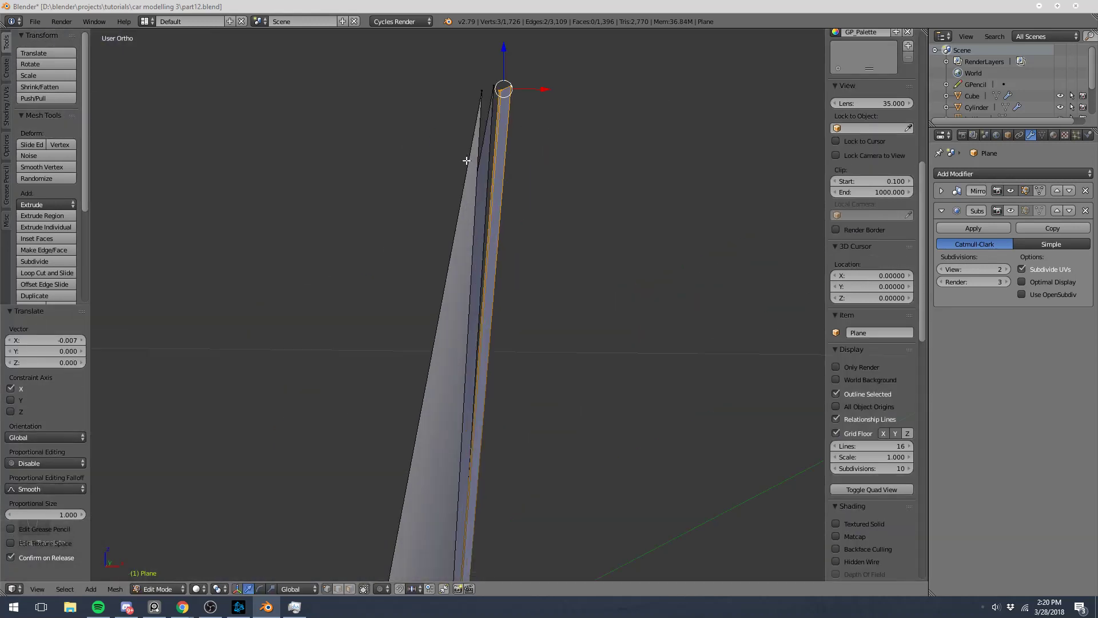
{"action": "right_click", "coordinate": [482, 101]}
{"action": "right_click", "coordinate": [498, 93], "text": "shift"}
{"action": "middle_click_drag", "start_coordinate": [466, 557], "coordinate": [478, 283], "text": "shift"}
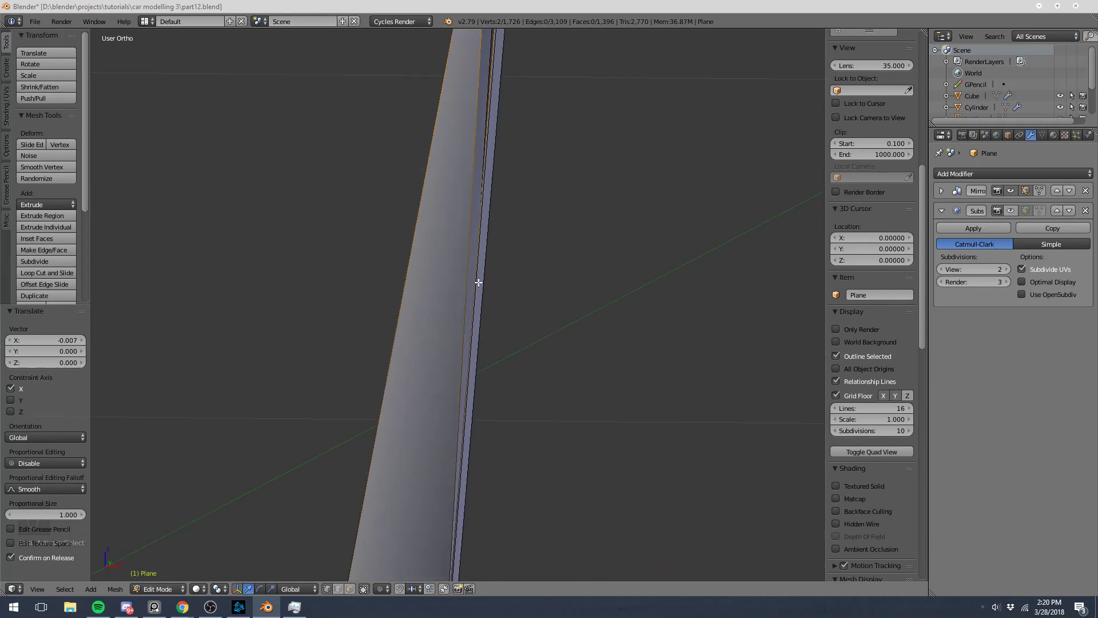
{"action": "scroll", "coordinate": [431, 475], "scroll_direction": "down", "scroll_amount": 5}
{"action": "scroll", "coordinate": [426, 423], "scroll_direction": "up", "scroll_amount": 5}
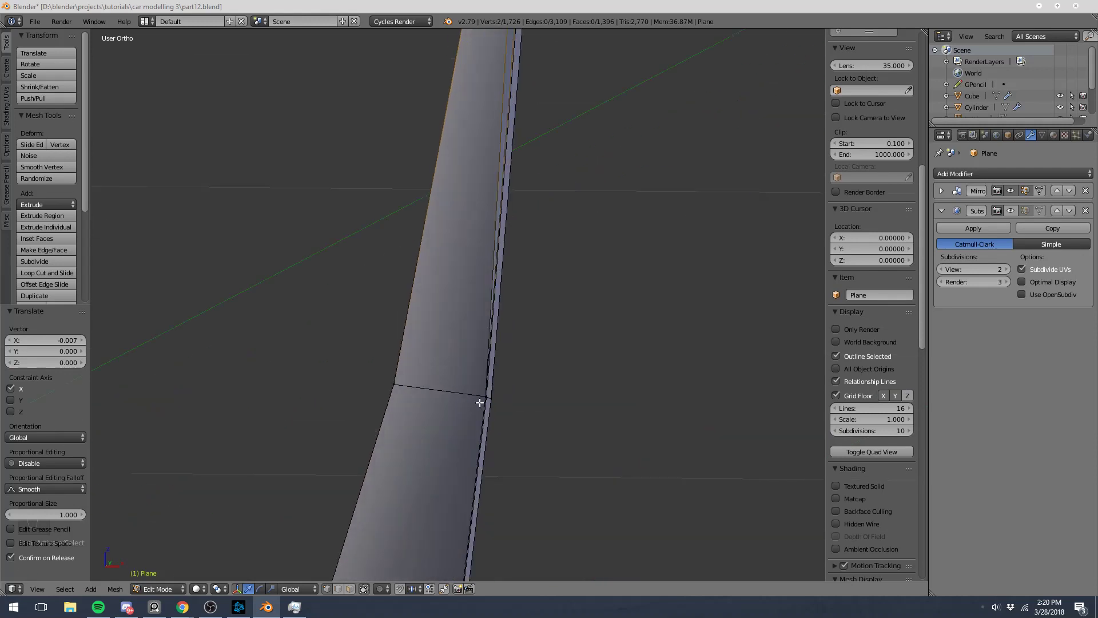
{"action": "right_click", "coordinate": [480, 395], "text": "shift"}
{"action": "scroll", "coordinate": [472, 396], "scroll_direction": "up", "scroll_amount": 2}
{"action": "right_click", "coordinate": [367, 418], "text": "shift"}
{"action": "key", "text": "f"}
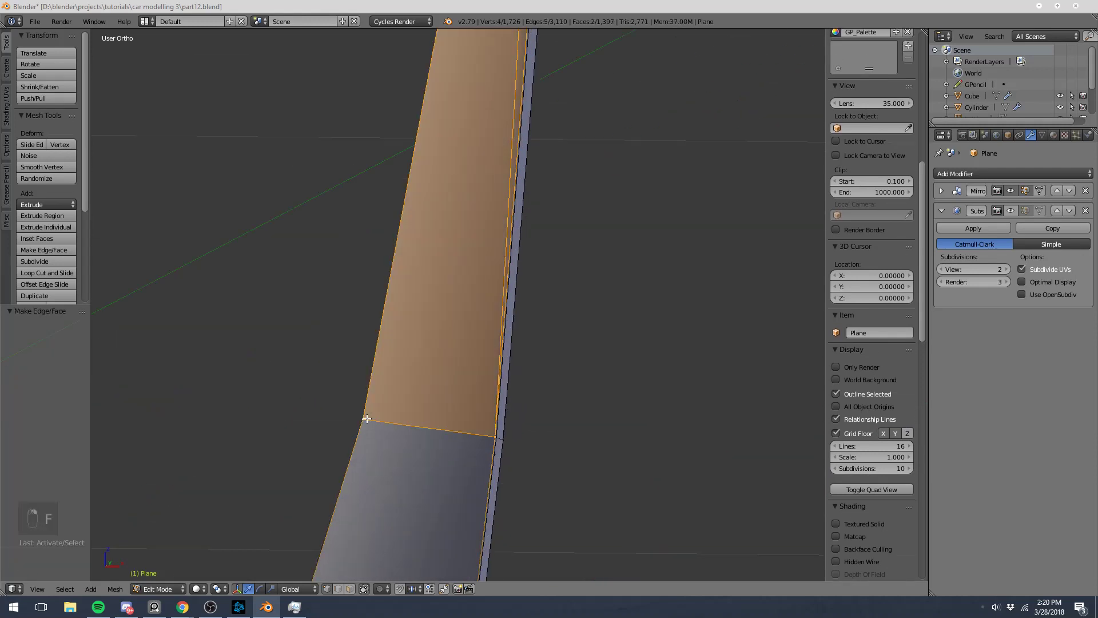
{"action": "key", "text": "f"}
{"action": "scroll", "coordinate": [367, 414], "scroll_direction": "down", "scroll_amount": 6}
{"action": "key", "text": "a"}
- Fill the gap on the wheel-arch side of the tip and merge it with the adjacent face into one quad
{"action": "middle_click_drag", "start_coordinate": [479, 218], "coordinate": [539, 328], "text": "shift"}
{"action": "middle_click_drag", "start_coordinate": [575, 269], "coordinate": [434, 262]}
{"action": "scroll", "coordinate": [306, 244], "scroll_direction": "down", "scroll_amount": 8}
{"action": "middle_click_drag", "start_coordinate": [359, 233], "coordinate": [566, 278], "text": "shift"}
{"action": "scroll", "coordinate": [522, 303], "scroll_direction": "up", "scroll_amount": 12}
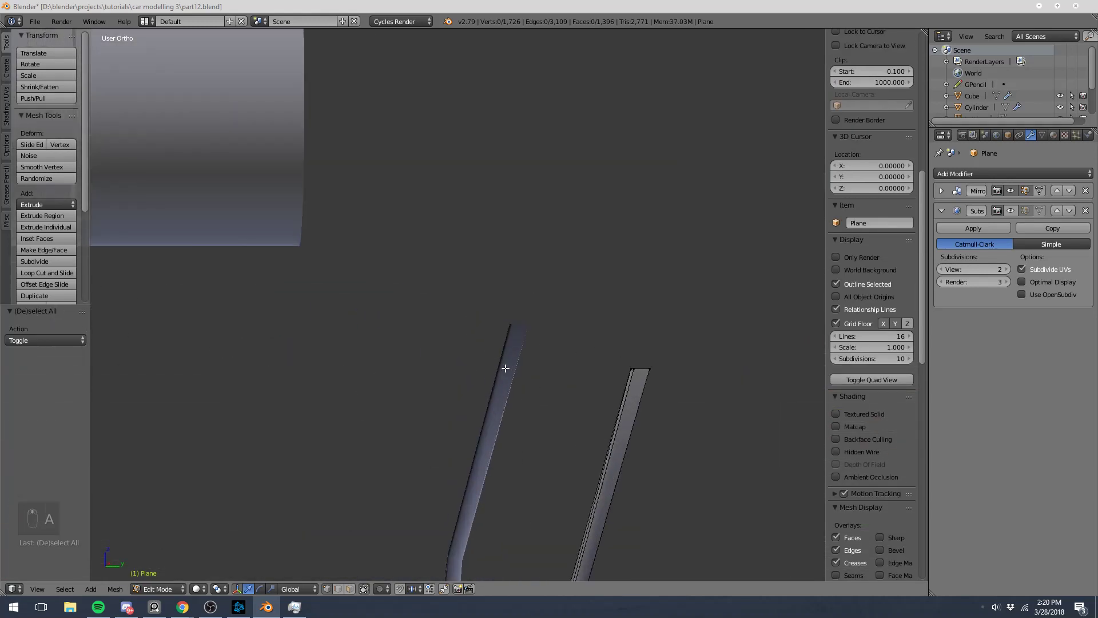
{"action": "middle_click_drag", "start_coordinate": [505, 368], "coordinate": [387, 338]}
{"action": "middle_click_drag", "start_coordinate": [328, 395], "coordinate": [438, 235], "text": "shift"}
{"action": "scroll", "coordinate": [438, 235], "scroll_direction": "up", "scroll_amount": 5}
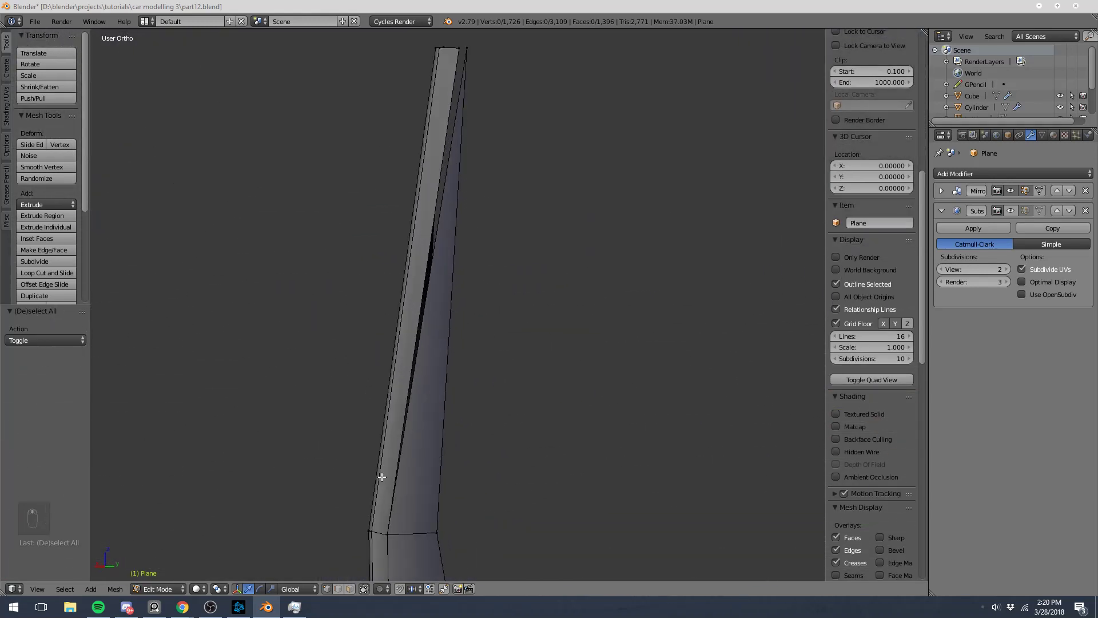
{"action": "right_click", "coordinate": [391, 529]}
{"action": "right_click", "coordinate": [458, 48], "text": "shift"}
{"action": "right_click", "coordinate": [468, 48], "text": "shift"}
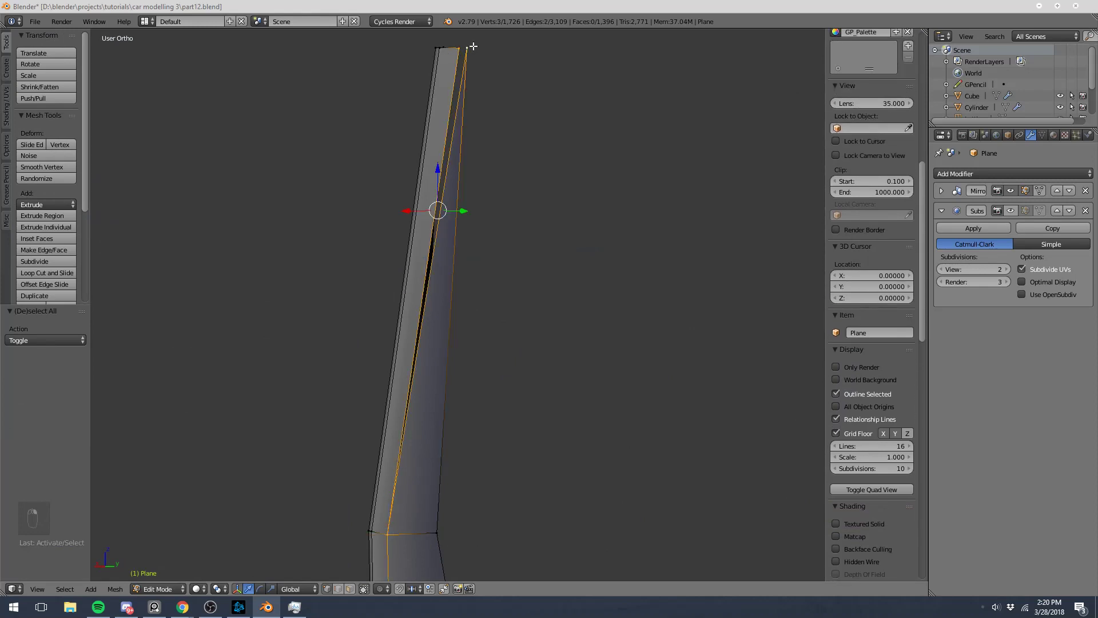
{"action": "key", "text": "f"}
{"action": "right_click", "coordinate": [445, 530], "text": "shift"}
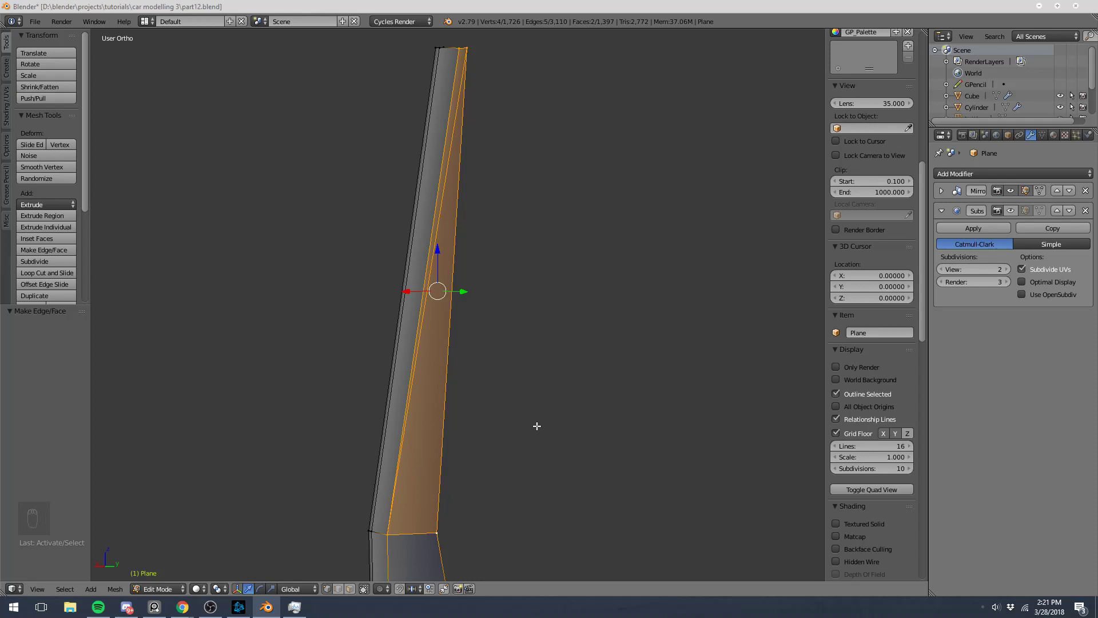
{"action": "key", "text": "Tab"}
{"action": "key", "text": "Tab"}
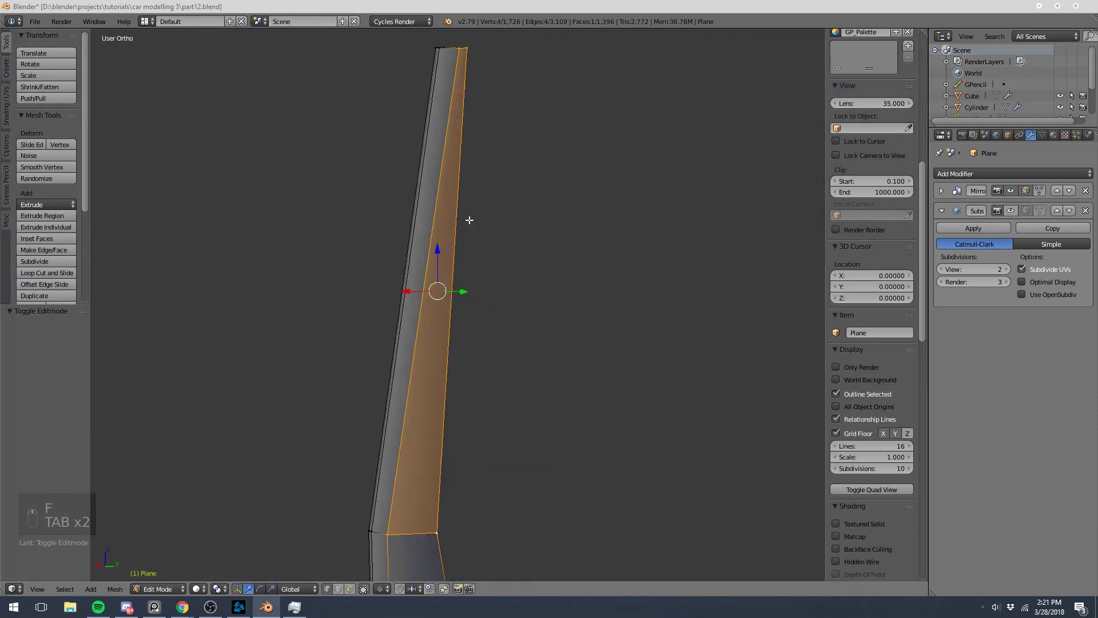
- Extrude the tip's upper corner vertex by -0.004 along X, cap the open top with faces, and preview the smoothed result
{"action": "middle_click_drag", "start_coordinate": [468, 221], "coordinate": [474, 245]}
{"action": "key", "text": "a"}
{"action": "key", "text": "a"}
{"action": "key", "text": "a"}
{"action": "scroll", "coordinate": [506, 249], "scroll_direction": "up", "scroll_amount": 4}
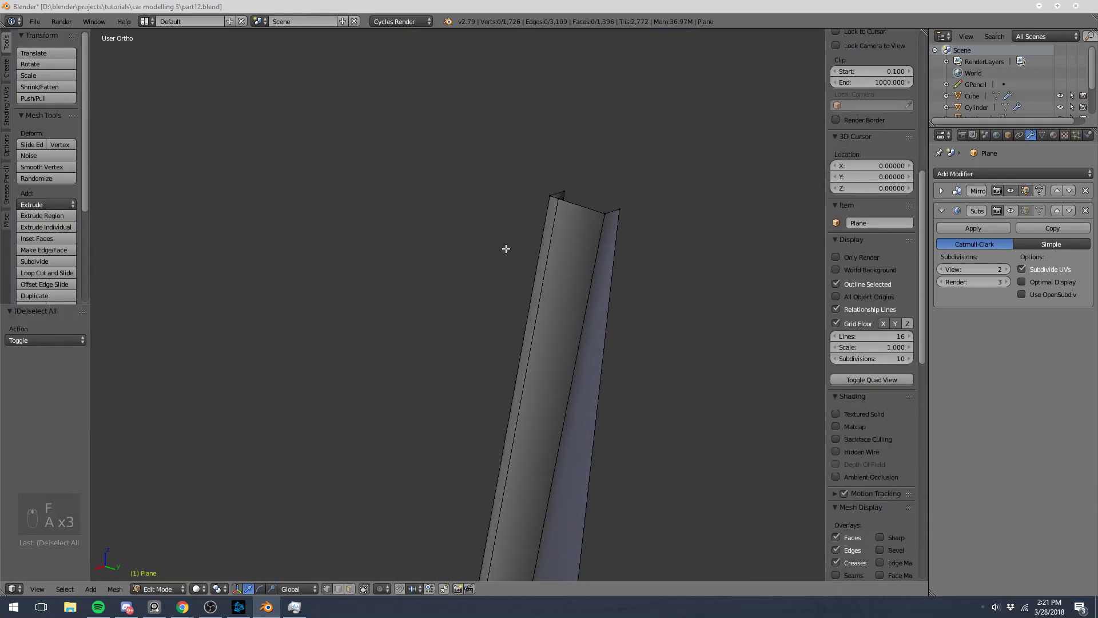
{"action": "right_click", "coordinate": [554, 199]}
{"action": "key", "text": "e"}
{"action": "key", "text": "x"}
{"action": "left_click", "coordinate": [554, 191]}
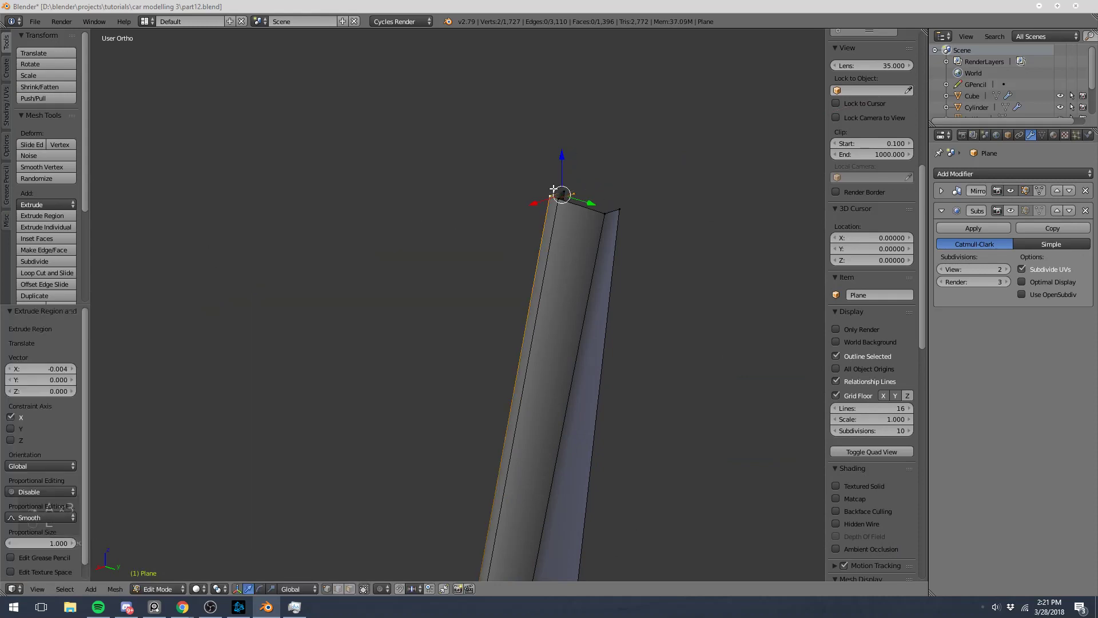
{"action": "right_click", "coordinate": [610, 212], "text": "shift"}
{"action": "key", "text": "f"}
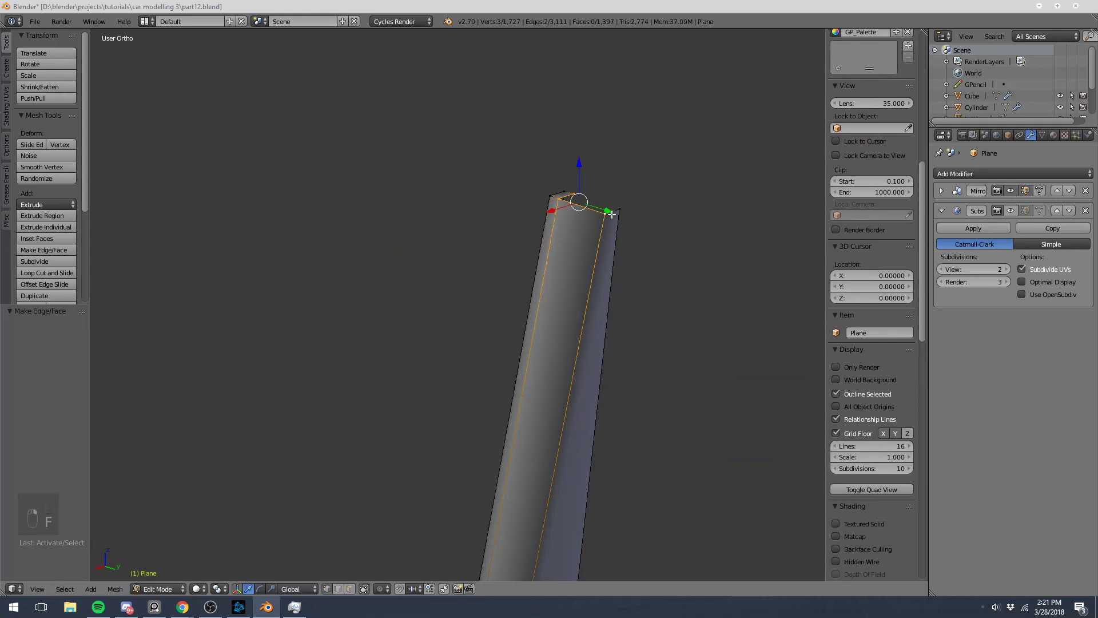
{"action": "key", "text": "f"}
{"action": "key", "text": "Tab"}
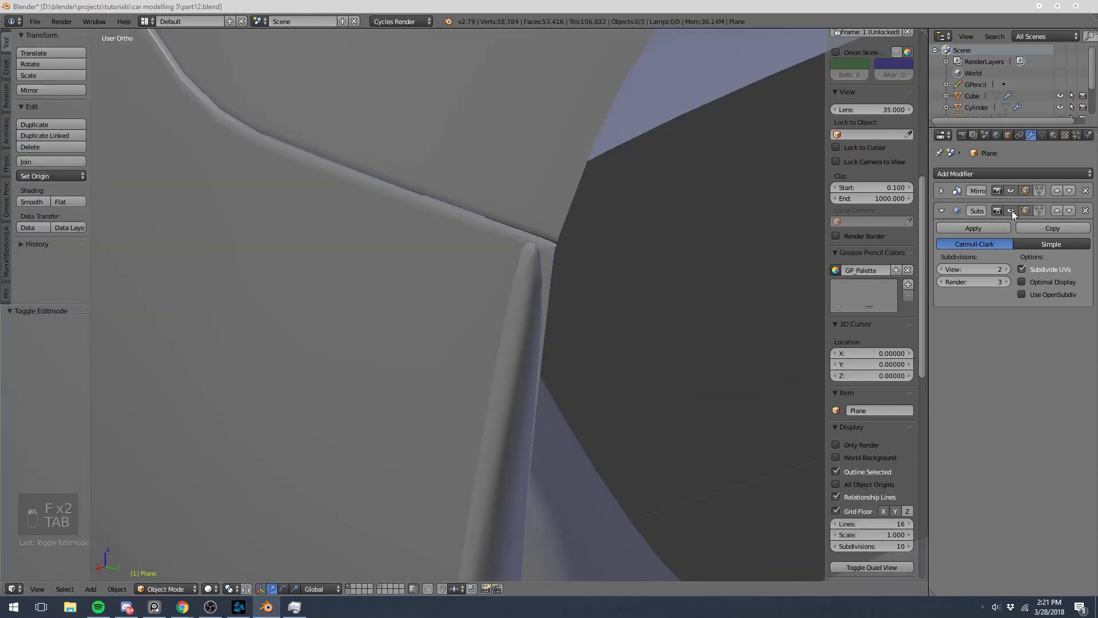
- Add a loop cut around the lip's upright end, slide it close to the upper tip, and preview the front end
{"action": "key", "text": "Tab"}
{"action": "key", "text": "a"}
{"action": "key", "text": "a"}
{"action": "key", "text": "a"}
{"action": "key", "text": "ctrl+r"}
{"action": "left_click", "coordinate": [532, 306]}
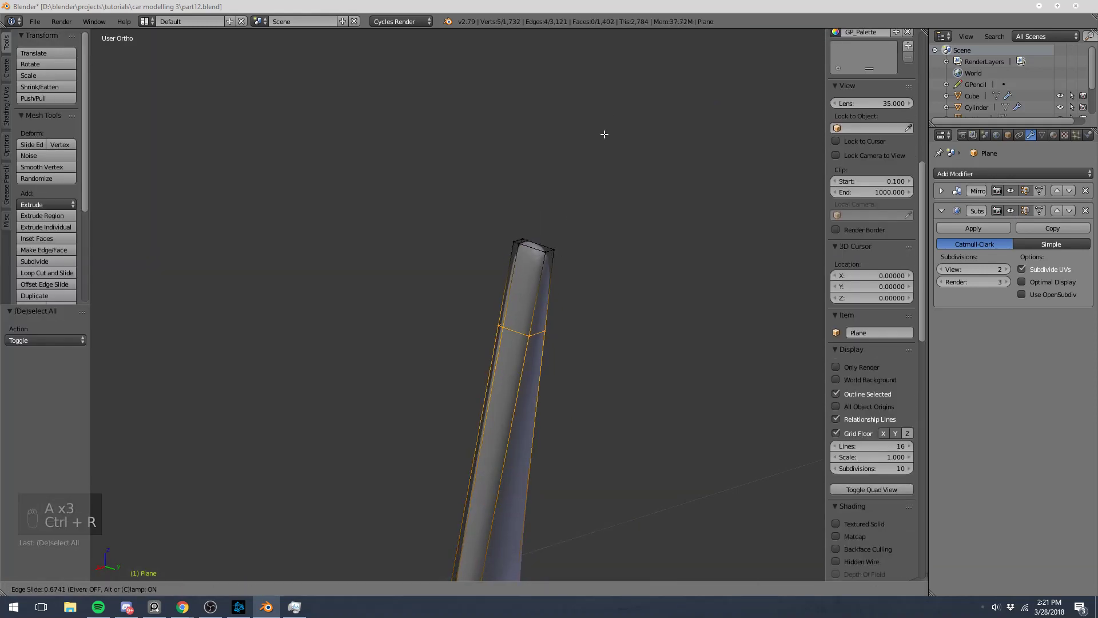
{"action": "left_click", "coordinate": [635, 66]}
{"action": "key", "text": "Tab"}
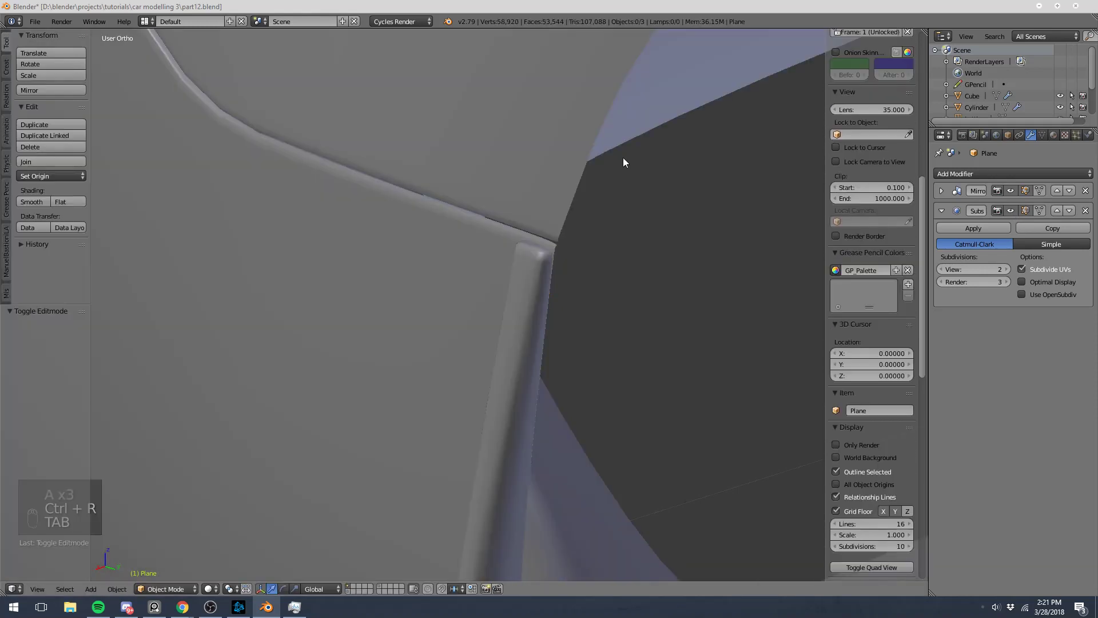
{"action": "scroll", "coordinate": [623, 158], "scroll_direction": "down", "scroll_amount": 7}
{"action": "middle_click_drag", "start_coordinate": [527, 192], "coordinate": [609, 194]}
{"action": "scroll", "coordinate": [608, 162], "scroll_direction": "down", "scroll_amount": 5}
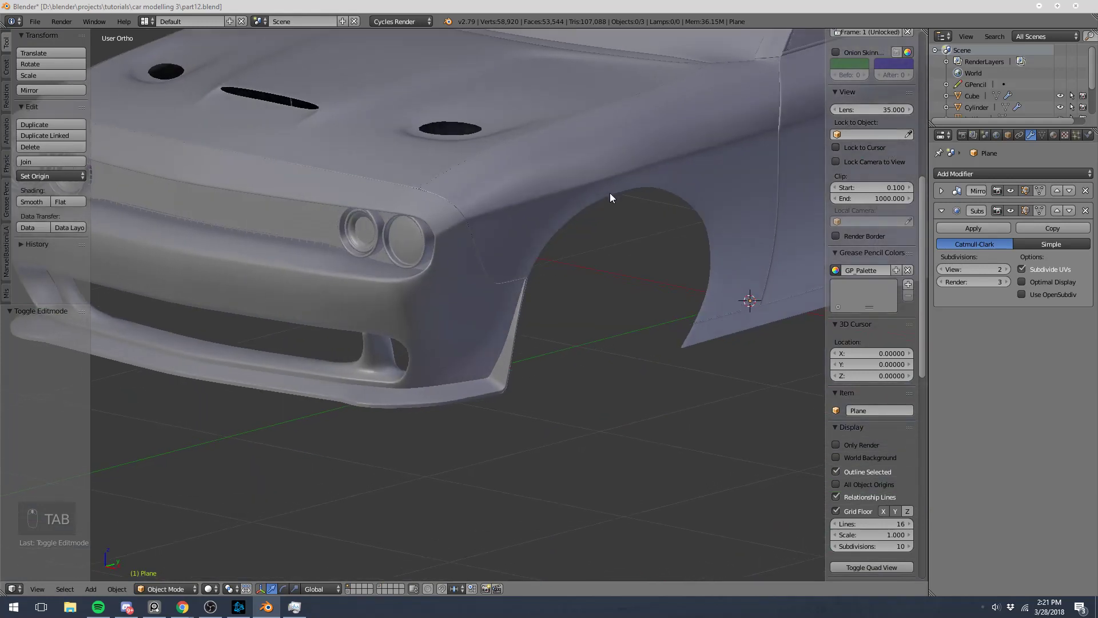
{"action": "key", "text": "a"}
{"action": "key", "text": "a"}
{"action": "key", "text": "a"}
{"action": "key", "text": "a"}
- Try to move the outer vertices midway up the lip's upright end by -0.002 along X in the front view
{"action": "key", "text": "KP_1"}
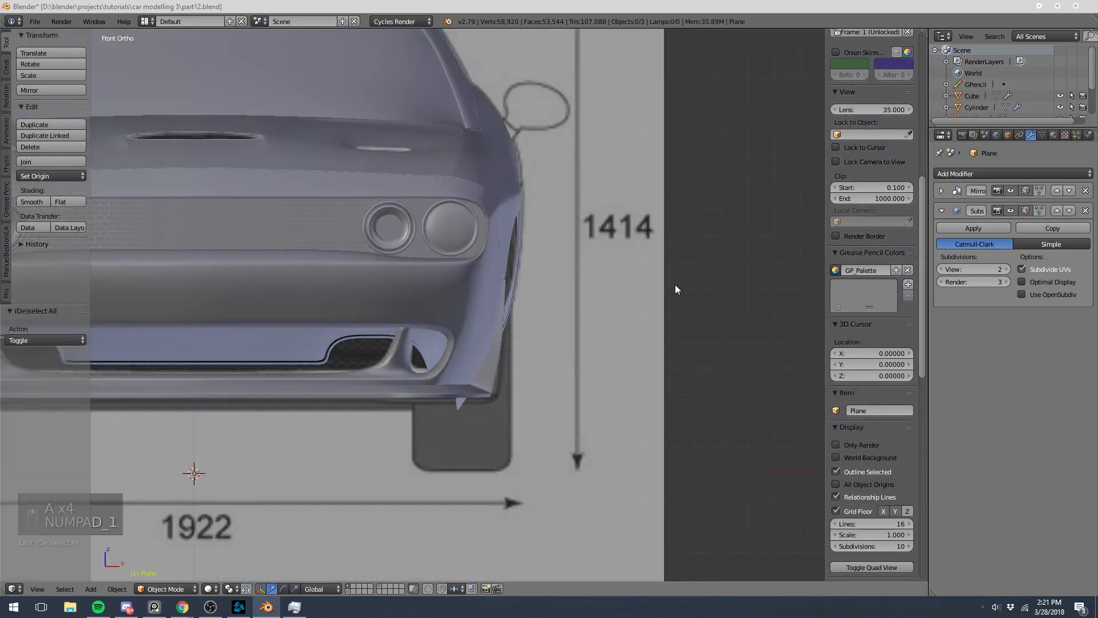
{"action": "key", "text": "Tab"}
{"action": "scroll", "coordinate": [583, 369], "scroll_direction": "up", "scroll_amount": 8}
{"action": "key", "text": "z"}
{"action": "key", "text": "a"}
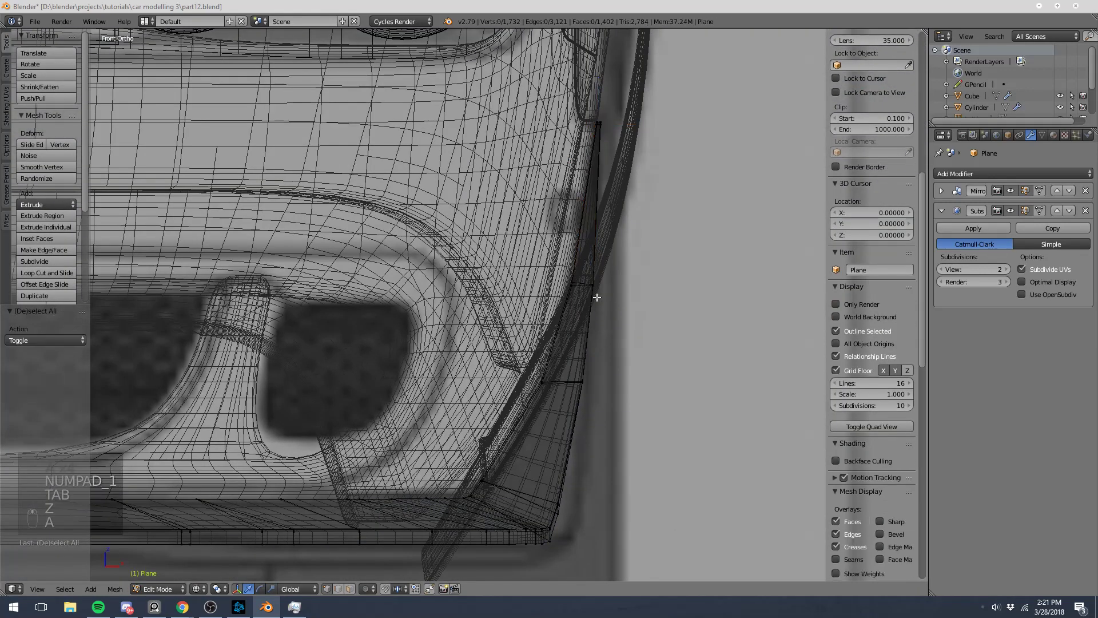
{"action": "key", "text": "b"}
{"action": "mouse_move", "coordinate": [586, 274]}
{"action": "left_mouse_down"}
{"action": "mouse_move", "coordinate": [615, 302]}
{"action": "mouse_move", "coordinate": [630, 285]}
{"action": "left_mouse_up"}
{"action": "key", "text": "z"}
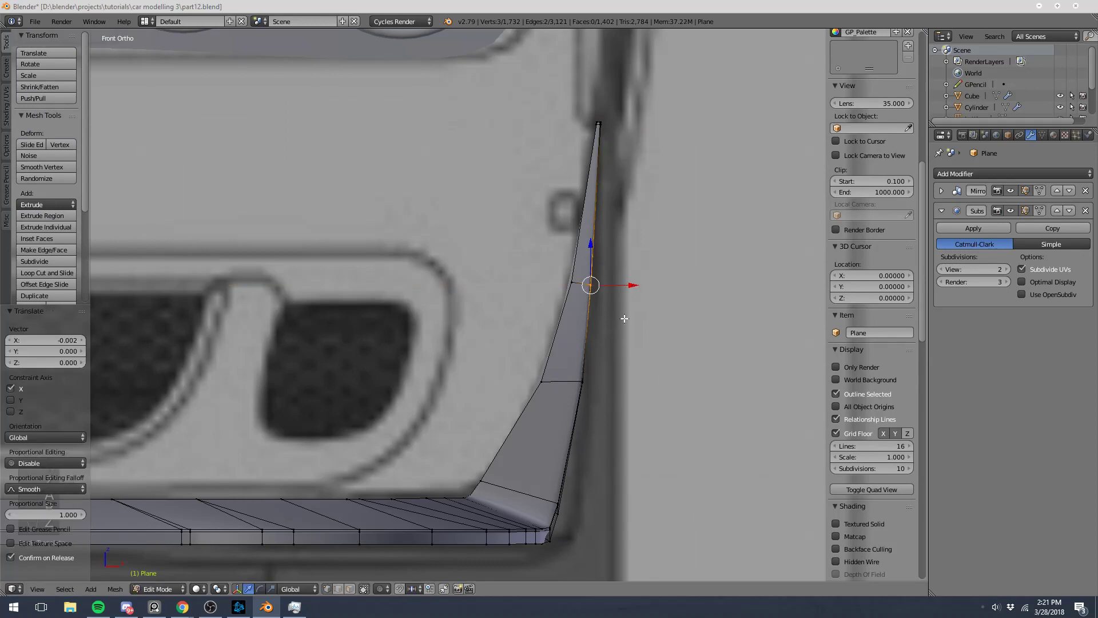
{"action": "key", "text": "ctrl+z"}
{"action": "scroll", "coordinate": [637, 337], "scroll_direction": "down", "scroll_amount": 5}
{"action": "scroll", "coordinate": [536, 319], "scroll_direction": "up", "scroll_amount": 3}
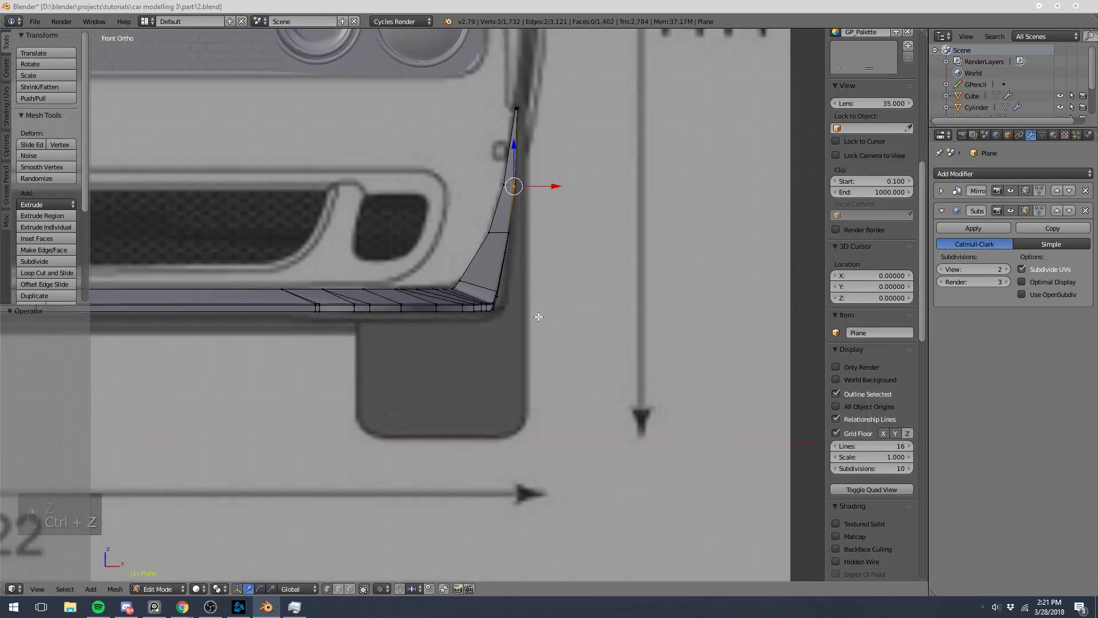
- Inspect the finished lip on the whole car, comparing it with the front and side blueprints and in perspective around the body
{"action": "key", "text": "z"}
{"action": "scroll", "coordinate": [529, 284], "scroll_direction": "down", "scroll_amount": 3}
{"action": "key", "text": "z"}
{"action": "scroll", "coordinate": [530, 293], "scroll_direction": "down", "scroll_amount": 4}
{"action": "key", "text": "Tab"}
{"action": "middle_click_drag", "start_coordinate": [544, 314], "coordinate": [499, 309]}
{"action": "scroll", "coordinate": [496, 317], "scroll_direction": "up", "scroll_amount": 4}
{"action": "scroll", "coordinate": [599, 312], "scroll_direction": "down", "scroll_amount": 5}
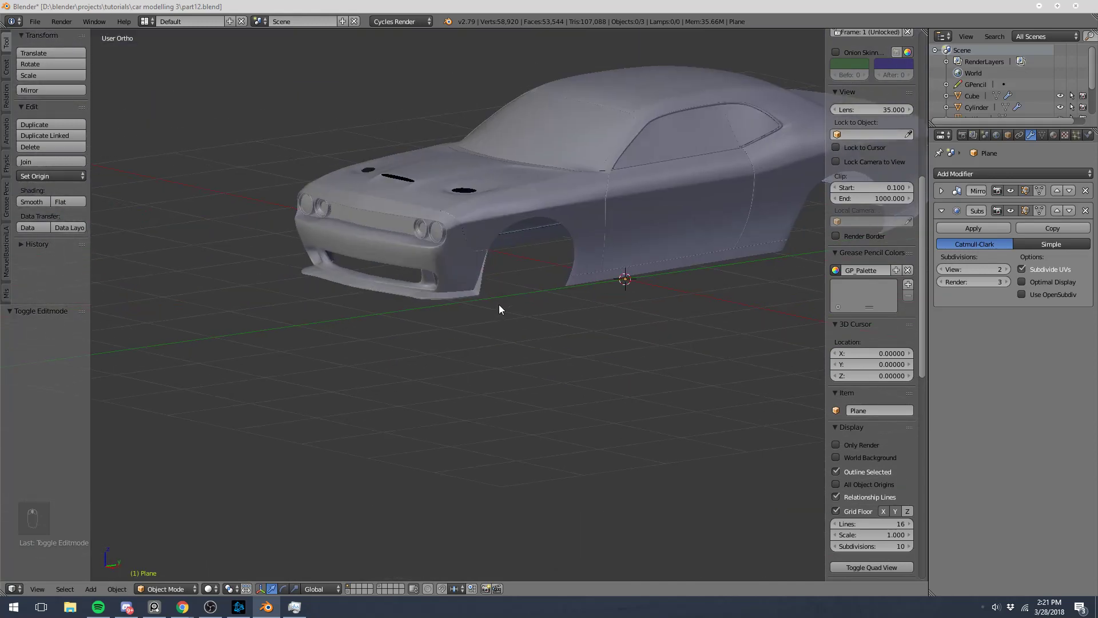
{"action": "key", "text": "KP_3"}
{"action": "scroll", "coordinate": [398, 297], "scroll_direction": "down", "scroll_amount": 3}
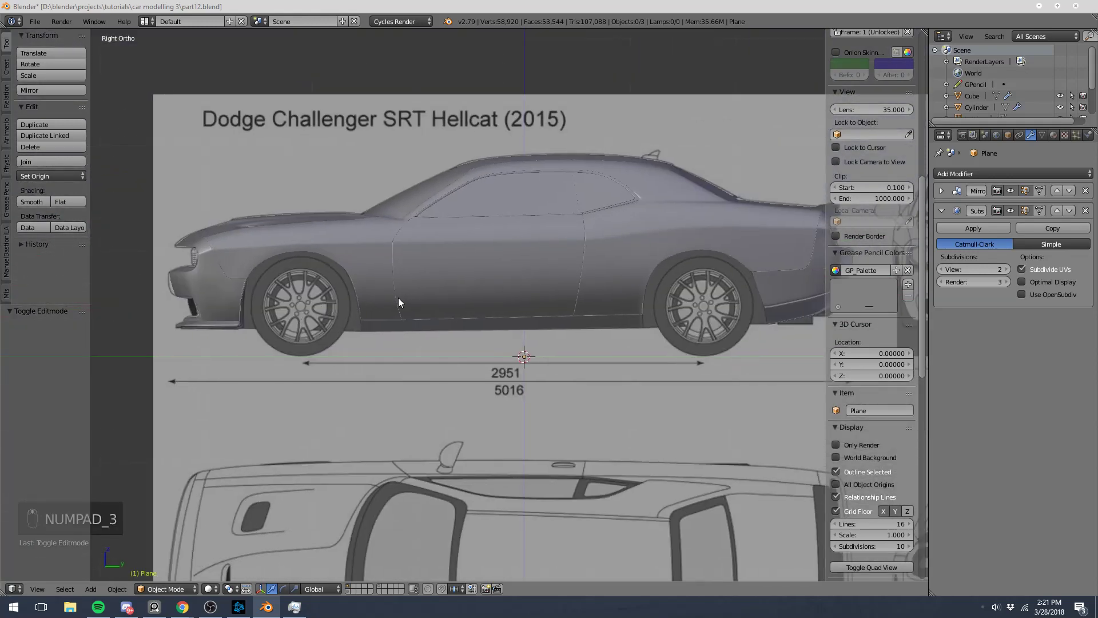
{"action": "middle_click_drag", "start_coordinate": [395, 299], "coordinate": [445, 303]}
{"action": "scroll", "coordinate": [449, 303], "scroll_direction": "up", "scroll_amount": 5}
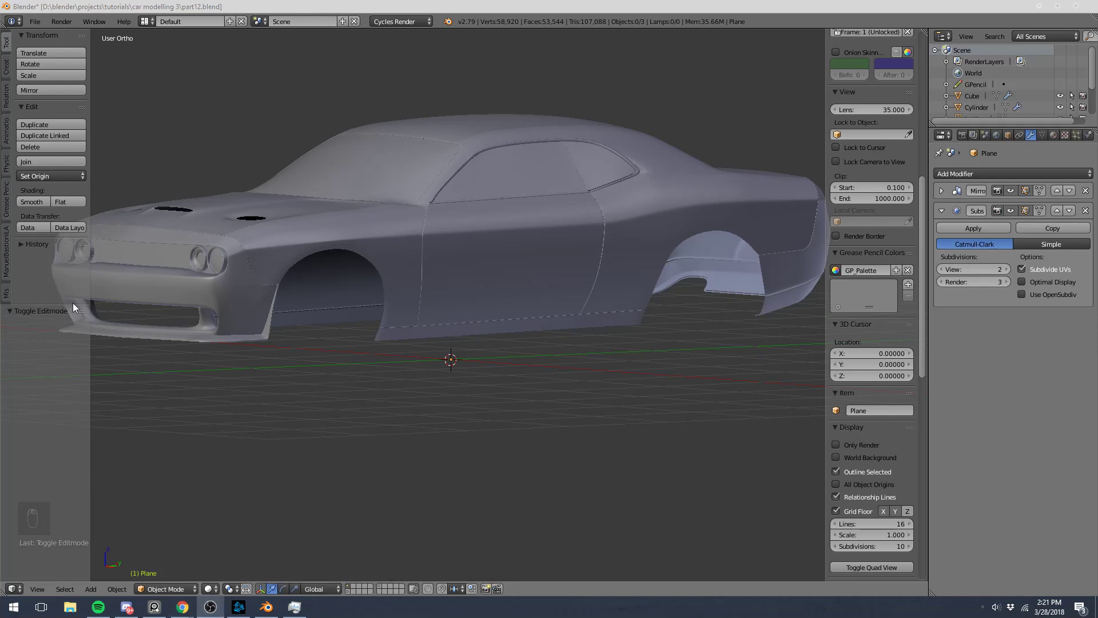
- Compare the car body with the side blueprint from nose to tail, checking the wheel arches, lip and rear end
{"action": "middle_click_drag", "start_coordinate": [400, 240], "coordinate": [343, 250], "text": "shift"}
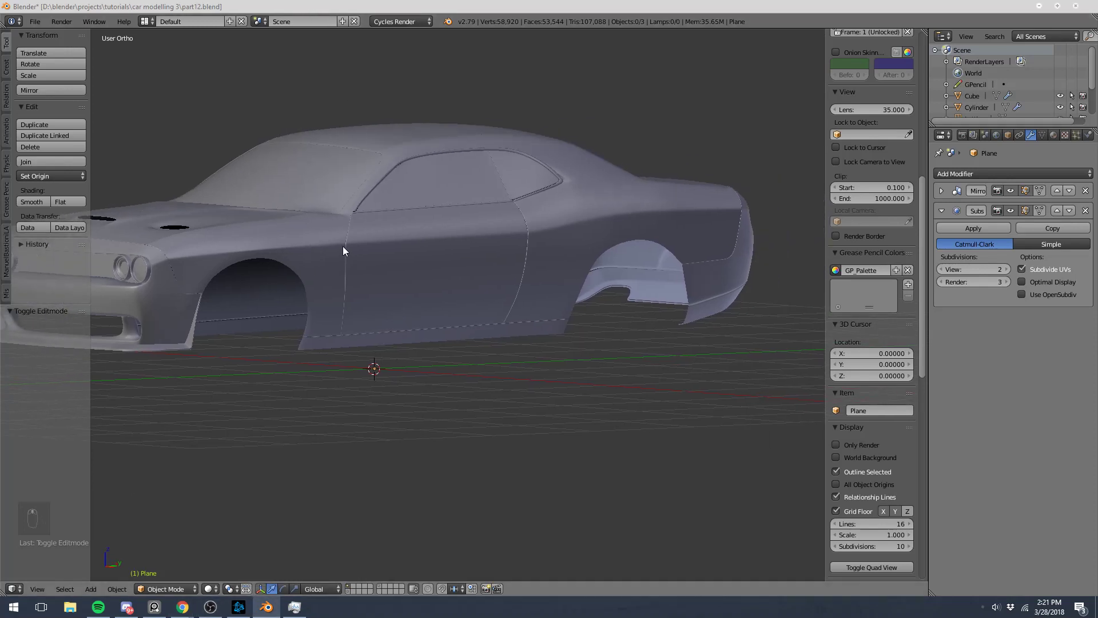
{"action": "middle_click_drag", "start_coordinate": [328, 310], "coordinate": [447, 312], "text": "shift"}
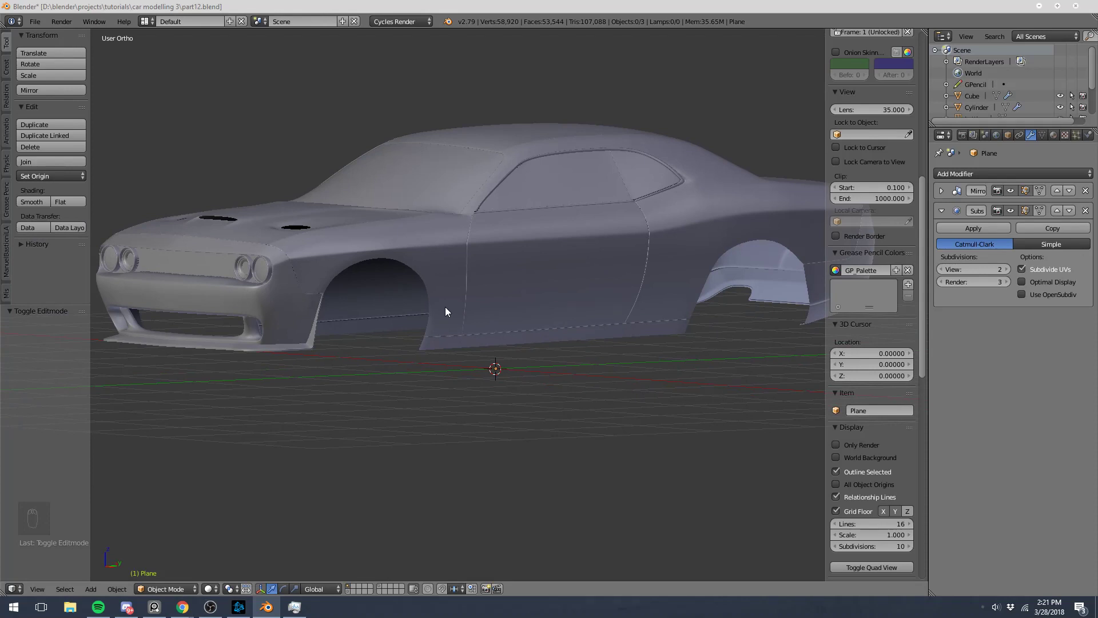
{"action": "key", "text": "KP_3"}
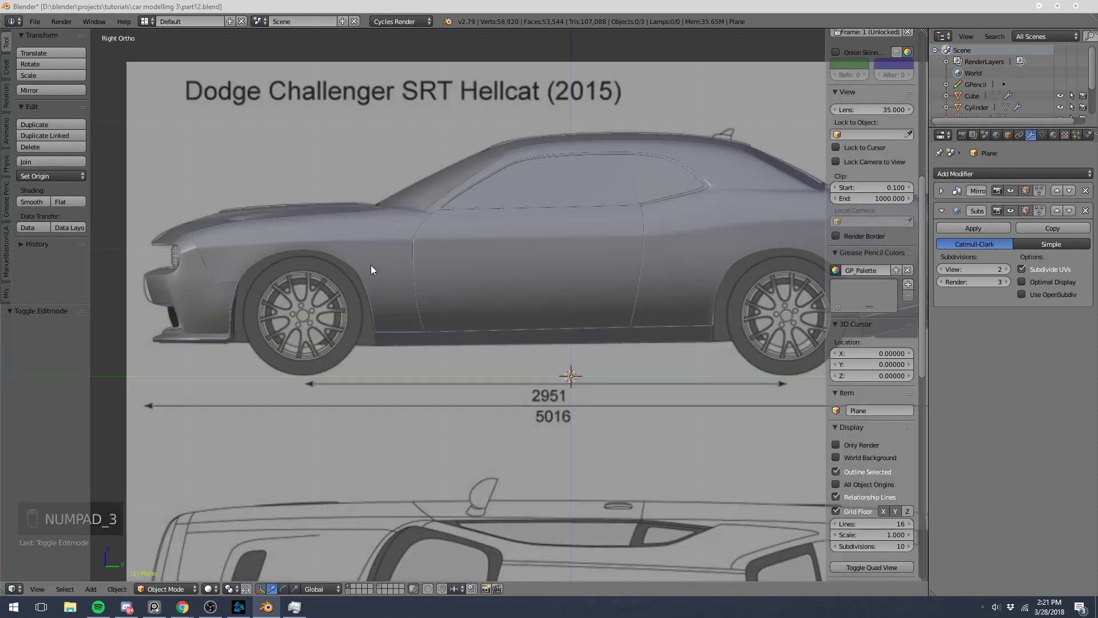
{"action": "middle_click_drag", "start_coordinate": [615, 239], "coordinate": [347, 269], "text": "shift"}
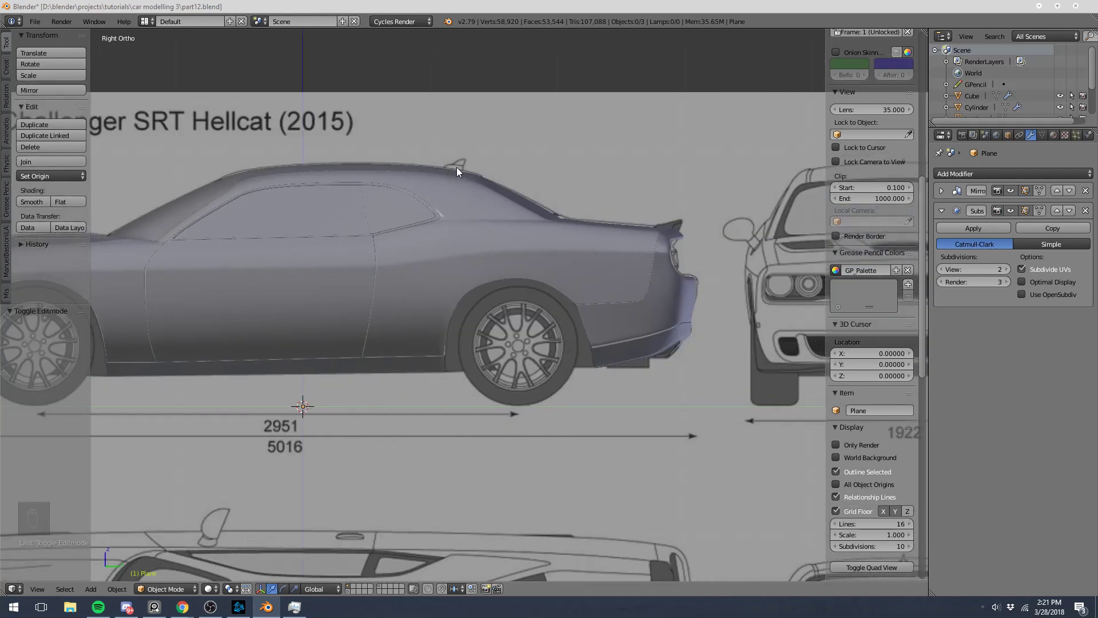
{"action": "middle_click_drag", "start_coordinate": [289, 262], "coordinate": [538, 270], "text": "shift"}
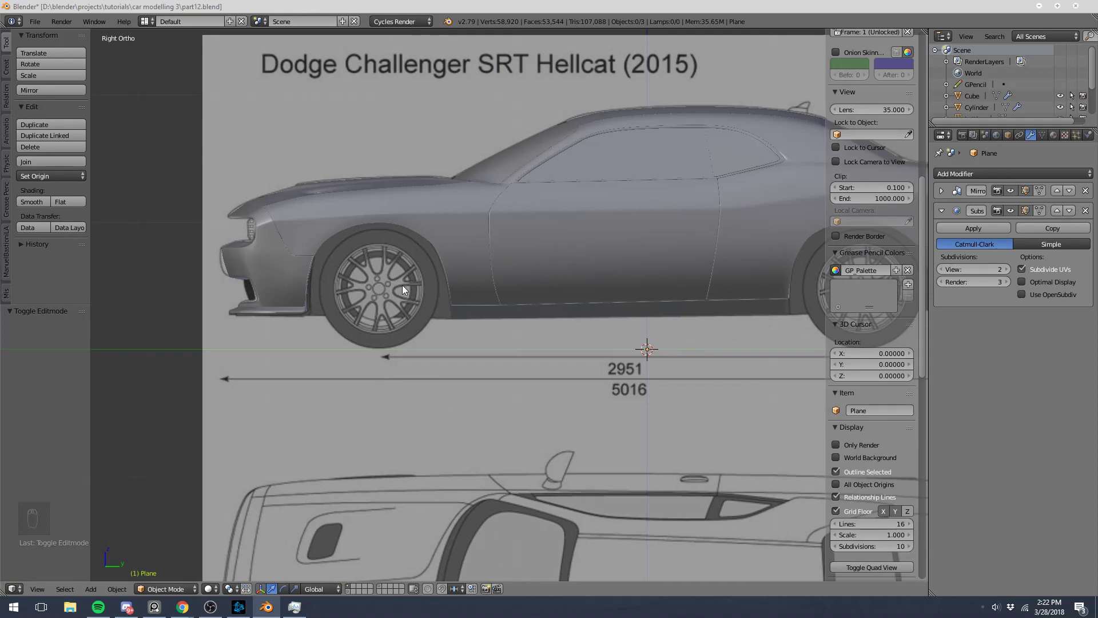
{"action": "key", "text": "z"}
{"action": "key", "text": "z"}
{"action": "middle_click_drag", "start_coordinate": [443, 185], "coordinate": [554, 211]}
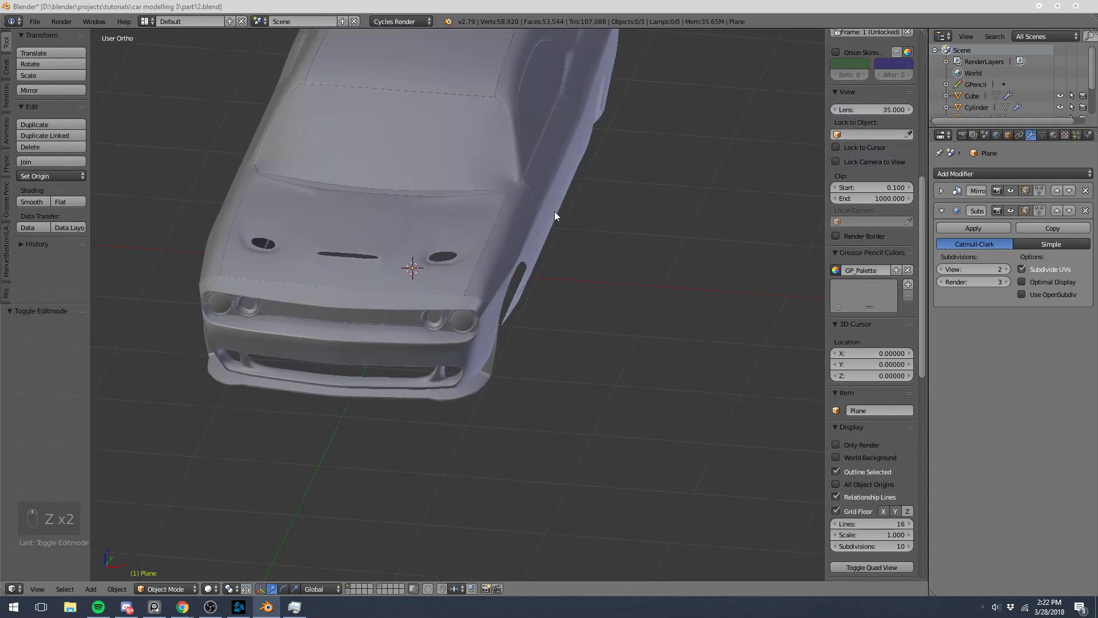
- Examine the whole body in perspective from above, the low side and the front, including the lip and wheel-arch edges
{"action": "scroll", "coordinate": [518, 316], "scroll_direction": "down", "scroll_amount": 4}
{"action": "key", "text": "a"}
{"action": "key", "text": "a"}
{"action": "middle_click_drag", "start_coordinate": [534, 295], "coordinate": [483, 264]}
{"action": "scroll", "coordinate": [358, 305], "scroll_direction": "up", "scroll_amount": 5}
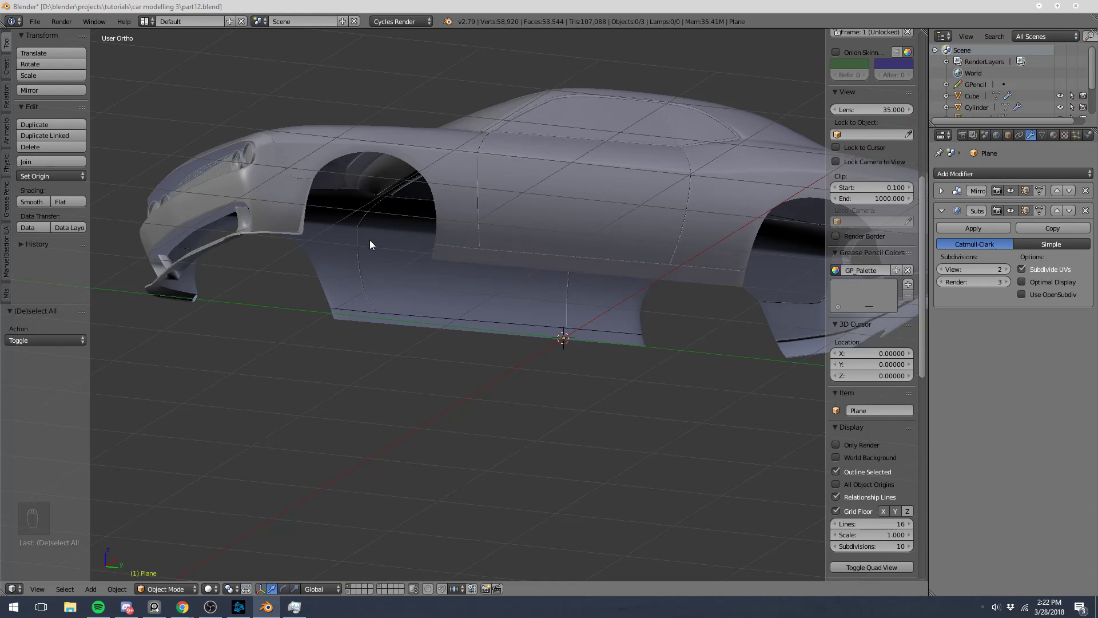
{"action": "middle_click_drag", "start_coordinate": [370, 245], "coordinate": [384, 246]}
{"action": "middle_click_drag", "start_coordinate": [542, 298], "coordinate": [724, 307]}
- Preview the body's surface reflections with Matcap shading, restore the plain solid shading, and view the front end
{"action": "scroll", "coordinate": [857, 442], "scroll_direction": "down", "scroll_amount": 5}
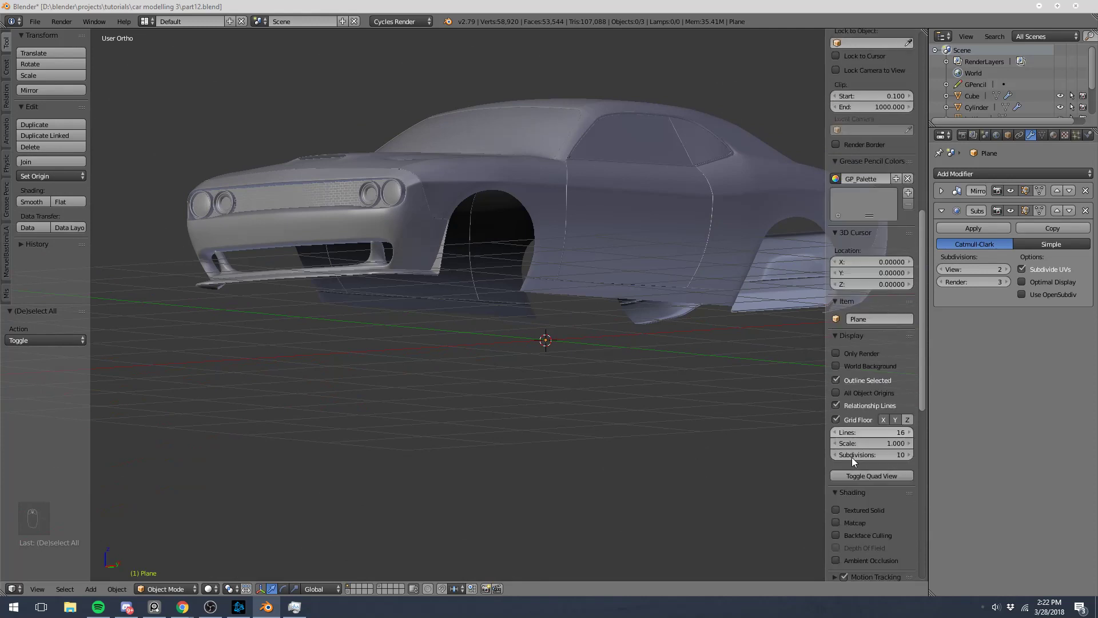
{"action": "left_click", "coordinate": [836, 476]}
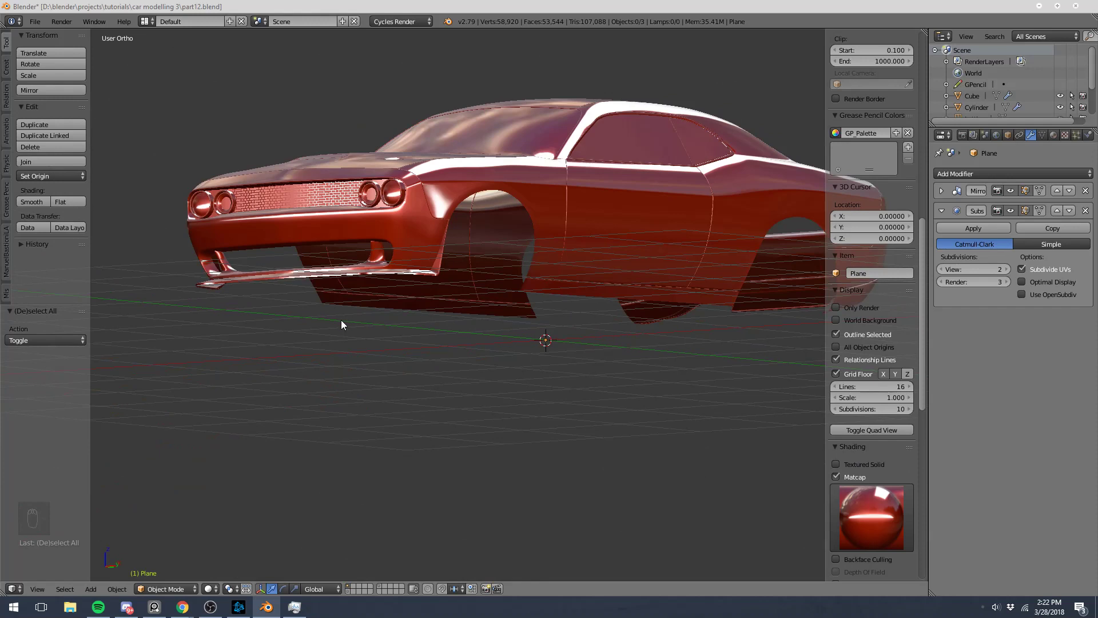
{"action": "left_click", "coordinate": [838, 476]}
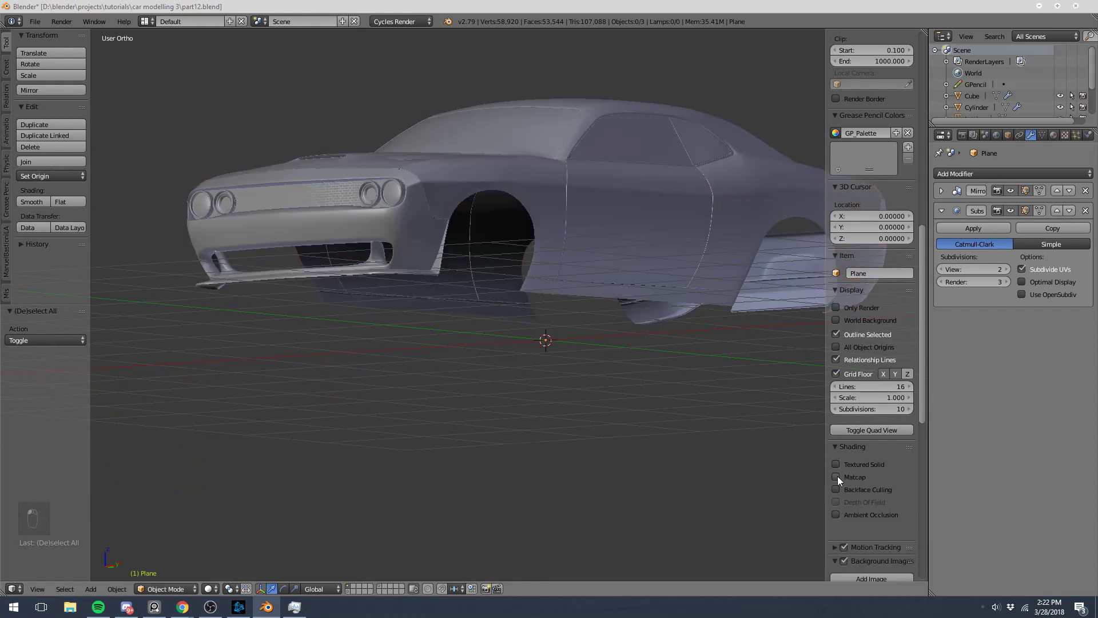
{"action": "mouse_move", "coordinate": [350, 228]}
{"action": "middle_mouse_down"}
{"action": "mouse_move", "coordinate": [375, 232]}
{"action": "mouse_move", "coordinate": [366, 242]}
{"action": "middle_mouse_up"}
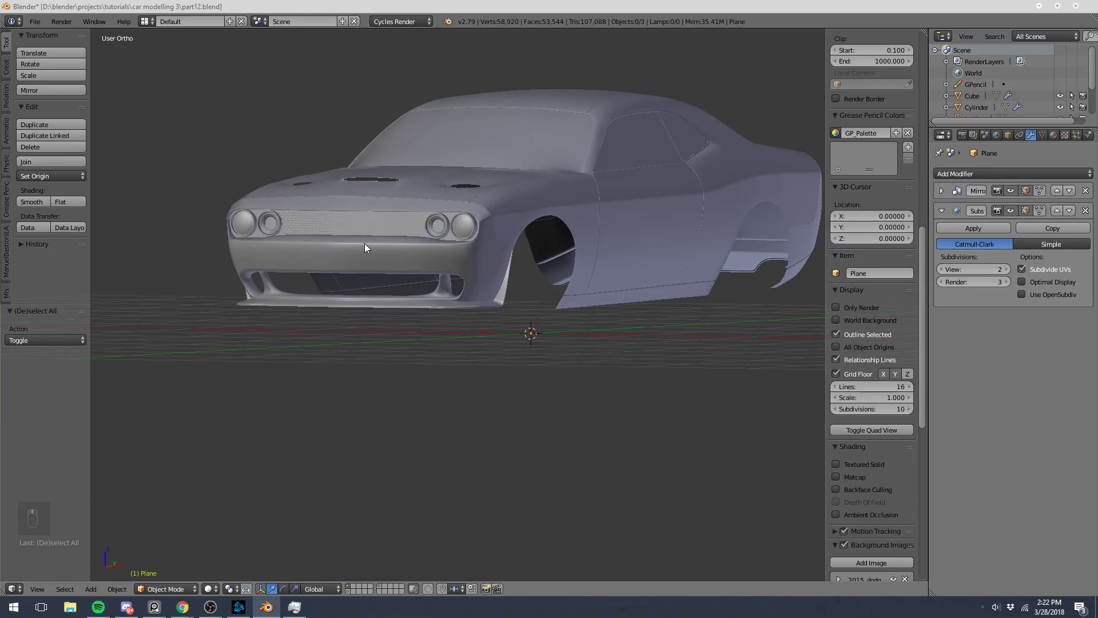